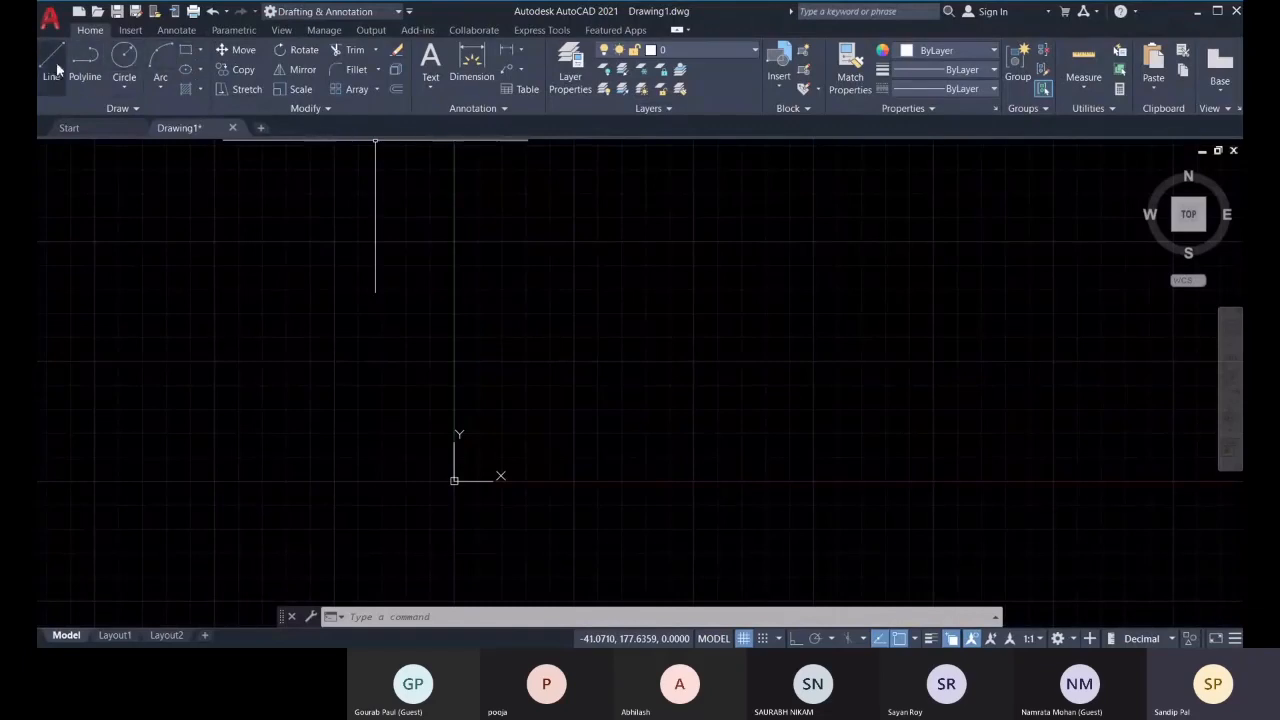
{"action": "left_click", "coordinate": [138, 108]}
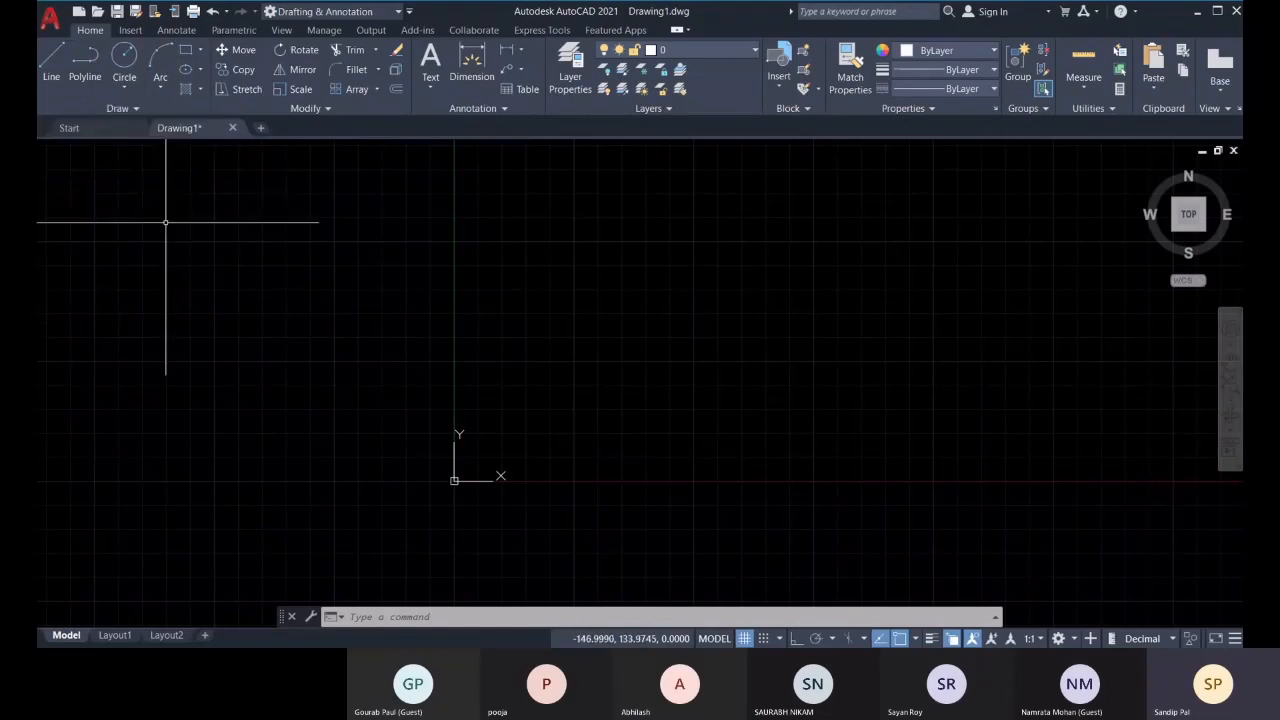
{"action": "left_click", "coordinate": [138, 108]}
{"action": "left_click", "coordinate": [42, 164]}
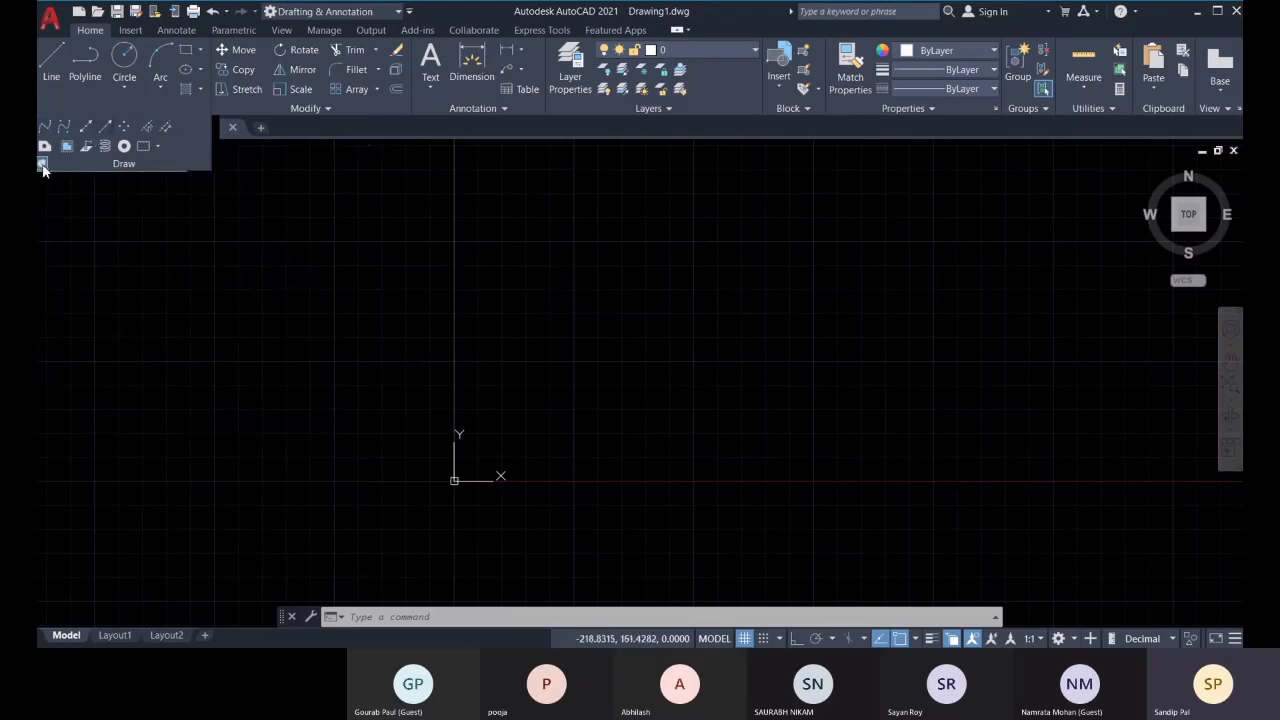
{"action": "double_click", "coordinate": [247, 249]}
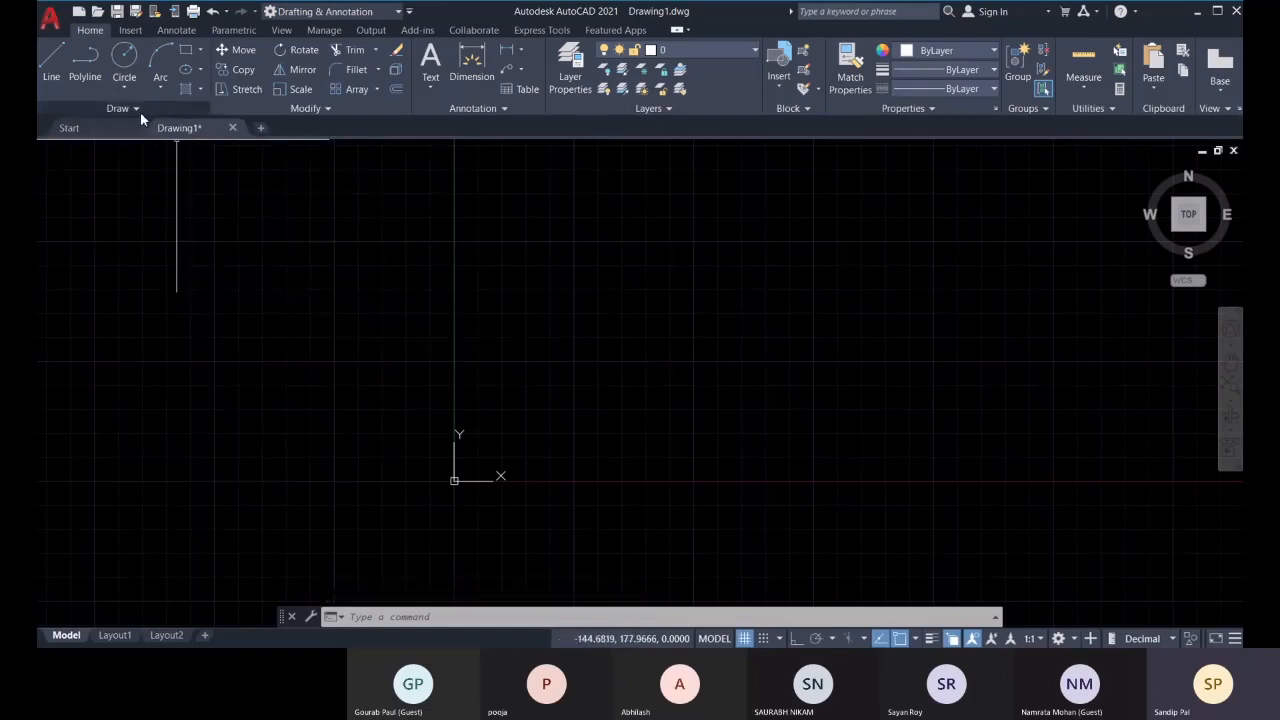
{"action": "left_click", "coordinate": [333, 110]}
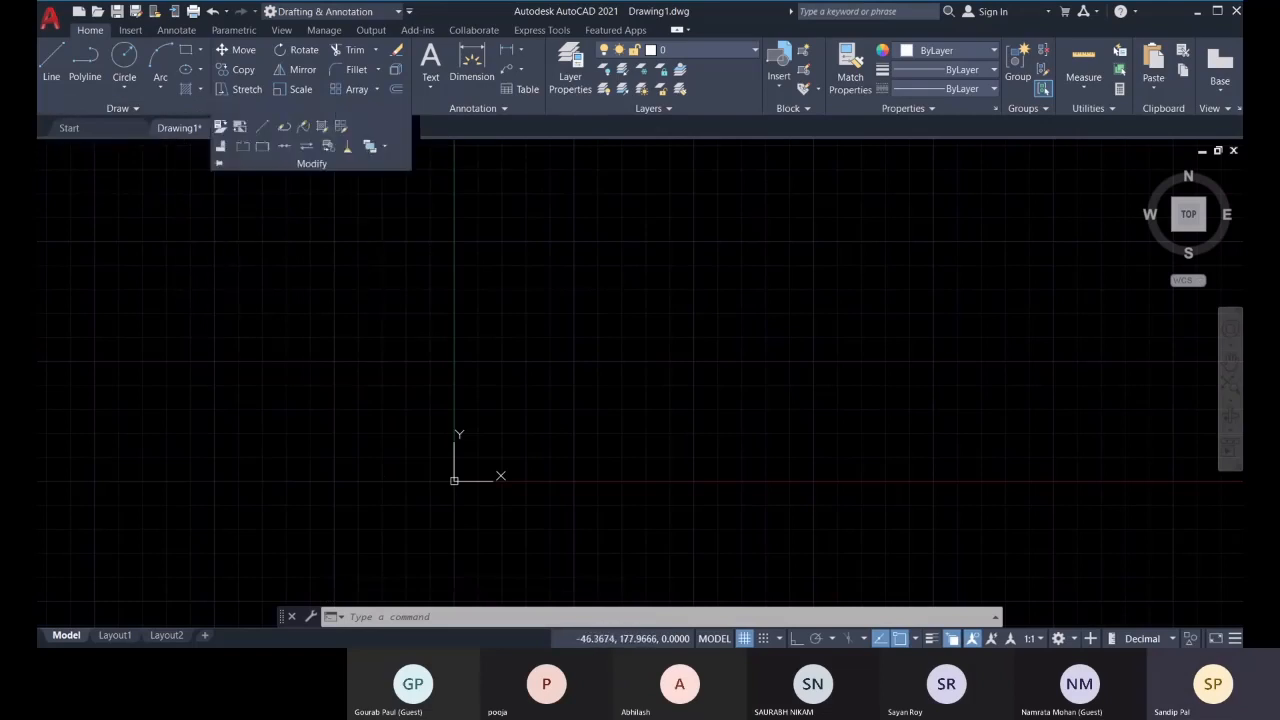
{"action": "left_click", "coordinate": [218, 171]}
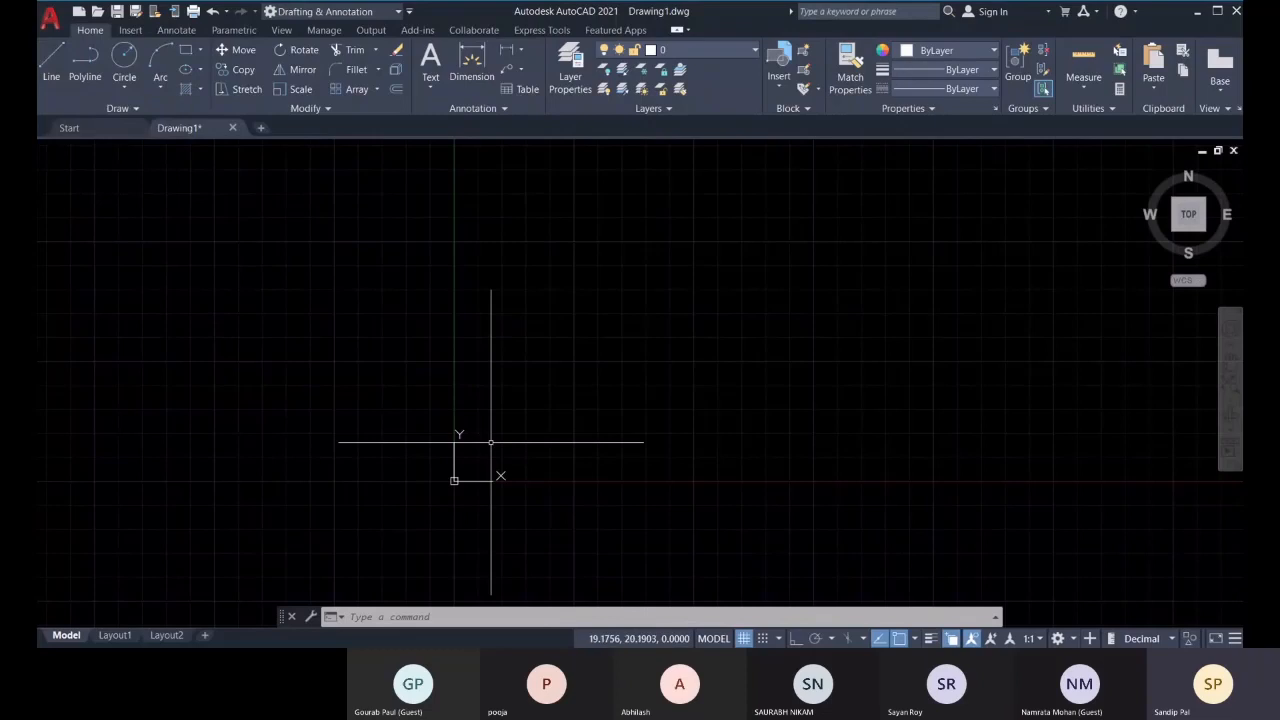
Start the Line command and draw a first segment from above the origin, rising gently to the right
{"action": "left_click", "coordinate": [52, 62]}
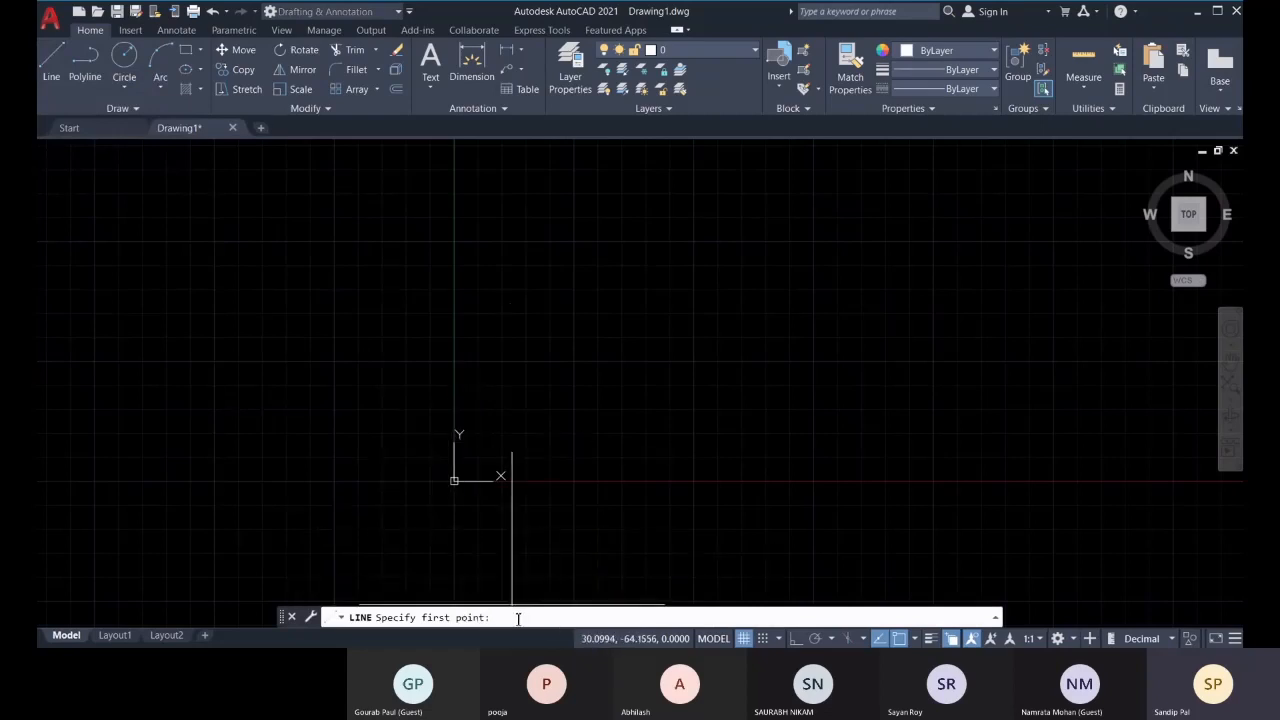
{"action": "middle_click_drag", "start_coordinate": [520, 343], "coordinate": [393, 373]}
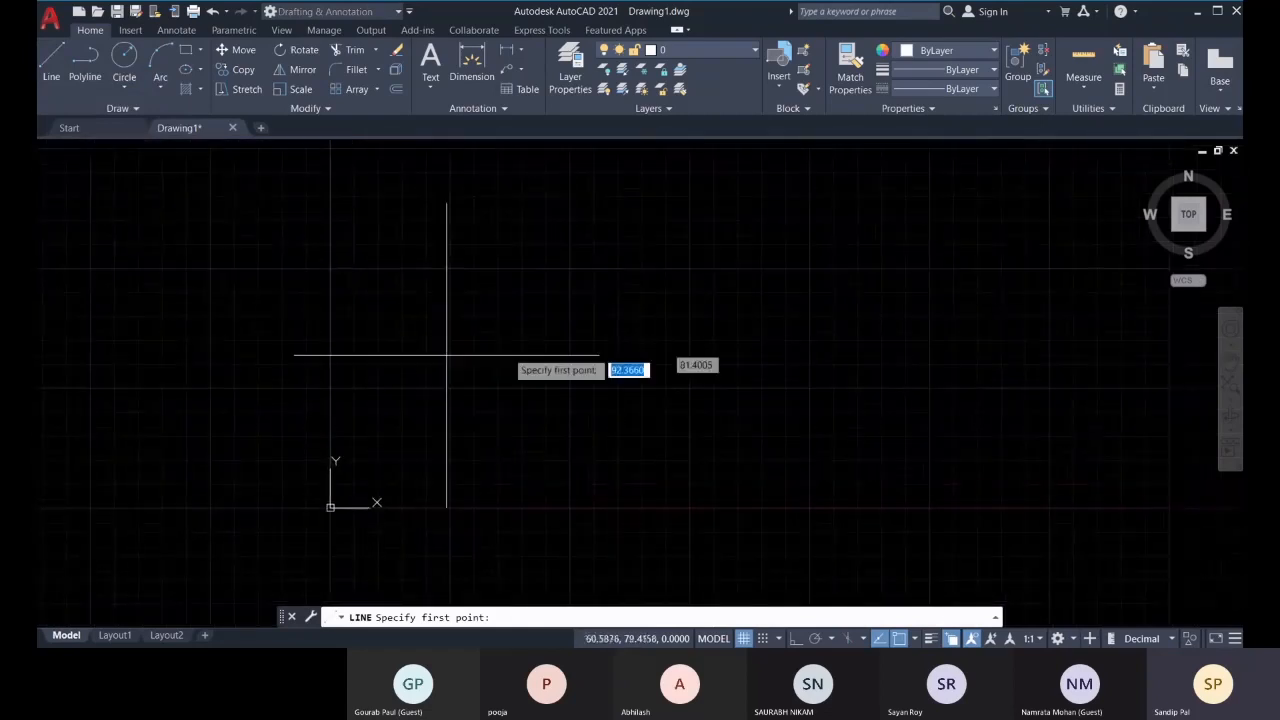
{"action": "middle_click_drag", "start_coordinate": [528, 390], "coordinate": [488, 406]}
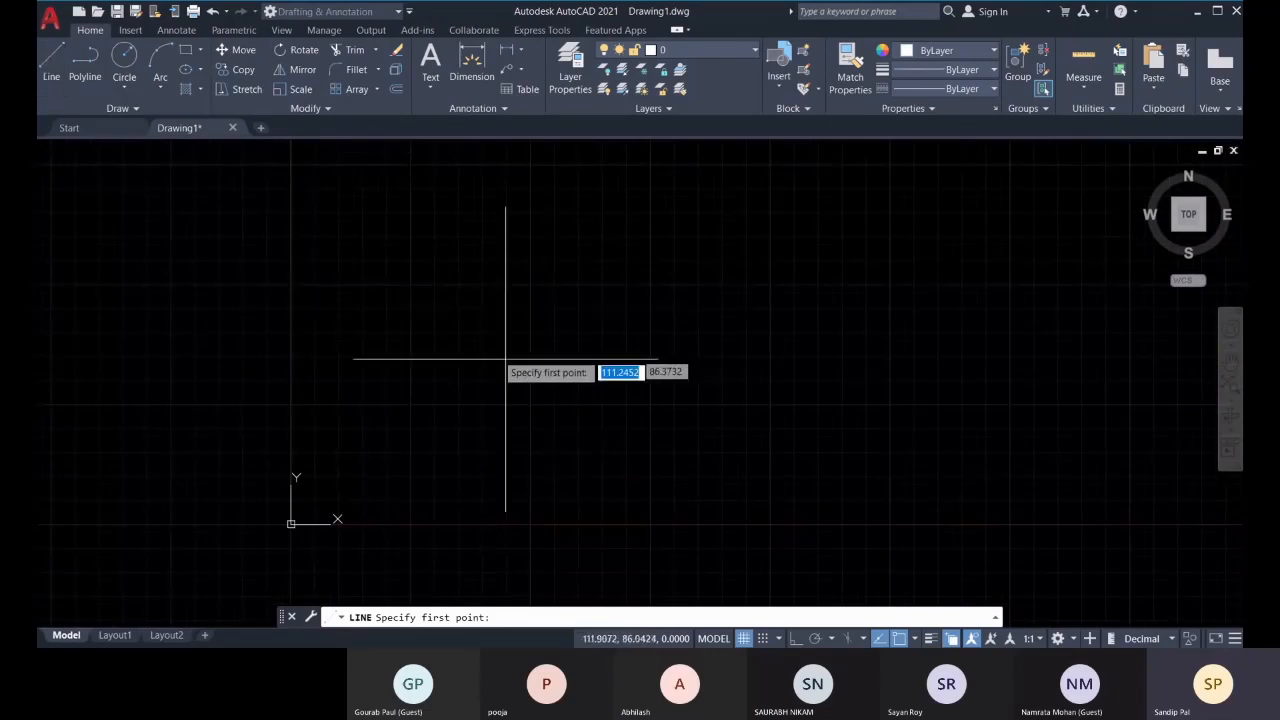
{"action": "middle_click_drag", "start_coordinate": [457, 388], "coordinate": [417, 404]}
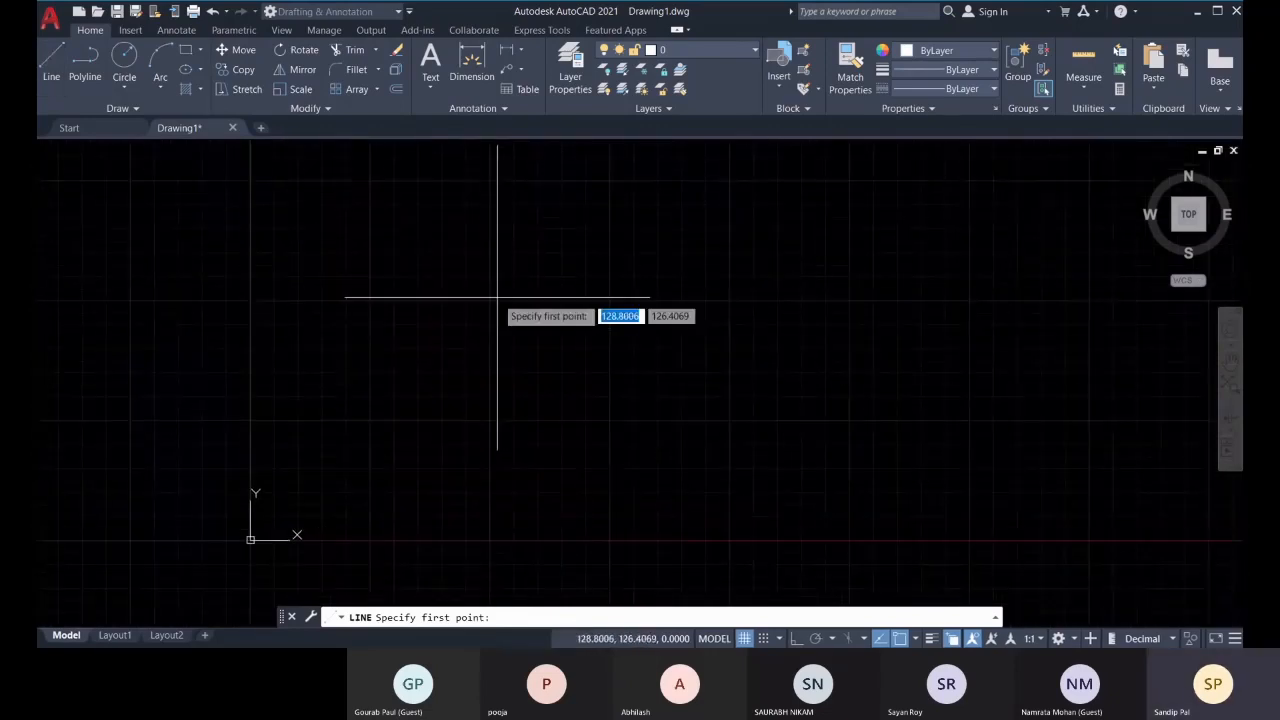
{"action": "middle_click_drag", "start_coordinate": [425, 299], "coordinate": [402, 303]}
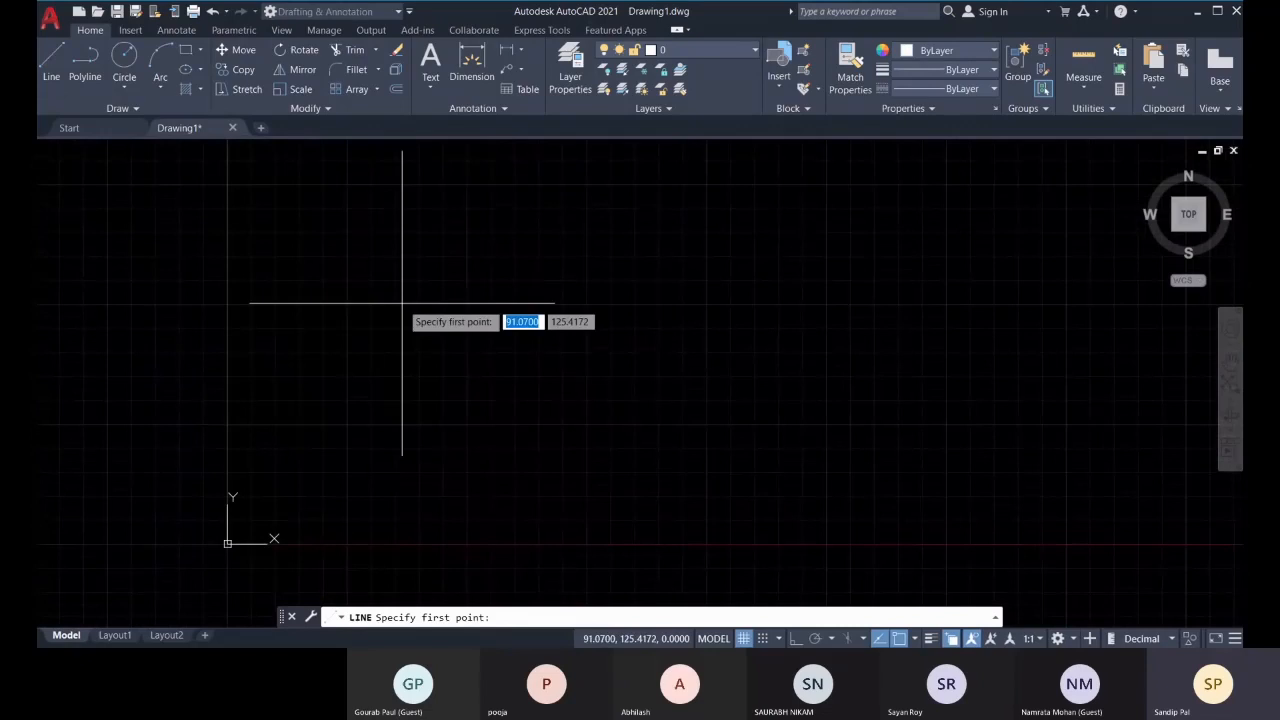
{"action": "left_click", "coordinate": [407, 310]}
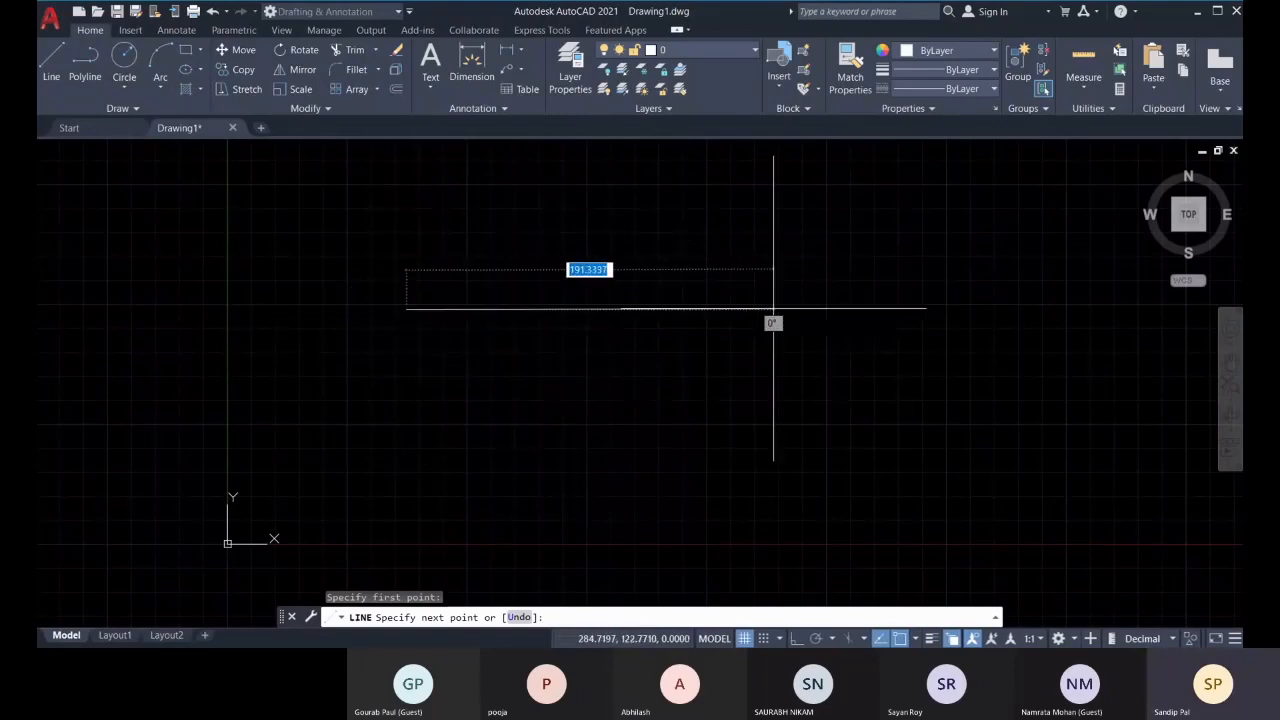
{"action": "middle_click_drag", "start_coordinate": [773, 308], "coordinate": [745, 371]}
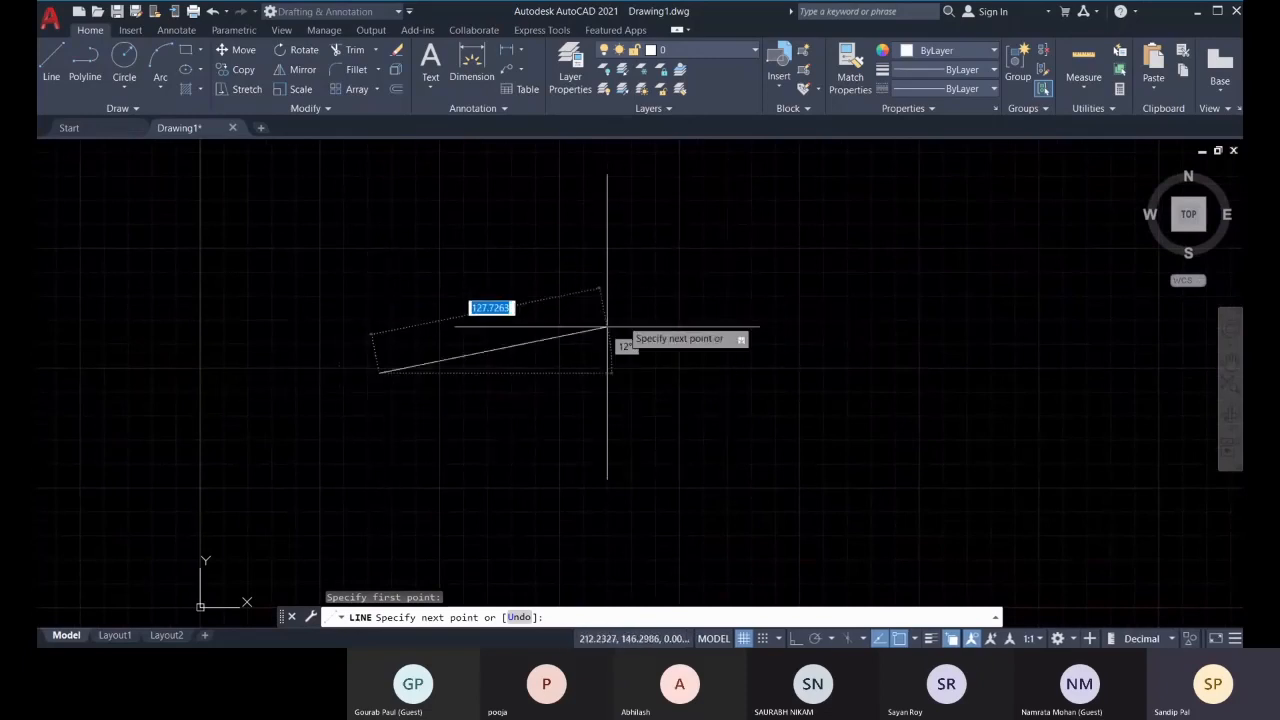
{"action": "left_click", "coordinate": [739, 312]}
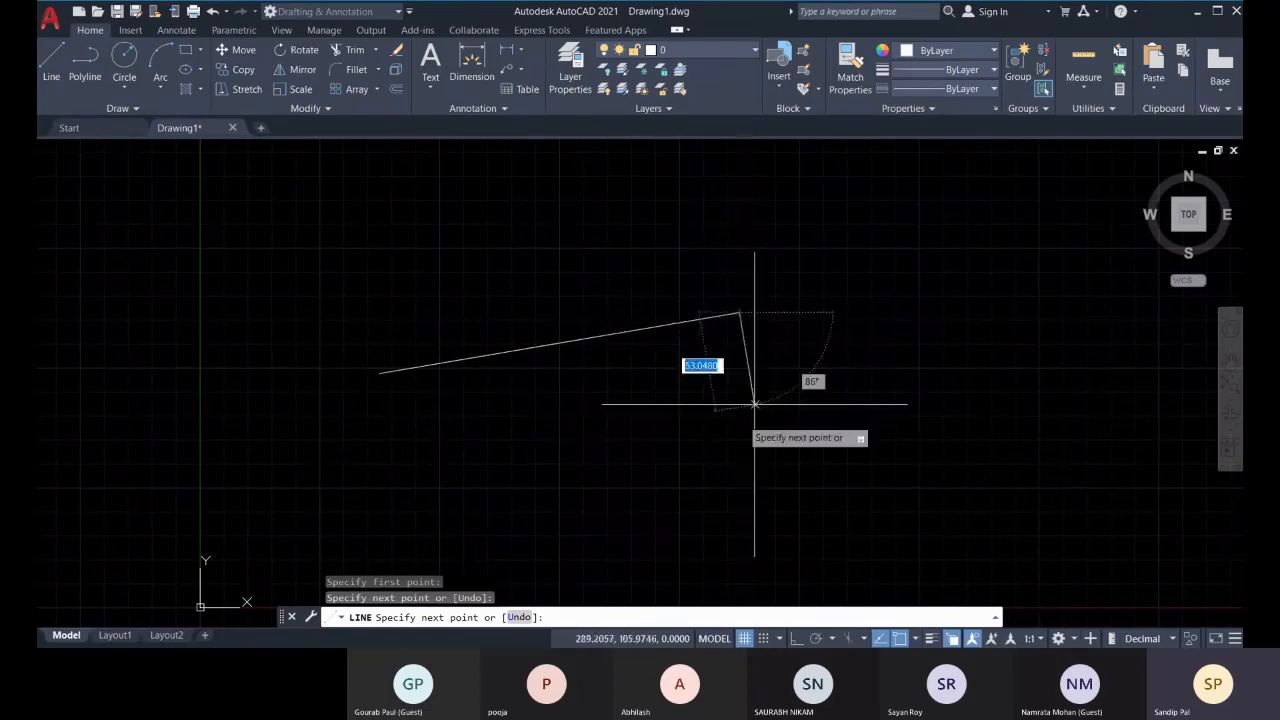
Add a second line segment sloping steeply down to the right from the first segment's end, and finish the Line command
{"action": "middle_click_drag", "start_coordinate": [766, 474], "coordinate": [749, 447]}
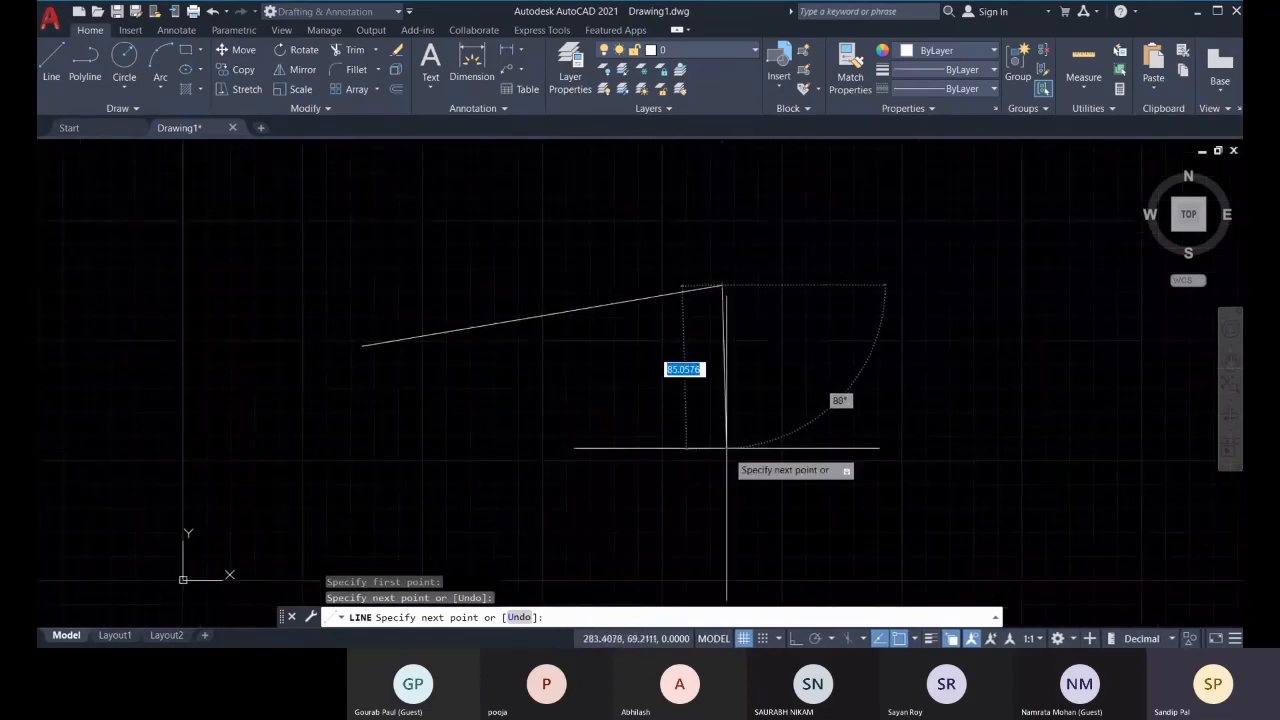
{"action": "left_click", "coordinate": [724, 285]}
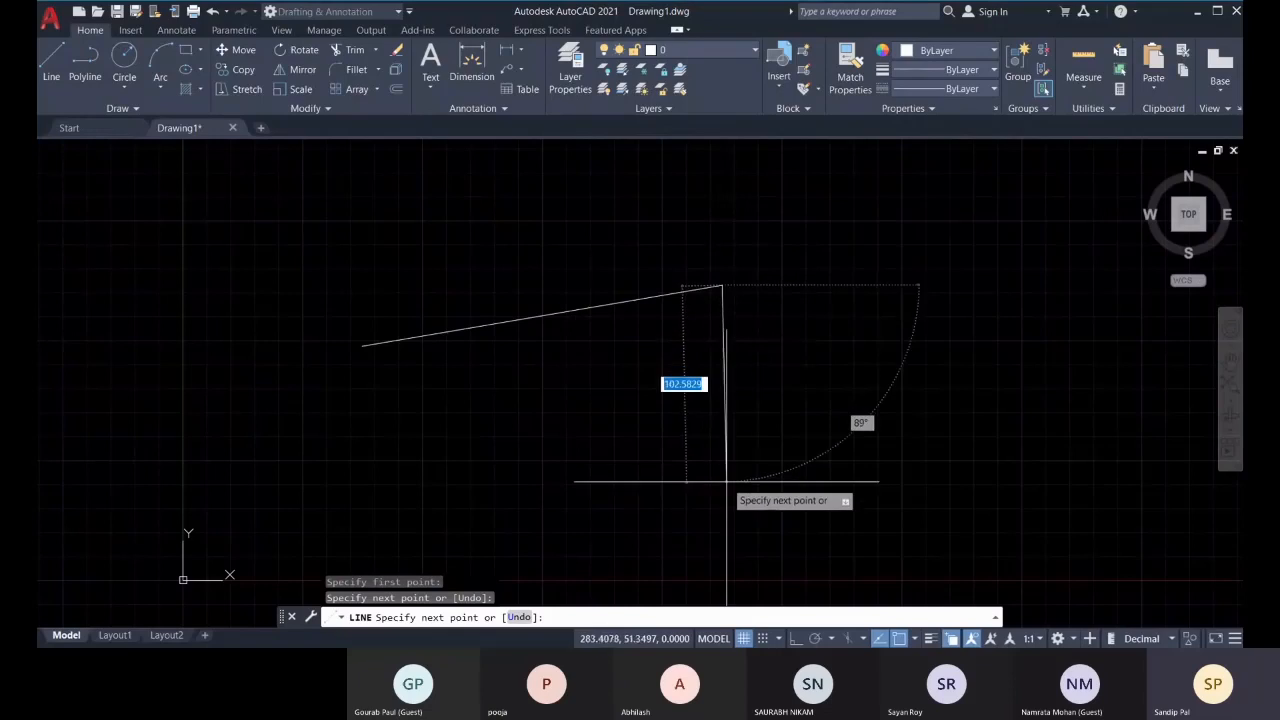
{"action": "middle_click_drag", "start_coordinate": [726, 482], "coordinate": [718, 474]}
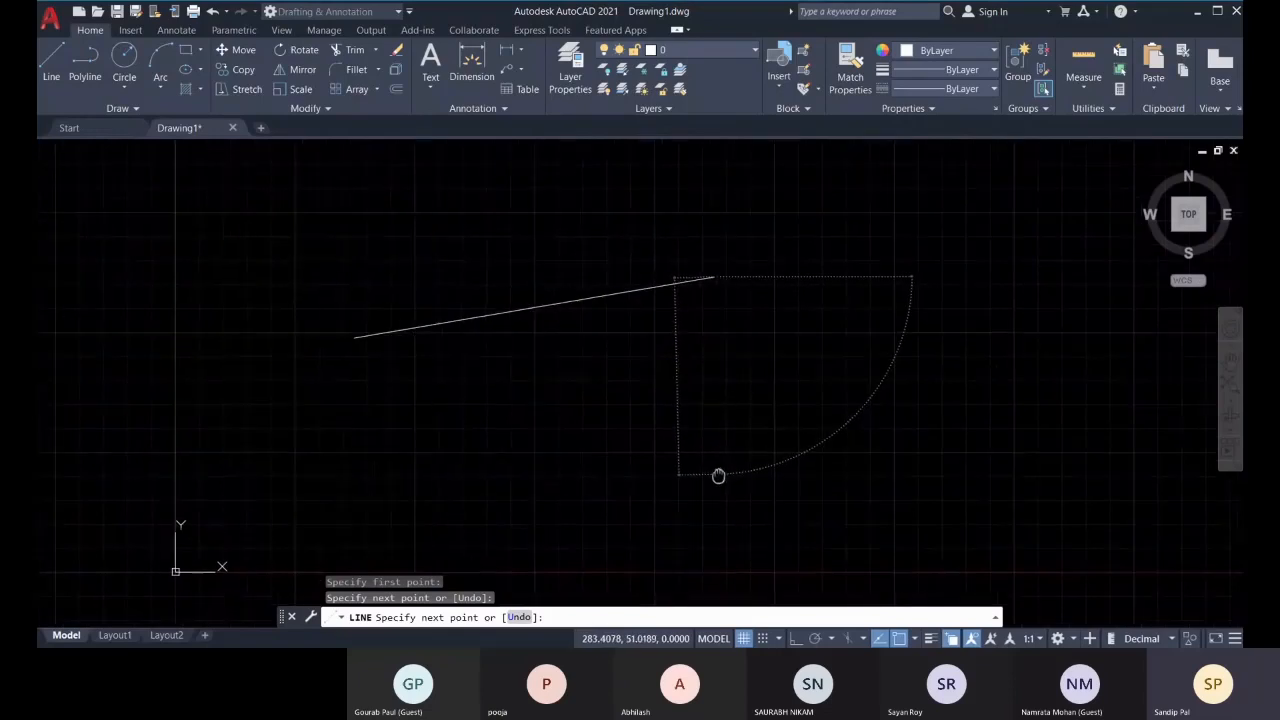
{"action": "left_click", "coordinate": [849, 484]}
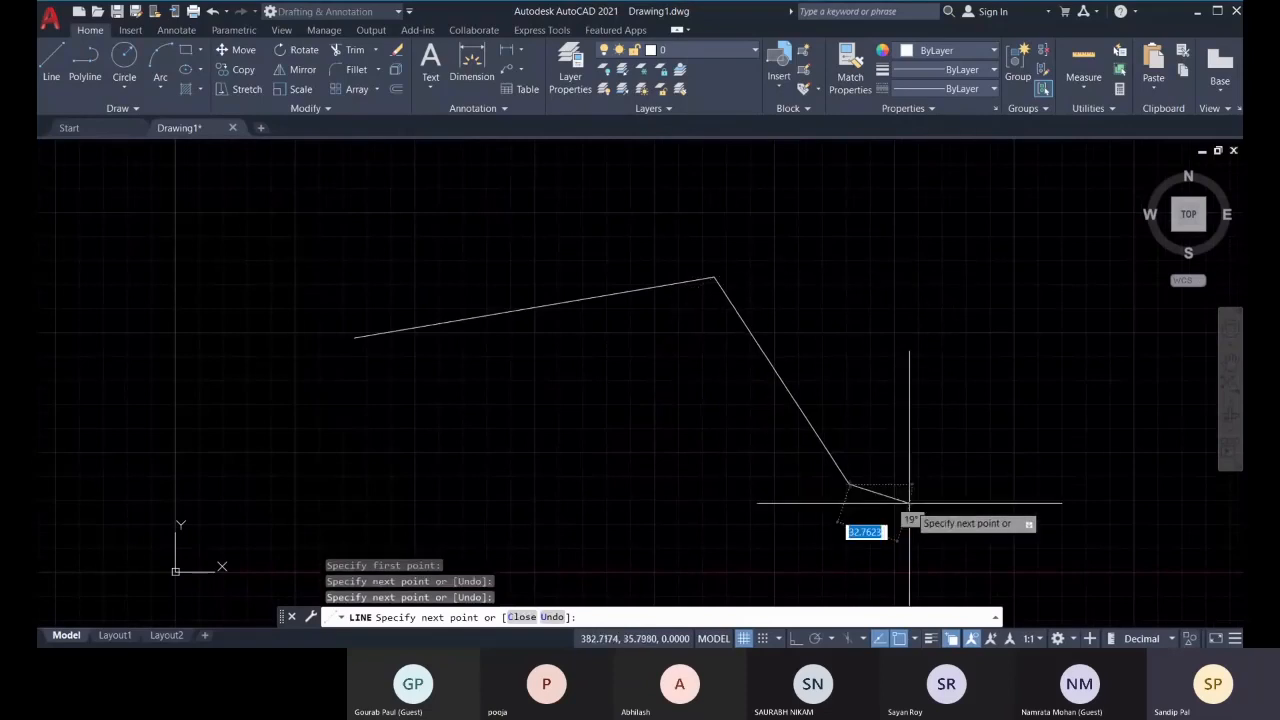
{"action": "key", "text": "Escape"}
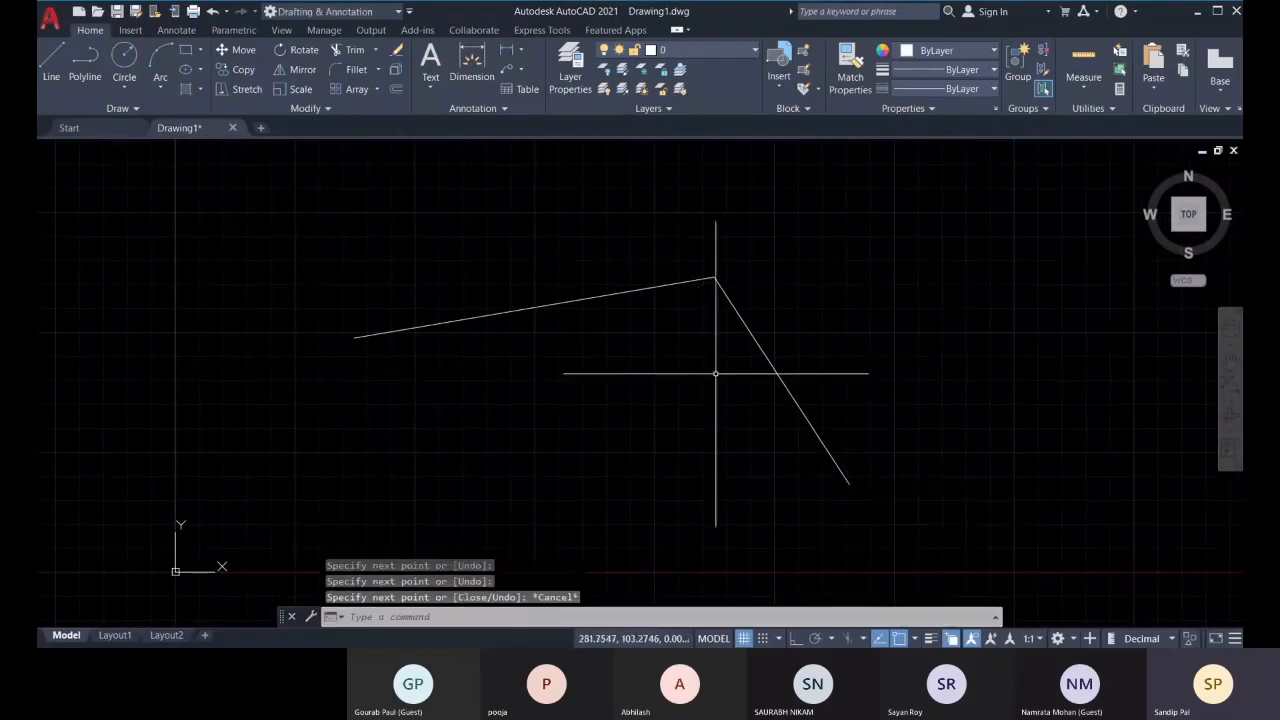
Select each line to check that they are separate objects, and erase both of them
{"action": "left_click", "coordinate": [745, 326]}
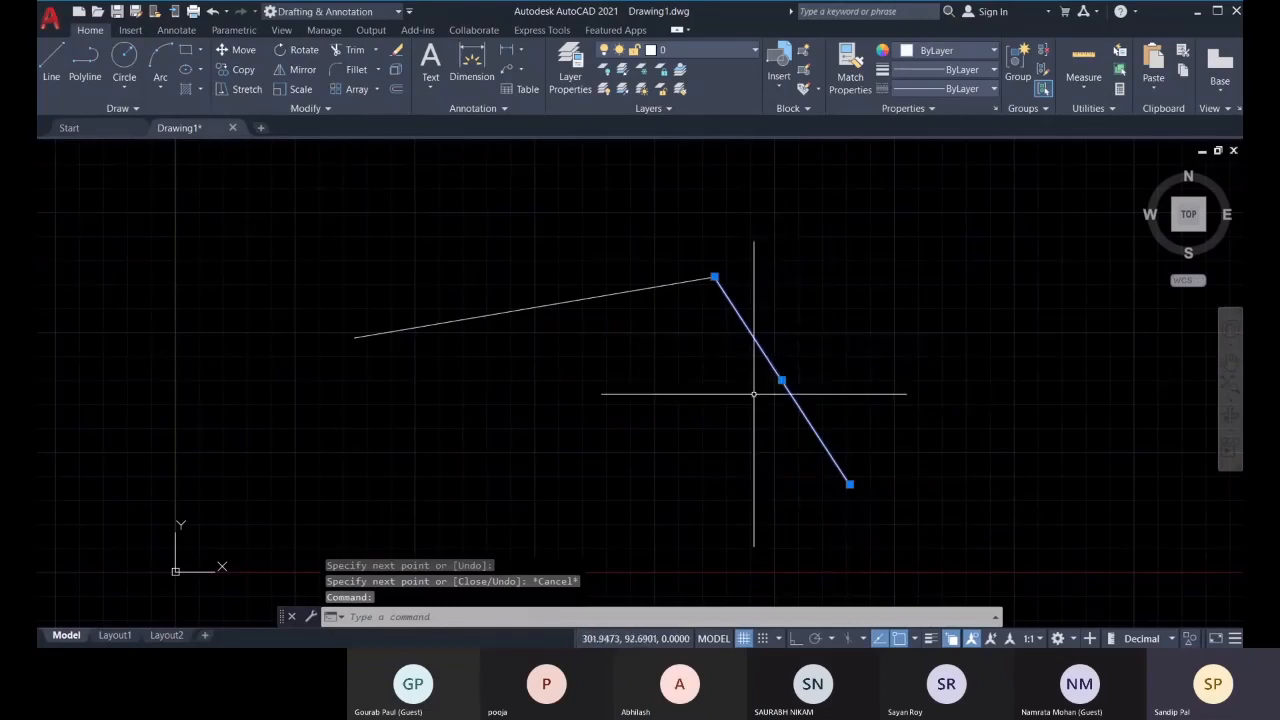
{"action": "left_click", "coordinate": [519, 310]}
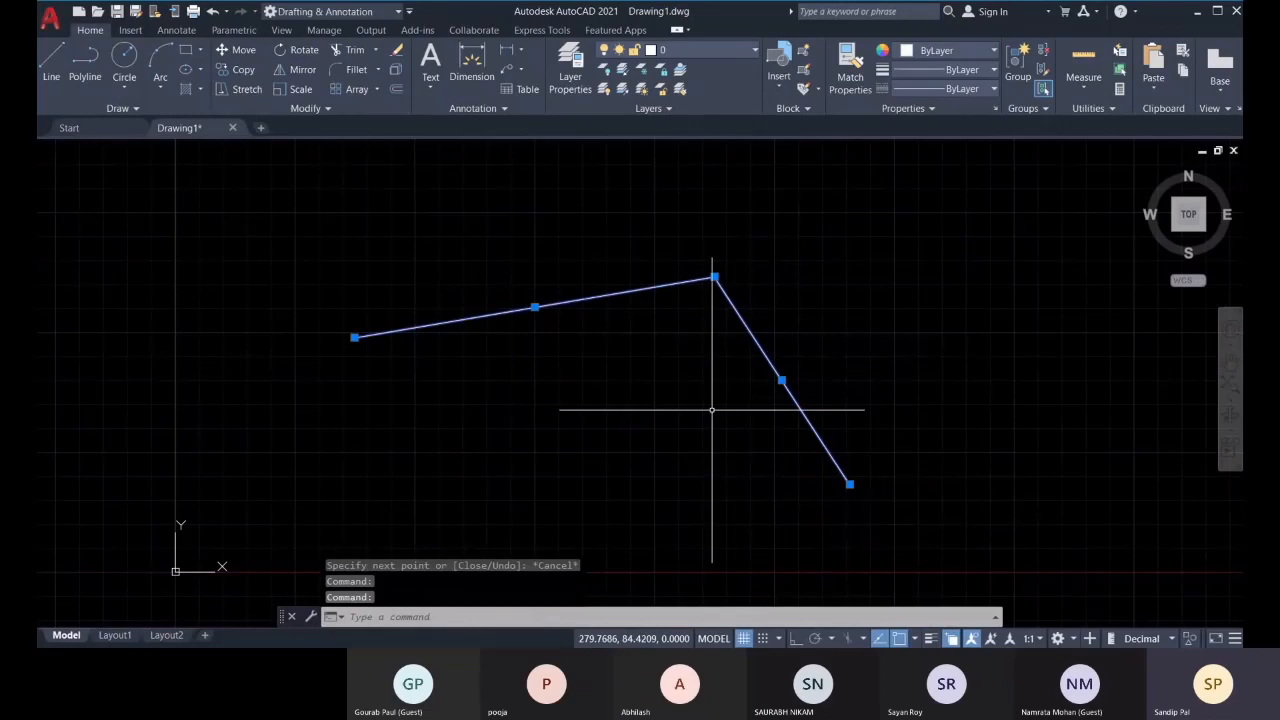
{"action": "key", "text": "Escape"}
{"action": "scroll", "coordinate": [748, 345], "scroll_direction": "down", "scroll_amount": 3}
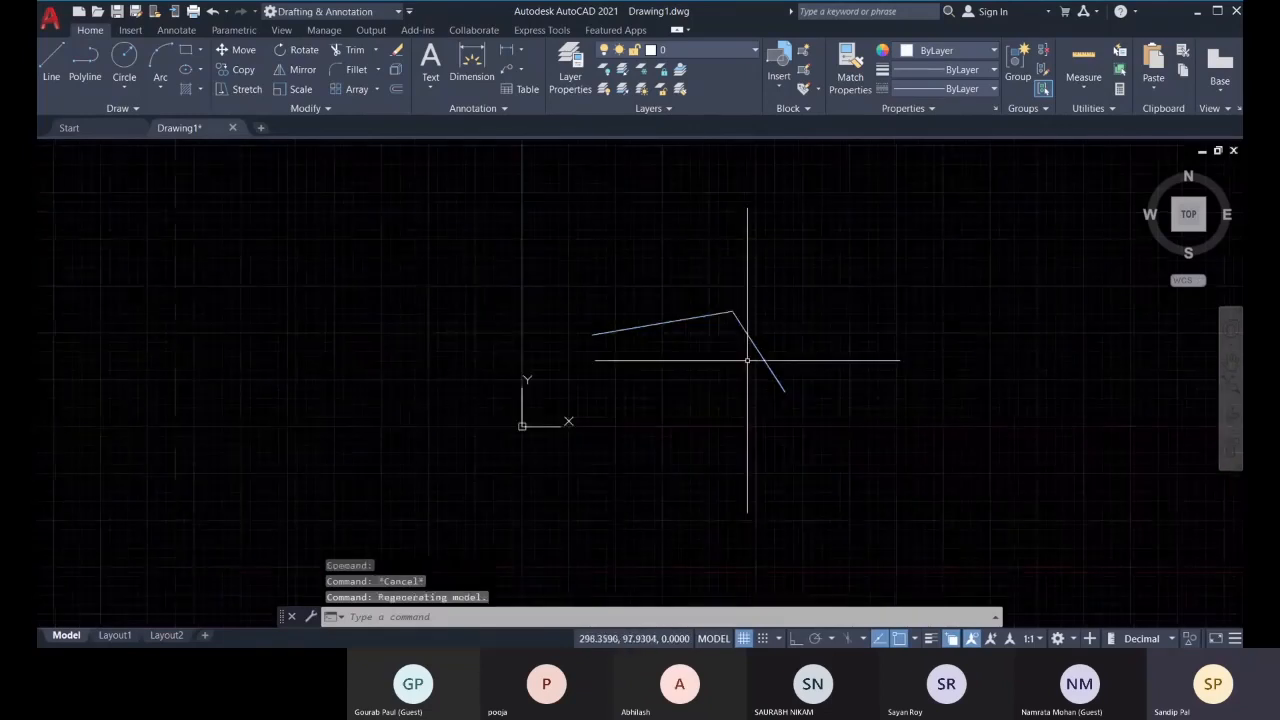
{"action": "left_click", "coordinate": [865, 418]}
{"action": "left_click", "coordinate": [571, 244]}
{"action": "key", "text": "Delete"}
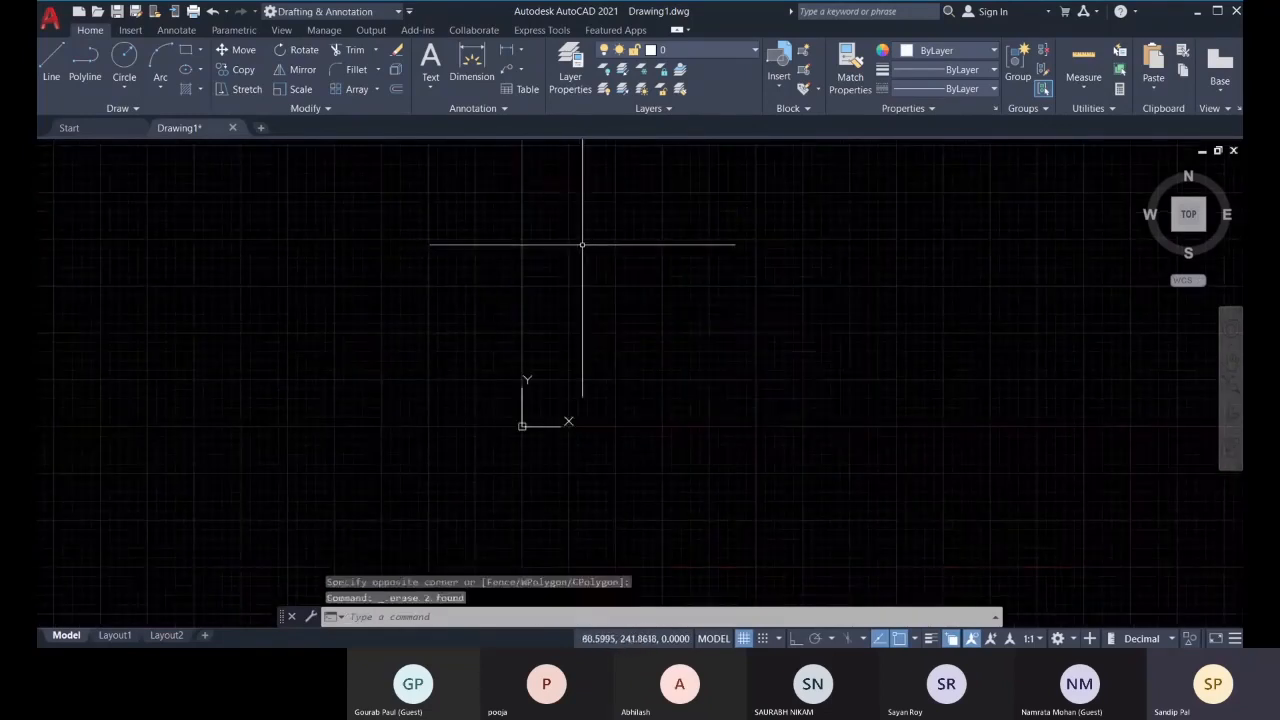
Try to delete the UCS icon at the drawing origin
{"action": "middle_click_drag", "start_coordinate": [617, 403], "coordinate": [603, 405]}
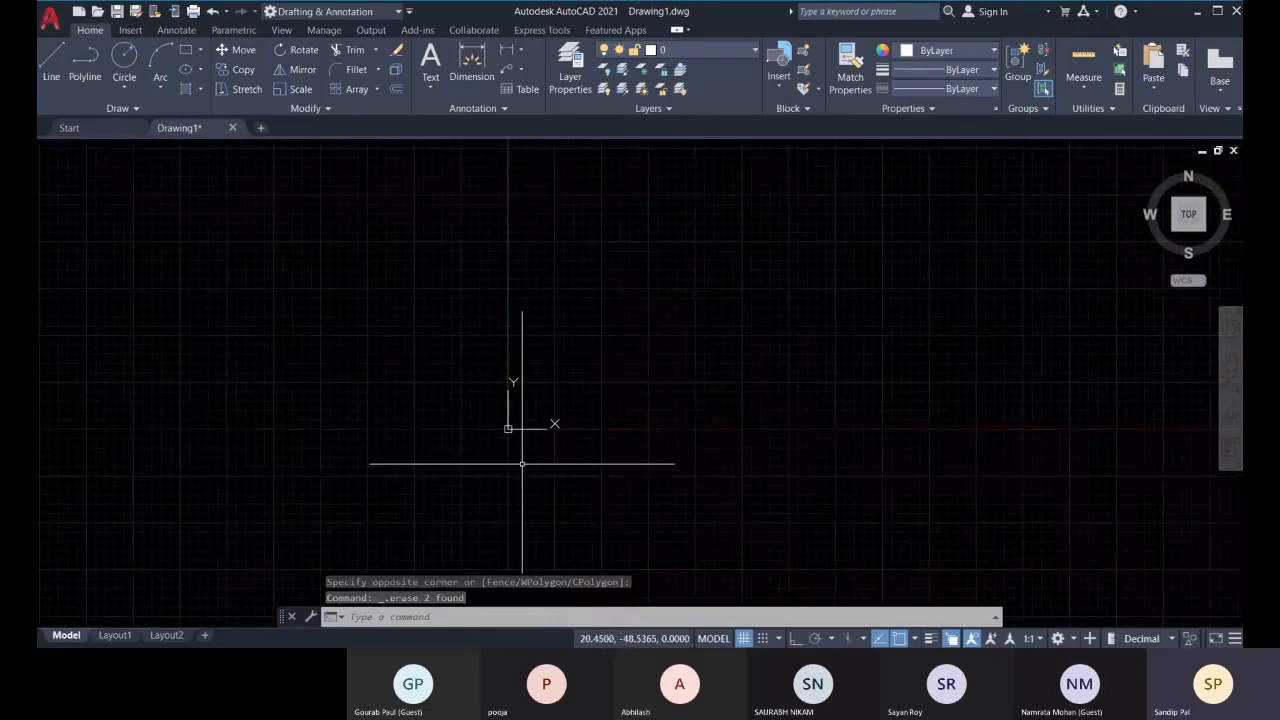
{"action": "middle_click_drag", "start_coordinate": [522, 463], "coordinate": [490, 487]}
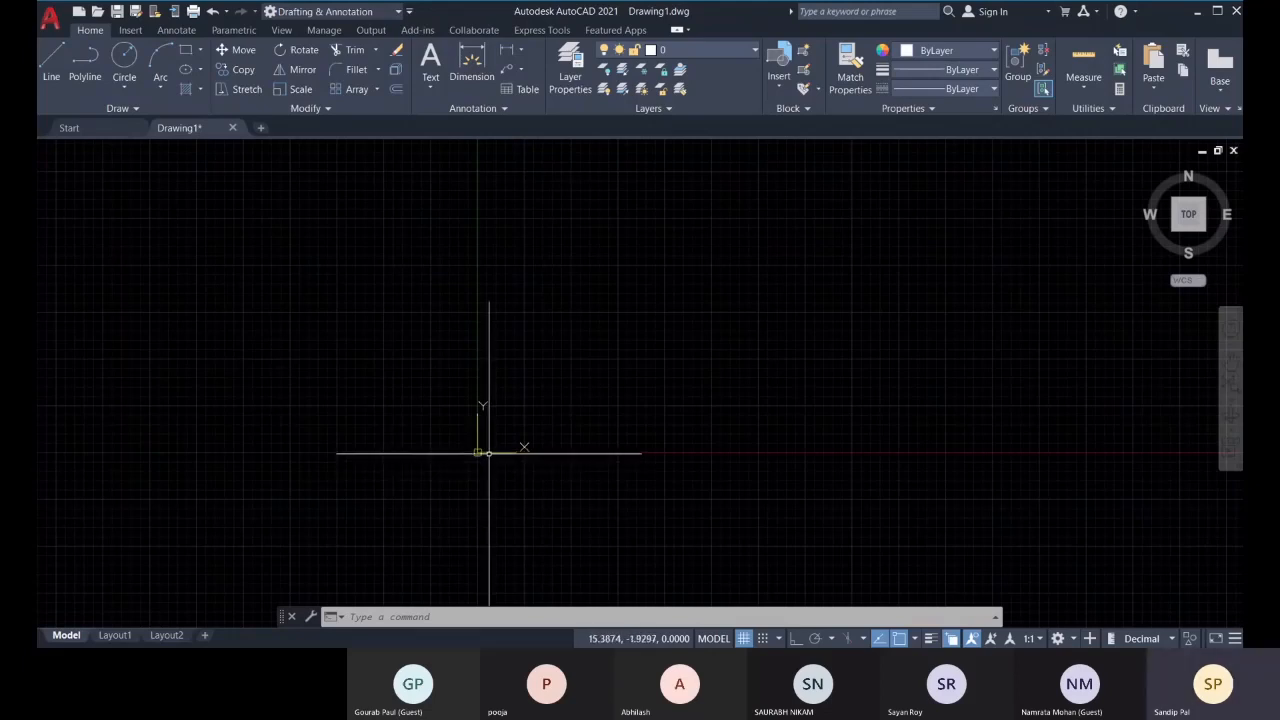
{"action": "left_click", "coordinate": [489, 452]}
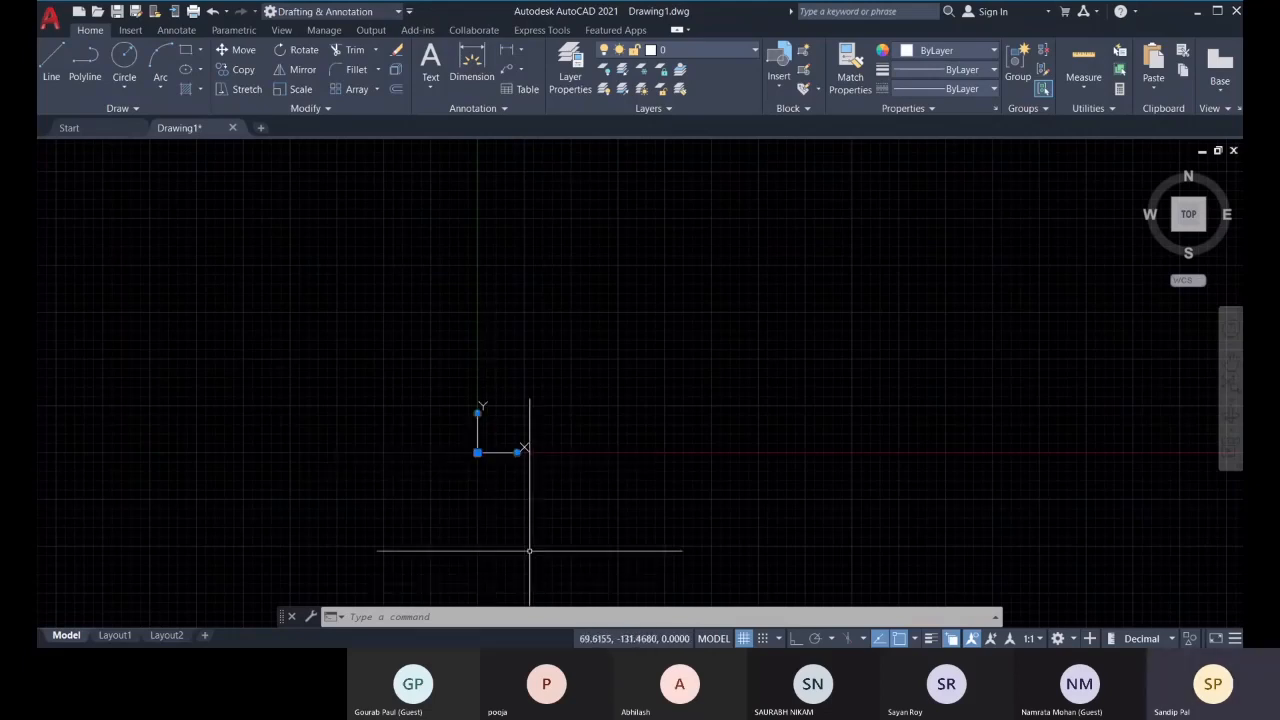
{"action": "key", "text": "Delete"}
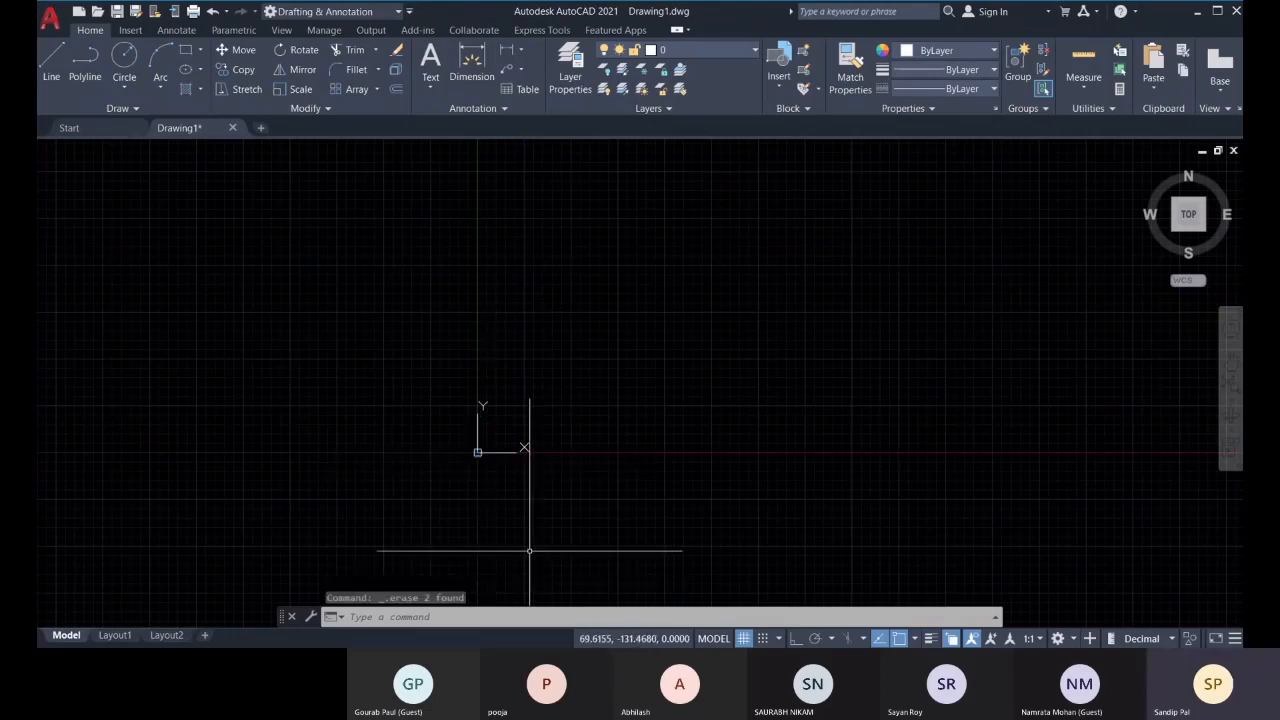
{"action": "key", "text": "Escape"}
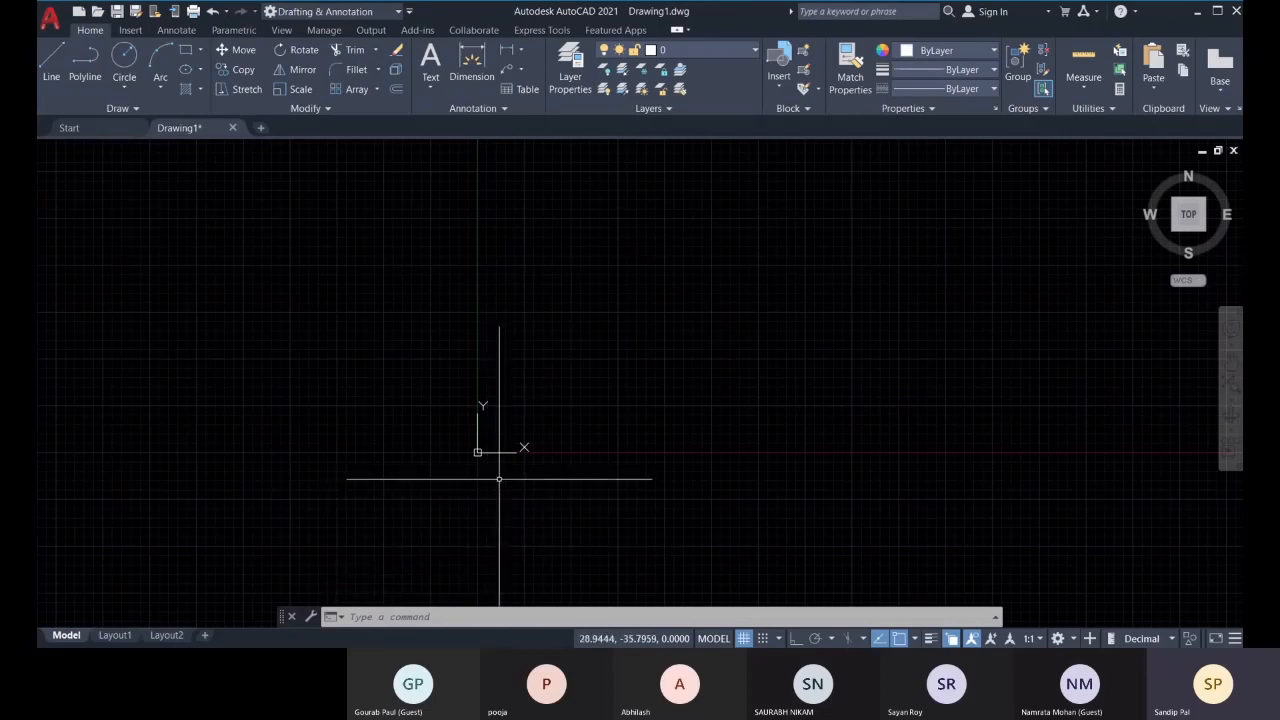
Move the UCS origin freehand to a new point up and to the right of the world origin
{"action": "middle_click_drag", "start_coordinate": [501, 480], "coordinate": [513, 473]}
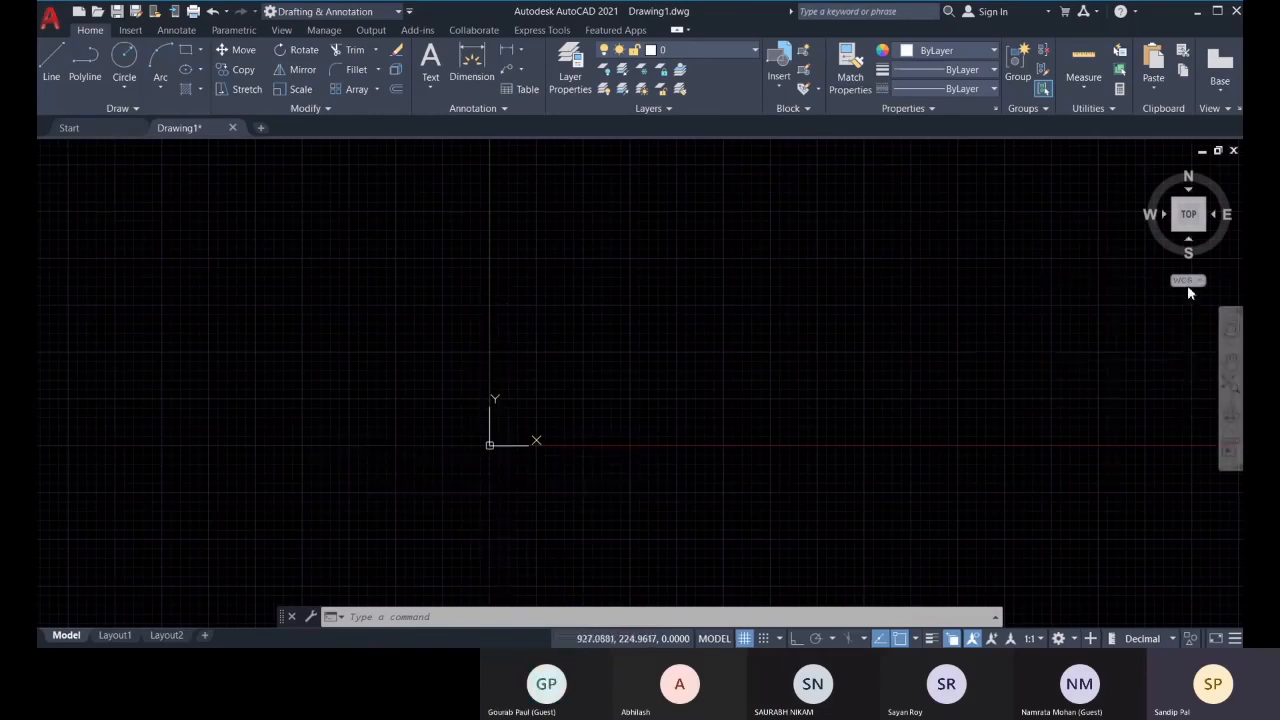
{"action": "left_click", "coordinate": [512, 447]}
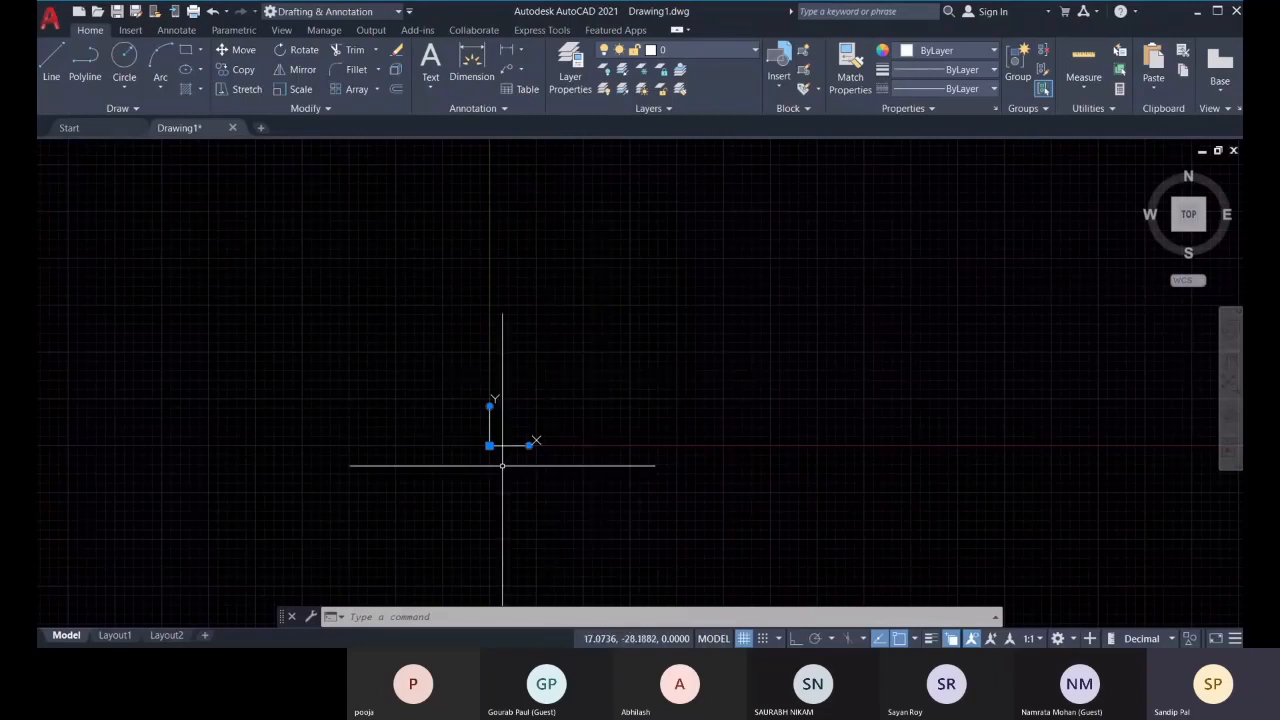
{"action": "mouse_move", "coordinate": [489, 446]}
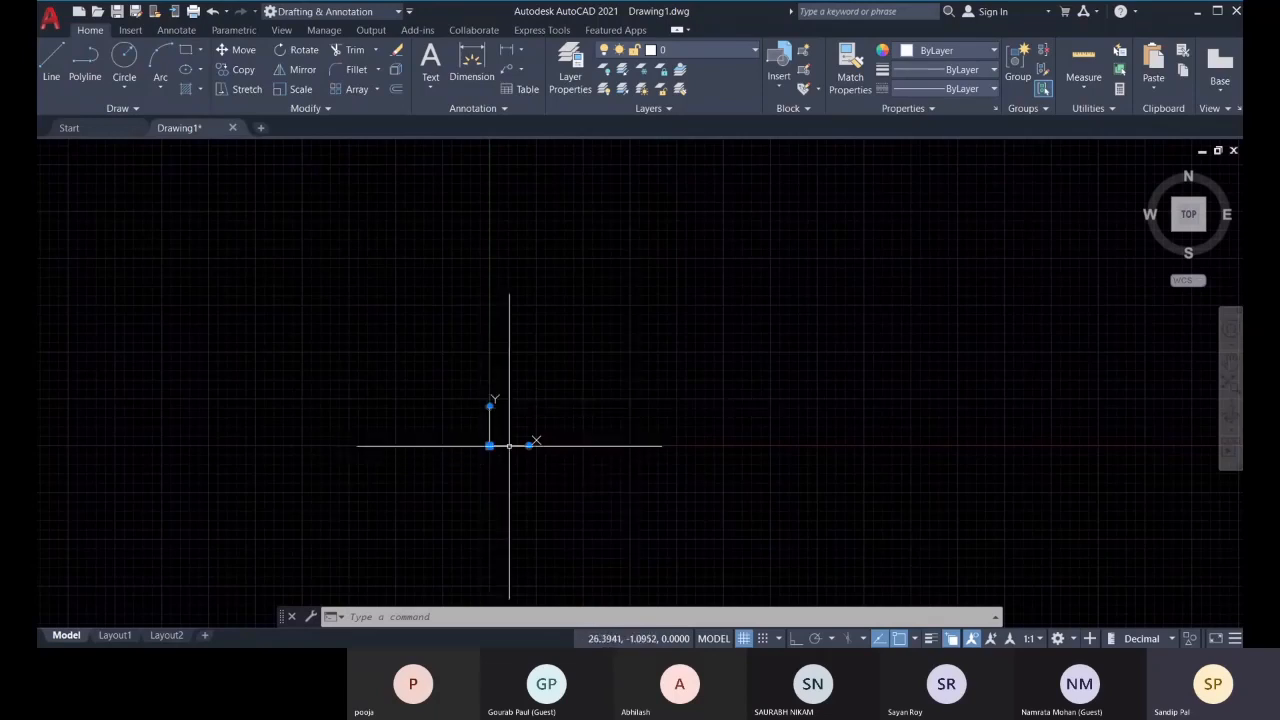
{"action": "left_click", "coordinate": [489, 445]}
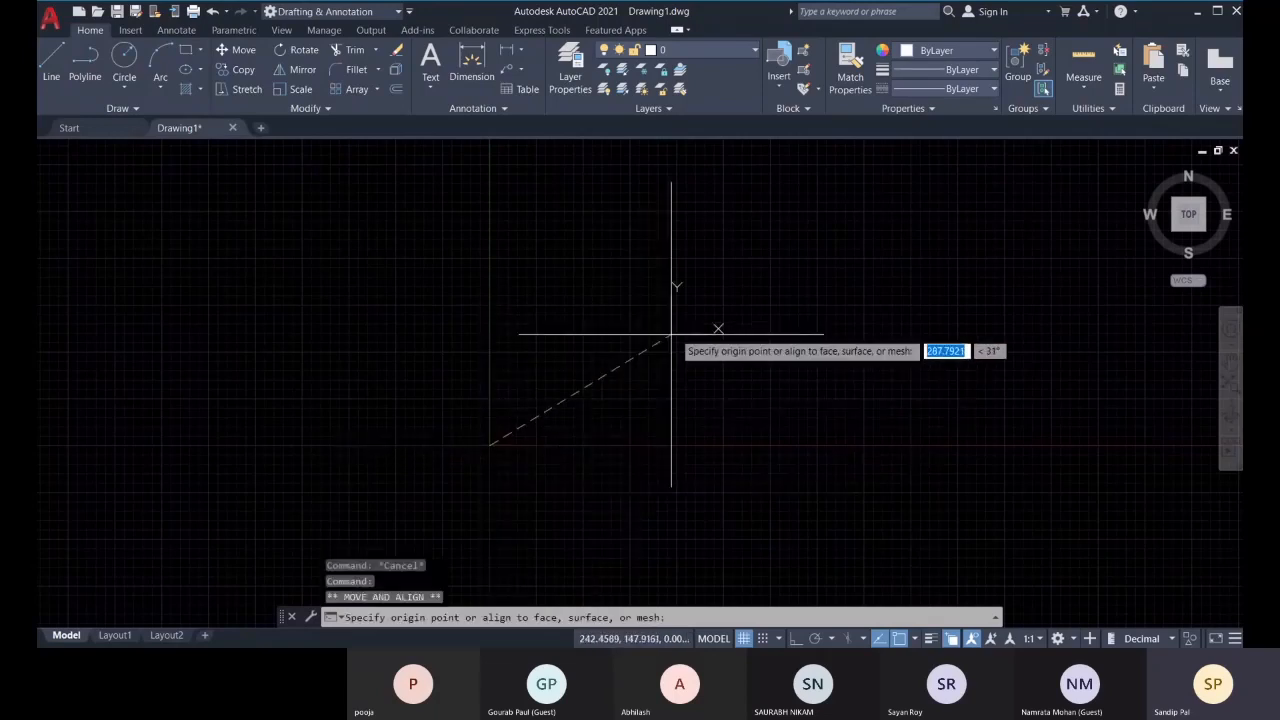
{"action": "left_click", "coordinate": [679, 323]}
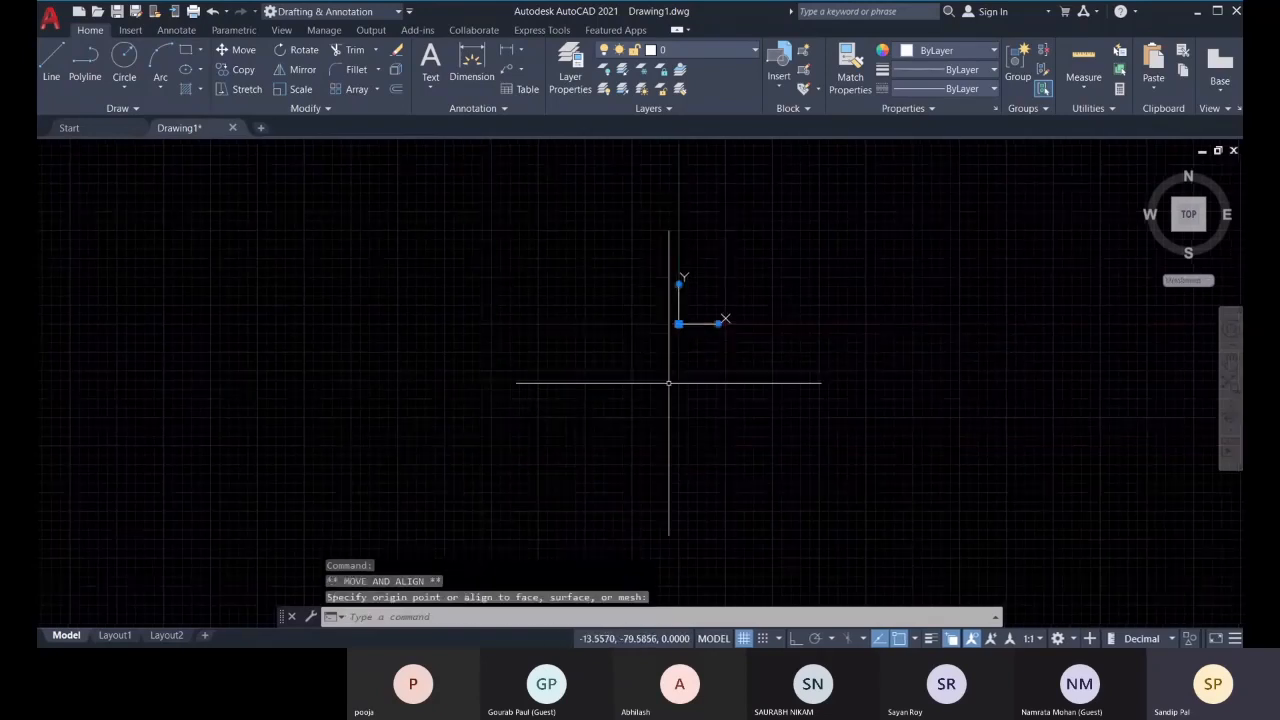
{"action": "key", "text": "Escape"}
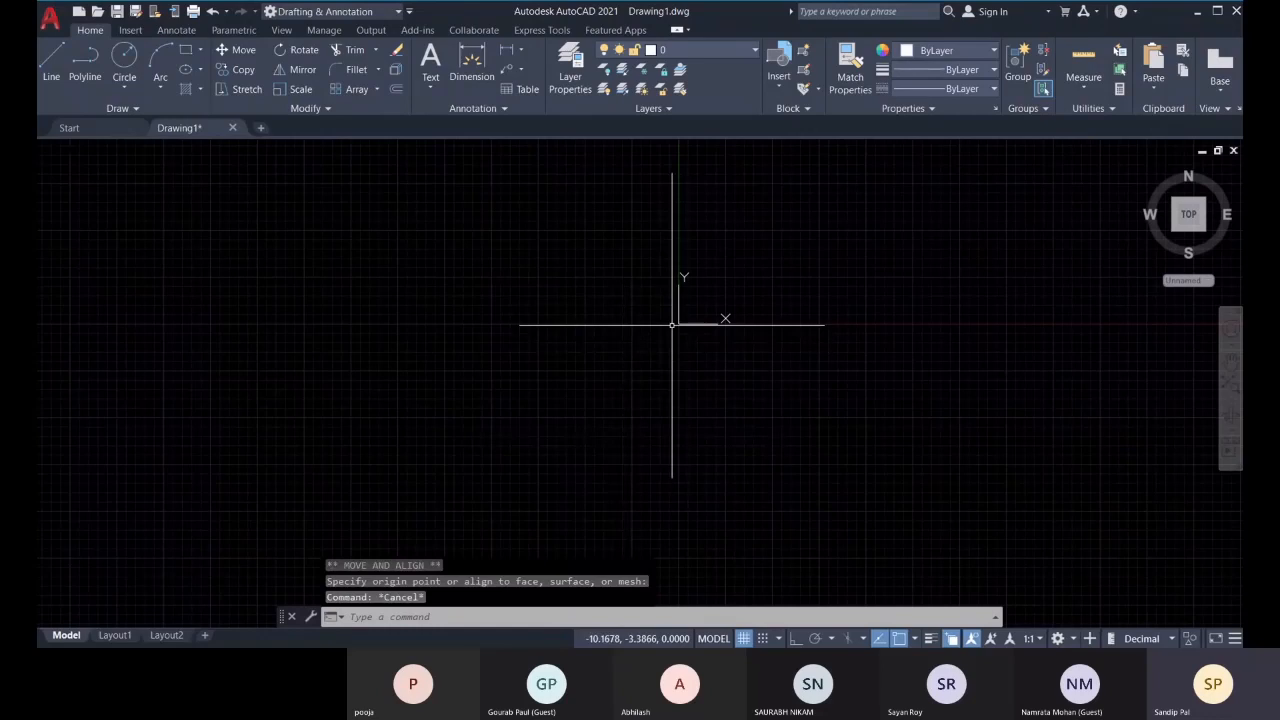
Reset the relocated UCS to World using its origin grip
{"action": "scroll", "coordinate": [706, 304], "scroll_direction": "up", "scroll_amount": 8}
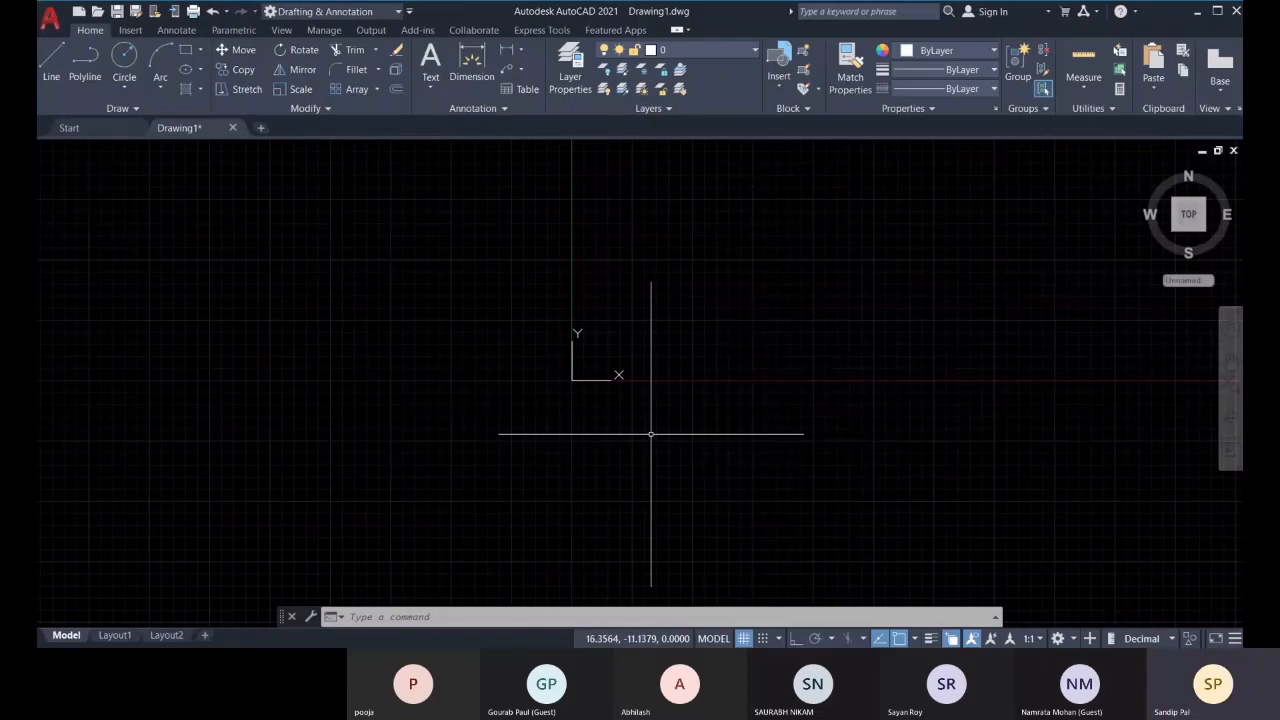
{"action": "middle_click_drag", "start_coordinate": [598, 405], "coordinate": [586, 443]}
{"action": "left_click", "coordinate": [566, 413]}
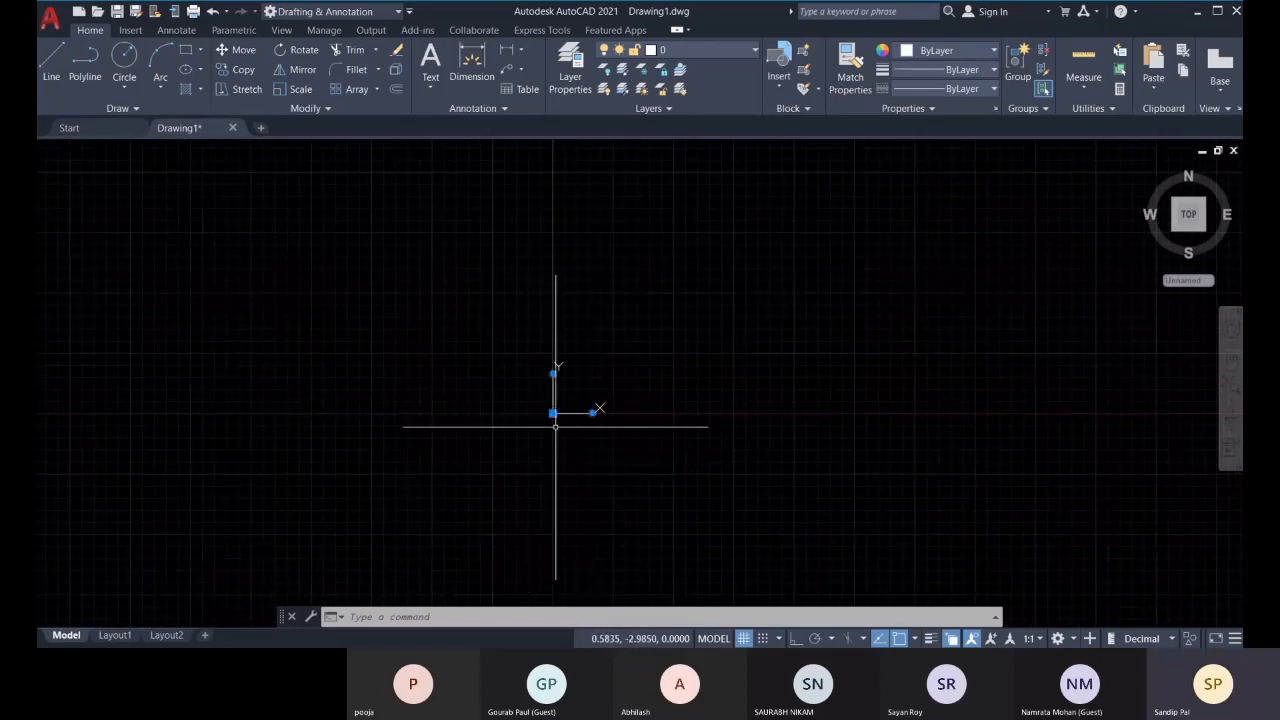
{"action": "mouse_move", "coordinate": [553, 412]}
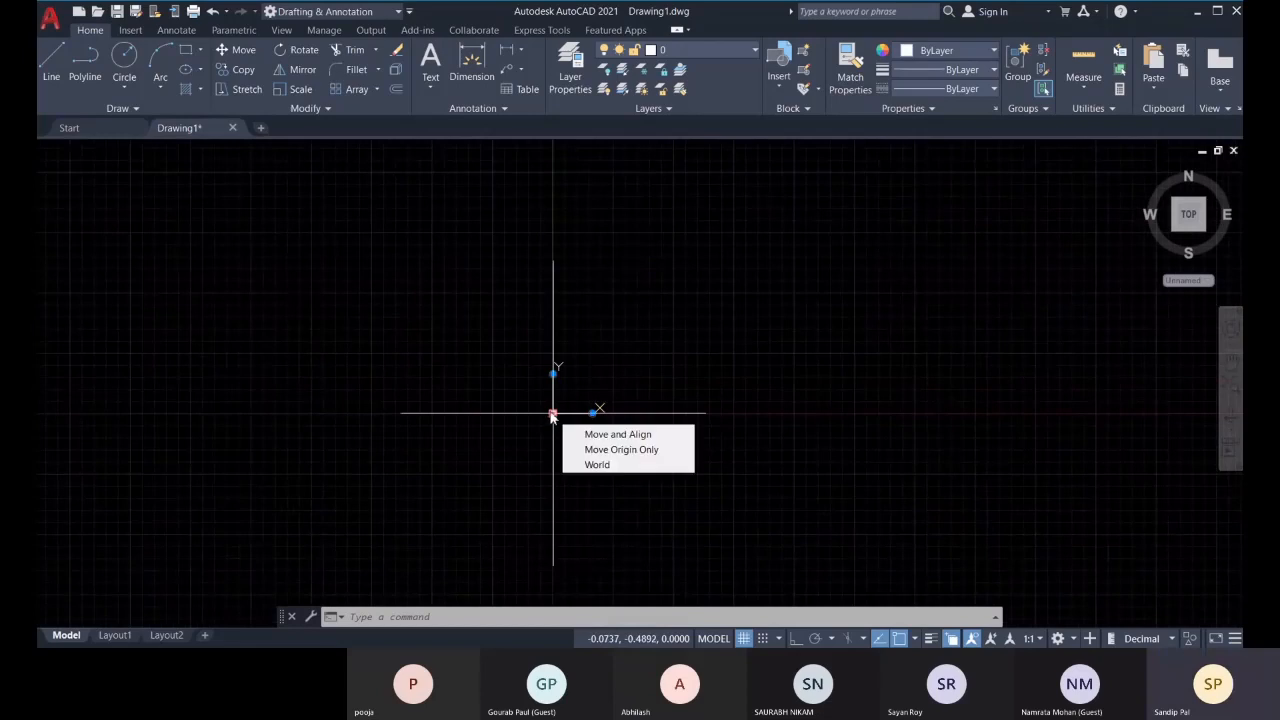
{"action": "left_click", "coordinate": [597, 464]}
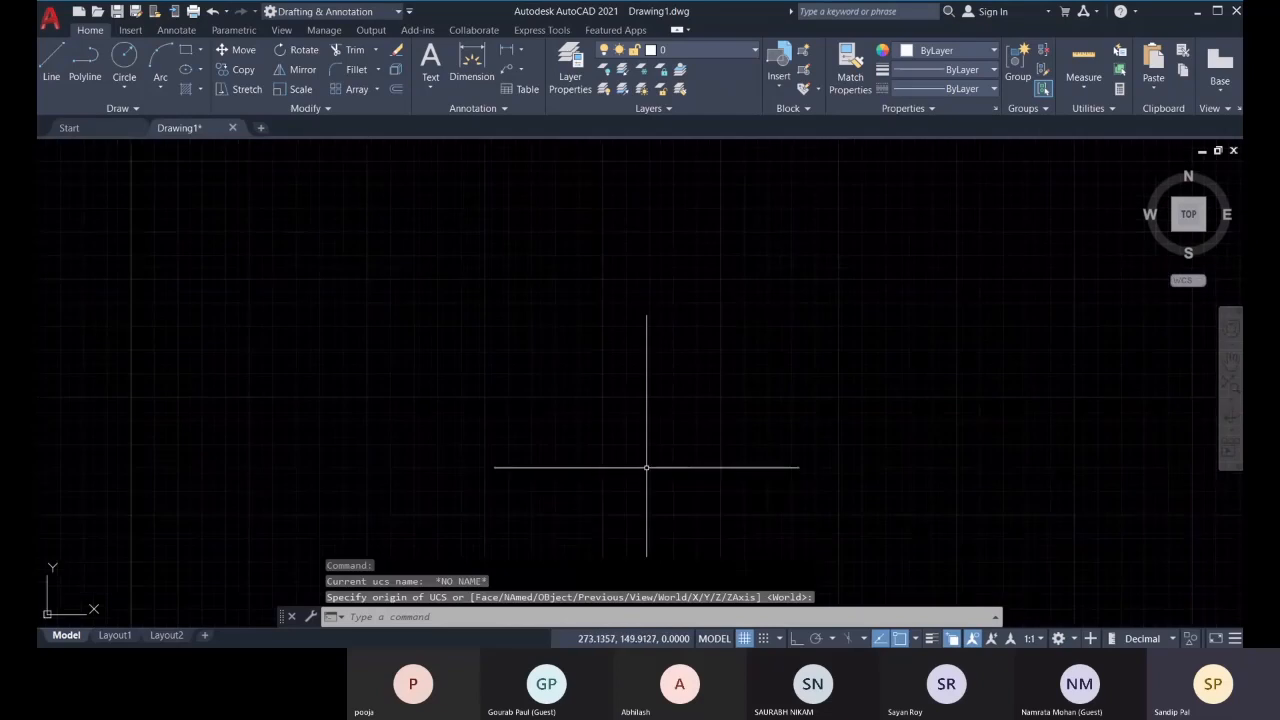
Rotate the UCS X axis freehand to about 37° above horizontal, and undo the rotation
{"action": "scroll", "coordinate": [630, 472], "scroll_direction": "down", "scroll_amount": 6}
{"action": "middle_click_drag", "start_coordinate": [600, 513], "coordinate": [618, 398]}
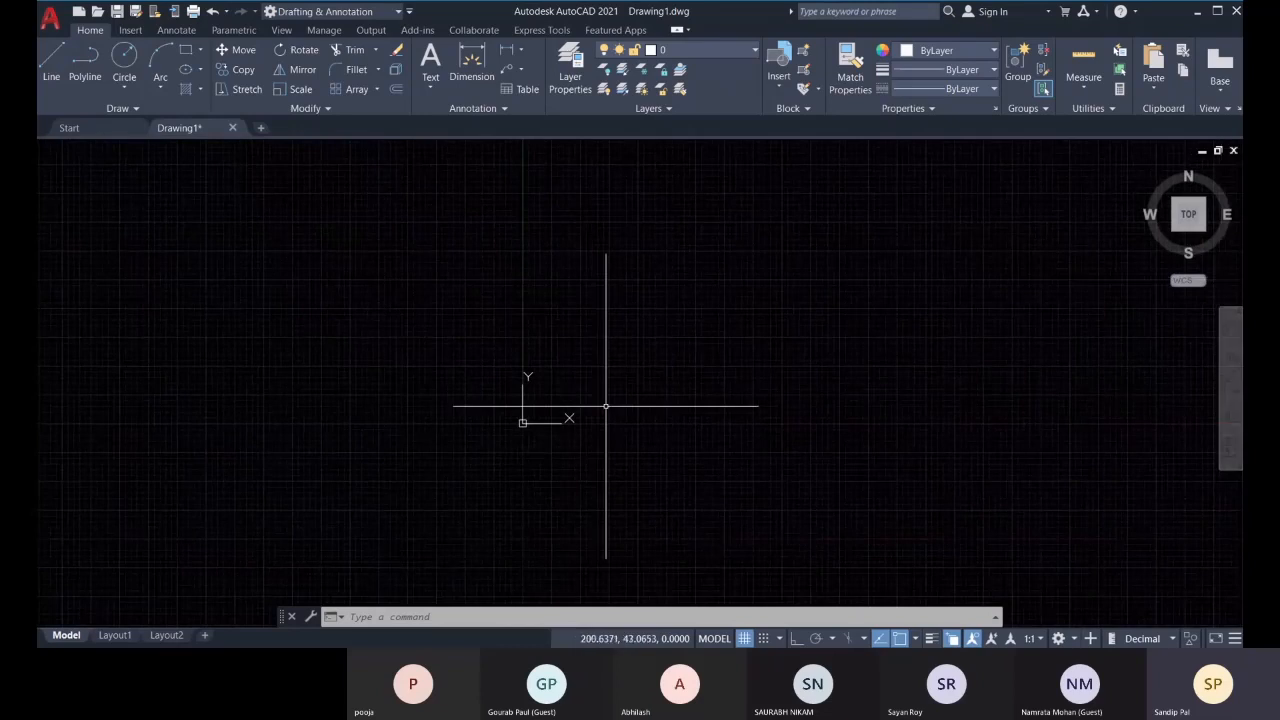
{"action": "left_click", "coordinate": [562, 423]}
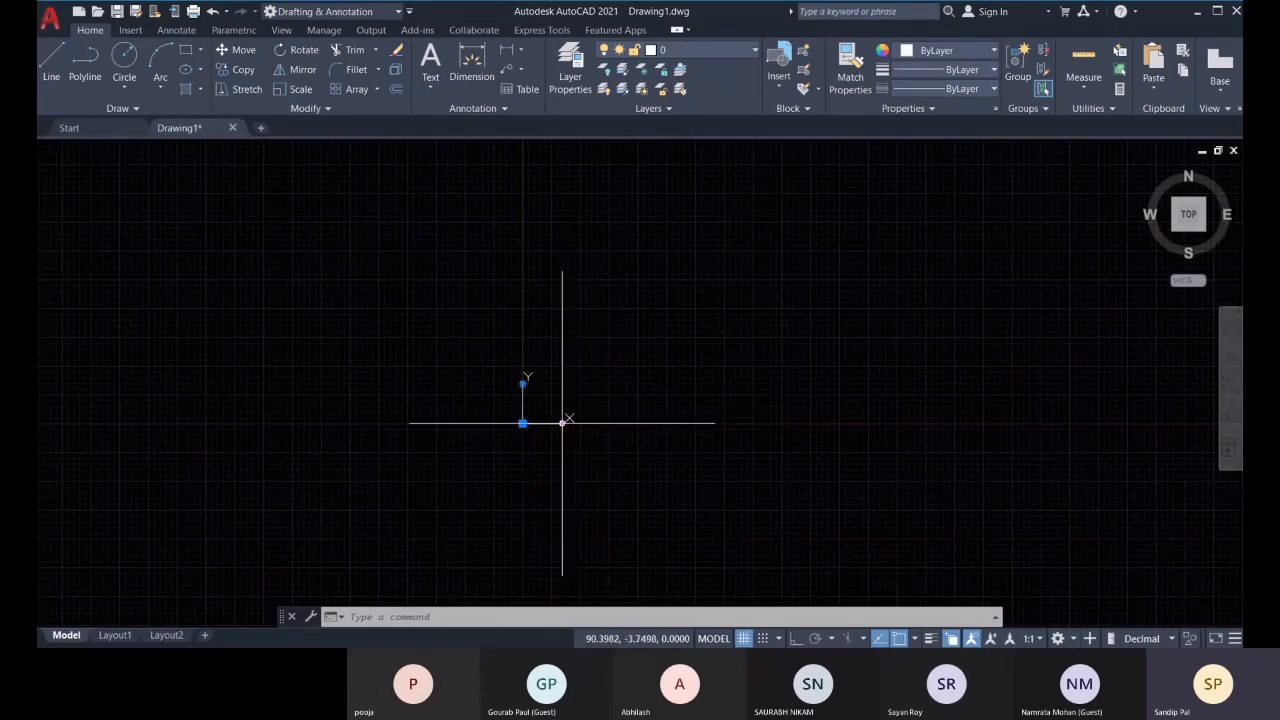
{"action": "mouse_move", "coordinate": [563, 426]}
{"action": "left_click", "coordinate": [562, 423]}
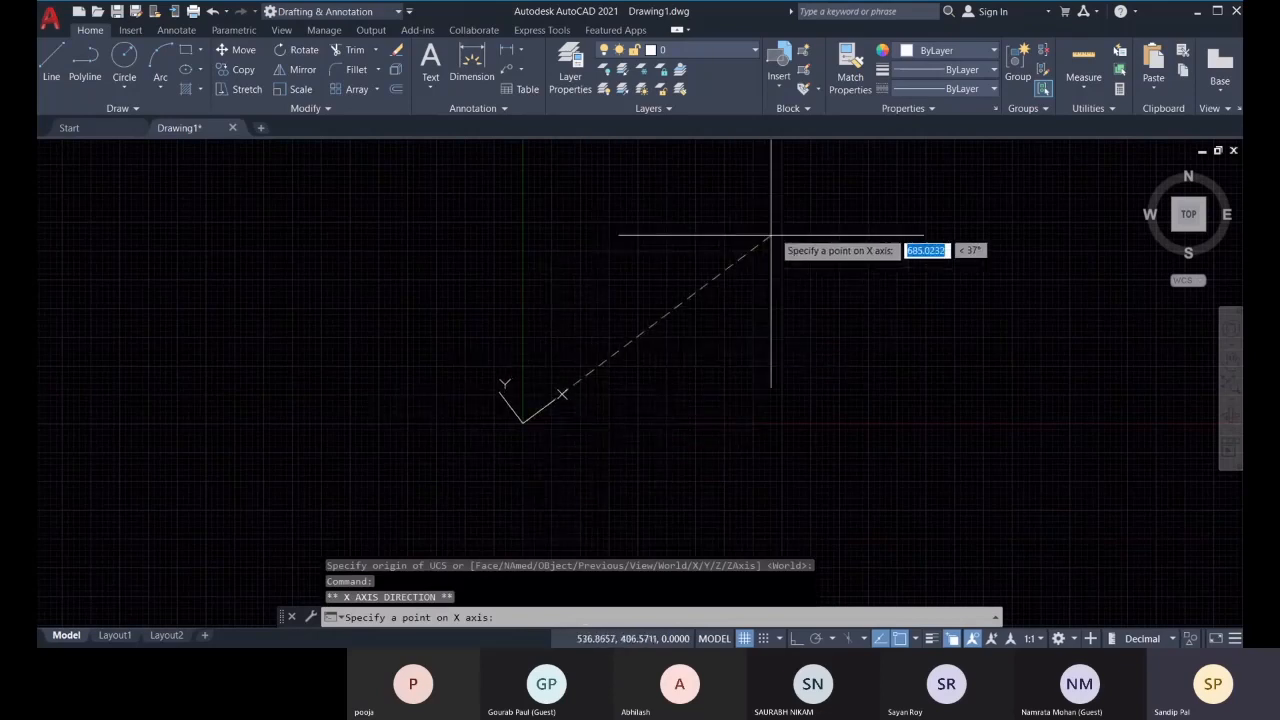
{"action": "left_click", "coordinate": [771, 236]}
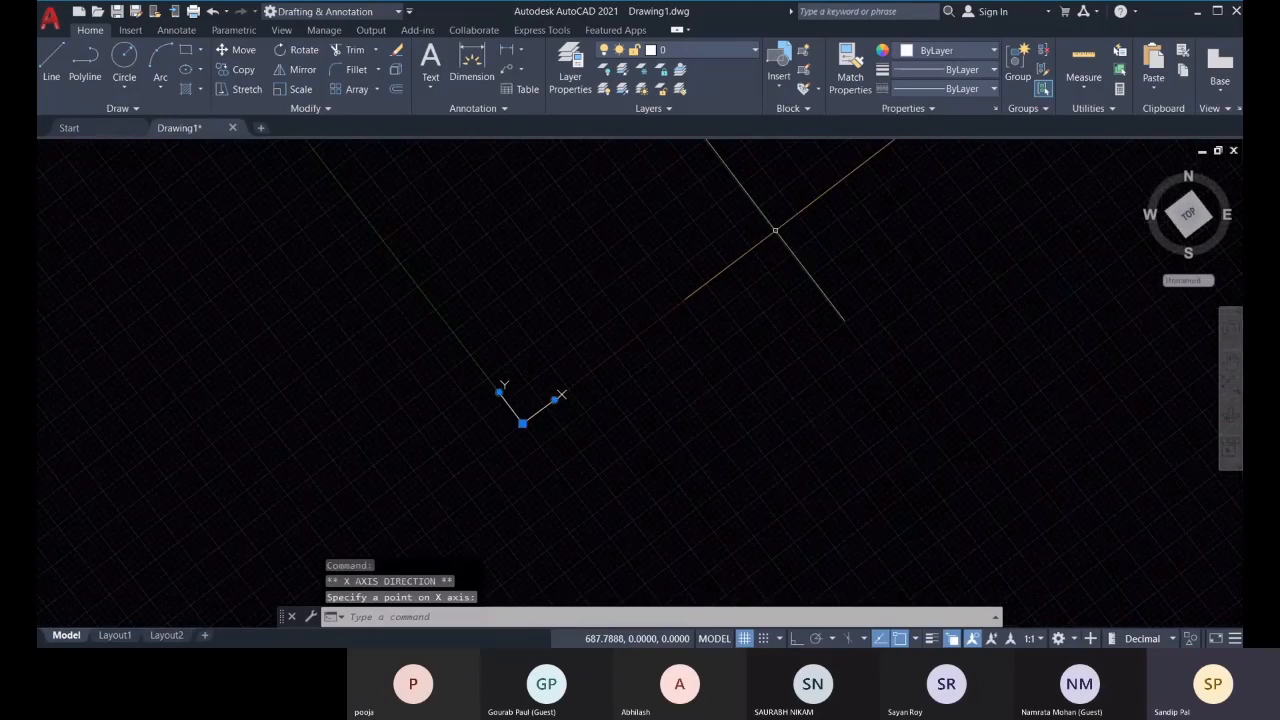
{"action": "key", "text": "ctrl+z"}
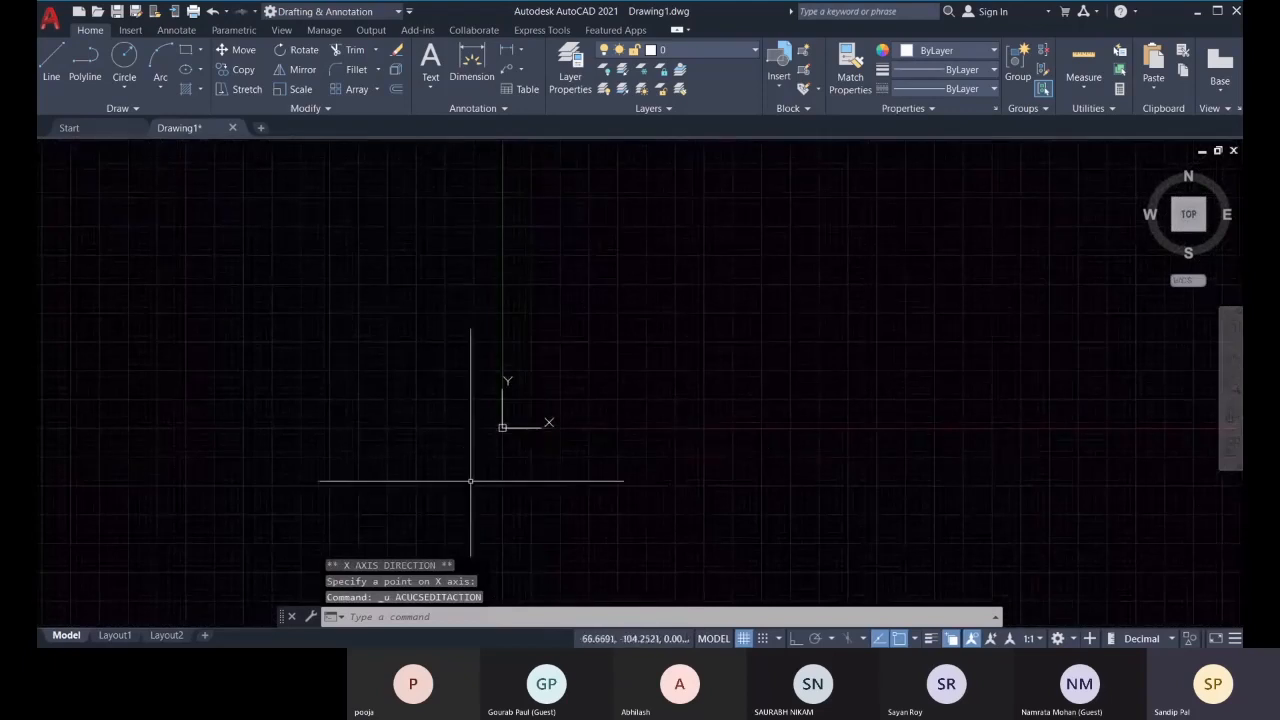
Draw a horizontal line from the origin 0,0 to 500,0
{"action": "scroll", "coordinate": [494, 414], "scroll_direction": "up", "scroll_amount": 3}
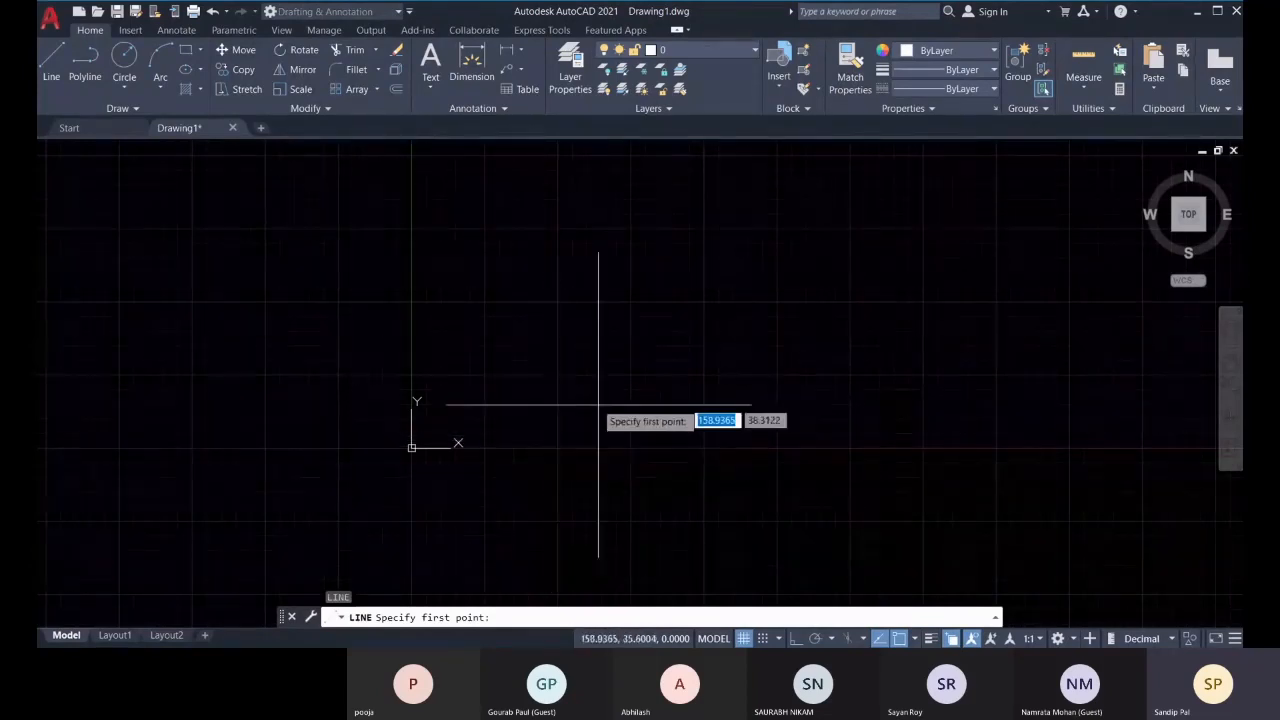
{"action": "left_click", "coordinate": [613, 354]}
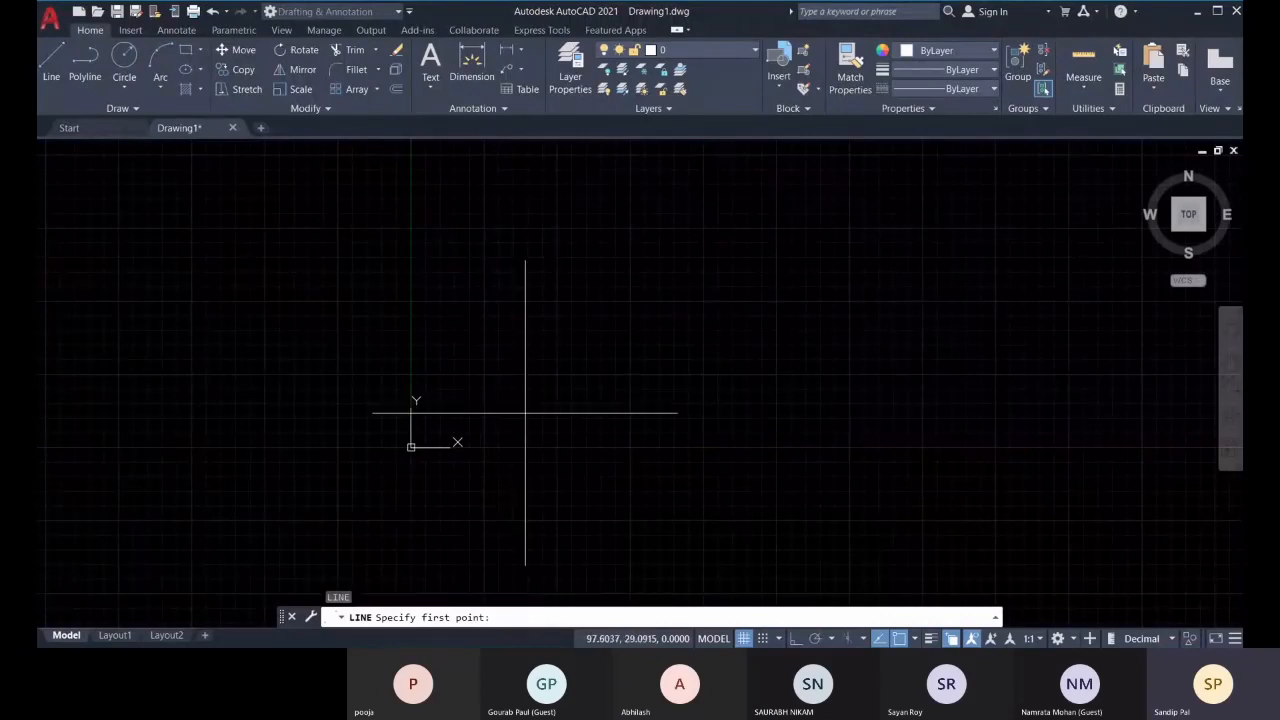
{"action": "type", "text": "0,"}
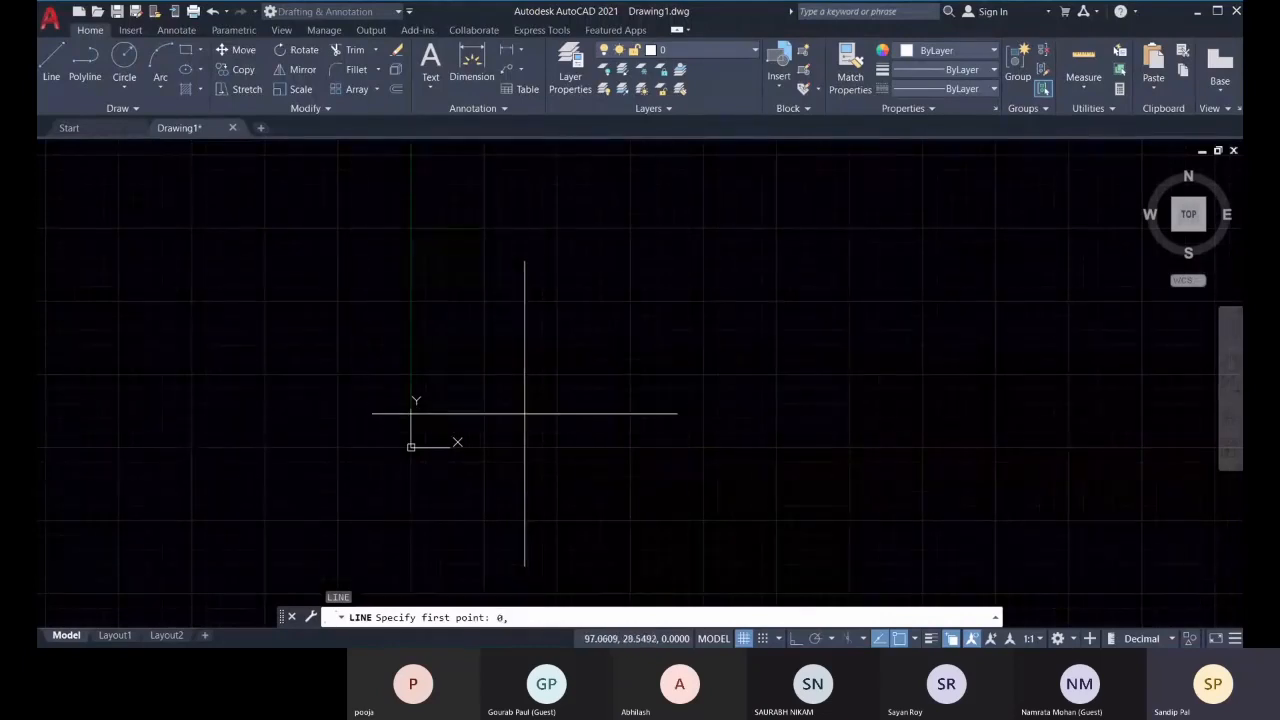
{"action": "type", "text": "0"}
{"action": "key", "text": "Return"}
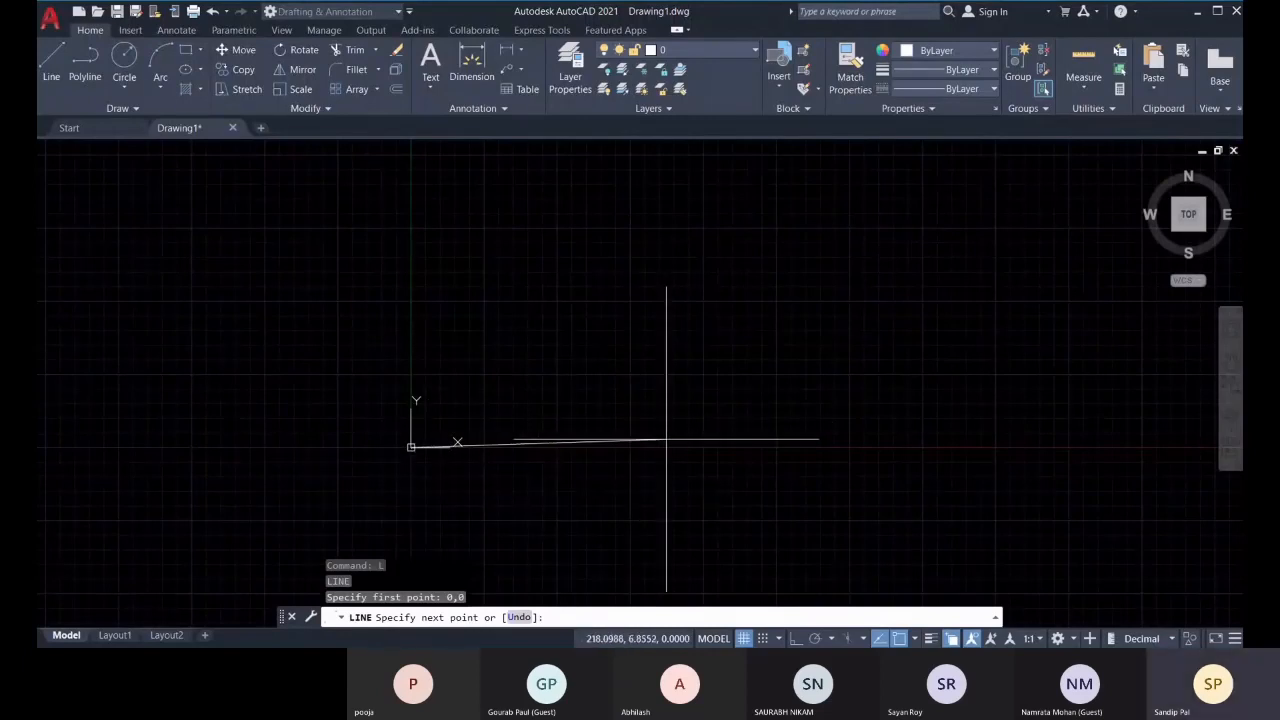
{"action": "type", "text": "500,0"}
{"action": "key", "text": "Return"}
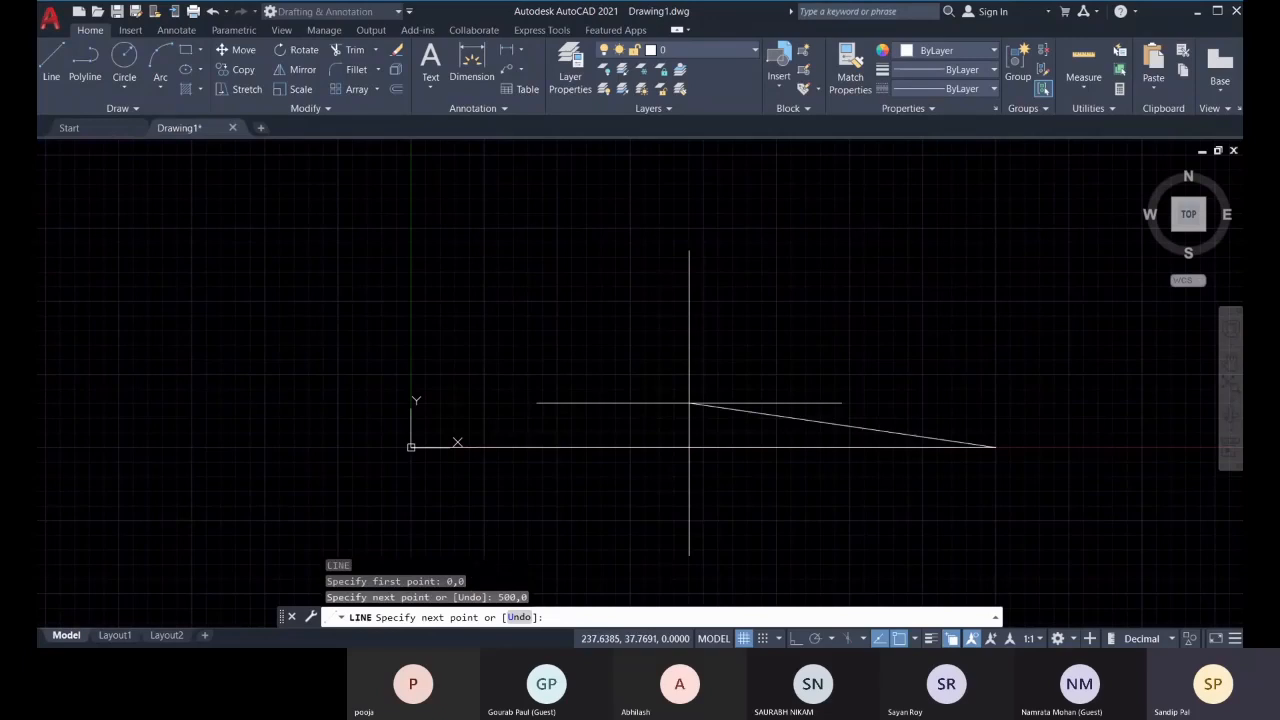
Add a vertical segment from the line's end to 500,500 and finish the Line command
{"action": "type", "text": "500,5"}
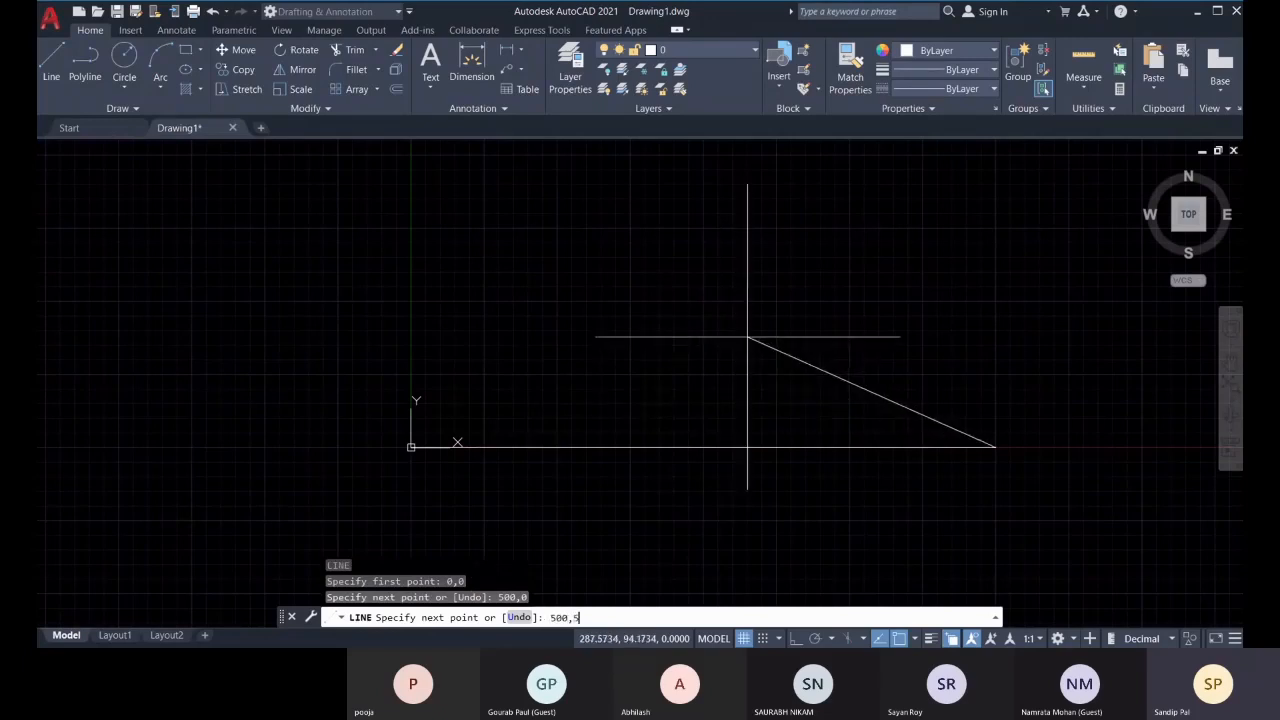
{"action": "type", "text": "00"}
{"action": "key", "text": "Return"}
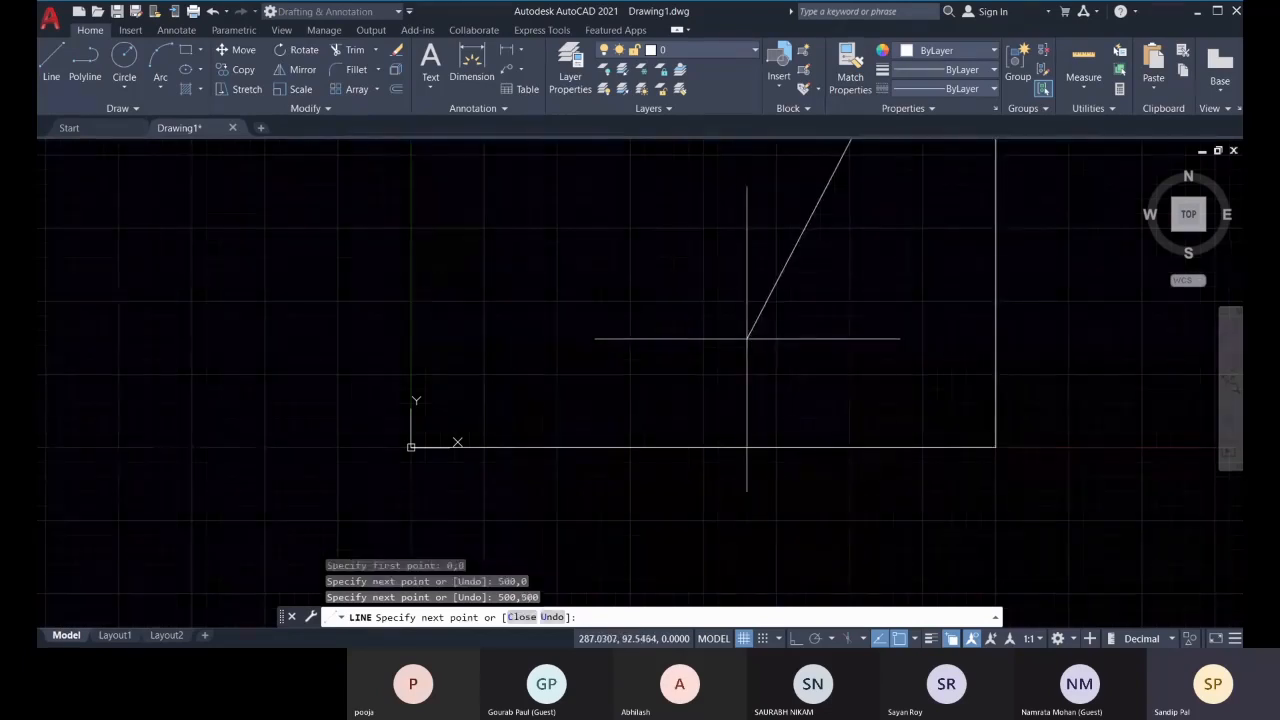
{"action": "scroll", "coordinate": [736, 363], "scroll_direction": "down", "scroll_amount": 2}
{"action": "scroll", "coordinate": [736, 363], "scroll_direction": "down", "scroll_amount": 2}
{"action": "middle_click_drag", "start_coordinate": [737, 357], "coordinate": [637, 395]}
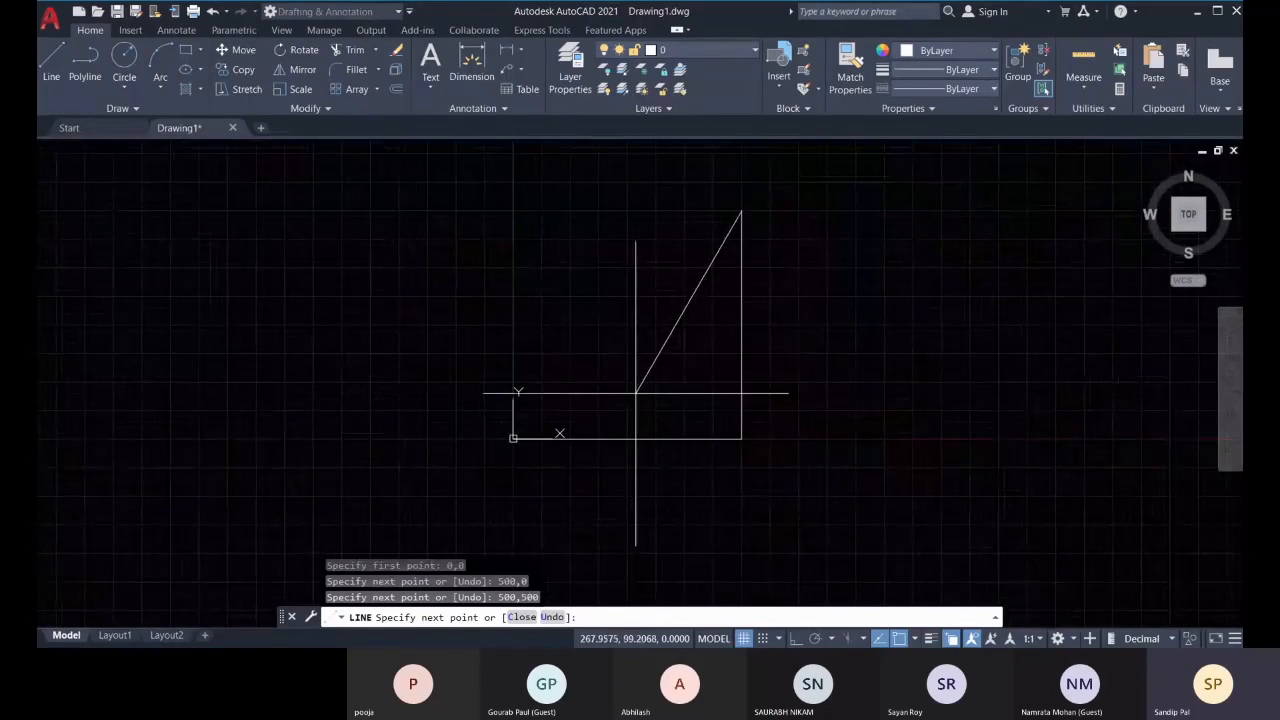
{"action": "key", "text": "Return"}
Move the UCS origin freehand to a point above and to the left of the two lines
{"action": "middle_click_drag", "start_coordinate": [638, 451], "coordinate": [617, 475]}
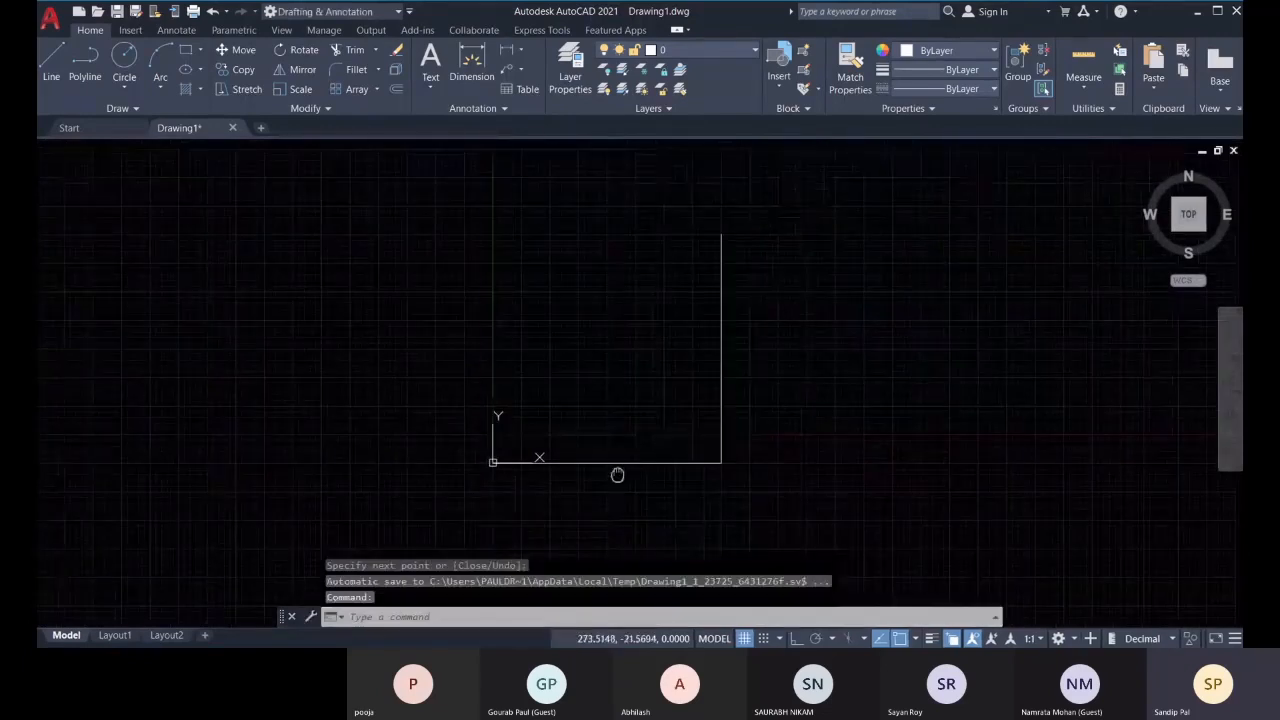
{"action": "scroll", "coordinate": [671, 414], "scroll_direction": "up", "scroll_amount": 2}
{"action": "scroll", "coordinate": [671, 414], "scroll_direction": "down", "scroll_amount": 2}
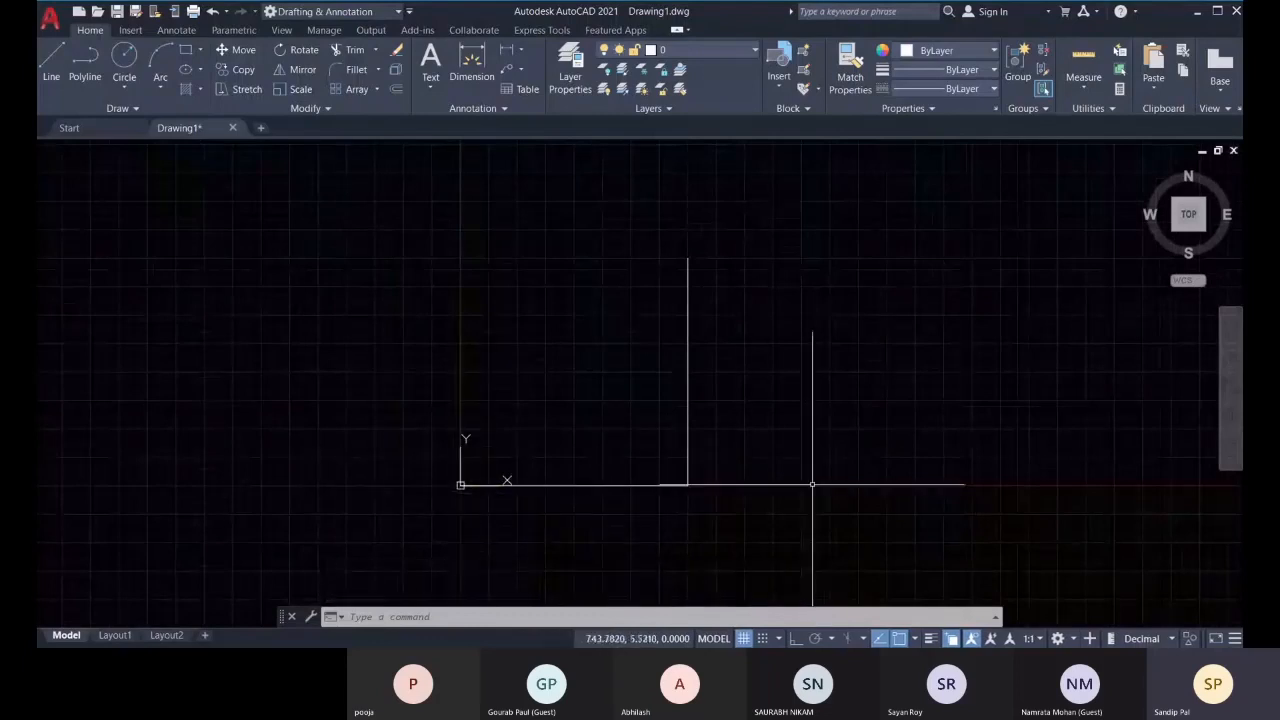
{"action": "scroll", "coordinate": [672, 487], "scroll_direction": "up", "scroll_amount": 2}
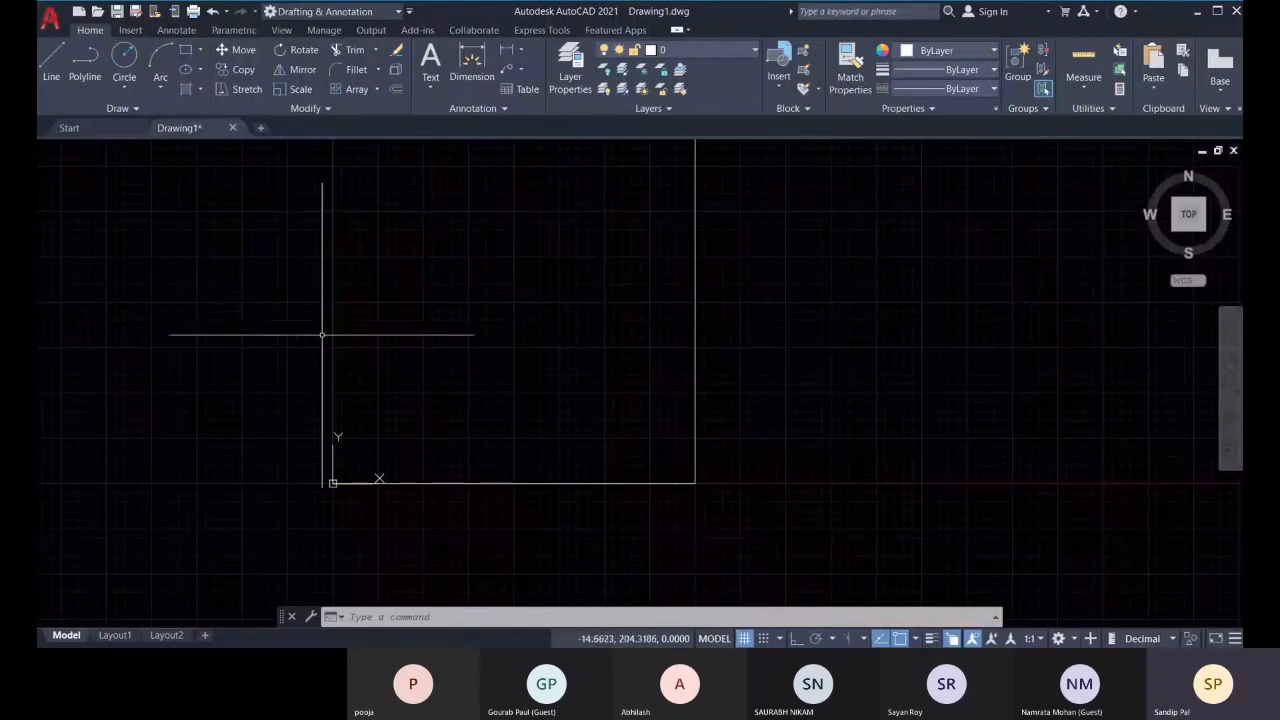
{"action": "left_click", "coordinate": [333, 482]}
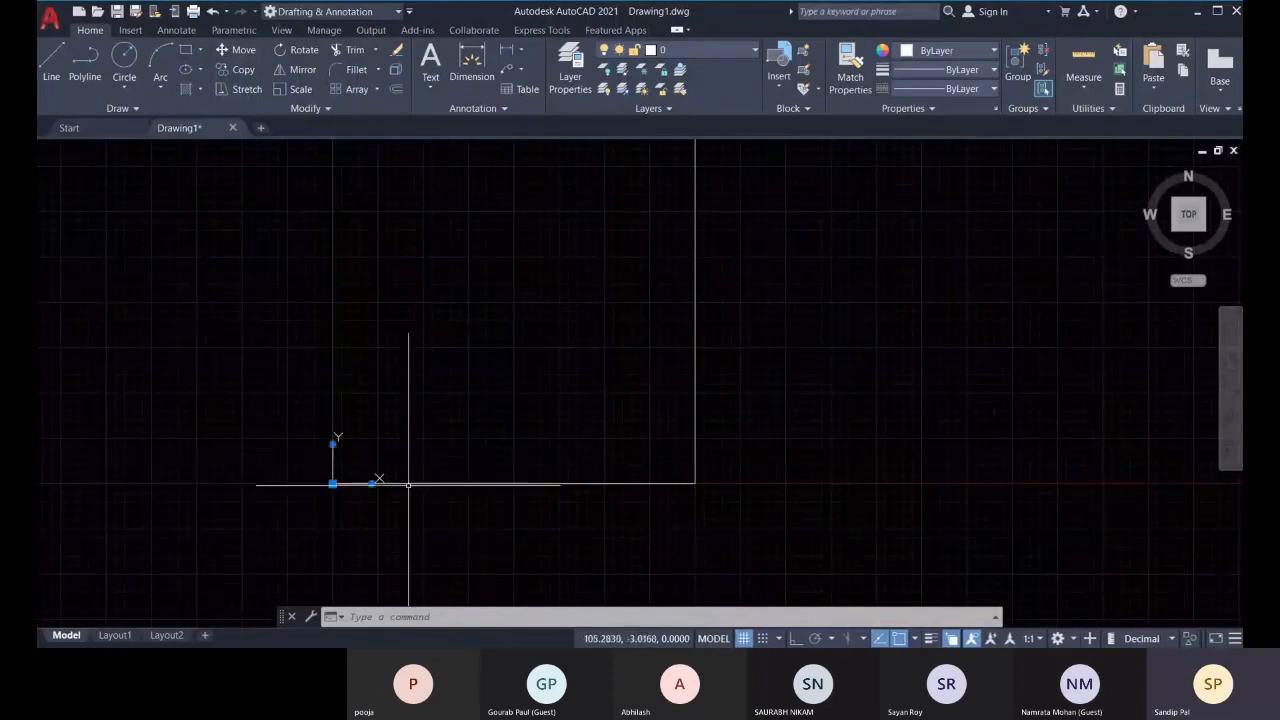
{"action": "left_click", "coordinate": [333, 483]}
{"action": "scroll", "coordinate": [479, 318], "scroll_direction": "down", "scroll_amount": 2}
{"action": "middle_click_drag", "start_coordinate": [573, 312], "coordinate": [523, 421]}
{"action": "left_click", "coordinate": [264, 298]}
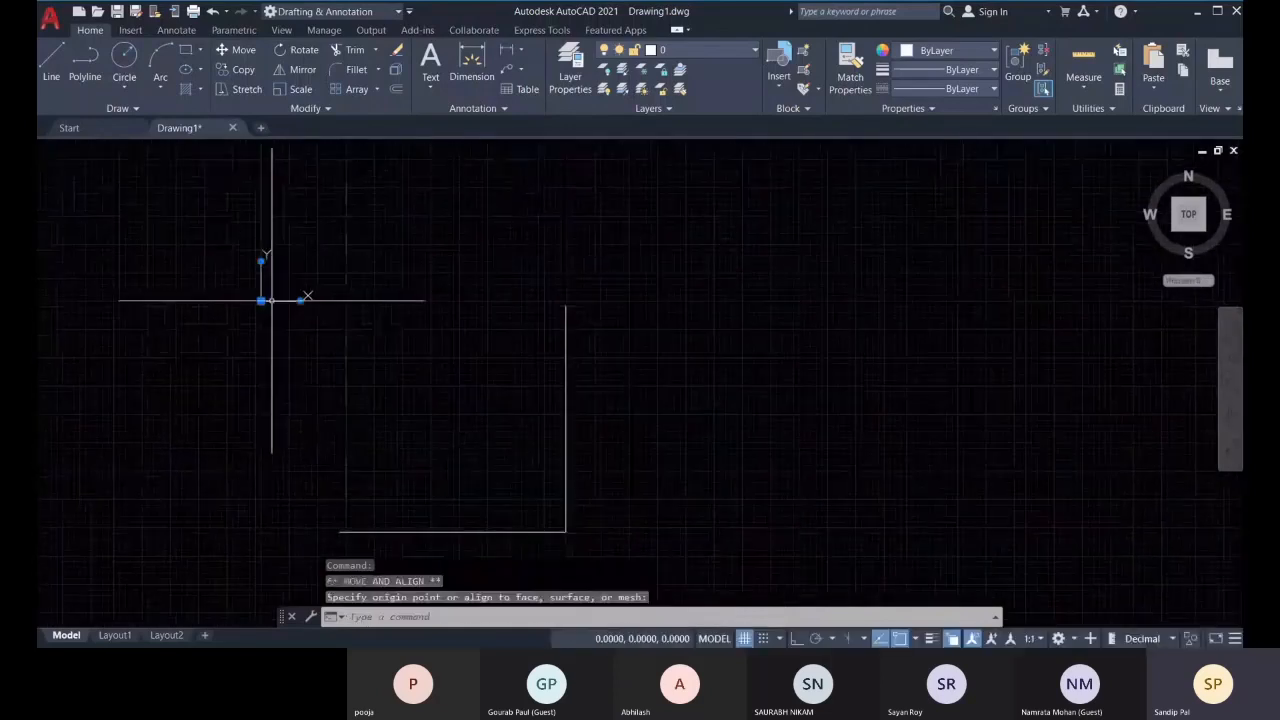
Rotate the UCS X axis freehand so it points diagonally up to the right, and deselect the UCS icon
{"action": "left_click", "coordinate": [300, 299]}
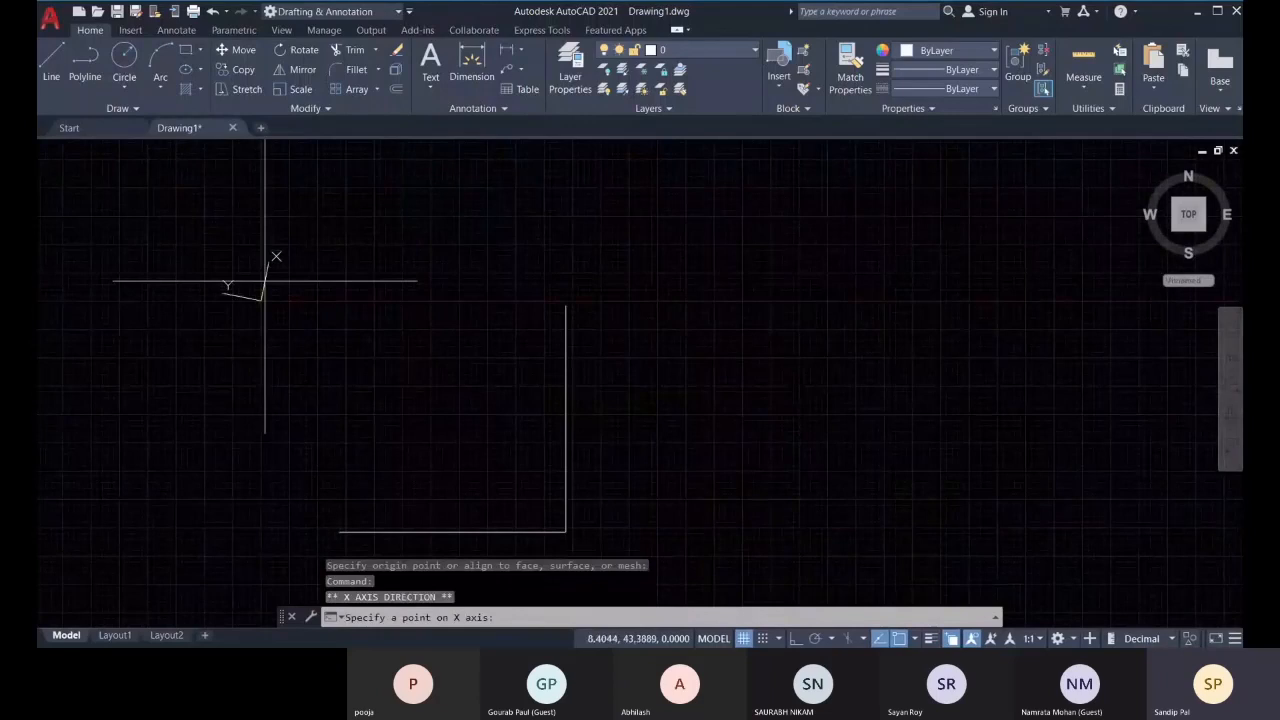
{"action": "left_click", "coordinate": [349, 217]}
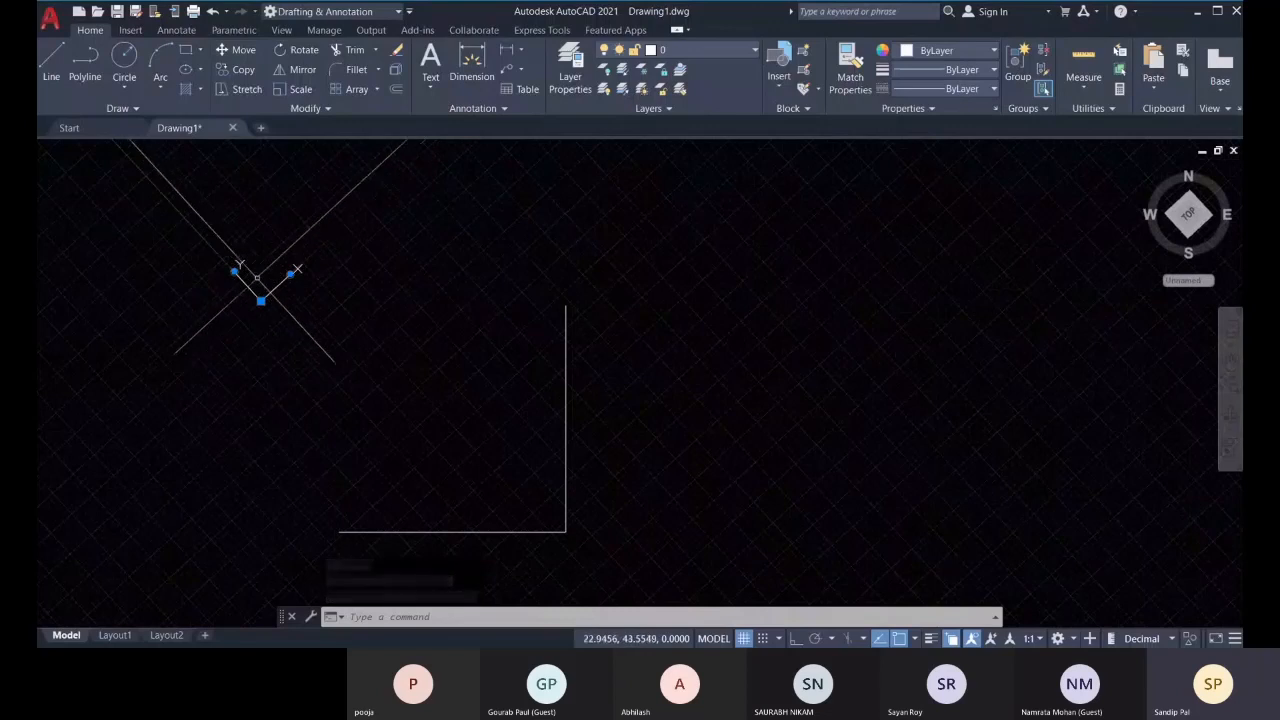
{"action": "key", "text": "Escape"}
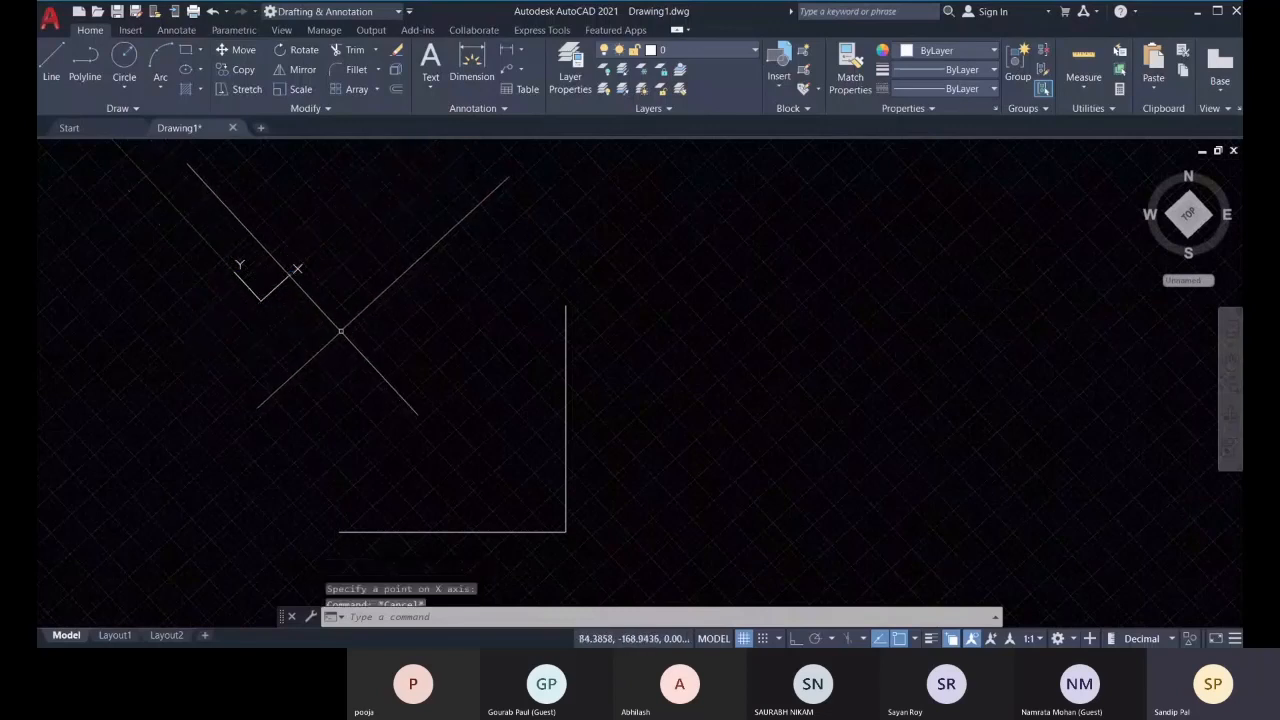
Draw a line along the rotated X axis from the UCS origin 0,0 to 500,0
{"action": "middle_click_drag", "start_coordinate": [341, 325], "coordinate": [560, 423]}
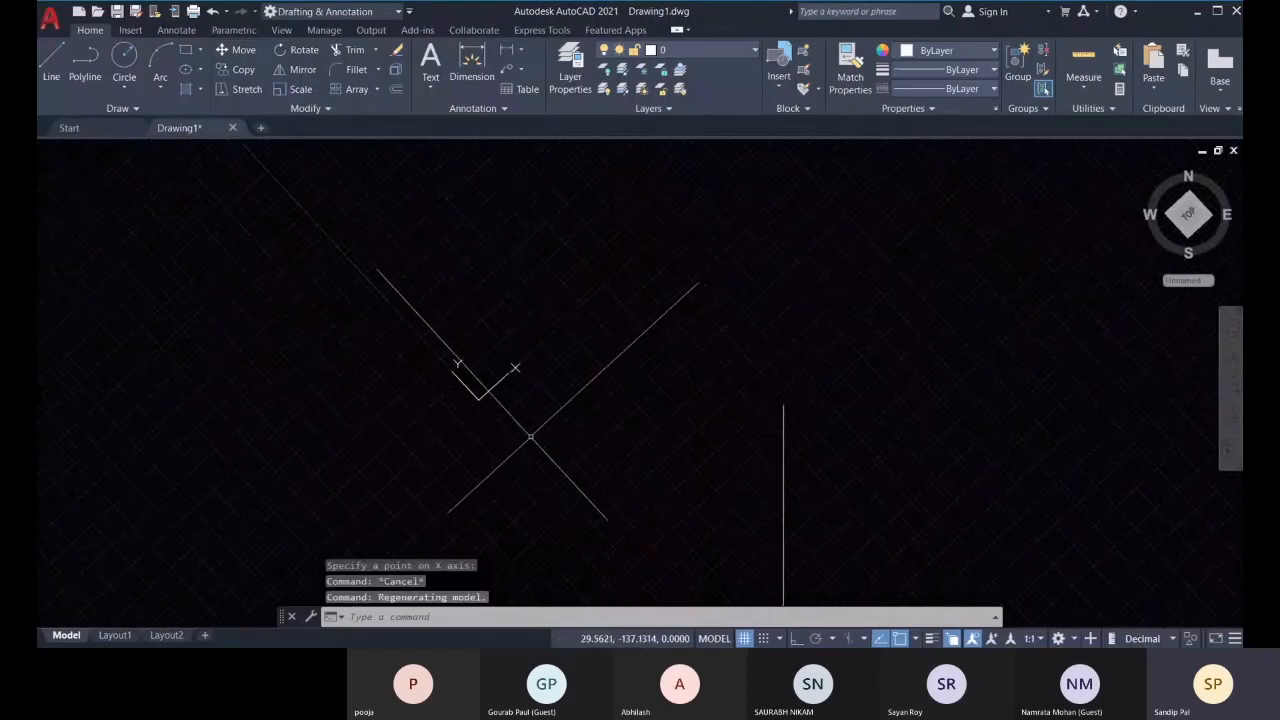
{"action": "type", "text": "l"}
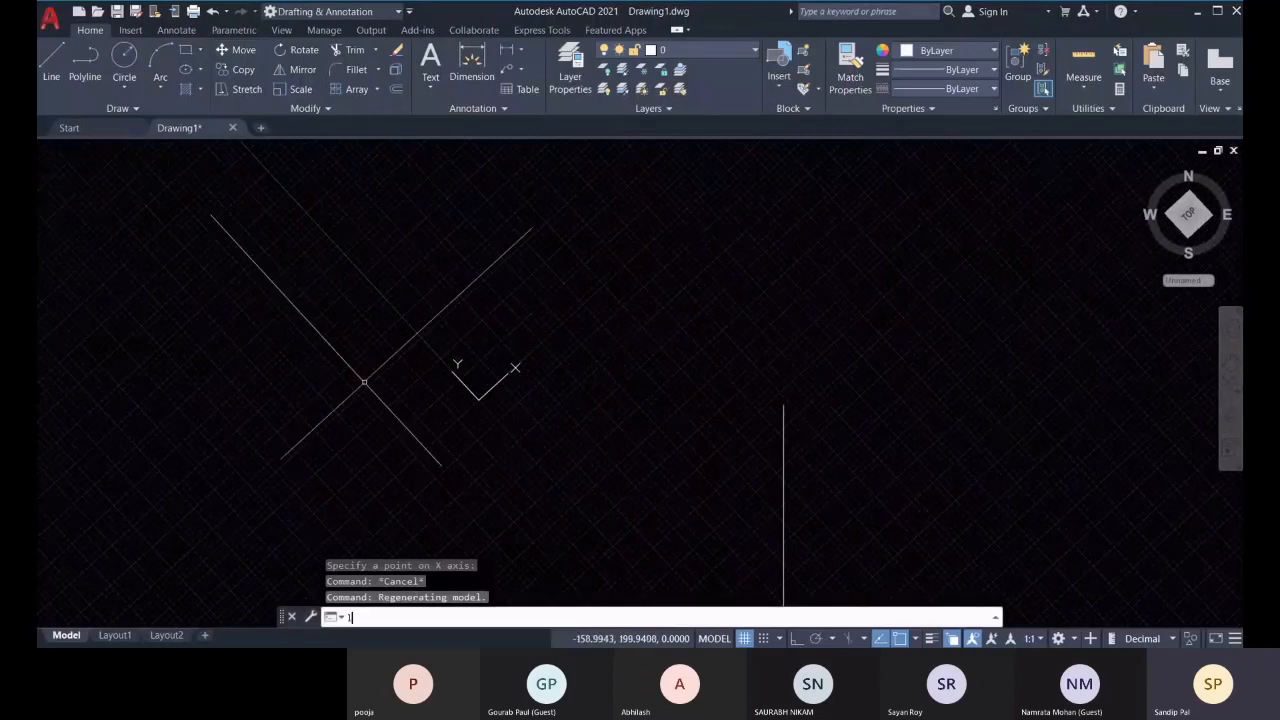
{"action": "key", "text": "Return"}
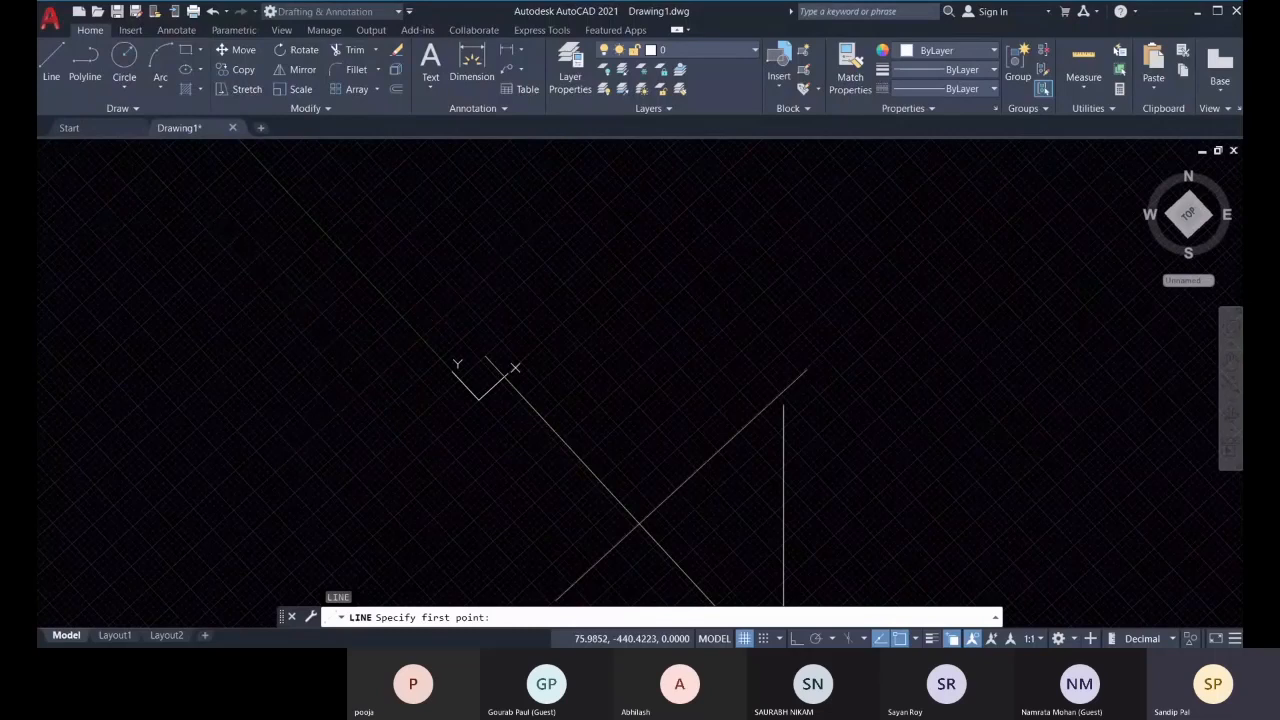
{"action": "type", "text": "0,0"}
{"action": "key", "text": "Return"}
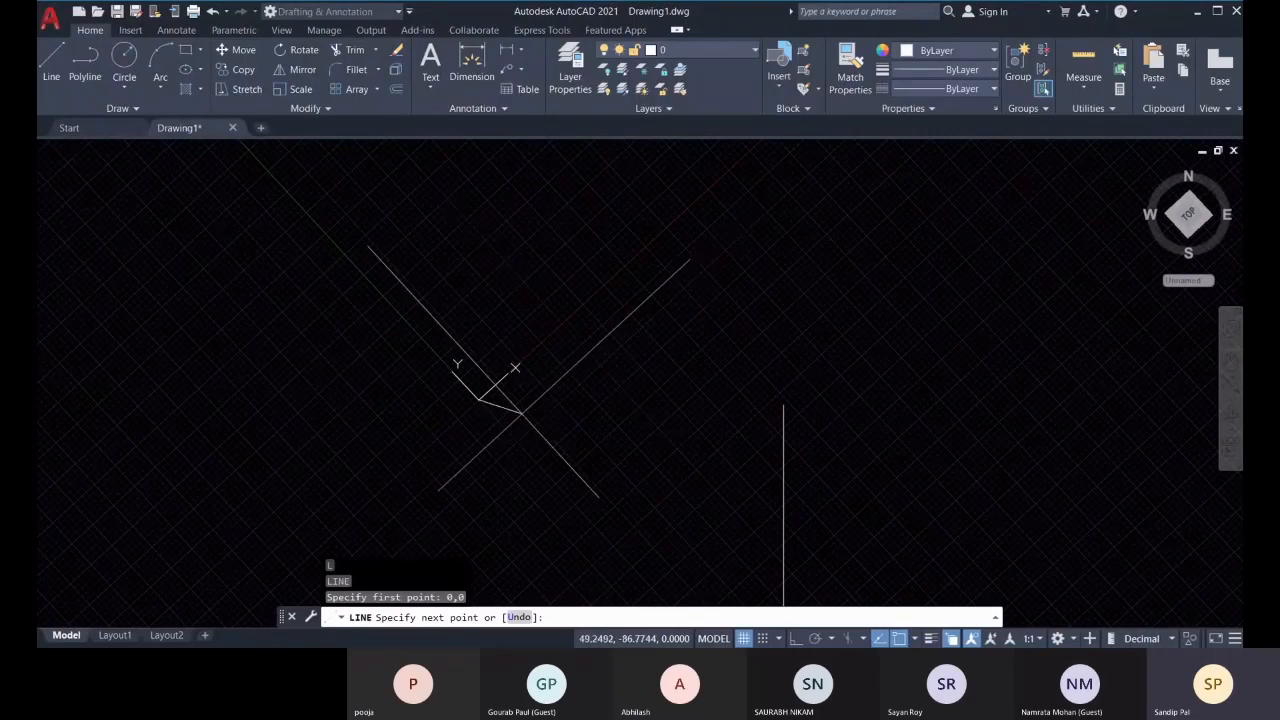
{"action": "type", "text": "500,0"}
{"action": "key", "text": "Return"}
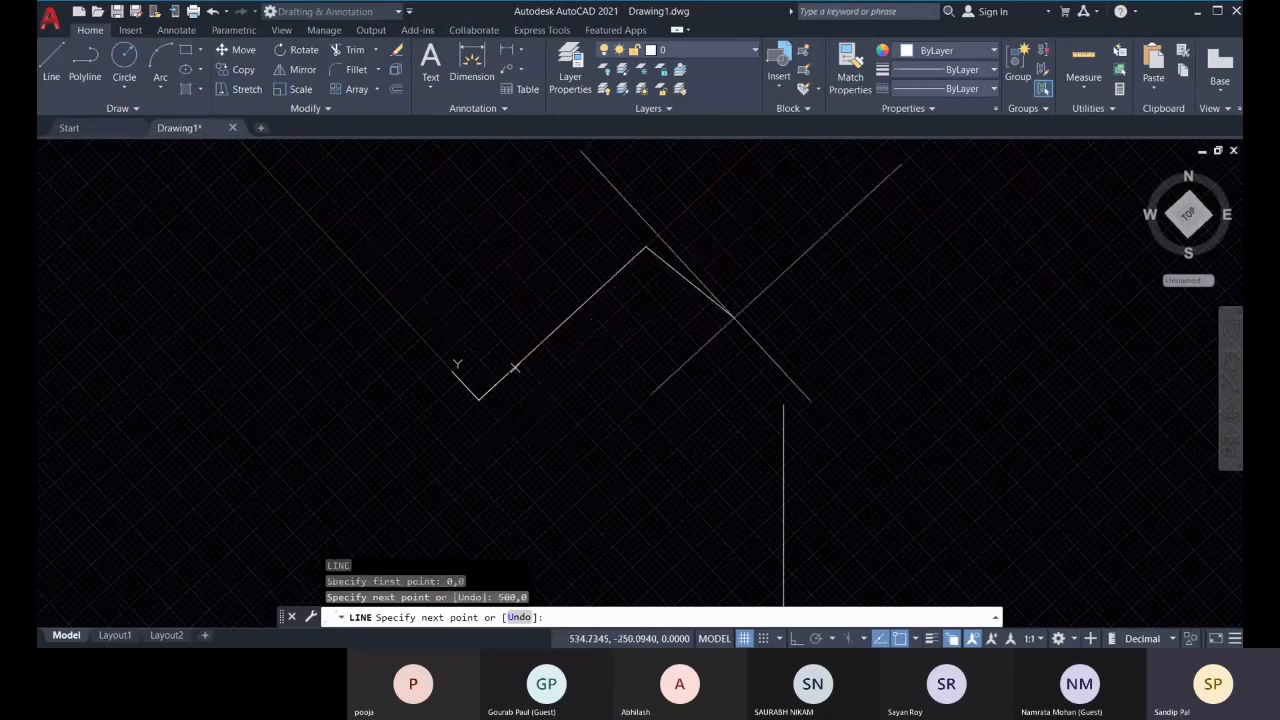
Add a second segment perpendicular to the rotated line, ending at 500,500
{"action": "middle_click_drag", "start_coordinate": [581, 349], "coordinate": [587, 354]}
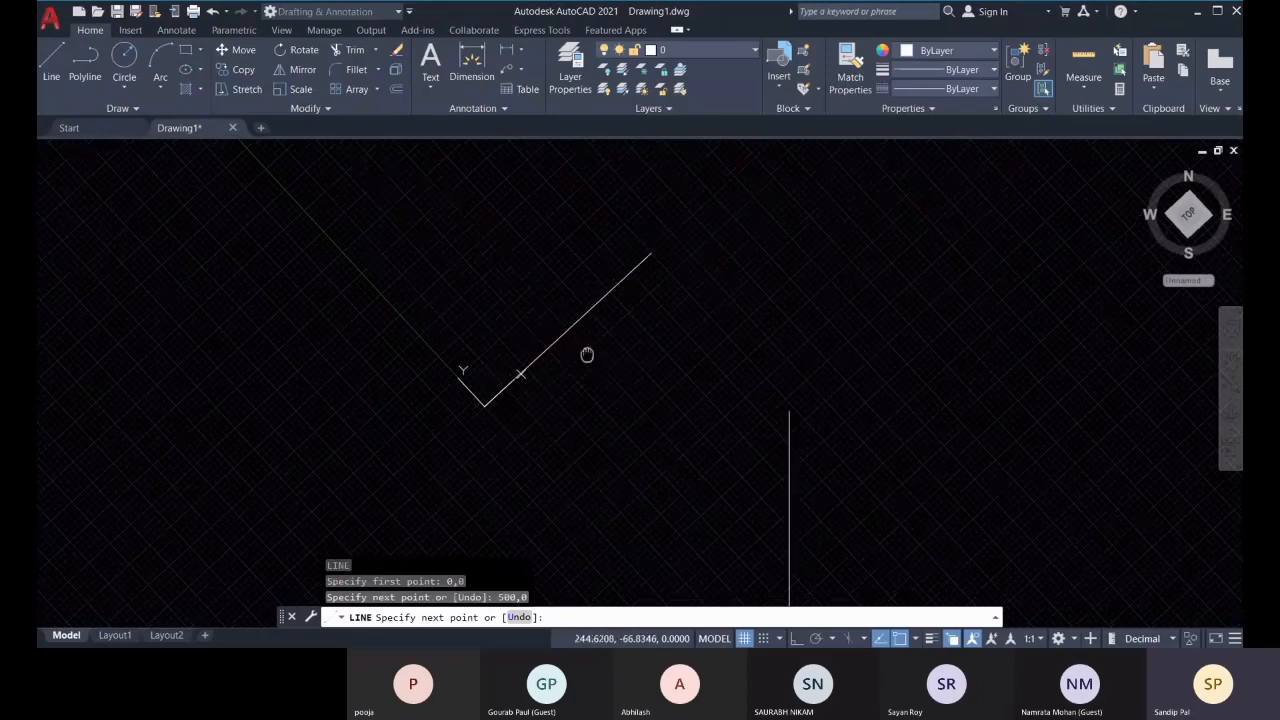
{"action": "middle_click_drag", "start_coordinate": [587, 354], "coordinate": [601, 413]}
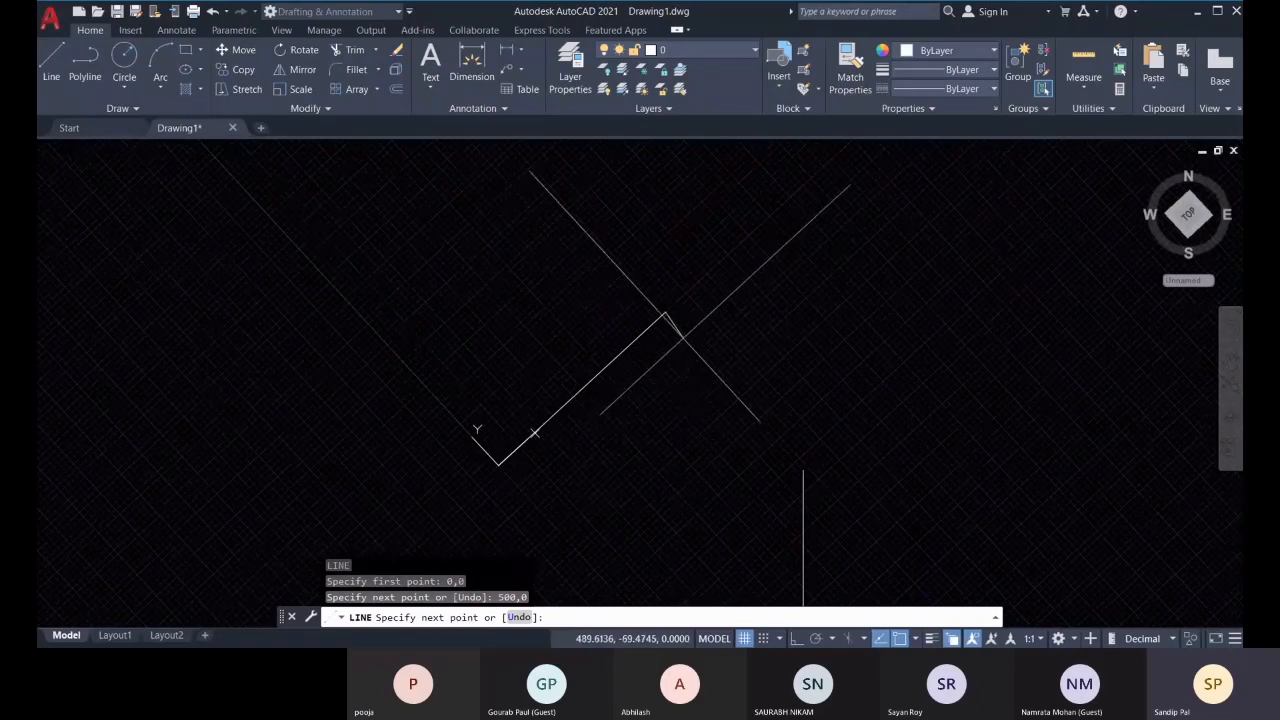
{"action": "type", "text": "50,,"}
{"action": "key", "text": "BackSpace"}
{"action": "key", "text": "BackSpace"}
{"action": "type", "text": "0,500"}
{"action": "key", "text": "Return"}
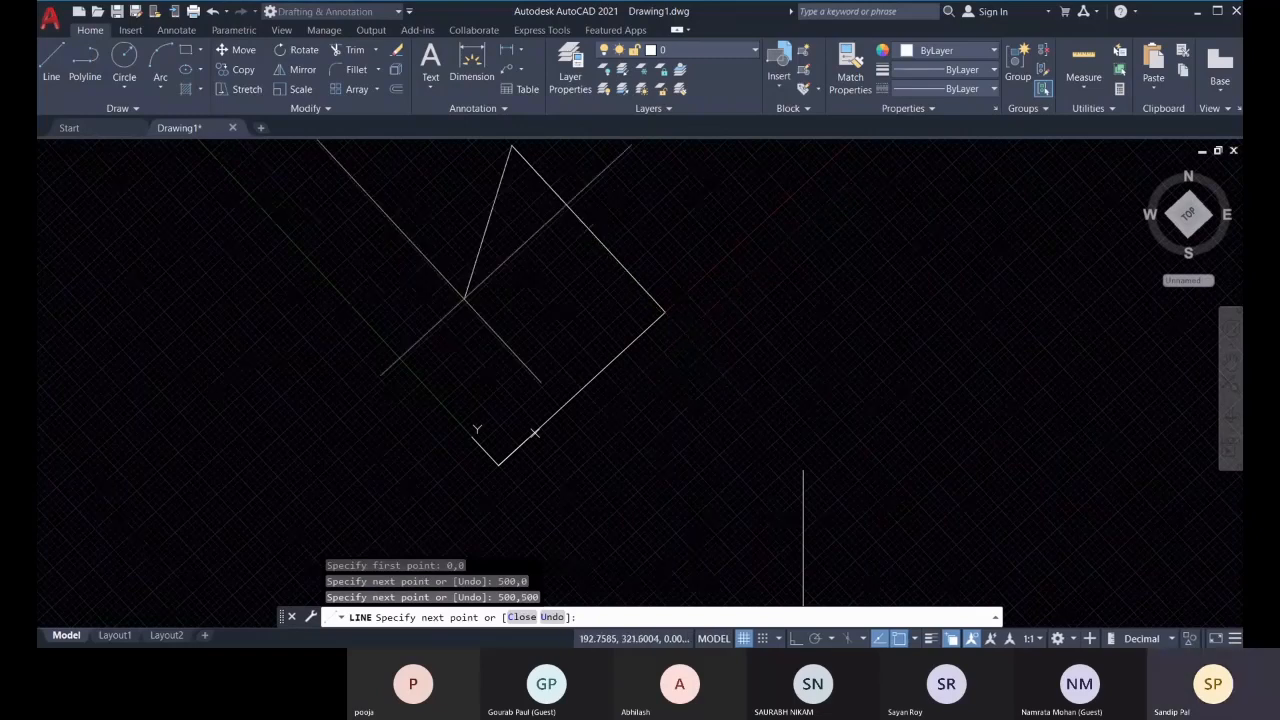
Add a third line segment ending at 0,500 and close the outline into a square aligned with the rotated UCS
{"action": "scroll", "coordinate": [673, 425], "scroll_direction": "down", "scroll_amount": 2}
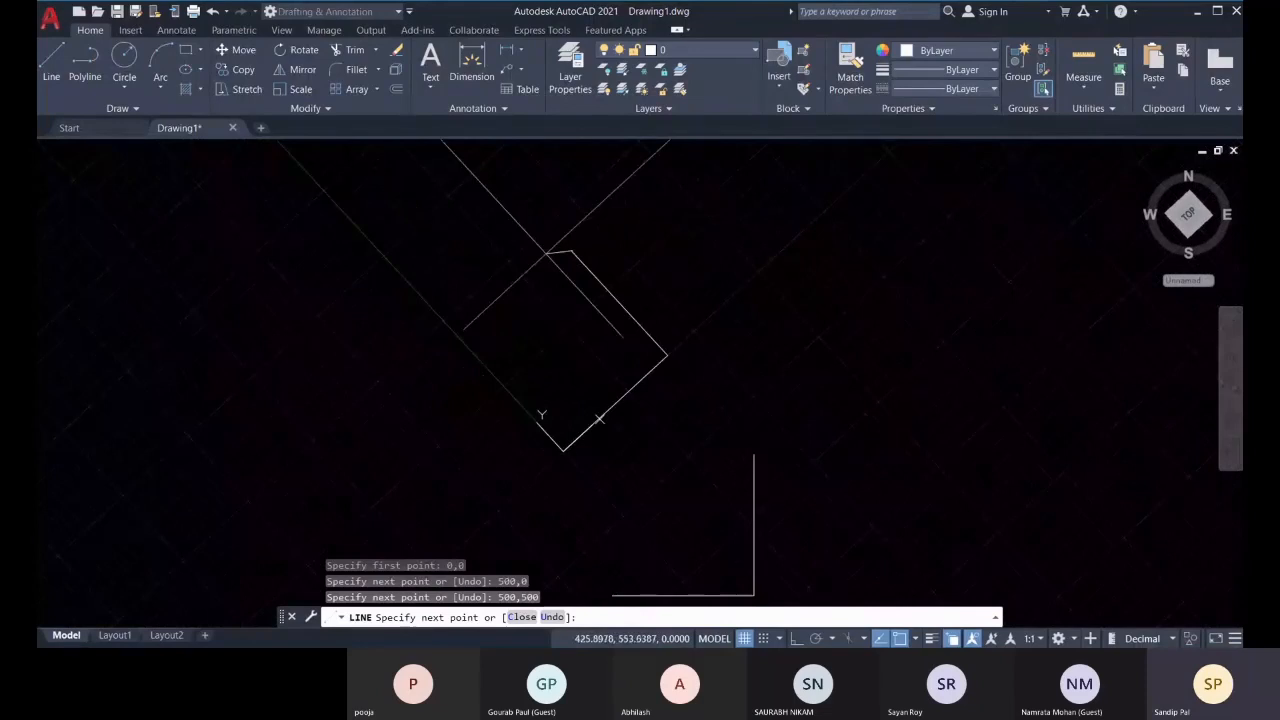
{"action": "type", "text": "0"}
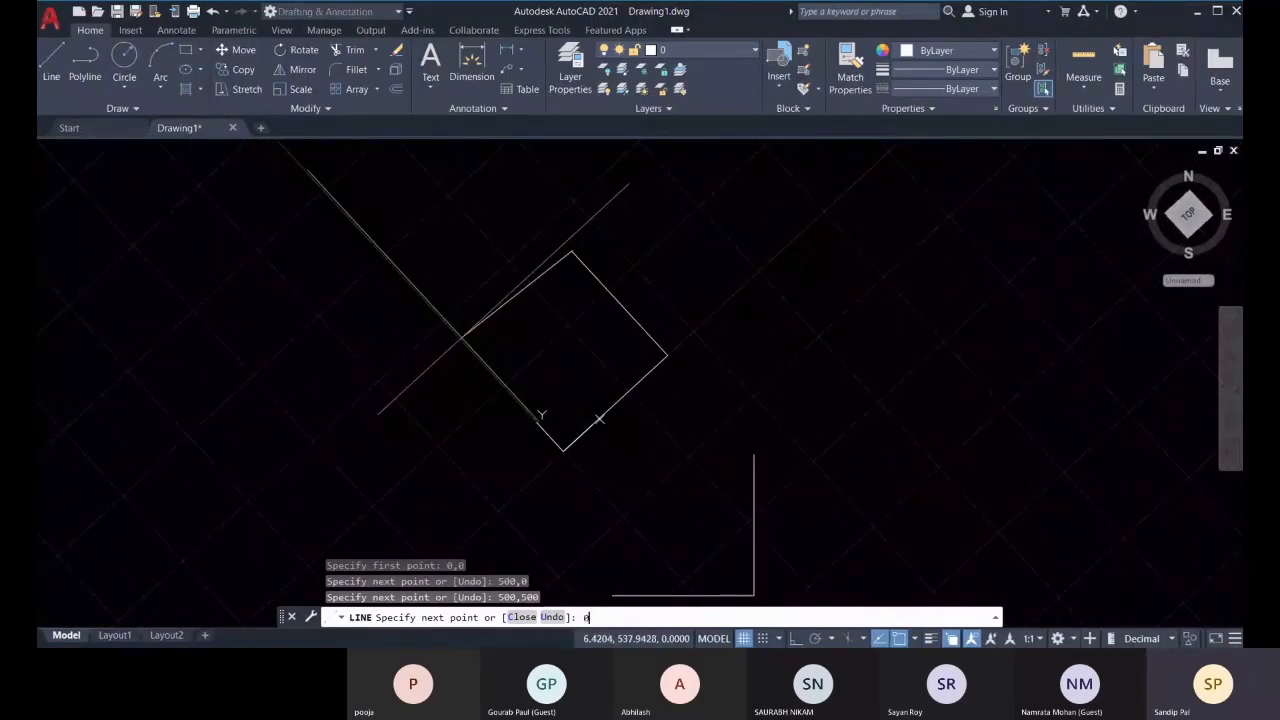
{"action": "type", "text": ",500"}
{"action": "key", "text": "Return"}
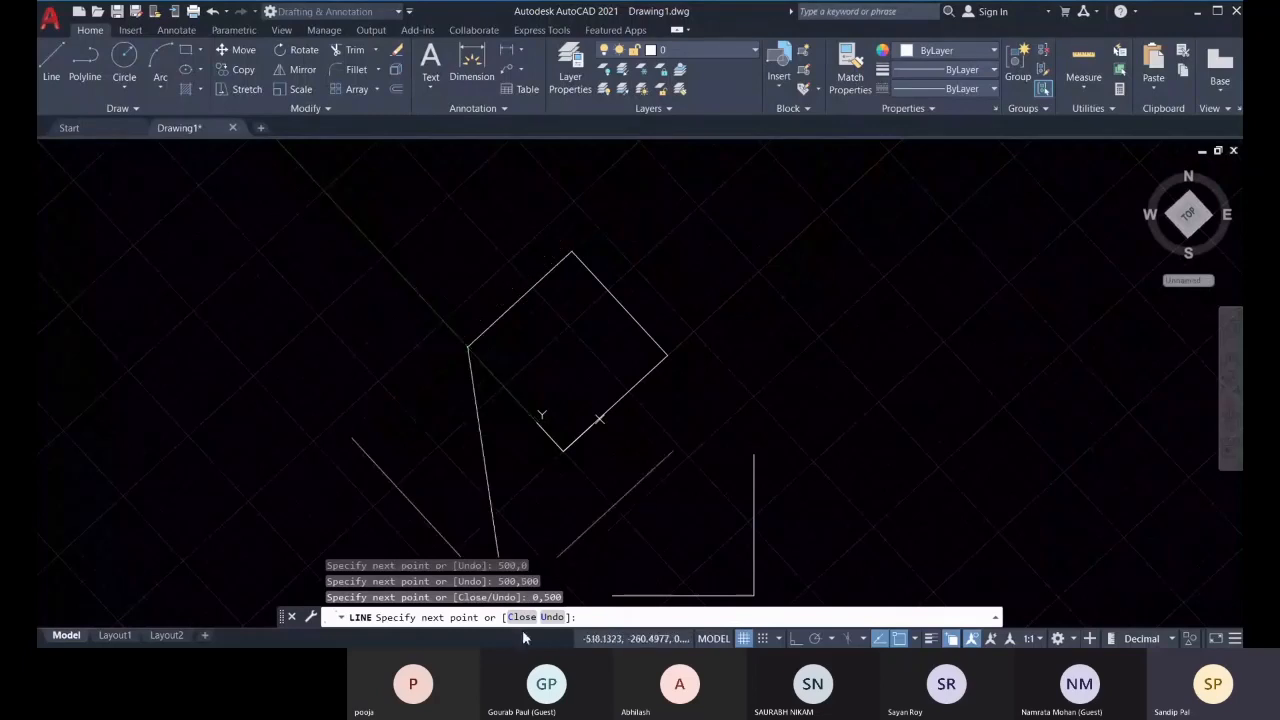
{"action": "scroll", "coordinate": [468, 350], "scroll_direction": "up", "scroll_amount": 3}
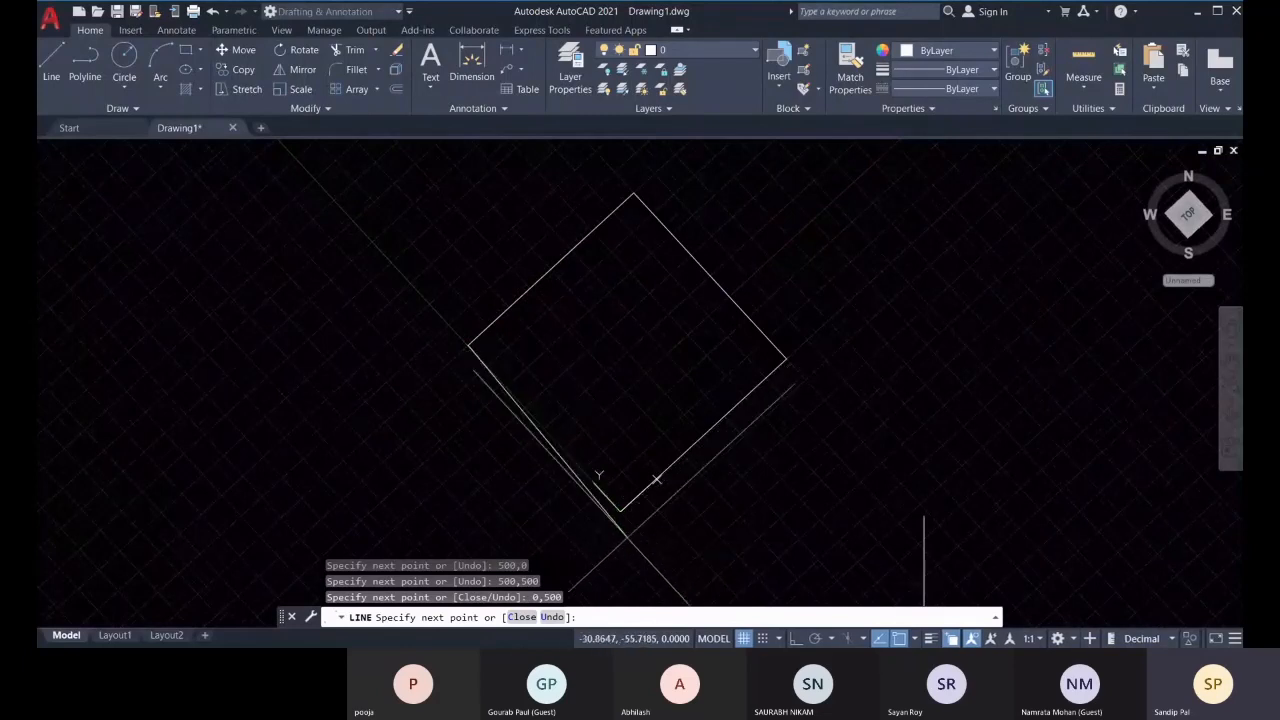
{"action": "left_click", "coordinate": [522, 617]}
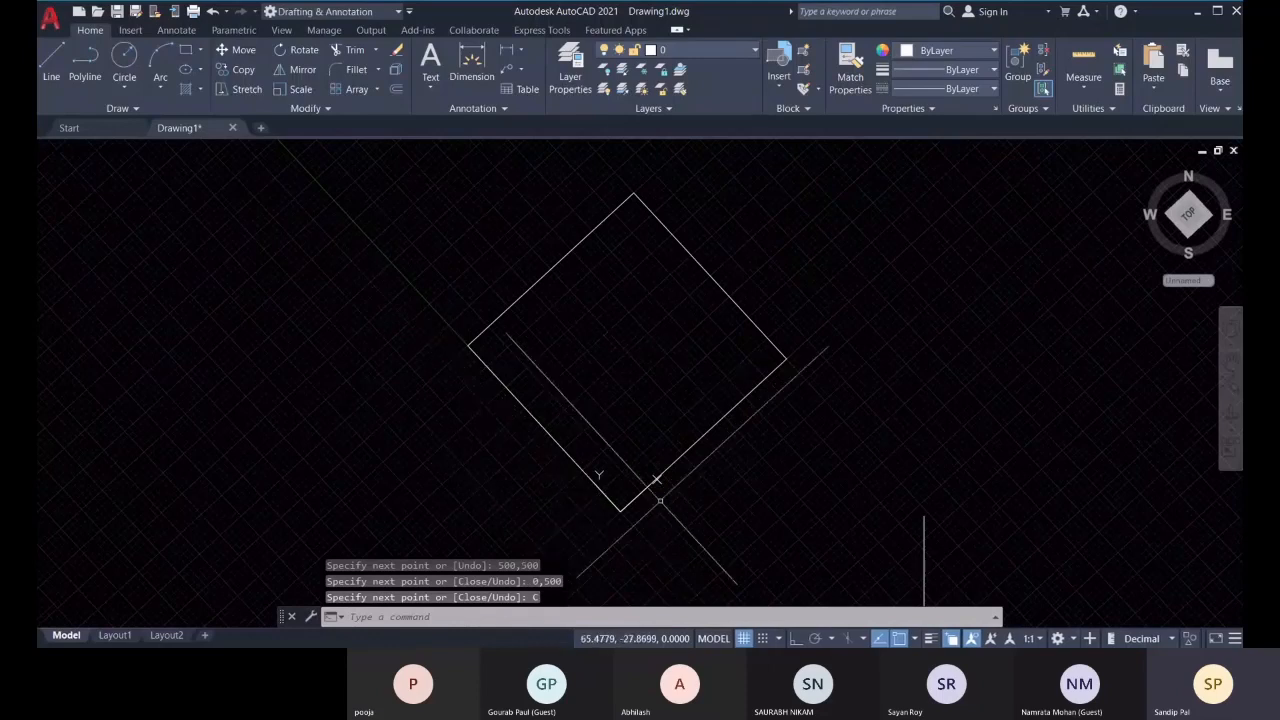
Erase the two connected lines forming a corner below the rotated square
{"action": "scroll", "coordinate": [700, 527], "scroll_direction": "down", "scroll_amount": 3}
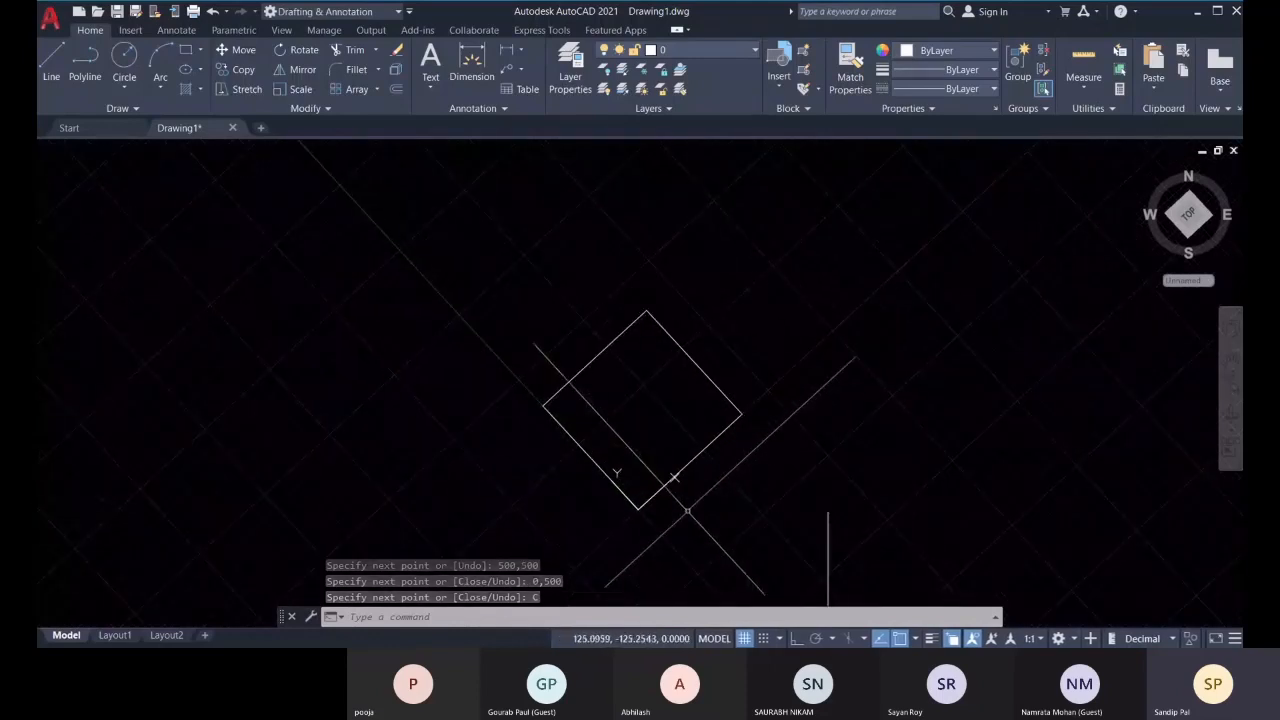
{"action": "scroll", "coordinate": [771, 400], "scroll_direction": "down", "scroll_amount": 2}
{"action": "mouse_move", "coordinate": [692, 345]}
{"action": "middle_mouse_down"}
{"action": "mouse_move", "coordinate": [645, 359]}
{"action": "mouse_move", "coordinate": [597, 487]}
{"action": "middle_mouse_up"}
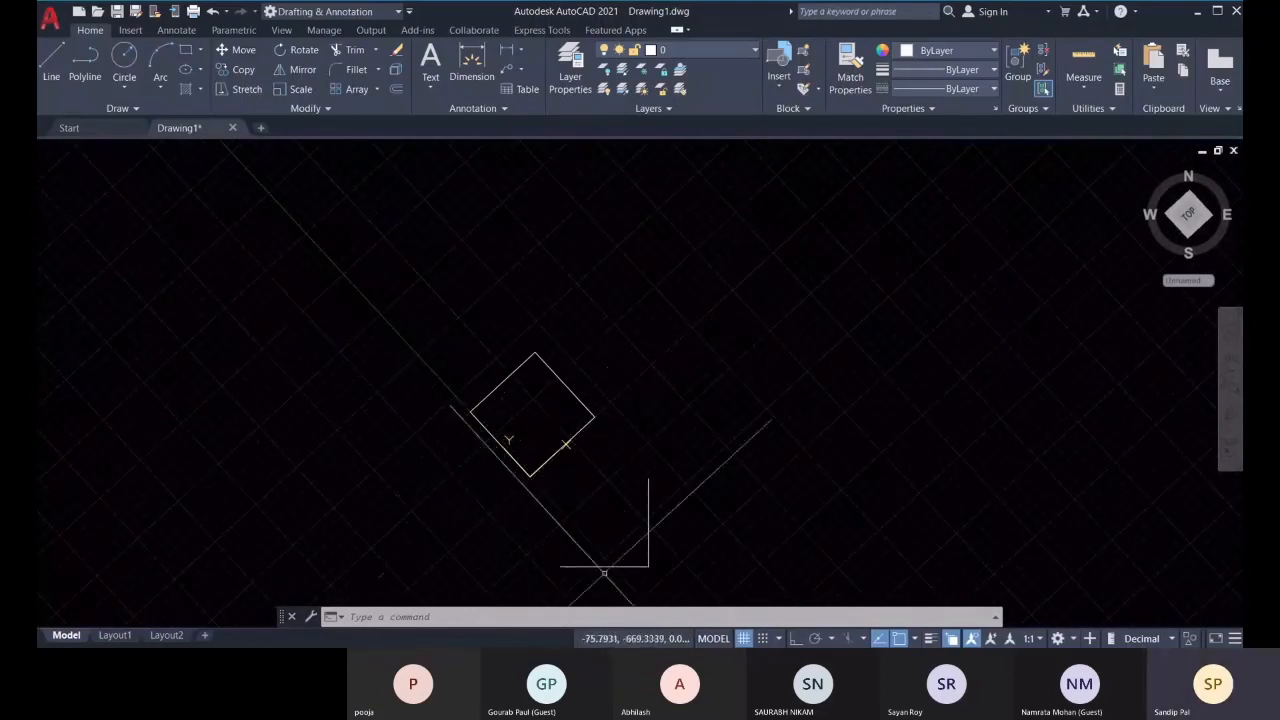
{"action": "middle_click_drag", "start_coordinate": [597, 456], "coordinate": [579, 476]}
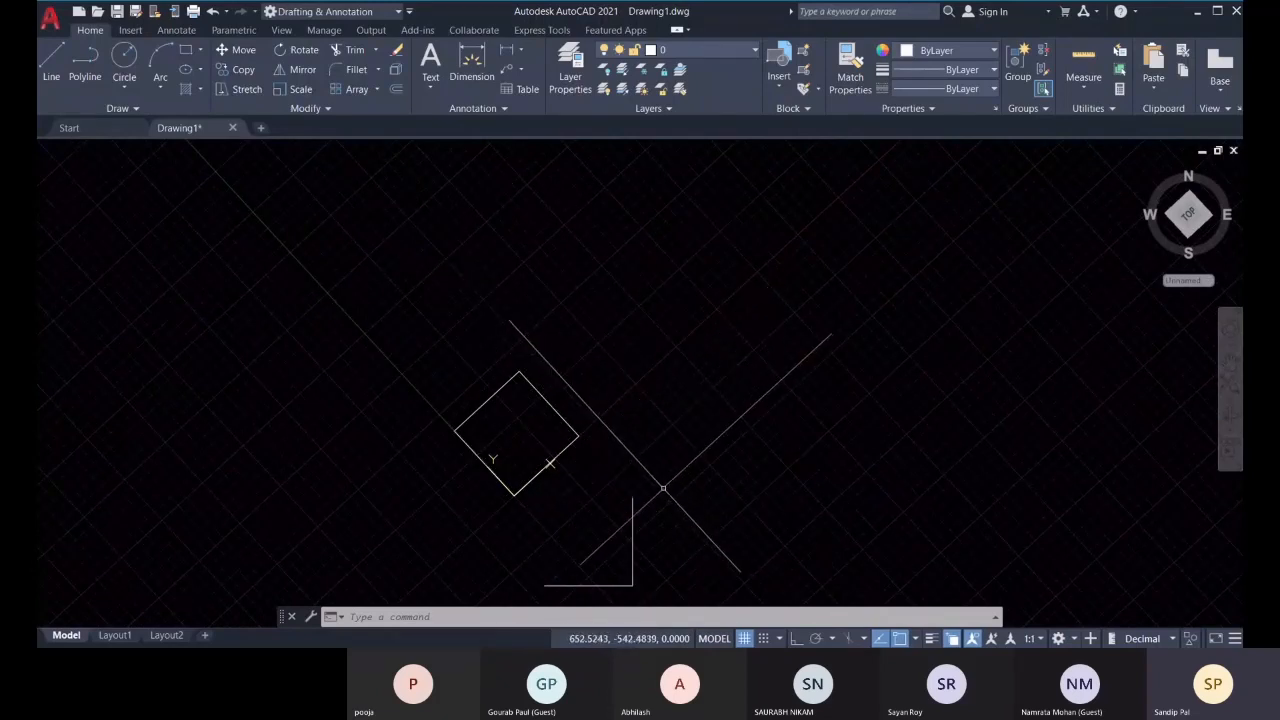
{"action": "middle_click_drag", "start_coordinate": [429, 485], "coordinate": [437, 489]}
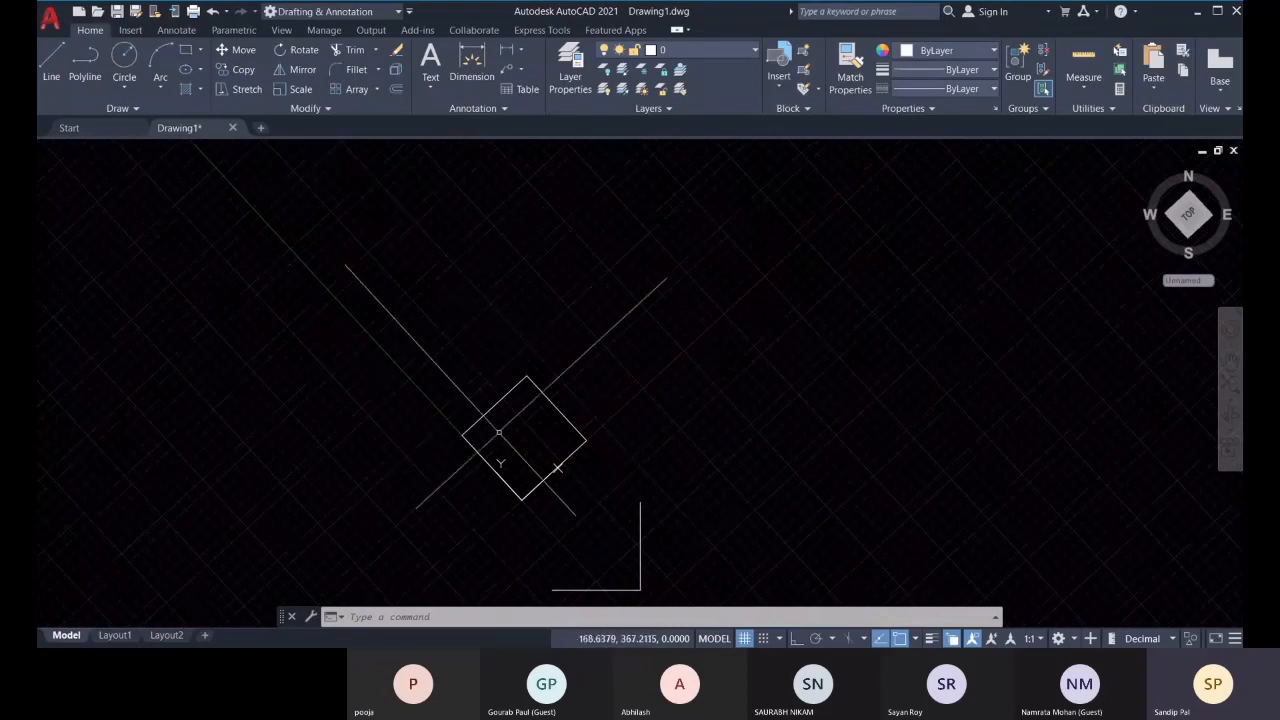
{"action": "mouse_move", "coordinate": [511, 434]}
{"action": "middle_mouse_down"}
{"action": "mouse_move", "coordinate": [583, 306]}
{"action": "mouse_move", "coordinate": [607, 320]}
{"action": "middle_mouse_up"}
{"action": "left_click", "coordinate": [792, 525]}
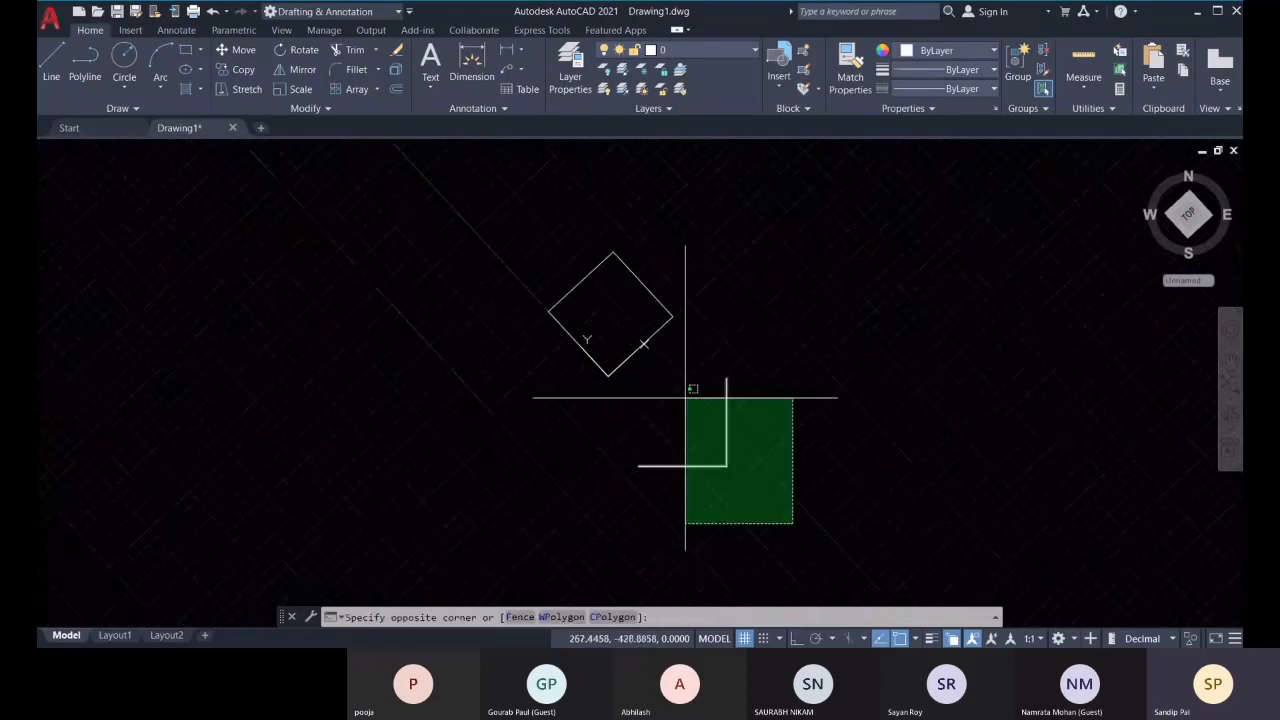
{"action": "left_click", "coordinate": [674, 386]}
{"action": "key", "text": "Delete"}
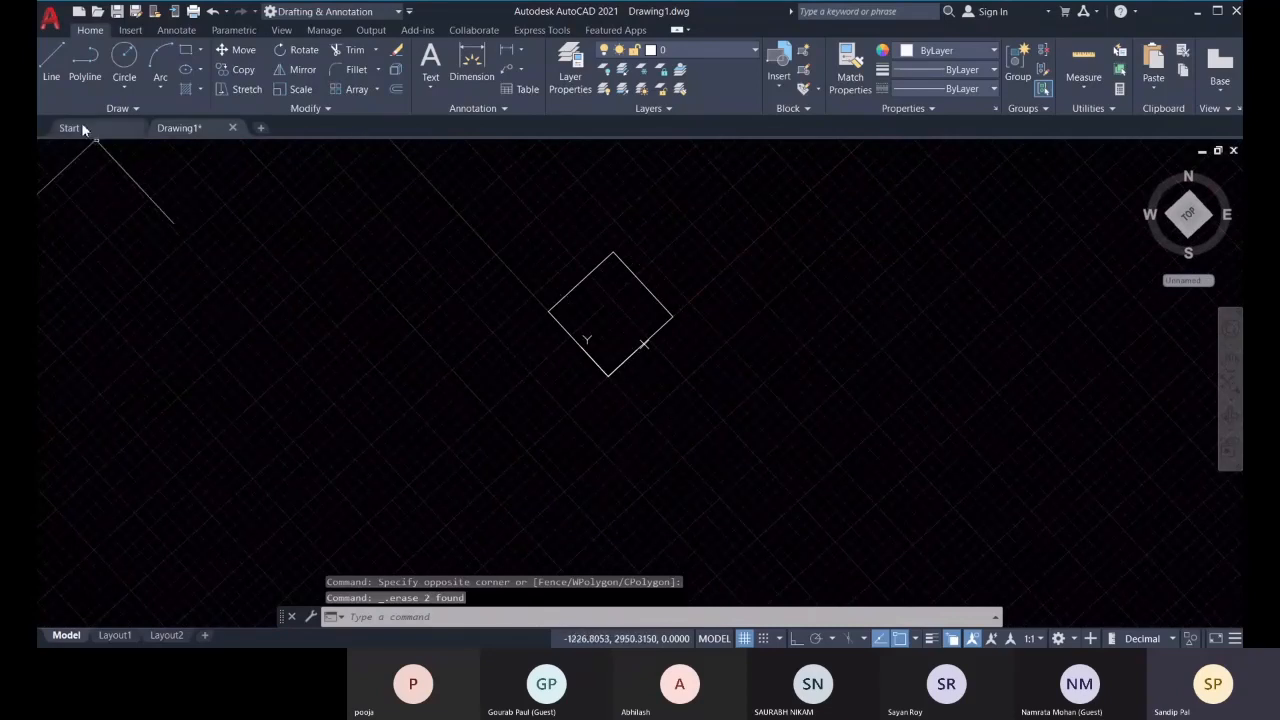
Draw a line in world coordinates from *0,0 to *500,0 while the rotated UCS is active
{"action": "type", "text": "l"}
{"action": "key", "text": "Return"}
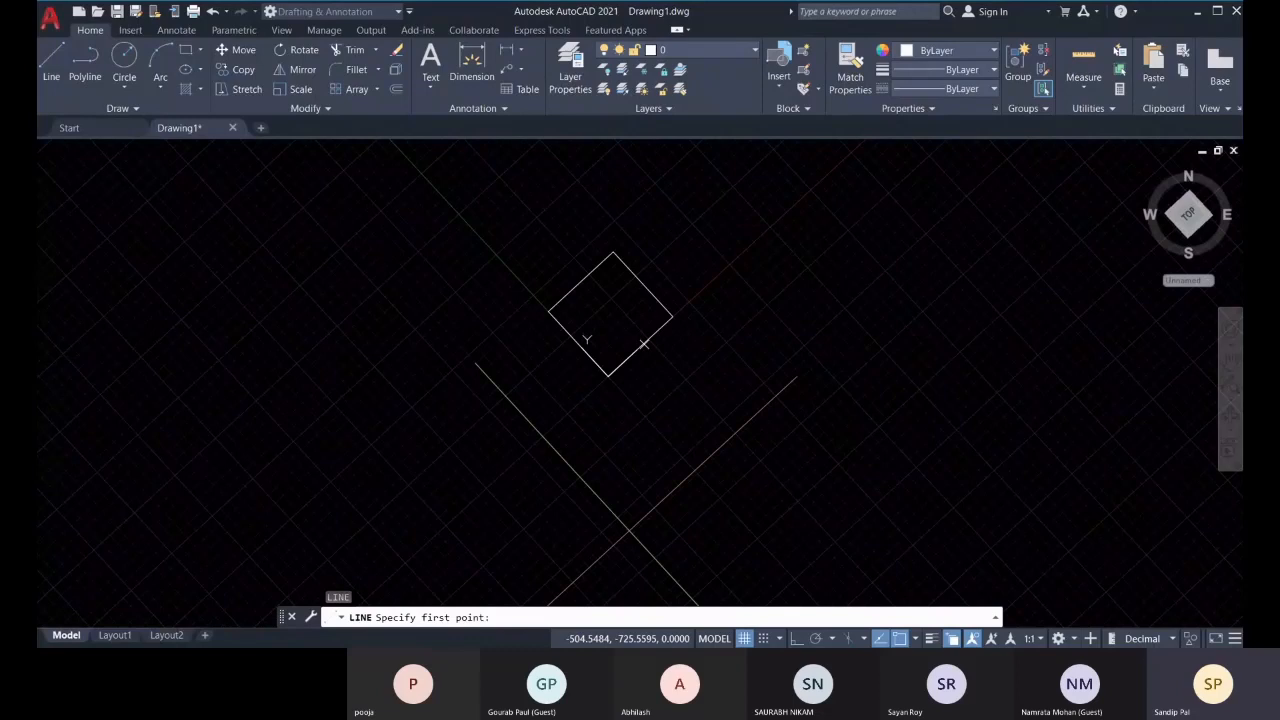
{"action": "key", "text": "F8"}
{"action": "key", "text": "F8"}
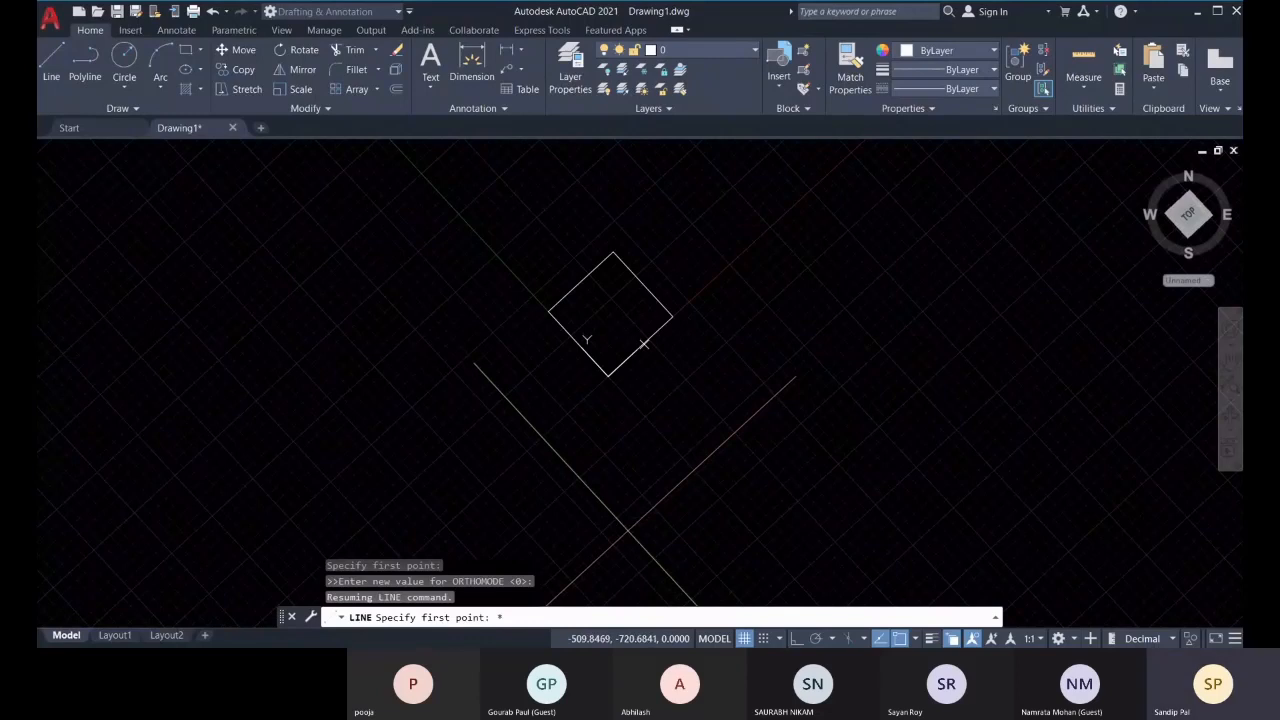
{"action": "type", "text": "*0,0"}
{"action": "key", "text": "Return"}
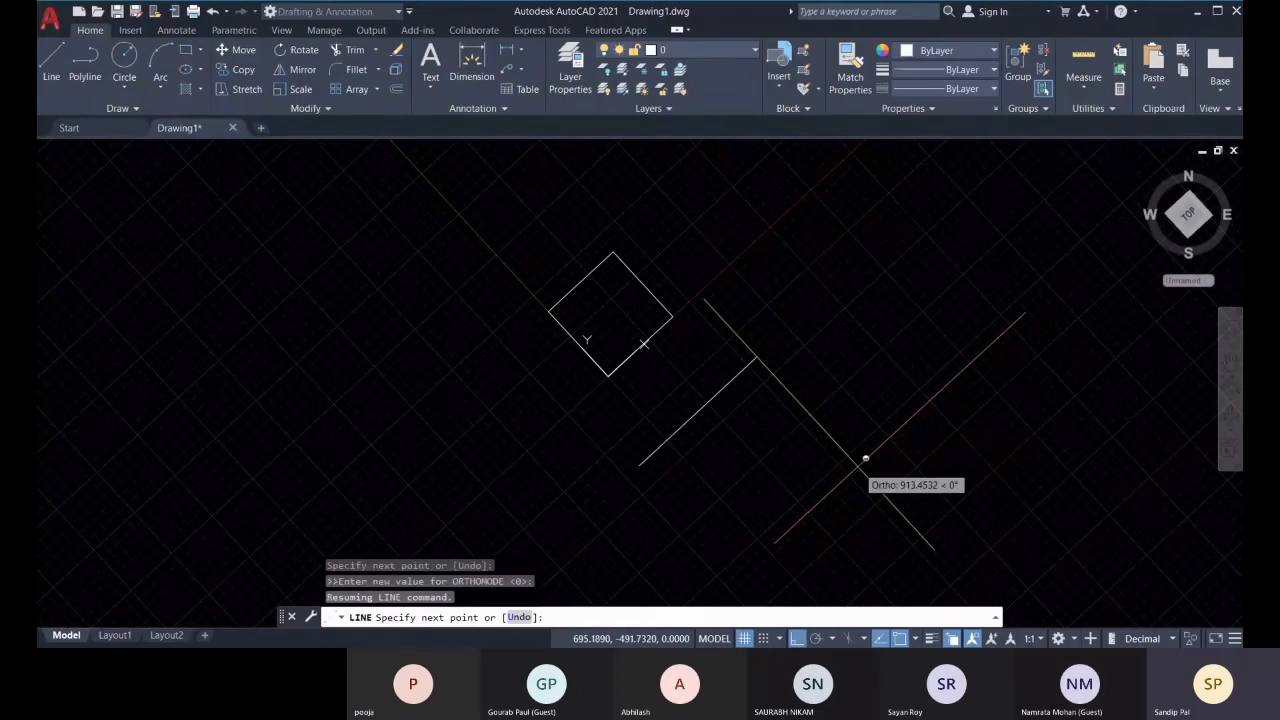
{"action": "type", "text": "*"}
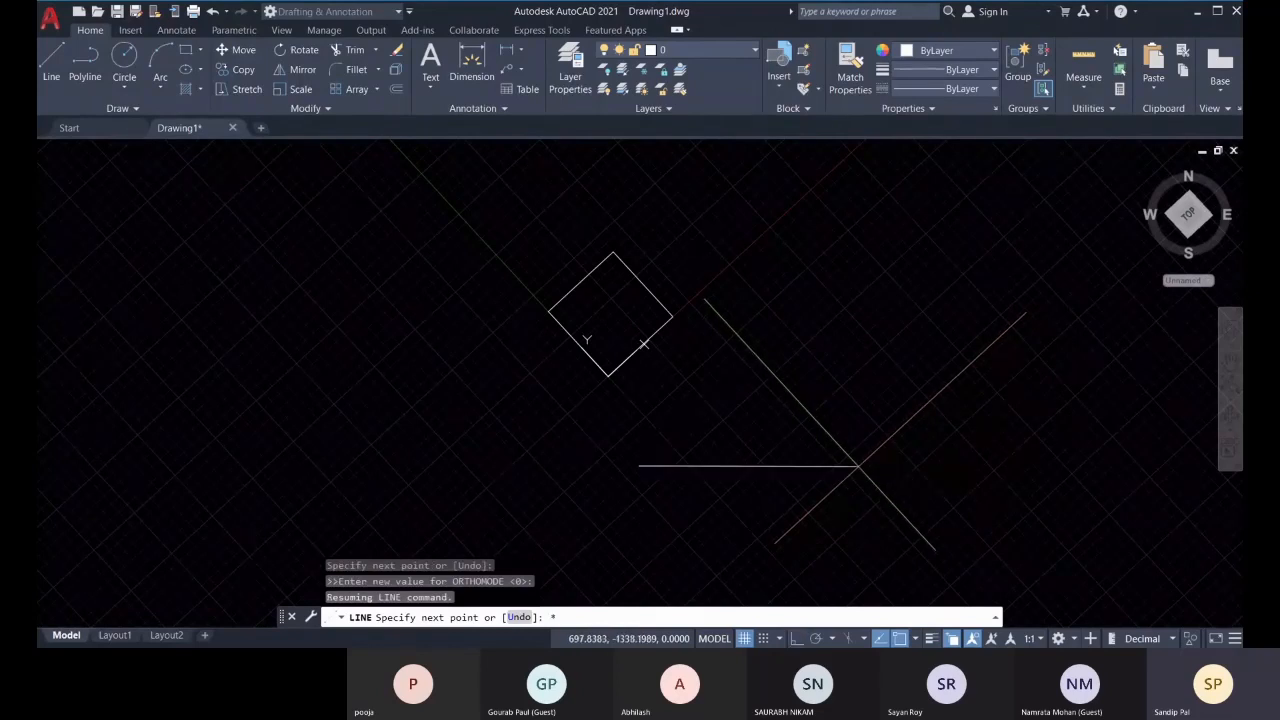
{"action": "type", "text": "500,0"}
{"action": "key", "text": "Return"}
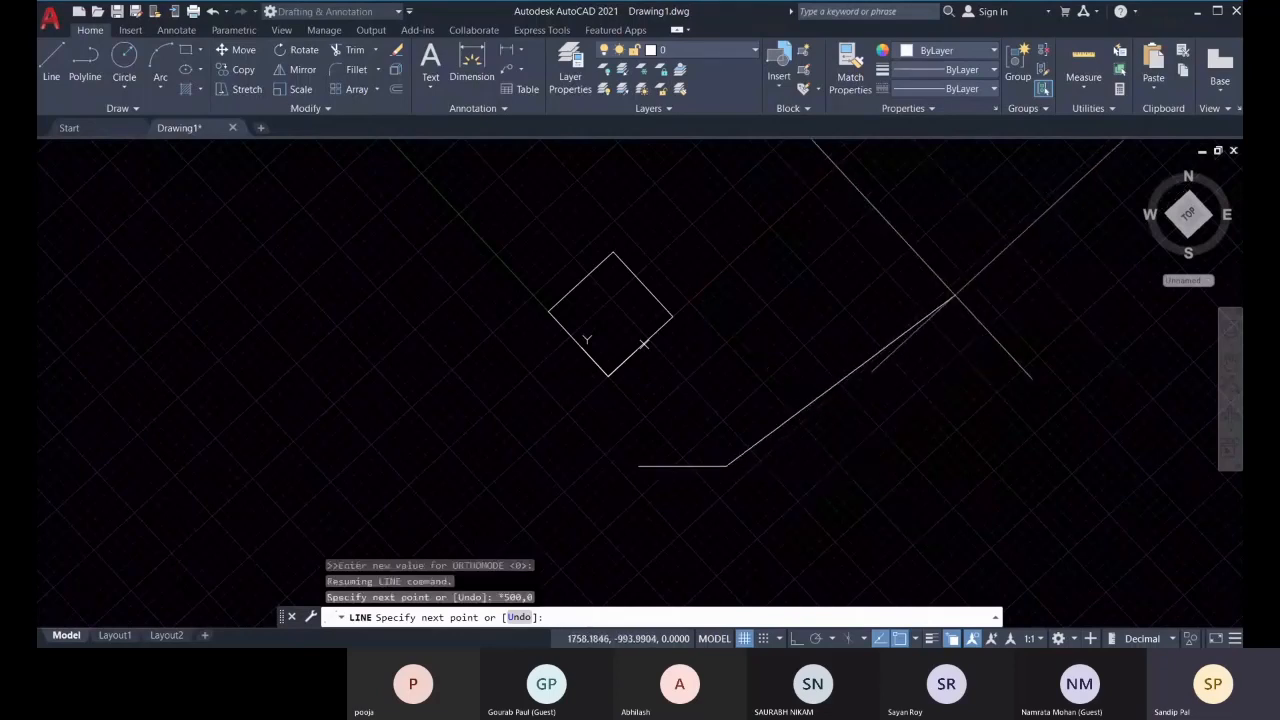
Add a second segment perpendicular to the first, ending at world coordinates *500,500
{"action": "key", "text": "F8"}
{"action": "type", "text": "*"}
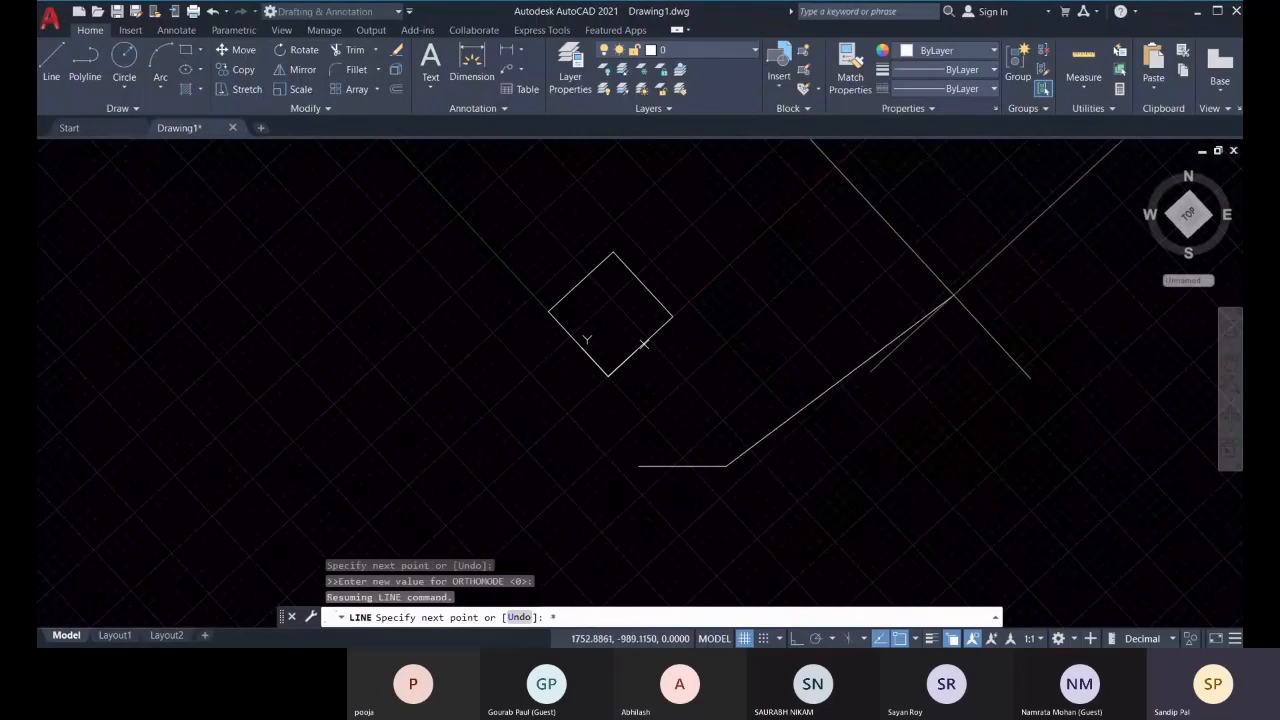
{"action": "type", "text": "500,500"}
{"action": "key", "text": "Return"}
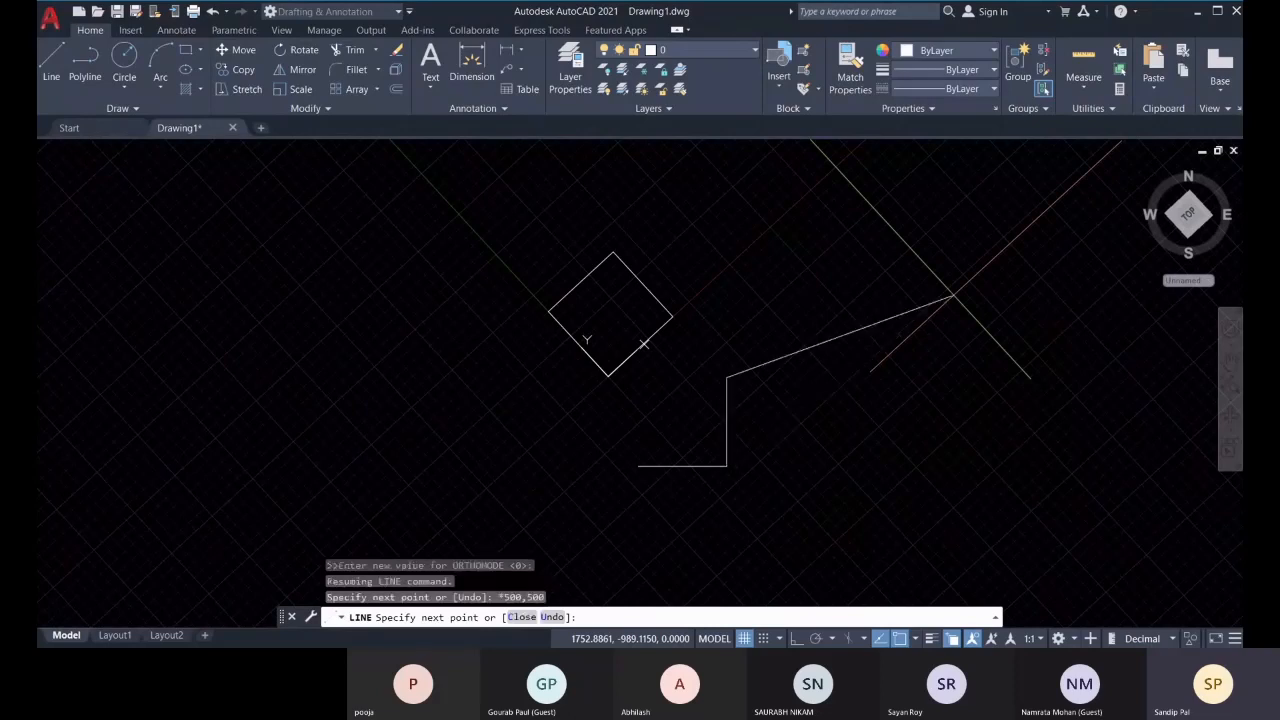
Complete the world-aligned square with segments to *0,500 and *0,0, and end the line
{"action": "type", "text": "*0,500"}
{"action": "key", "text": "Return"}
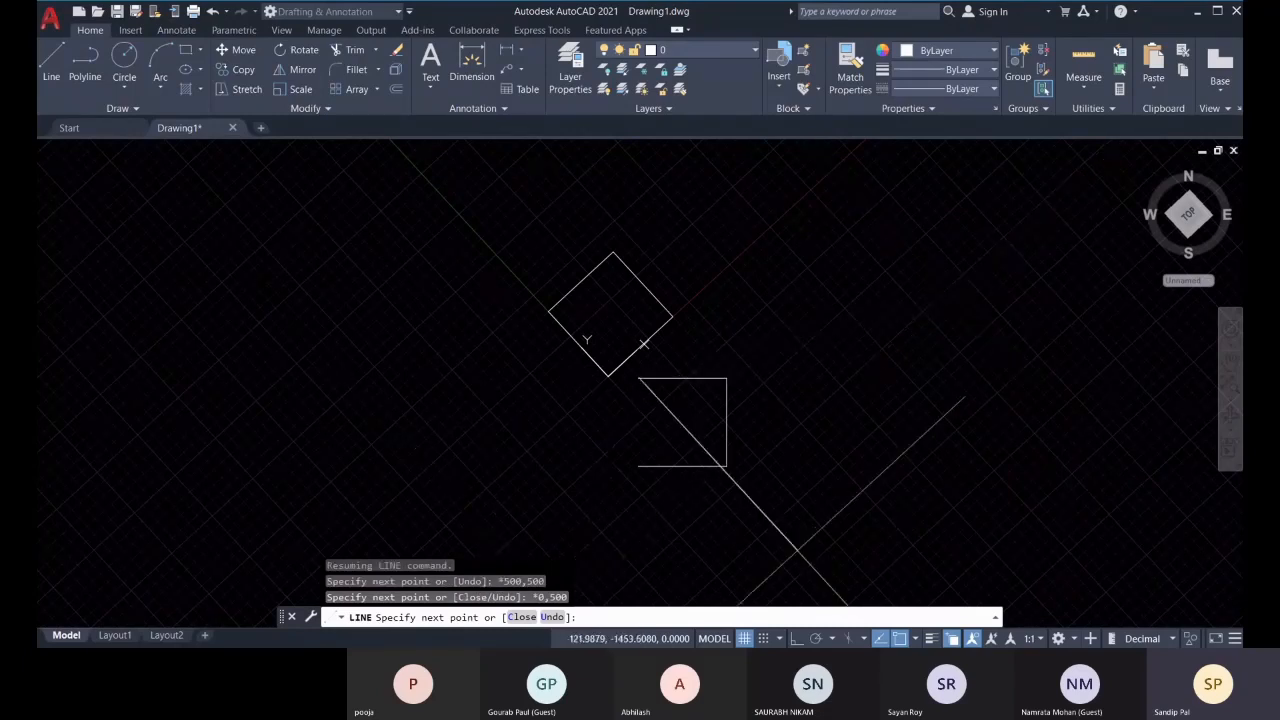
{"action": "type", "text": "*0,0"}
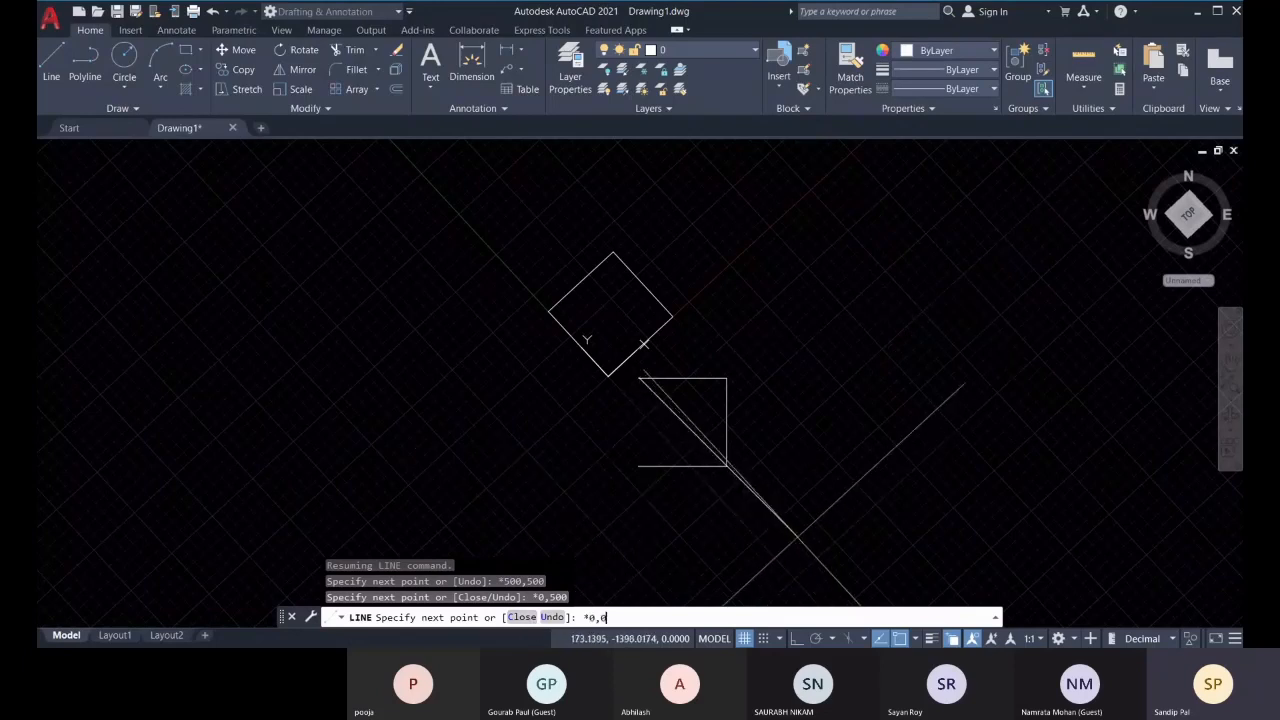
{"action": "key", "text": "Return"}
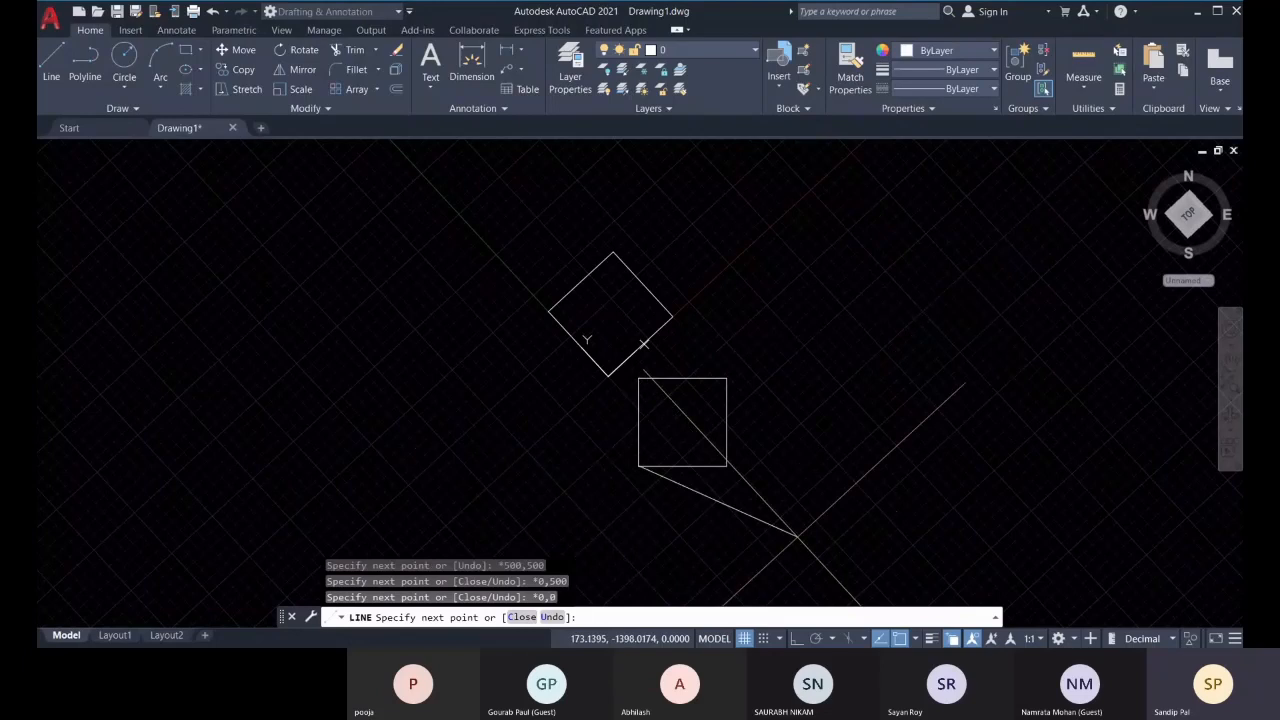
{"action": "key", "text": "Escape"}
Erase both the rotated square and the world-aligned square
{"action": "middle_click_drag", "start_coordinate": [715, 473], "coordinate": [686, 511]}
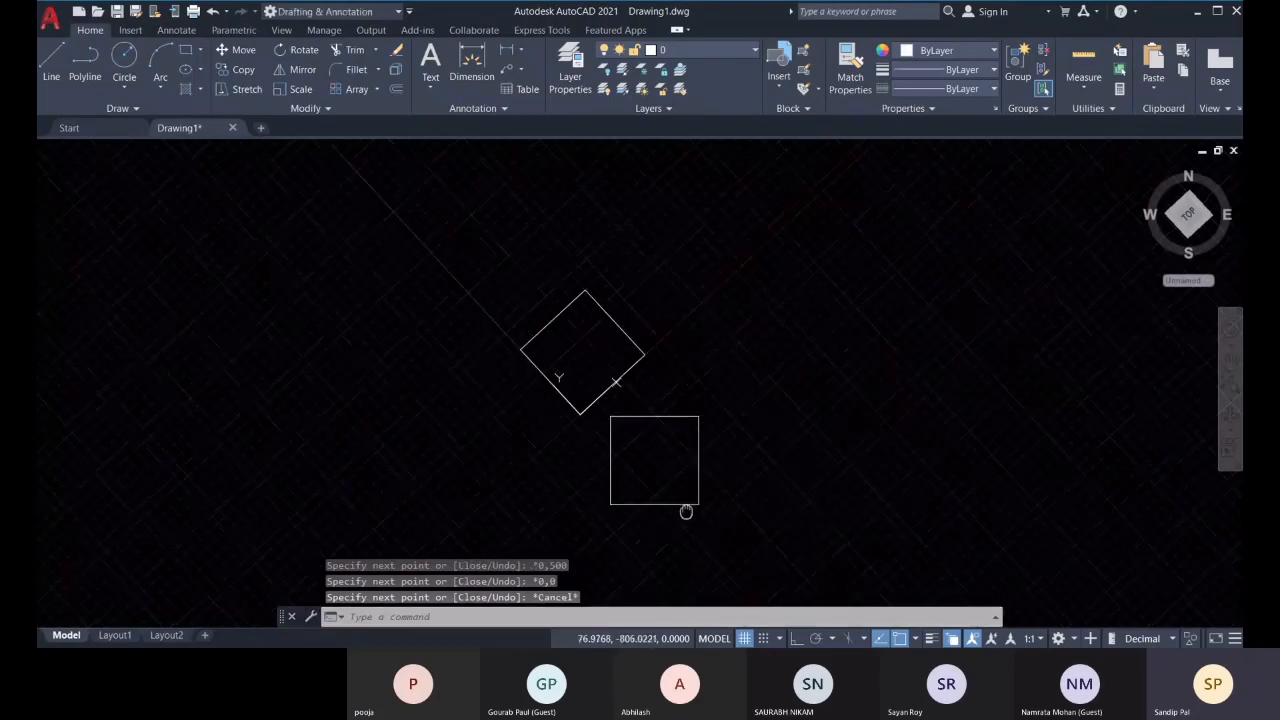
{"action": "mouse_move", "coordinate": [679, 447]}
{"action": "middle_mouse_down"}
{"action": "mouse_move", "coordinate": [676, 461]}
{"action": "mouse_move", "coordinate": [711, 460]}
{"action": "middle_mouse_up"}
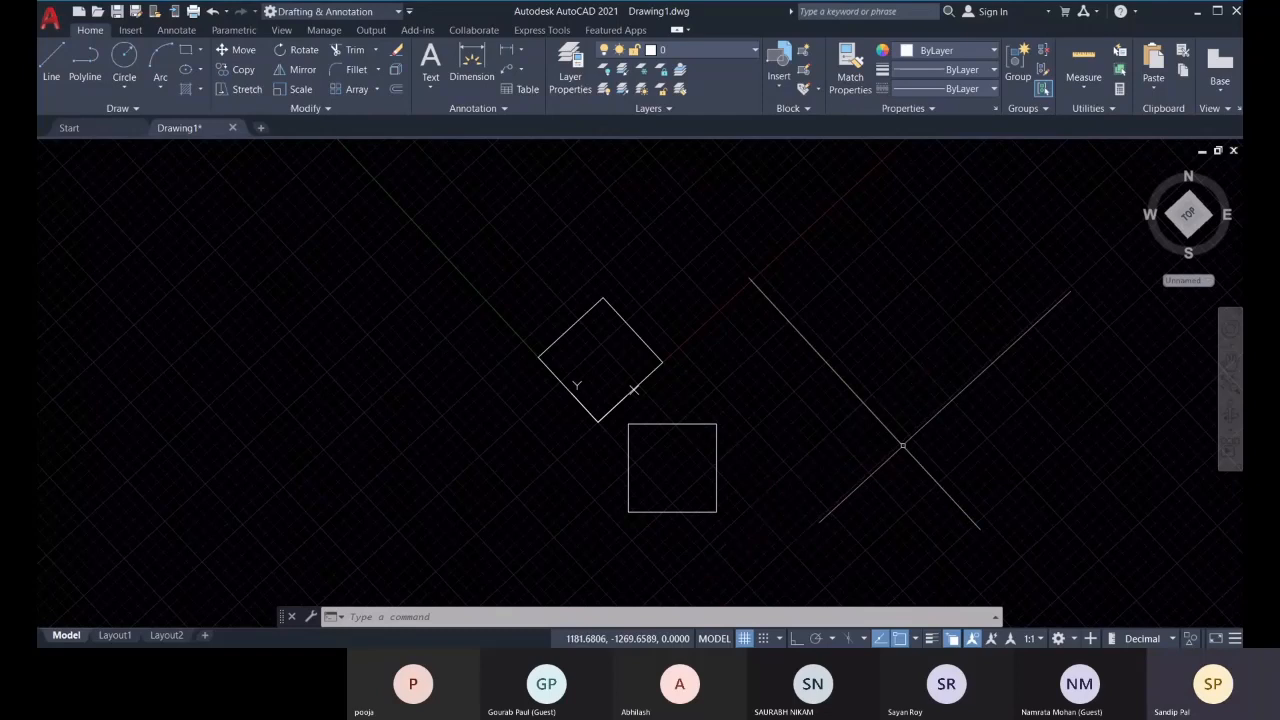
{"action": "left_click", "coordinate": [437, 284]}
{"action": "left_click", "coordinate": [849, 557]}
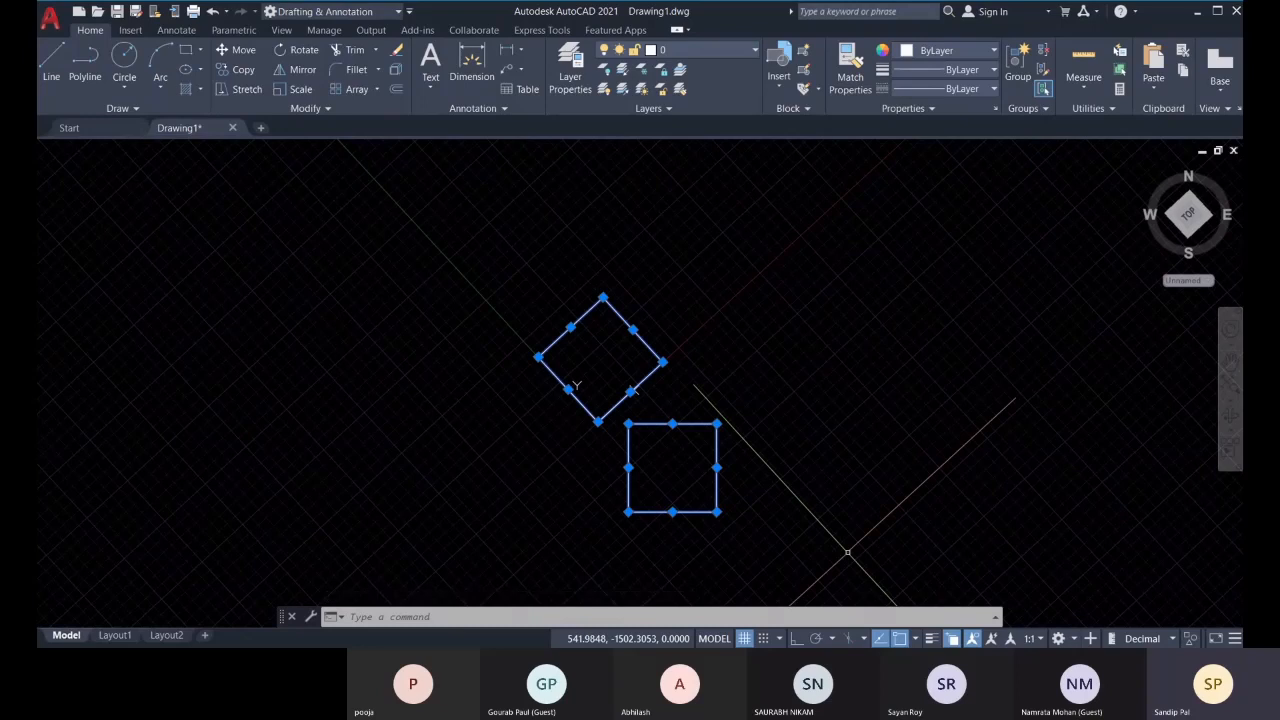
{"action": "key", "text": "Delete"}
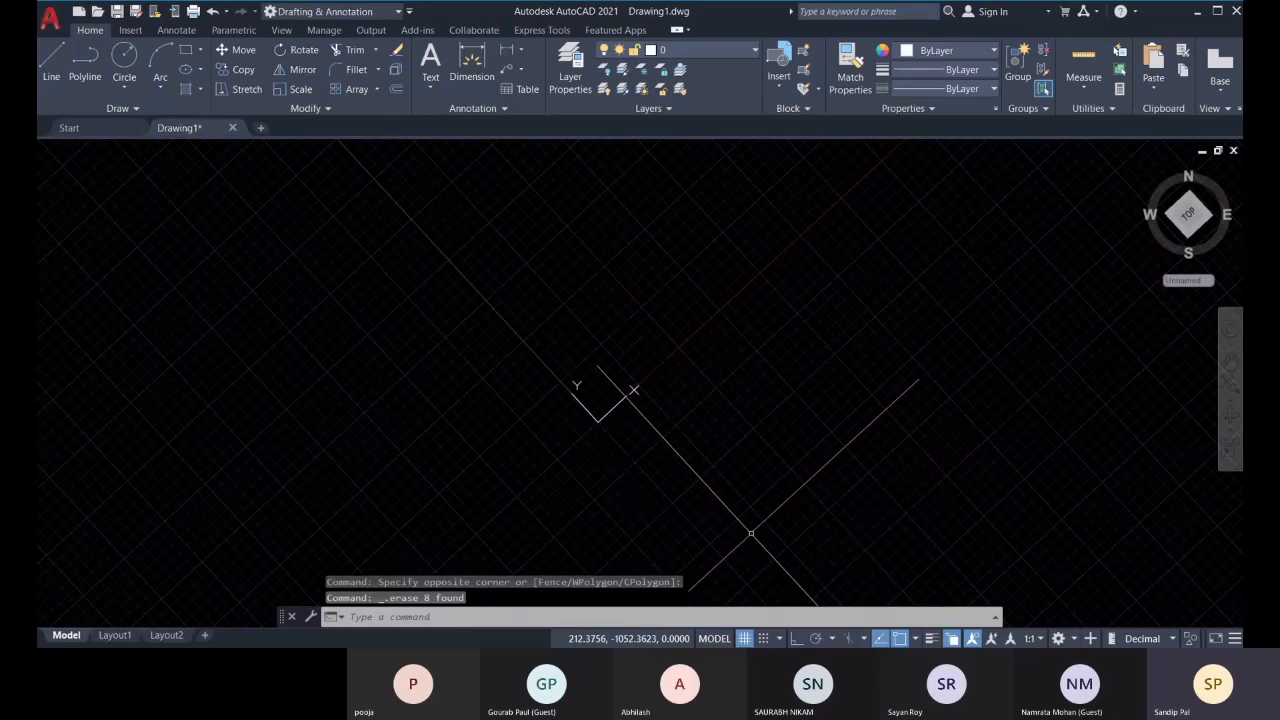
{"action": "scroll", "coordinate": [743, 503], "scroll_direction": "up", "scroll_amount": 2}
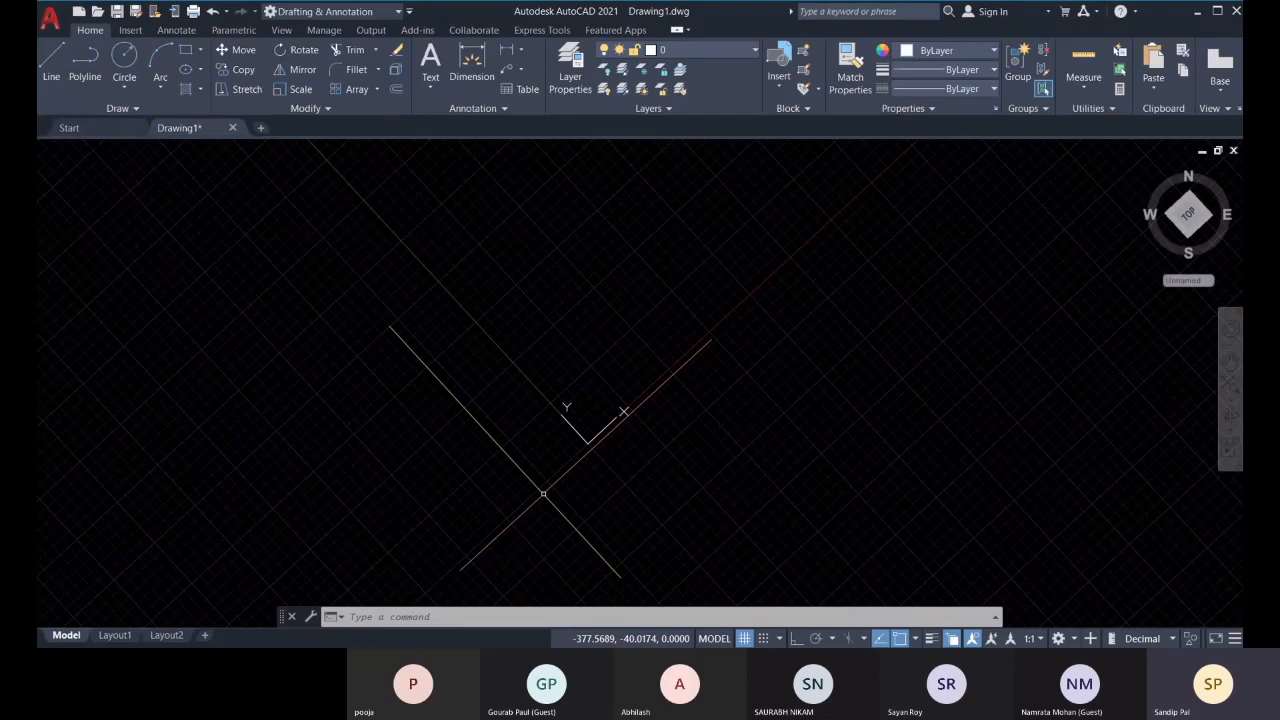
{"action": "mouse_move", "coordinate": [650, 410]}
{"action": "middle_mouse_down"}
{"action": "mouse_move", "coordinate": [660, 406]}
{"action": "mouse_move", "coordinate": [633, 477]}
{"action": "mouse_move", "coordinate": [488, 420]}
{"action": "mouse_move", "coordinate": [155, 142]}
{"action": "middle_mouse_up"}
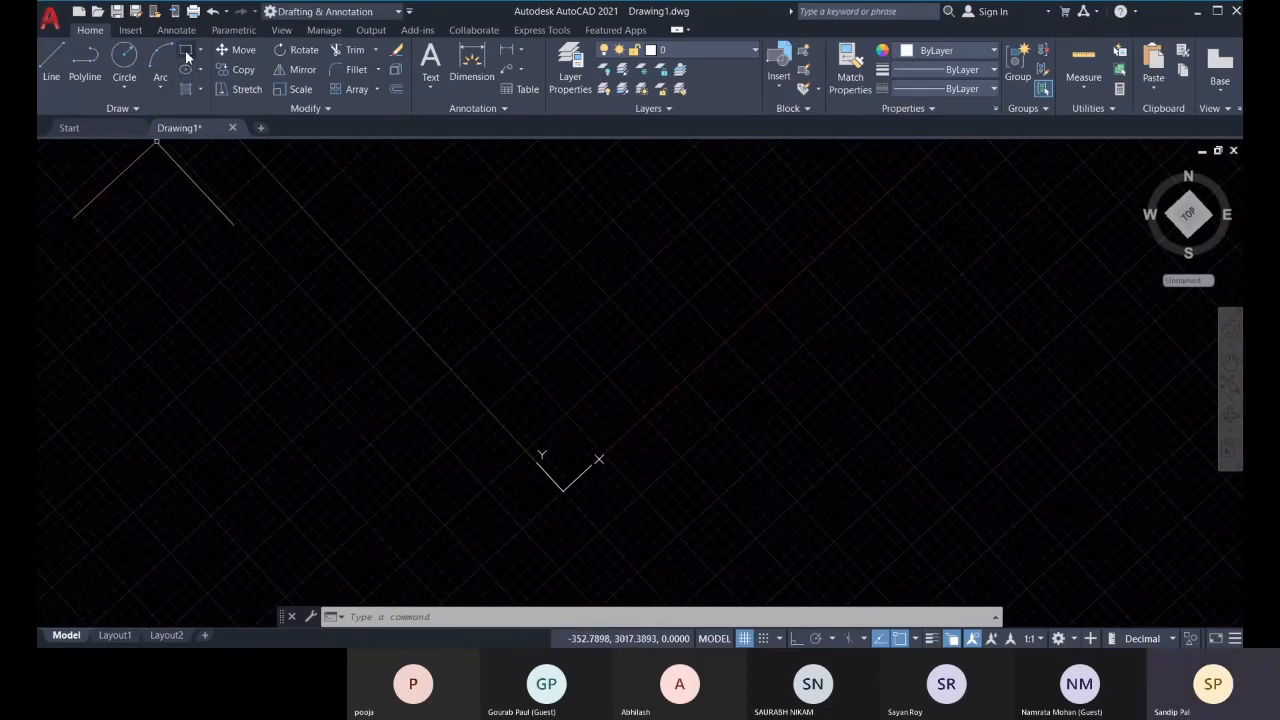
{"action": "left_click", "coordinate": [187, 57]}
{"action": "middle_click_drag", "start_coordinate": [670, 408], "coordinate": [658, 436]}
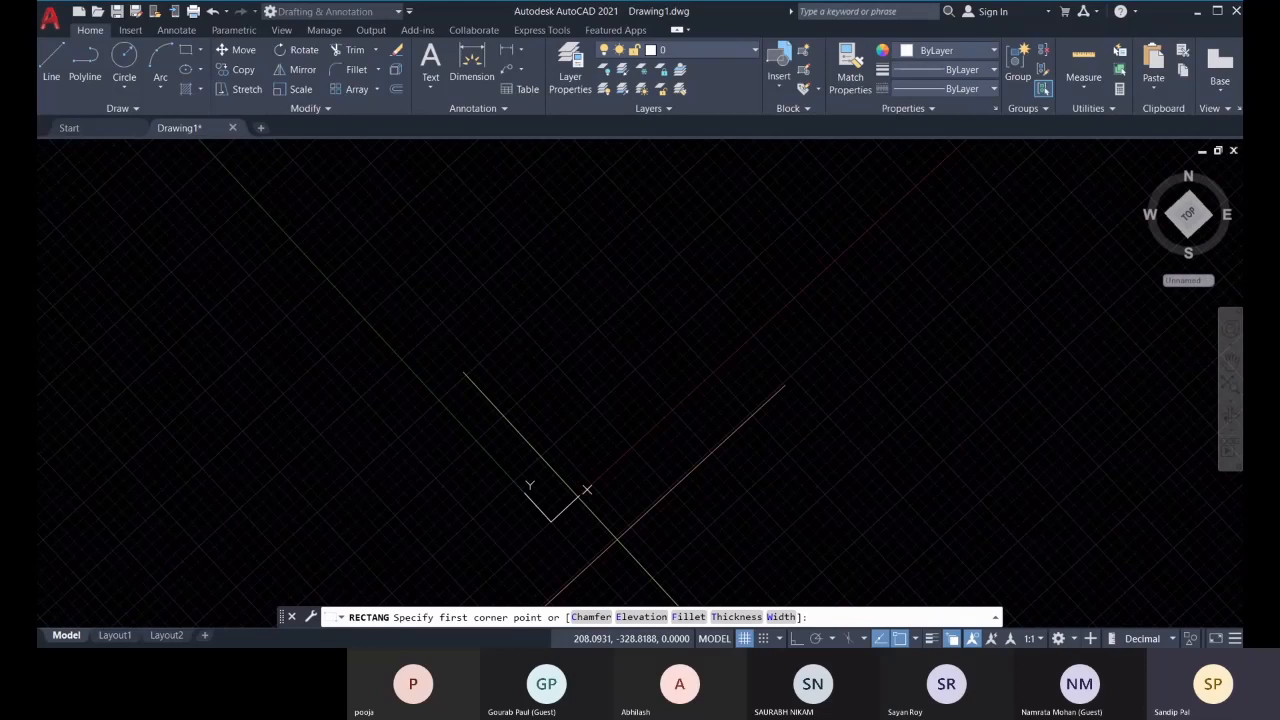
{"action": "scroll", "coordinate": [700, 429], "scroll_direction": "down", "scroll_amount": 2}
{"action": "middle_click_drag", "start_coordinate": [700, 429], "coordinate": [720, 339]}
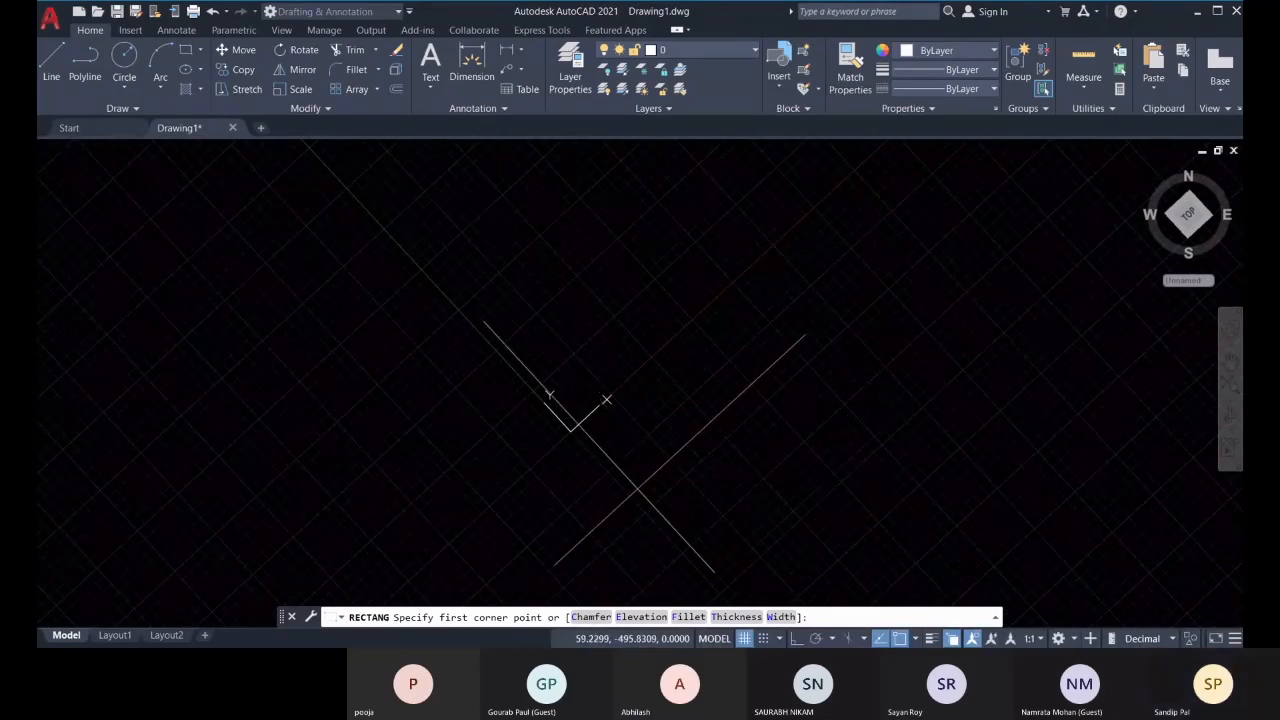
{"action": "middle_click_drag", "start_coordinate": [720, 391], "coordinate": [592, 528]}
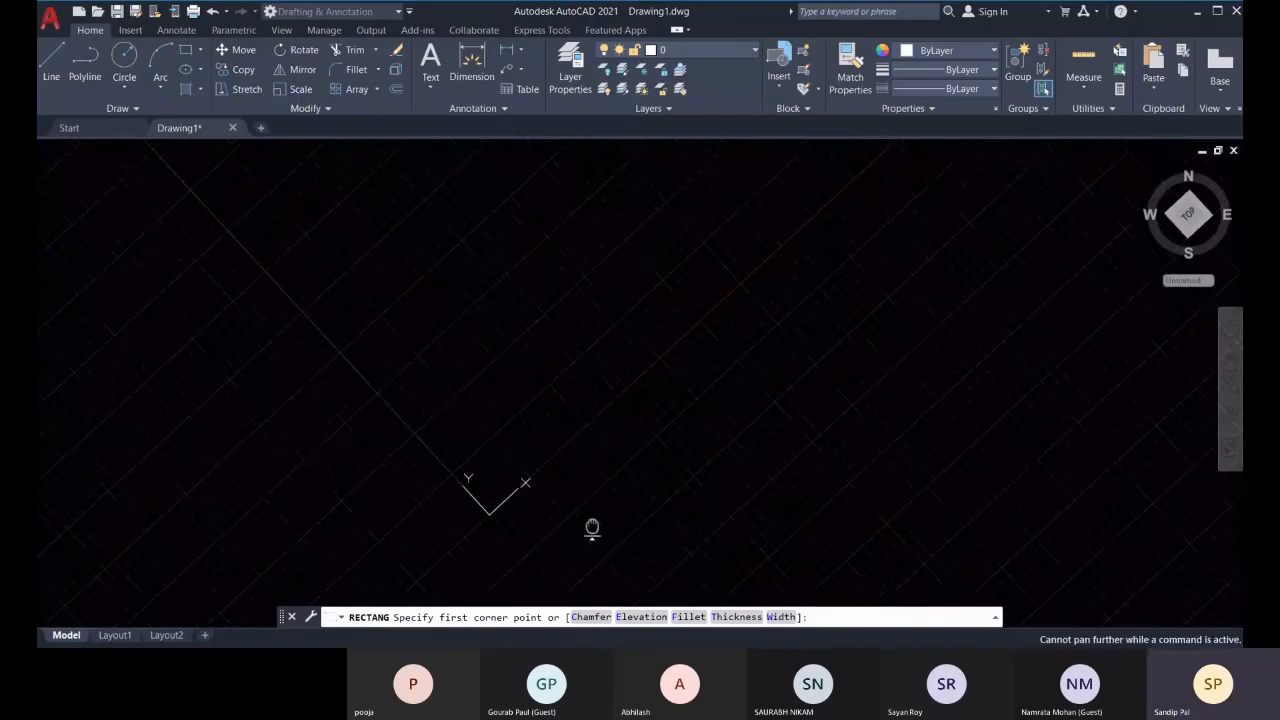
{"action": "left_click", "coordinate": [538, 320]}
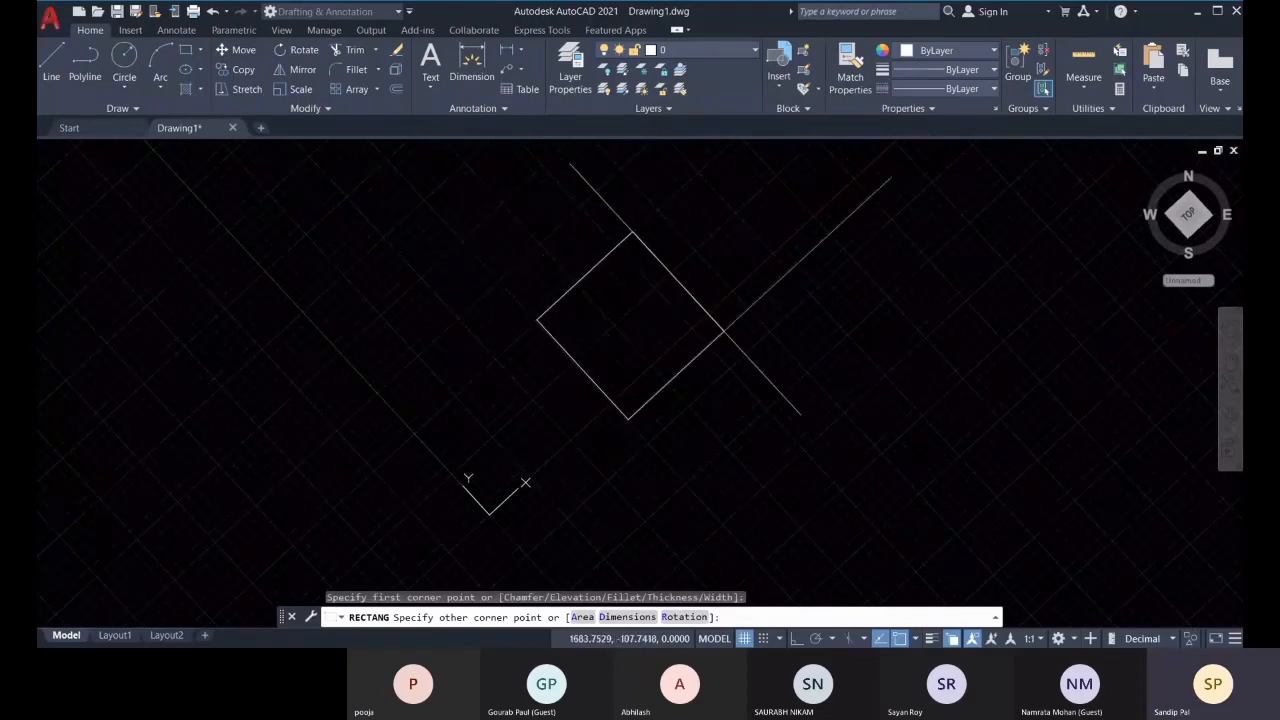
{"action": "middle_click_drag", "start_coordinate": [621, 227], "coordinate": [651, 277]}
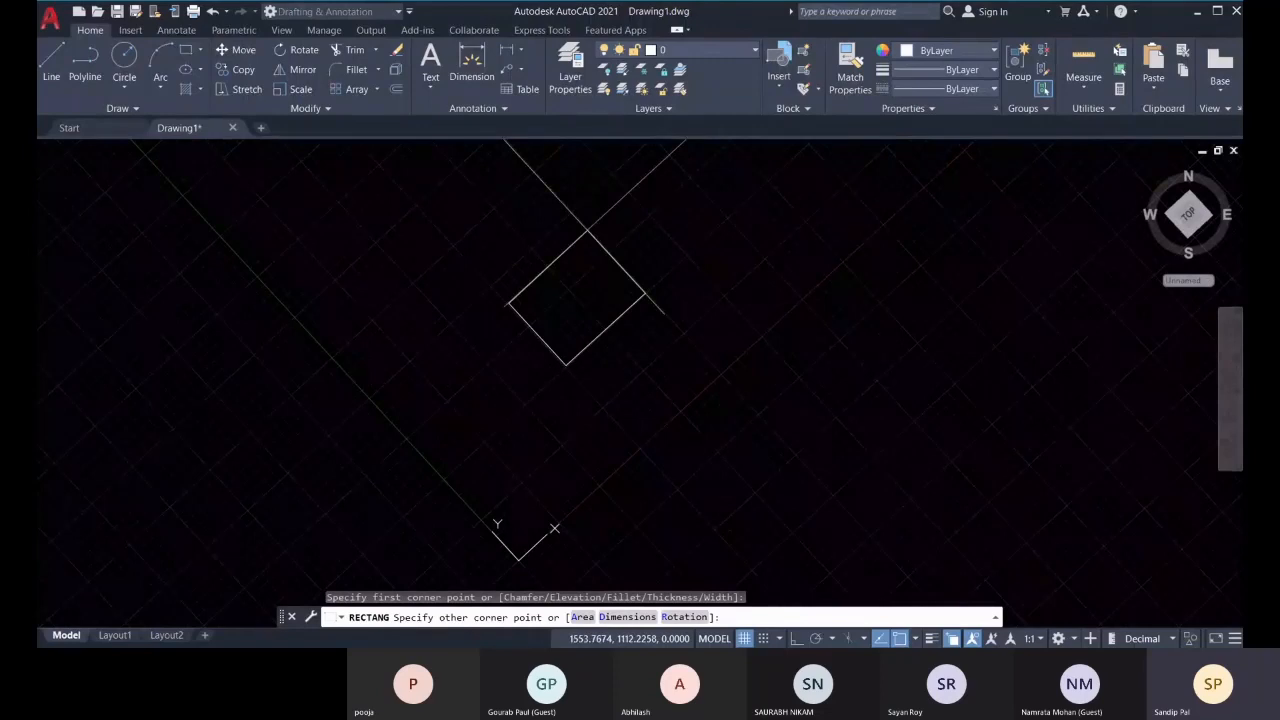
{"action": "type", "text": "@"}
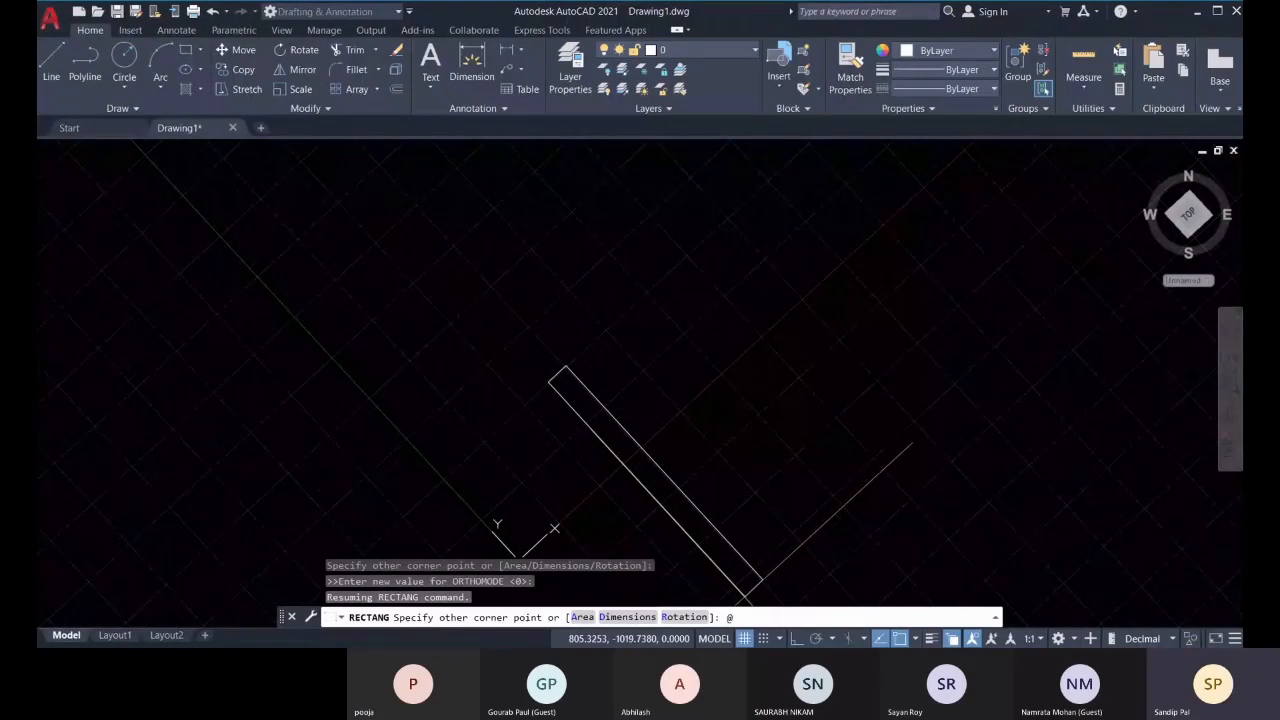
{"action": "type", "text": "500,250"}
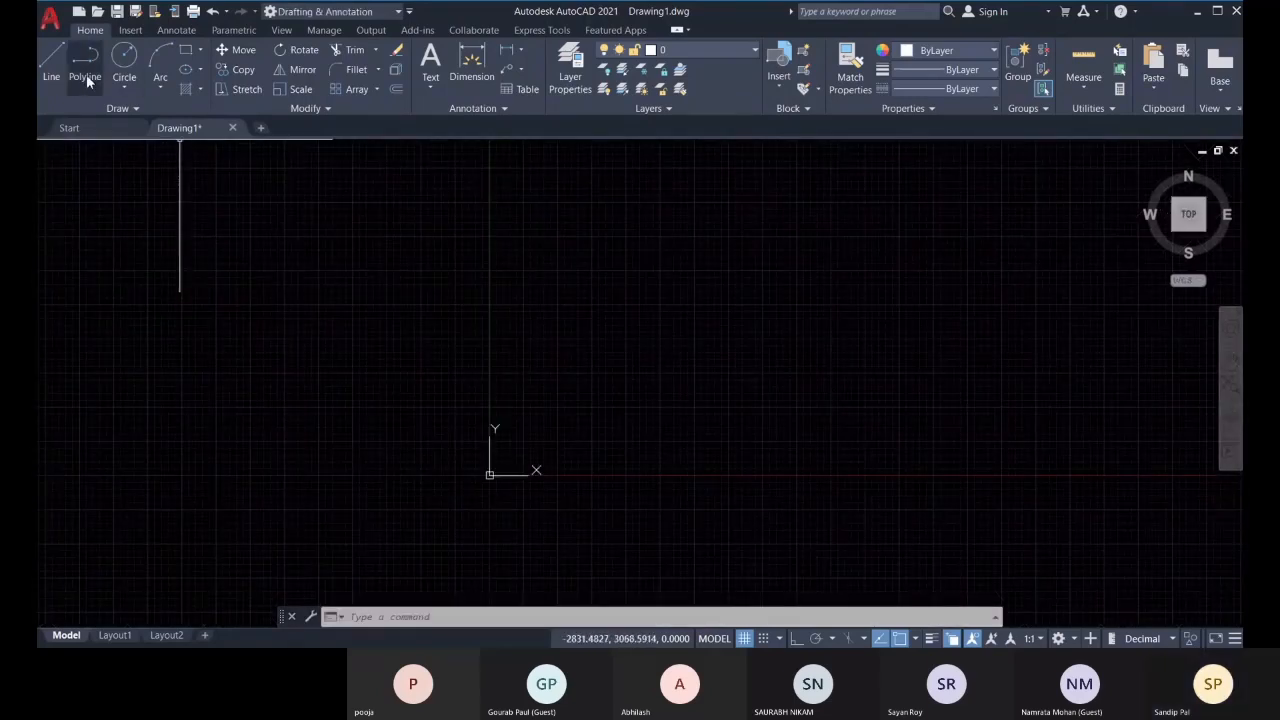
{"action": "left_click", "coordinate": [86, 74]}
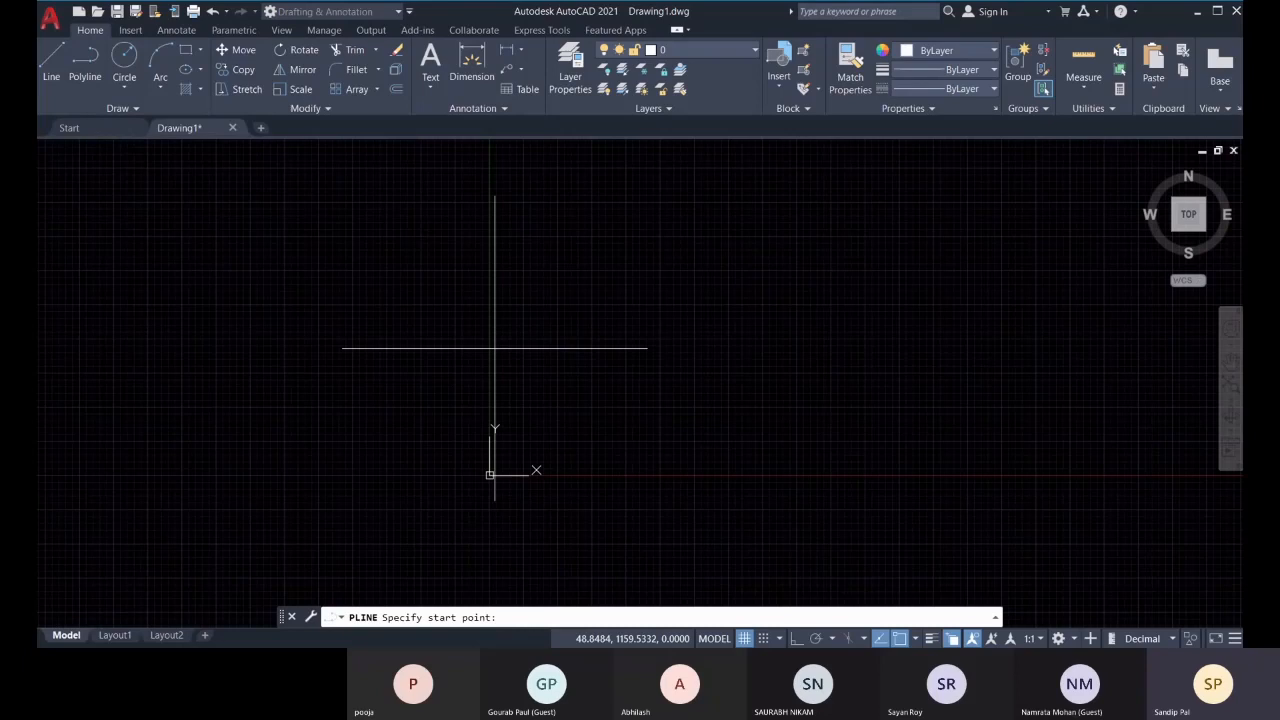
{"action": "middle_click_drag", "start_coordinate": [546, 343], "coordinate": [535, 356]}
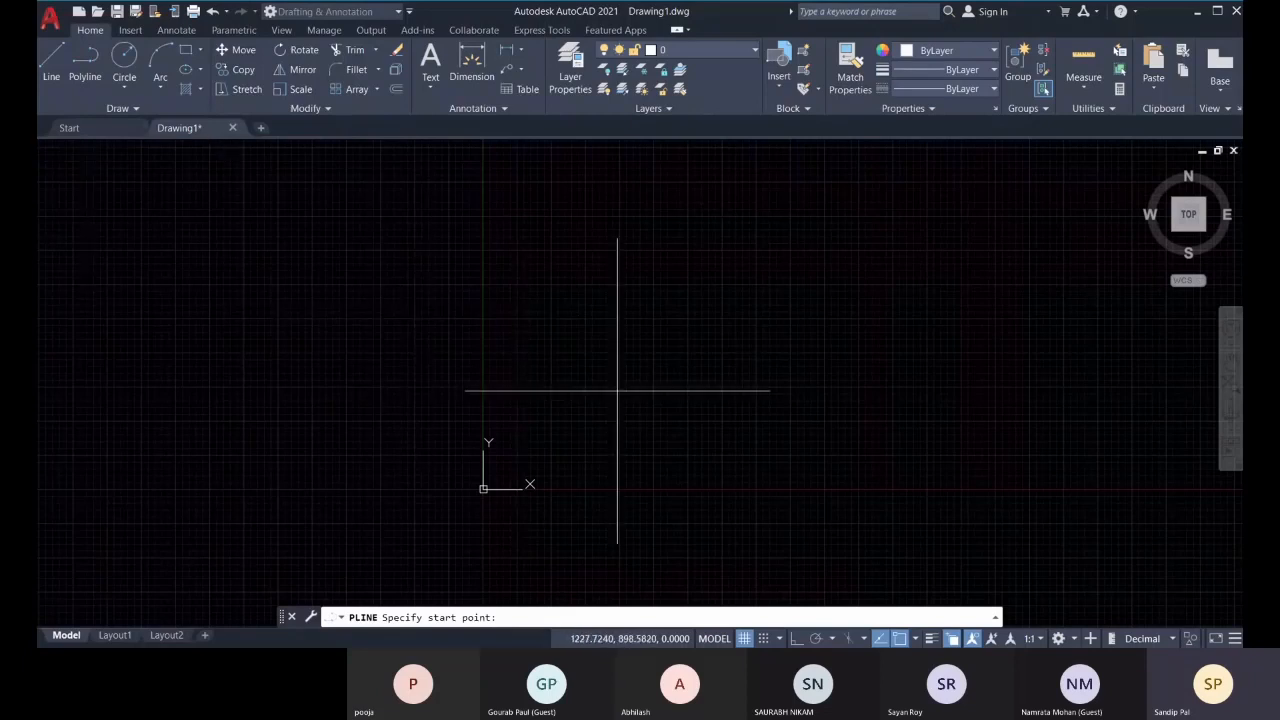
{"action": "left_click", "coordinate": [87, 80]}
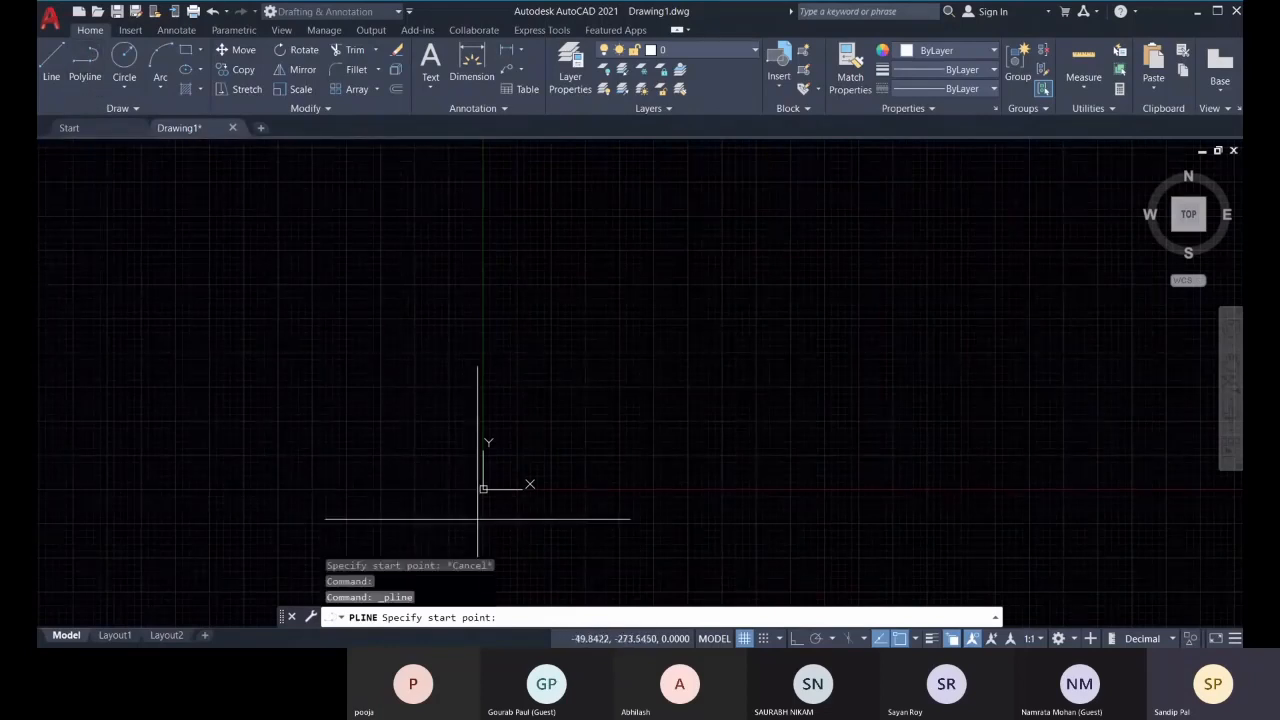
{"action": "key", "text": "Escape"}
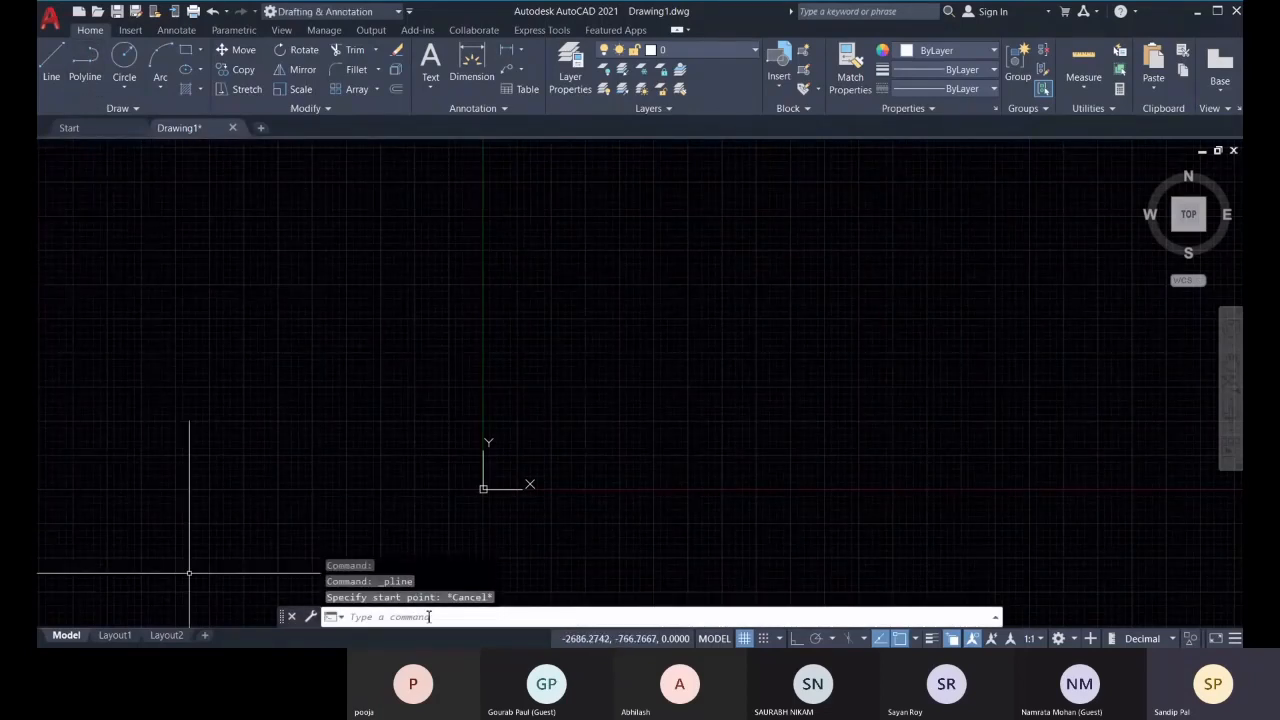
Begin a polyline with the PL command at a freehand start point diagonally above the UCS origin
{"action": "type", "text": "pl"}
{"action": "key", "text": "Return"}
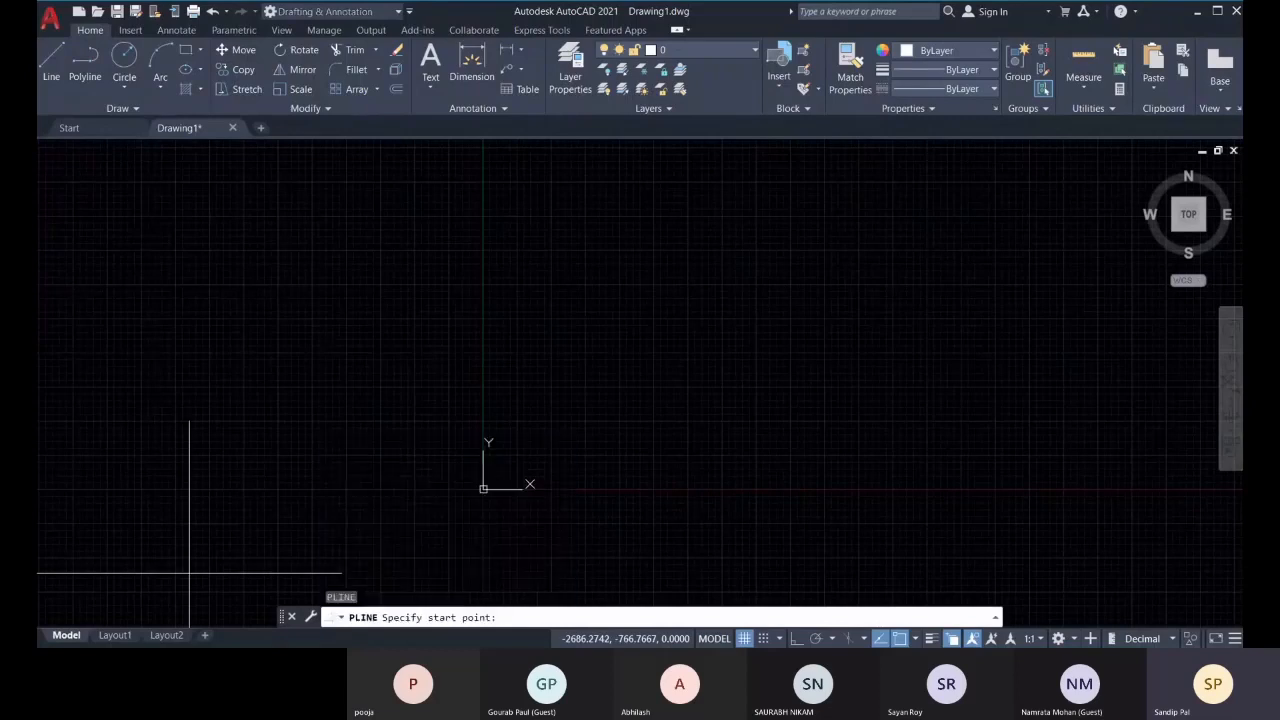
{"action": "middle_click_drag", "start_coordinate": [642, 379], "coordinate": [534, 406]}
{"action": "left_click", "coordinate": [540, 341]}
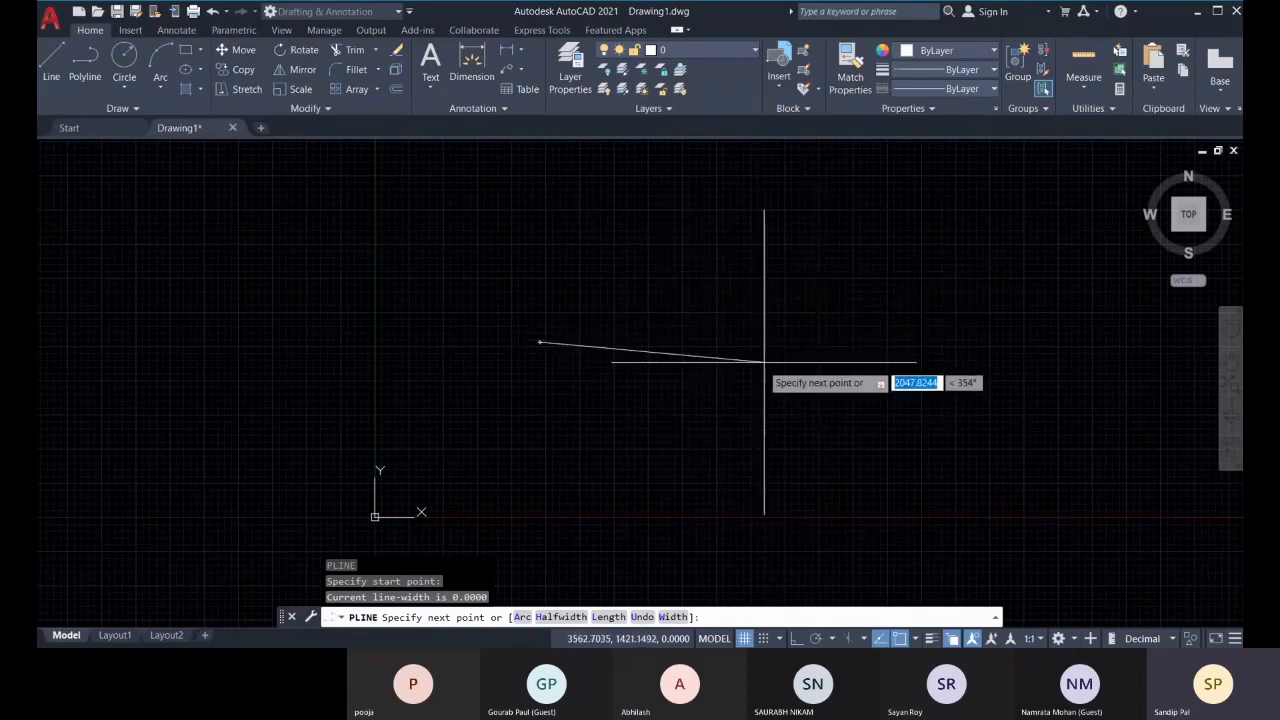
Toggle Ortho mode on and off repeatedly to compare orthogonal and free directions for the polyline's first segment
{"action": "key", "text": "F8"}
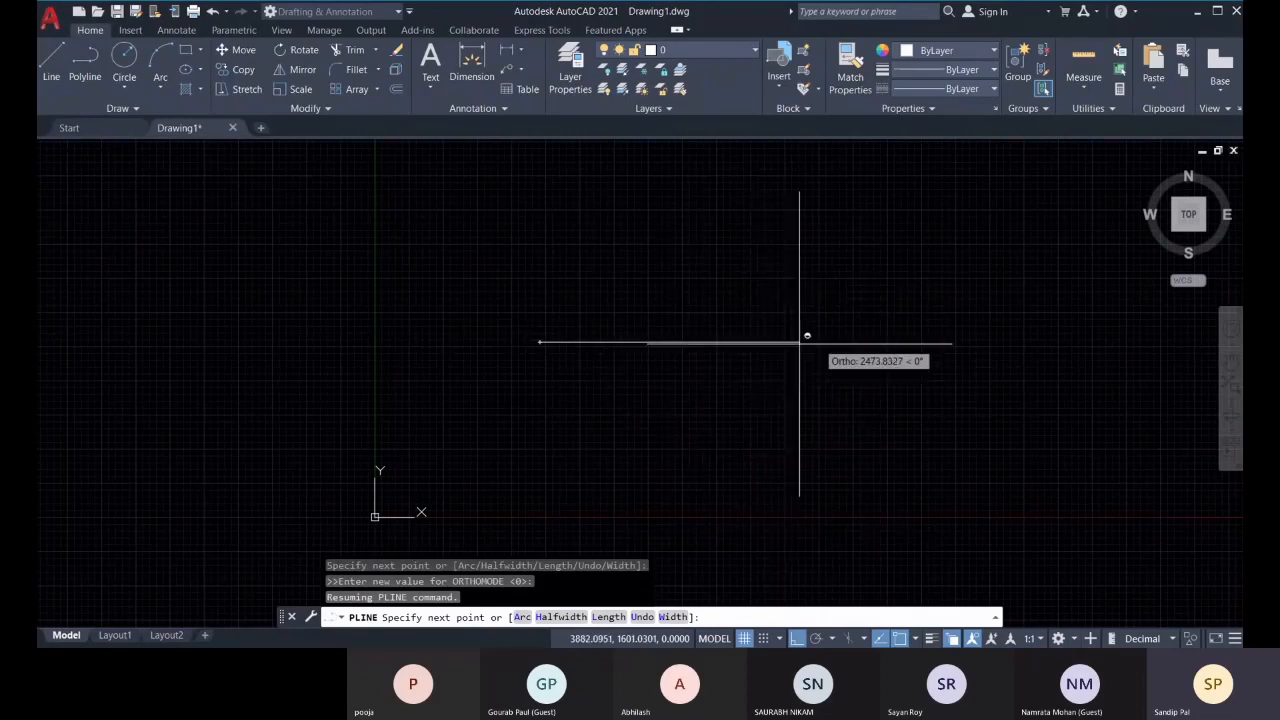
{"action": "key", "text": "F8"}
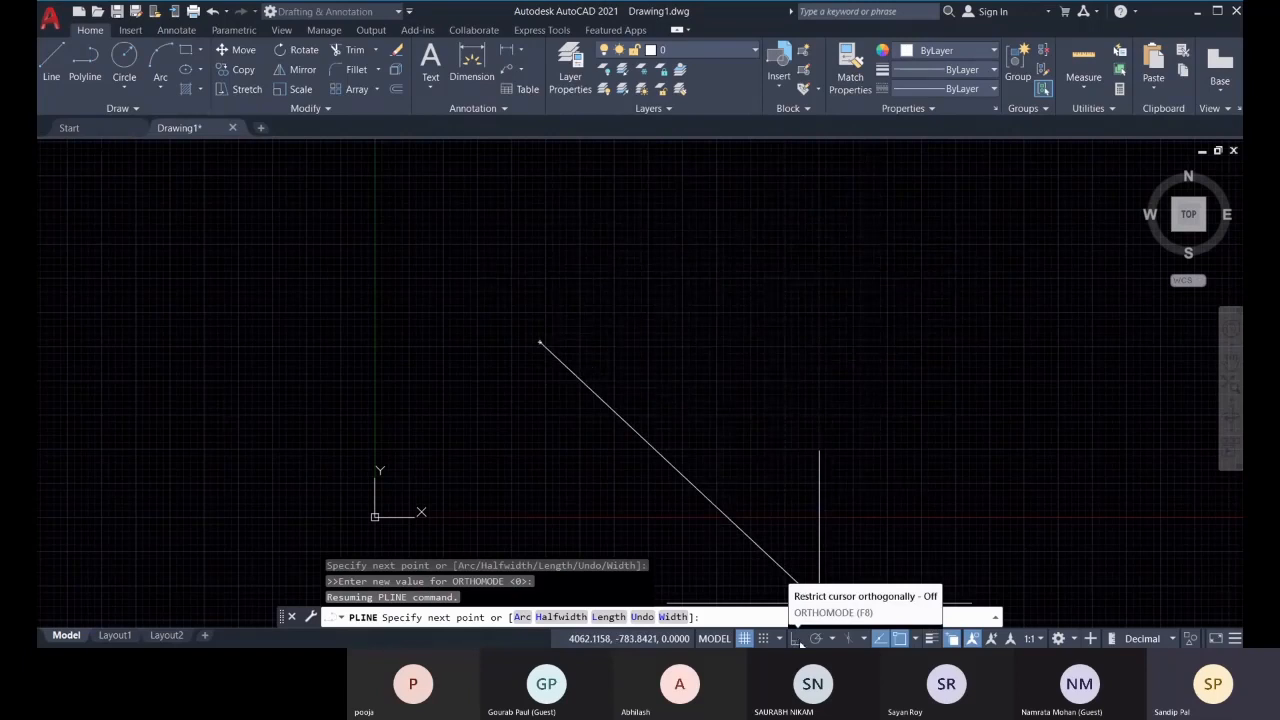
{"action": "left_click", "coordinate": [797, 638]}
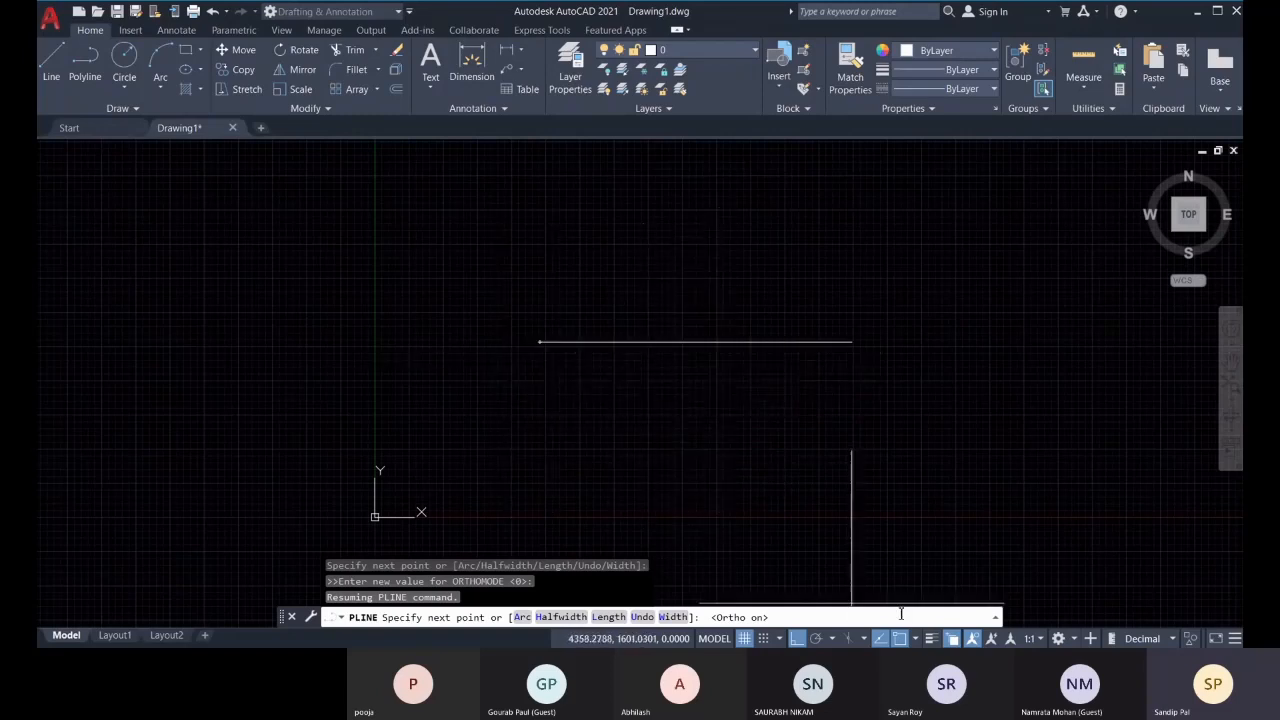
{"action": "key", "text": "F8"}
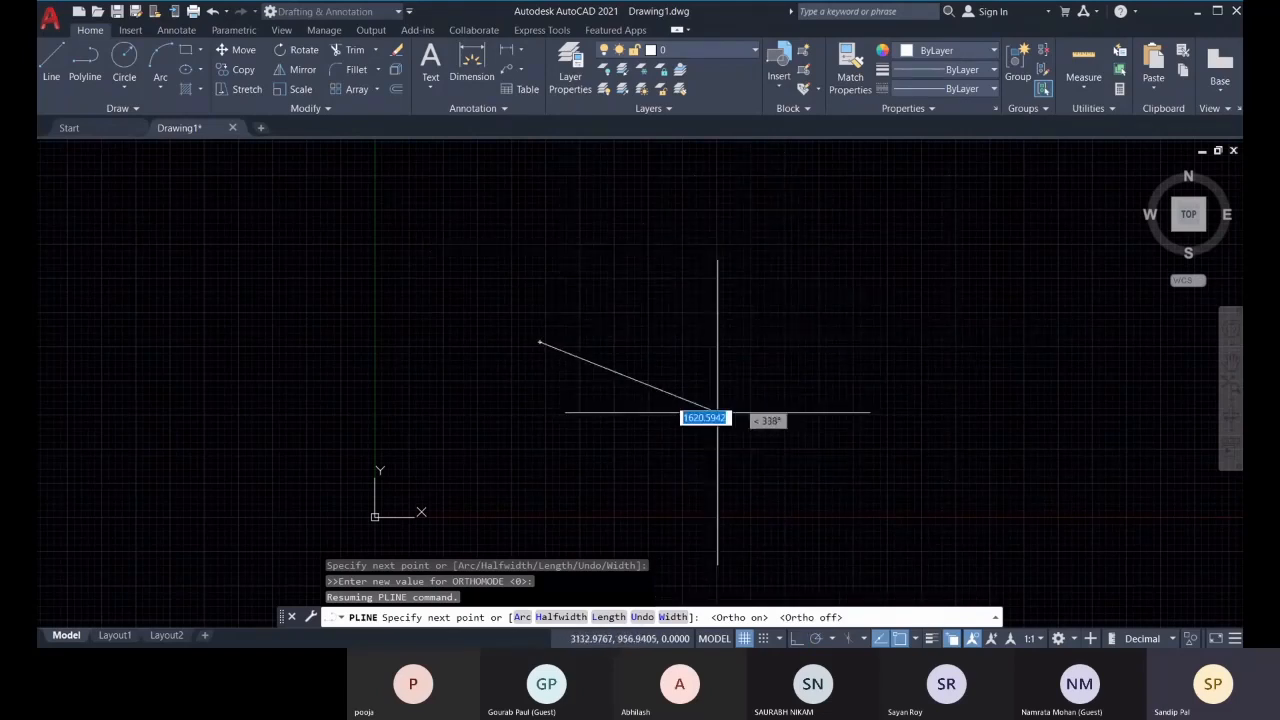
{"action": "key", "text": "F8"}
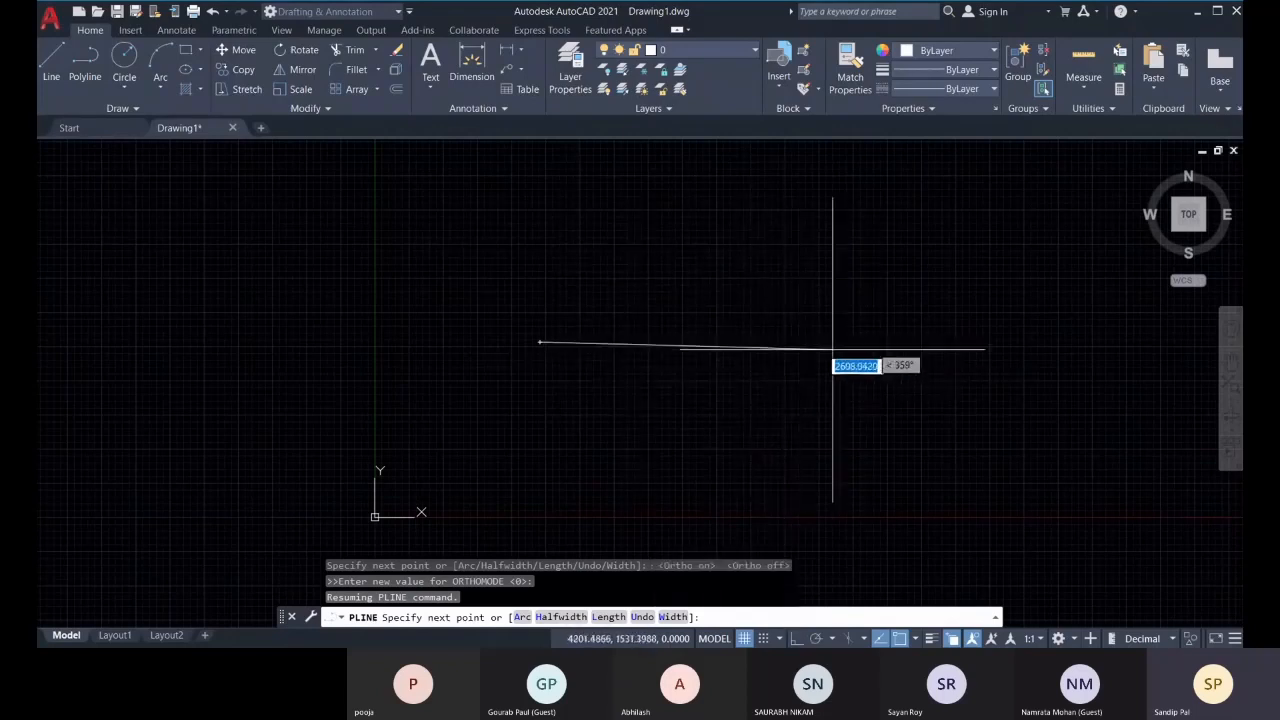
{"action": "key", "text": "F8"}
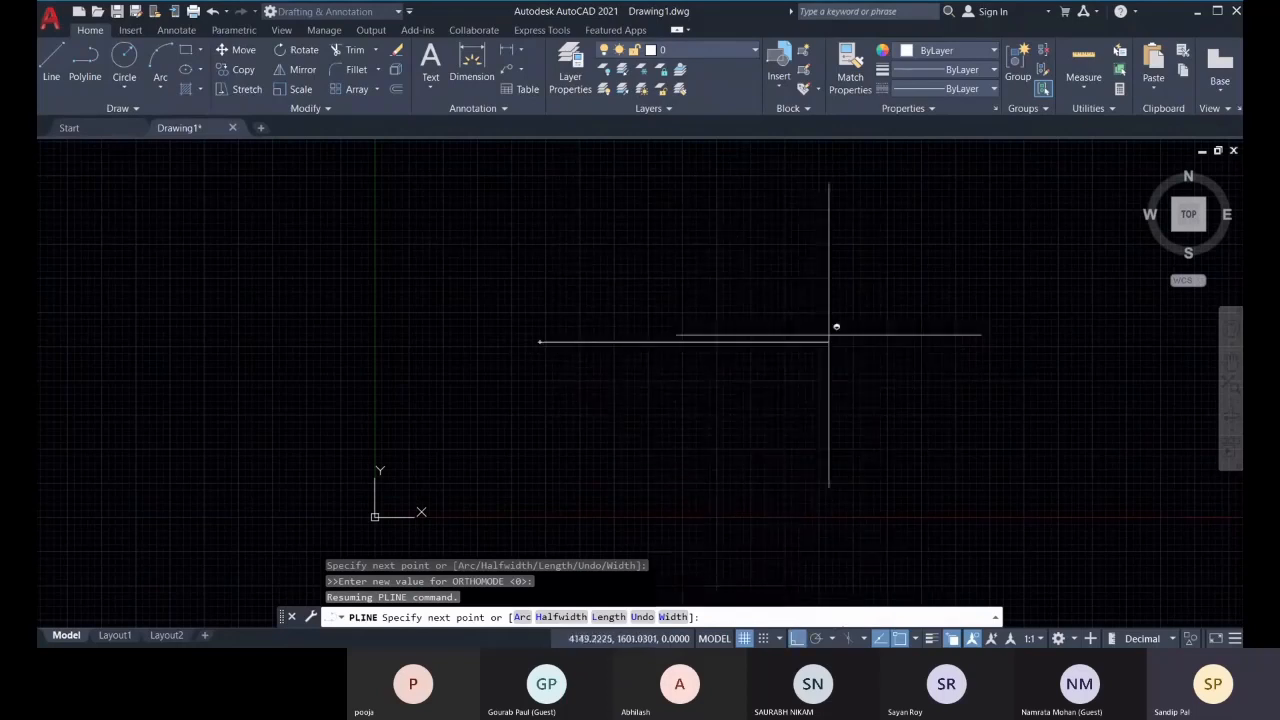
{"action": "key", "text": "F8"}
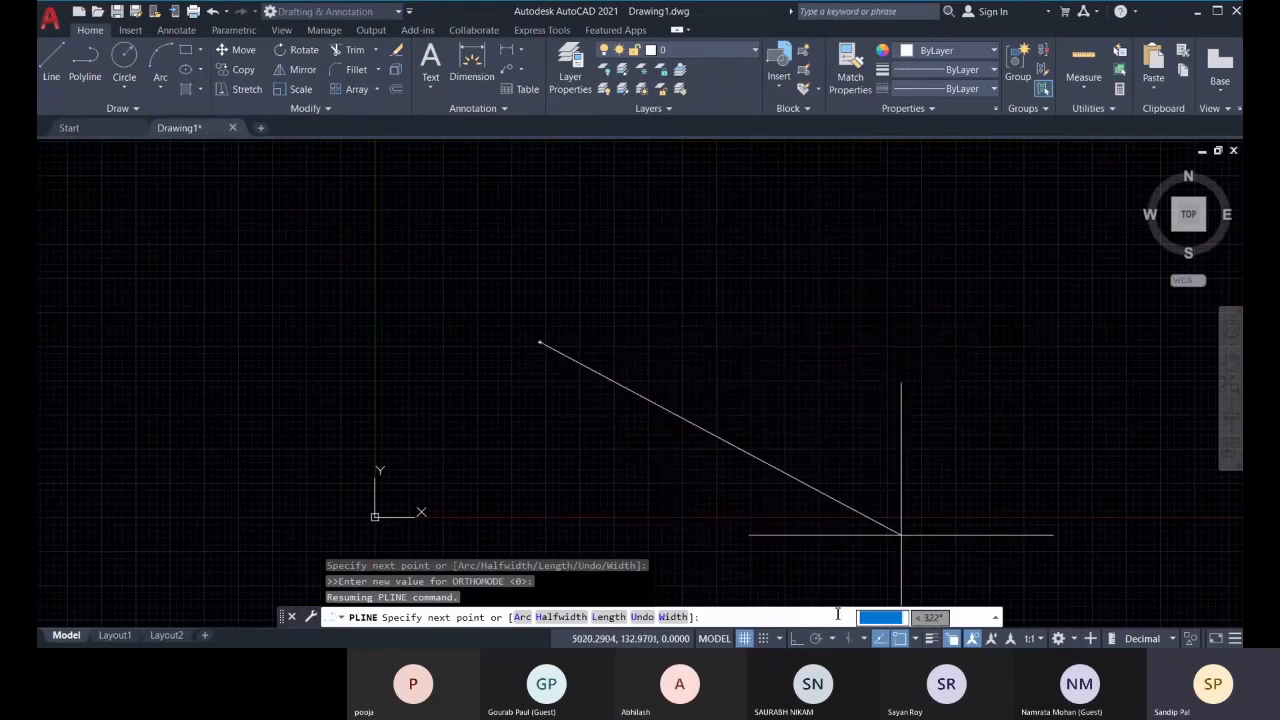
Turn on Ortho mode and draw the polyline's first horizontal segment with a length of 250
{"action": "key", "text": "F8"}
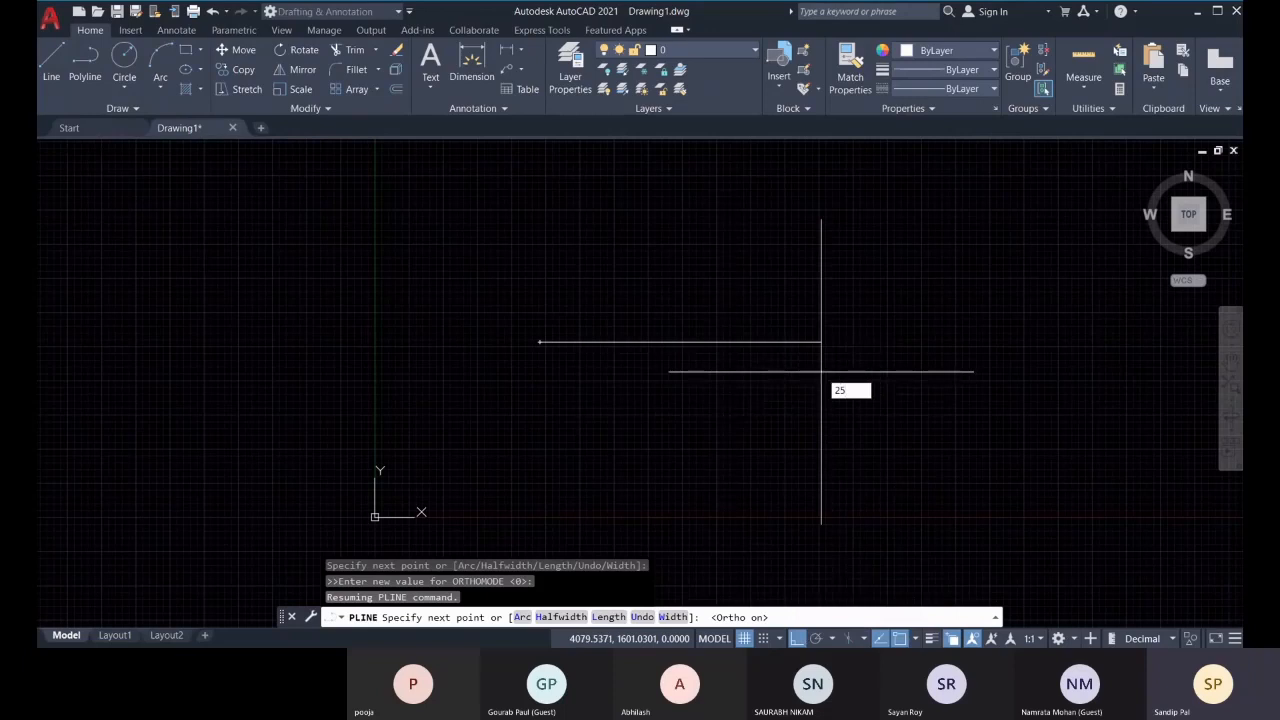
{"action": "key", "text": "Return"}
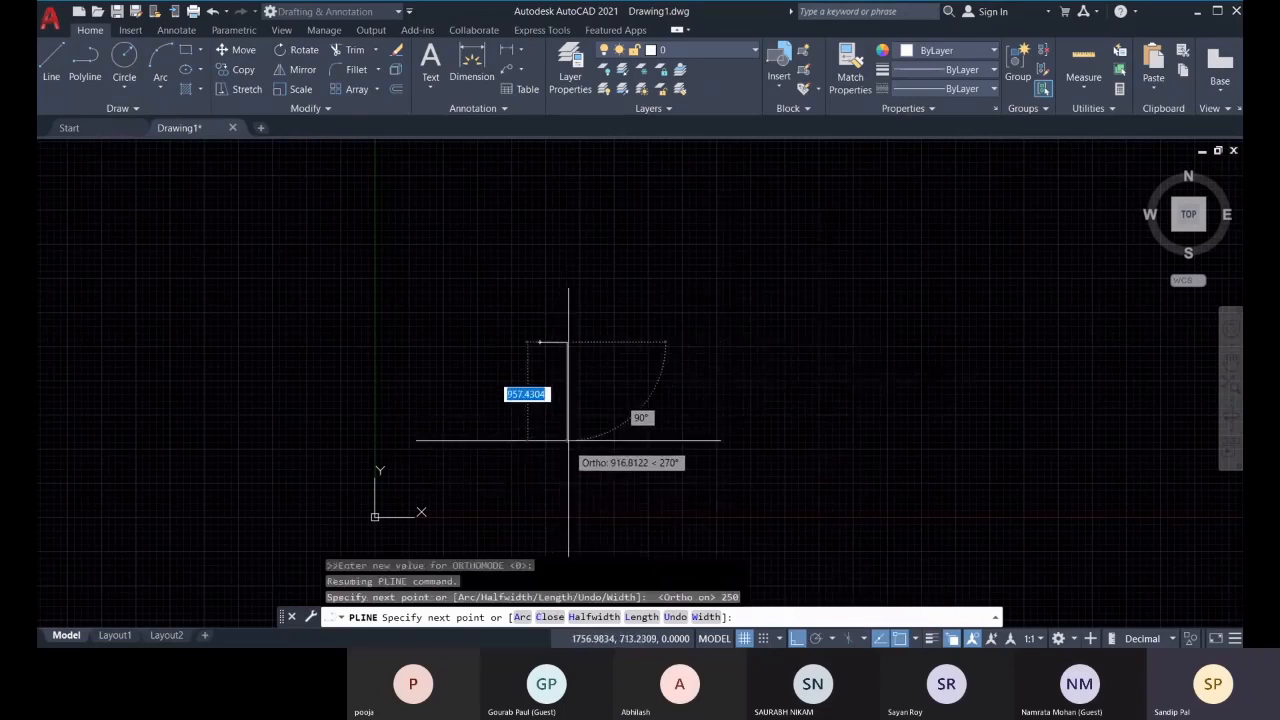
{"action": "scroll", "coordinate": [572, 365], "scroll_direction": "up", "scroll_amount": 8}
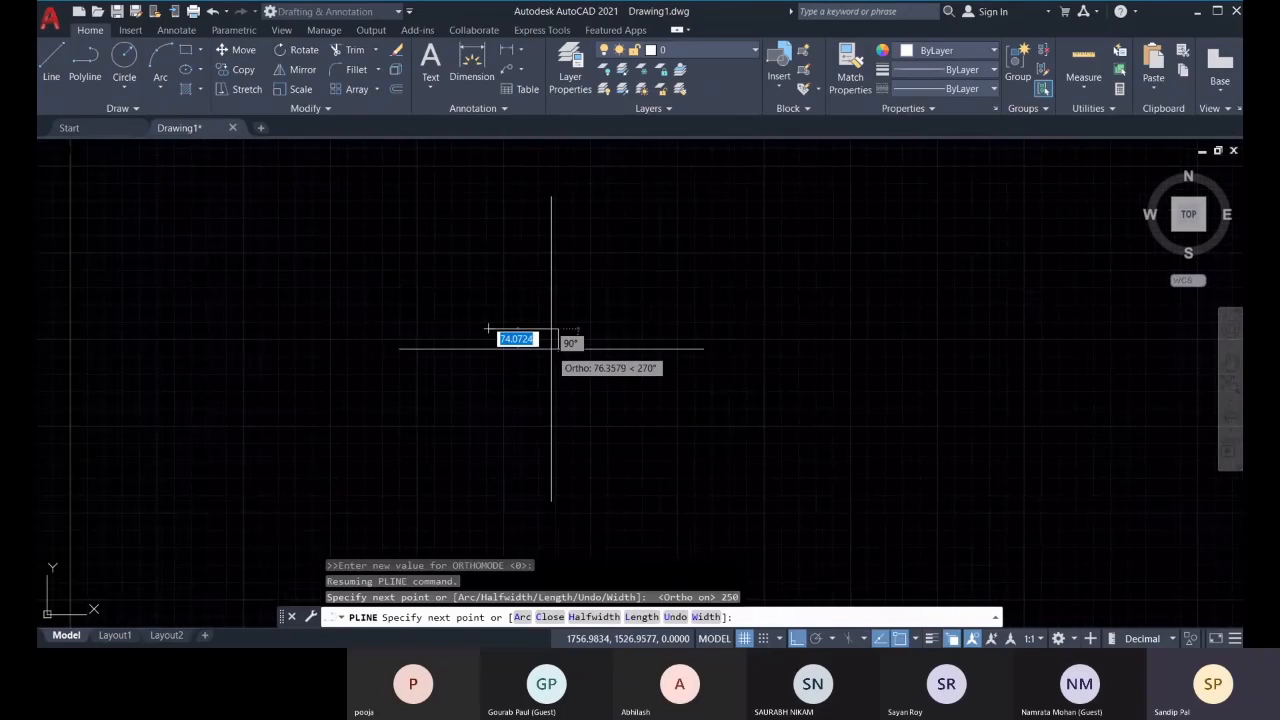
Continue the polyline with an arc of 135° included angle, ending at a freehand point level with the first segment
{"action": "left_click", "coordinate": [518, 617]}
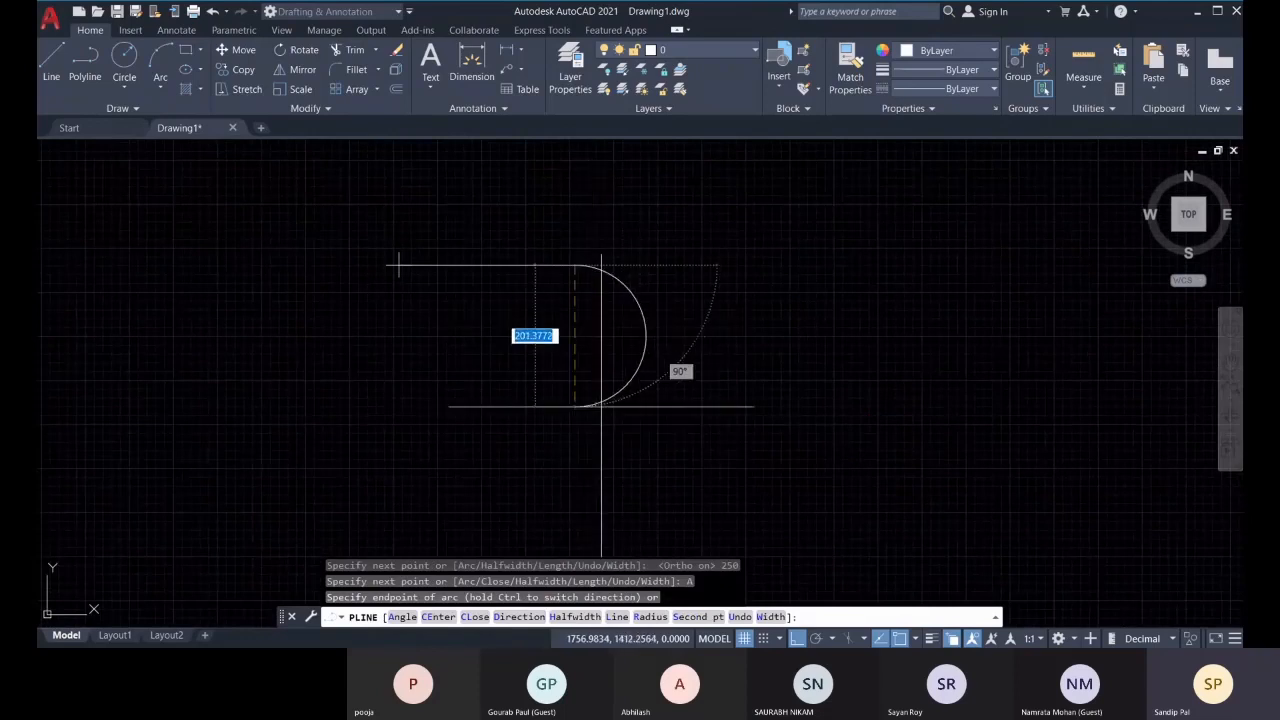
{"action": "left_click", "coordinate": [401, 618]}
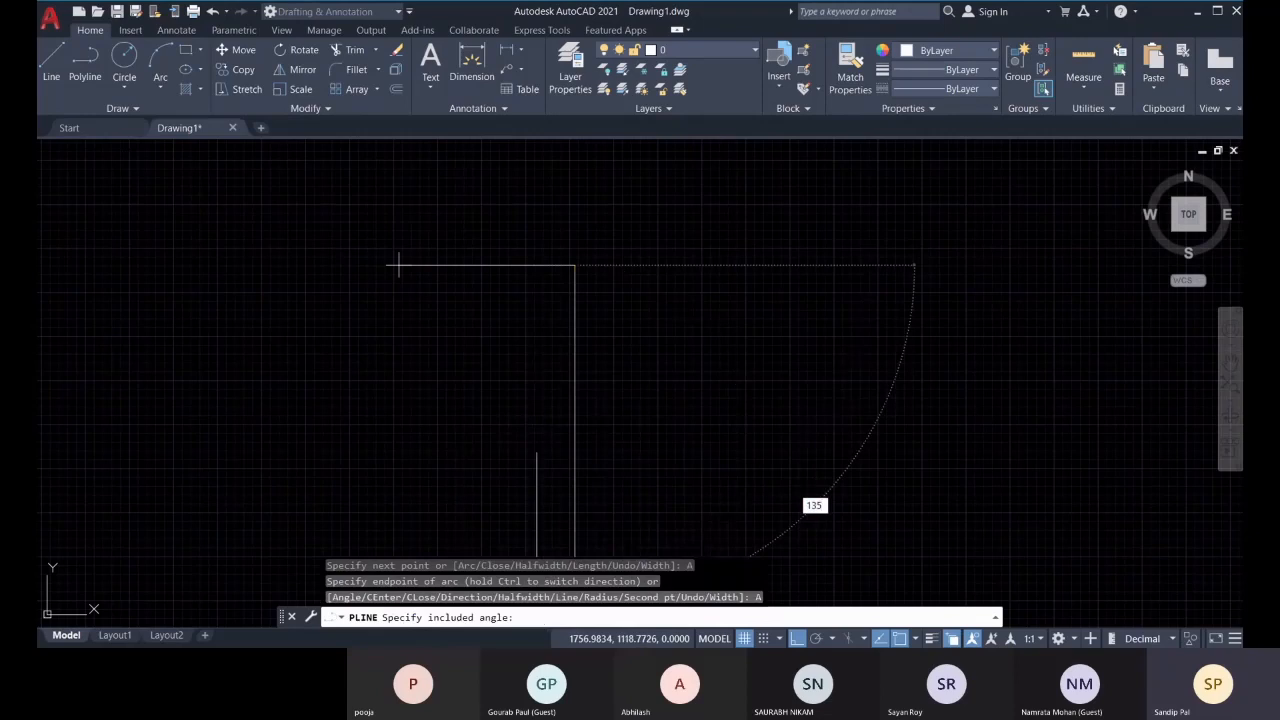
{"action": "type", "text": "135"}
{"action": "key", "text": "Return"}
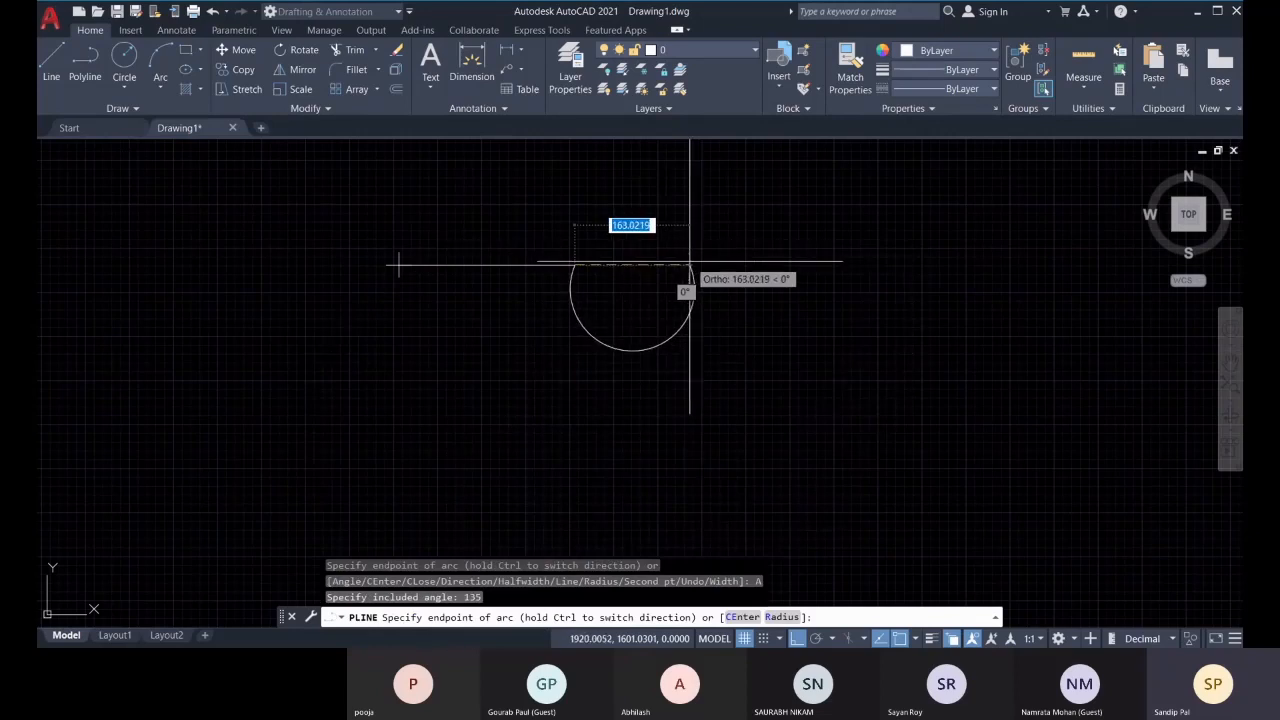
{"action": "middle_click_drag", "start_coordinate": [690, 261], "coordinate": [642, 286]}
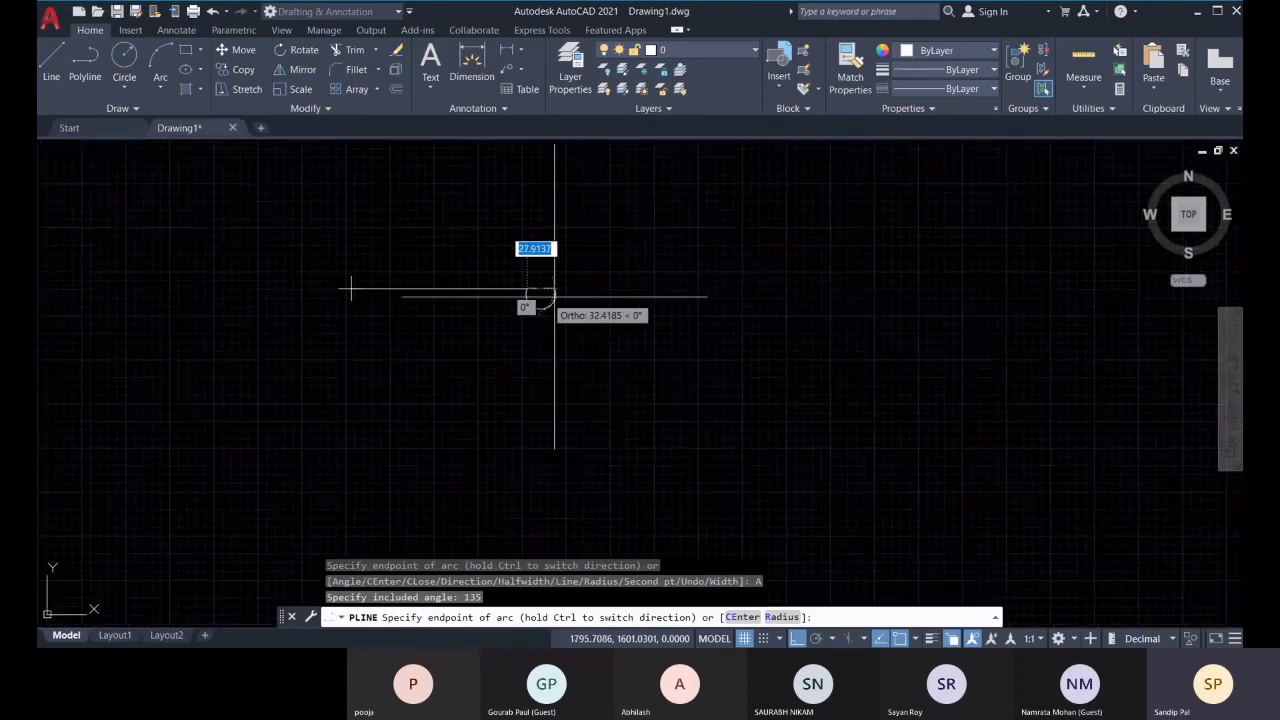
{"action": "scroll", "coordinate": [530, 291], "scroll_direction": "up", "scroll_amount": 2}
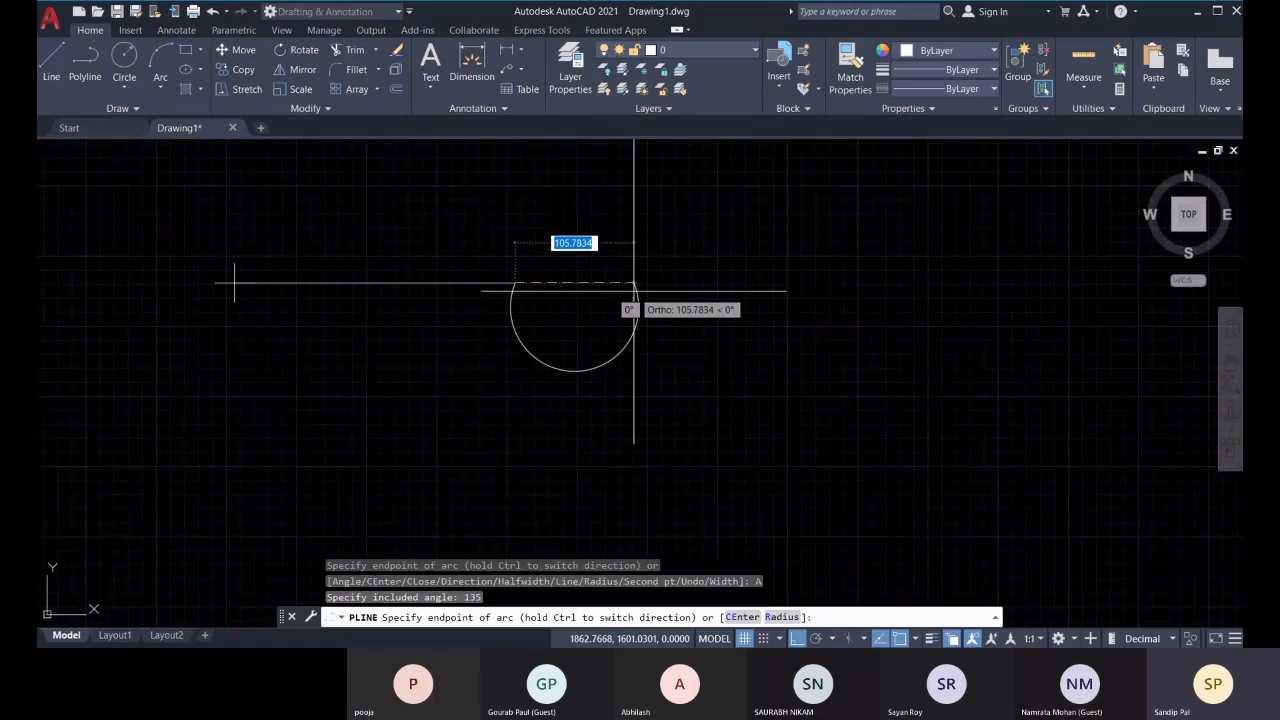
{"action": "left_click", "coordinate": [603, 289]}
Switch the polyline back to line mode, add a horizontal segment about 200 long after the arc, and end the polyline
{"action": "middle_click_drag", "start_coordinate": [674, 266], "coordinate": [588, 308]}
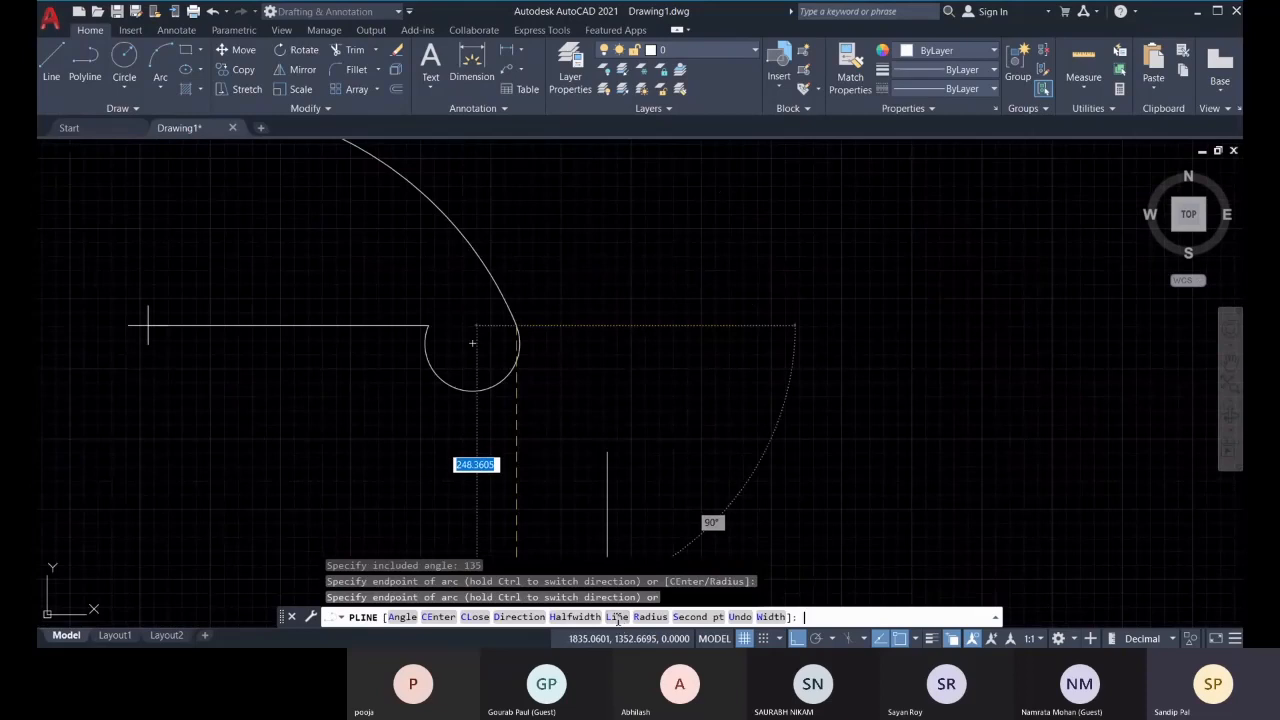
{"action": "left_click", "coordinate": [617, 617]}
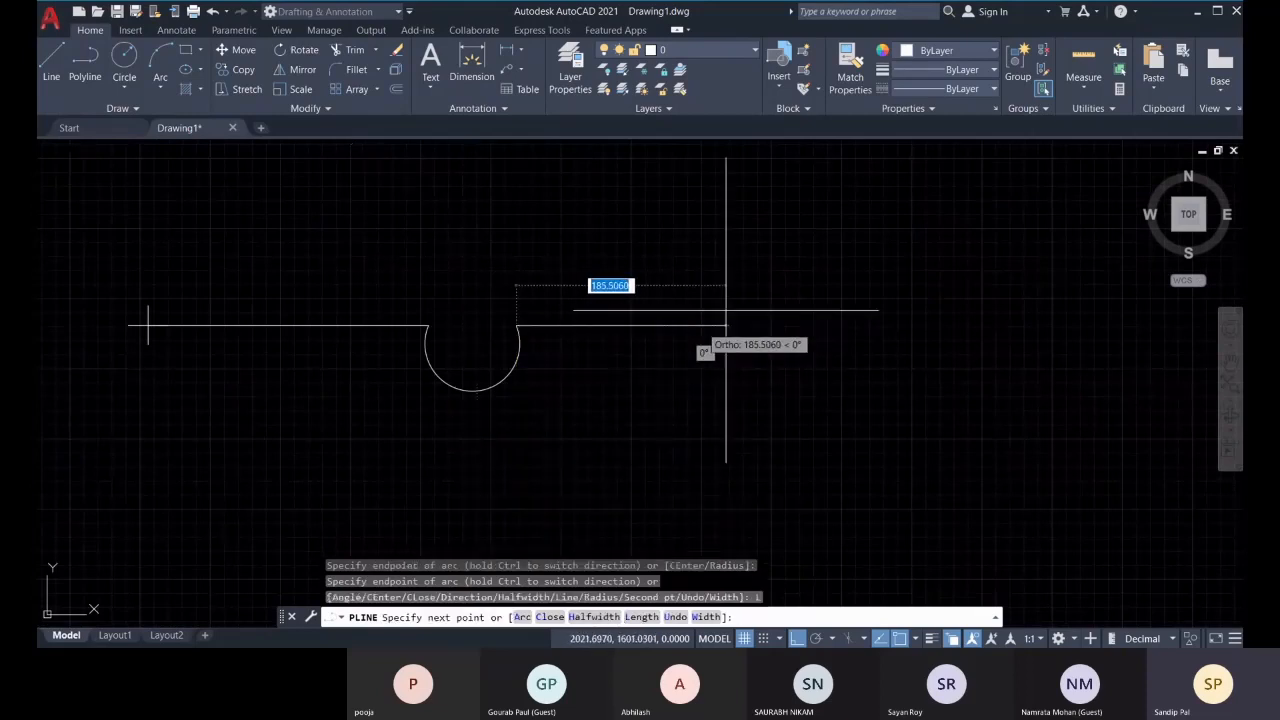
{"action": "middle_click_drag", "start_coordinate": [708, 334], "coordinate": [676, 346]}
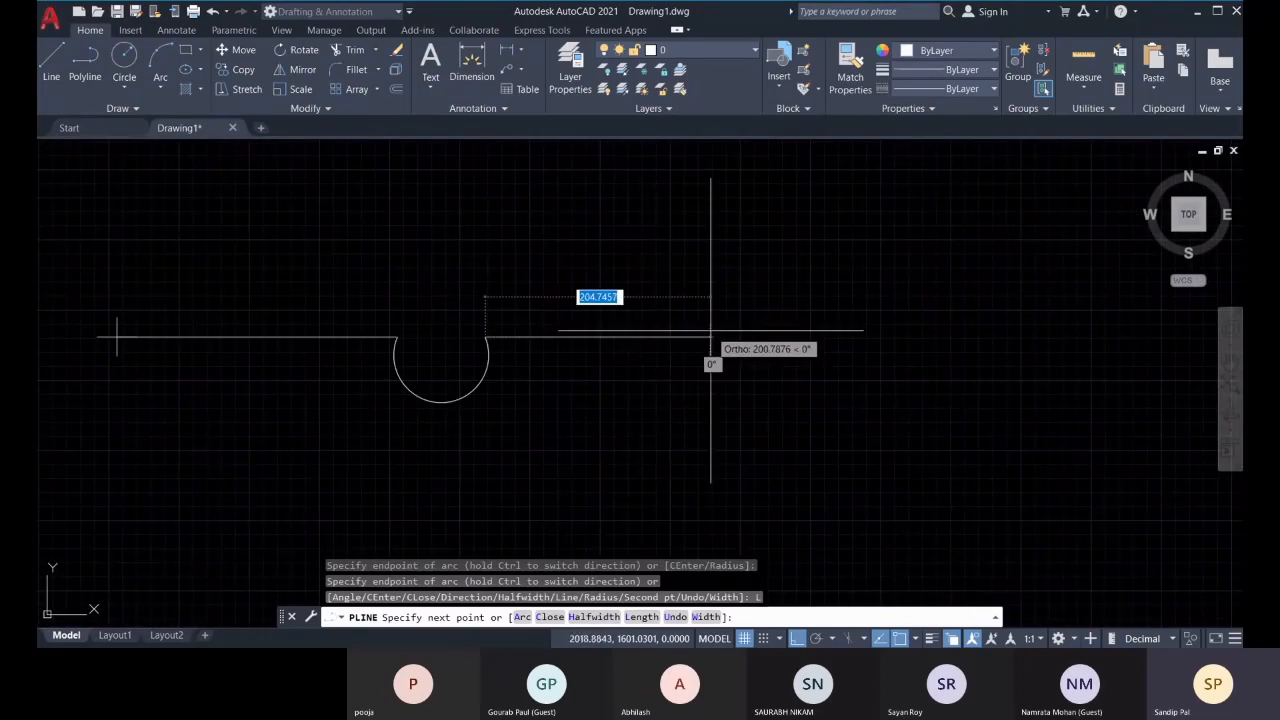
{"action": "left_click", "coordinate": [713, 337]}
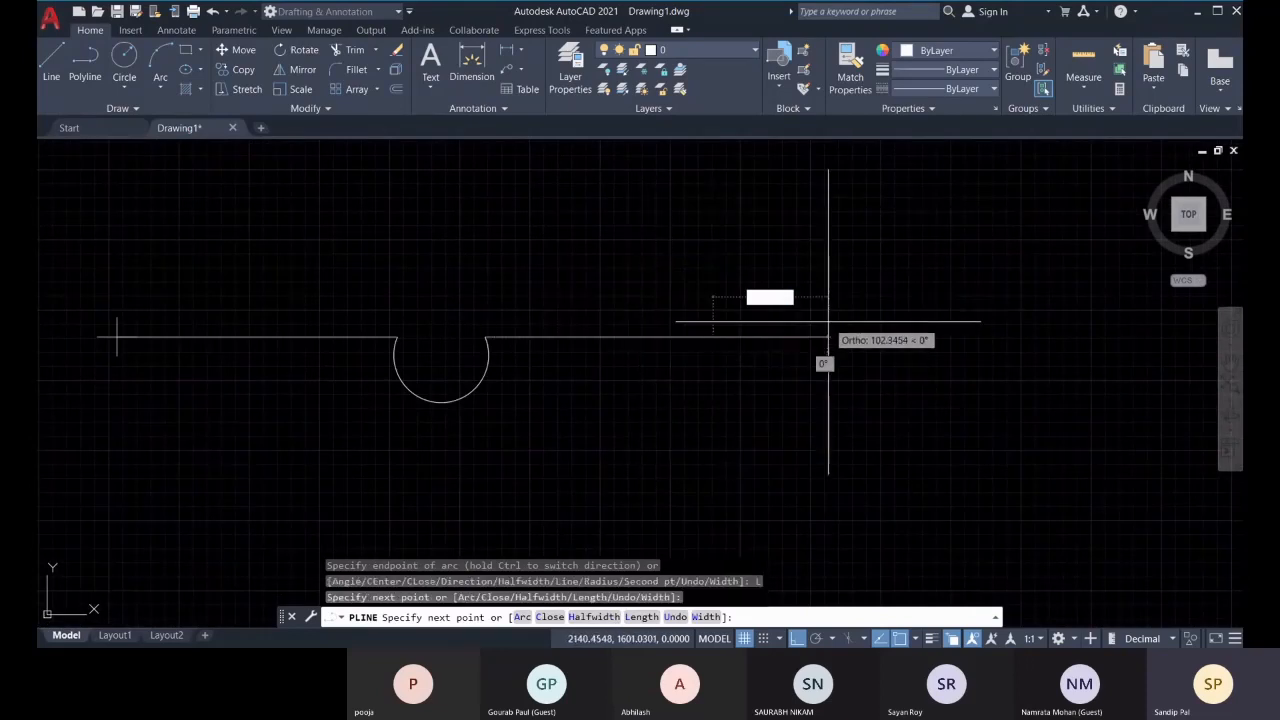
{"action": "key", "text": "Return"}
Select the finished polyline to check whether its lines and arc form one object, and clear the selection
{"action": "middle_click_drag", "start_coordinate": [528, 340], "coordinate": [651, 337]}
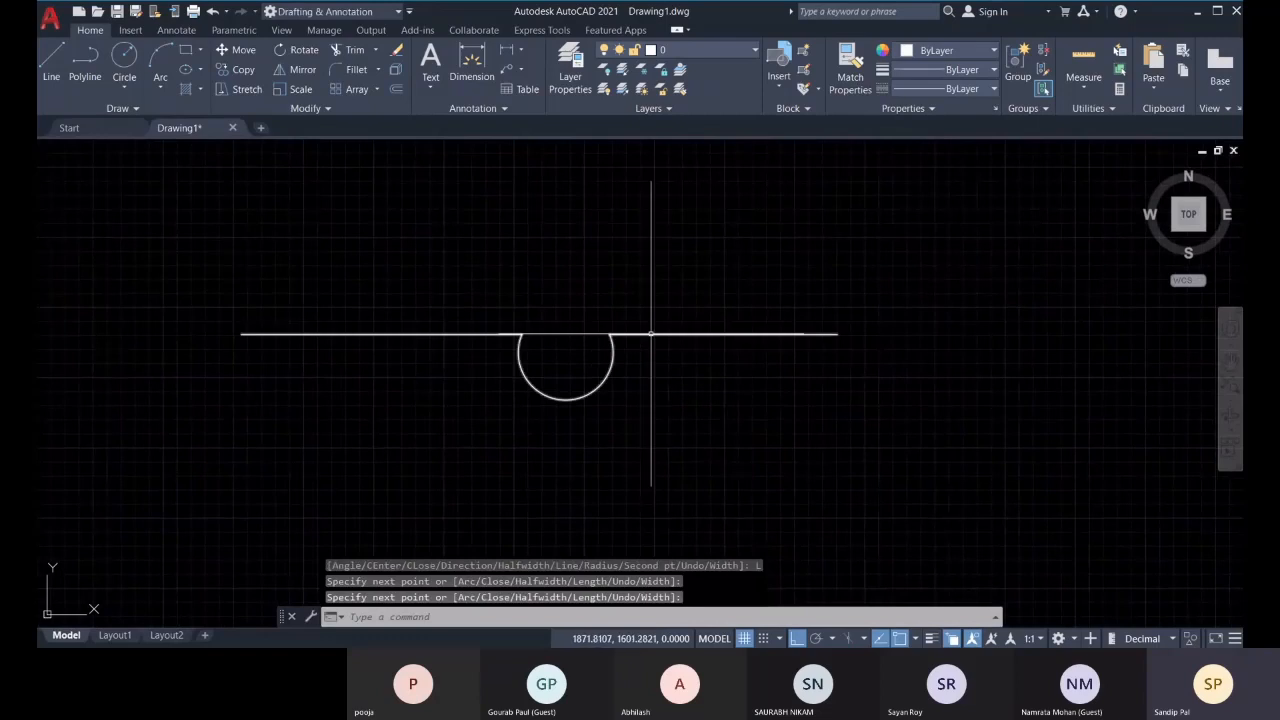
{"action": "left_click", "coordinate": [651, 335]}
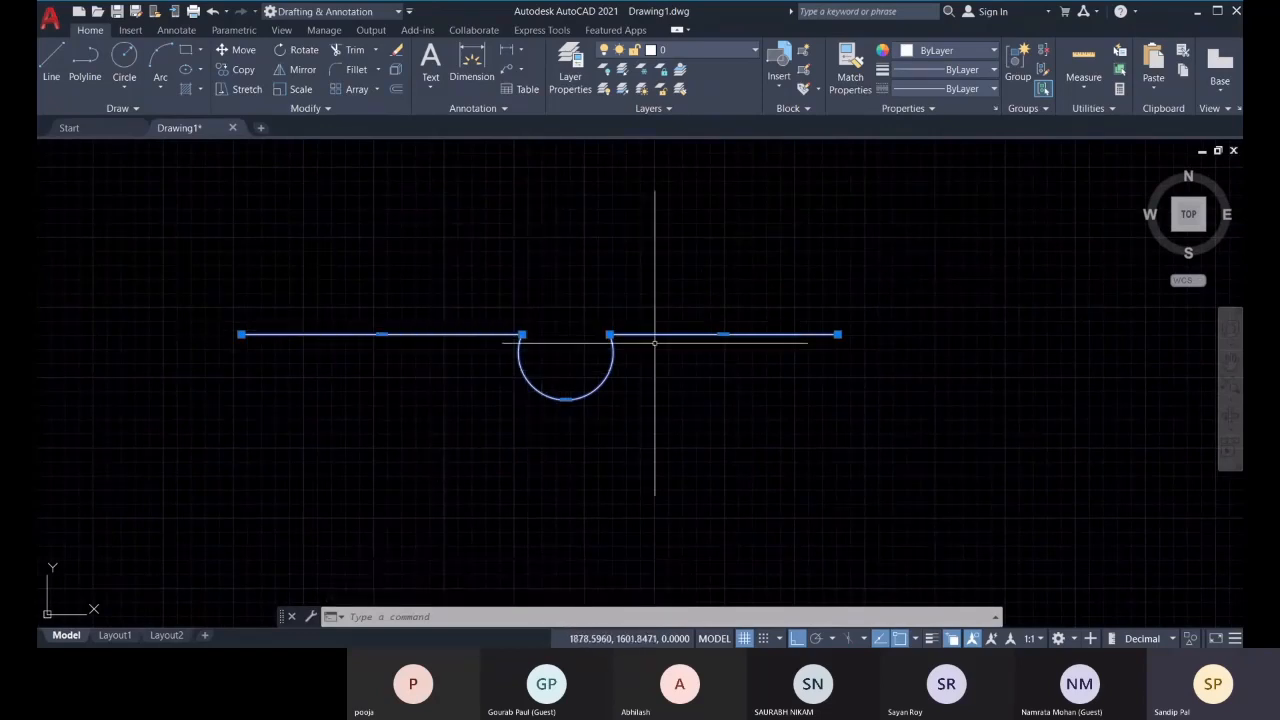
{"action": "key", "text": "Escape"}
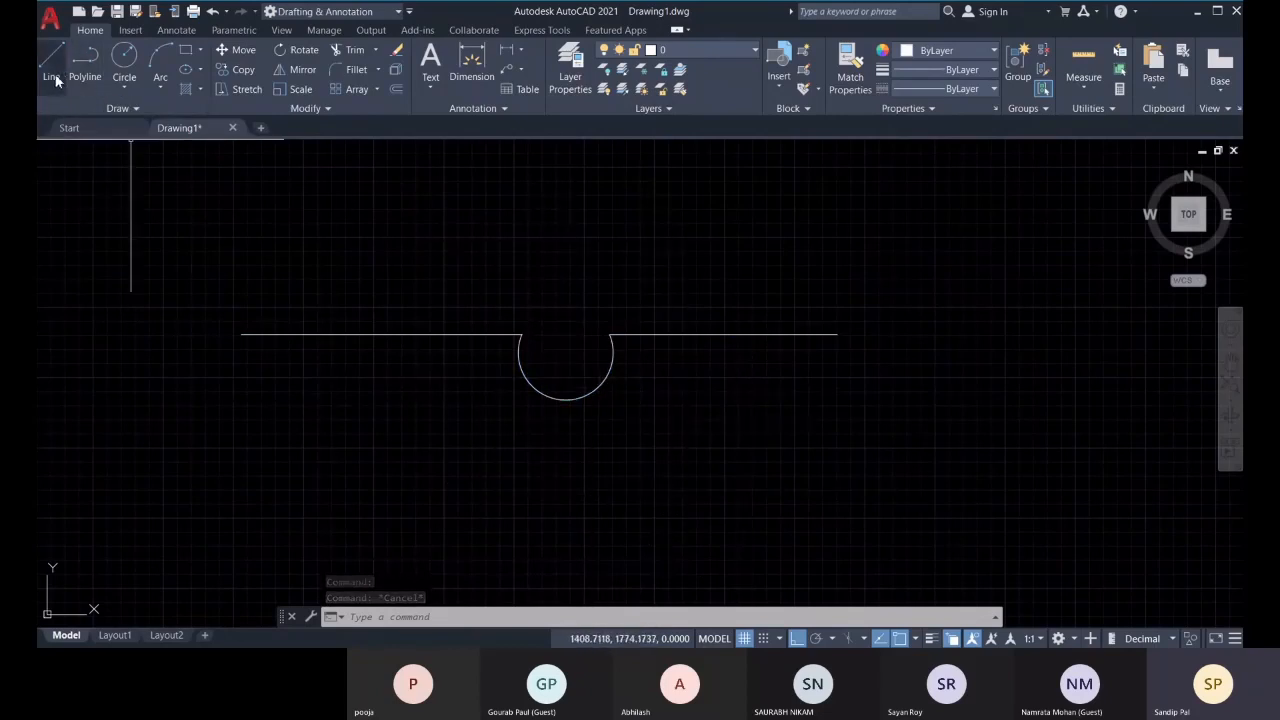
Start a polyline just above the arc of the existing polyline and draw a vertical segment upward about 70 long
{"action": "left_click", "coordinate": [84, 66]}
{"action": "scroll", "coordinate": [557, 441], "scroll_direction": "down", "scroll_amount": 2}
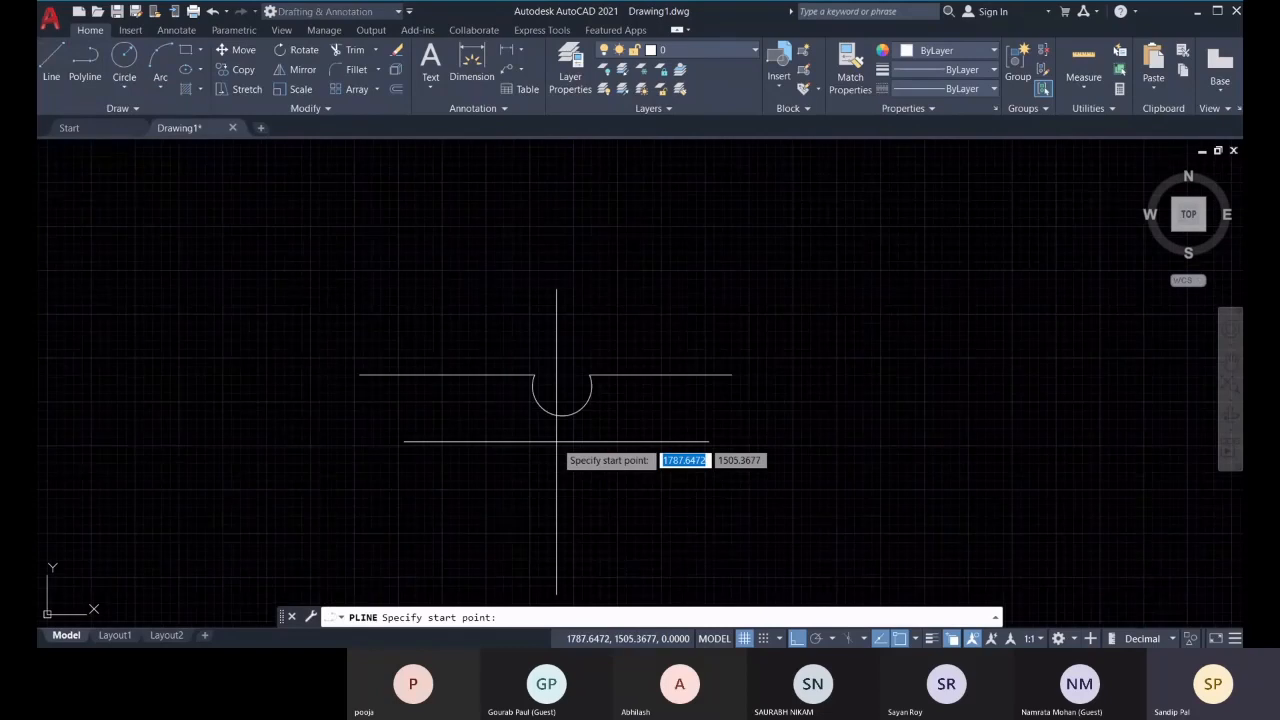
{"action": "middle_click_drag", "start_coordinate": [557, 441], "coordinate": [535, 481]}
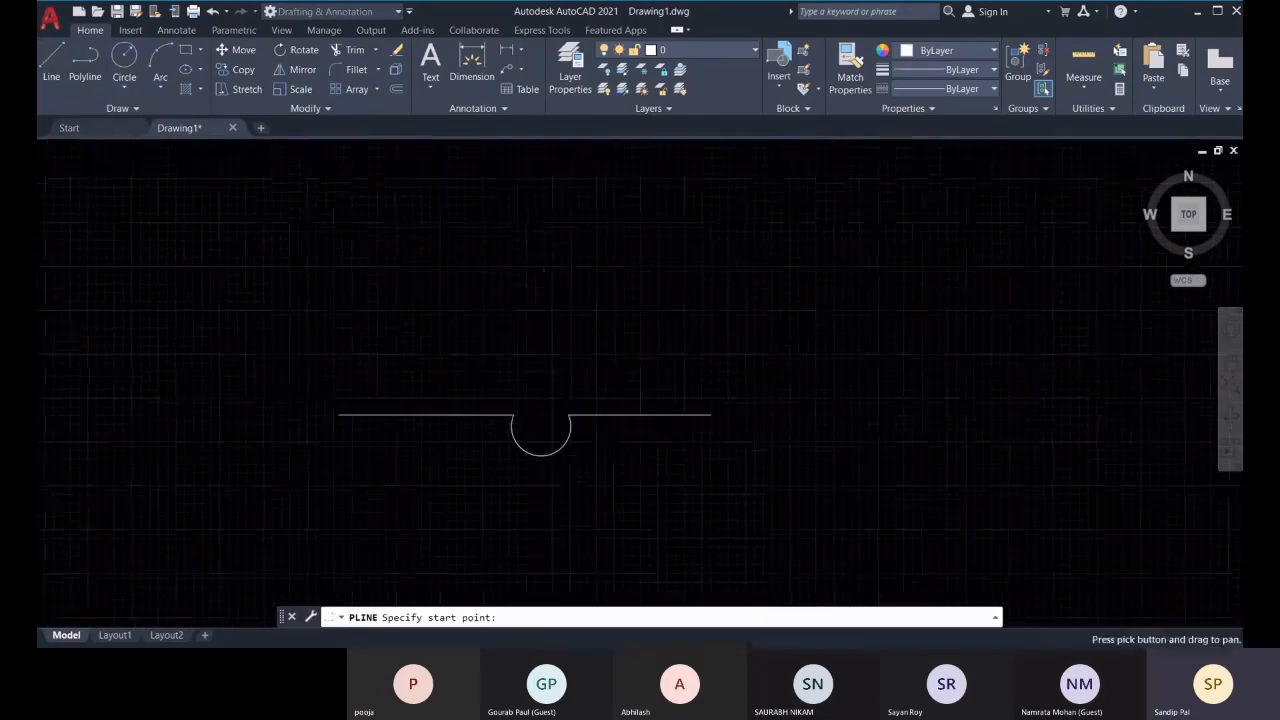
{"action": "left_click", "coordinate": [545, 403]}
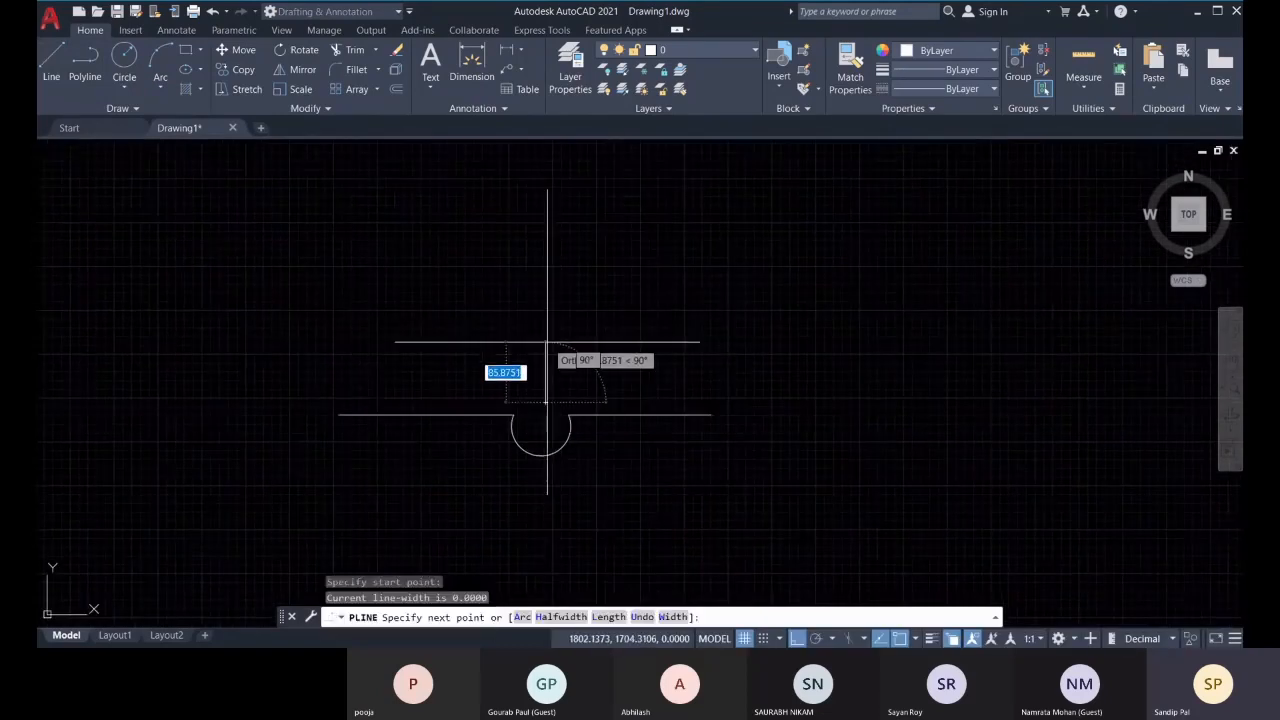
{"action": "scroll", "coordinate": [547, 342], "scroll_direction": "up", "scroll_amount": 2}
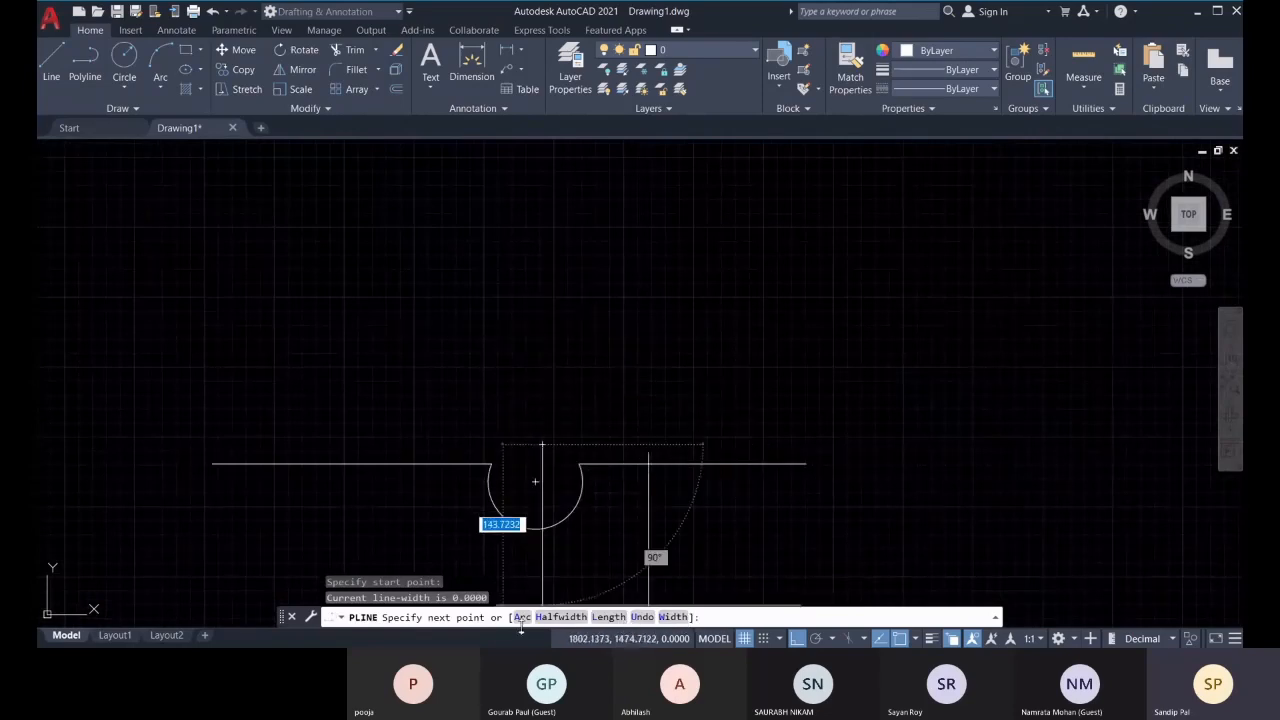
{"action": "left_click", "coordinate": [543, 365]}
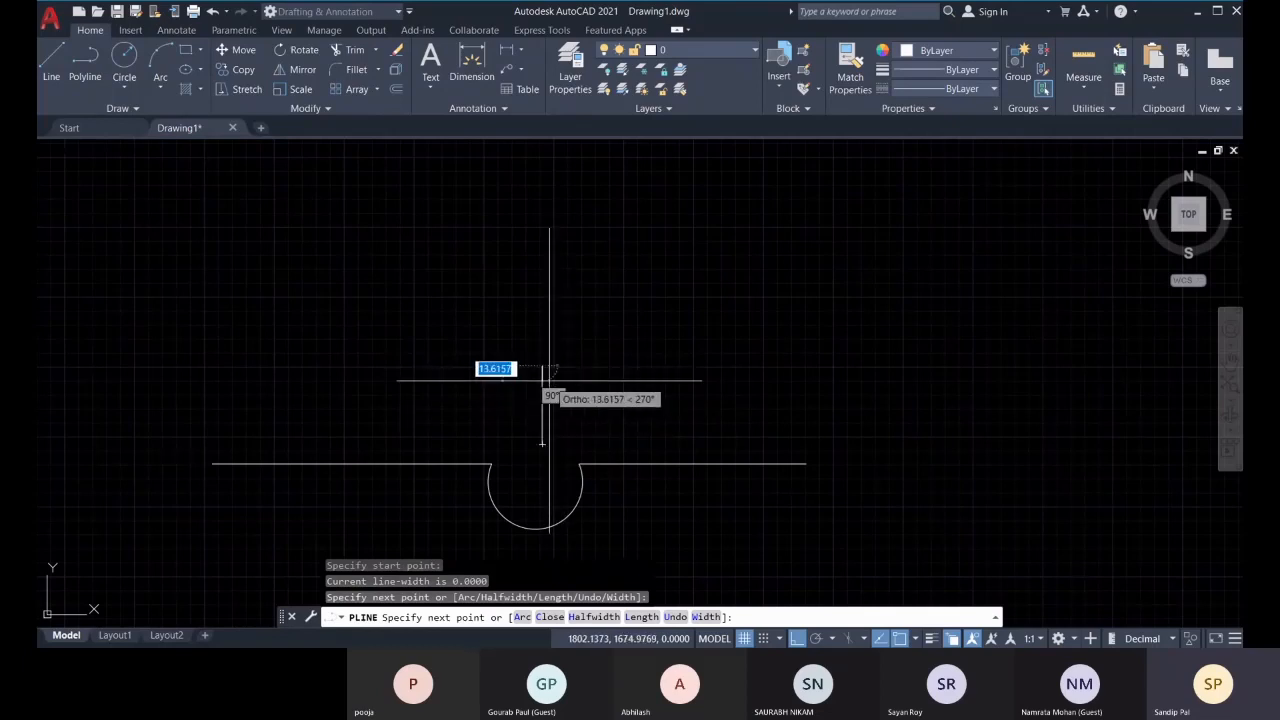
Add an arrowhead segment about 68 long above the vertical line, with starting width 50 and ending width 0, and end the polyline
{"action": "scroll", "coordinate": [549, 380], "scroll_direction": "up", "scroll_amount": 4}
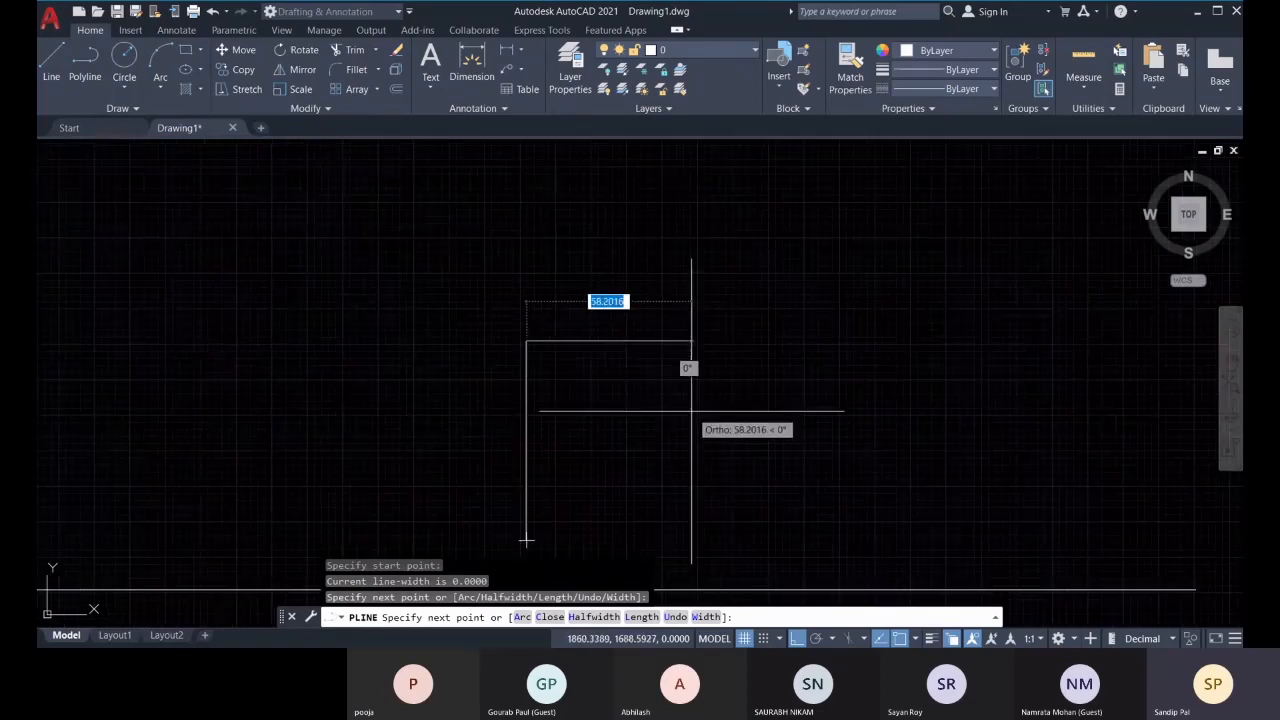
{"action": "middle_click_drag", "start_coordinate": [691, 411], "coordinate": [698, 398]}
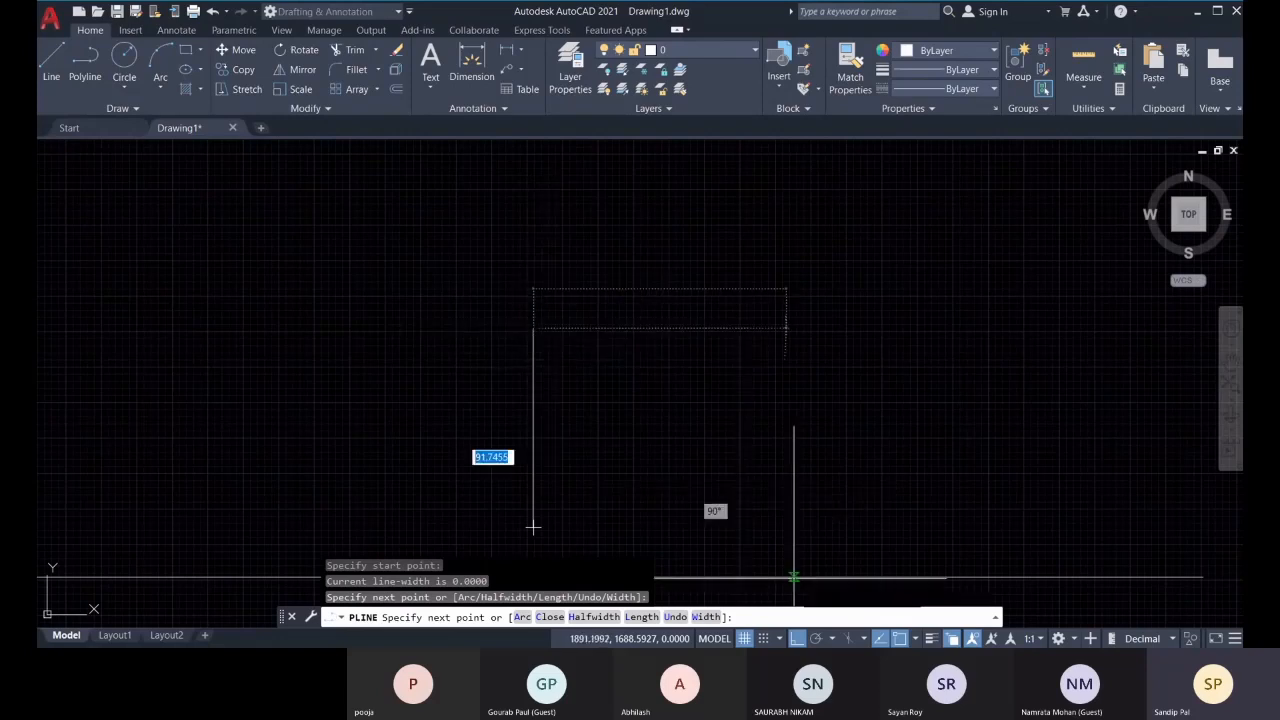
{"action": "left_click", "coordinate": [712, 617]}
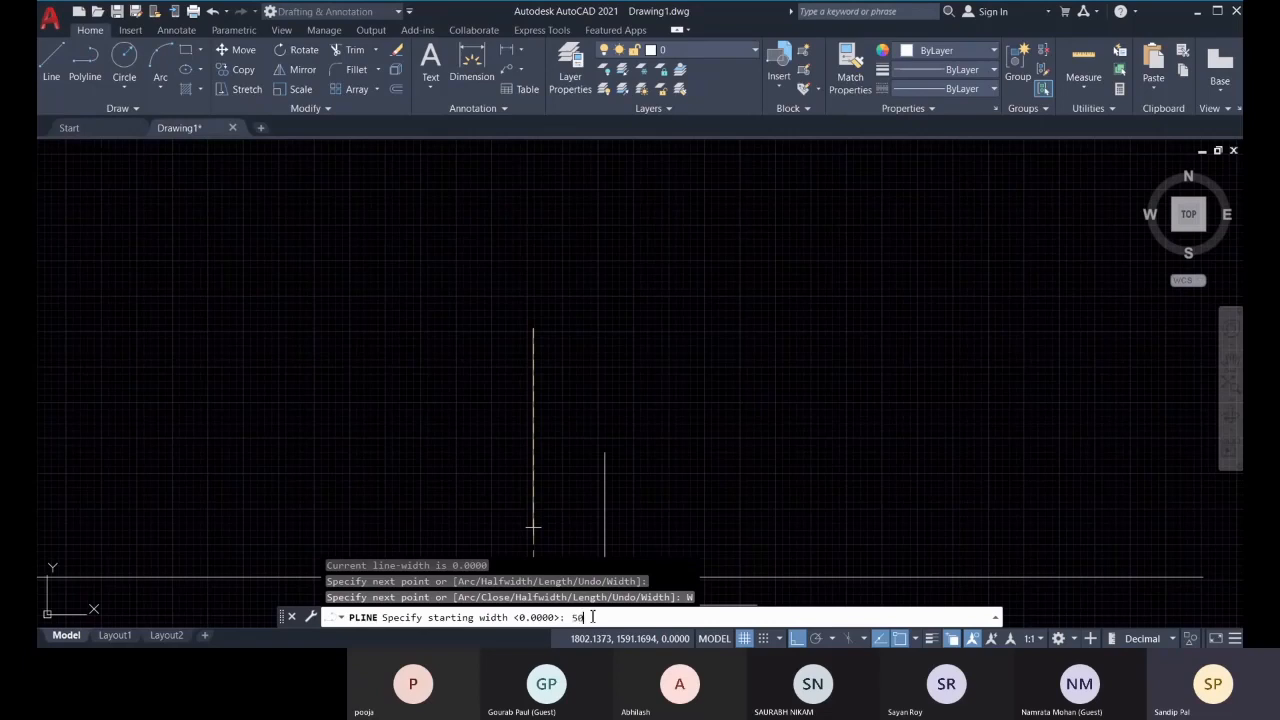
{"action": "type", "text": "50"}
{"action": "key", "text": "Return"}
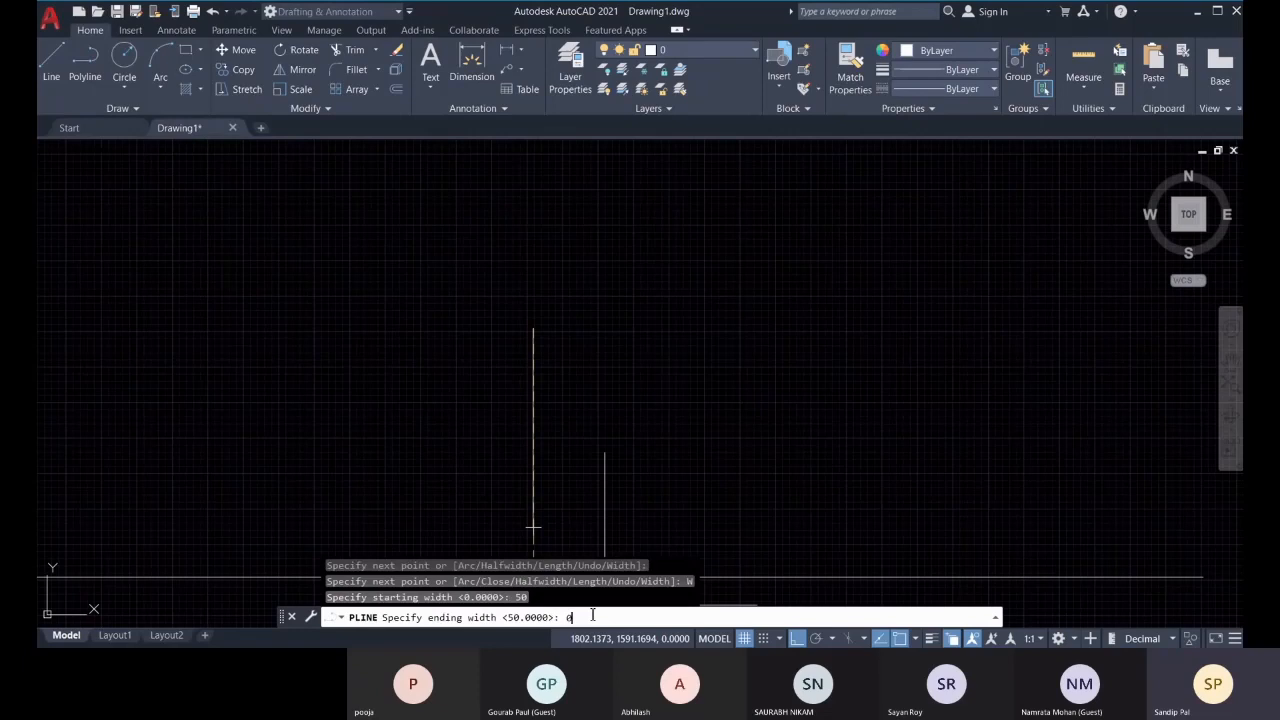
{"action": "type", "text": "0"}
{"action": "key", "text": "Return"}
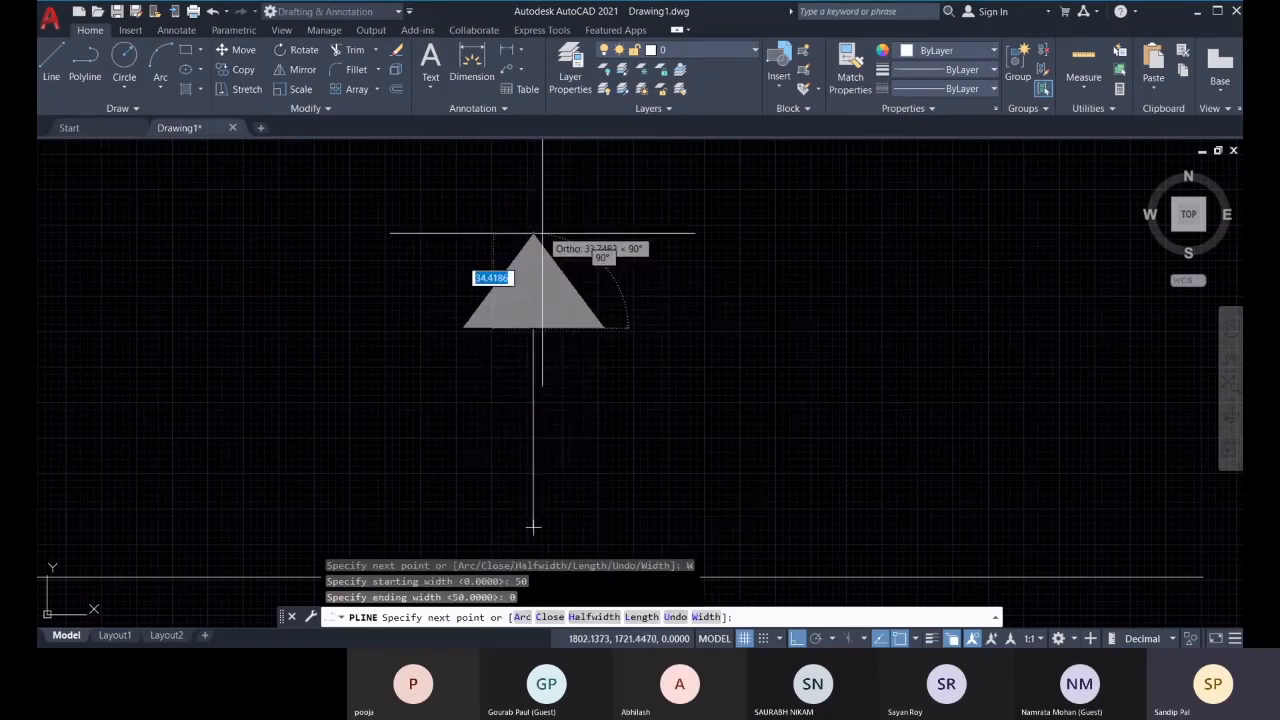
{"action": "middle_click_drag", "start_coordinate": [538, 184], "coordinate": [520, 247]}
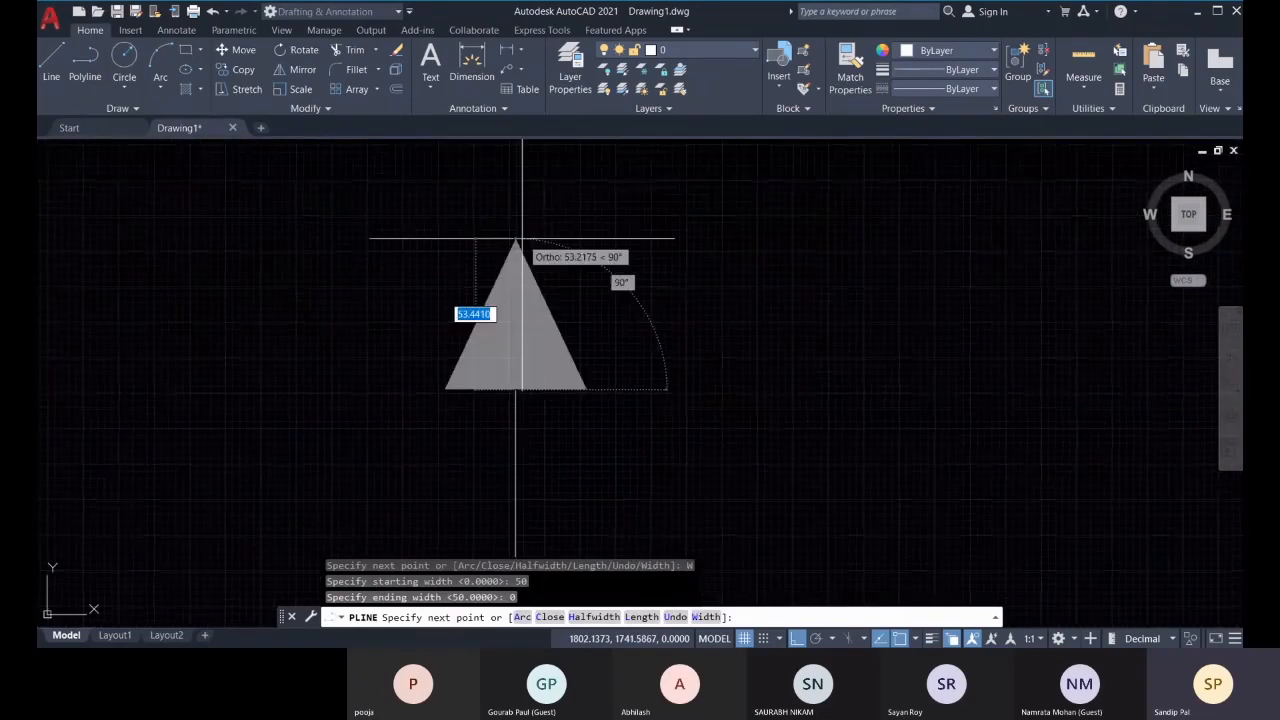
{"action": "left_click", "coordinate": [527, 197]}
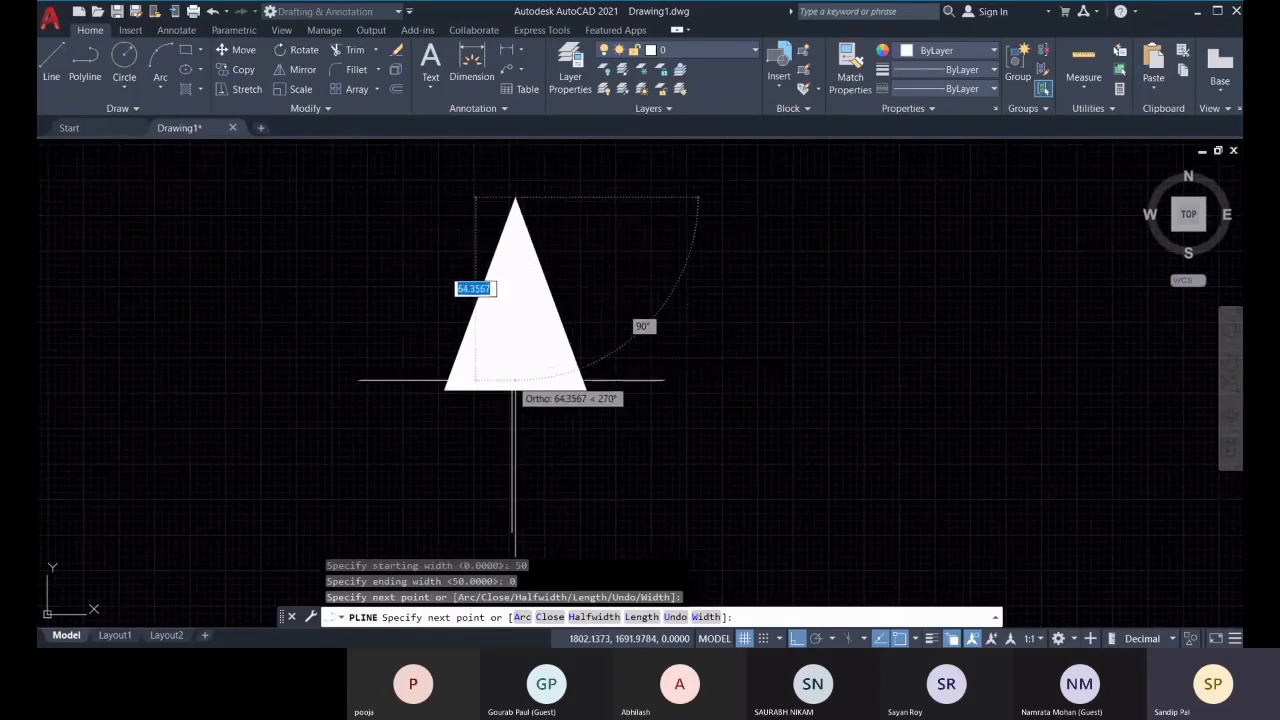
{"action": "middle_click_drag", "start_coordinate": [515, 553], "coordinate": [534, 514]}
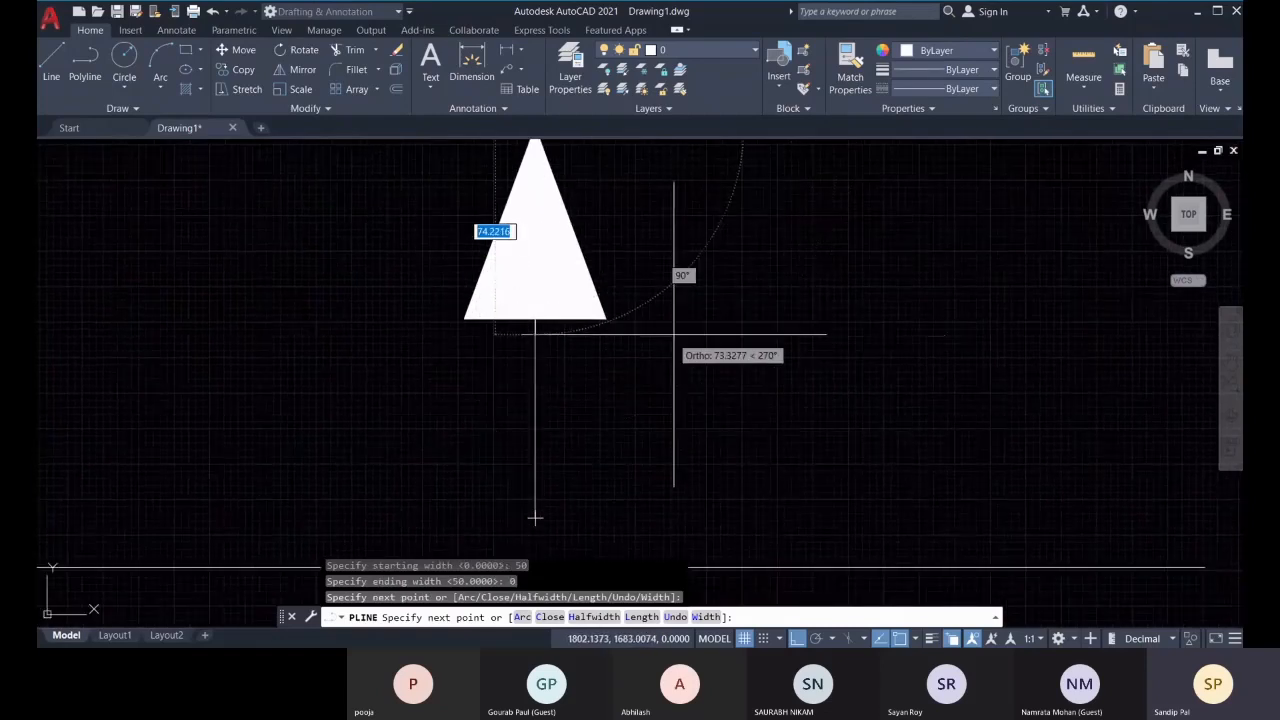
{"action": "key", "text": "Escape"}
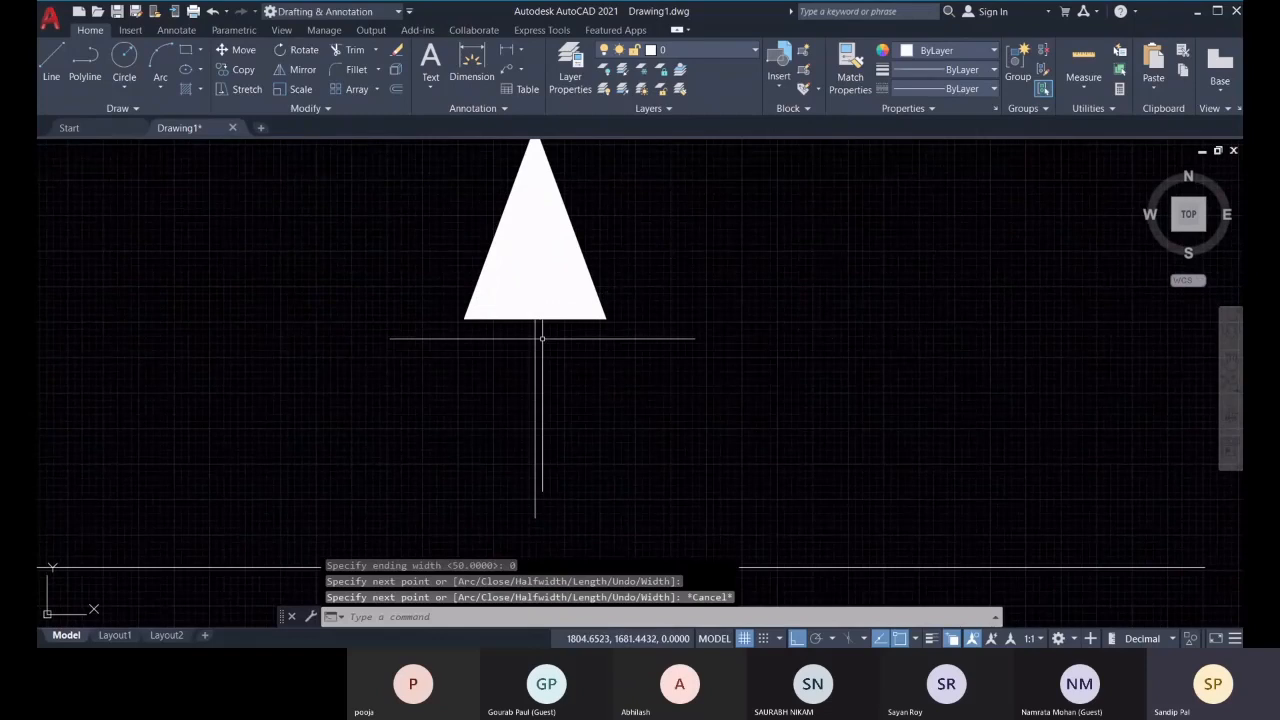
Select the arrow polyline to check whether its shaft and head form one object, and clear the selection
{"action": "left_click", "coordinate": [535, 343]}
{"action": "scroll", "coordinate": [575, 335], "scroll_direction": "down", "scroll_amount": 2}
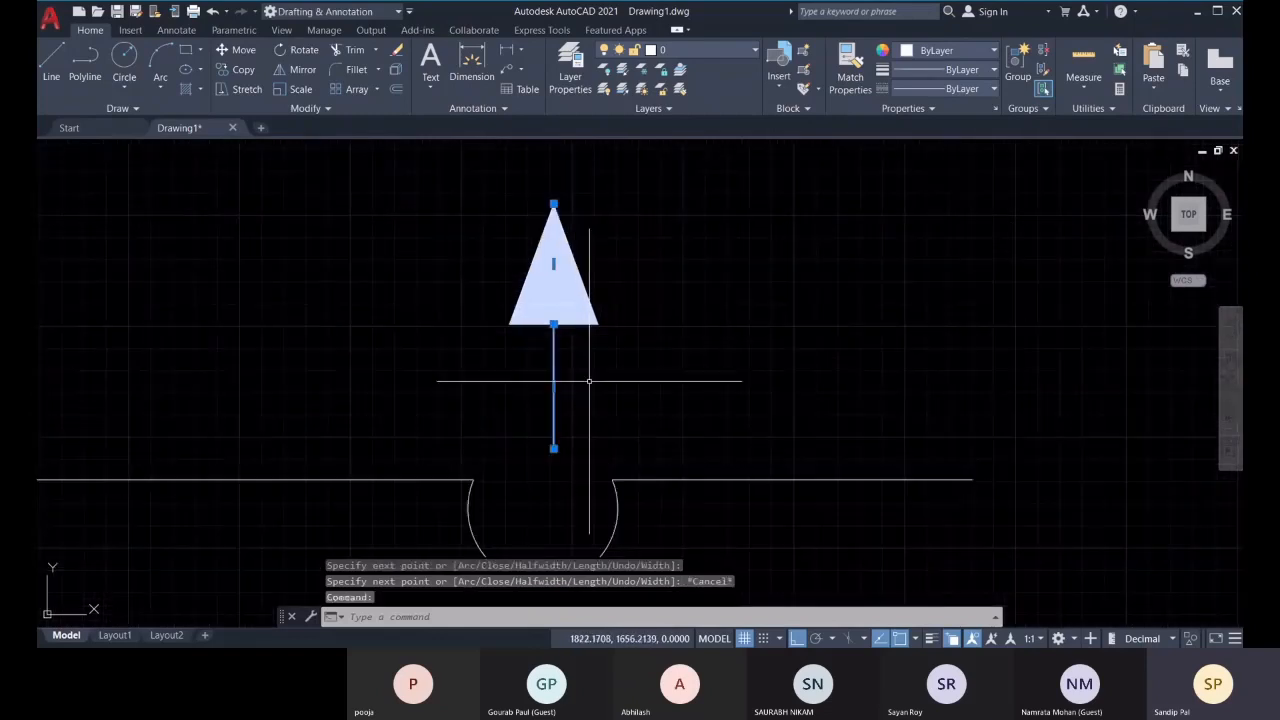
{"action": "key", "text": "Escape"}
{"action": "middle_click_drag", "start_coordinate": [572, 374], "coordinate": [565, 389]}
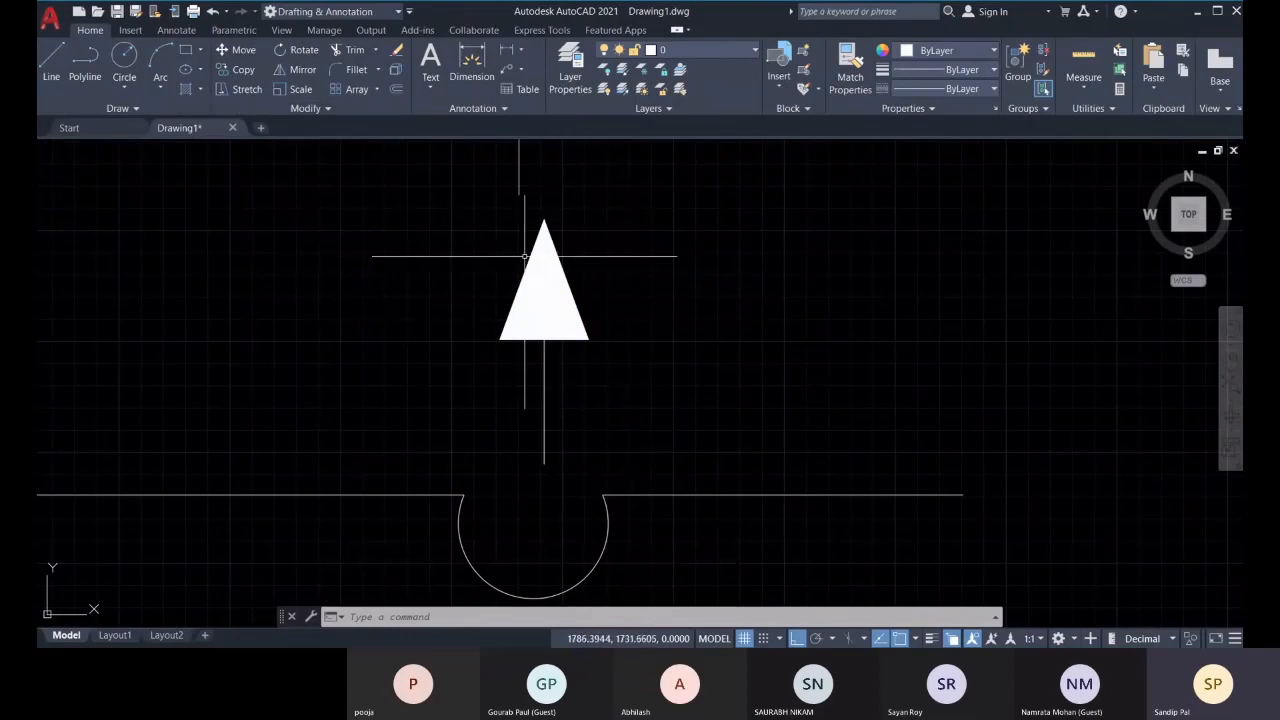
{"action": "middle_click_drag", "start_coordinate": [560, 383], "coordinate": [582, 395]}
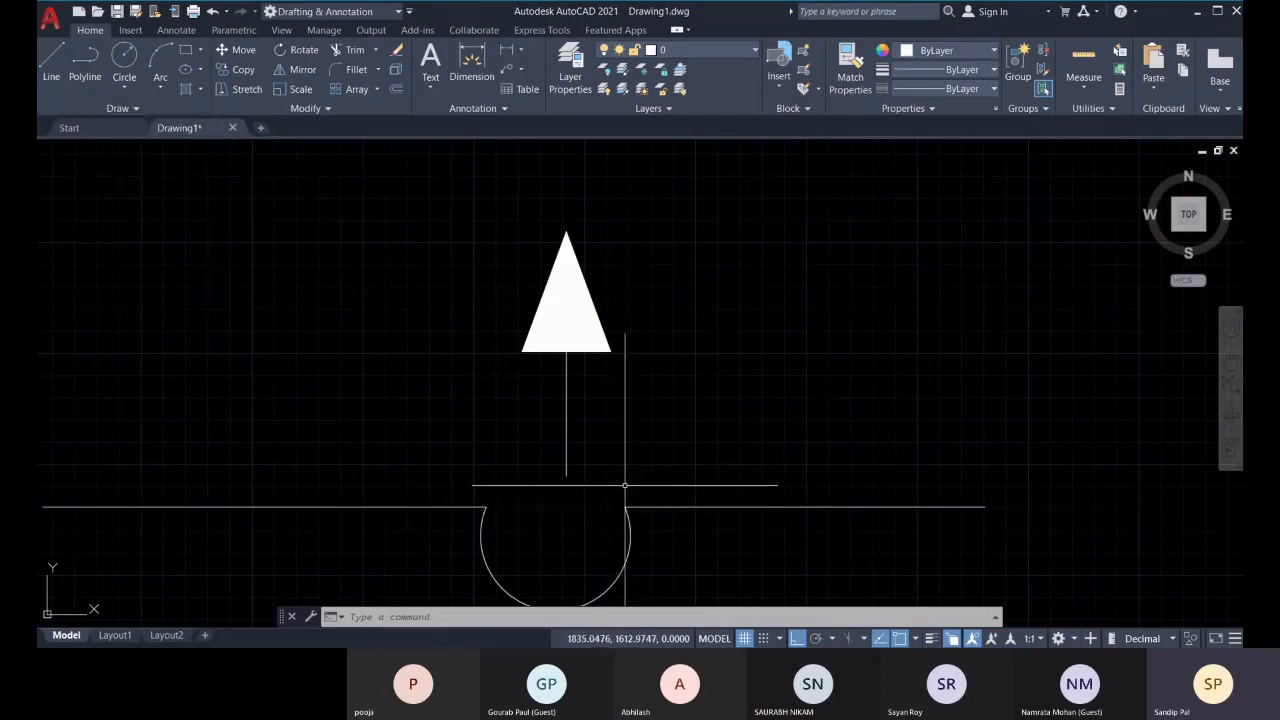
Select the arrow and the line-and-arc polyline together with a crossing window, and clear the selection
{"action": "scroll", "coordinate": [671, 465], "scroll_direction": "down", "scroll_amount": 3}
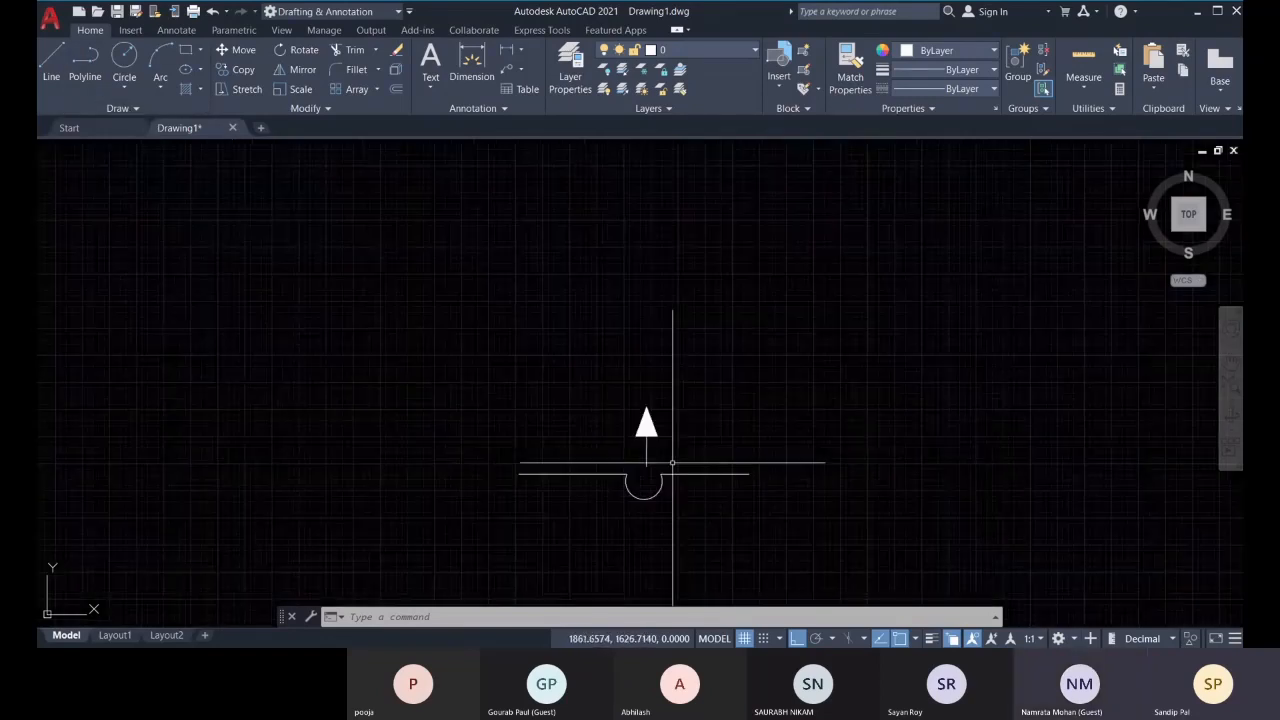
{"action": "left_click", "coordinate": [814, 549]}
{"action": "left_click", "coordinate": [442, 406]}
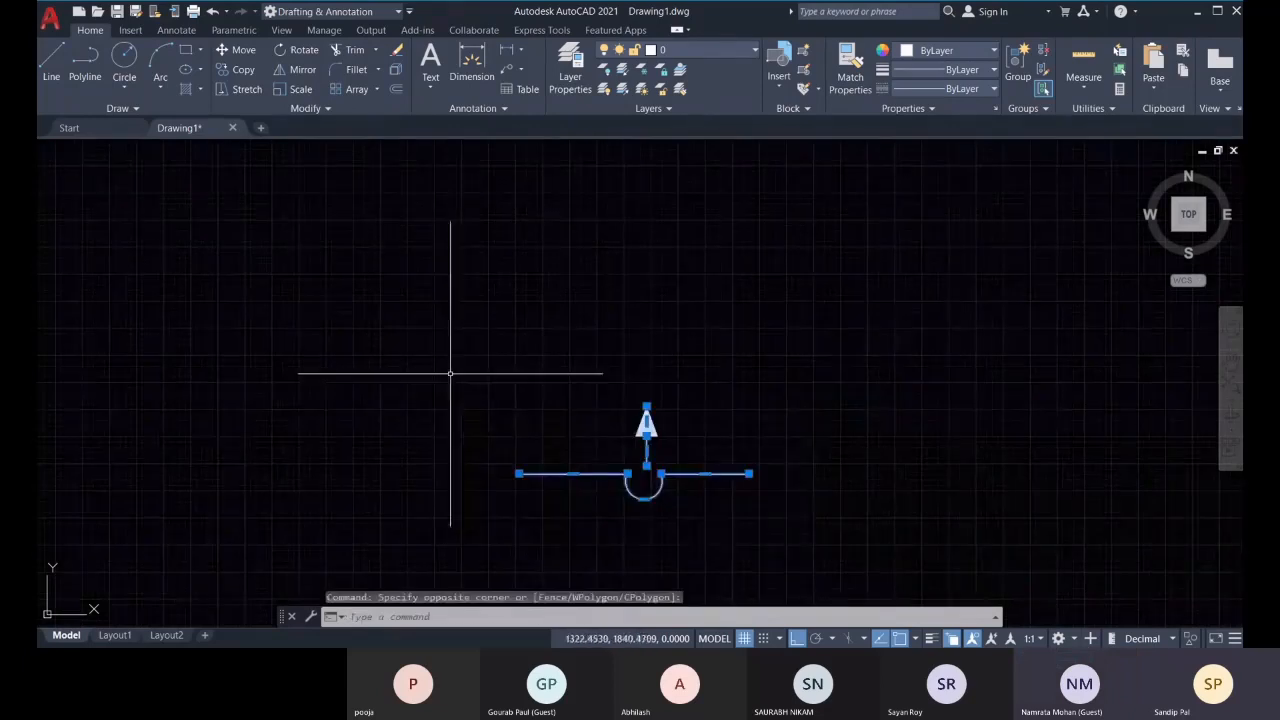
{"action": "key", "text": "Escape"}
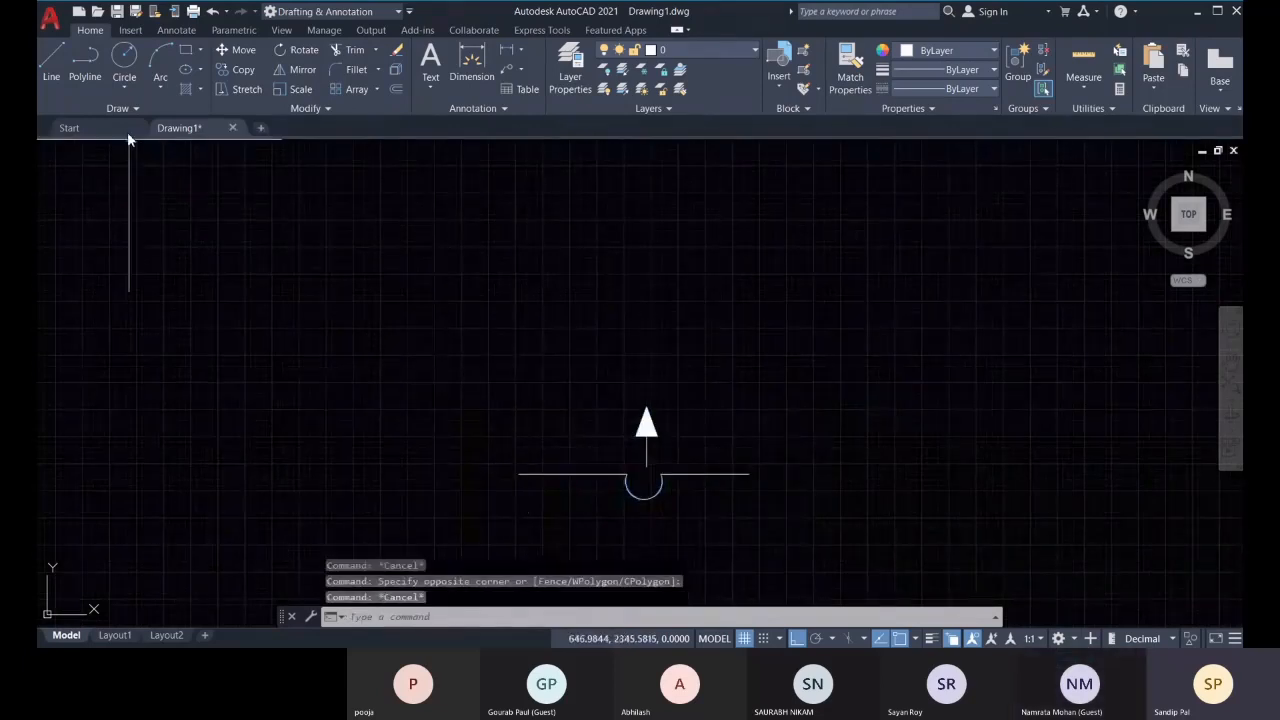
Start a polyline to the right of the existing shapes, level with the horizontal segments, with starting and ending half-width 5
{"action": "left_click", "coordinate": [104, 80]}
{"action": "middle_click_drag", "start_coordinate": [839, 483], "coordinate": [626, 476]}
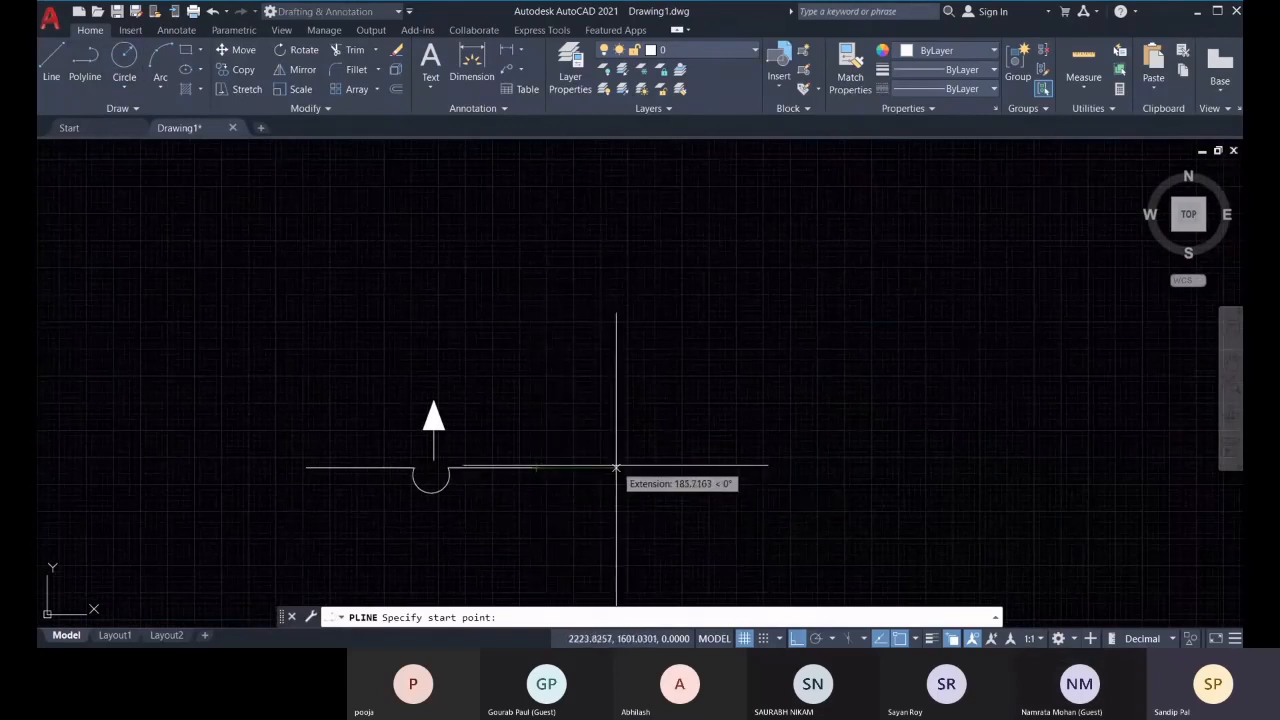
{"action": "left_click", "coordinate": [612, 466]}
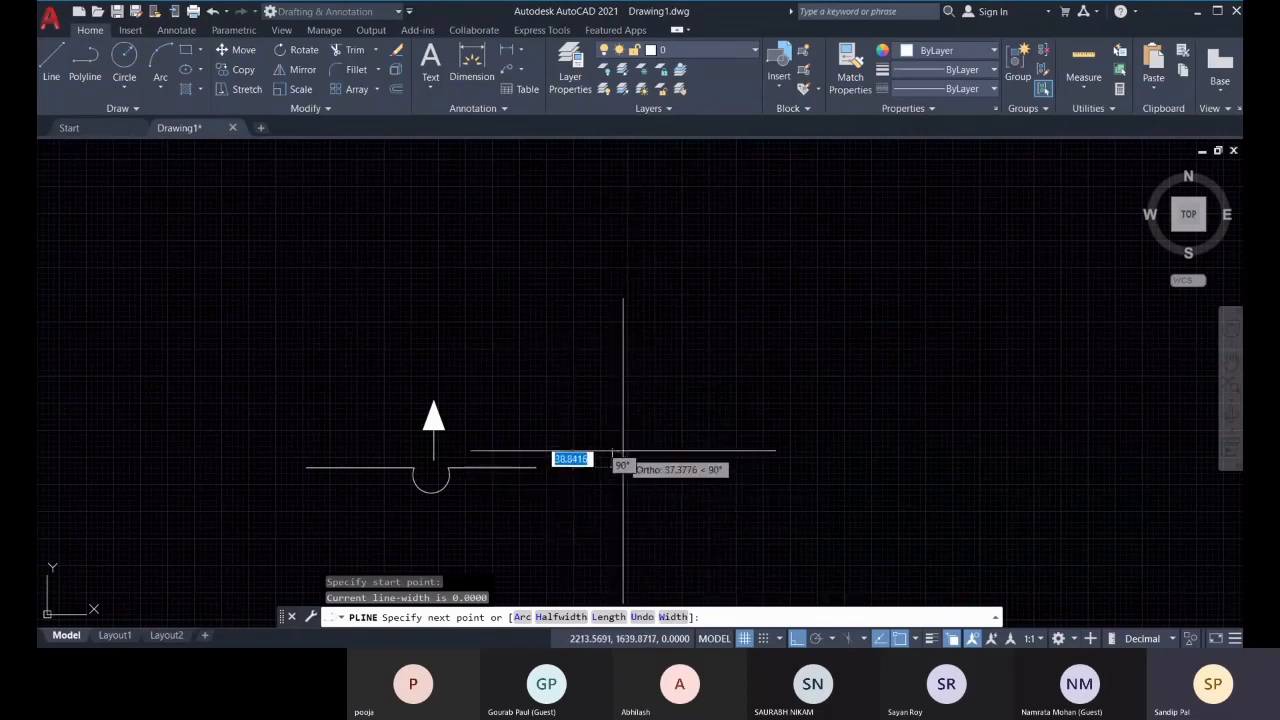
{"action": "scroll", "coordinate": [627, 456], "scroll_direction": "up", "scroll_amount": 3}
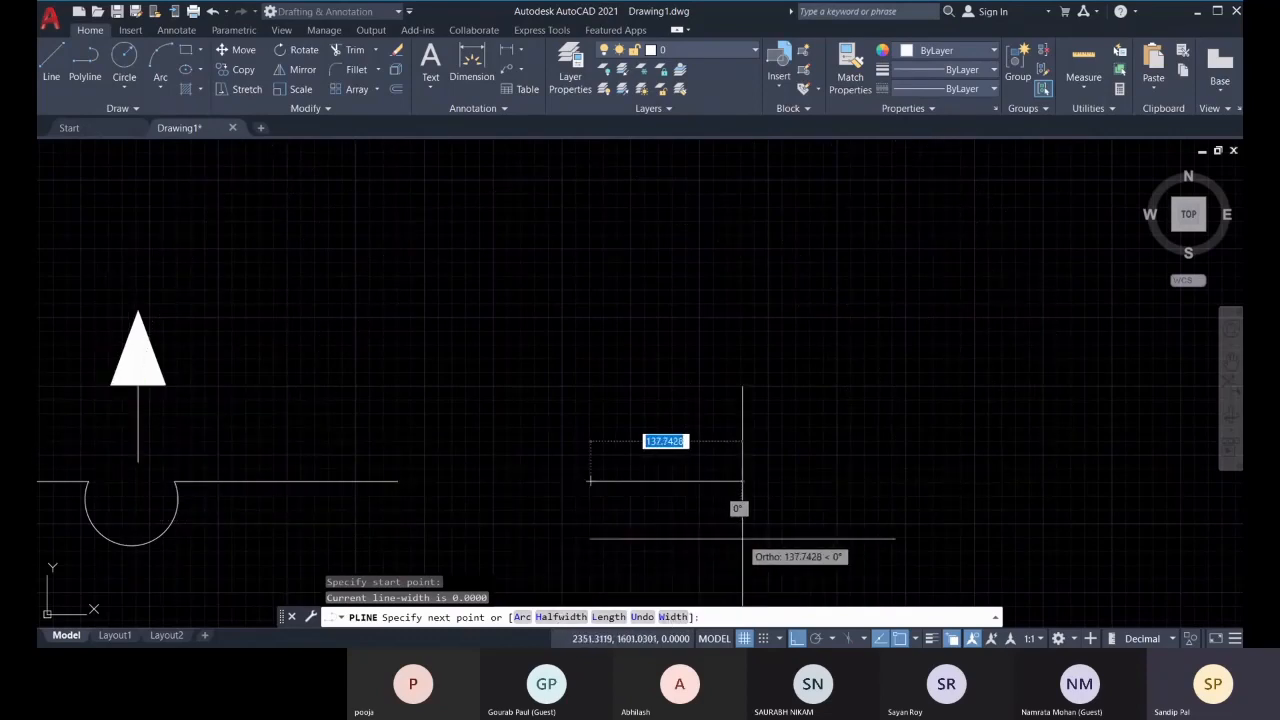
{"action": "type", "text": "h"}
{"action": "key", "text": "Return"}
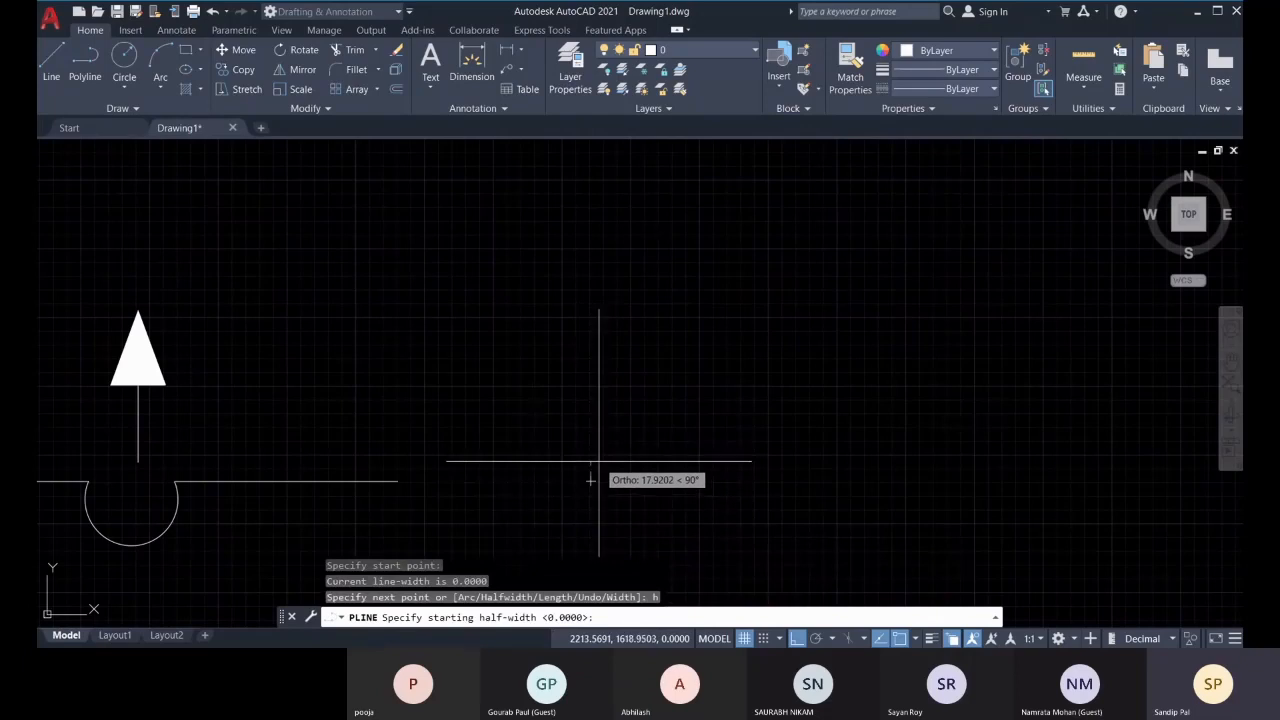
{"action": "type", "text": "5"}
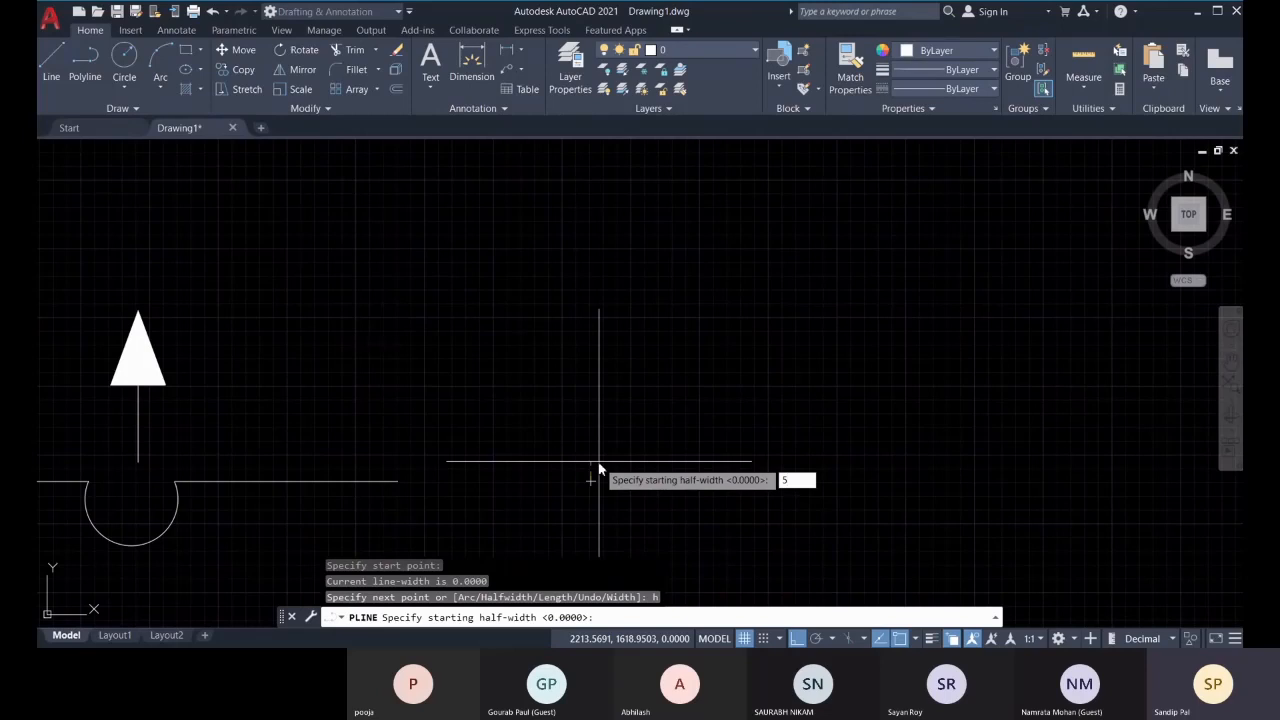
{"action": "key", "text": "Return"}
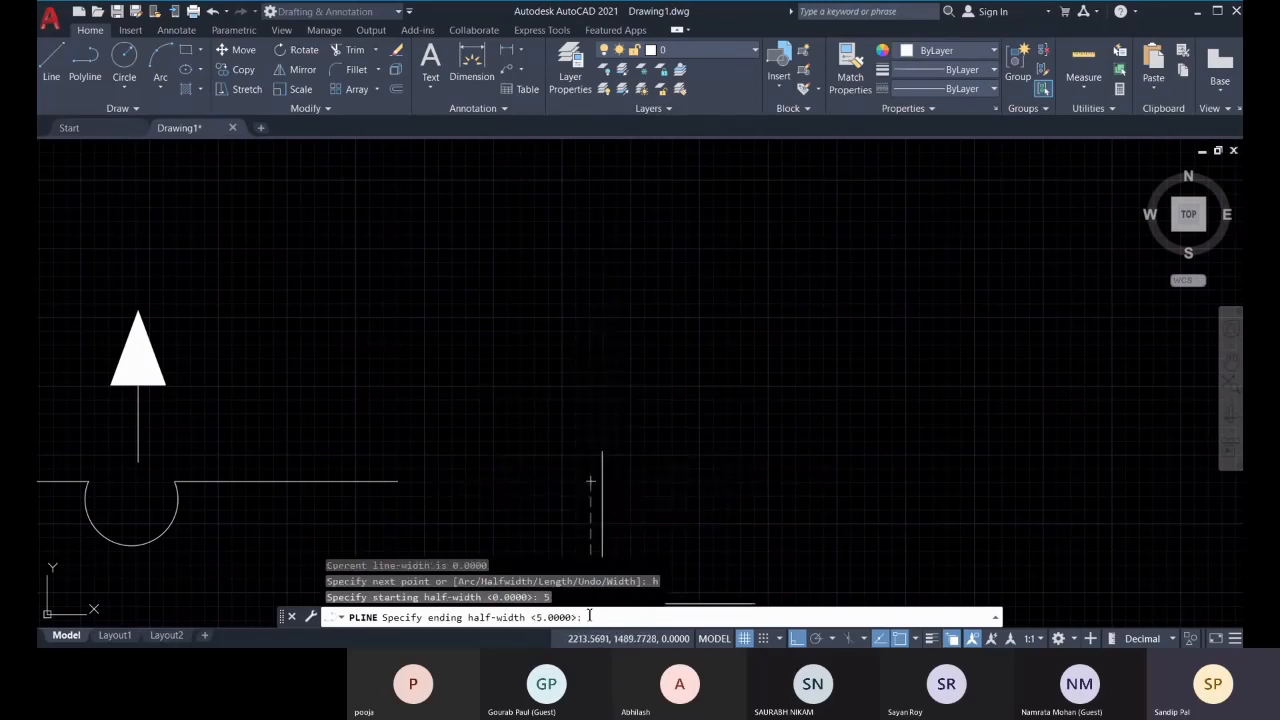
{"action": "key", "text": "Return"}
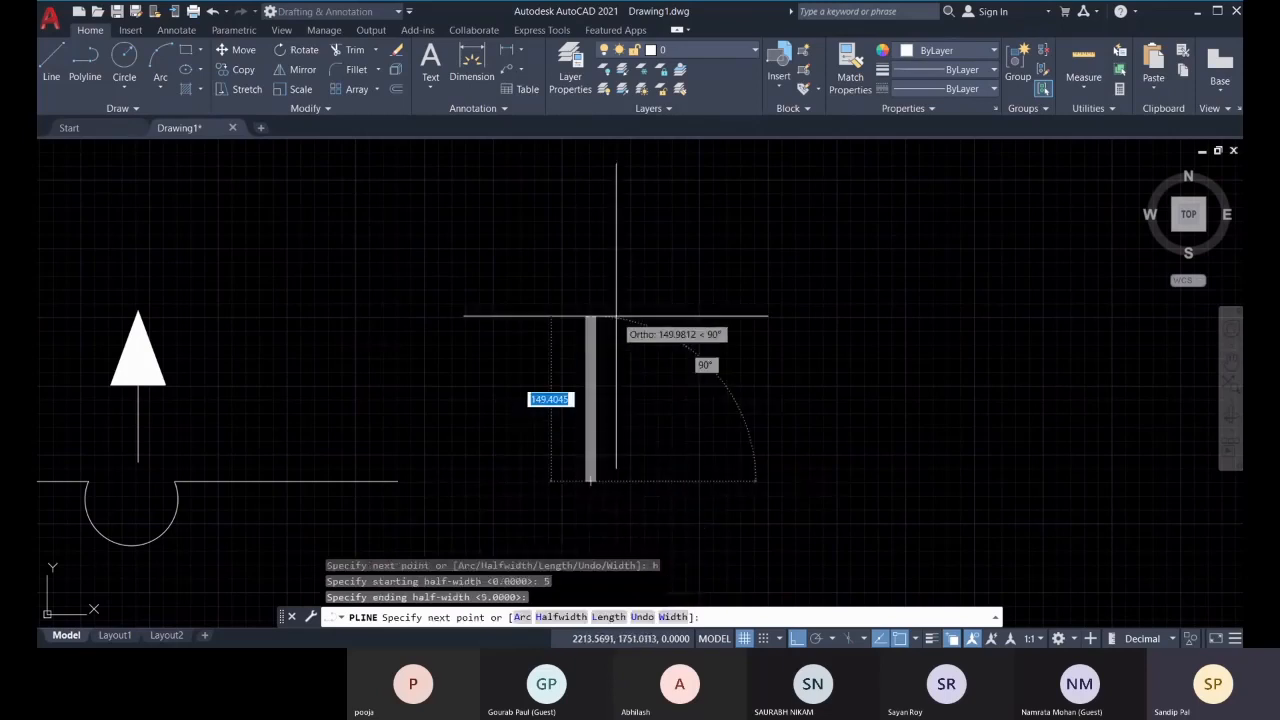
Draw the thick polyline's first segment vertically upward with a length of 150
{"action": "middle_click_drag", "start_coordinate": [628, 371], "coordinate": [613, 459]}
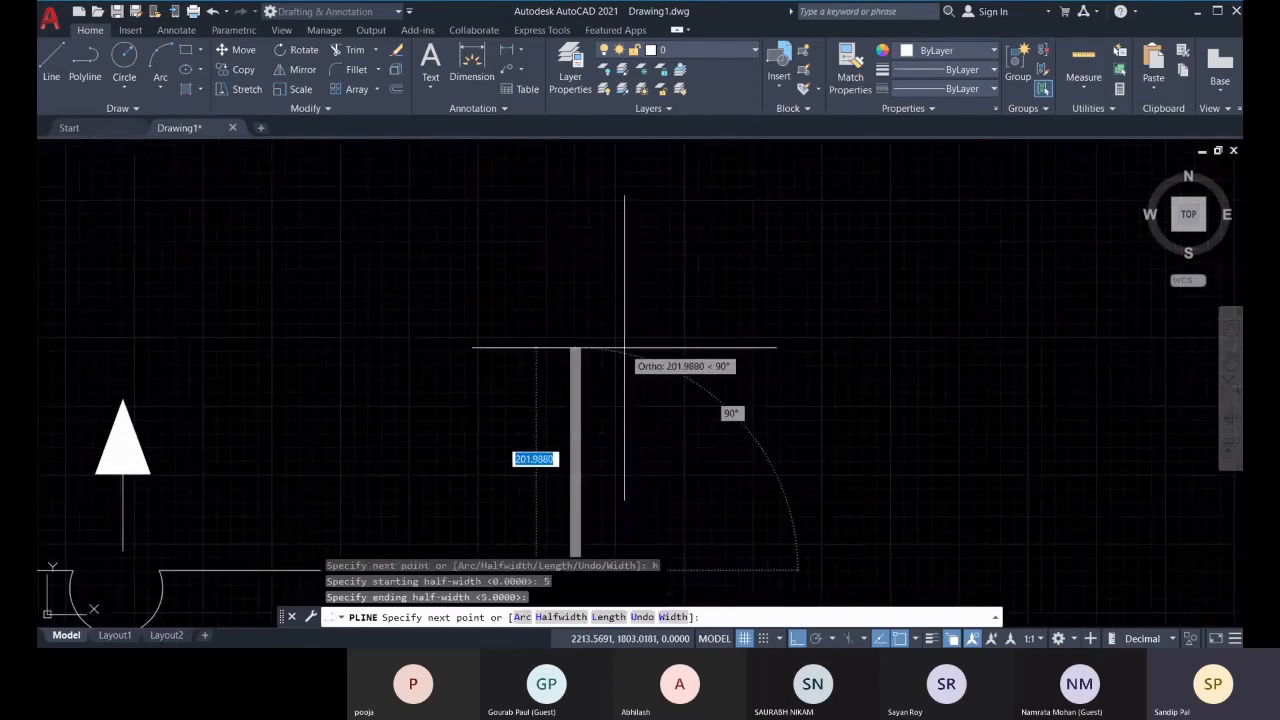
{"action": "middle_click_drag", "start_coordinate": [614, 491], "coordinate": [628, 415]}
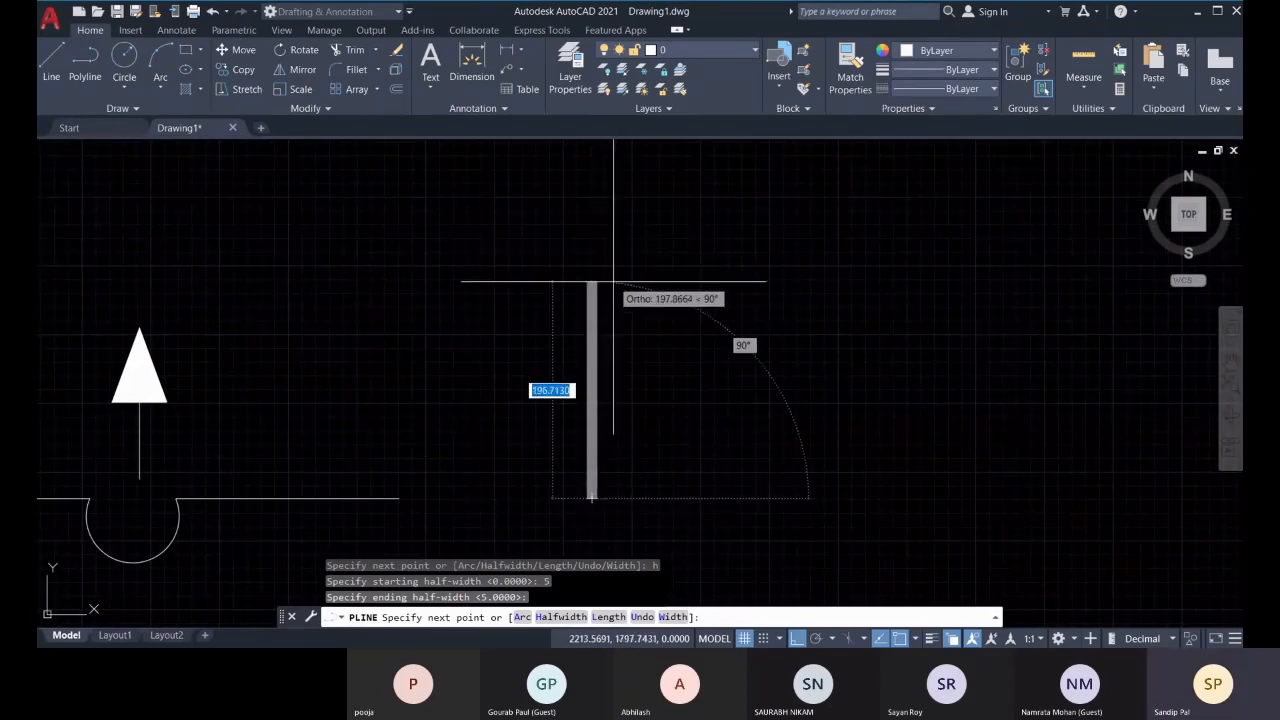
{"action": "type", "text": "150"}
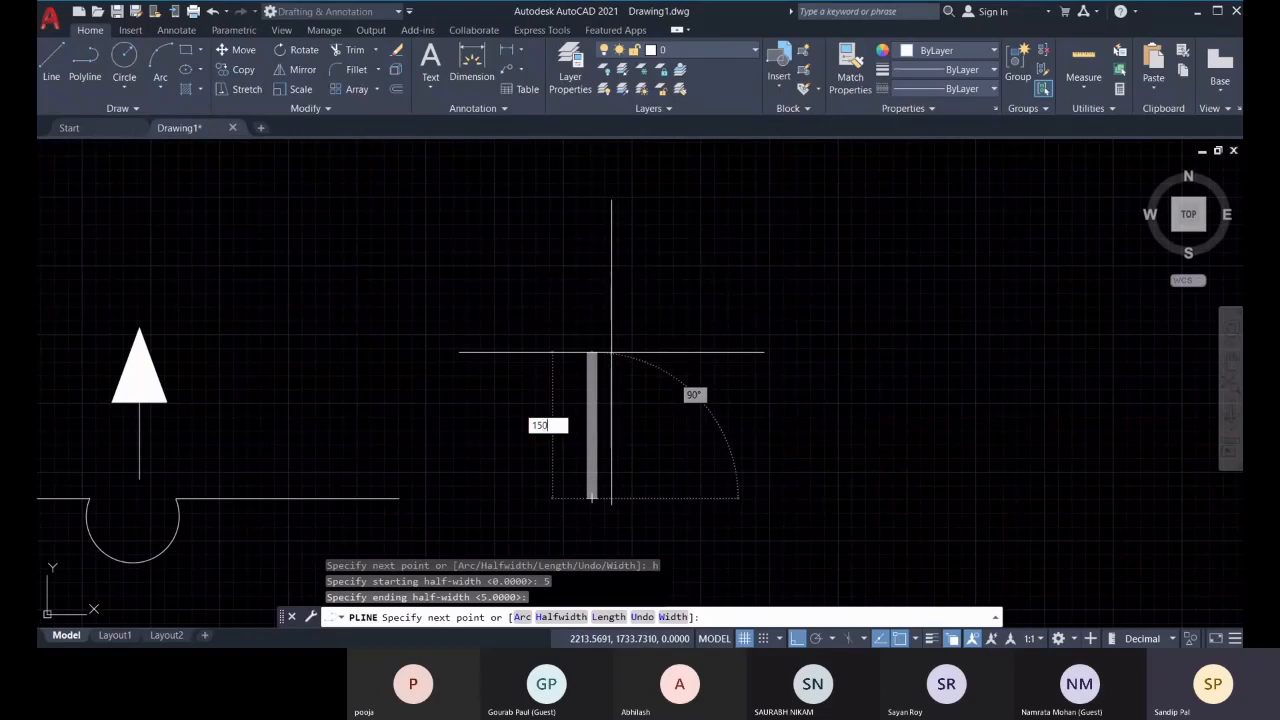
{"action": "key", "text": "Return"}
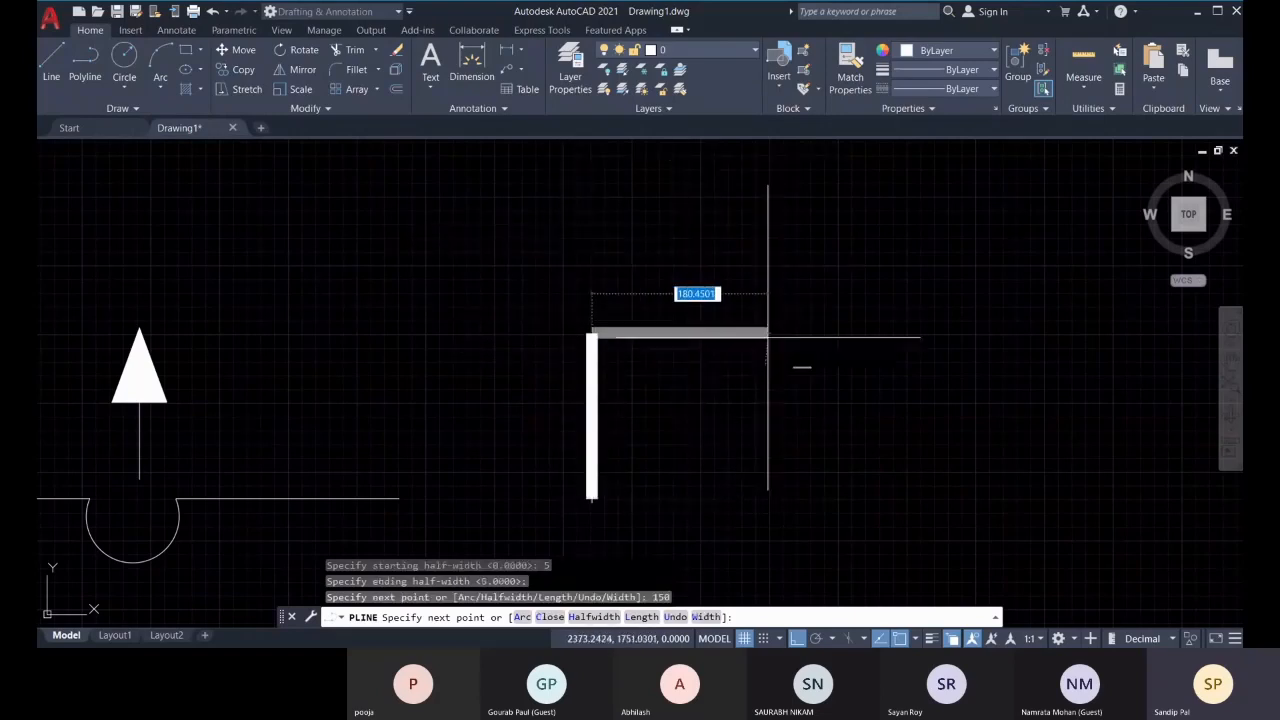
Finish the thick polyline with an arrowhead of starting width 50, ending width 0 and length 100 pointing vertically upward
{"action": "type", "text": "w"}
{"action": "key", "text": "Return"}
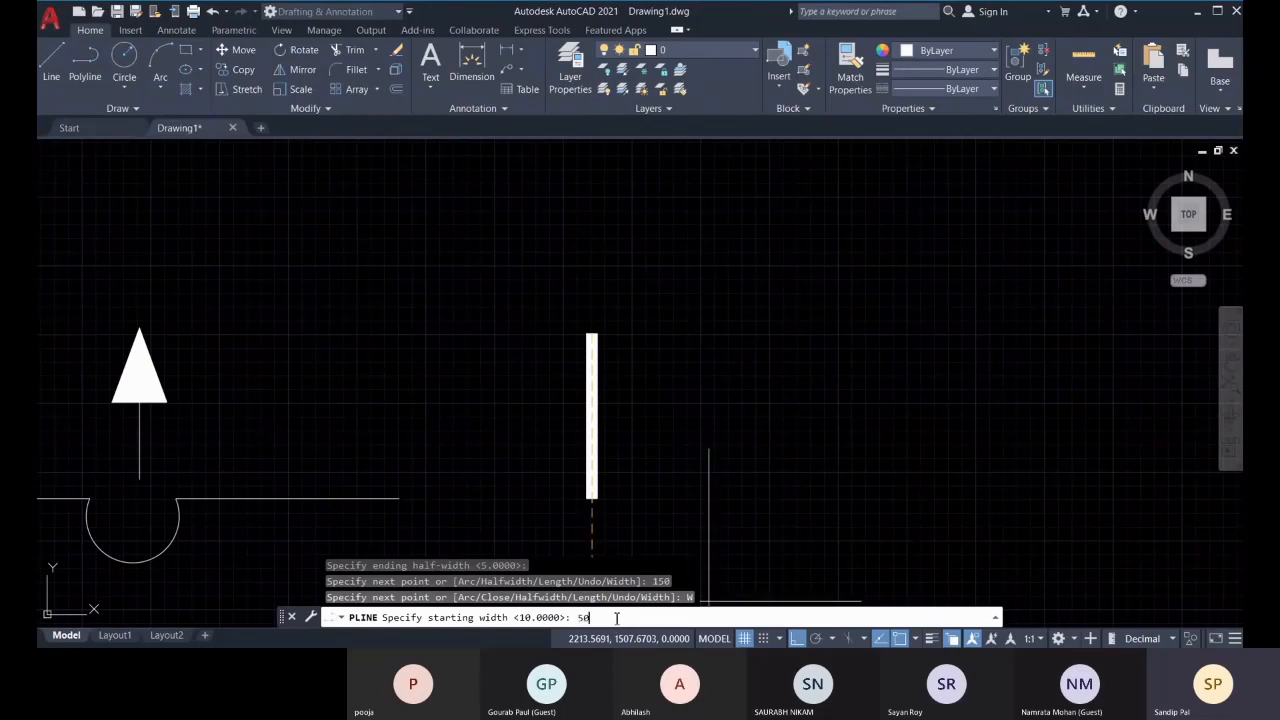
{"action": "key", "text": "Return"}
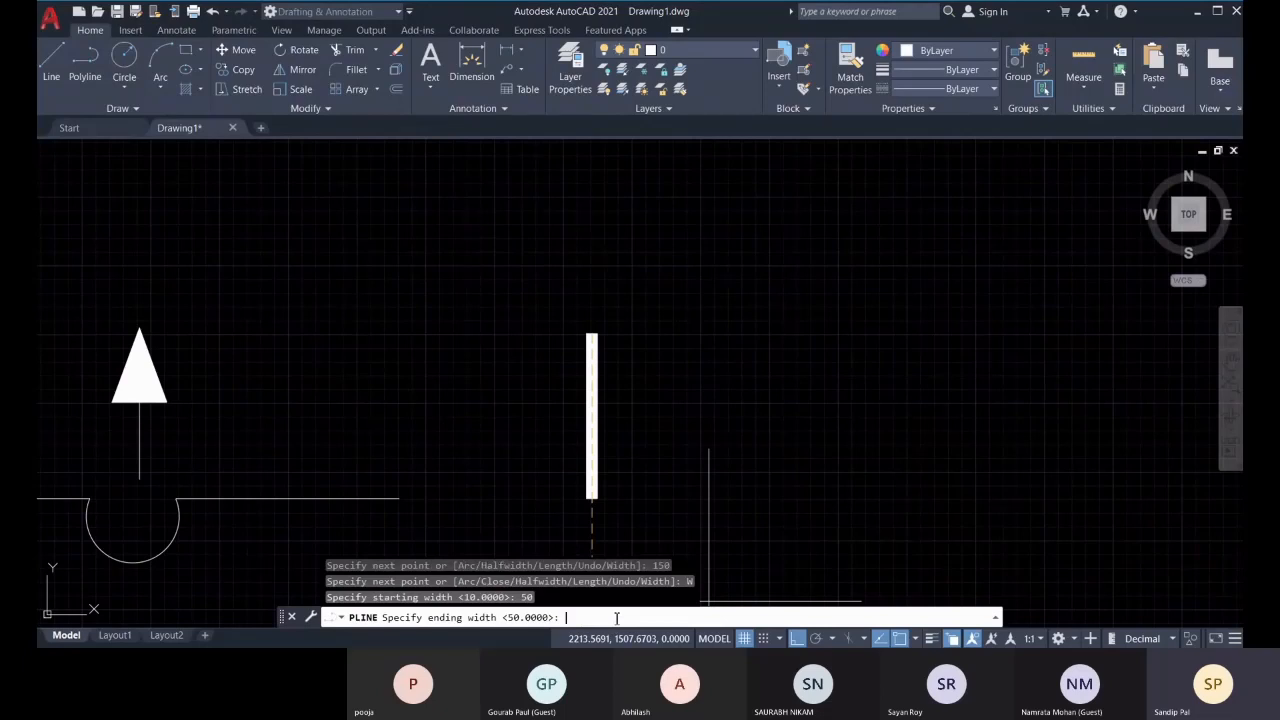
{"action": "key", "text": "Return"}
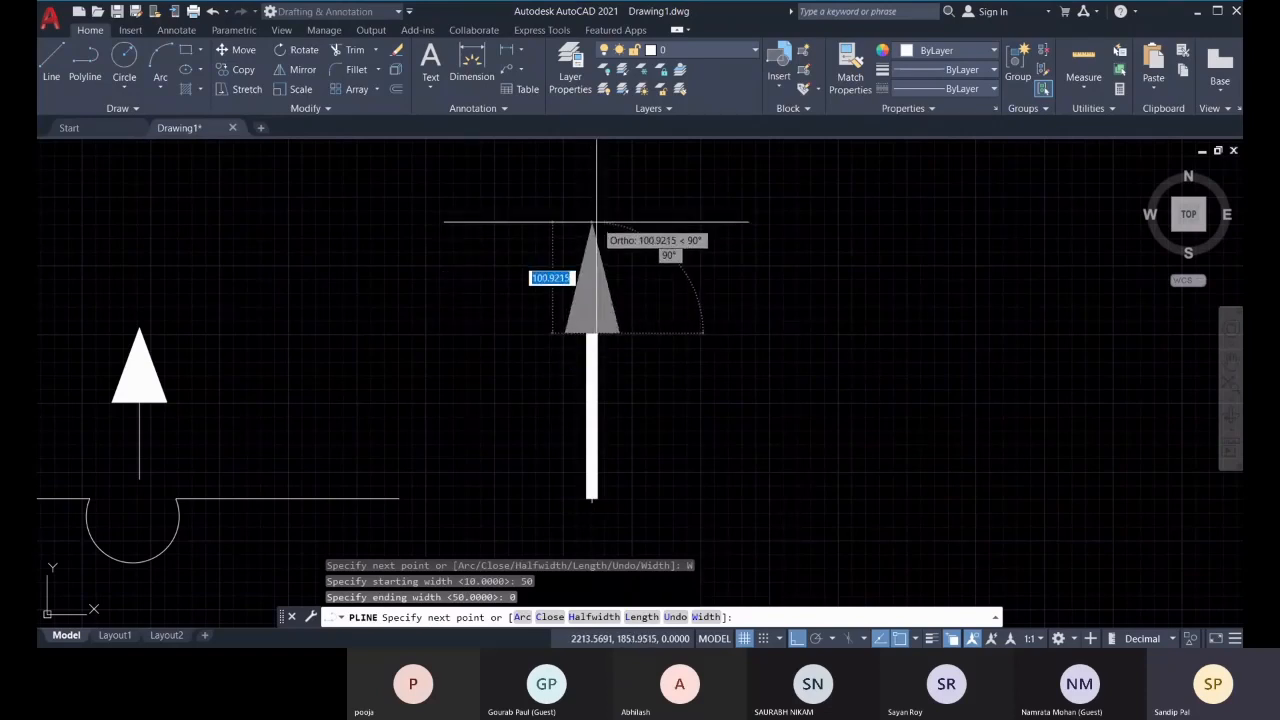
{"action": "type", "text": "1"}
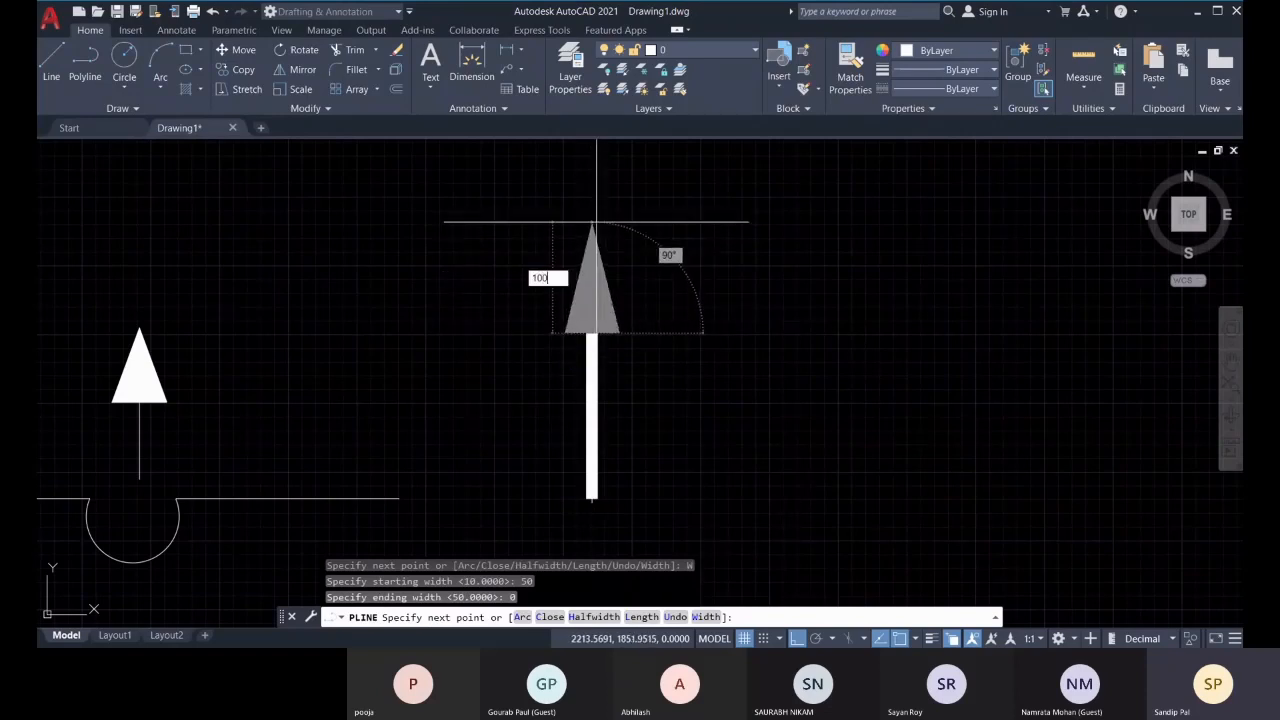
{"action": "type", "text": "00"}
{"action": "key", "text": "Return"}
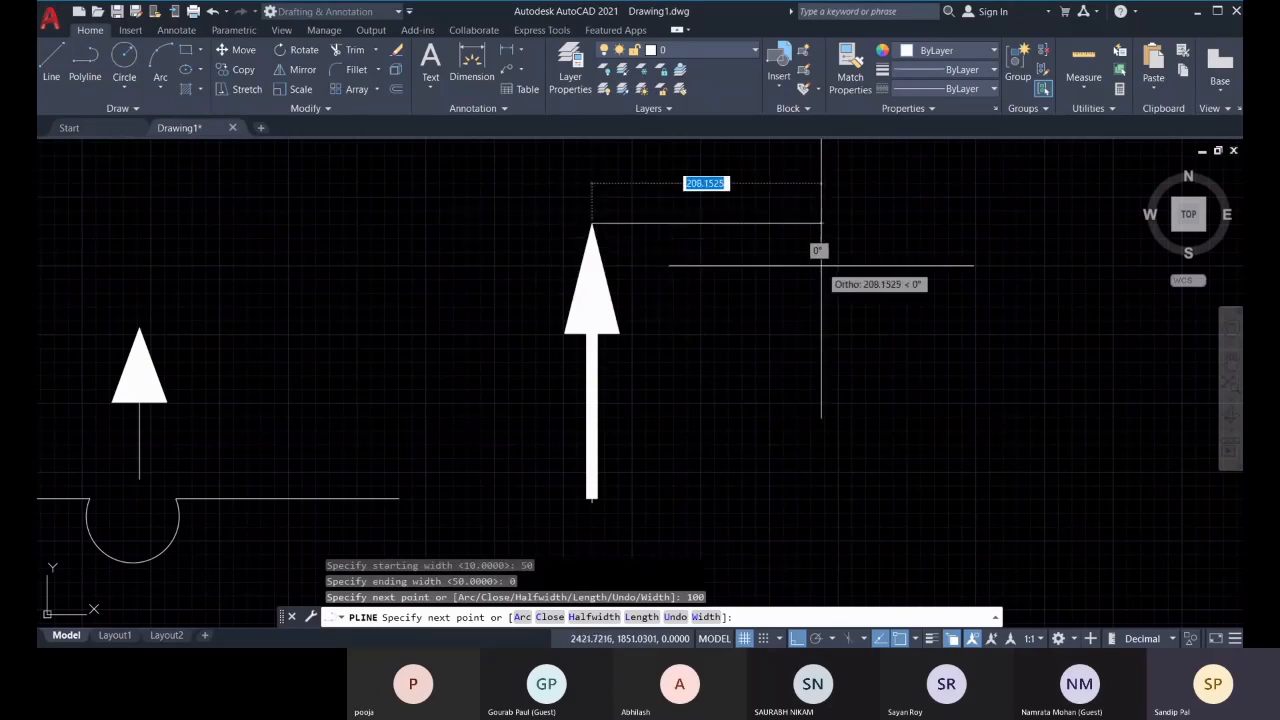
{"action": "key", "text": "Escape"}
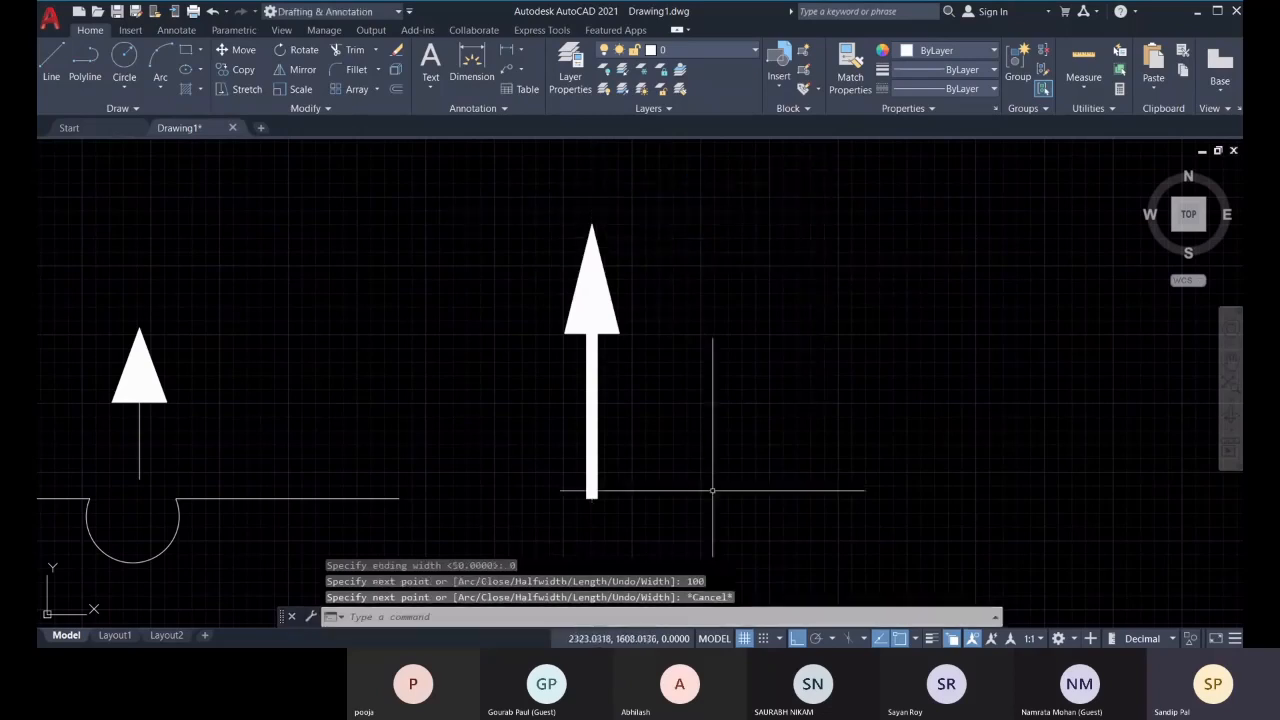
Select the whole thick arrow with a crossing window to check that it is one object, and clear the selection
{"action": "left_click", "coordinate": [687, 517]}
{"action": "left_click", "coordinate": [549, 209]}
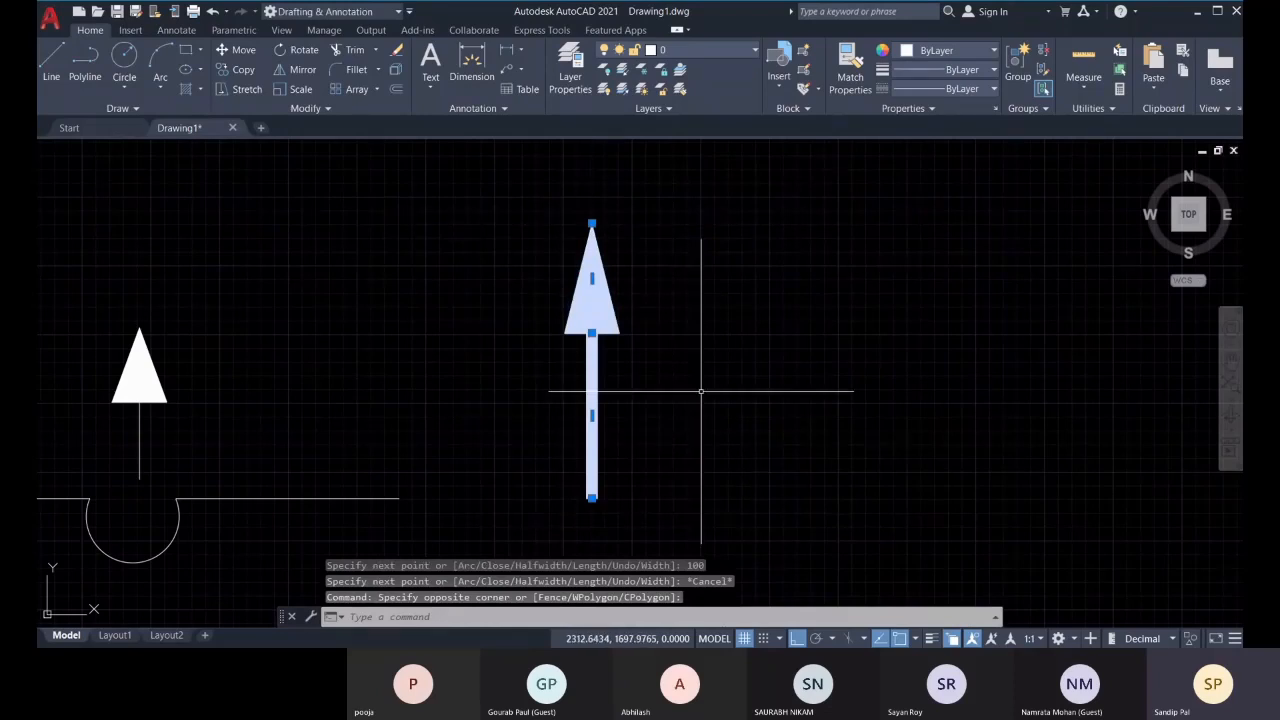
{"action": "key", "text": "Escape"}
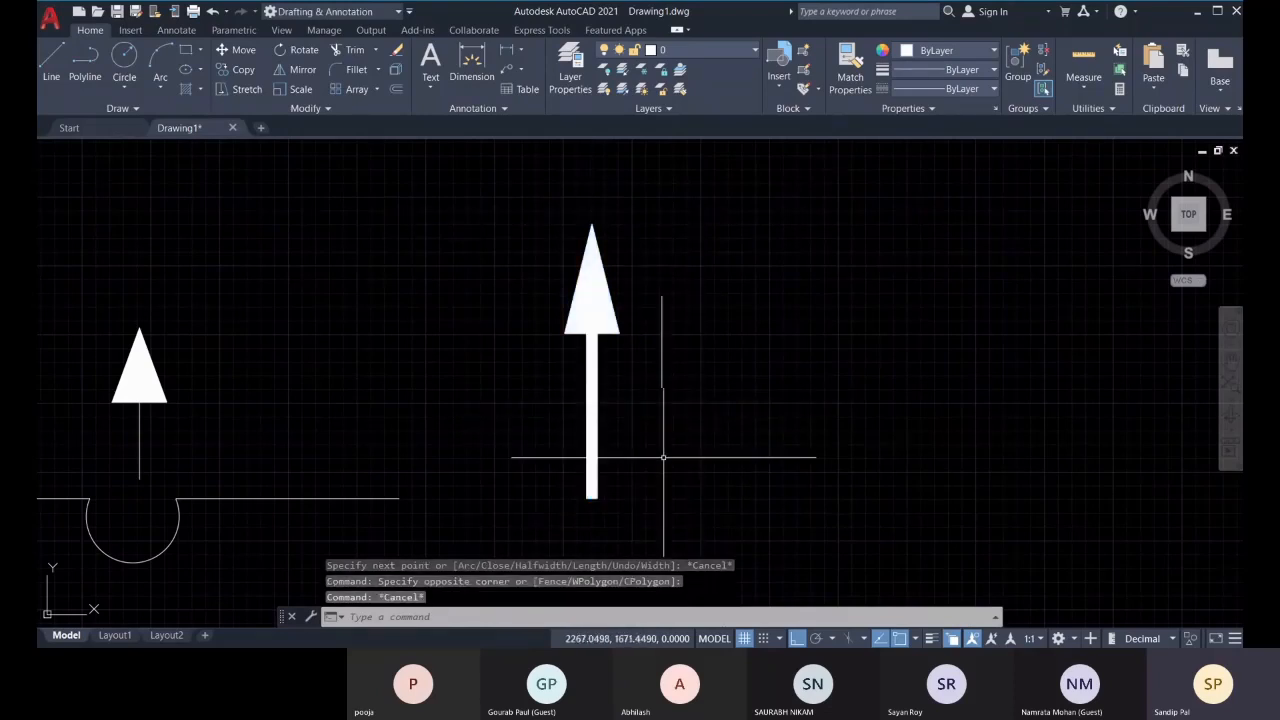
{"action": "scroll", "coordinate": [637, 492], "scroll_direction": "down", "scroll_amount": 2}
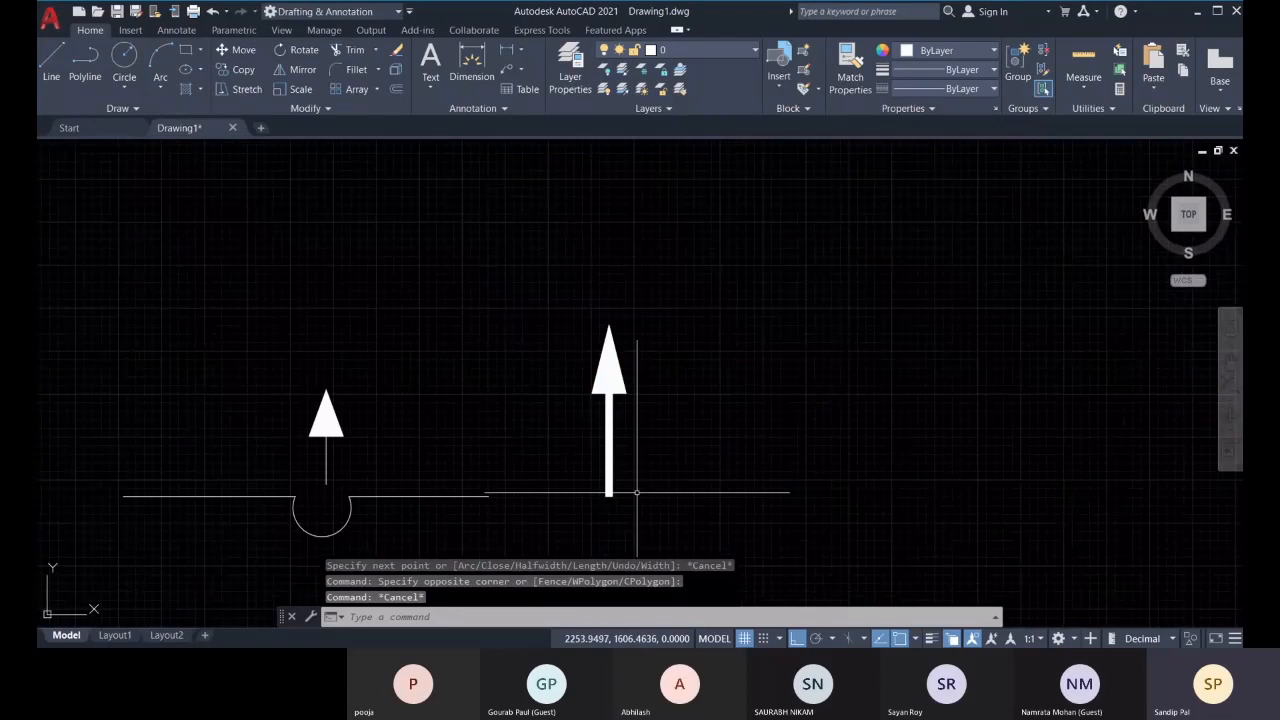
{"action": "left_click", "coordinate": [651, 514]}
{"action": "left_click", "coordinate": [512, 290]}
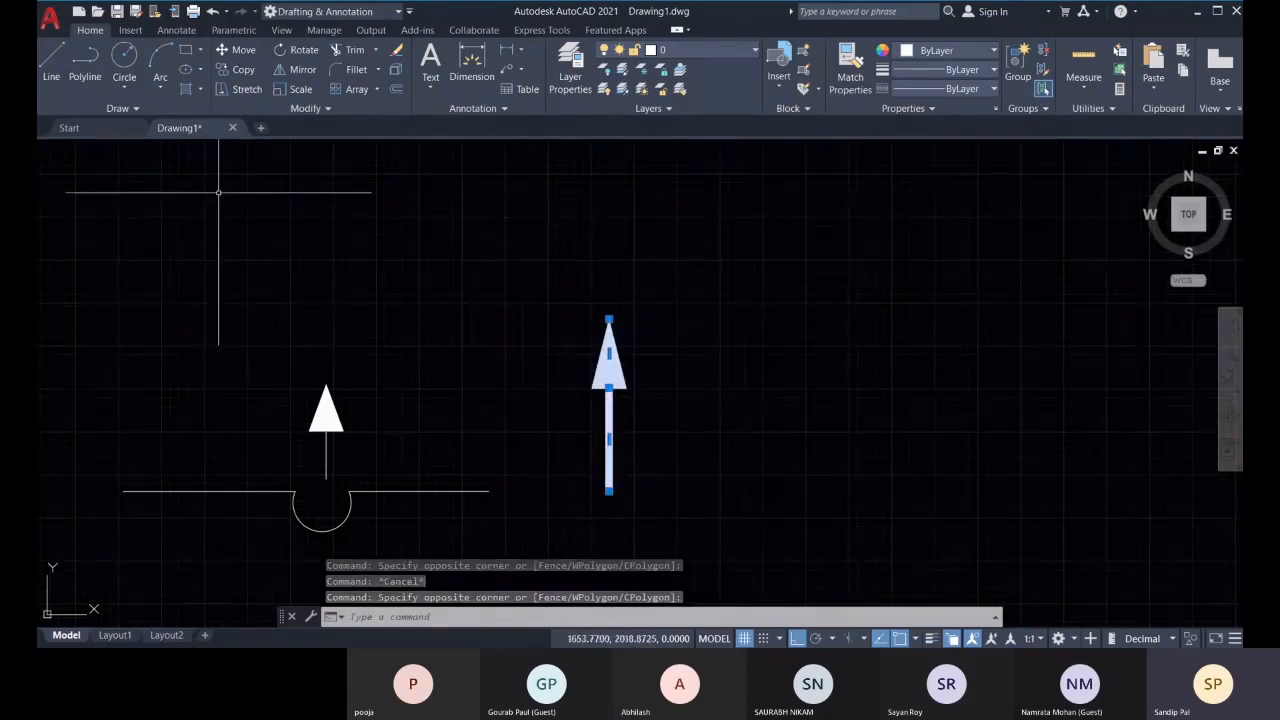
{"action": "left_click", "coordinate": [292, 50]}
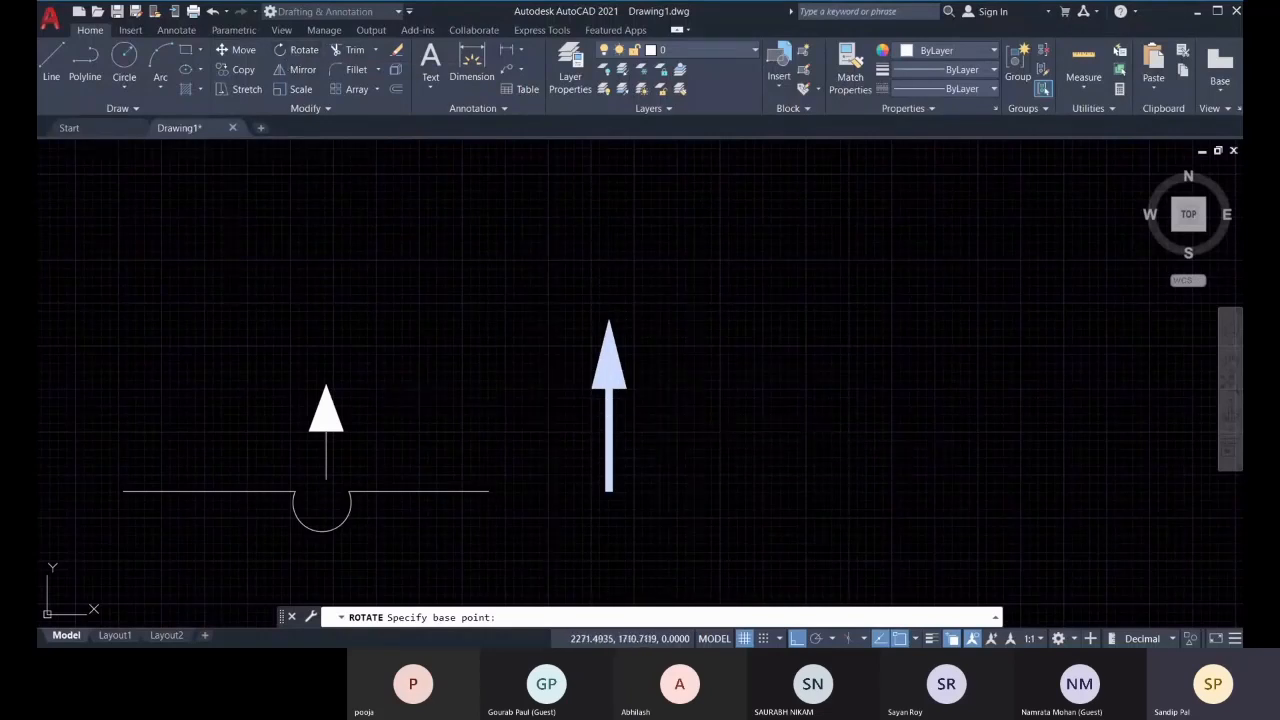
{"action": "key", "text": "Escape"}
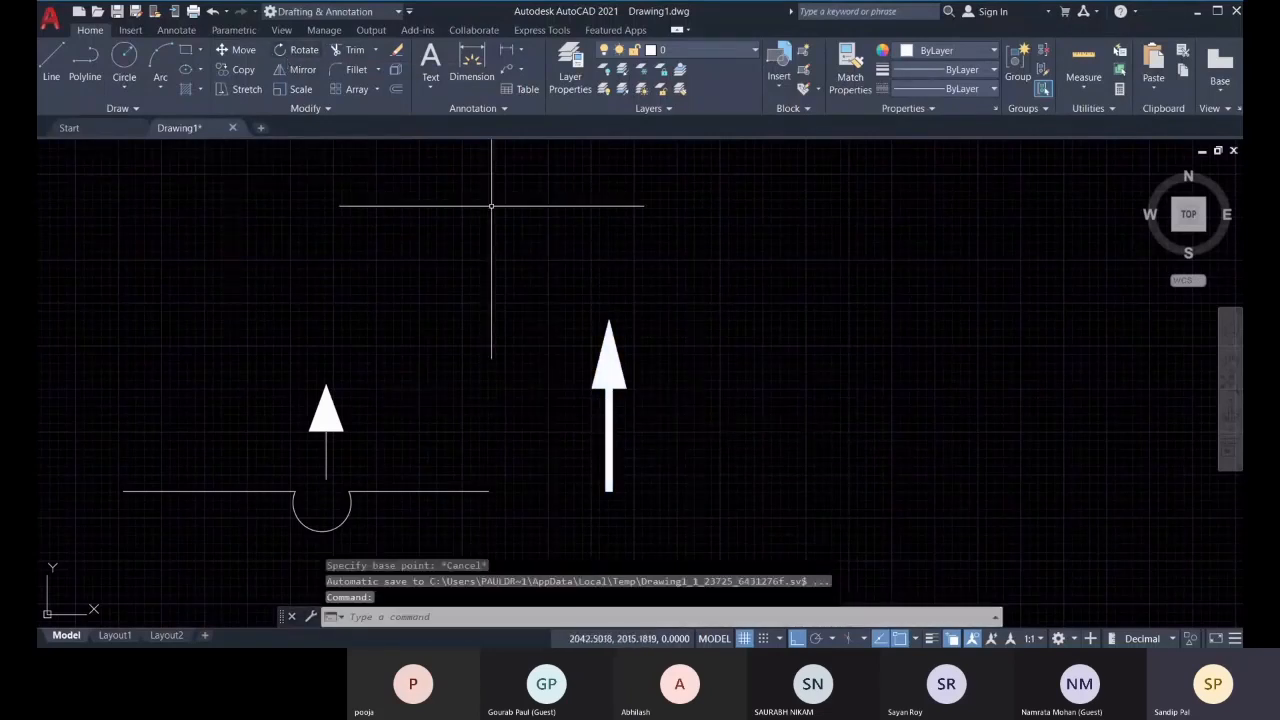
{"action": "left_click", "coordinate": [298, 50]}
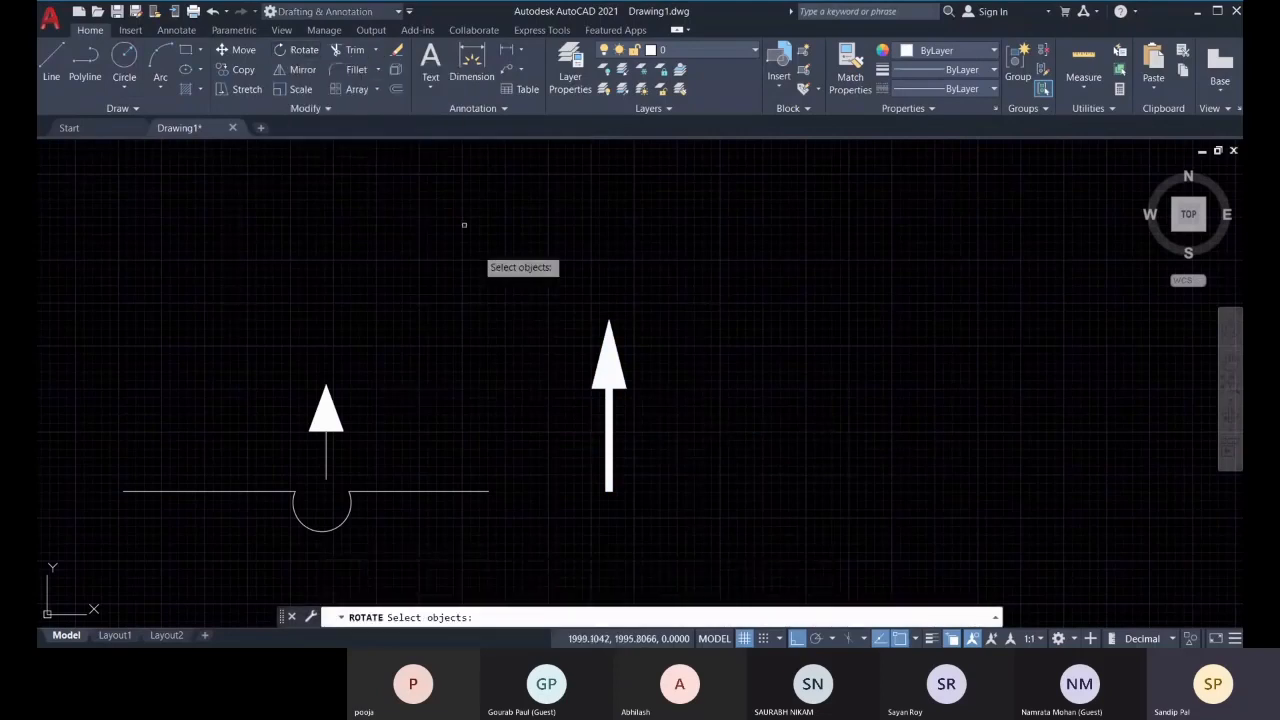
{"action": "key", "text": "Escape"}
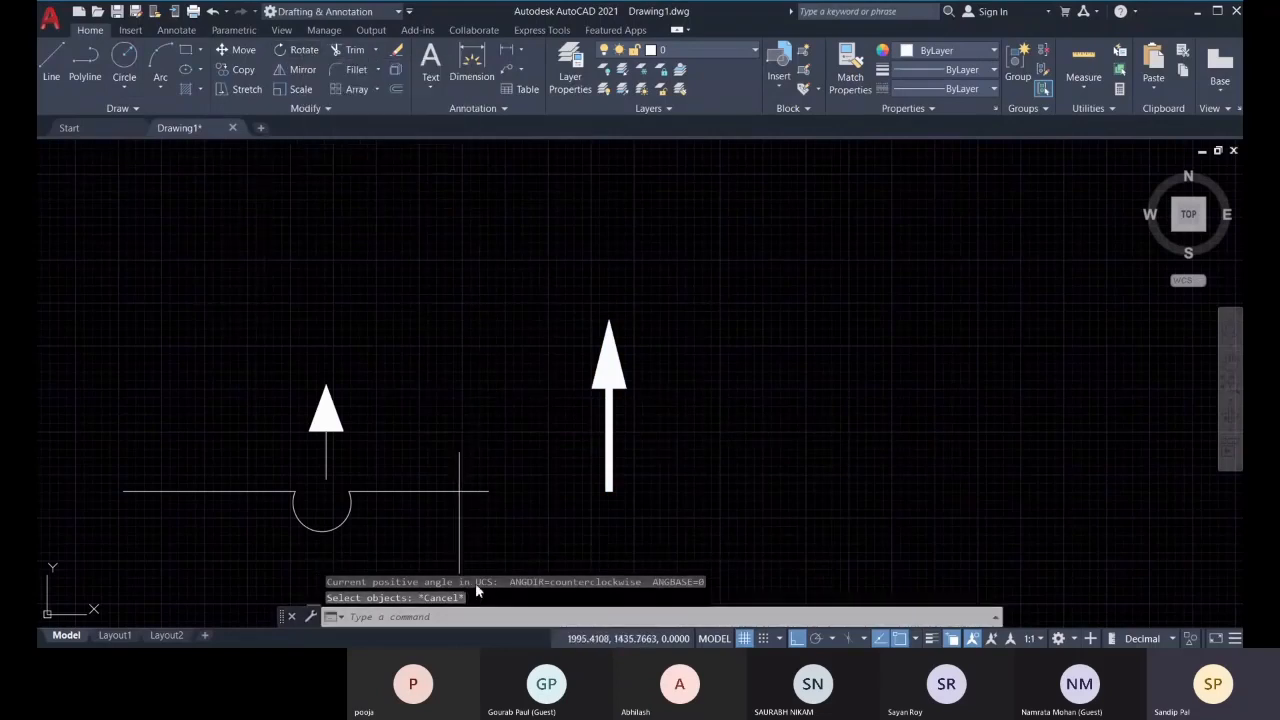
{"action": "type", "text": "ro"}
{"action": "key", "text": "Return"}
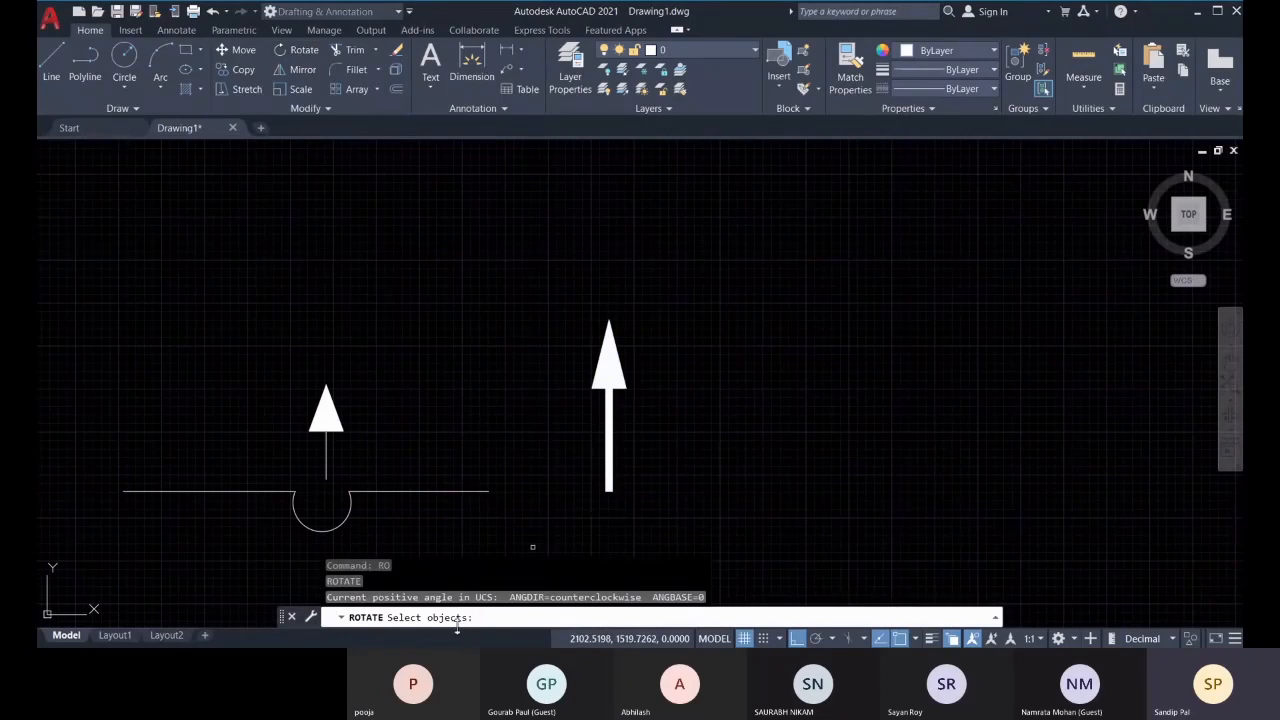
{"action": "left_click", "coordinate": [609, 478]}
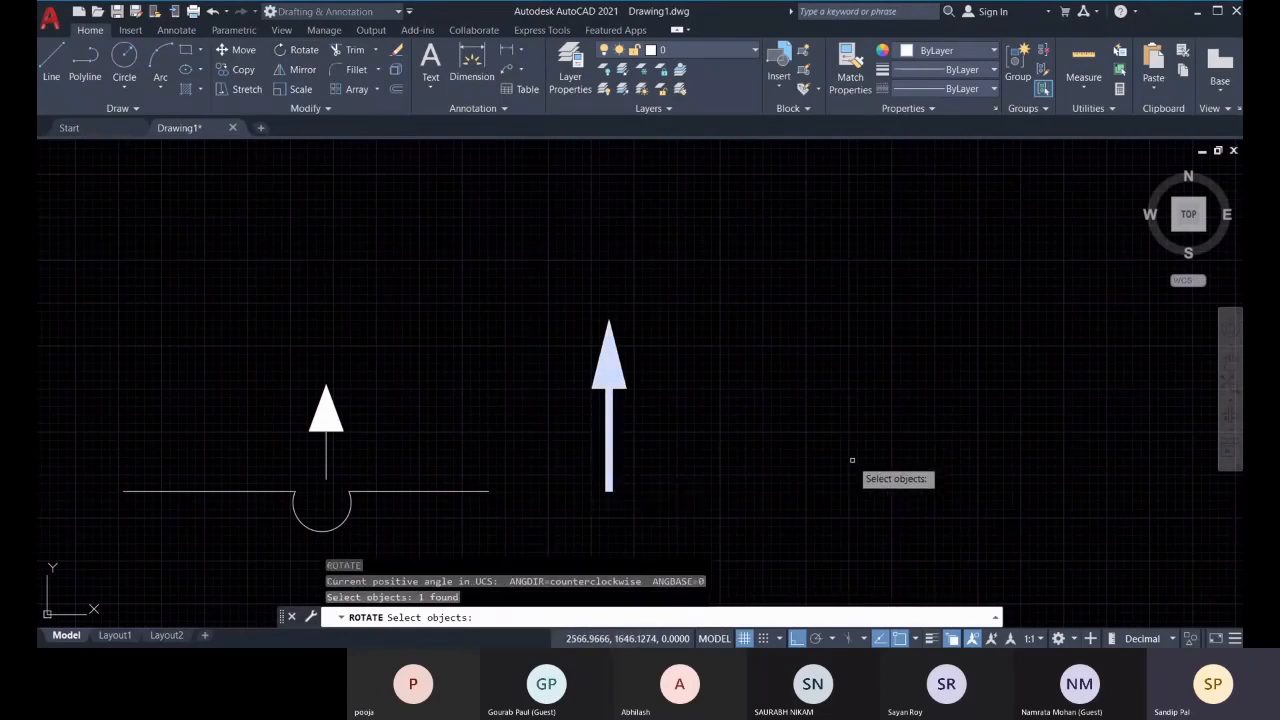
{"action": "key", "text": "Return"}
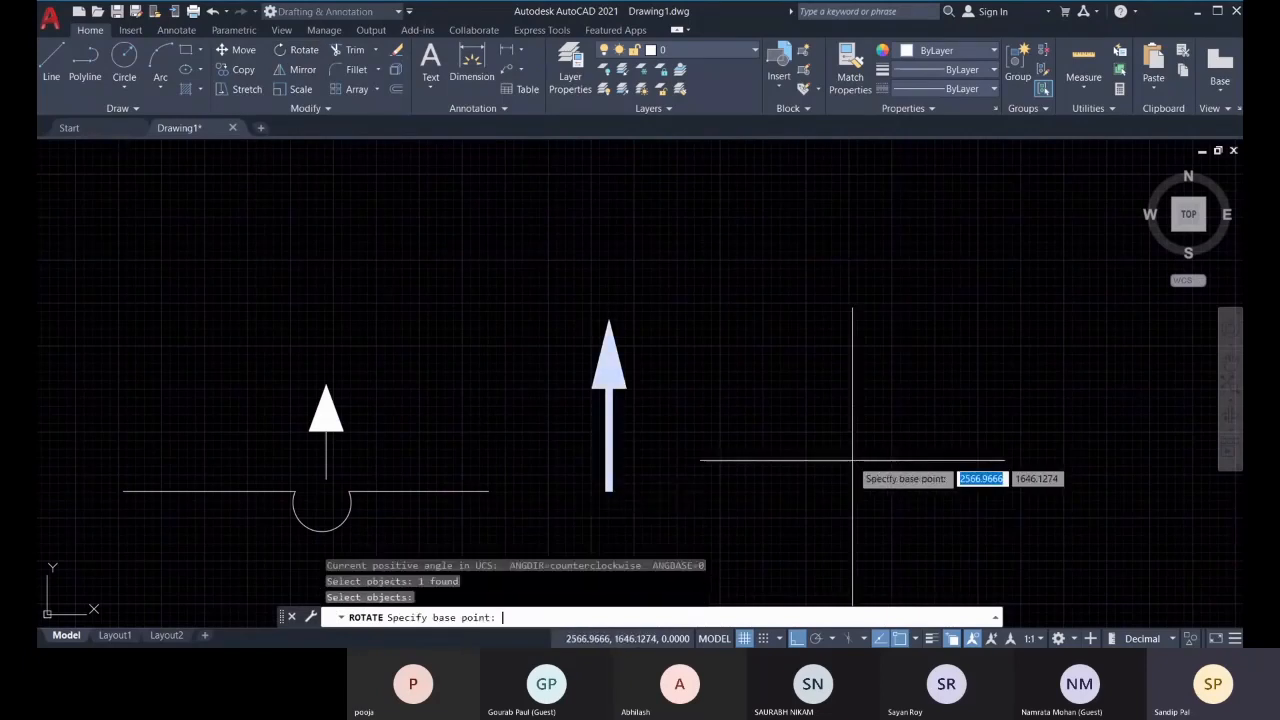
{"action": "key", "text": "Escape"}
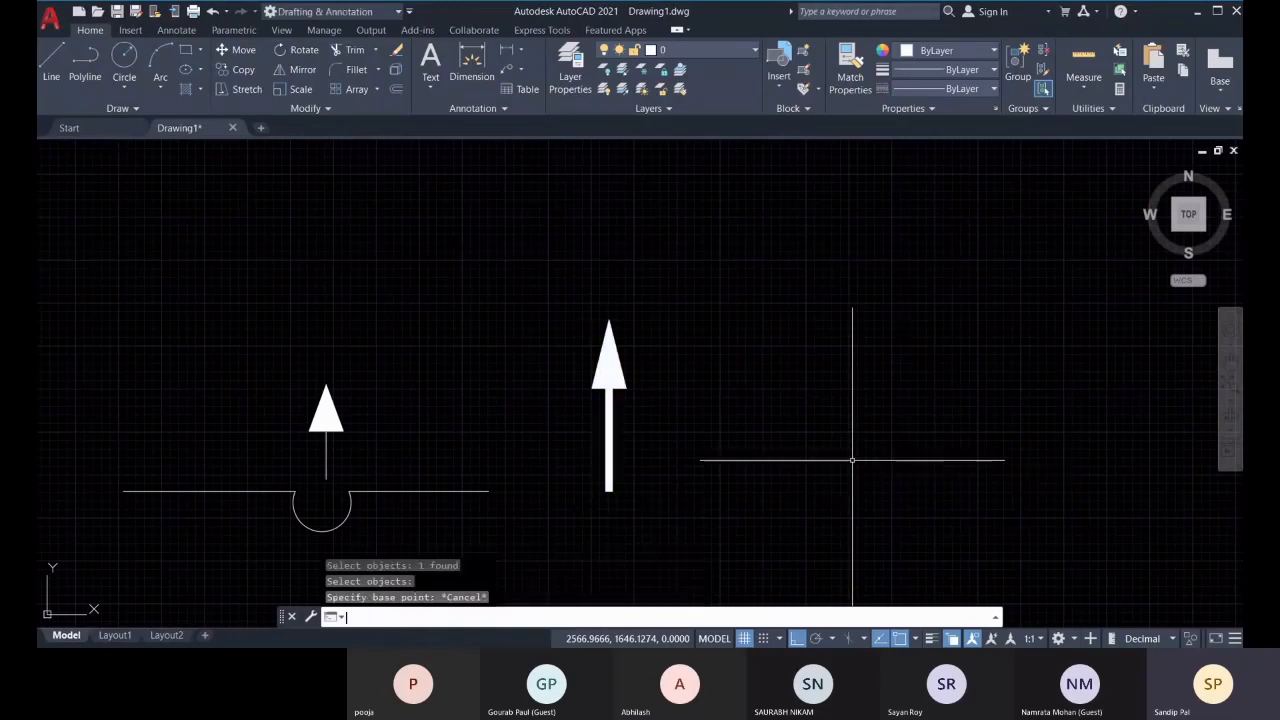
Rotate the thick arrow by 35 degrees about the bottom end of its shaft
{"action": "left_click", "coordinate": [719, 547]}
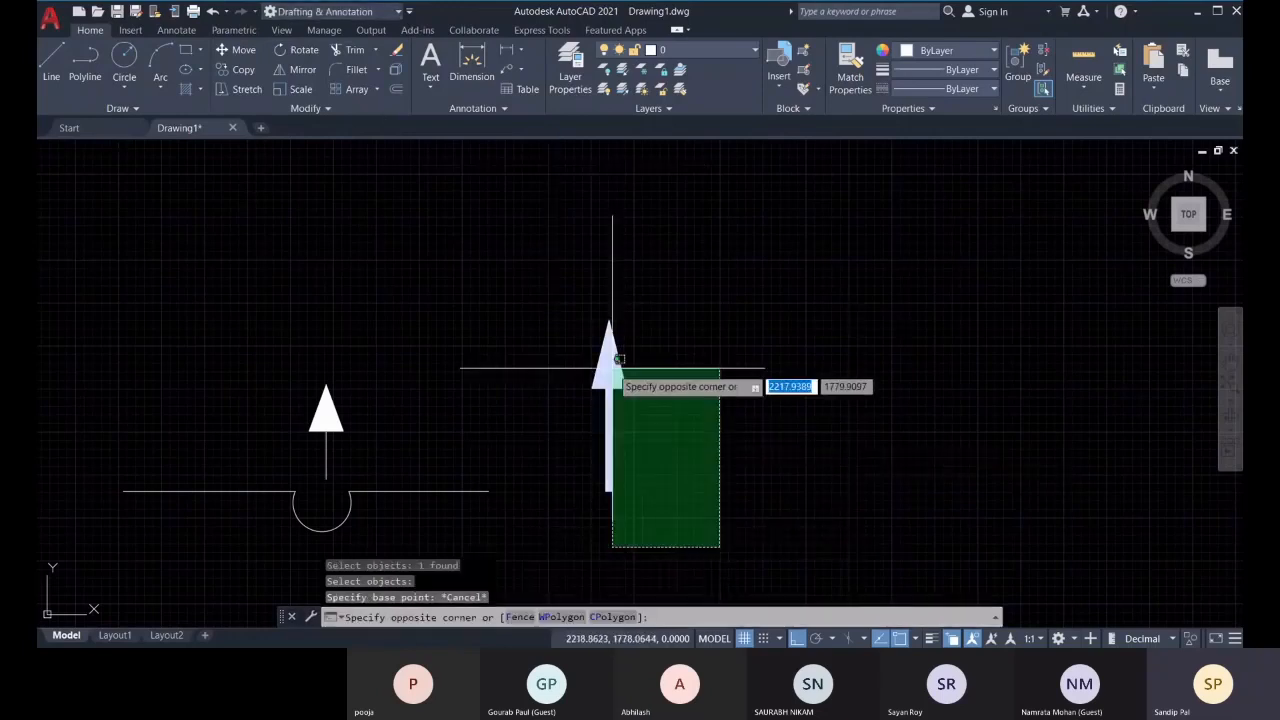
{"action": "left_click", "coordinate": [609, 358]}
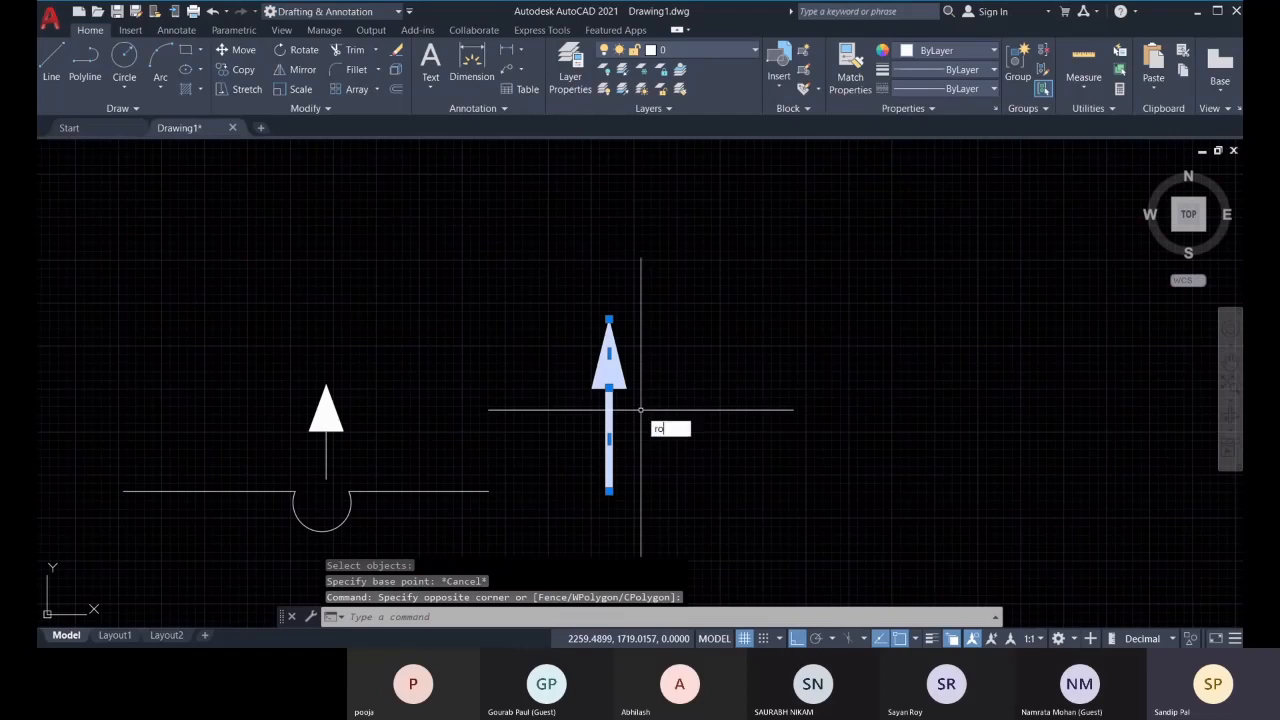
{"action": "key", "text": "Return"}
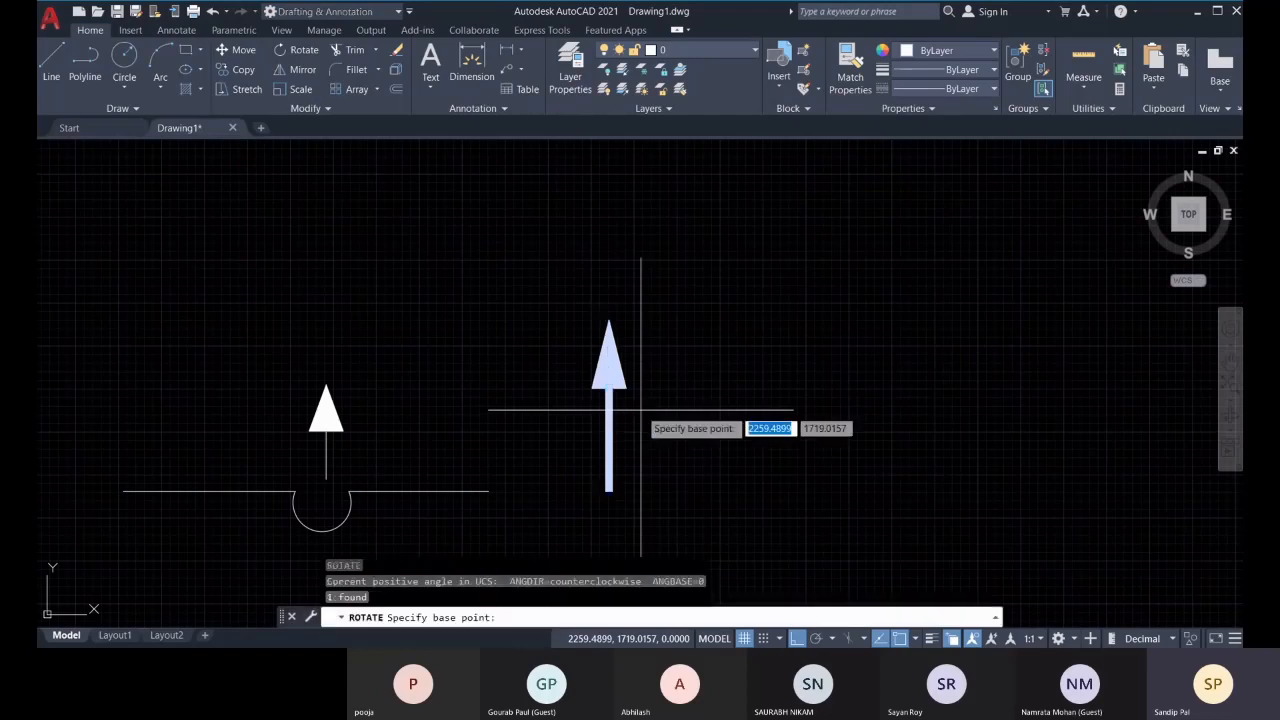
{"action": "left_click", "coordinate": [609, 491]}
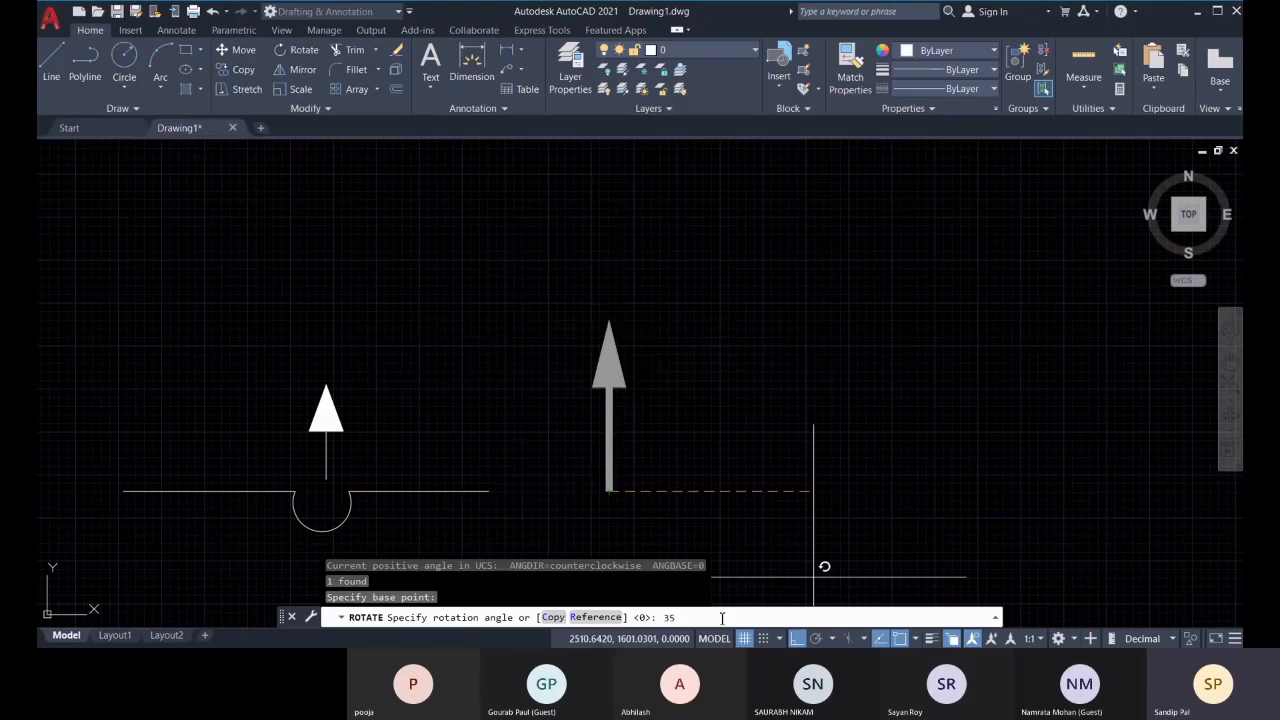
{"action": "key", "text": "Return"}
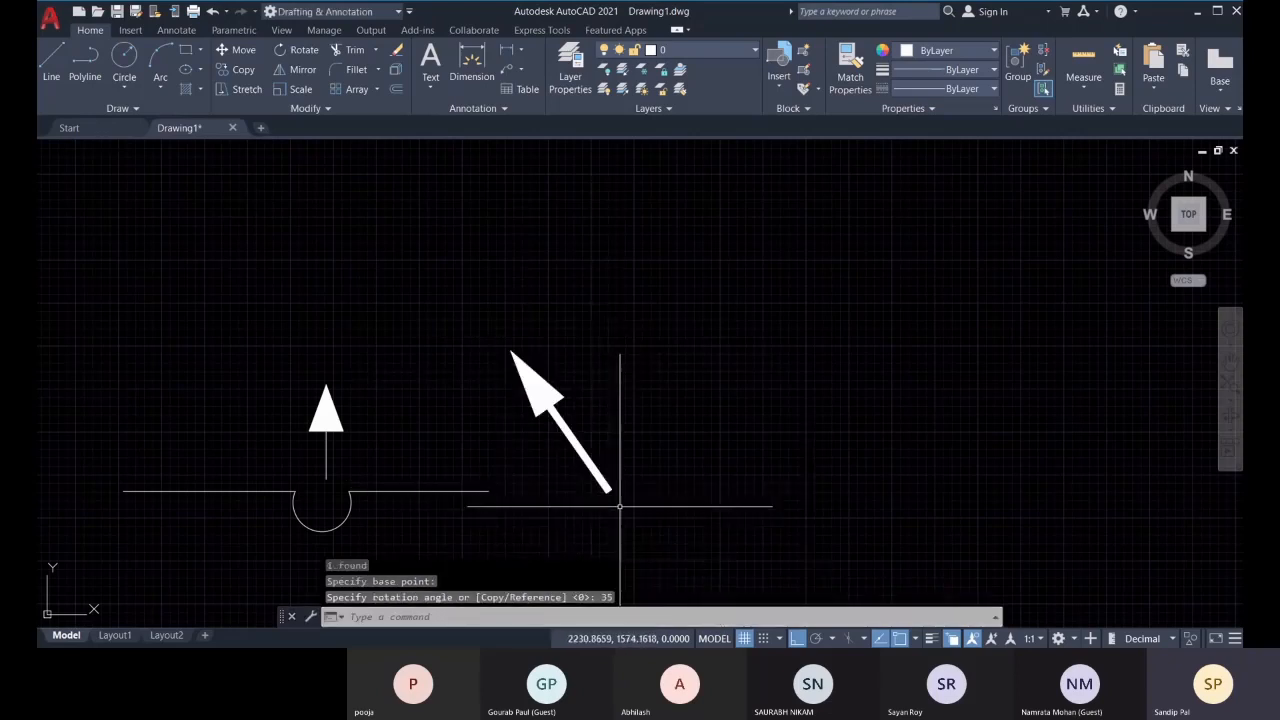
Relocate the UCS origin to the base of the rotated thick arrow with the Move and Align option
{"action": "scroll", "coordinate": [594, 443], "scroll_direction": "down", "scroll_amount": 3}
{"action": "scroll", "coordinate": [697, 506], "scroll_direction": "down", "scroll_amount": 5}
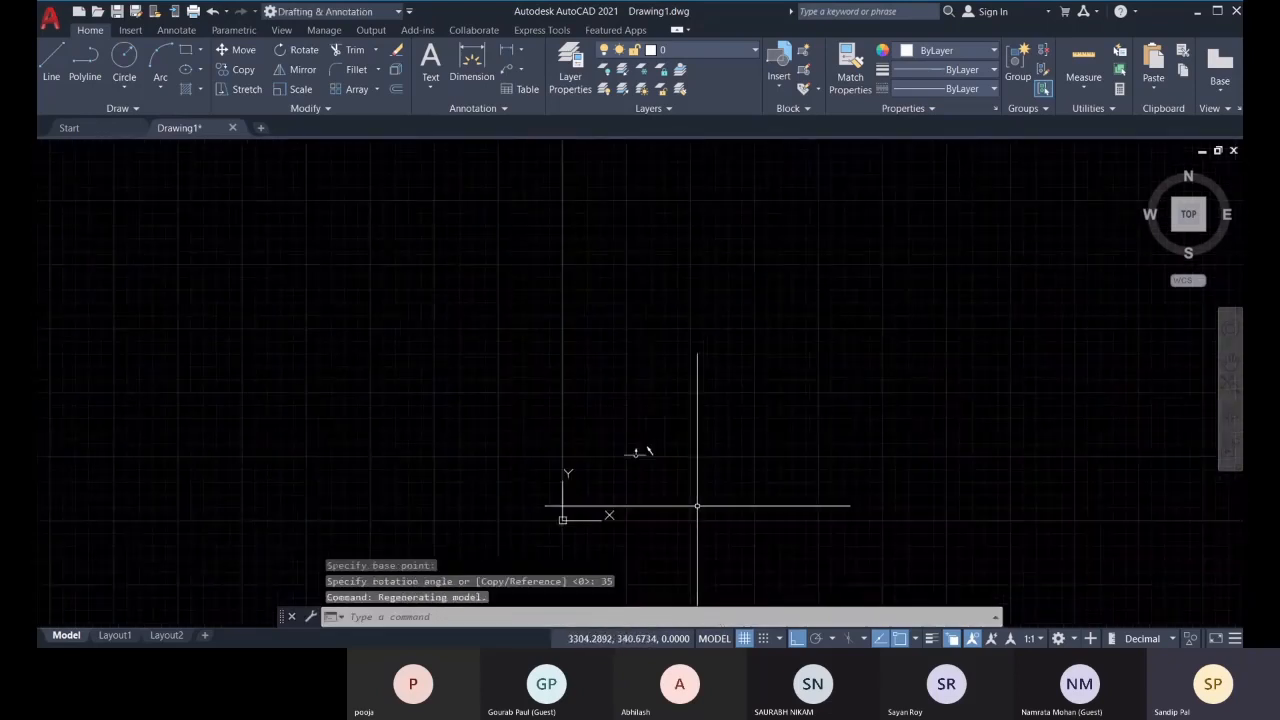
{"action": "scroll", "coordinate": [660, 500], "scroll_direction": "up", "scroll_amount": 4}
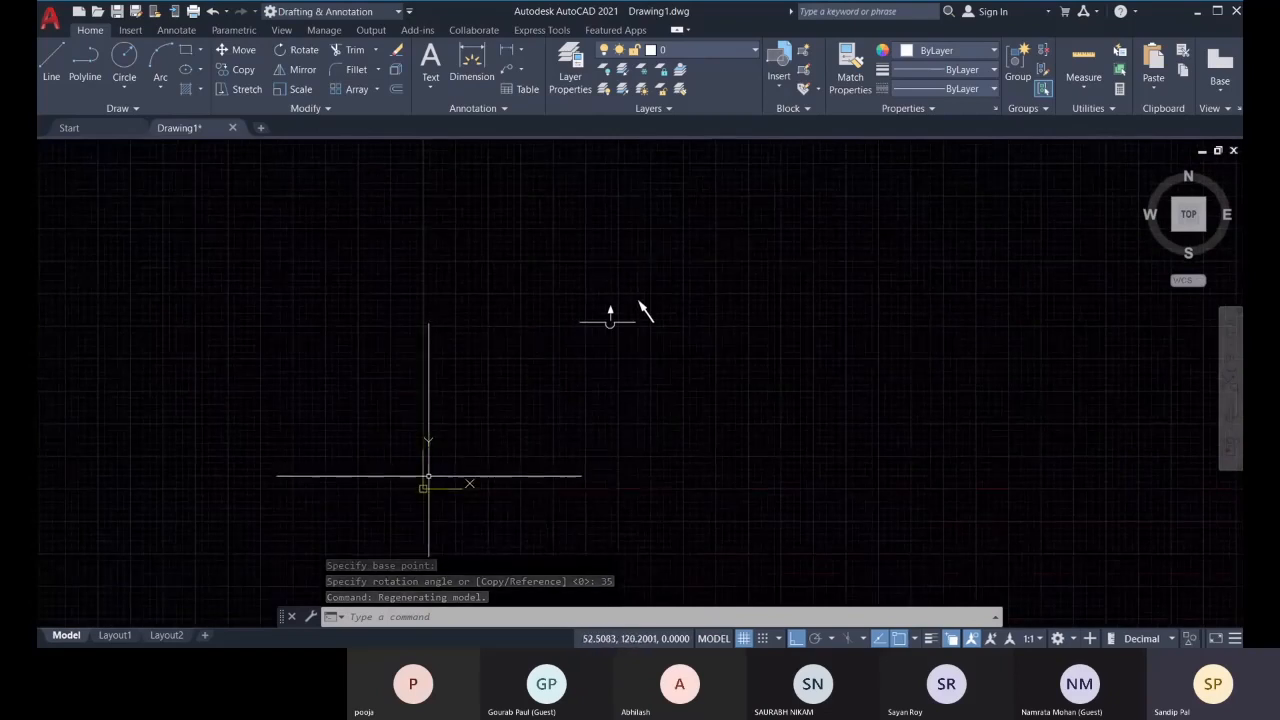
{"action": "left_click", "coordinate": [428, 476]}
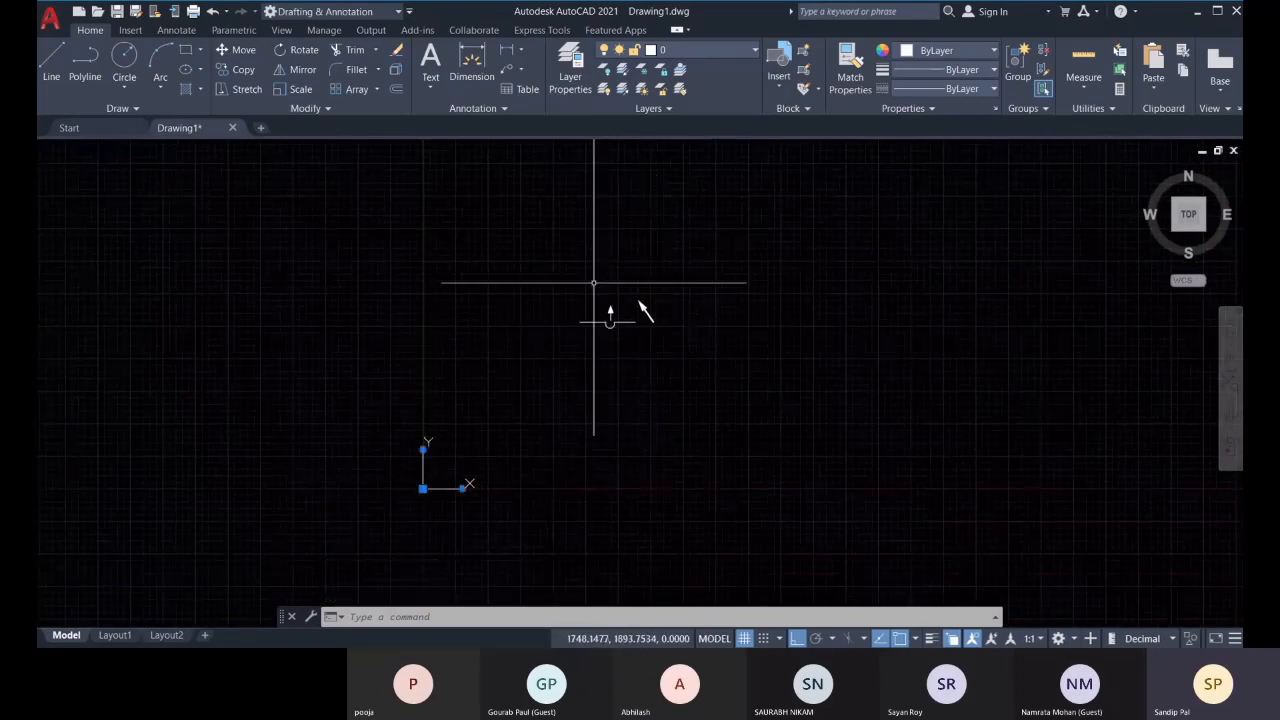
{"action": "scroll", "coordinate": [668, 310], "scroll_direction": "up", "scroll_amount": 4}
{"action": "scroll", "coordinate": [634, 339], "scroll_direction": "down", "scroll_amount": 4}
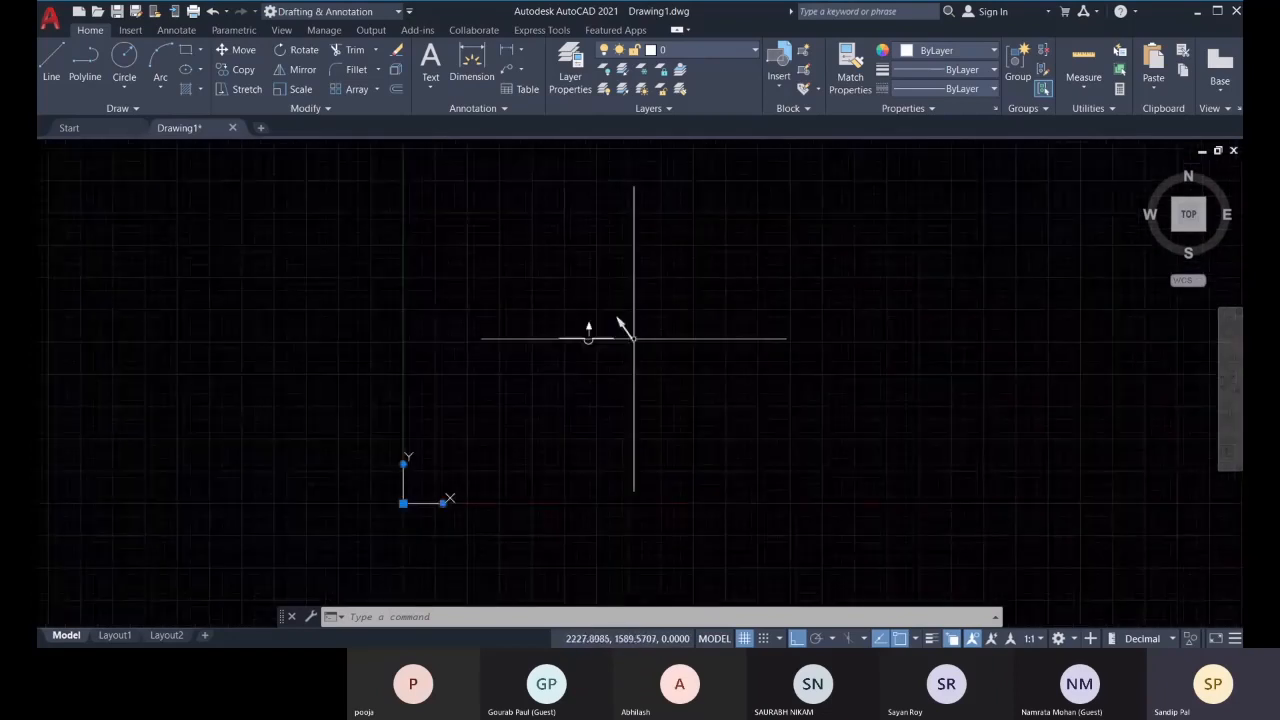
{"action": "mouse_move", "coordinate": [403, 503]}
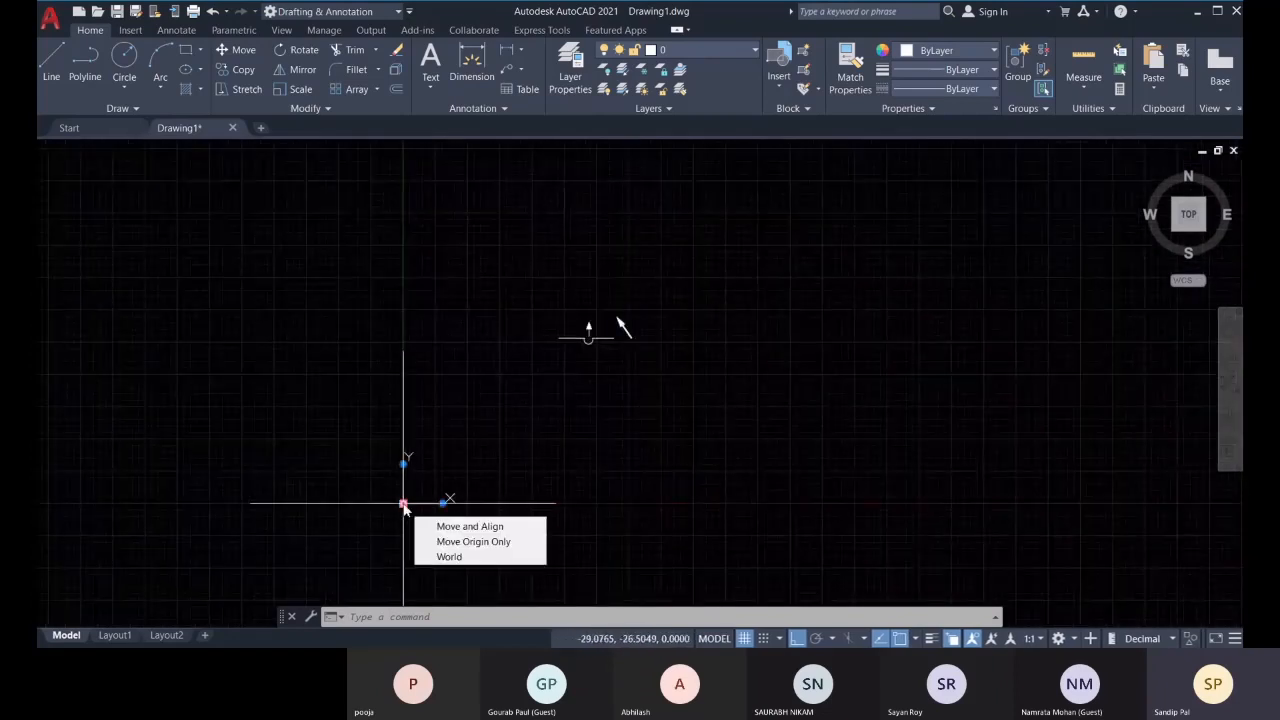
{"action": "left_click", "coordinate": [476, 528]}
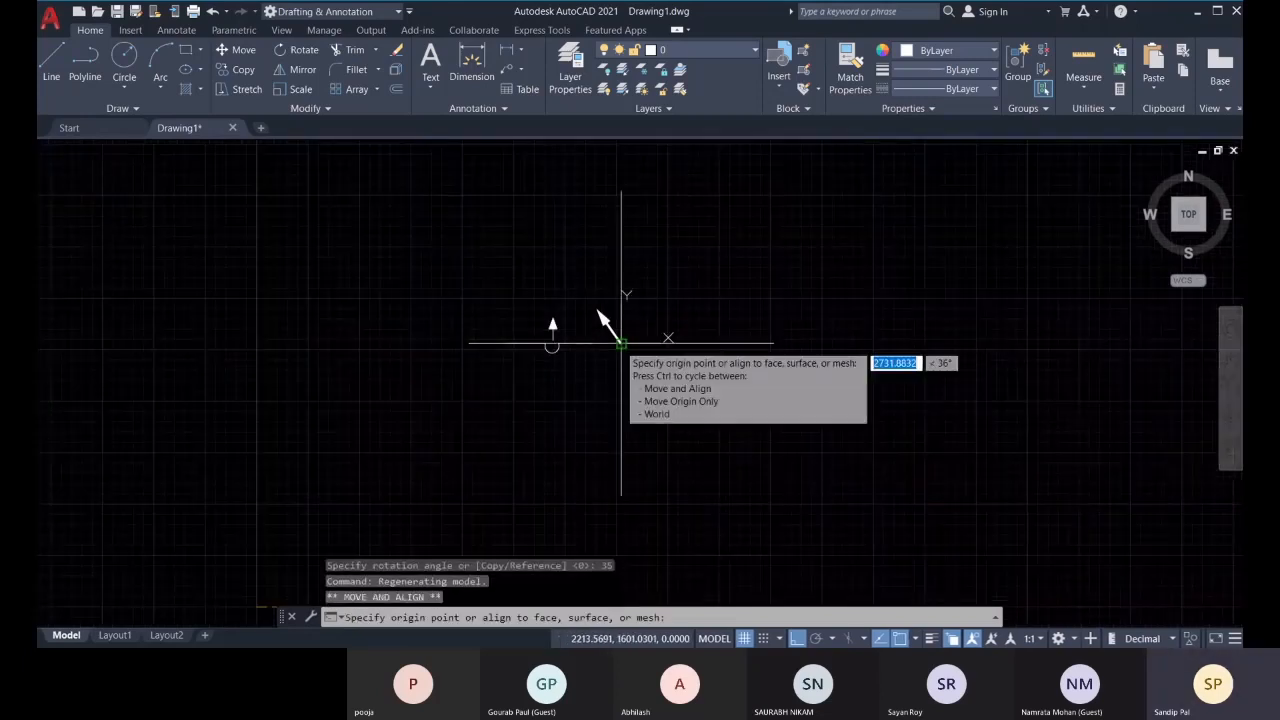
{"action": "left_click", "coordinate": [621, 343]}
{"action": "scroll", "coordinate": [627, 320], "scroll_direction": "up", "scroll_amount": 5}
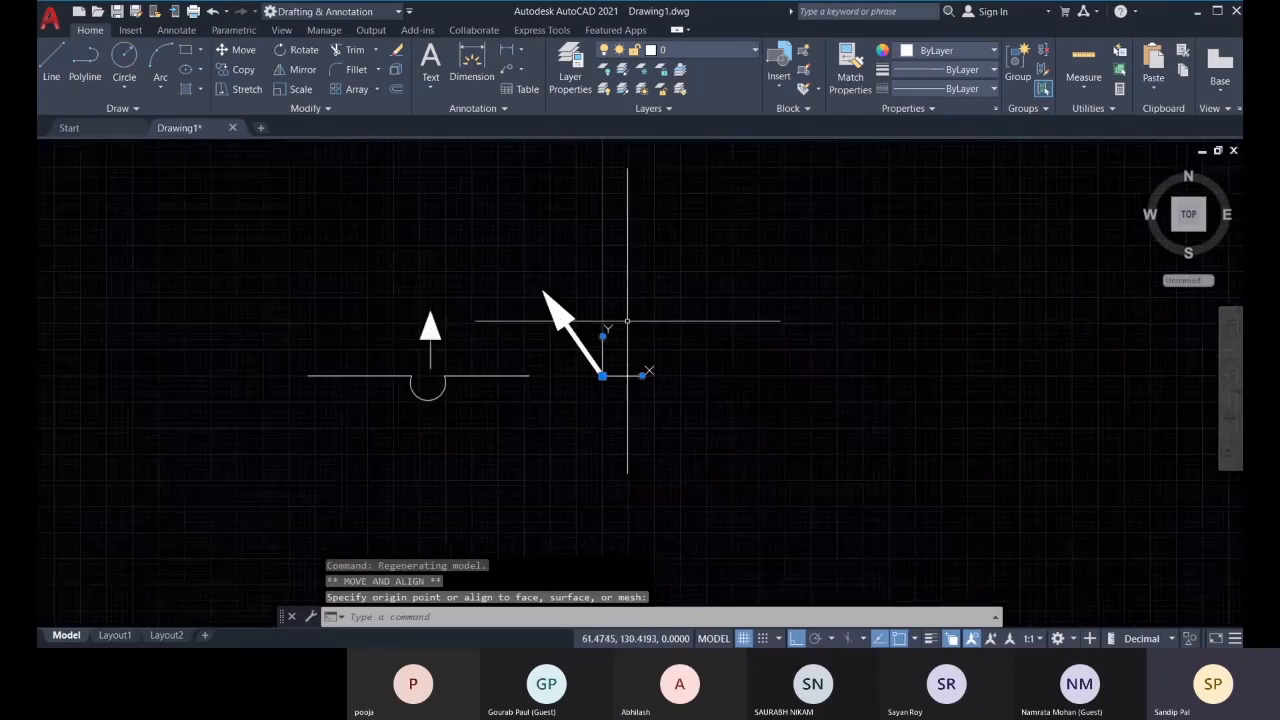
Align the UCS Y axis with the rotated arrow by pointing it at the arrow's tip
{"action": "left_click", "coordinate": [602, 336]}
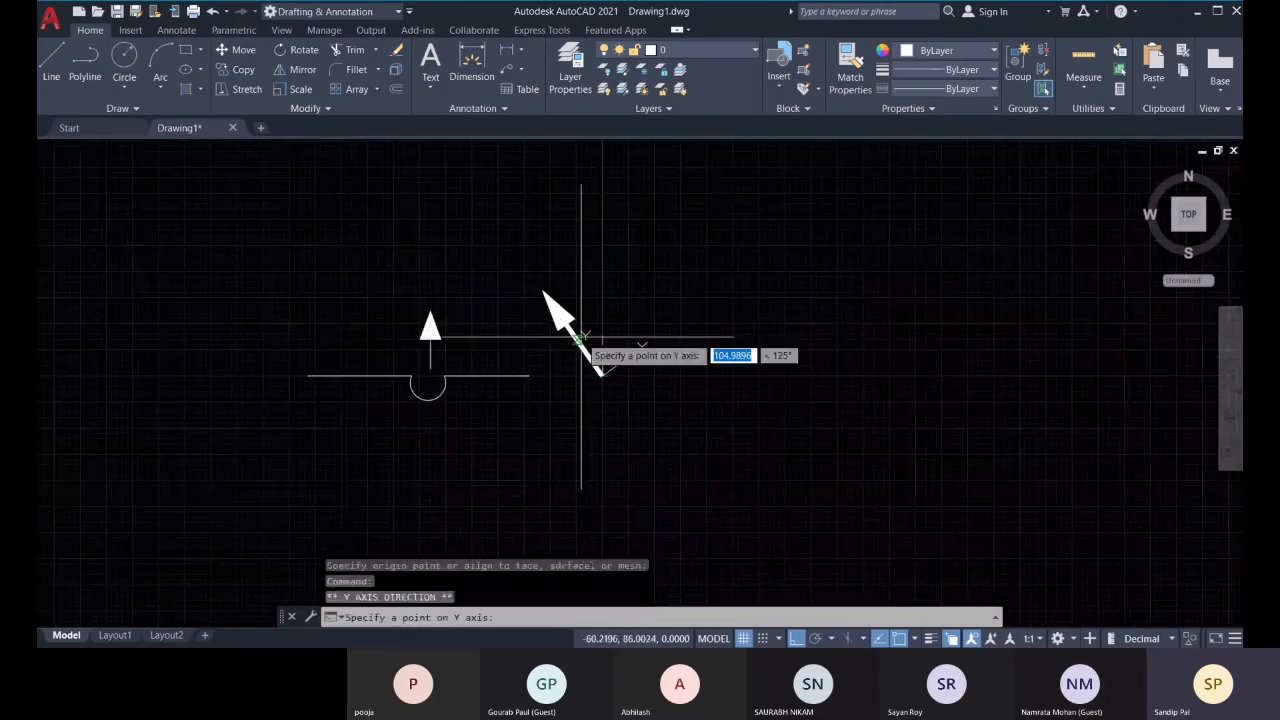
{"action": "left_click", "coordinate": [543, 293]}
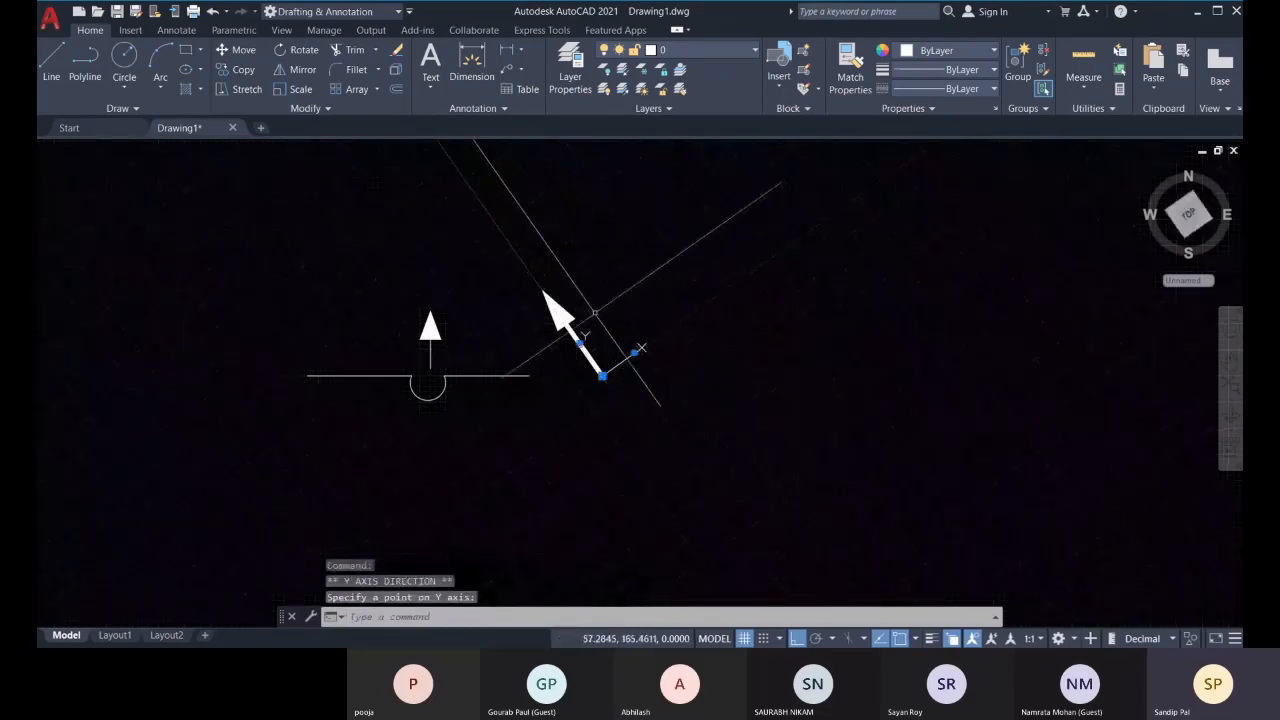
{"action": "middle_click_drag", "start_coordinate": [595, 312], "coordinate": [599, 396]}
{"action": "middle_click_drag", "start_coordinate": [746, 415], "coordinate": [758, 443]}
{"action": "mouse_move", "coordinate": [565, 320]}
{"action": "middle_mouse_down"}
{"action": "mouse_move", "coordinate": [640, 434]}
{"action": "mouse_move", "coordinate": [554, 384]}
{"action": "mouse_move", "coordinate": [526, 334]}
{"action": "middle_mouse_up"}
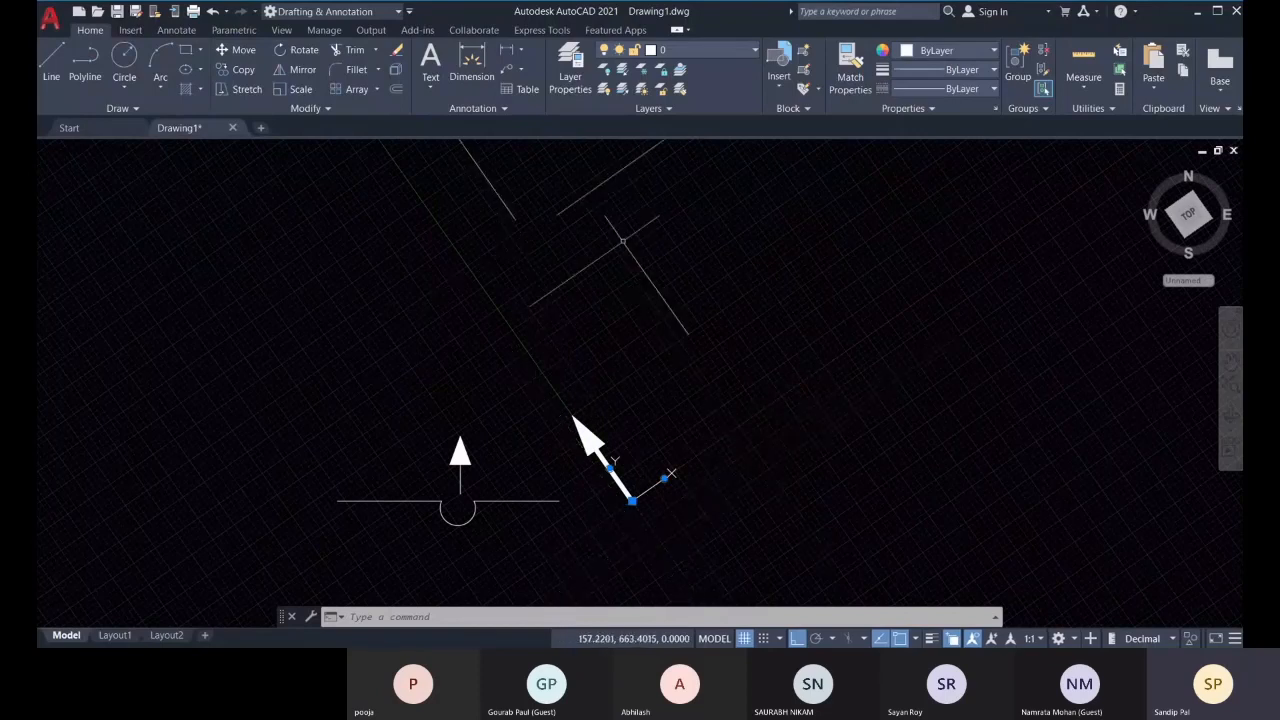
Undo the alignment of the UCS Y axis with the rotated arrow
{"action": "mouse_move", "coordinate": [621, 367]}
{"action": "middle_mouse_down"}
{"action": "mouse_move", "coordinate": [595, 402]}
{"action": "mouse_move", "coordinate": [592, 238]}
{"action": "middle_mouse_up"}
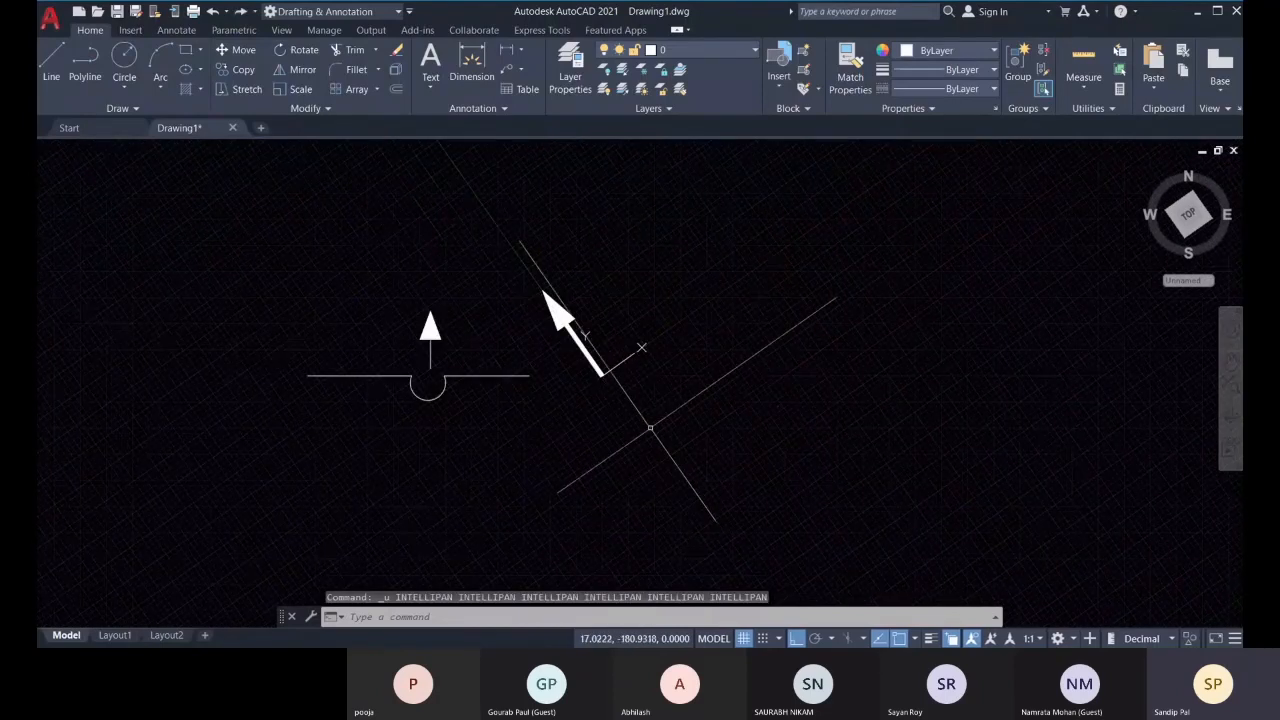
{"action": "key", "text": "ctrl+z"}
{"action": "key", "text": "ctrl+z"}
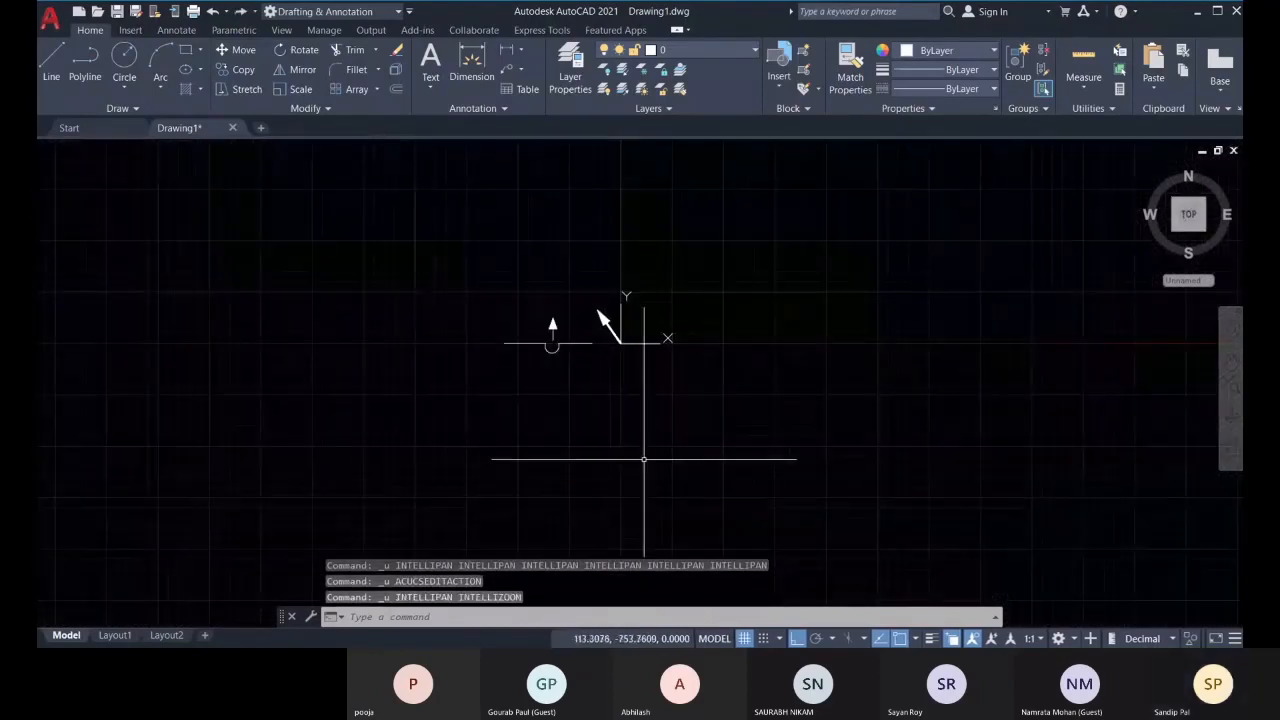
Reset the UCS to the World coordinate system
{"action": "left_click", "coordinate": [621, 343]}
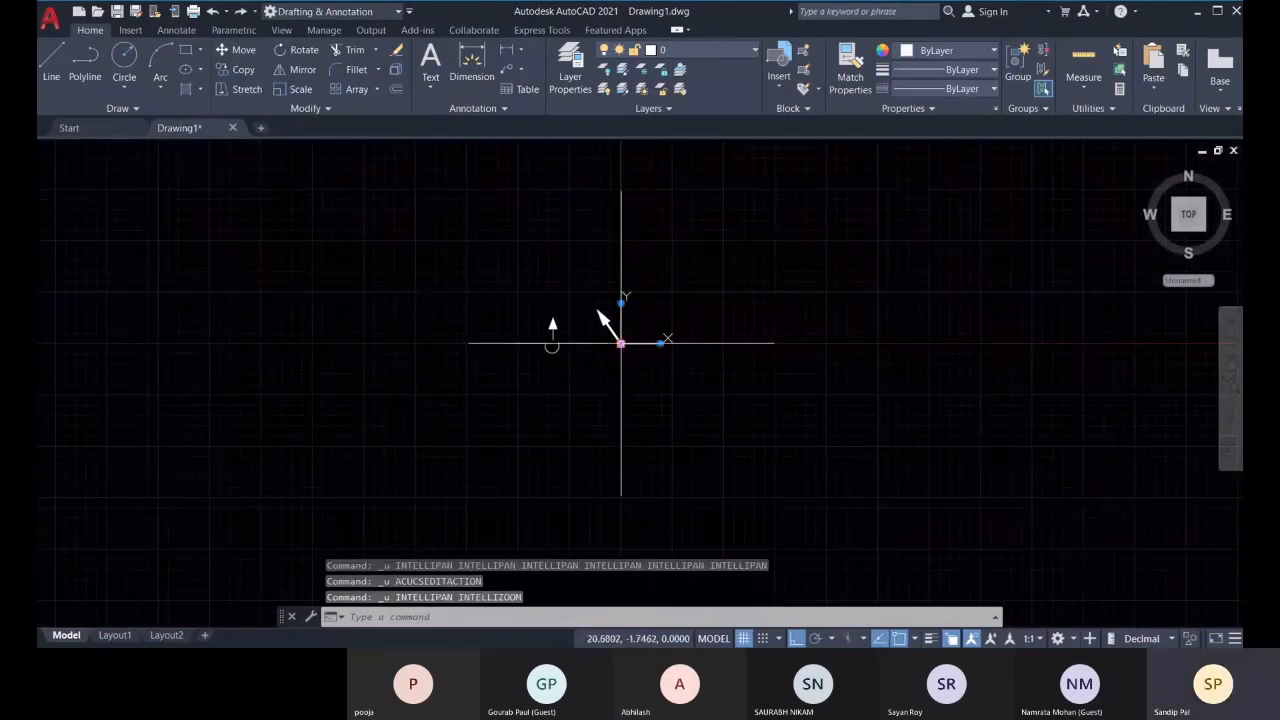
{"action": "mouse_move", "coordinate": [621, 343]}
{"action": "left_click", "coordinate": [651, 397]}
{"action": "middle_click_drag", "start_coordinate": [651, 397], "coordinate": [654, 297]}
{"action": "key", "text": "Escape"}
Erase the arc polyline and both arrows with a single crossing selection
{"action": "left_click", "coordinate": [679, 295]}
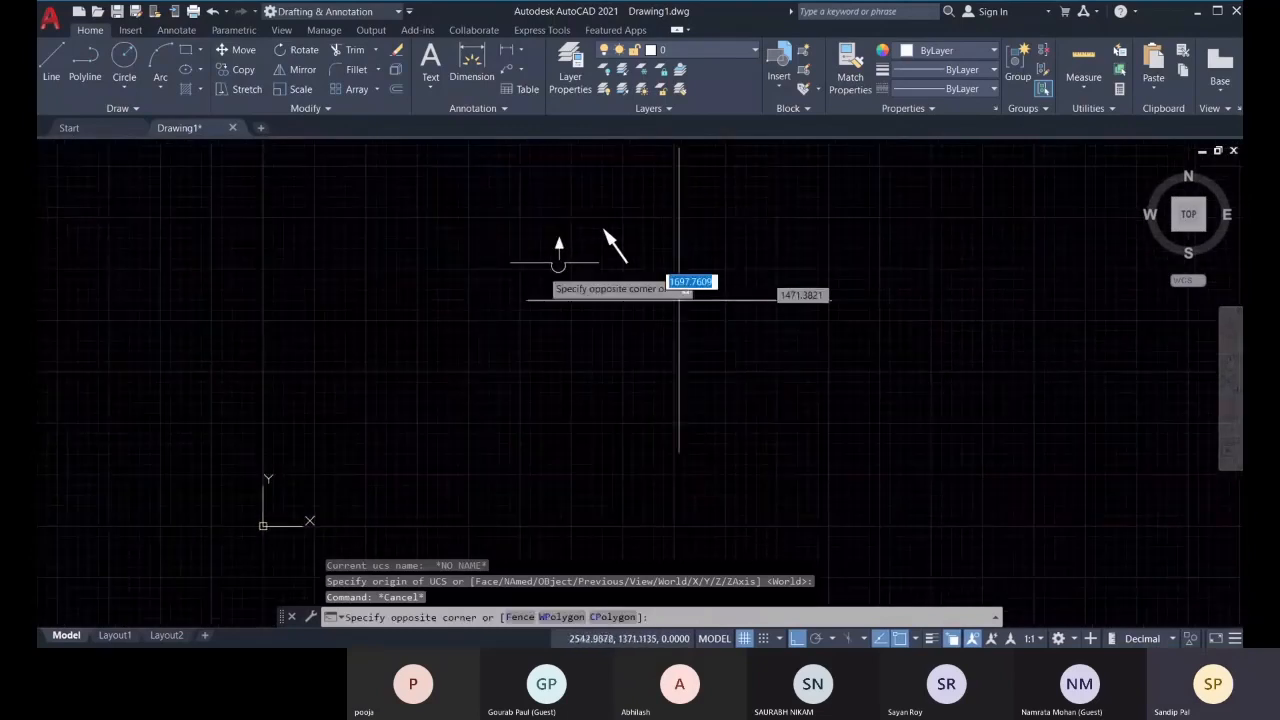
{"action": "left_click", "coordinate": [443, 251]}
{"action": "key", "text": "Delete"}
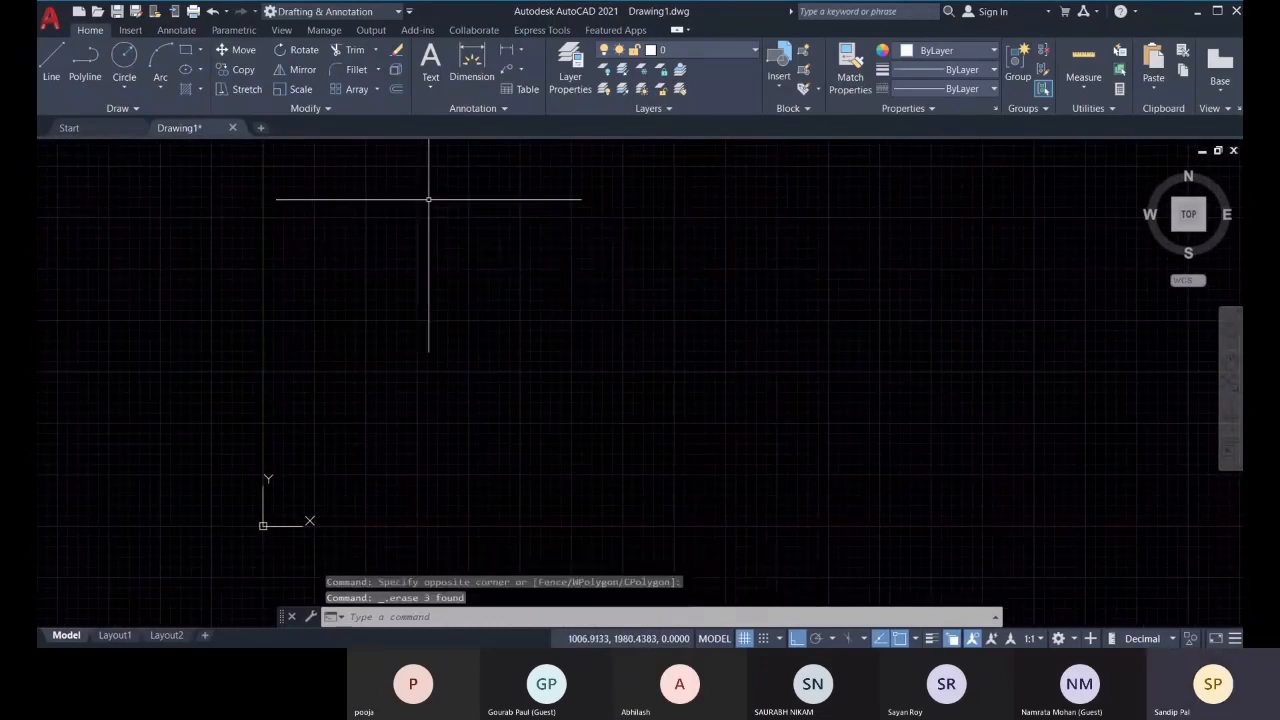
Draw a circle by centre and radius in the empty area up and to the right of the origin, with radius 1000
{"action": "left_click", "coordinate": [125, 93]}
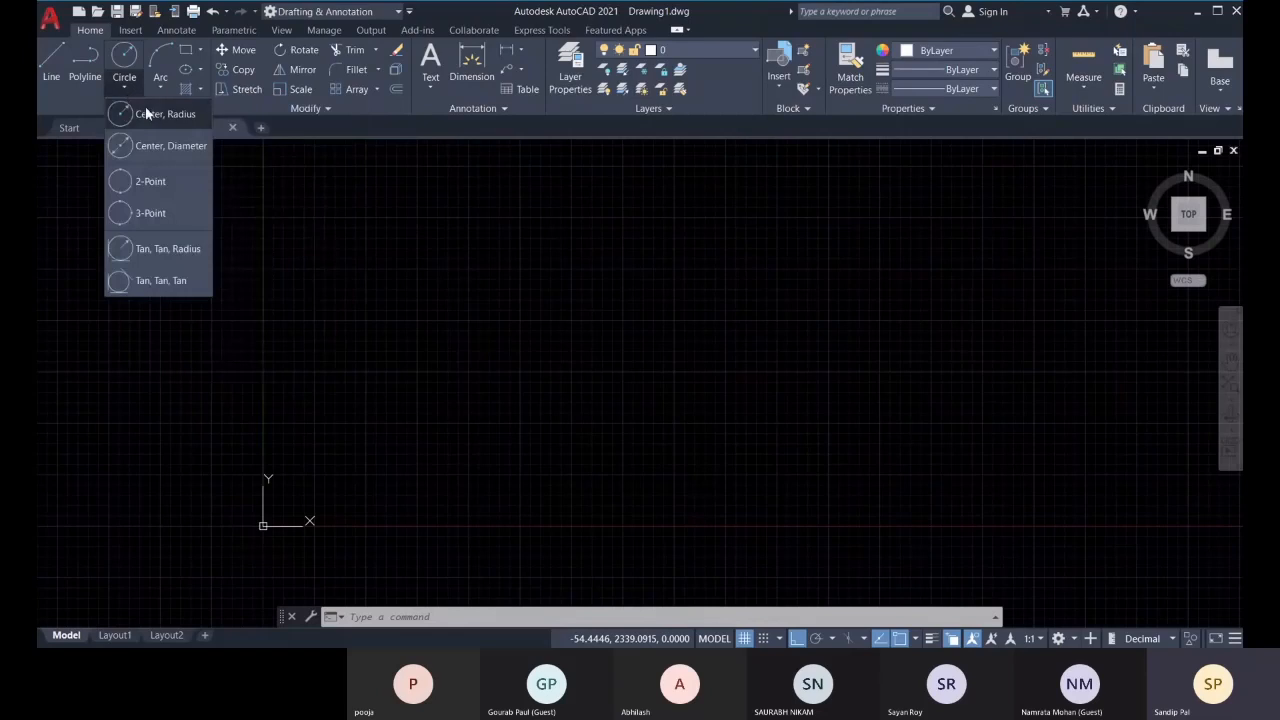
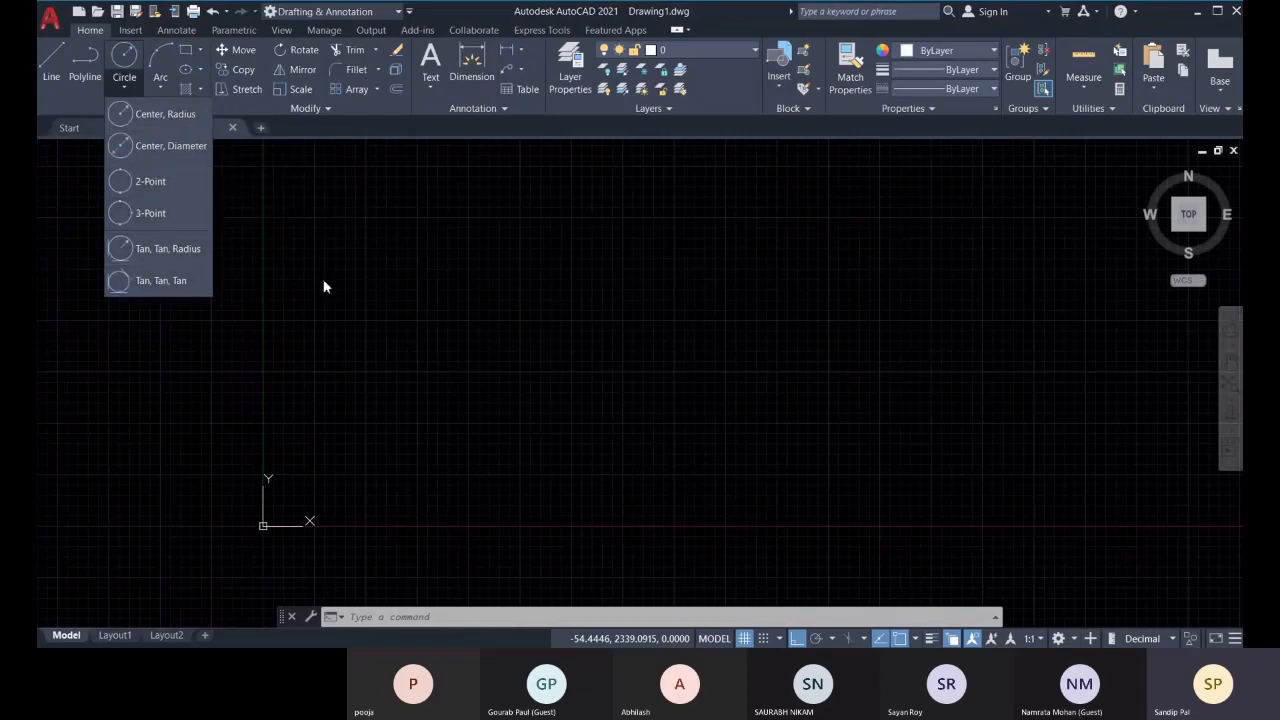
{"action": "left_click", "coordinate": [137, 120]}
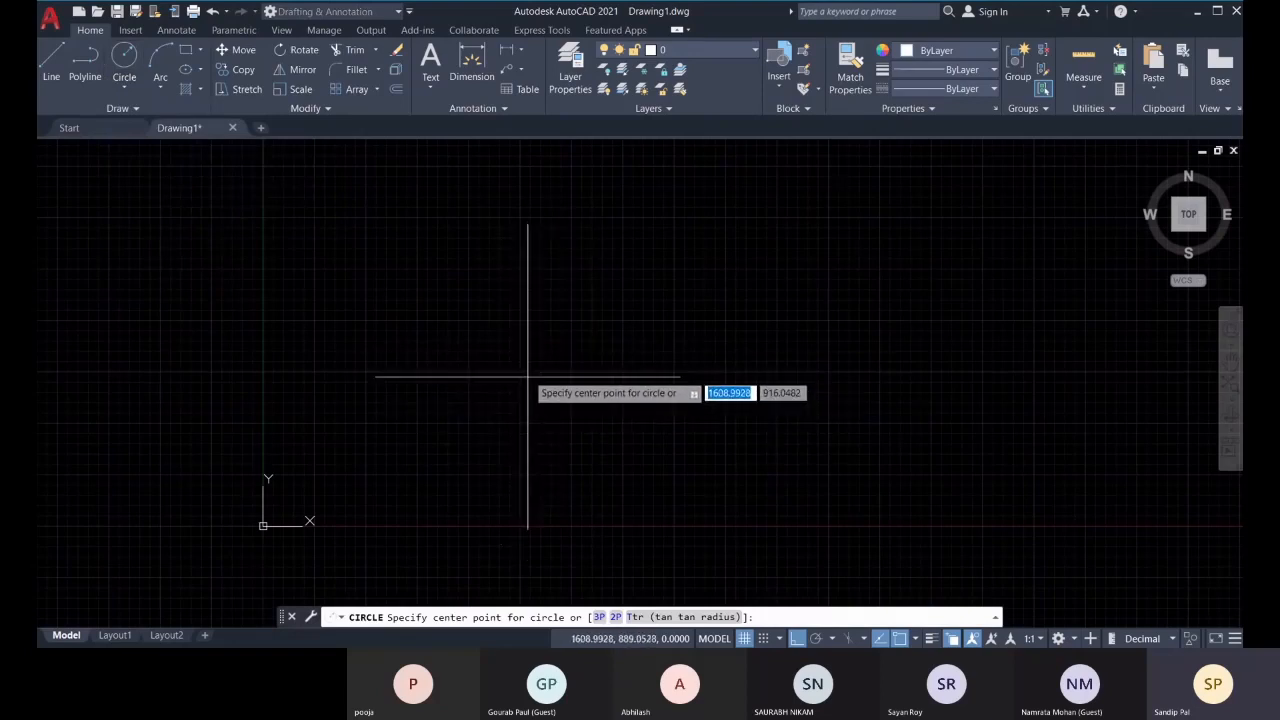
{"action": "left_click", "coordinate": [515, 346]}
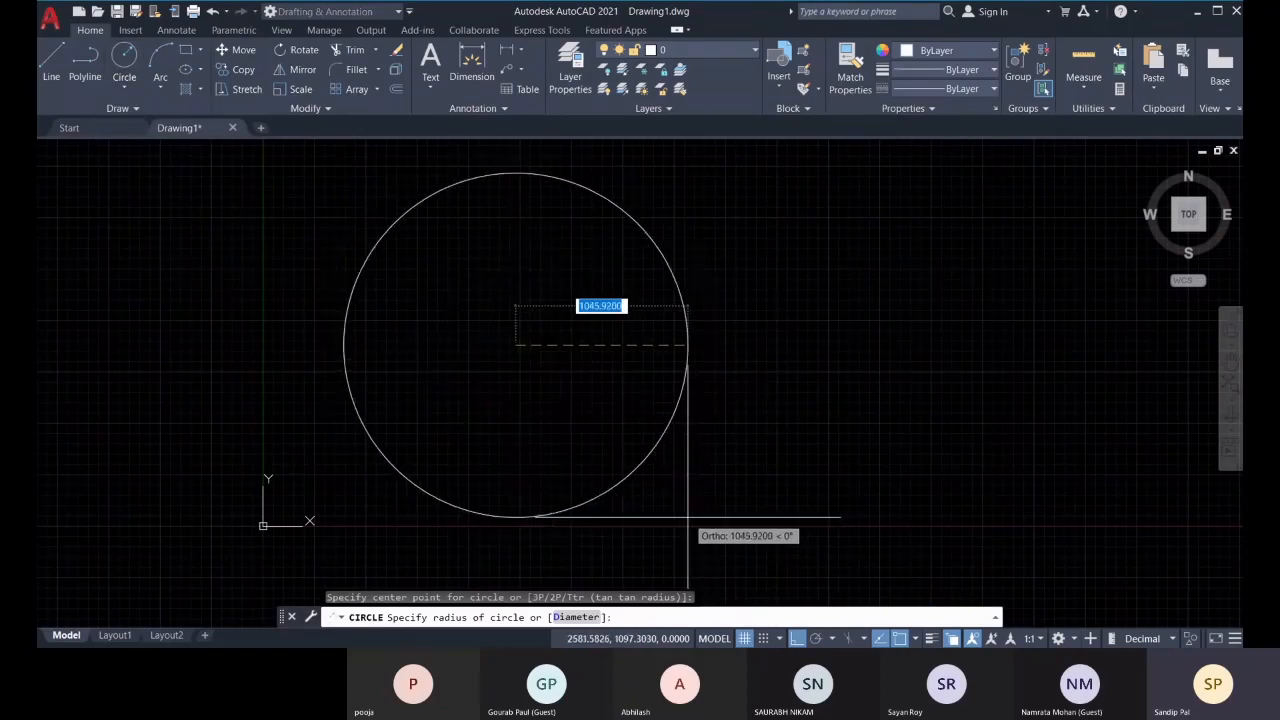
{"action": "type", "text": "1000"}
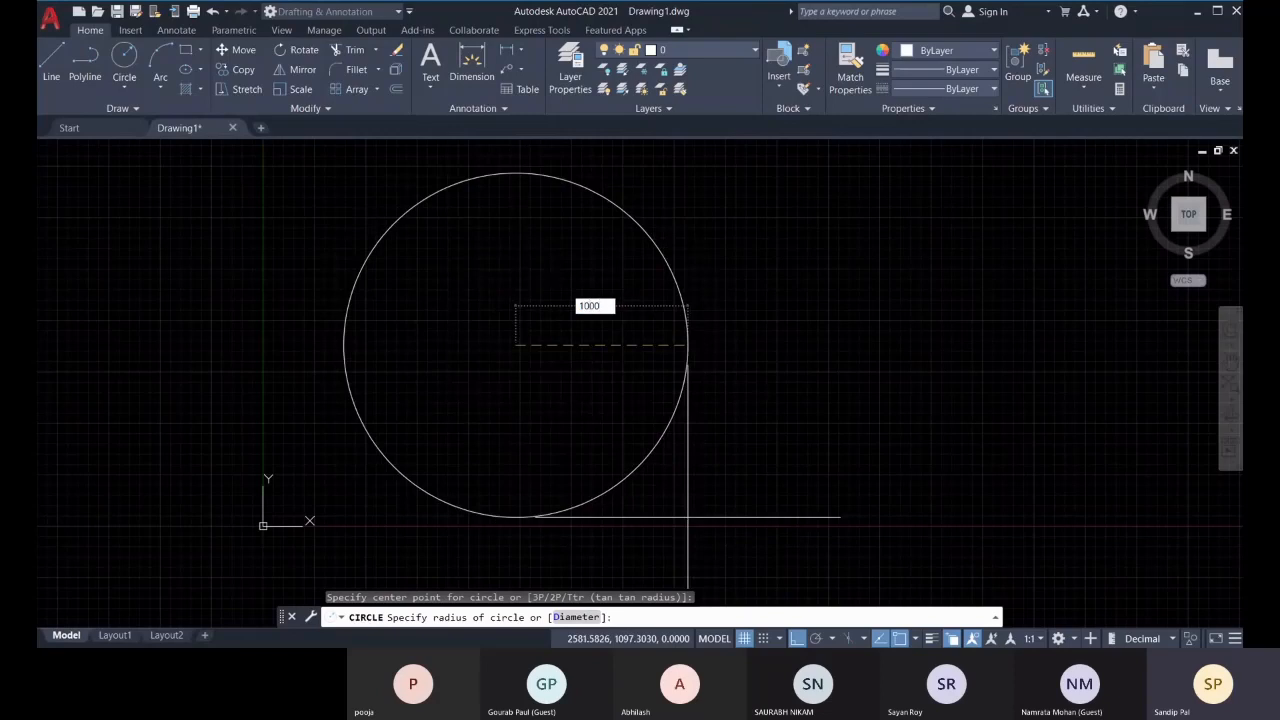
{"action": "key", "text": "Return"}
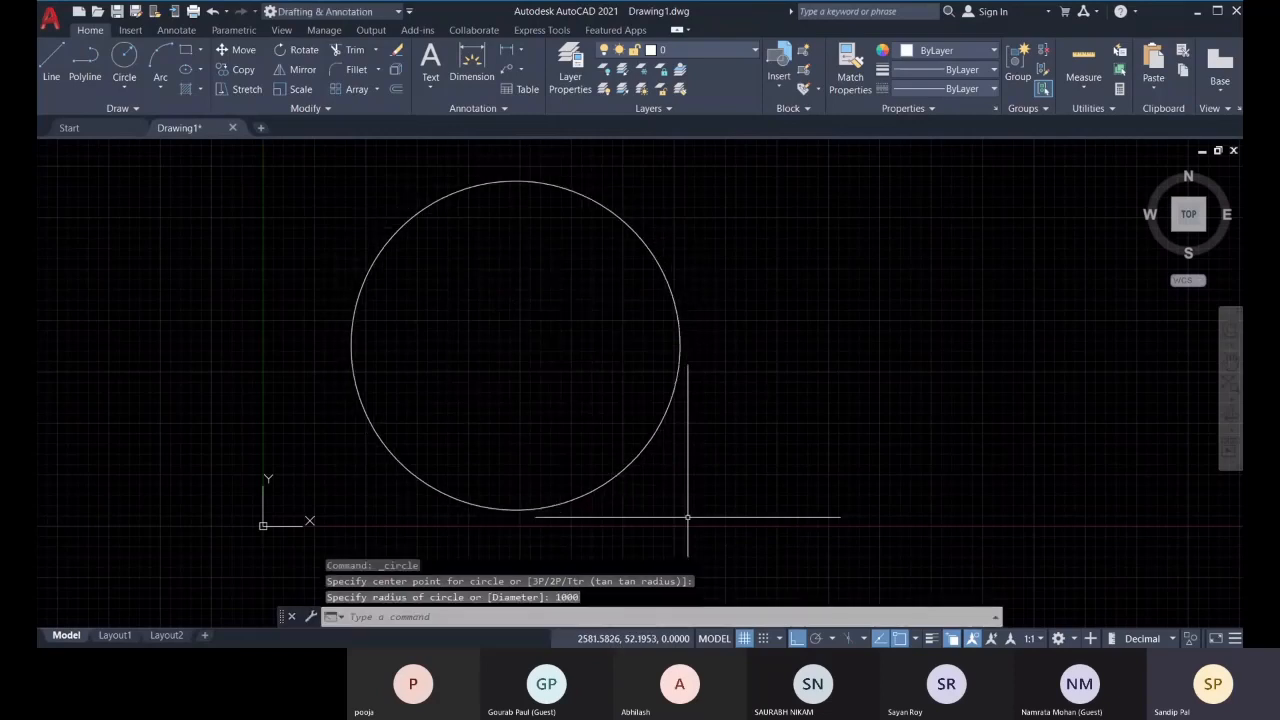
Examine the circle's geometry properties, including its centre, radius, diameter, circumference and area
{"action": "left_click", "coordinate": [679, 367]}
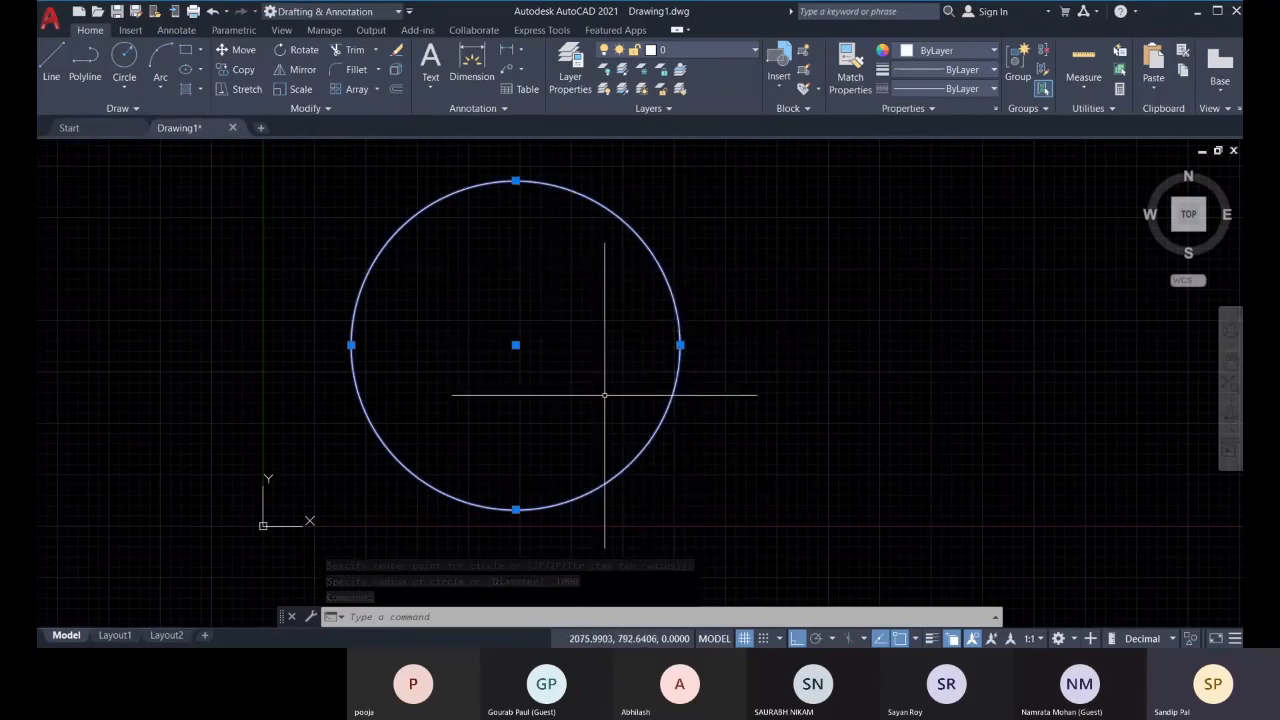
{"action": "key", "text": "ctrl+1"}
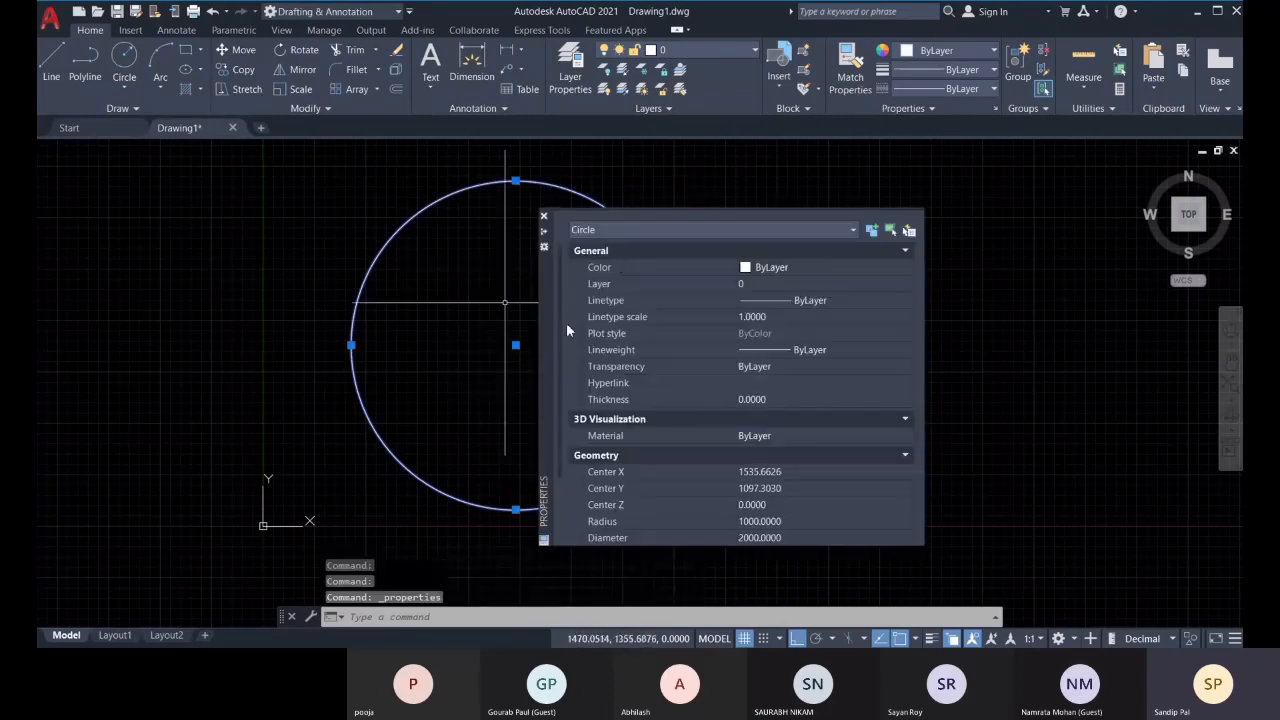
{"action": "left_click_drag", "start_coordinate": [543, 355], "coordinate": [73, 315]}
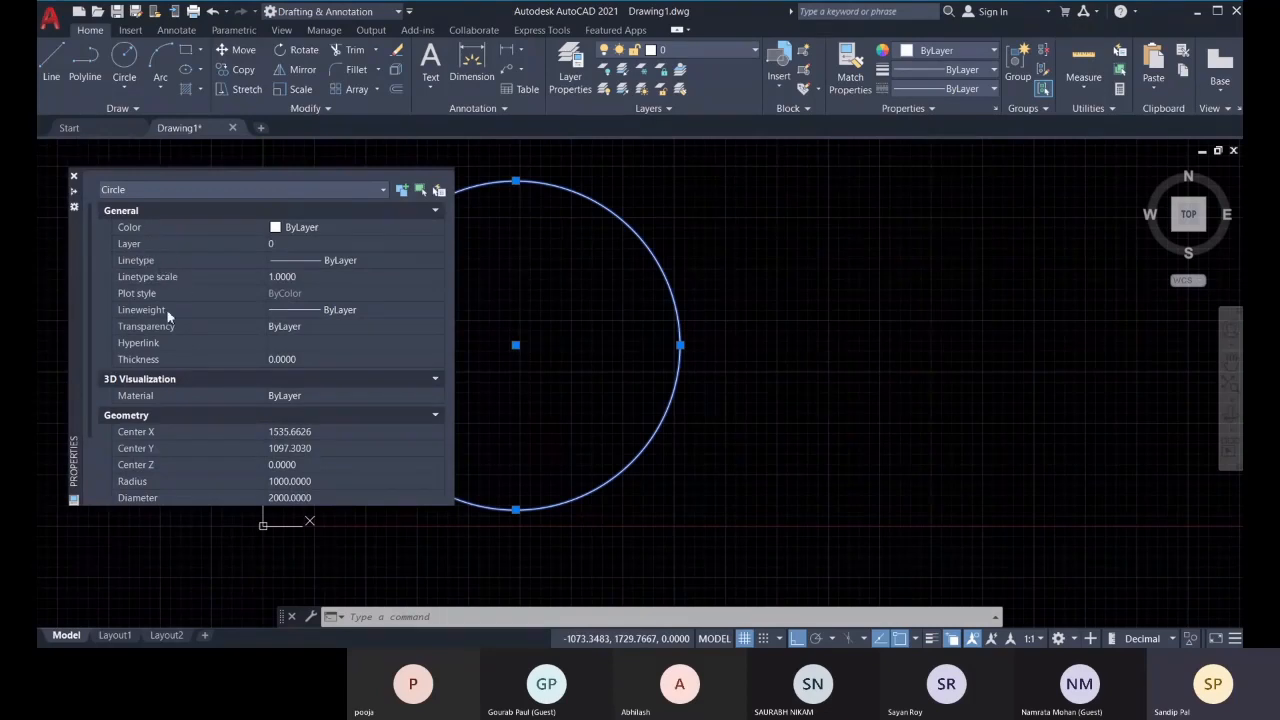
{"action": "scroll", "coordinate": [176, 322], "scroll_direction": "down", "scroll_amount": 3}
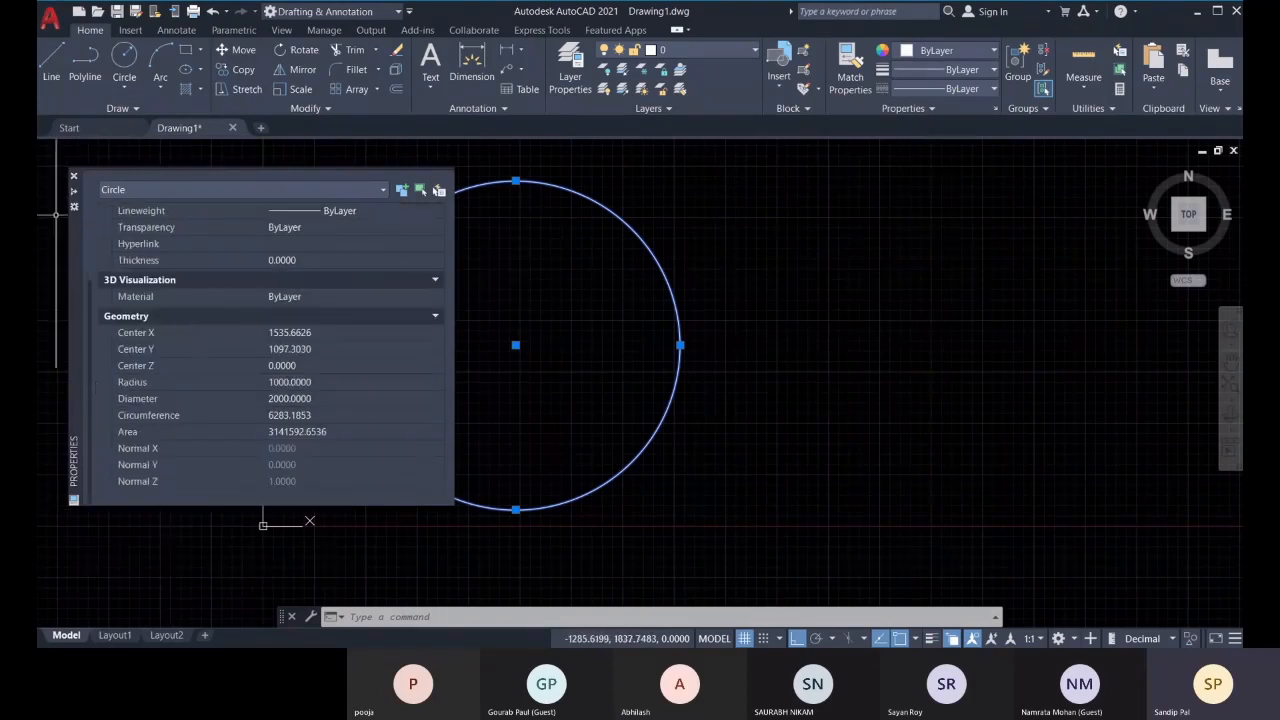
{"action": "key", "text": "Escape"}
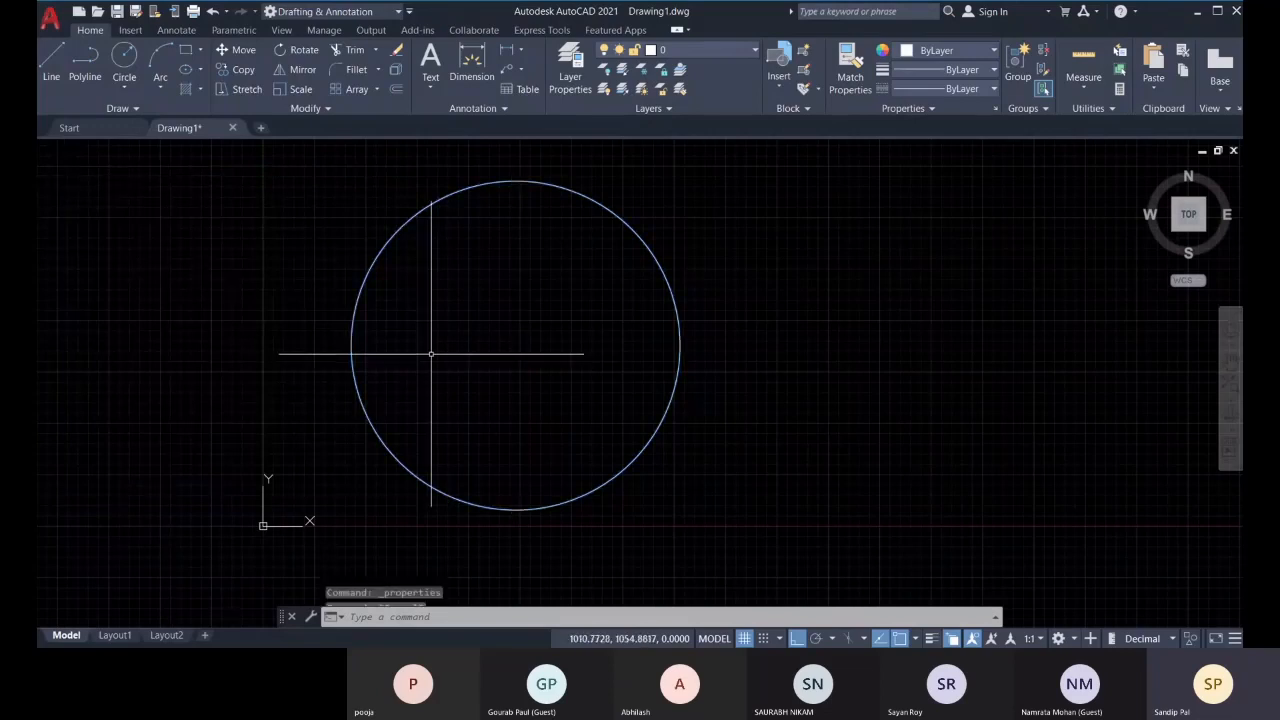
Draw a concentric circle by centre and diameter at the existing circle's centre, with diameter 1000
{"action": "scroll", "coordinate": [540, 352], "scroll_direction": "down", "scroll_amount": 4}
{"action": "middle_click_drag", "start_coordinate": [607, 412], "coordinate": [667, 412]}
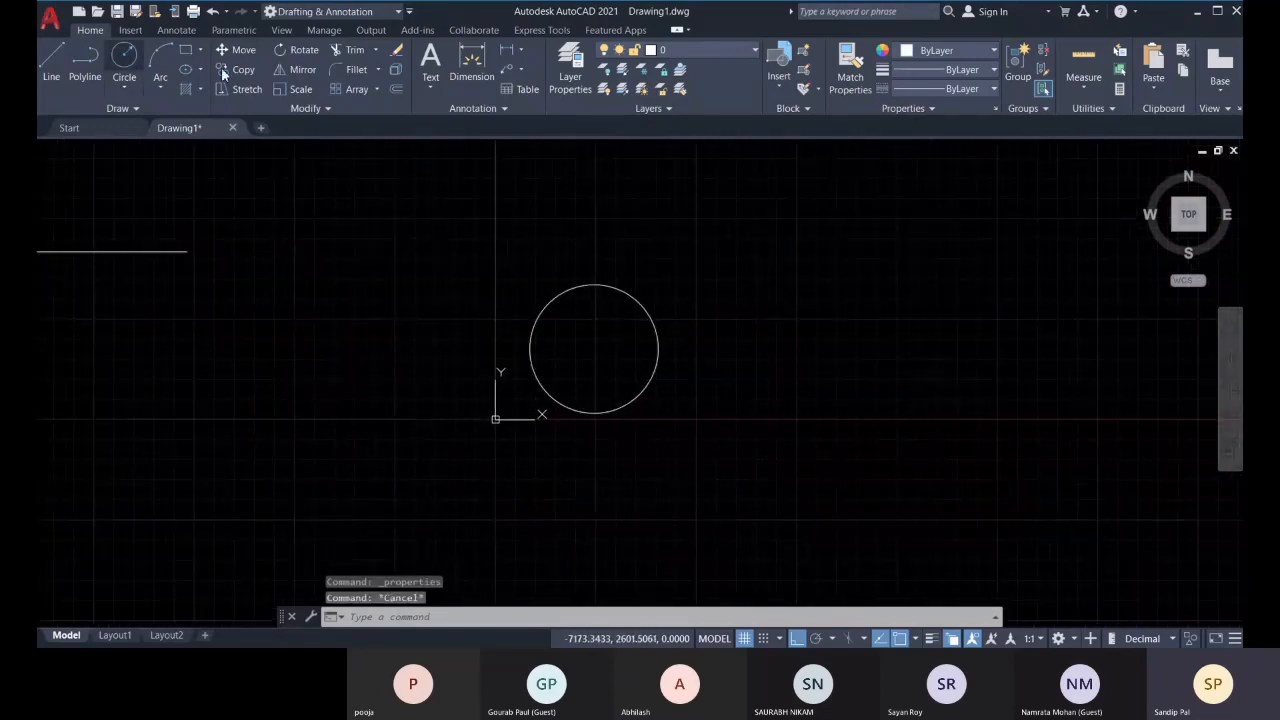
{"action": "left_click", "coordinate": [124, 97]}
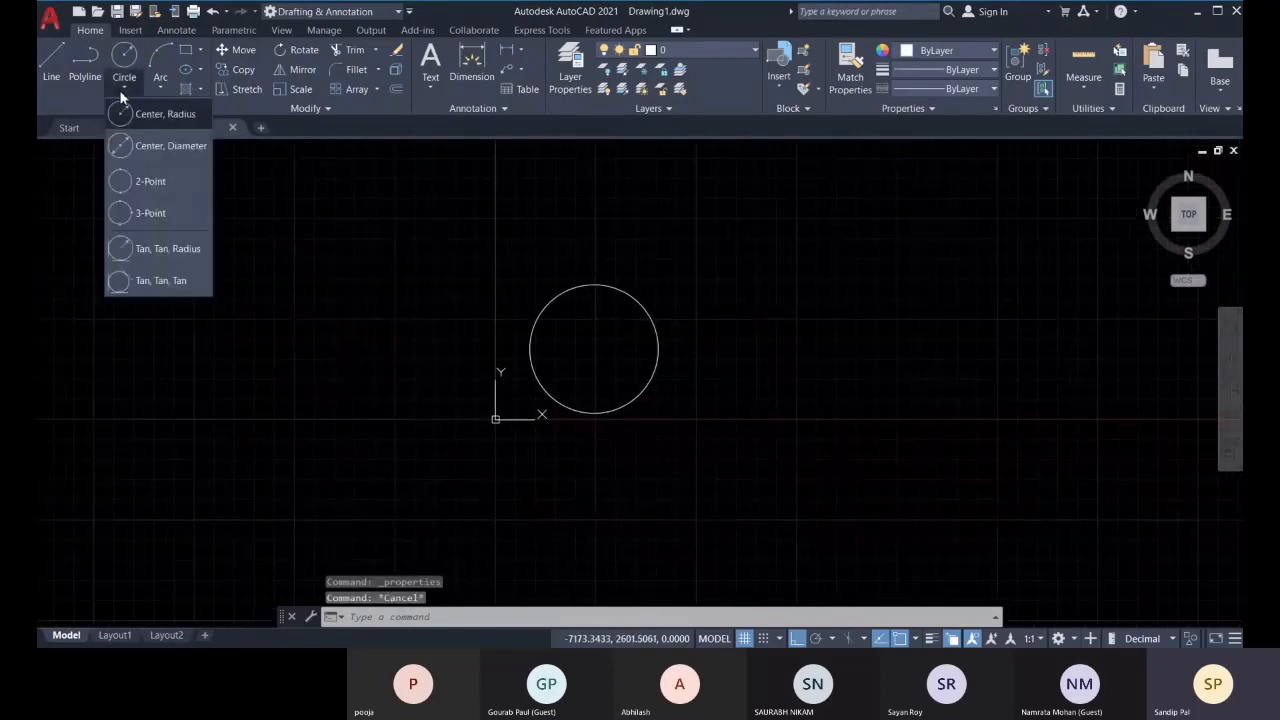
{"action": "left_click", "coordinate": [156, 147]}
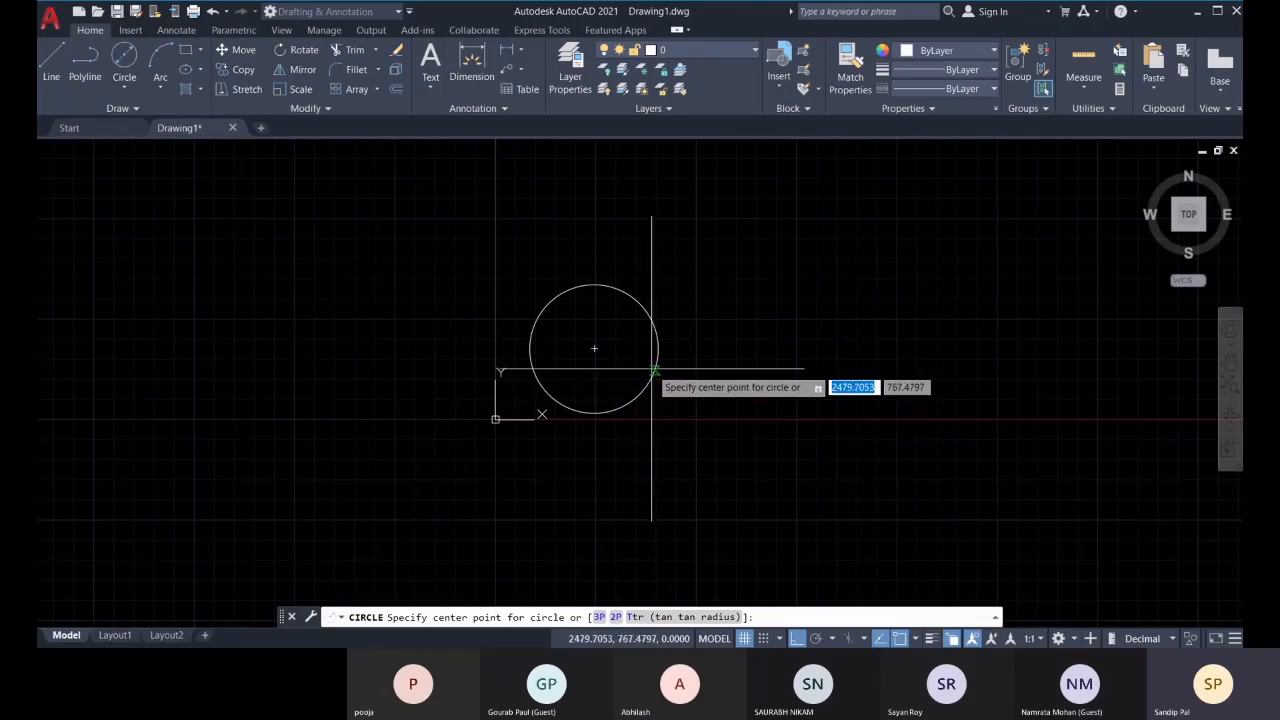
{"action": "scroll", "coordinate": [652, 370], "scroll_direction": "up", "scroll_amount": 2}
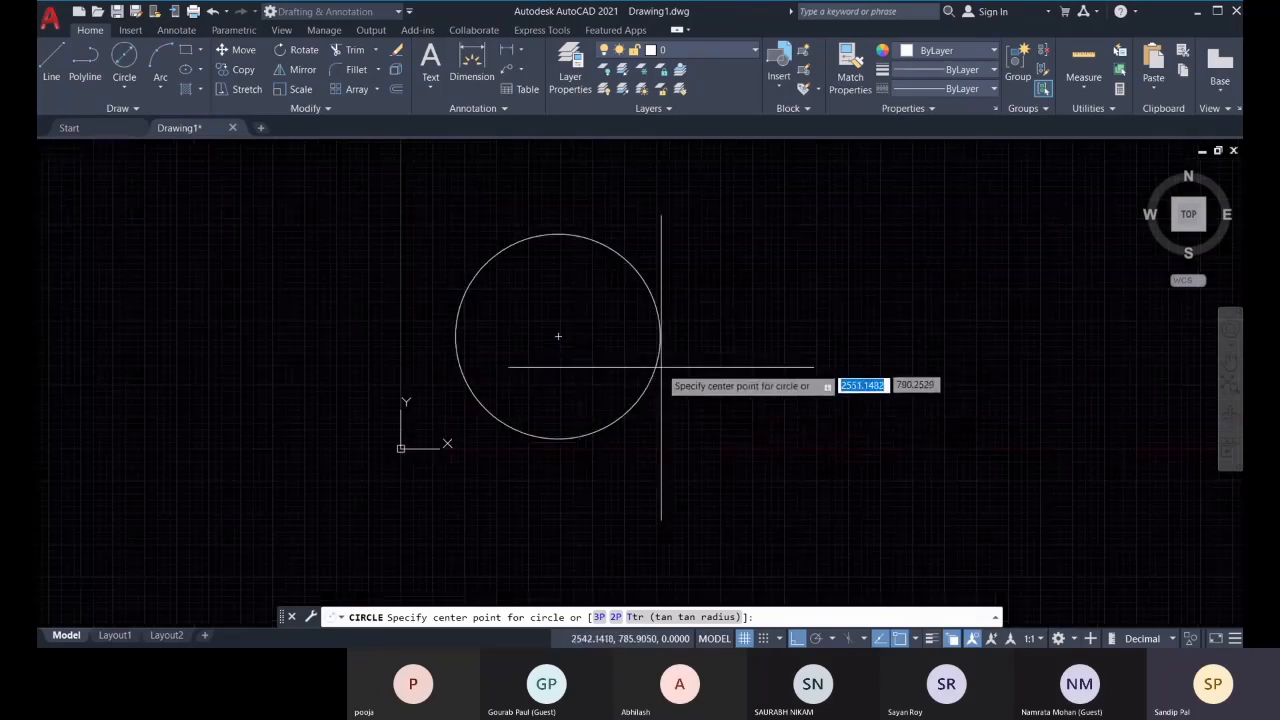
{"action": "scroll", "coordinate": [666, 366], "scroll_direction": "up", "scroll_amount": 2}
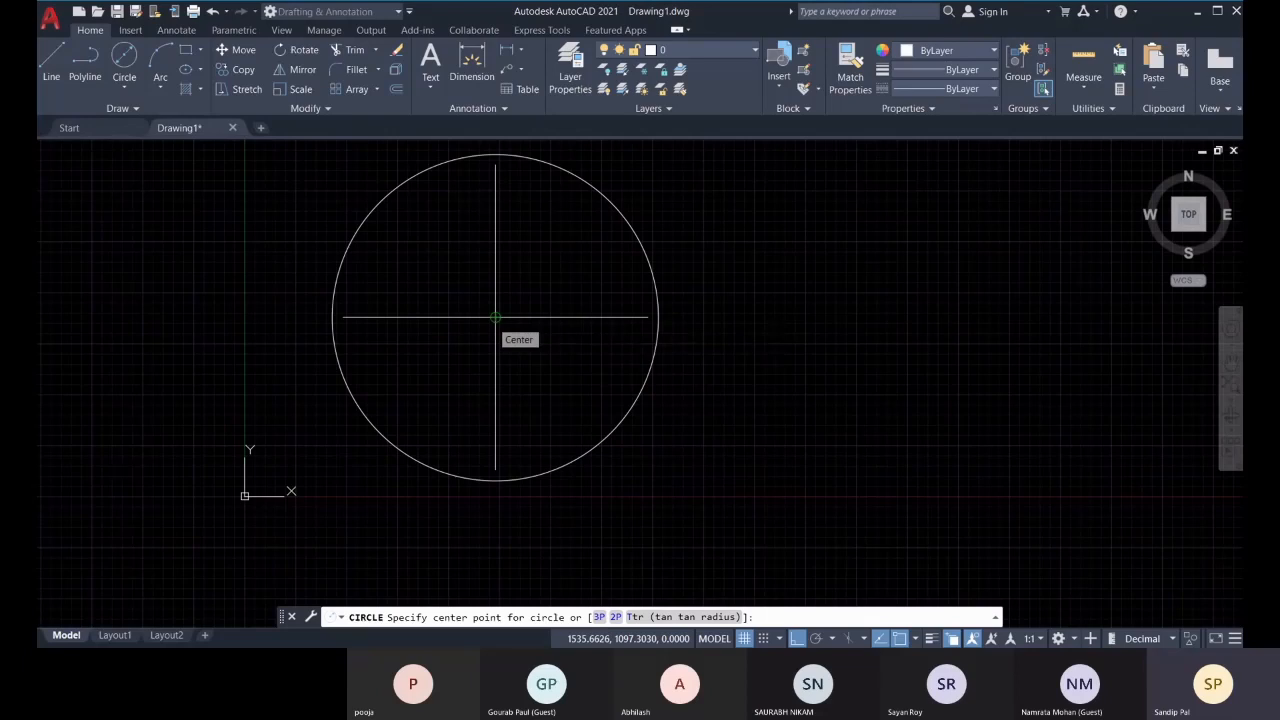
{"action": "left_click", "coordinate": [496, 317]}
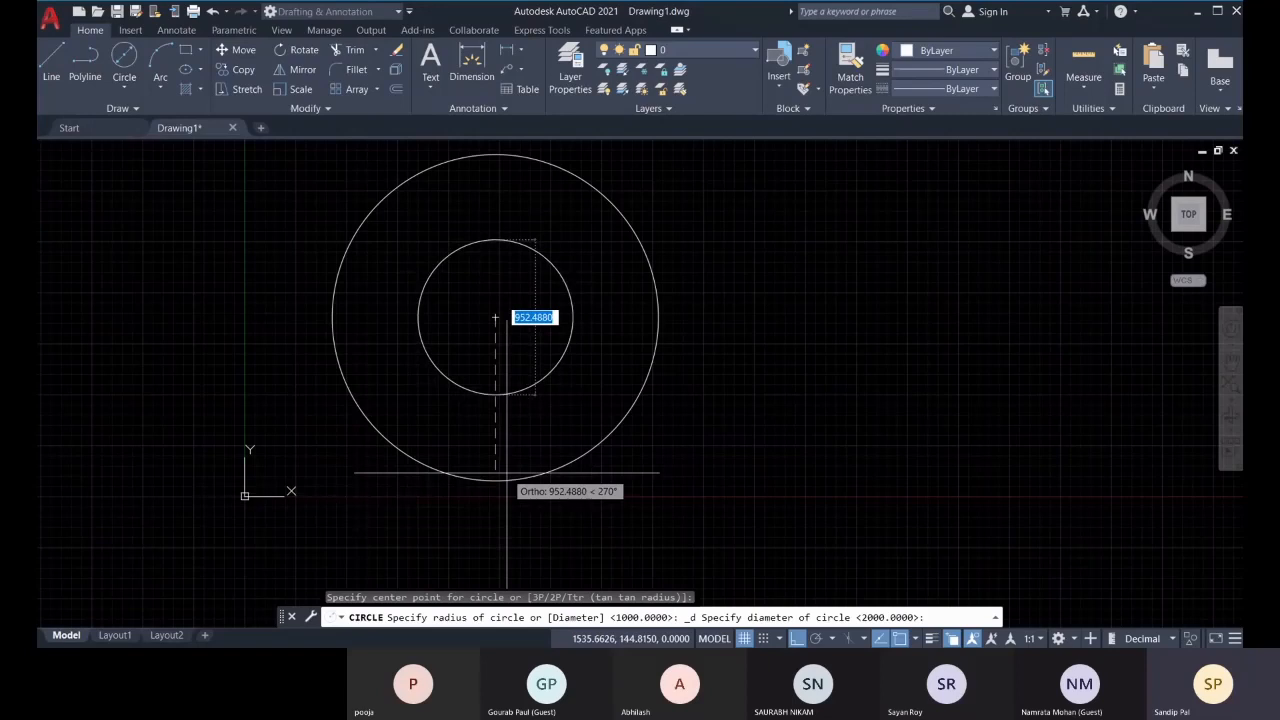
{"action": "type", "text": "1000"}
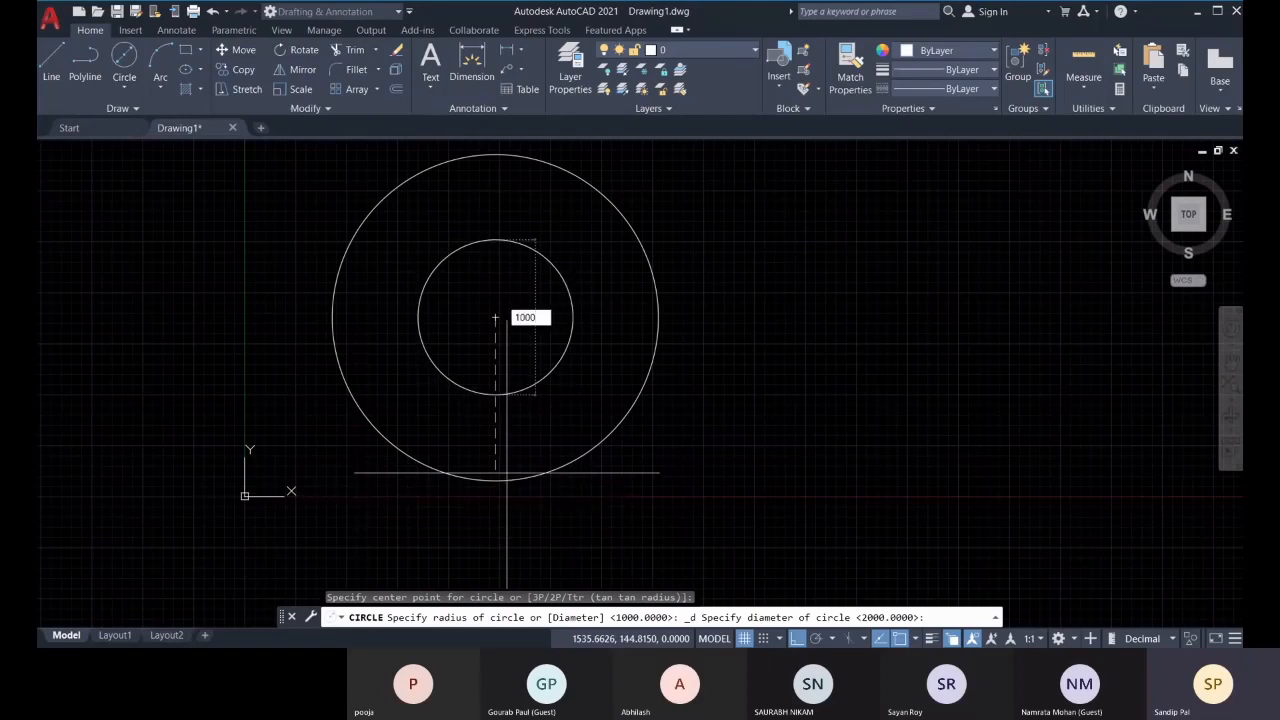
{"action": "key", "text": "Return"}
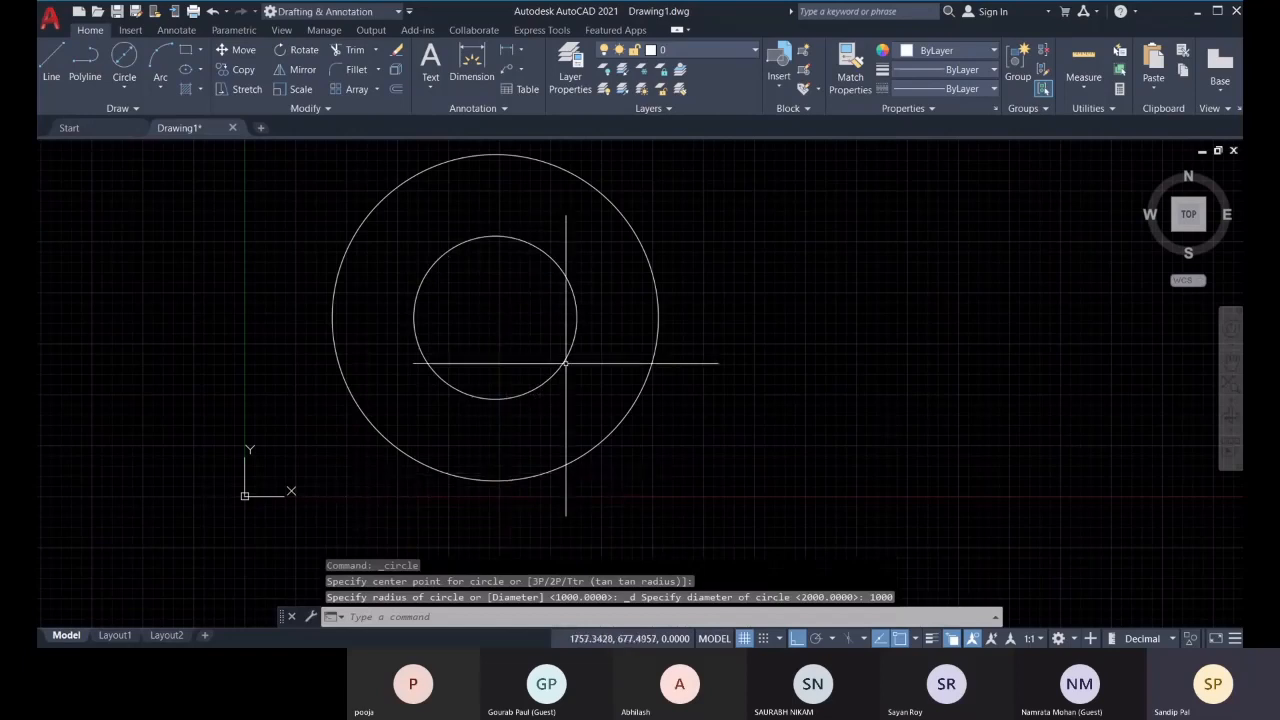
{"action": "key", "text": "Escape"}
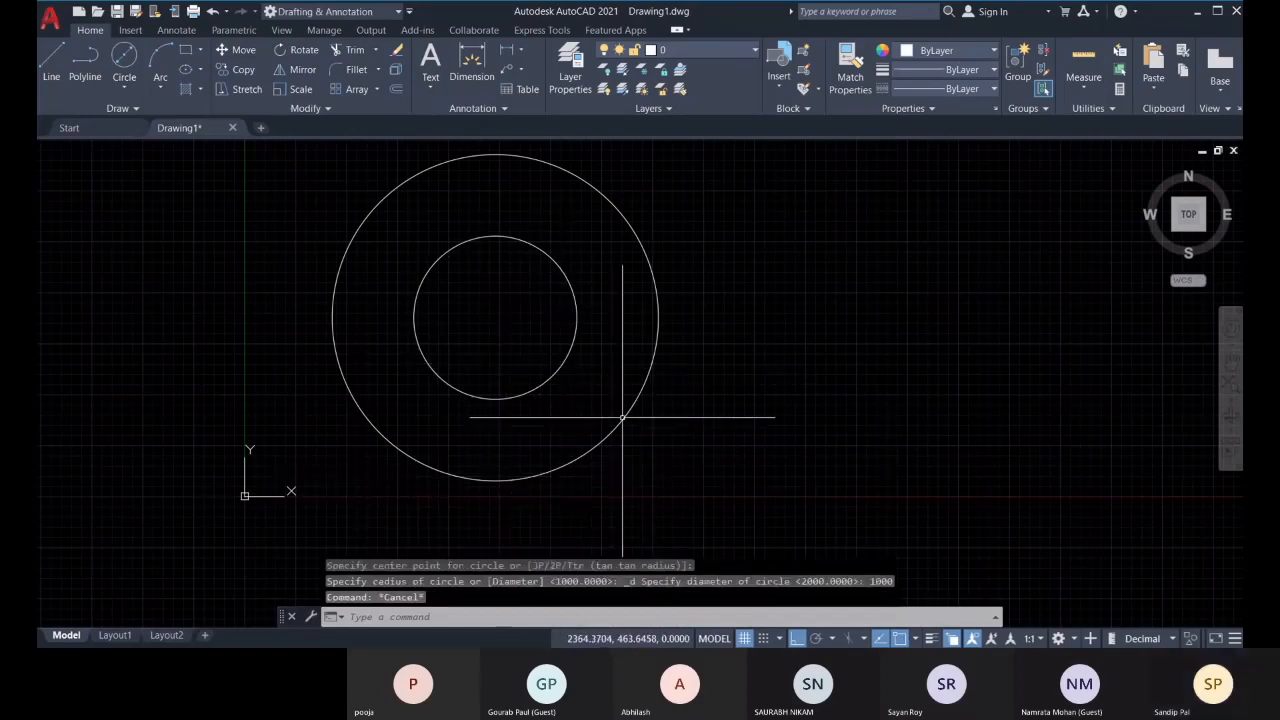
Draw a 2-Point circle between the top quadrant of the outer circle and the top quadrant of the inner concentric circle
{"action": "scroll", "coordinate": [631, 377], "scroll_direction": "down", "scroll_amount": 2}
{"action": "left_click", "coordinate": [126, 88]}
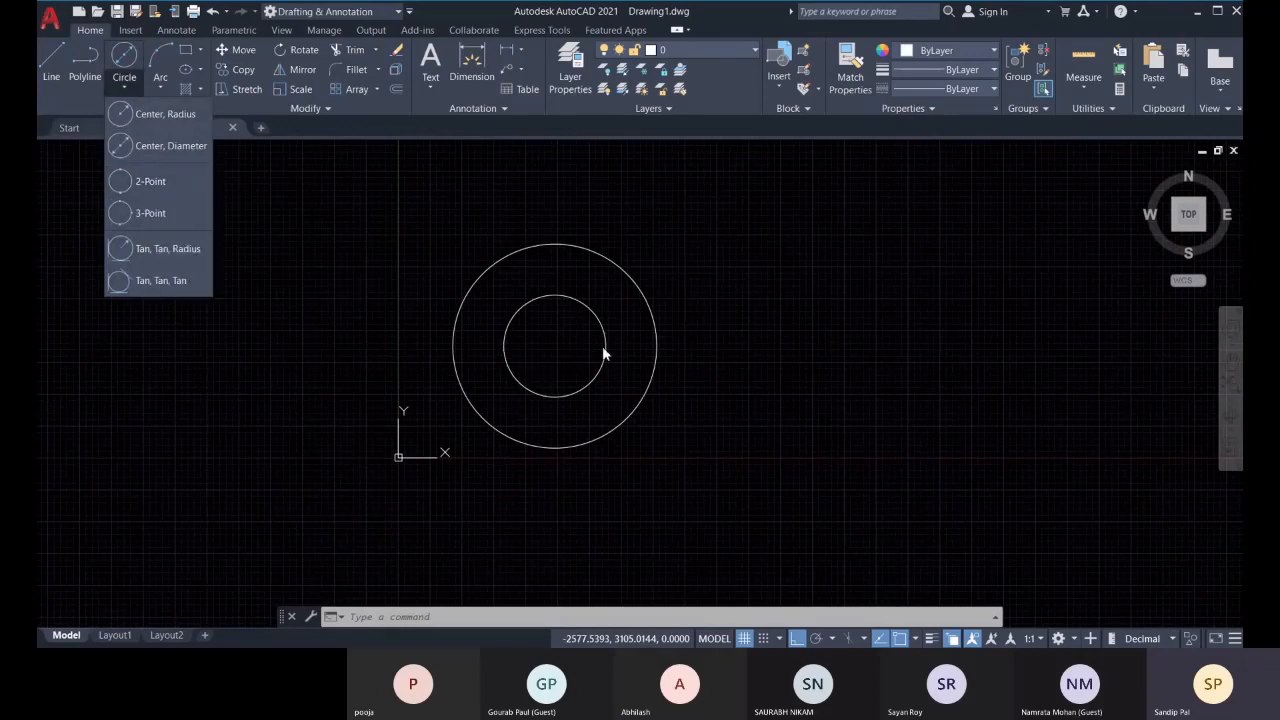
{"action": "left_click", "coordinate": [140, 182]}
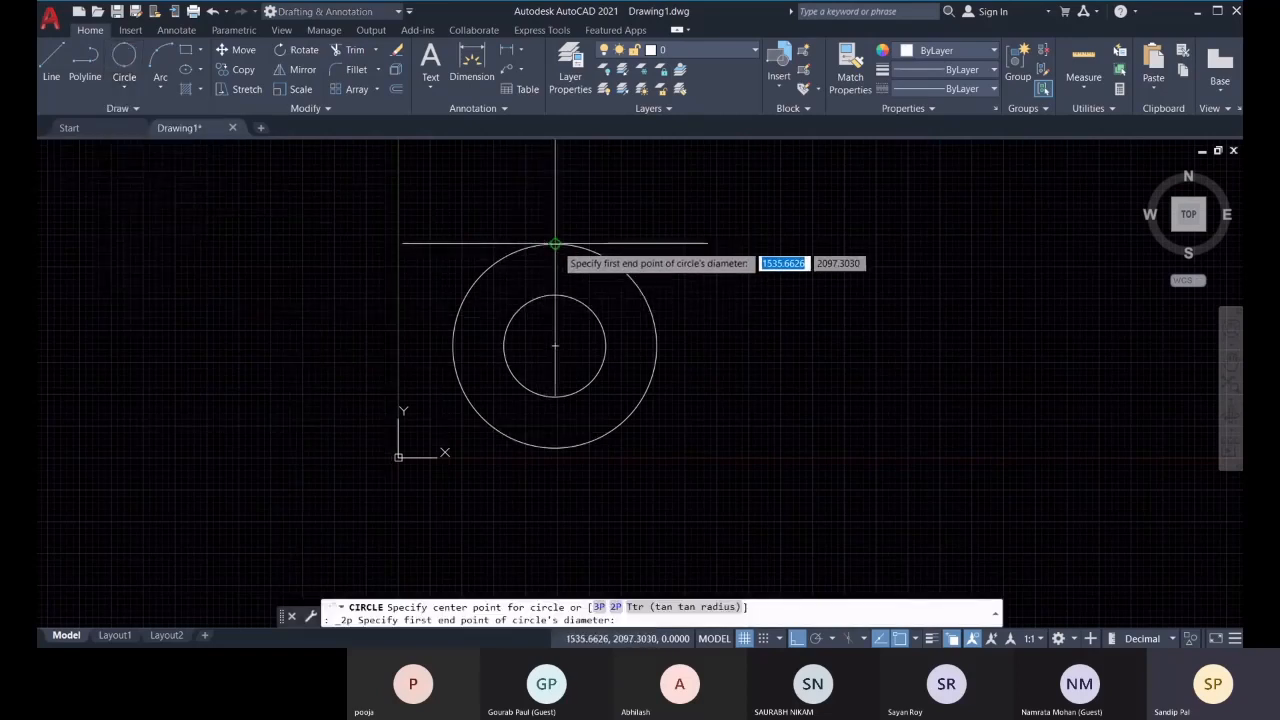
{"action": "scroll", "coordinate": [555, 243], "scroll_direction": "up", "scroll_amount": 2}
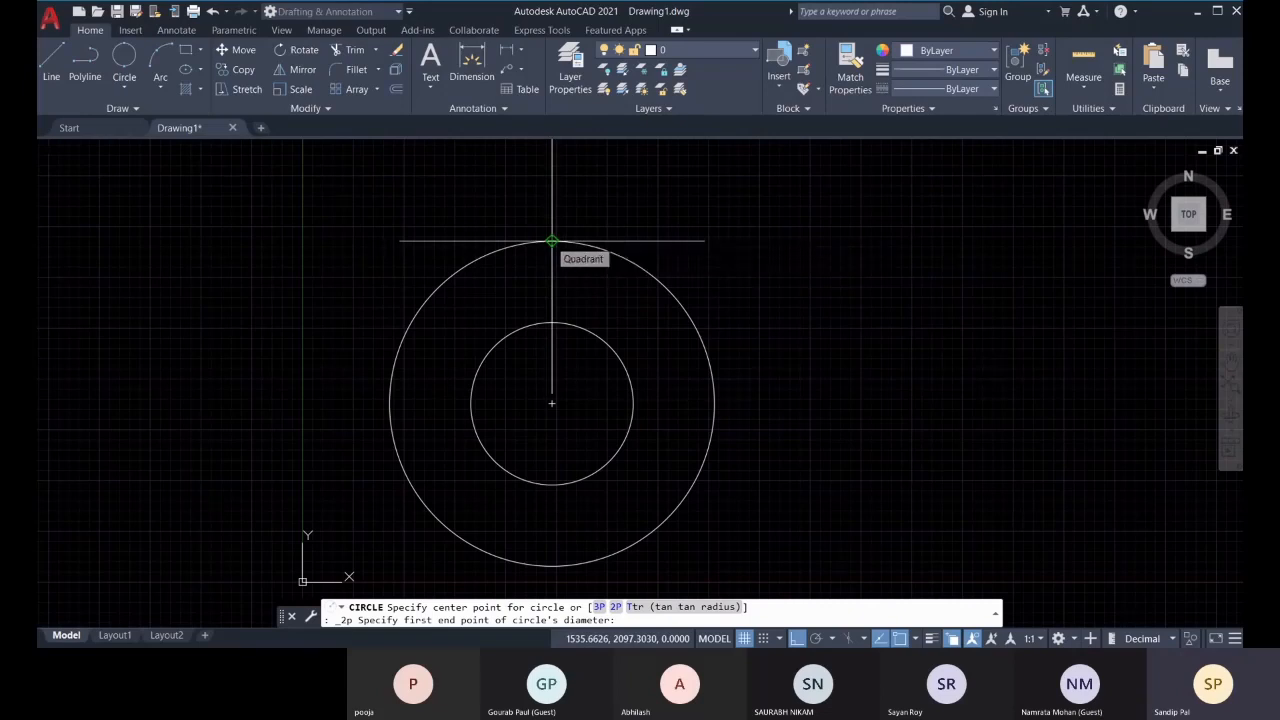
{"action": "left_click", "coordinate": [552, 241]}
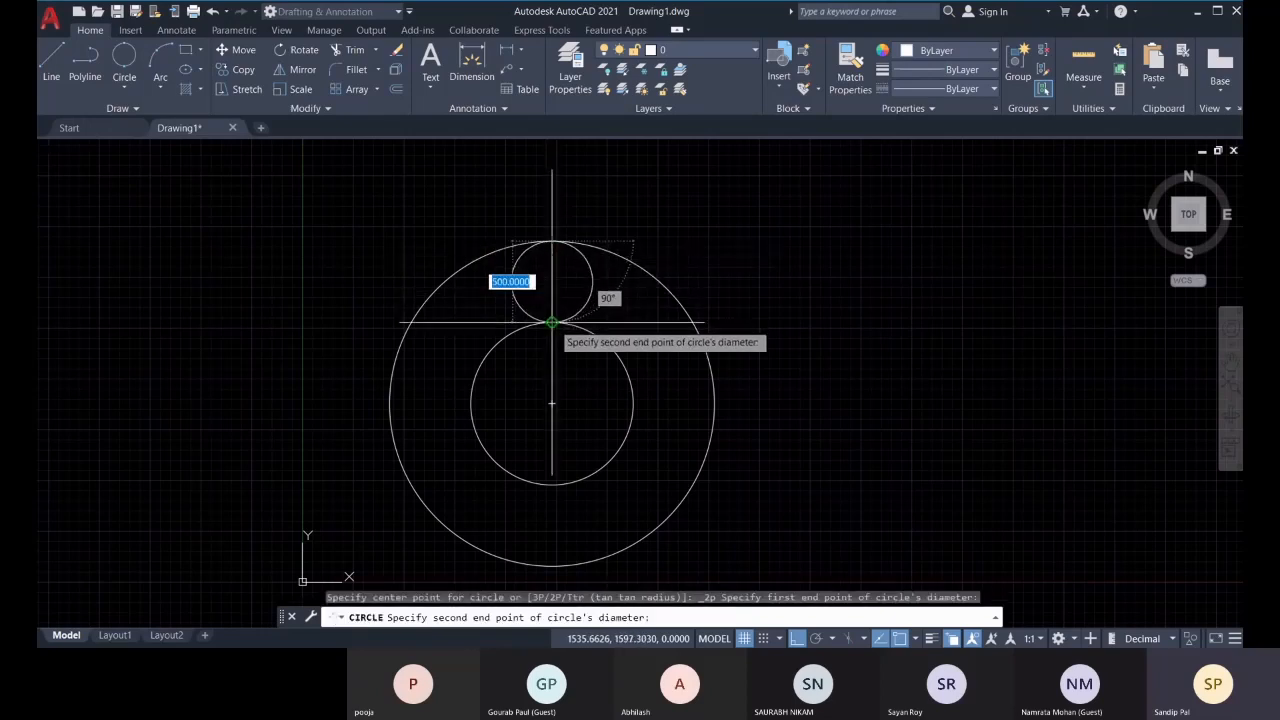
{"action": "left_click", "coordinate": [552, 322]}
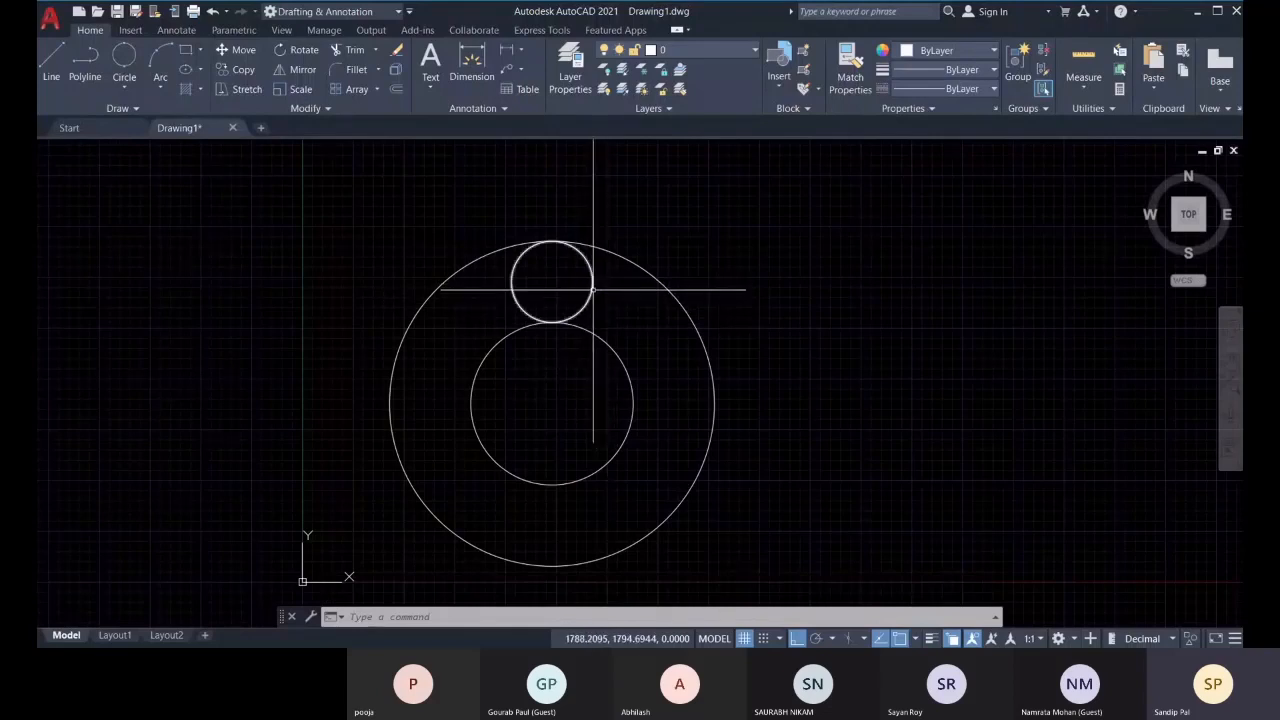
{"action": "left_click", "coordinate": [551, 322]}
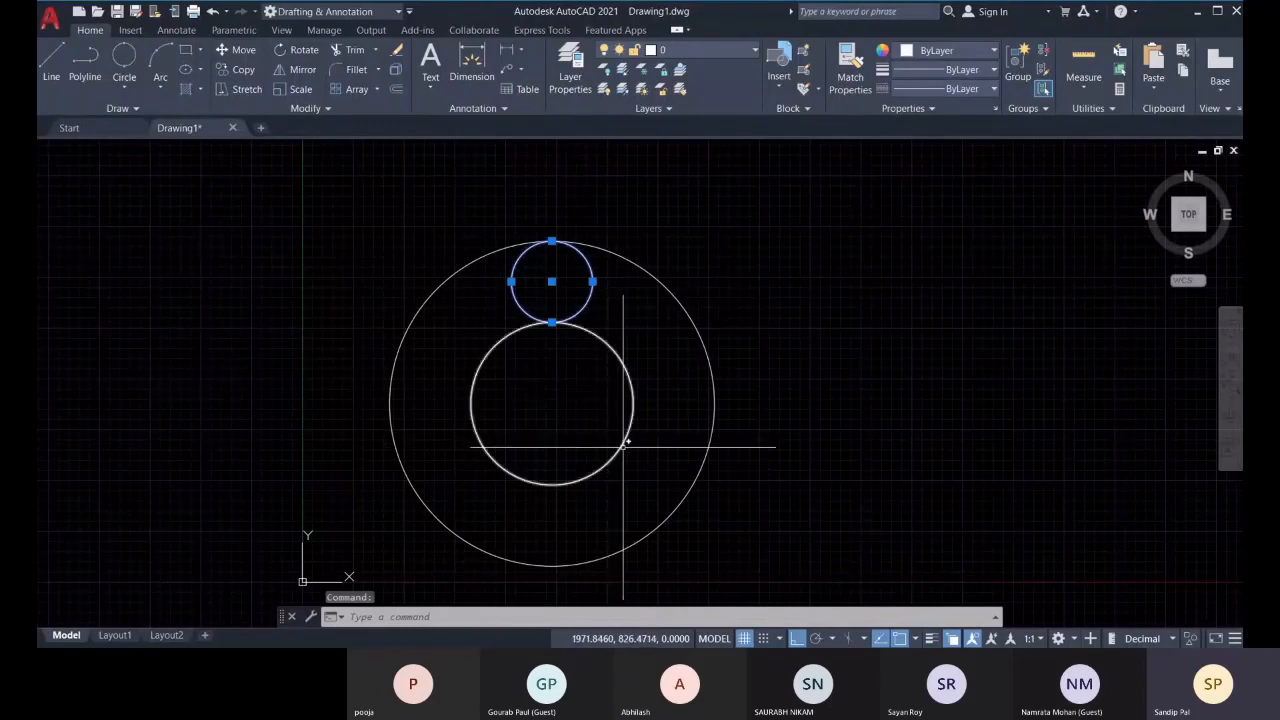
{"action": "key", "text": "Escape"}
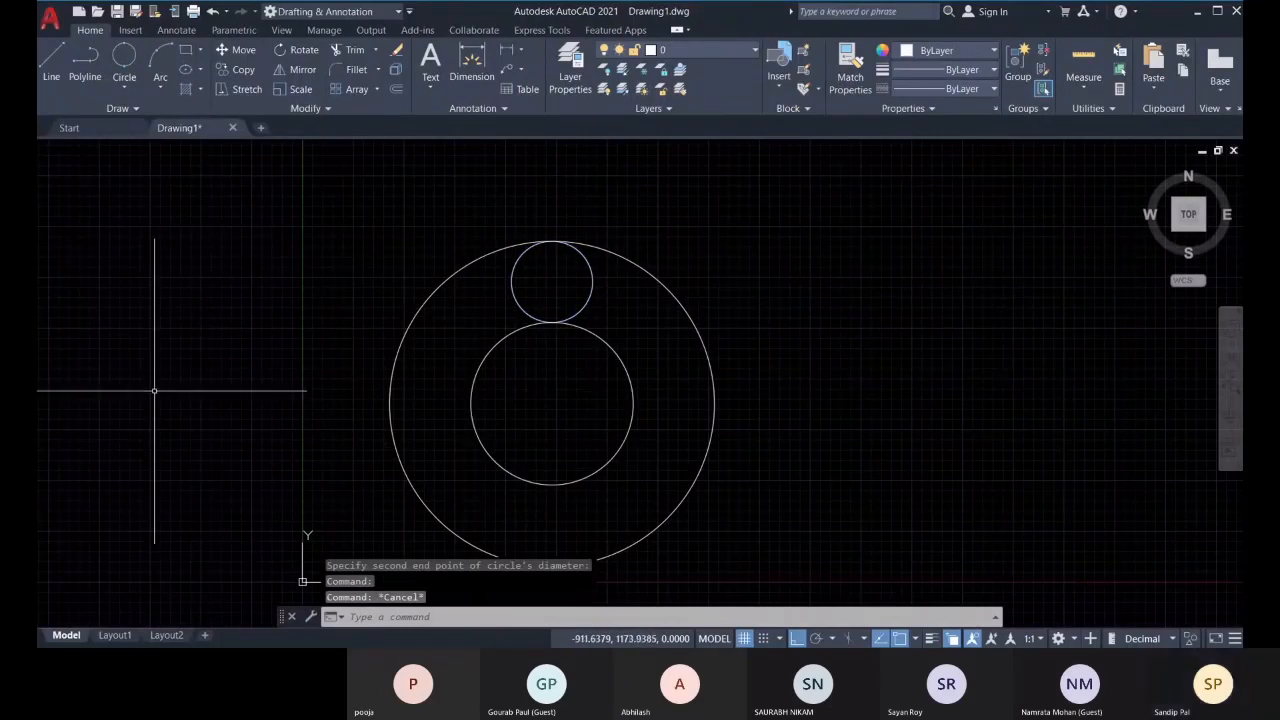
Draw a three-line triangle inside the inner concentric circle, starting at its top quadrant, with both lower corners on the circle
{"action": "left_click", "coordinate": [121, 90]}
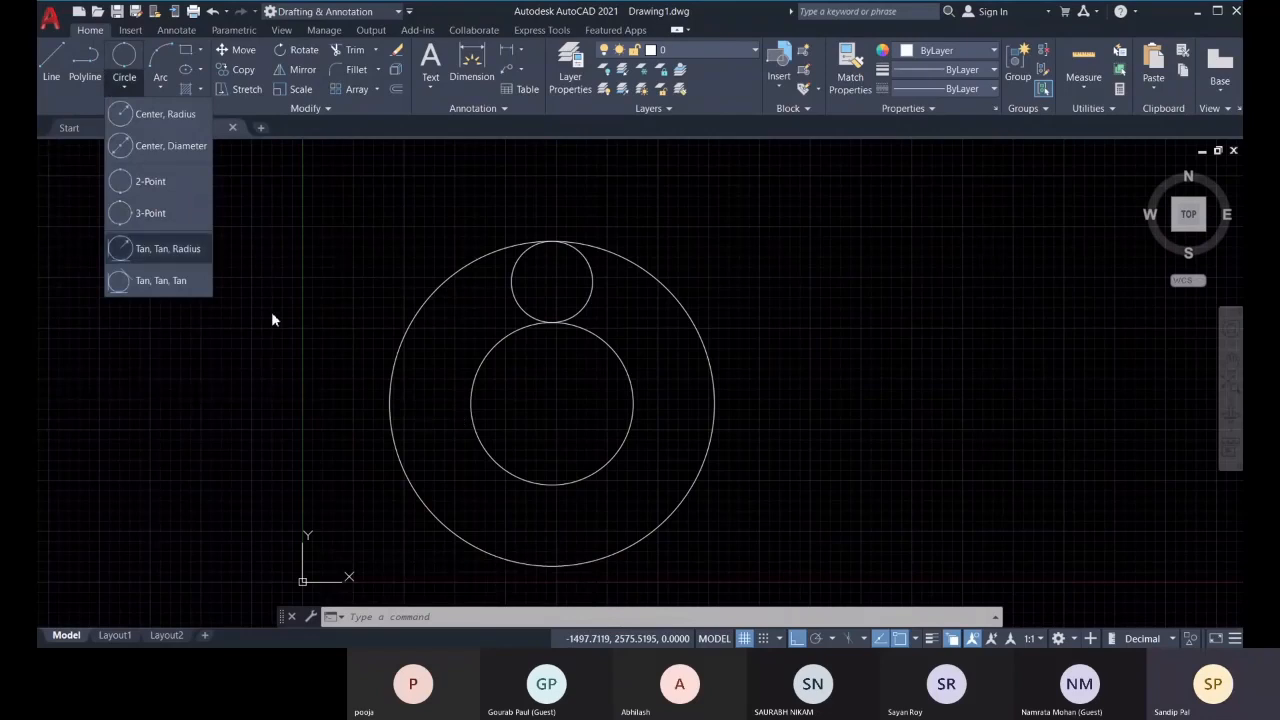
{"action": "left_click", "coordinate": [51, 64]}
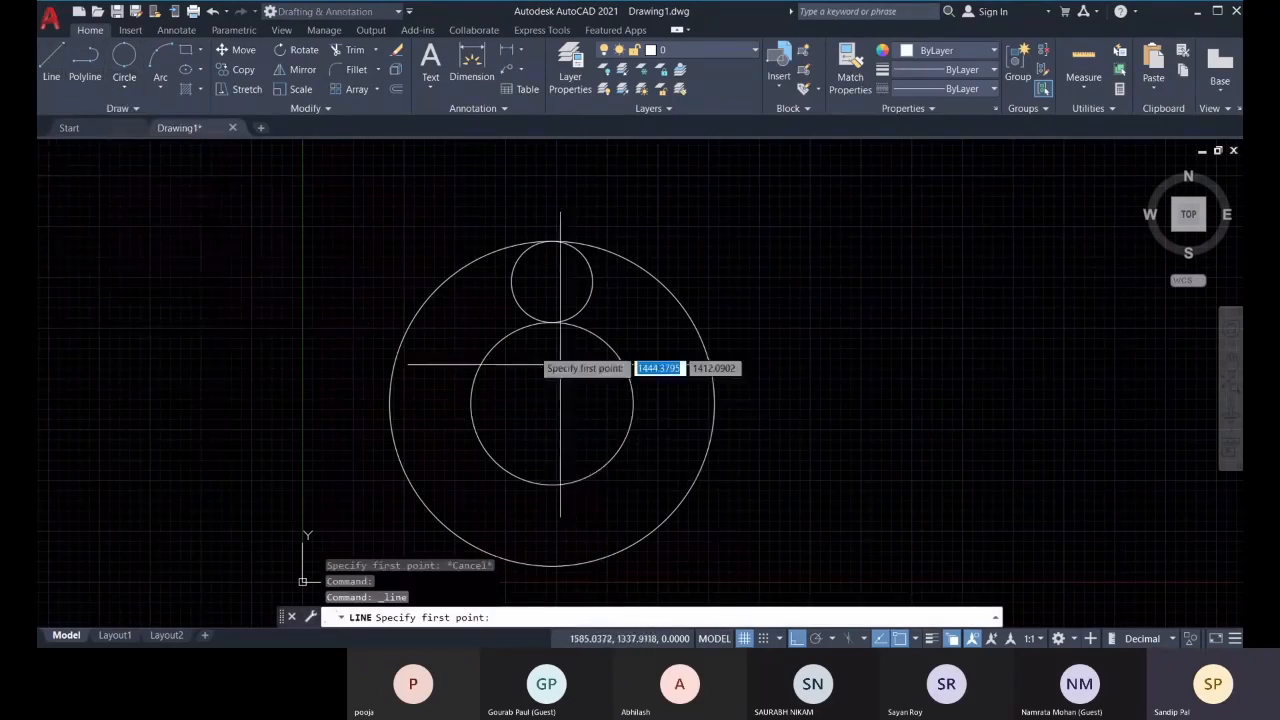
{"action": "left_click", "coordinate": [551, 322]}
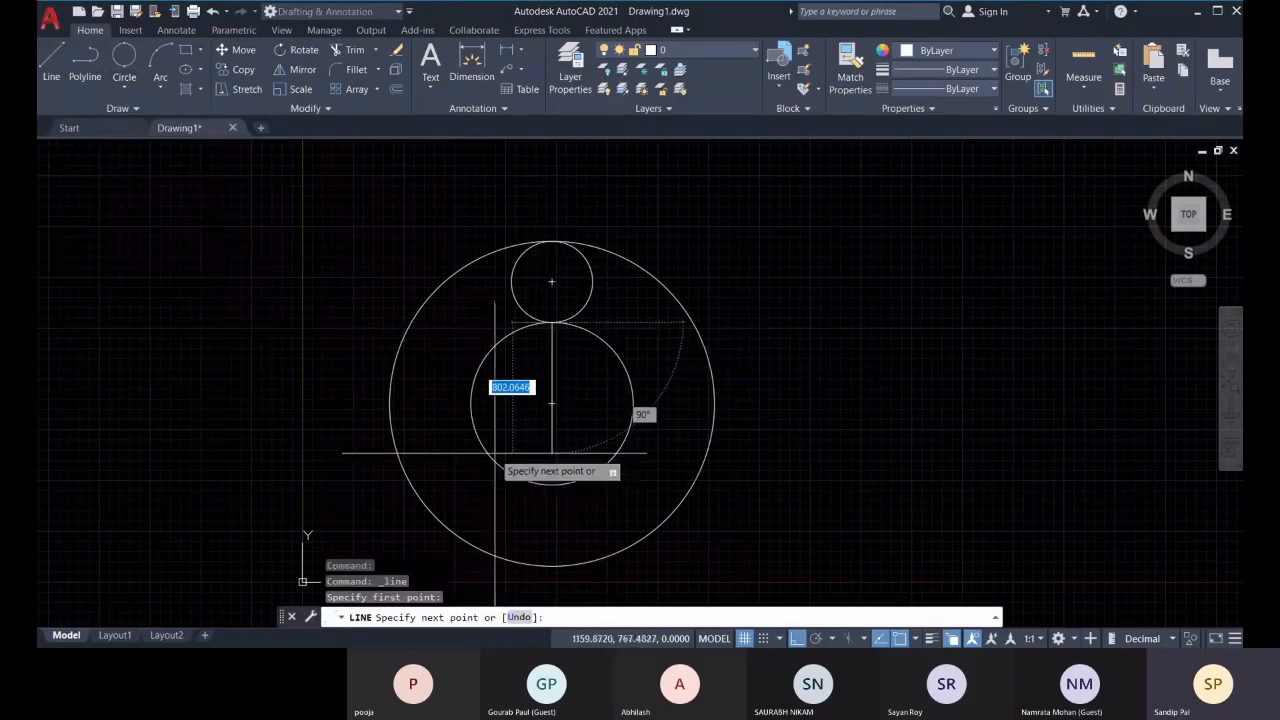
{"action": "left_click", "coordinate": [488, 453]}
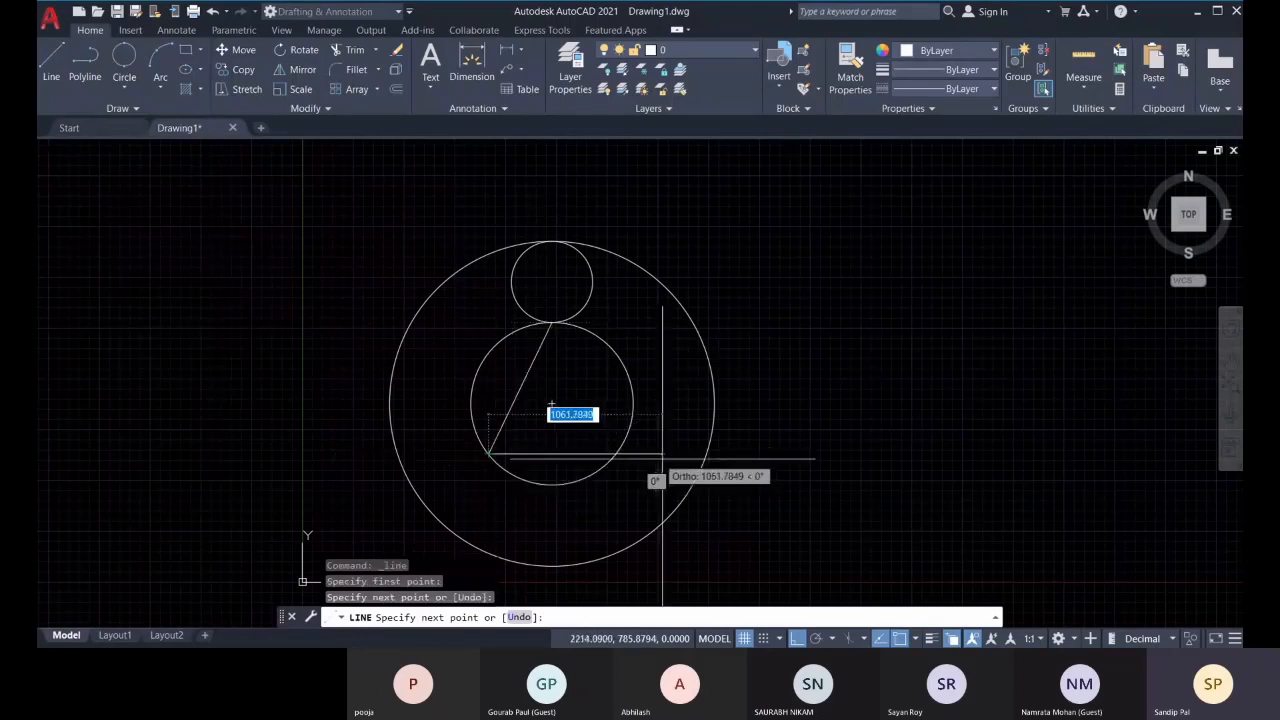
{"action": "left_click", "coordinate": [616, 453]}
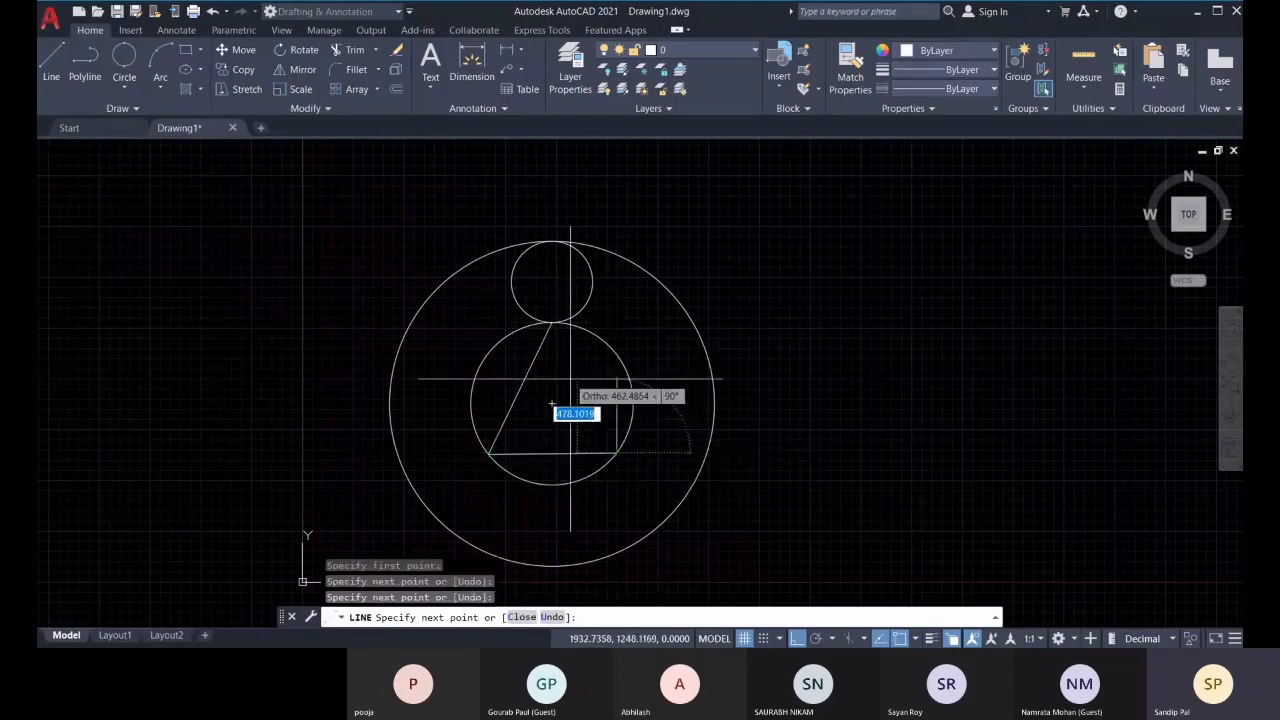
{"action": "left_click", "coordinate": [551, 325]}
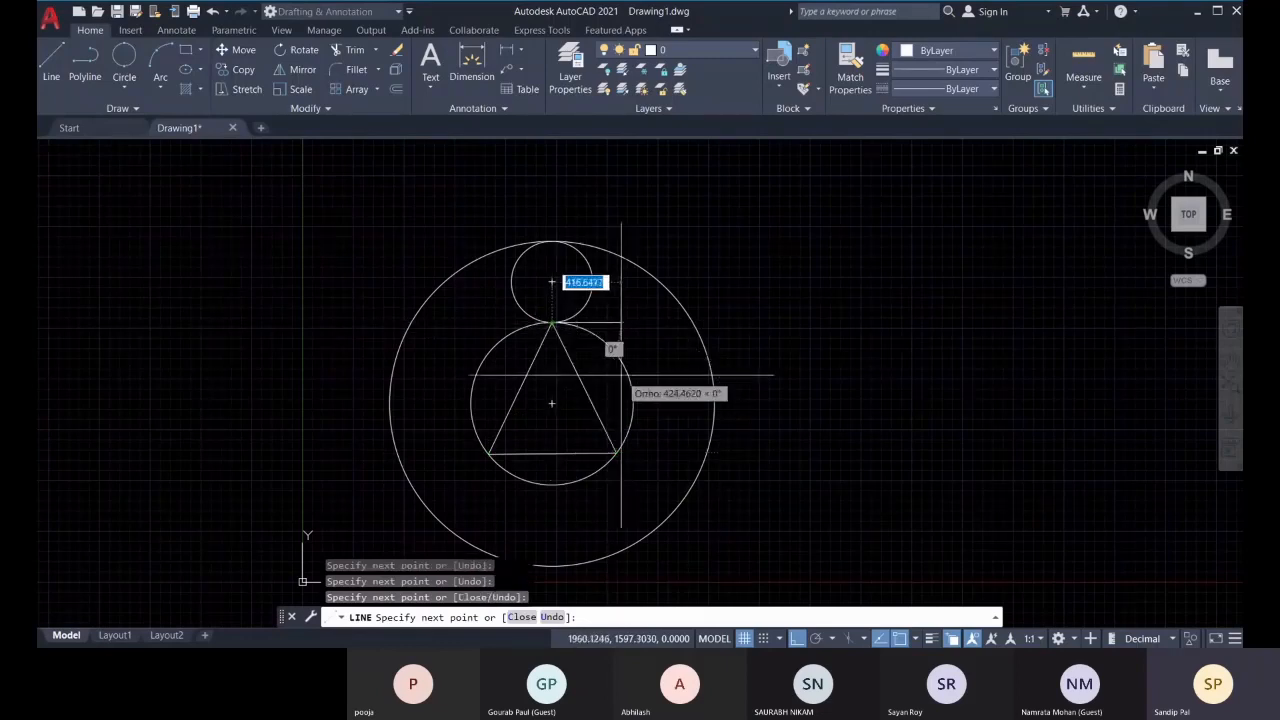
Draw a 3-Point circle through the midpoints of the triangle's three sides
{"action": "left_click", "coordinate": [130, 91]}
{"action": "left_click", "coordinate": [150, 212]}
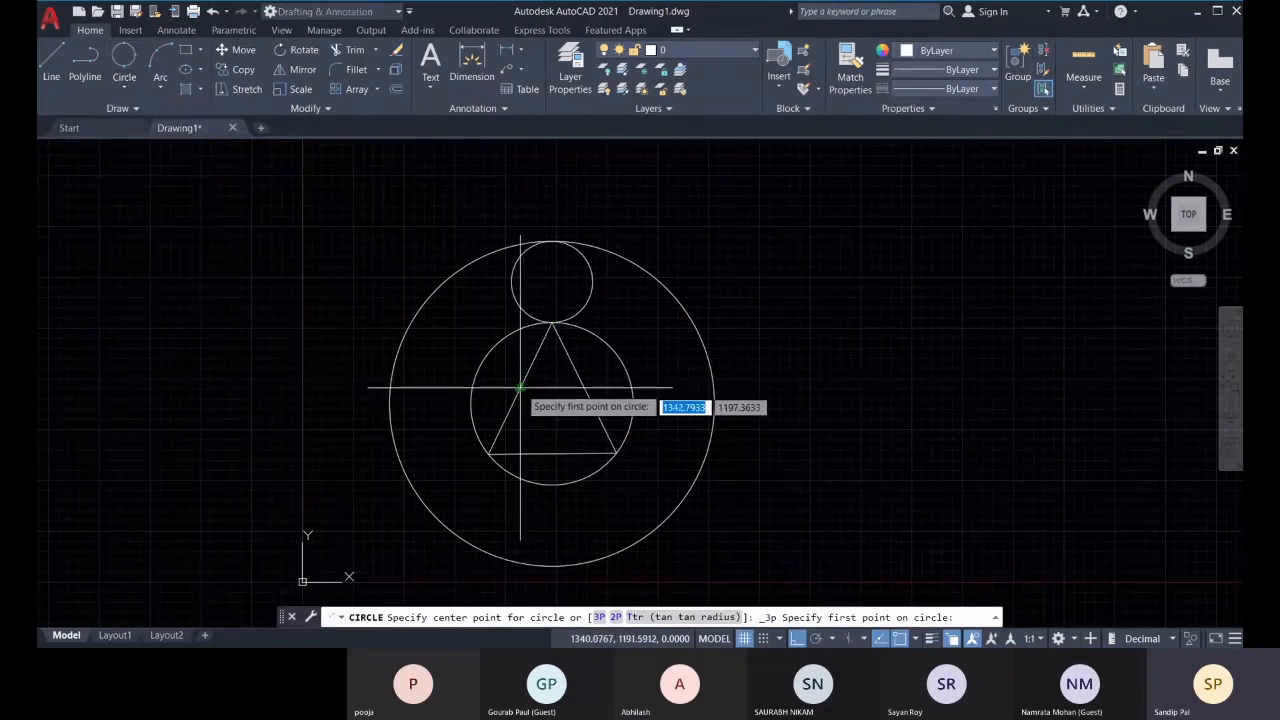
{"action": "left_click", "coordinate": [520, 388]}
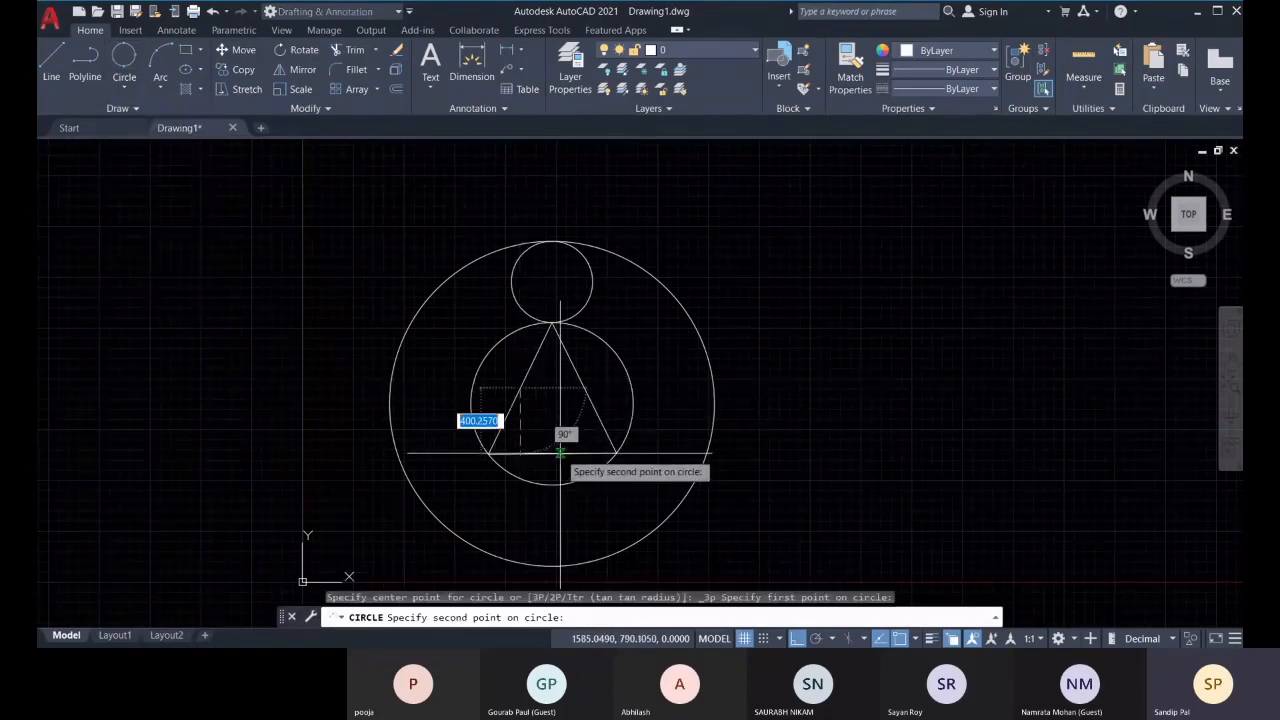
{"action": "left_click", "coordinate": [552, 453]}
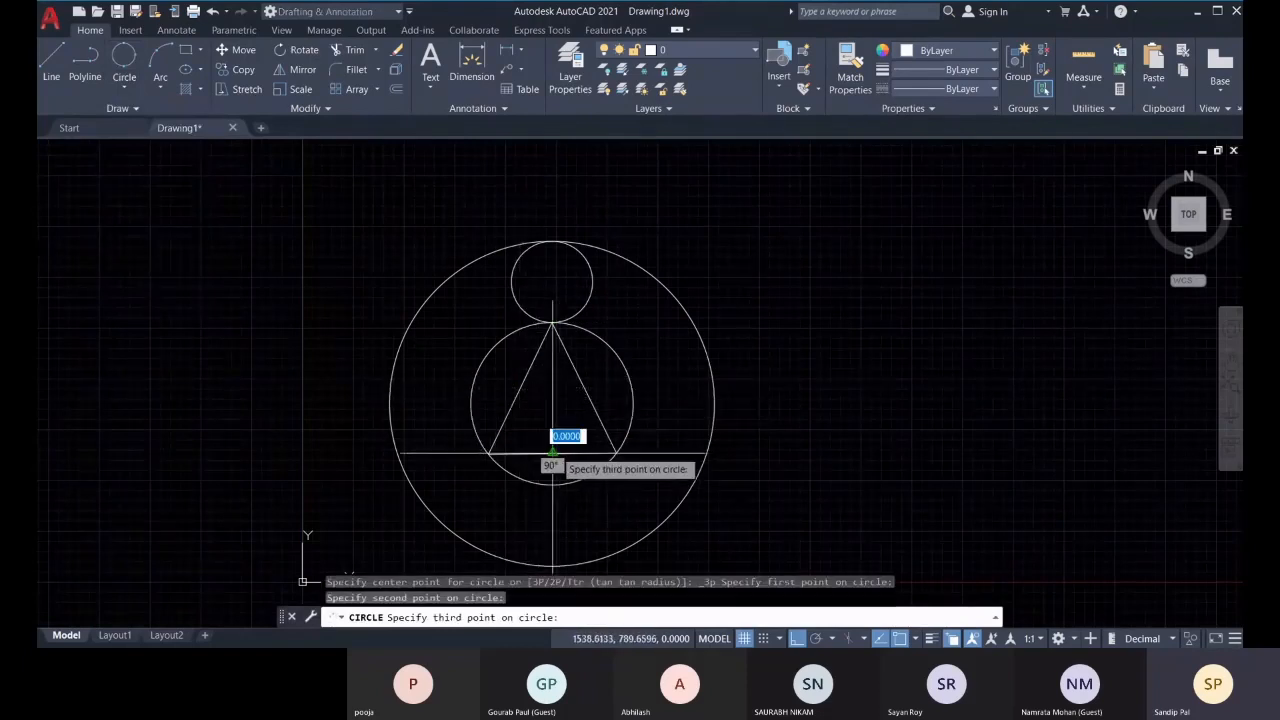
{"action": "left_click", "coordinate": [584, 387]}
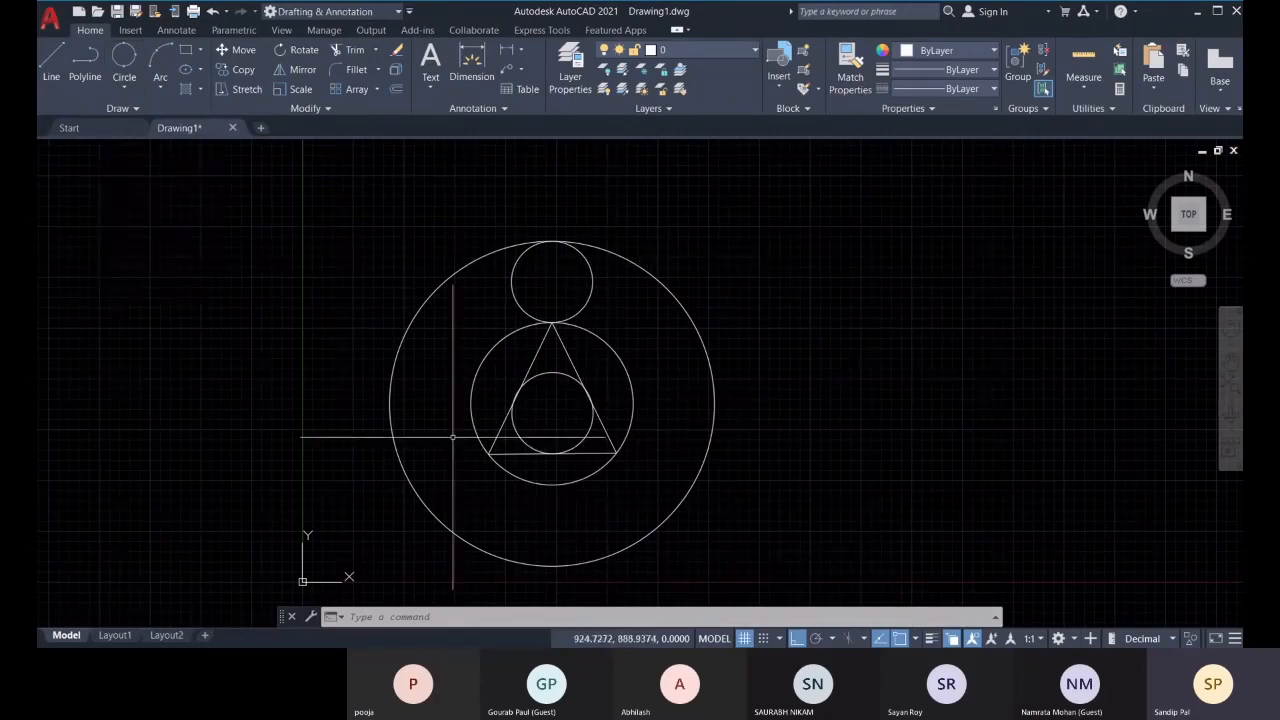
Draw a Tan, Tan, Radius circle with radius 75, tangent to the concentric circle around the triangle and the triangle's left side
{"action": "left_click", "coordinate": [126, 89]}
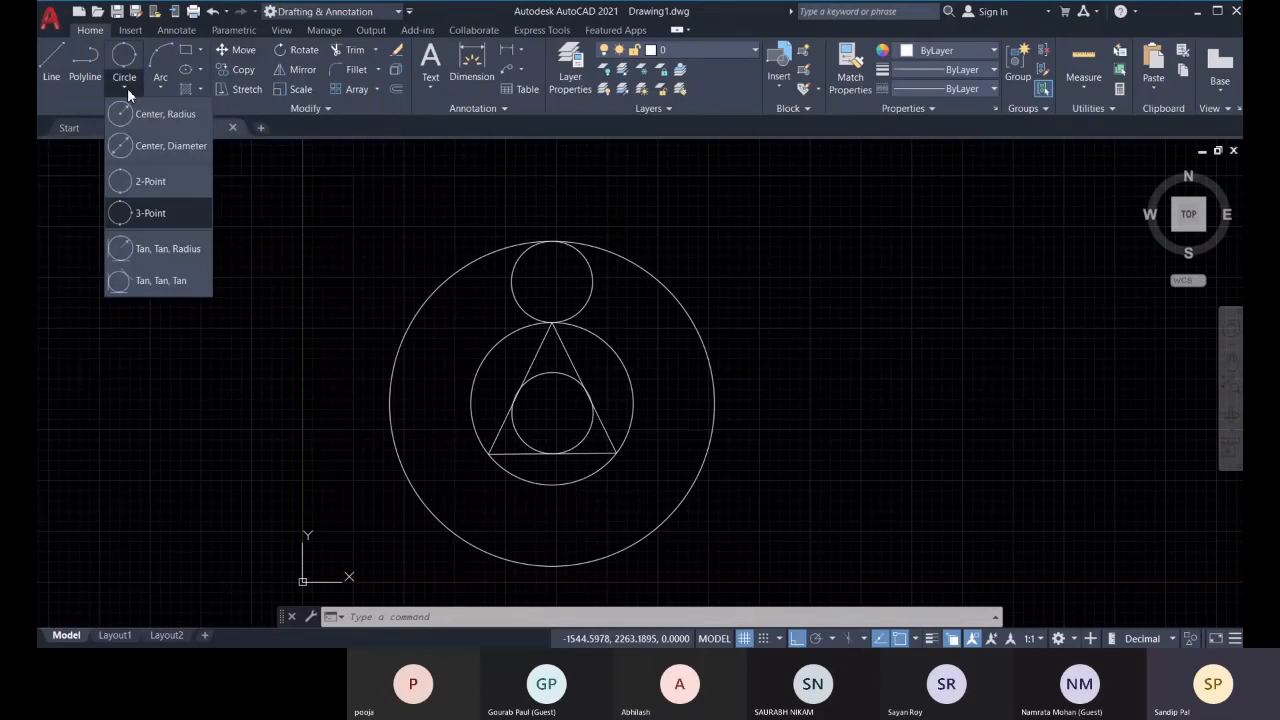
{"action": "left_click", "coordinate": [127, 89]}
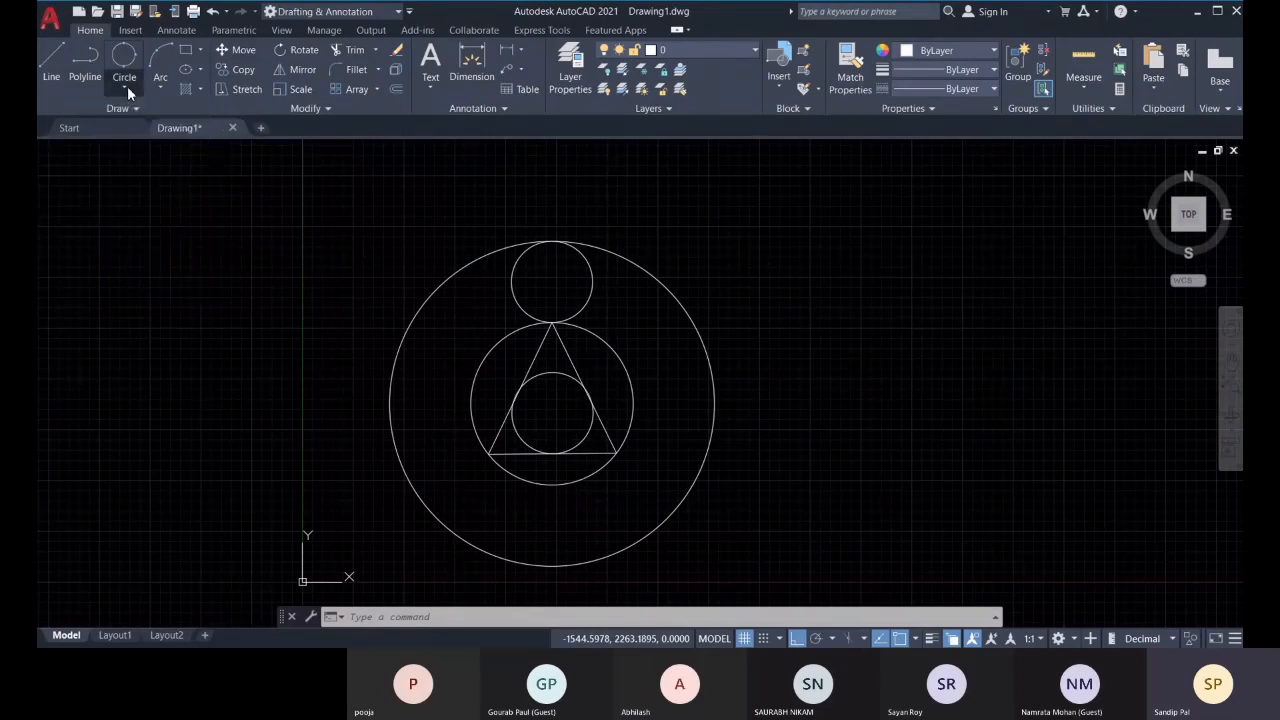
{"action": "left_click", "coordinate": [127, 89]}
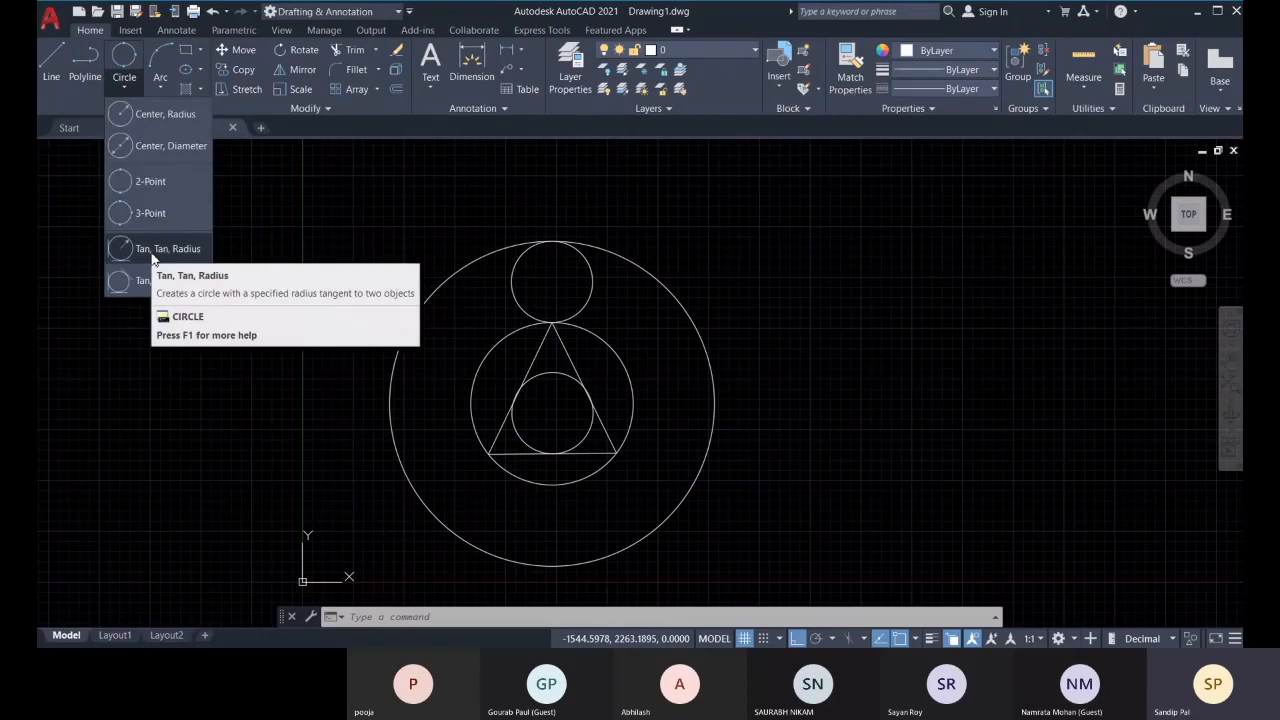
{"action": "left_click", "coordinate": [153, 250]}
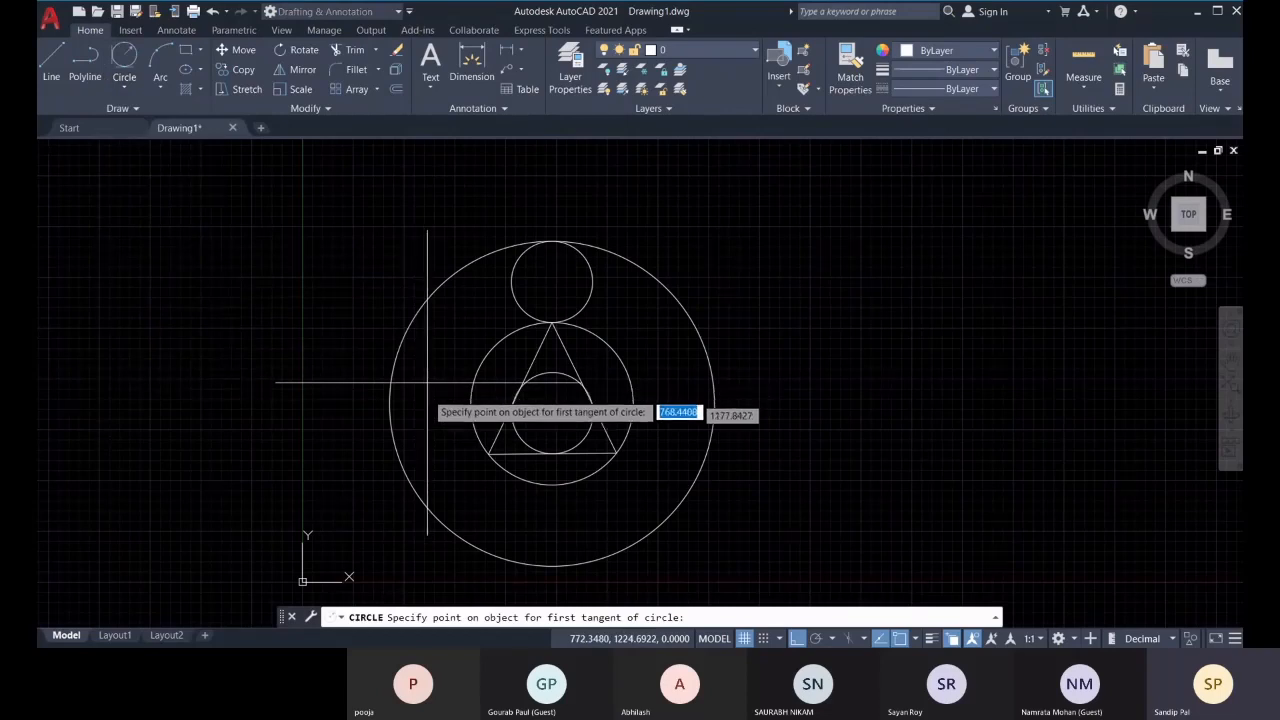
{"action": "middle_click_drag", "start_coordinate": [493, 525], "coordinate": [518, 475]}
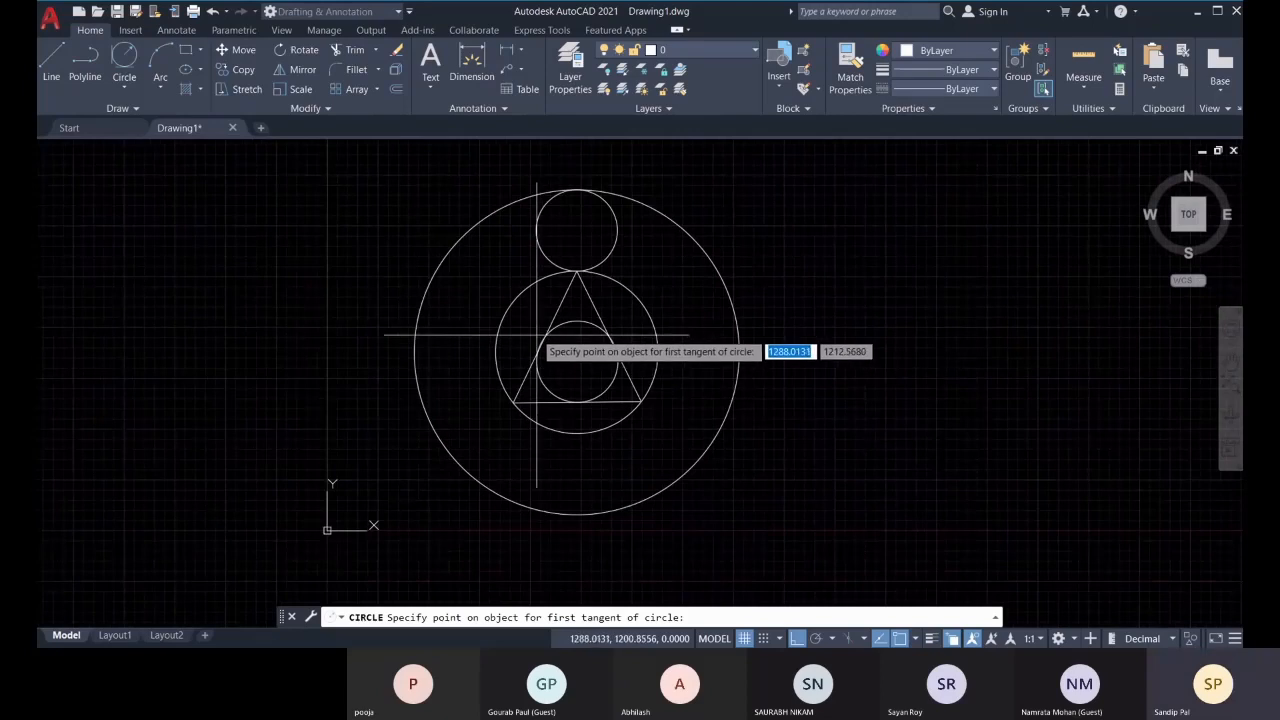
{"action": "scroll", "coordinate": [537, 336], "scroll_direction": "up", "scroll_amount": 2}
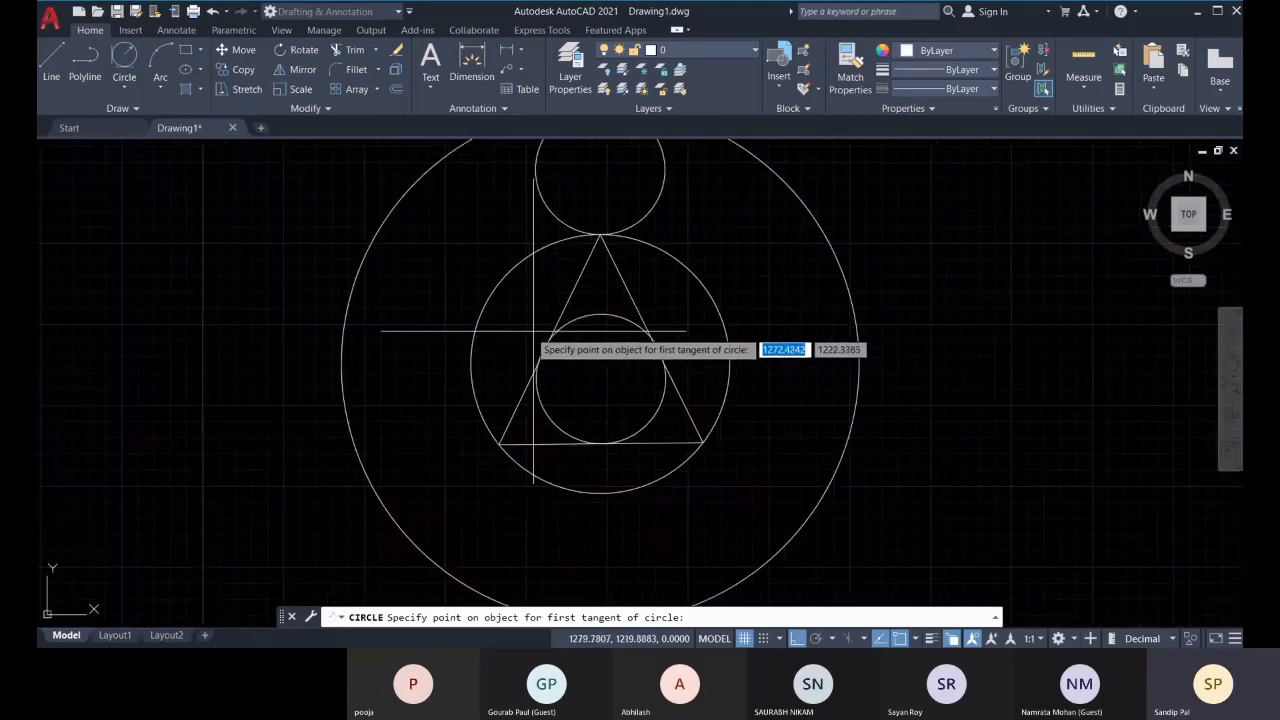
{"action": "left_click", "coordinate": [491, 295]}
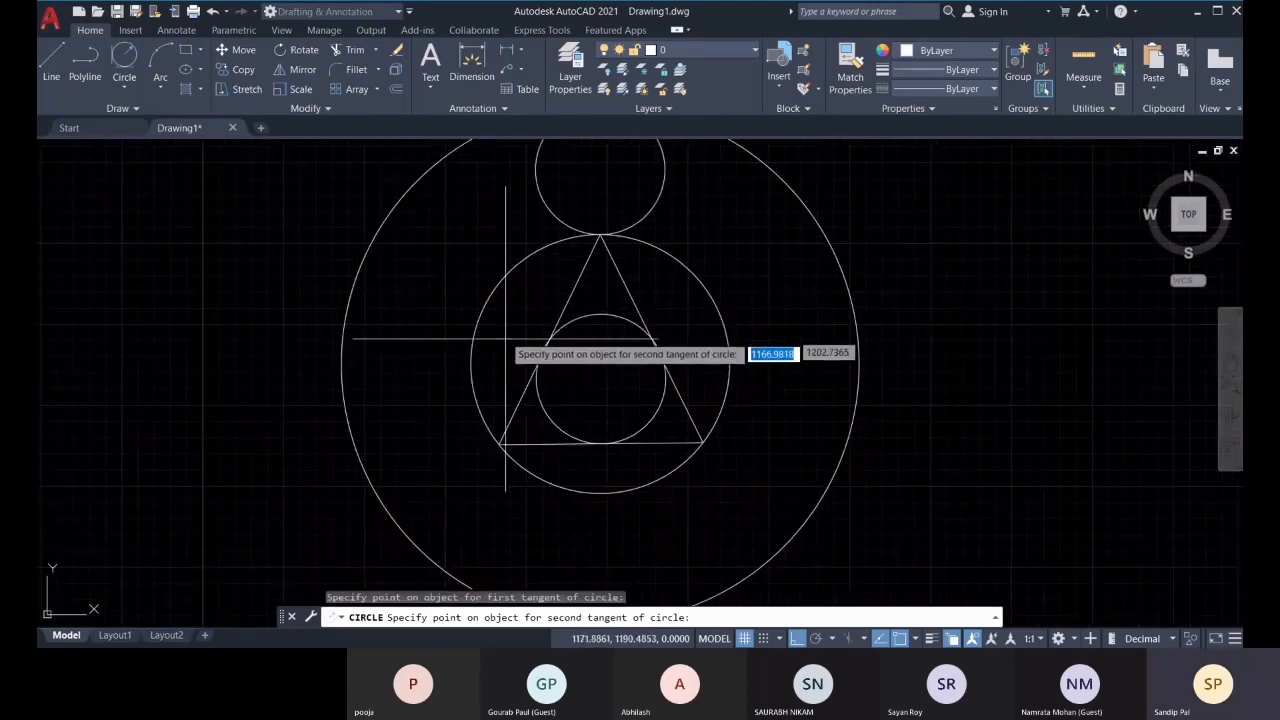
{"action": "left_click", "coordinate": [572, 289]}
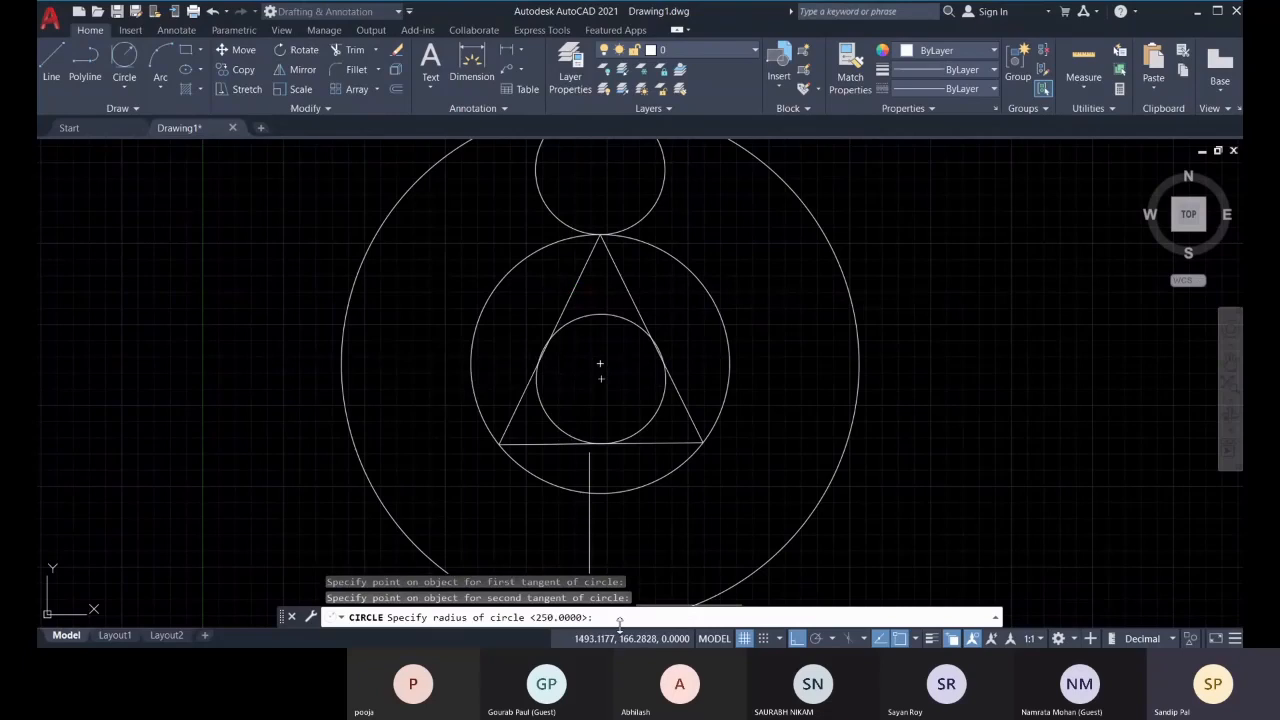
{"action": "type", "text": "75"}
{"action": "key", "text": "Return"}
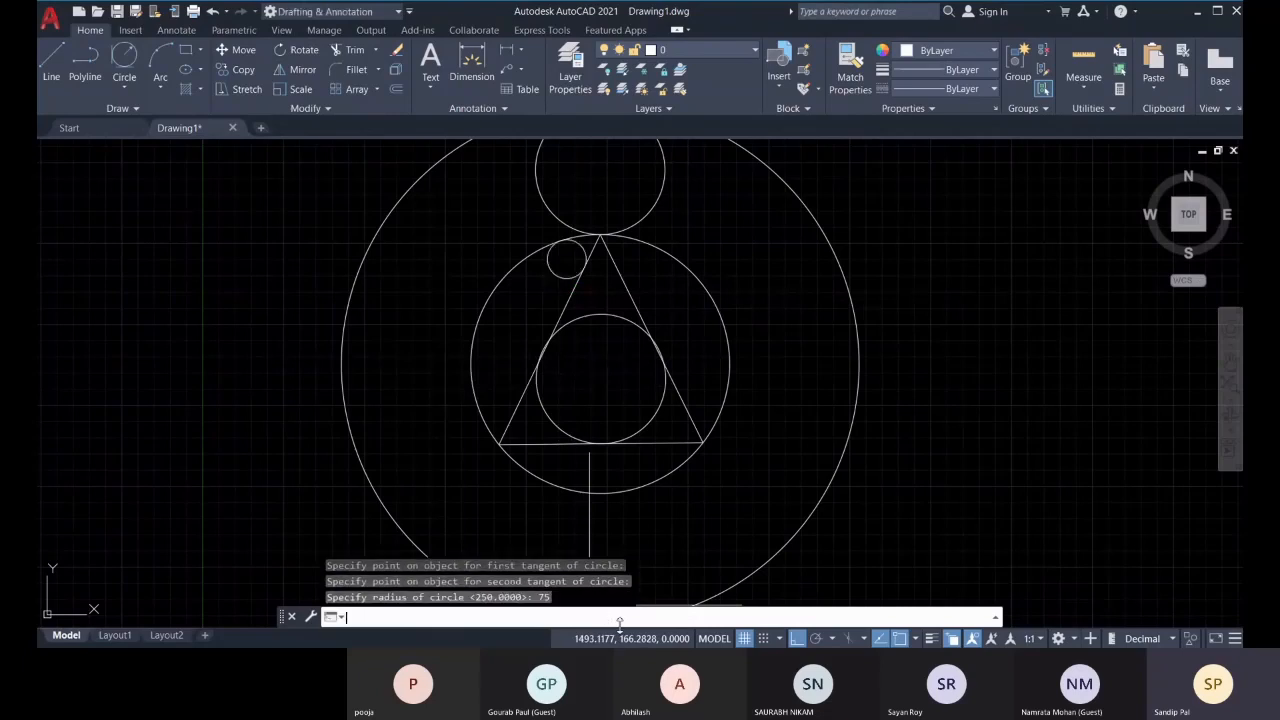
{"action": "scroll", "coordinate": [564, 259], "scroll_direction": "up", "scroll_amount": 3}
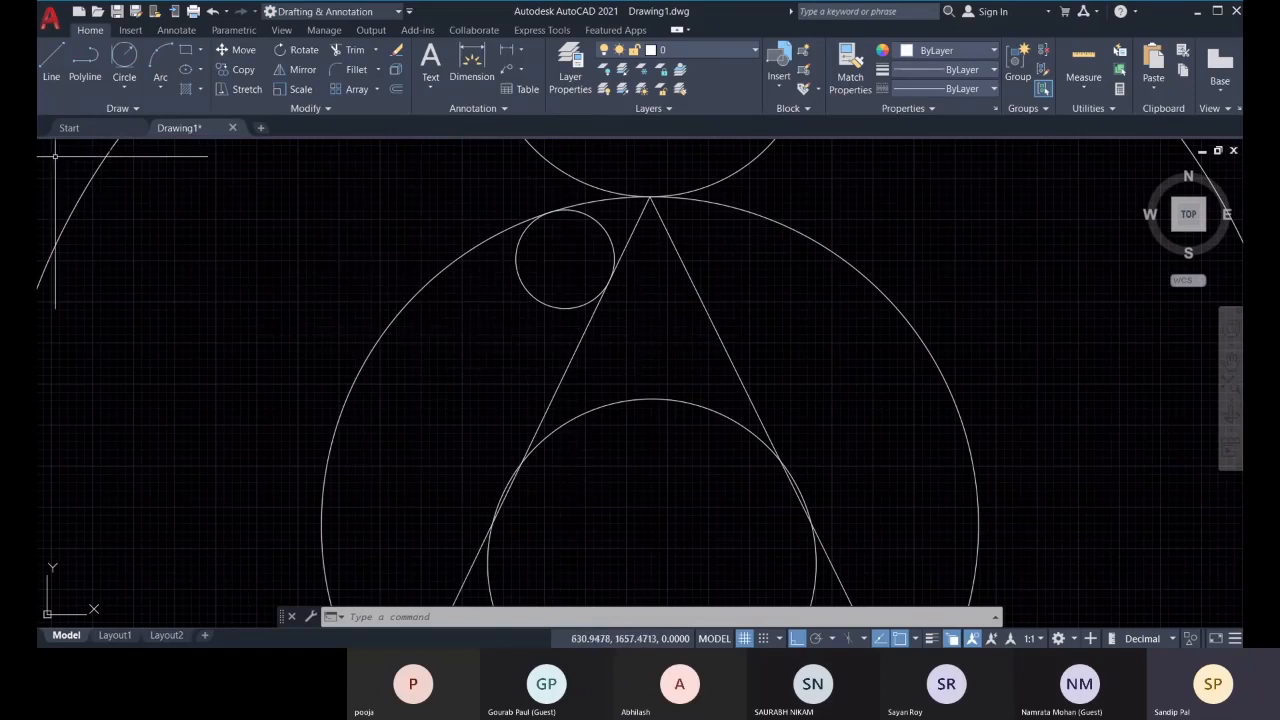
Draw a Tan, Tan, Tan circle using the circle inside the triangle, the triangle's left side and the large outer circle
{"action": "scroll", "coordinate": [552, 311], "scroll_direction": "down", "scroll_amount": 6}
{"action": "left_click", "coordinate": [124, 86]}
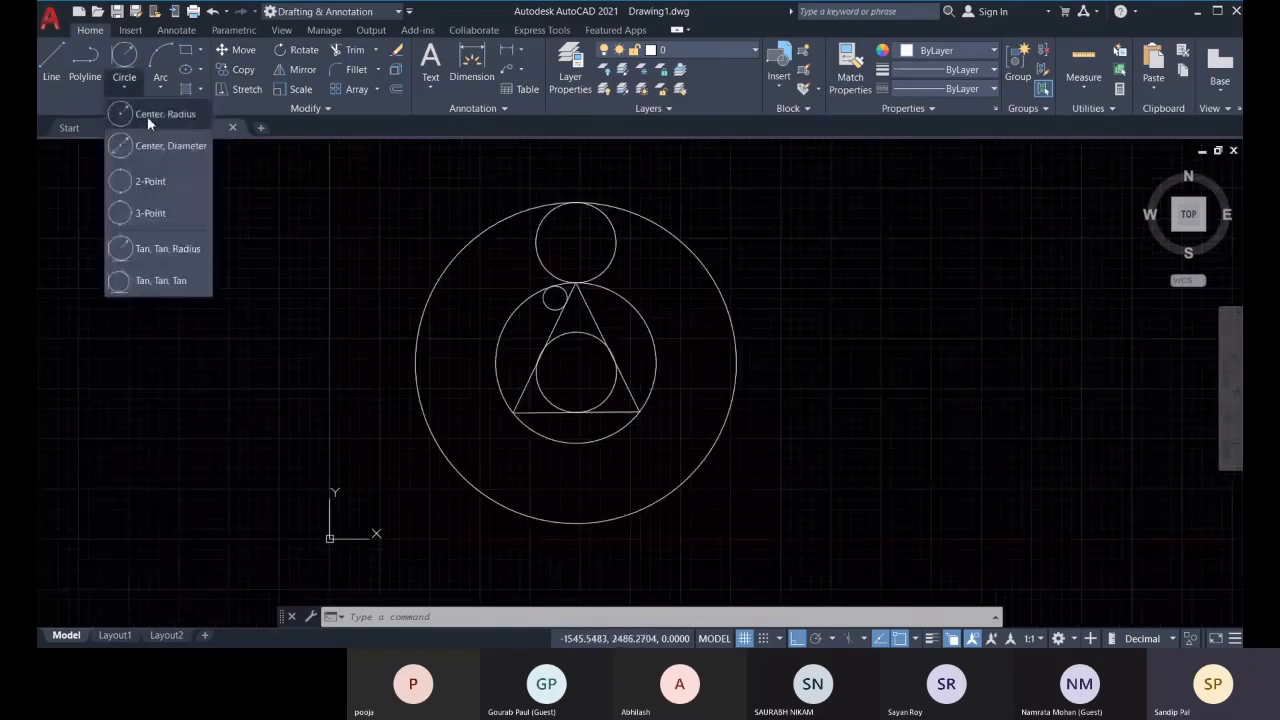
{"action": "left_click", "coordinate": [160, 281]}
{"action": "scroll", "coordinate": [546, 459], "scroll_direction": "up", "scroll_amount": 4}
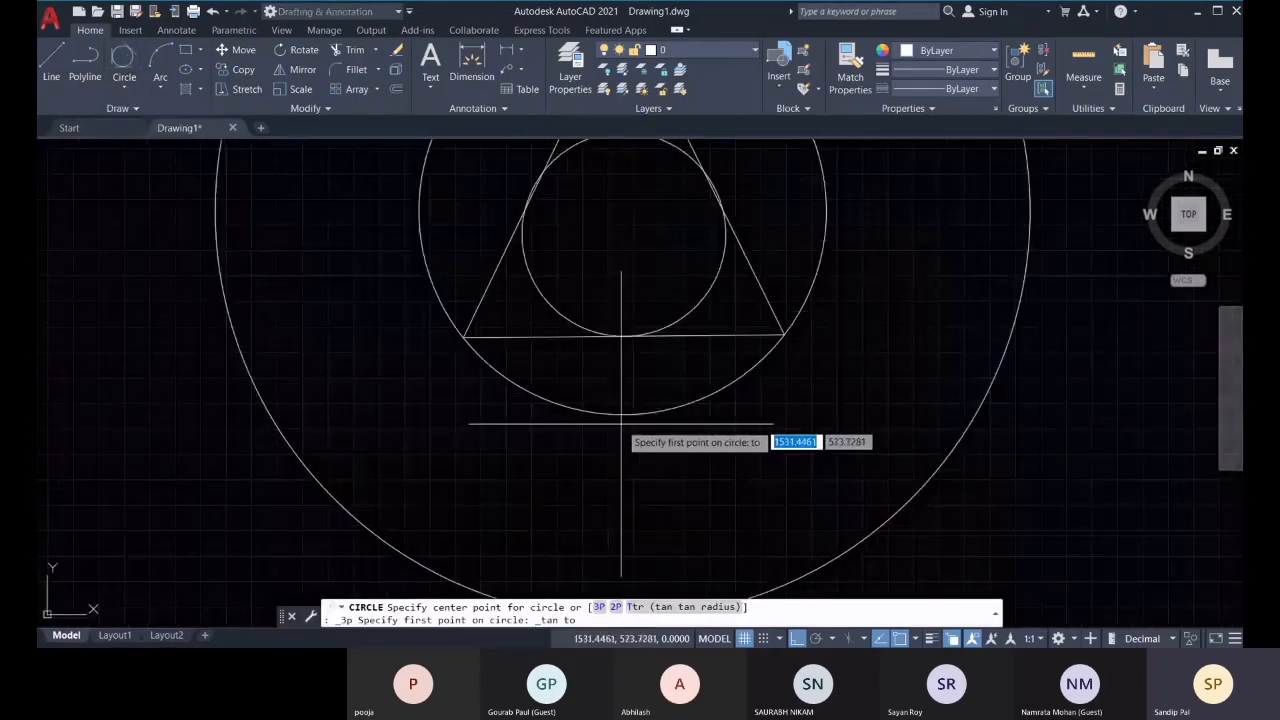
{"action": "left_click", "coordinate": [539, 296]}
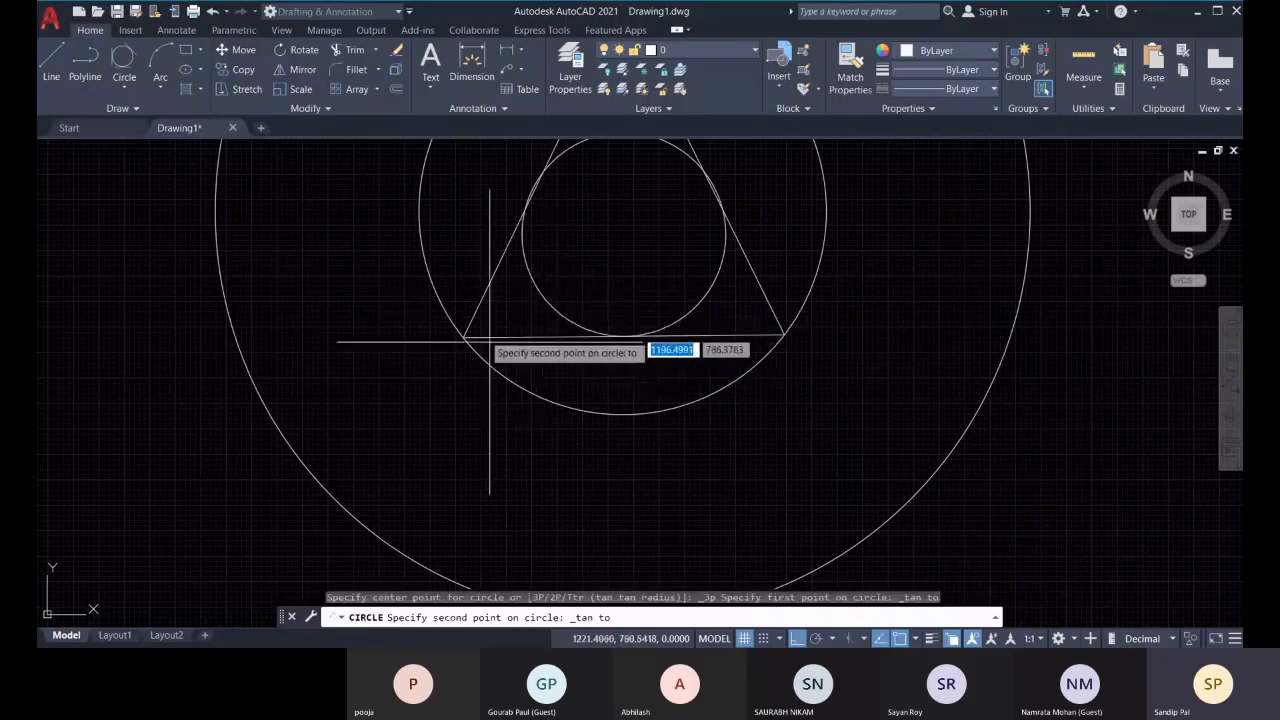
{"action": "left_click", "coordinate": [487, 287]}
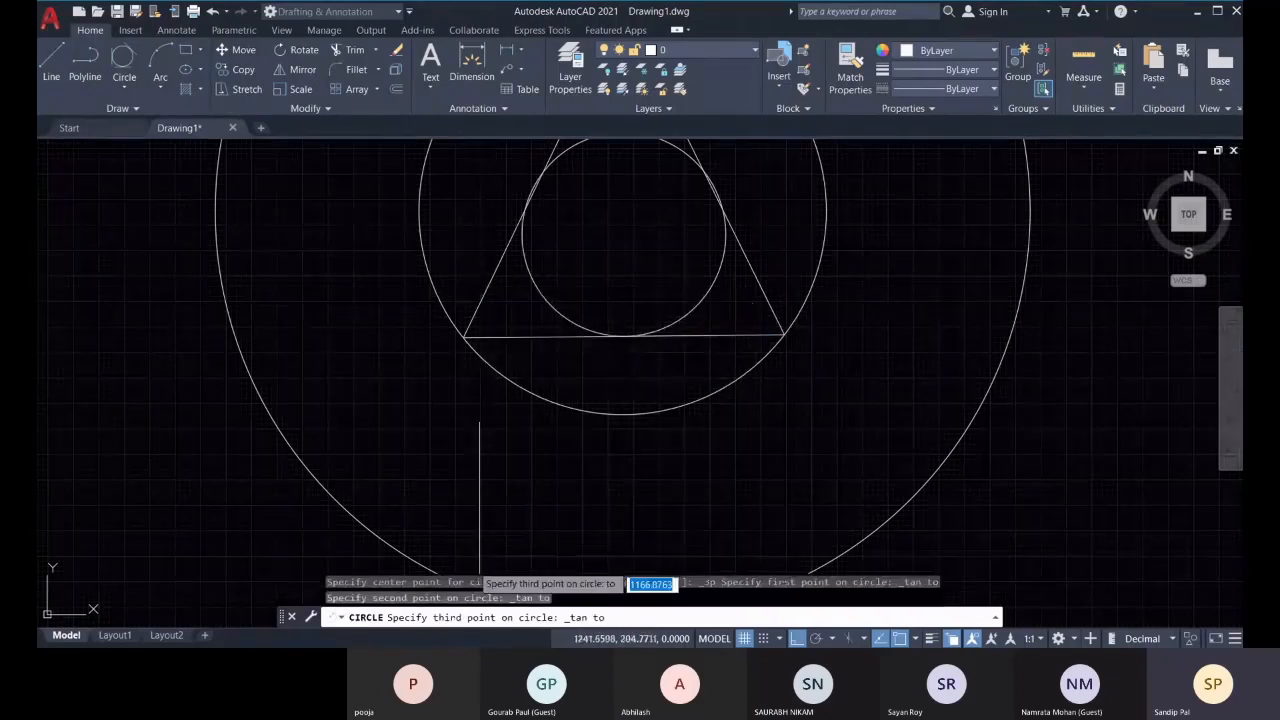
{"action": "middle_click_drag", "start_coordinate": [479, 571], "coordinate": [479, 441]}
{"action": "left_click", "coordinate": [491, 465]}
{"action": "middle_click_drag", "start_coordinate": [580, 352], "coordinate": [559, 530]}
{"action": "middle_click_drag", "start_coordinate": [543, 325], "coordinate": [552, 270]}
{"action": "middle_click_drag", "start_coordinate": [701, 270], "coordinate": [700, 275]}
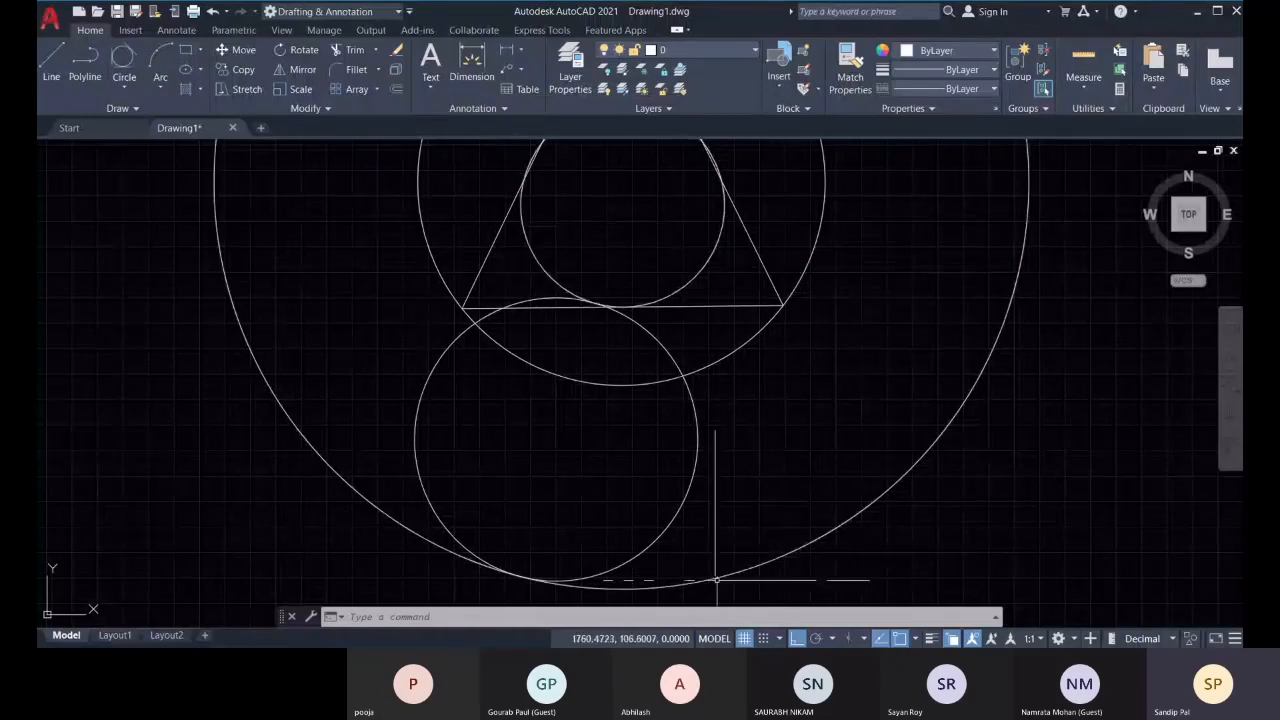
Examine the triangle's left side and its lower endpoint as a tangent reference for the new circle
{"action": "left_click", "coordinate": [463, 308]}
{"action": "left_click", "coordinate": [463, 308]}
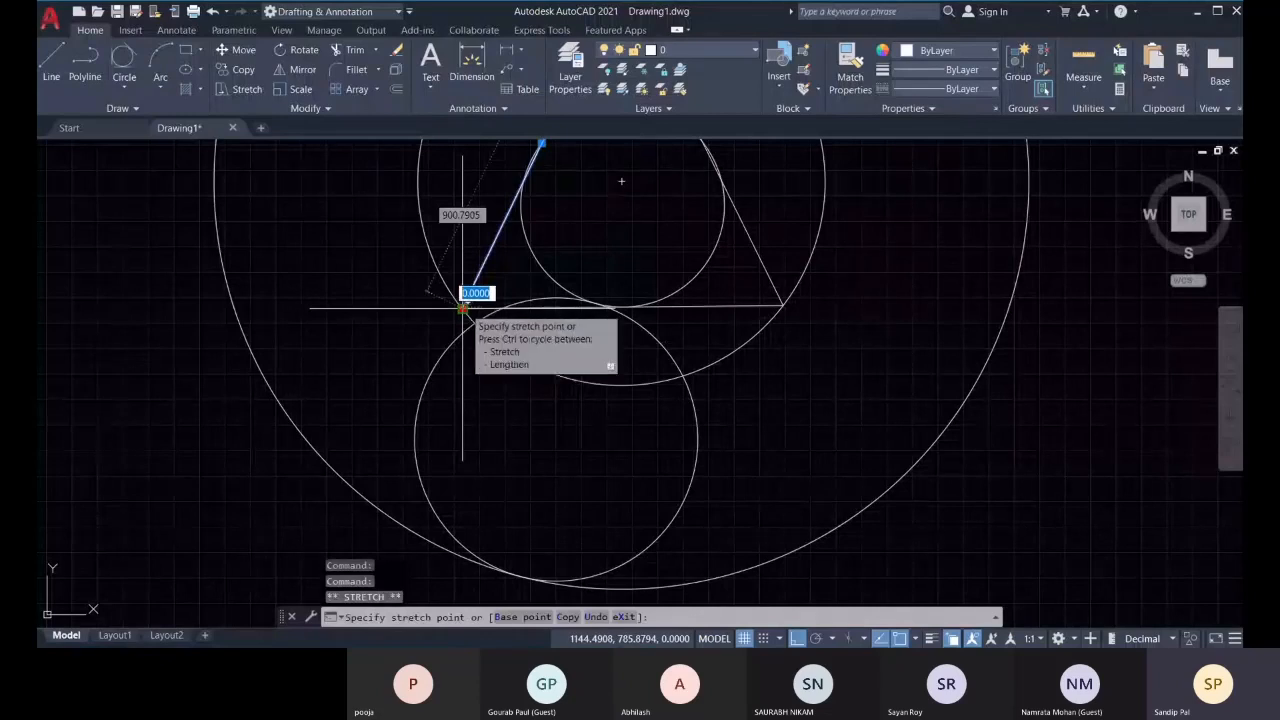
{"action": "key", "text": "Escape"}
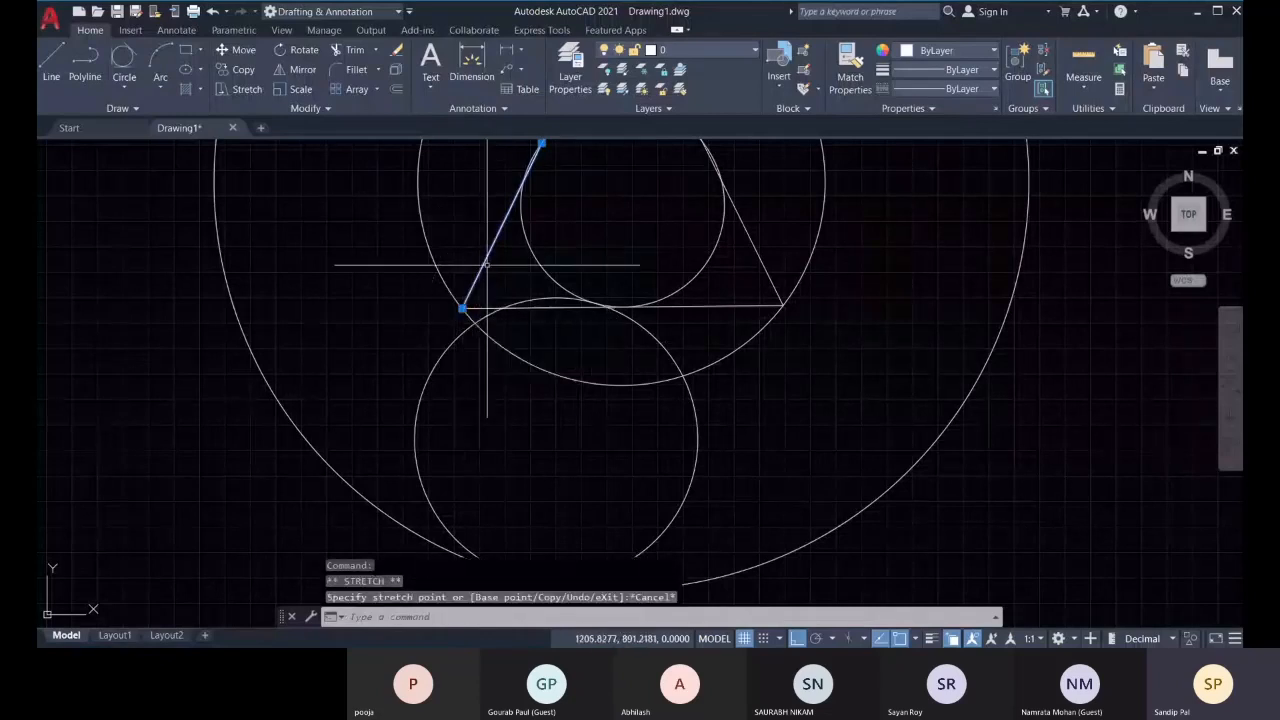
{"action": "middle_click_drag", "start_coordinate": [499, 232], "coordinate": [500, 320]}
{"action": "middle_click_drag", "start_coordinate": [541, 258], "coordinate": [534, 311]}
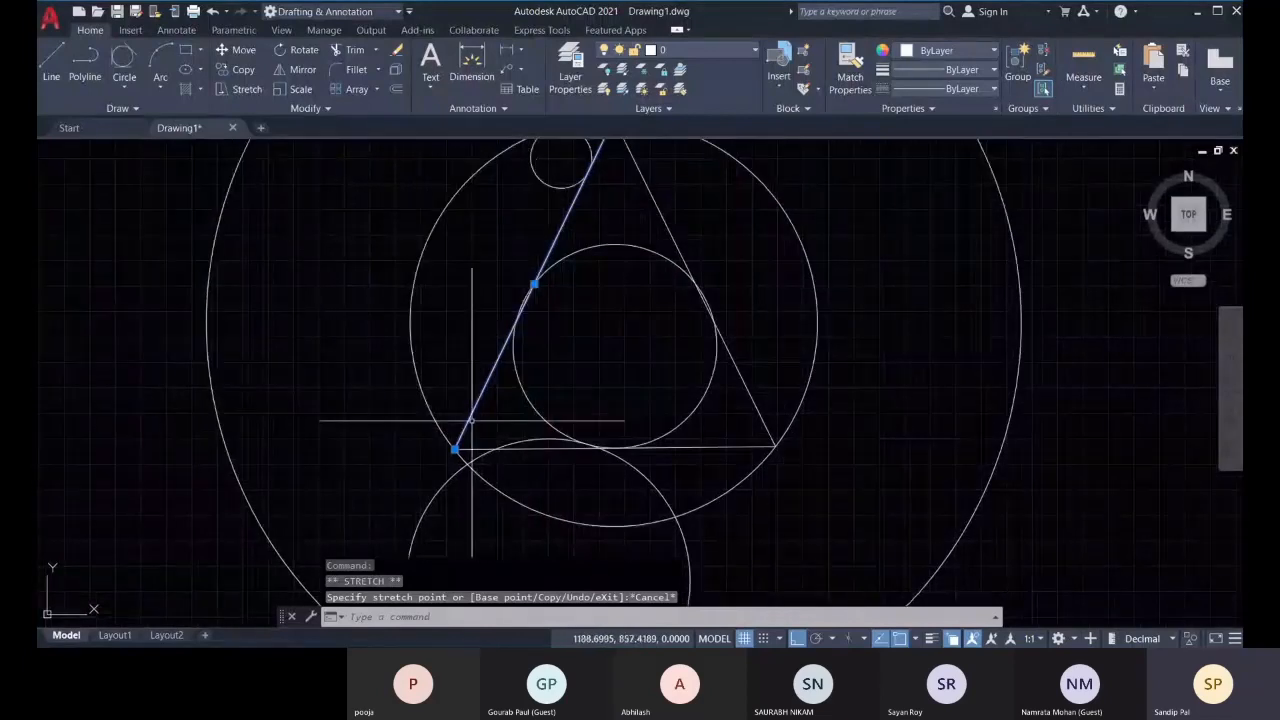
{"action": "middle_click_drag", "start_coordinate": [532, 298], "coordinate": [511, 386]}
{"action": "key", "text": "Escape"}
{"action": "middle_click_drag", "start_coordinate": [415, 615], "coordinate": [437, 411]}
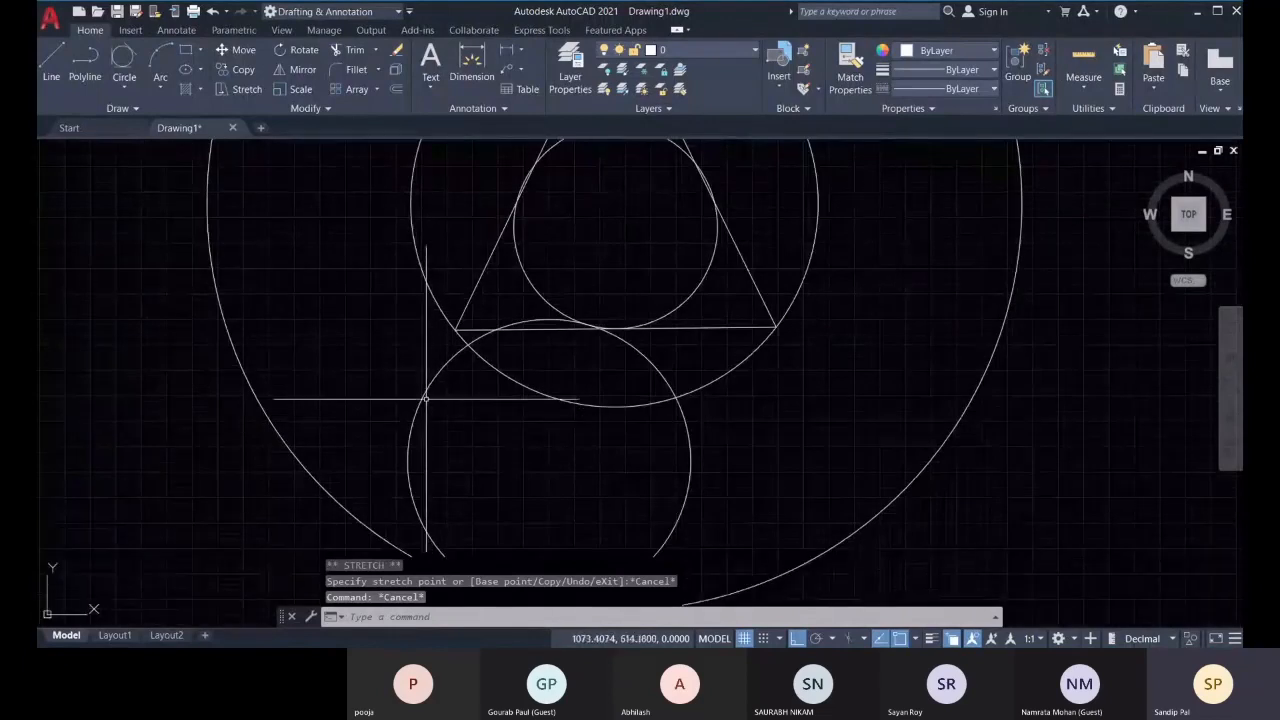
Compare the Tan, Tan, Tan circle with the direction of the triangle's left side beyond its lower endpoint
{"action": "left_click", "coordinate": [421, 404]}
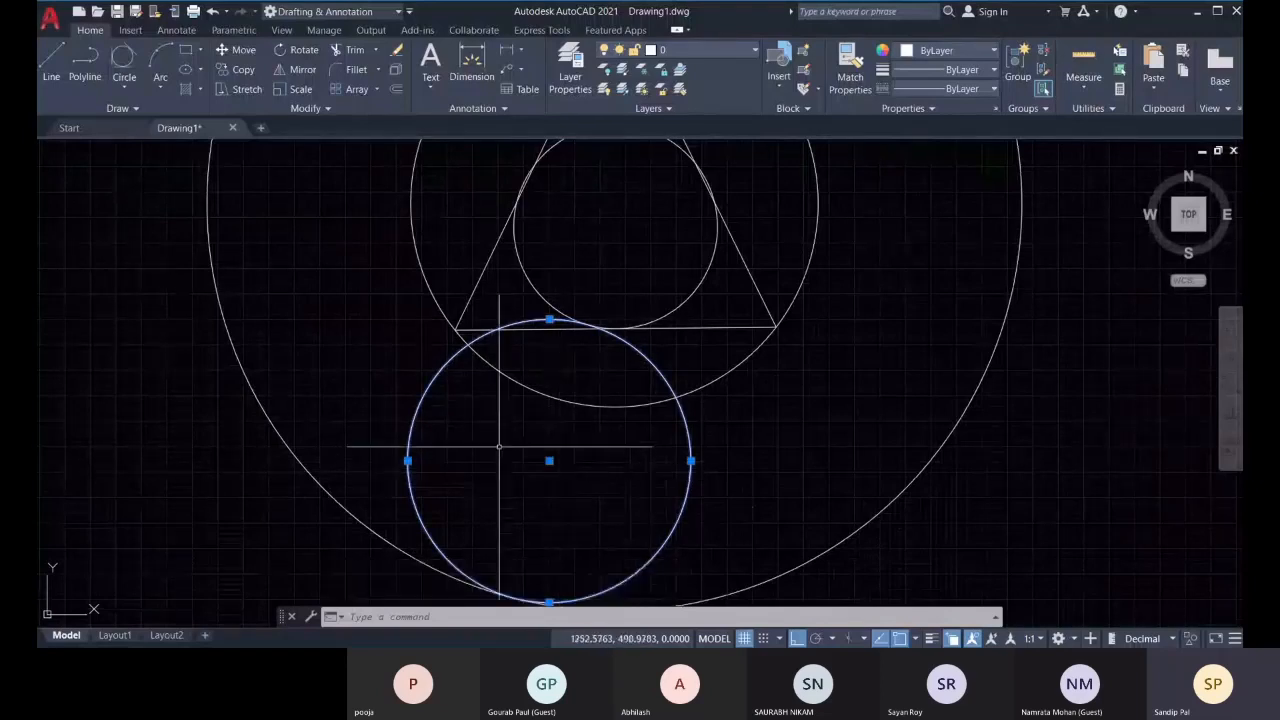
{"action": "key", "text": "Escape"}
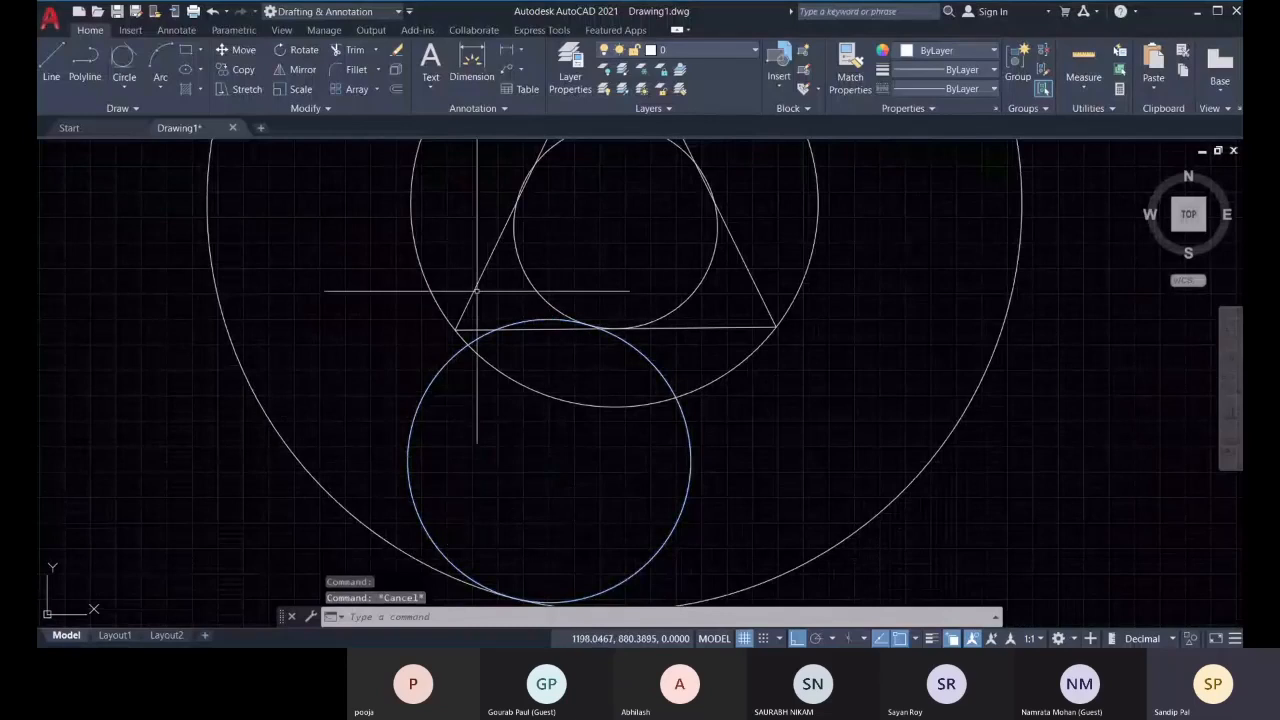
{"action": "left_click", "coordinate": [468, 305]}
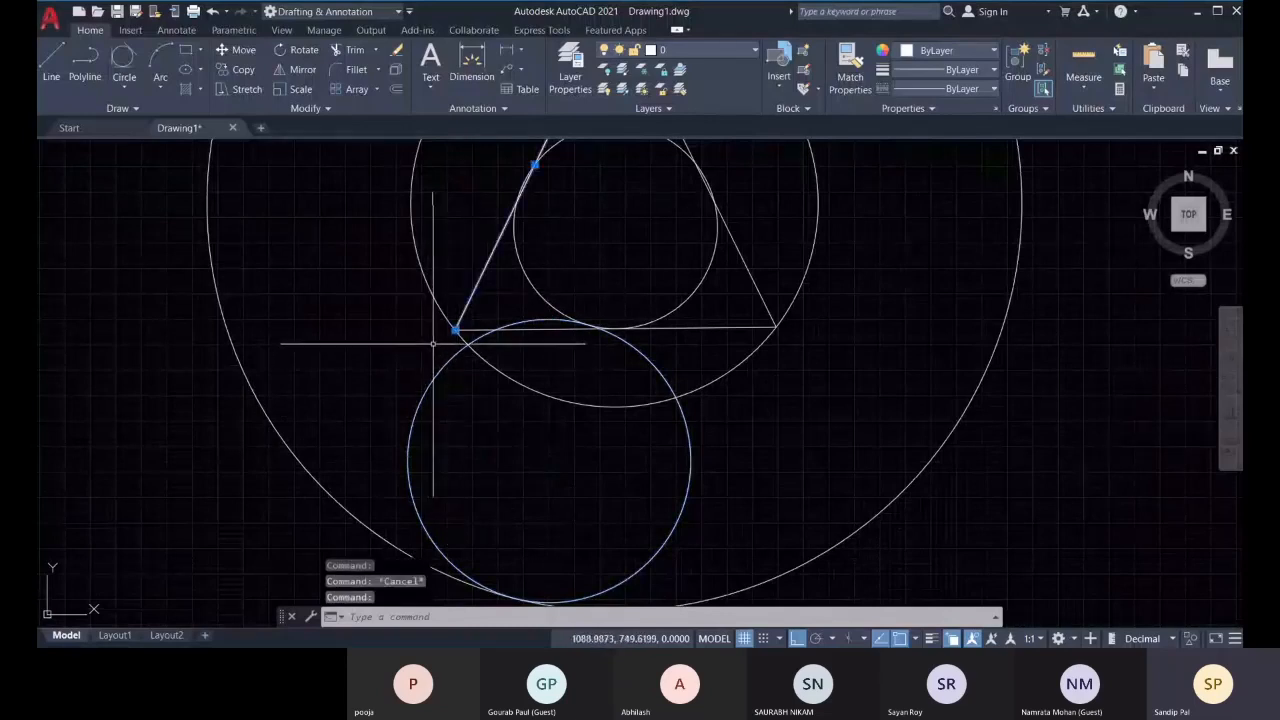
{"action": "middle_click_drag", "start_coordinate": [433, 343], "coordinate": [451, 423]}
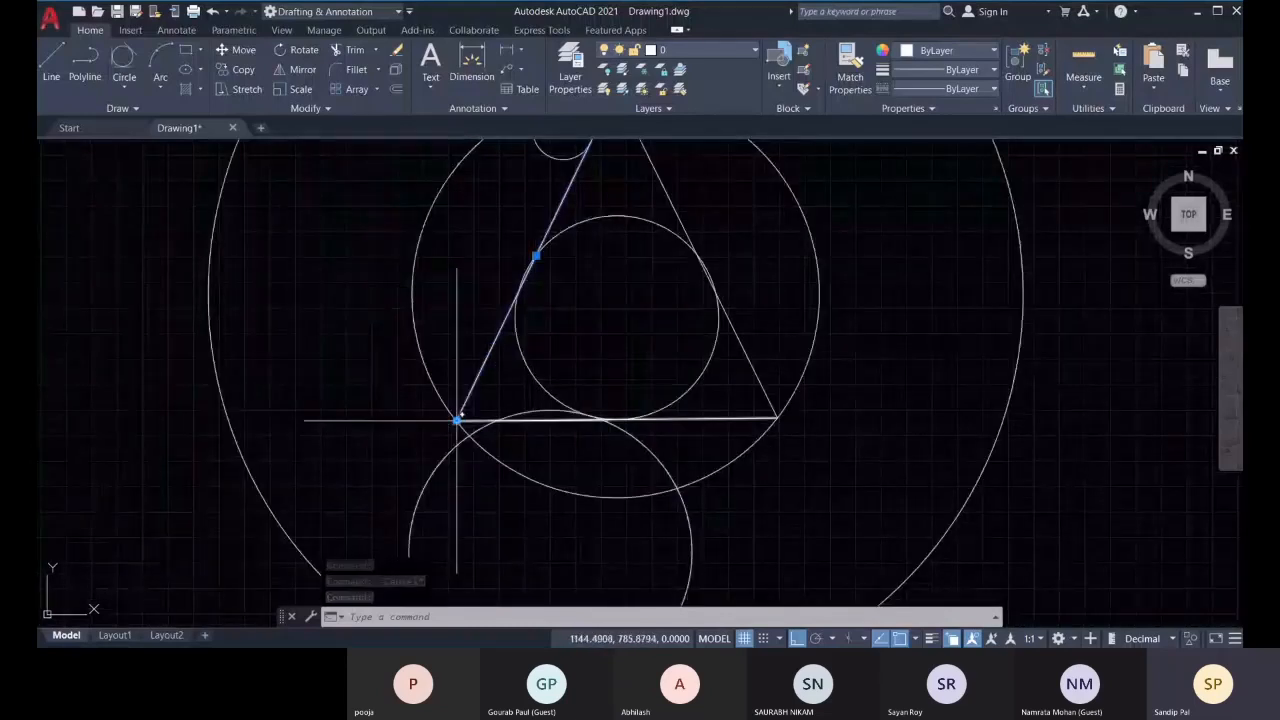
{"action": "mouse_move", "coordinate": [457, 420]}
{"action": "left_click", "coordinate": [490, 440]}
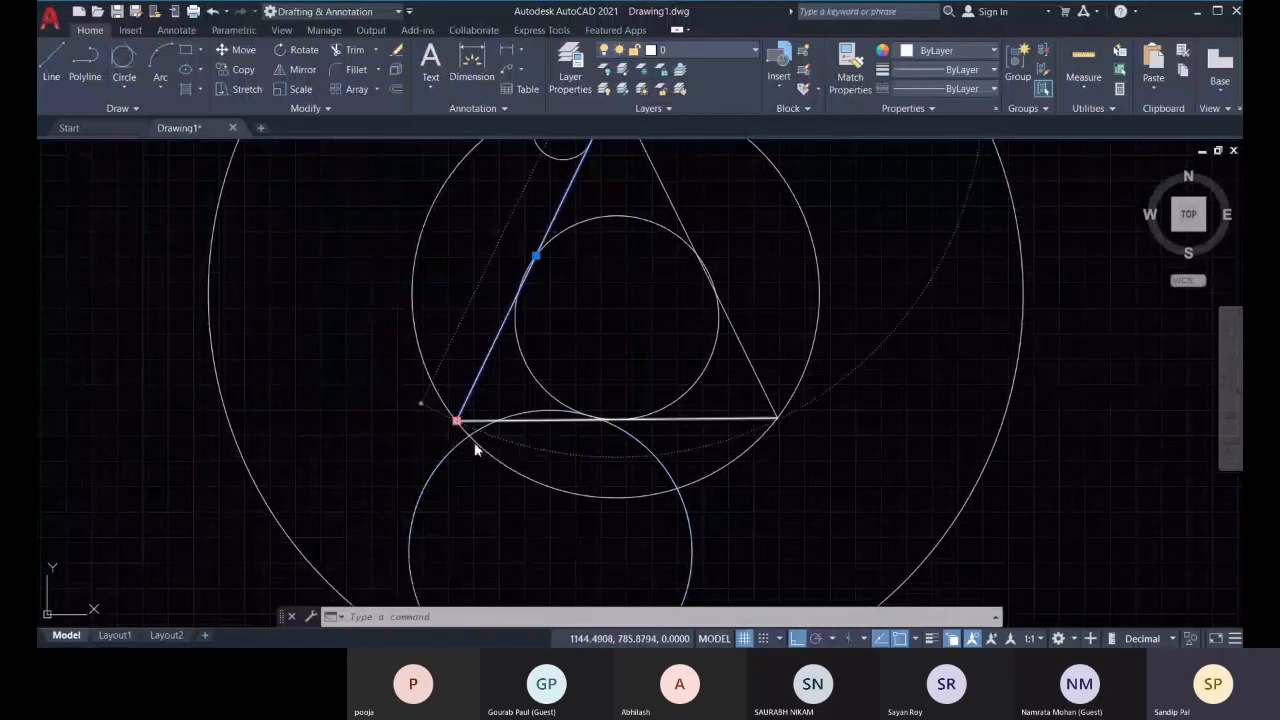
{"action": "key", "text": "Escape"}
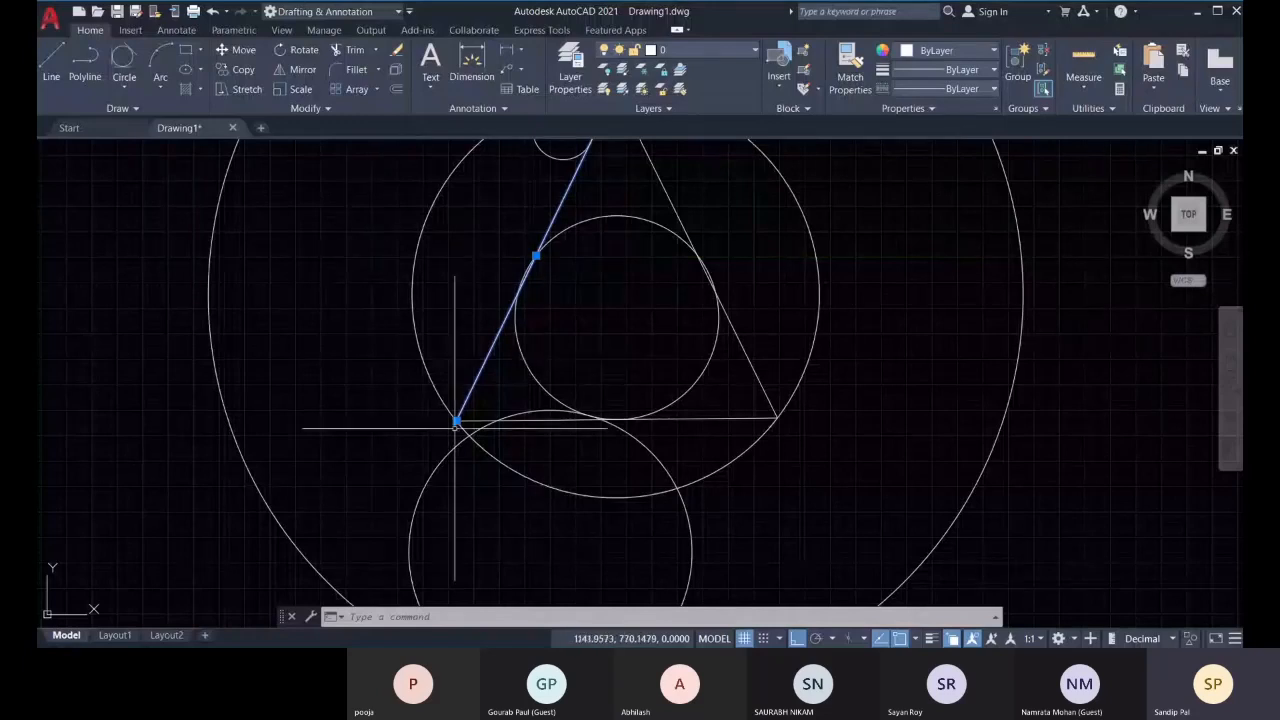
Preview lengthening the triangle's left side beyond its lower endpoint to check its tangency with the lower circle
{"action": "mouse_move", "coordinate": [457, 421]}
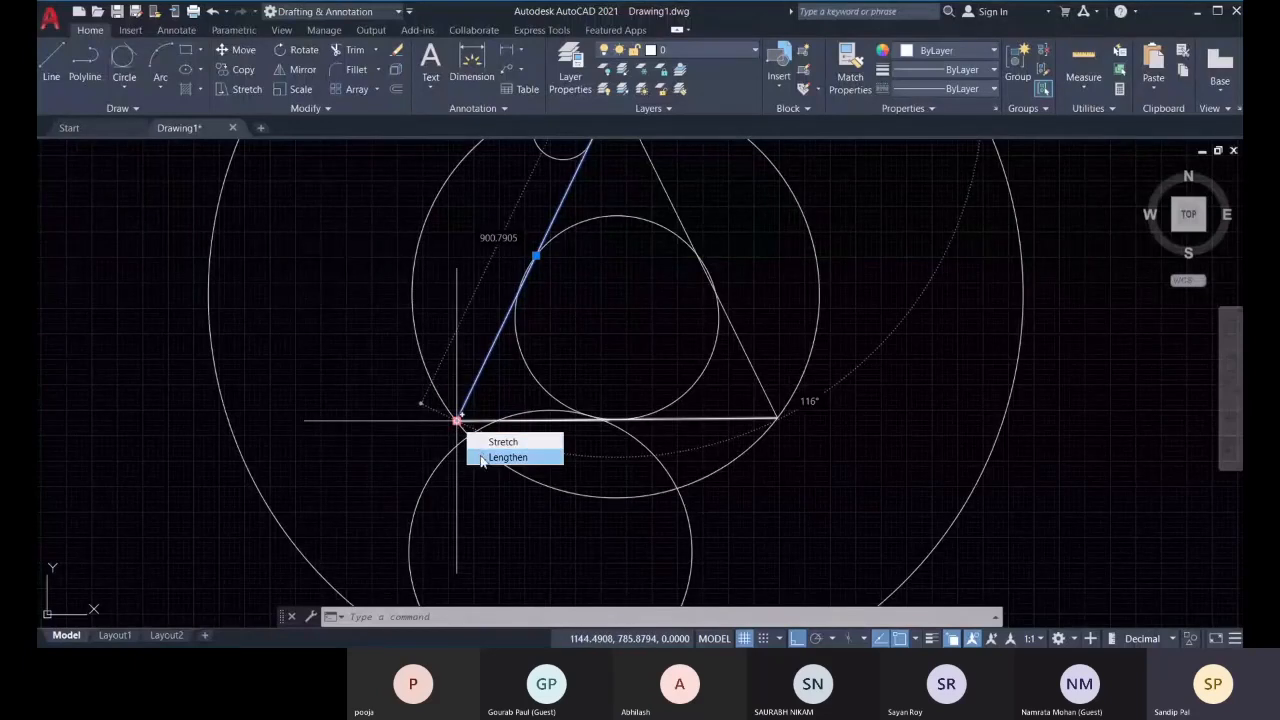
{"action": "left_click", "coordinate": [481, 458]}
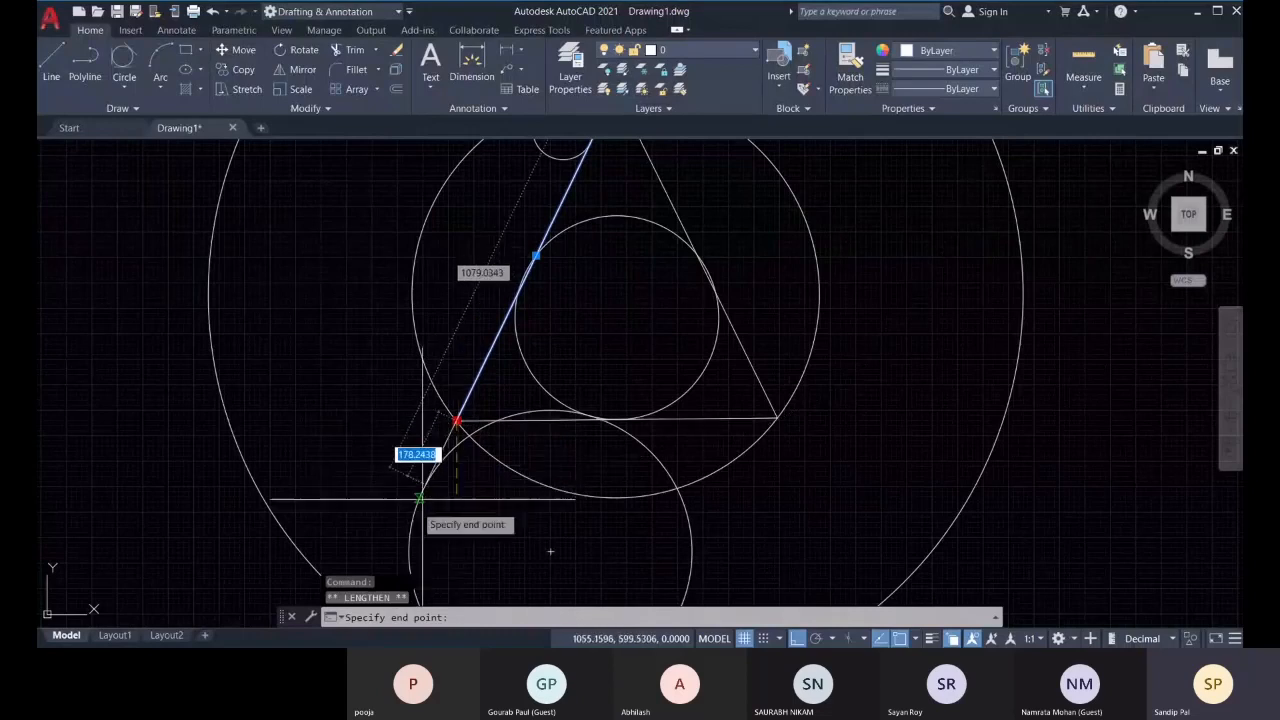
{"action": "scroll", "coordinate": [434, 420], "scroll_direction": "up", "scroll_amount": 5}
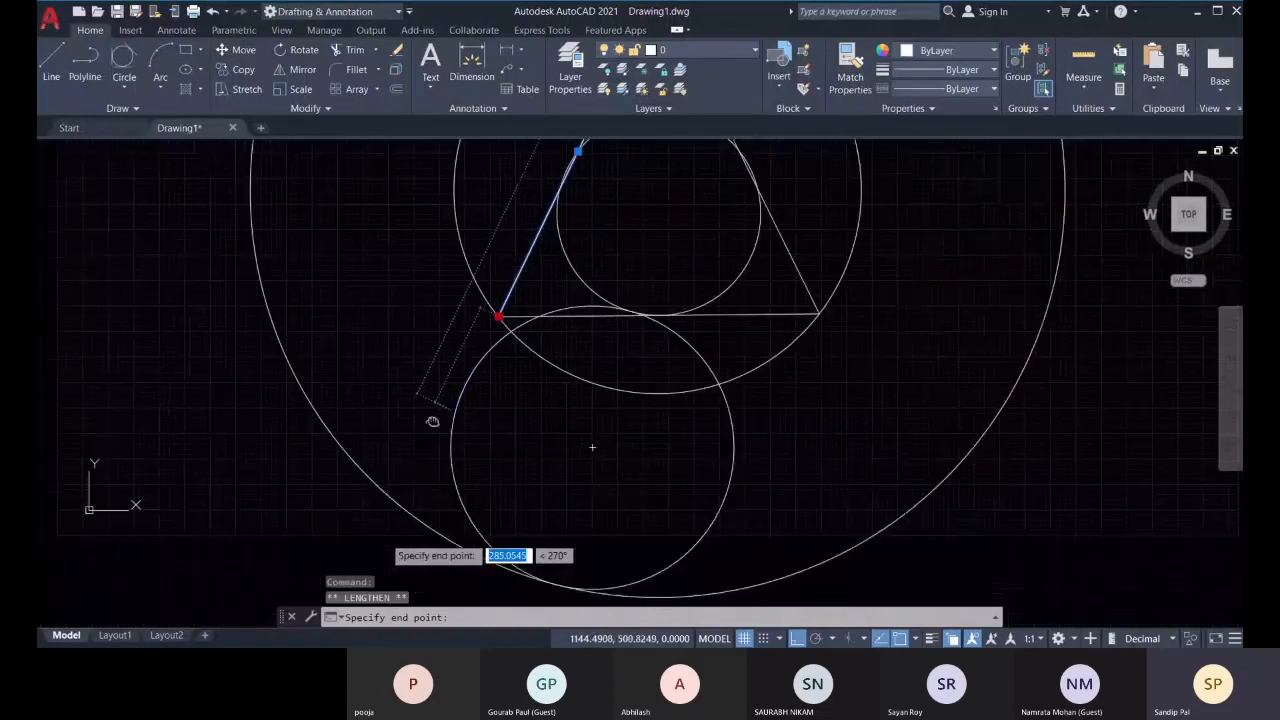
{"action": "scroll", "coordinate": [452, 405], "scroll_direction": "down", "scroll_amount": 3}
{"action": "scroll", "coordinate": [350, 457], "scroll_direction": "up", "scroll_amount": 1}
{"action": "key", "text": "Escape"}
{"action": "scroll", "coordinate": [504, 399], "scroll_direction": "down", "scroll_amount": 3}
{"action": "key", "text": "Escape"}
{"action": "scroll", "coordinate": [504, 399], "scroll_direction": "down", "scroll_amount": 3}
{"action": "scroll", "coordinate": [394, 329], "scroll_direction": "up", "scroll_amount": 1}
{"action": "scroll", "coordinate": [521, 426], "scroll_direction": "down", "scroll_amount": 2}
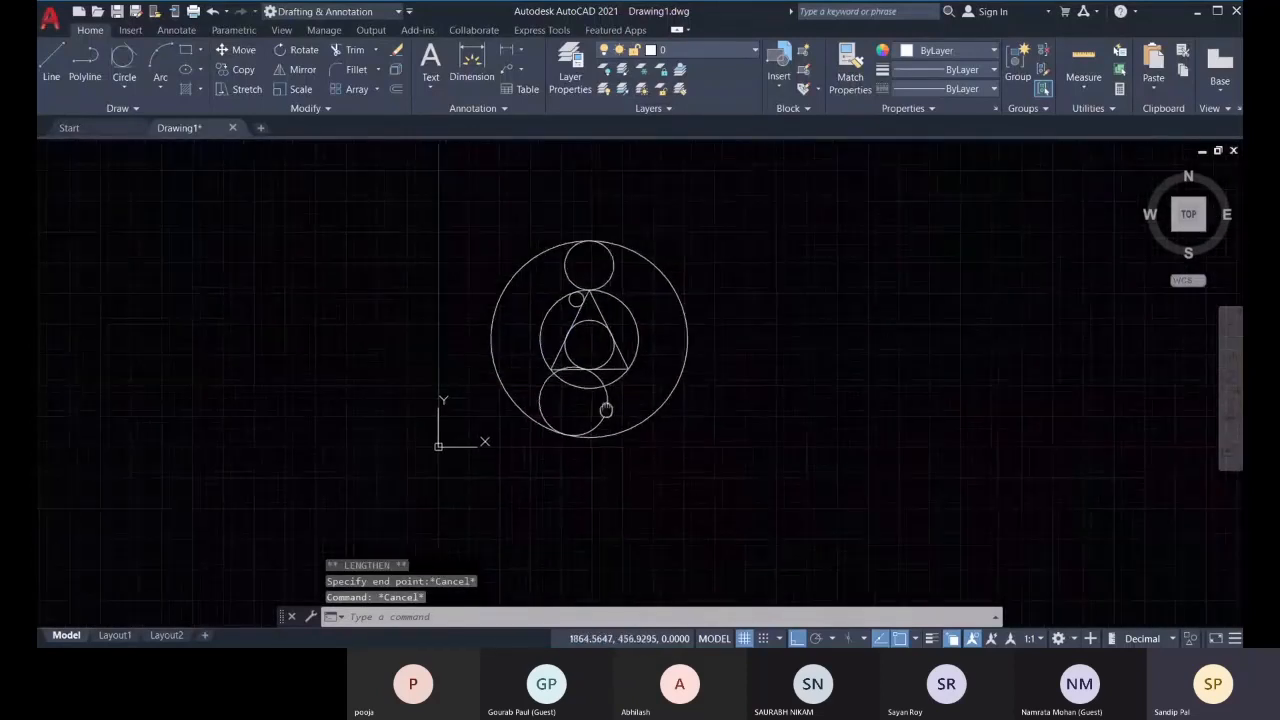
Erase the triangle and all the circles from the drawing
{"action": "left_click", "coordinate": [129, 88]}
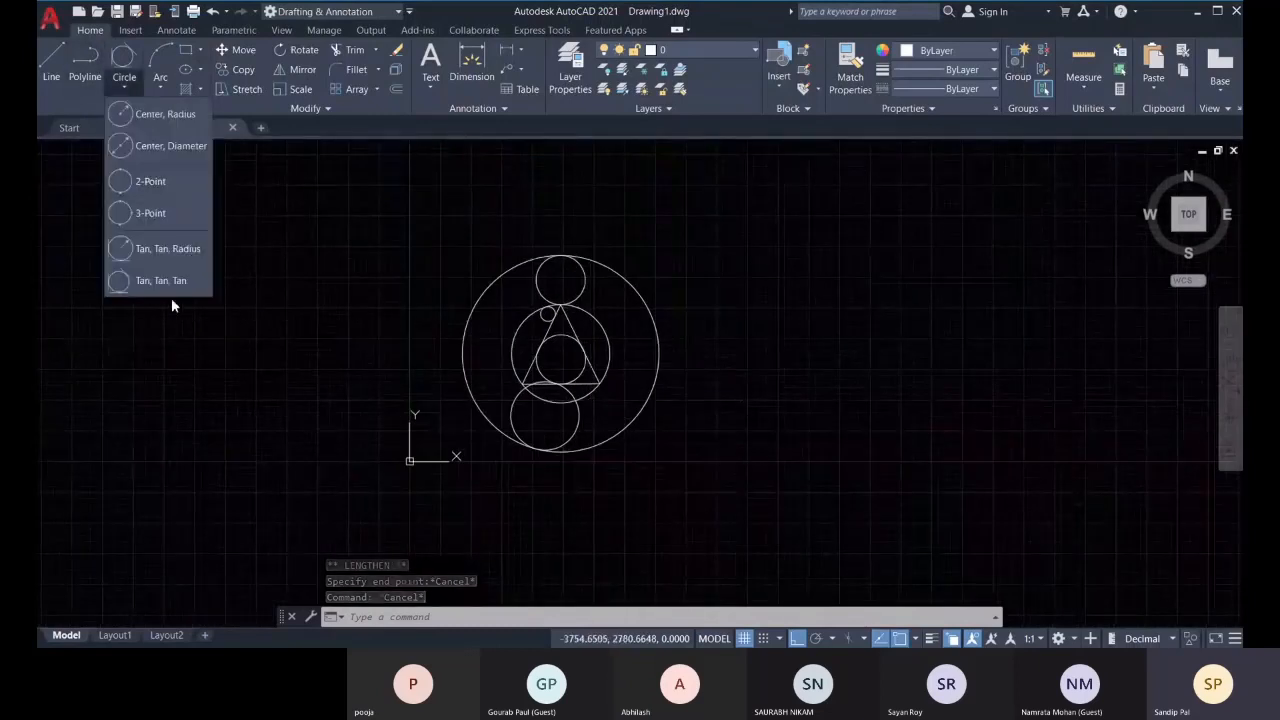
{"action": "left_click", "coordinate": [766, 507]}
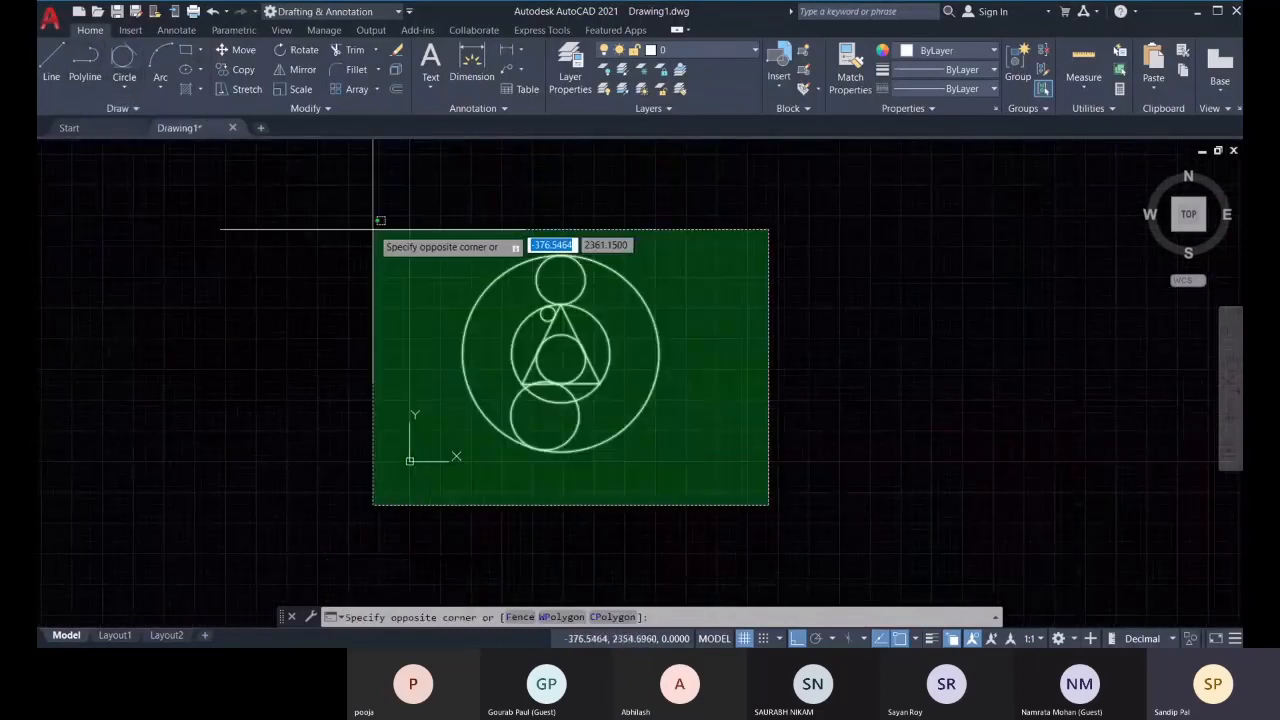
{"action": "left_click", "coordinate": [386, 220]}
{"action": "key", "text": "Delete"}
{"action": "middle_click_drag", "start_coordinate": [583, 306], "coordinate": [497, 381]}
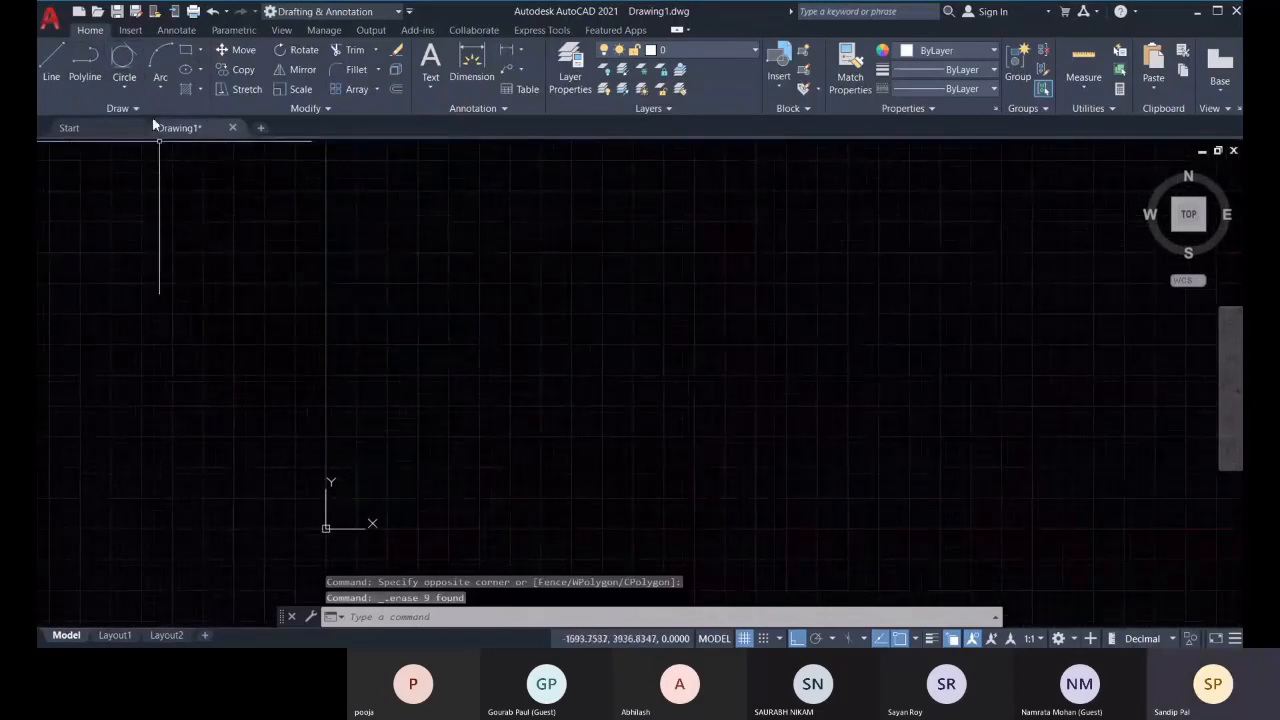
Draw a 3-Point arc above and to the right of the origin, bulging toward the upper right
{"action": "left_click", "coordinate": [160, 89]}
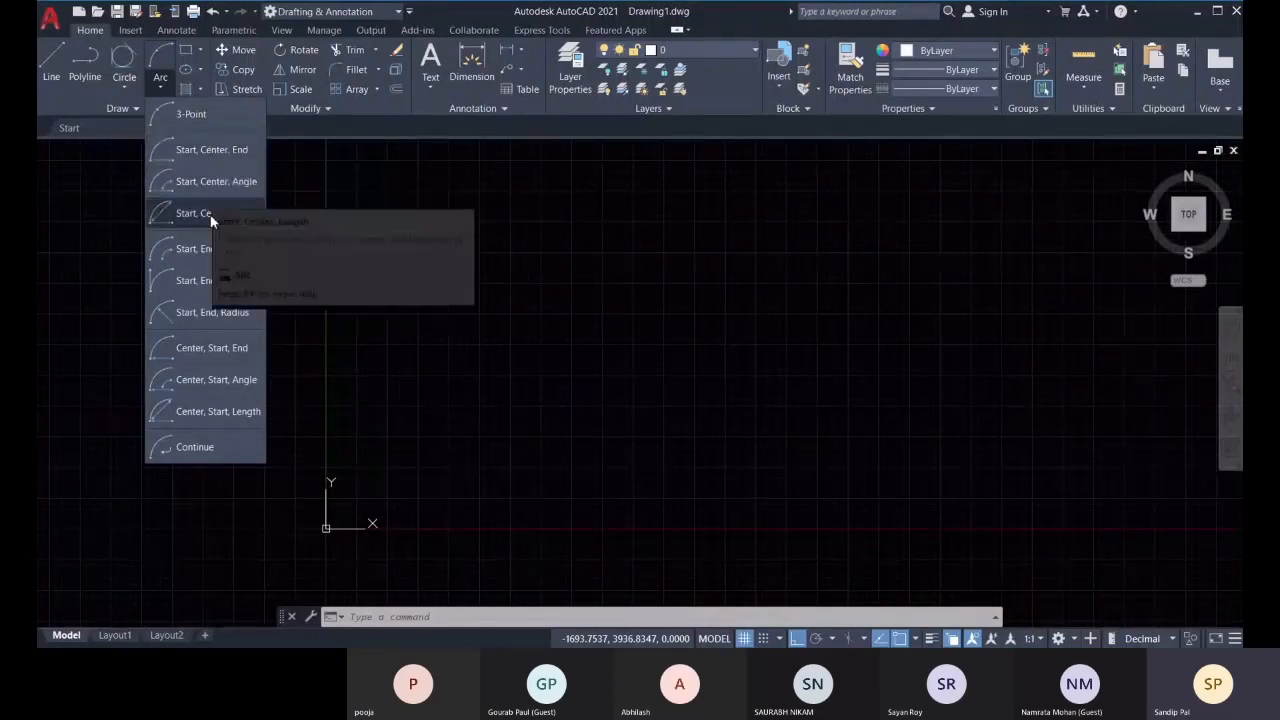
{"action": "left_click", "coordinate": [185, 118]}
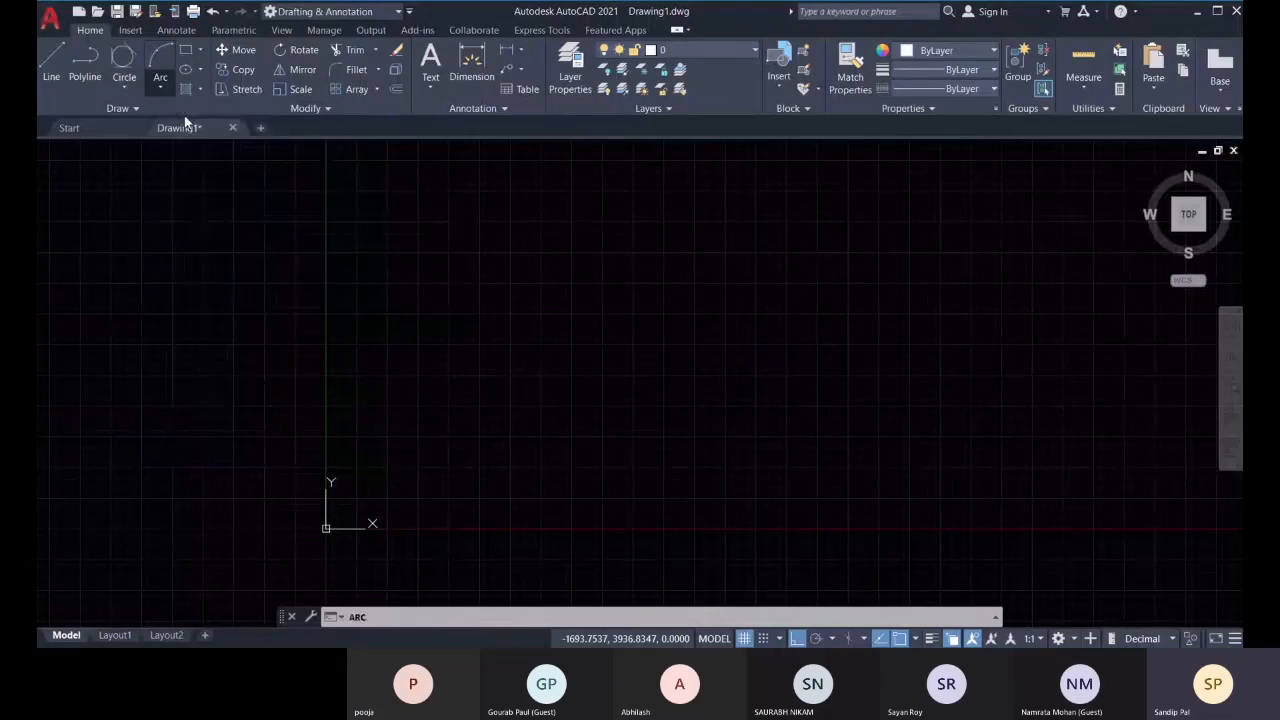
{"action": "left_click", "coordinate": [443, 316]}
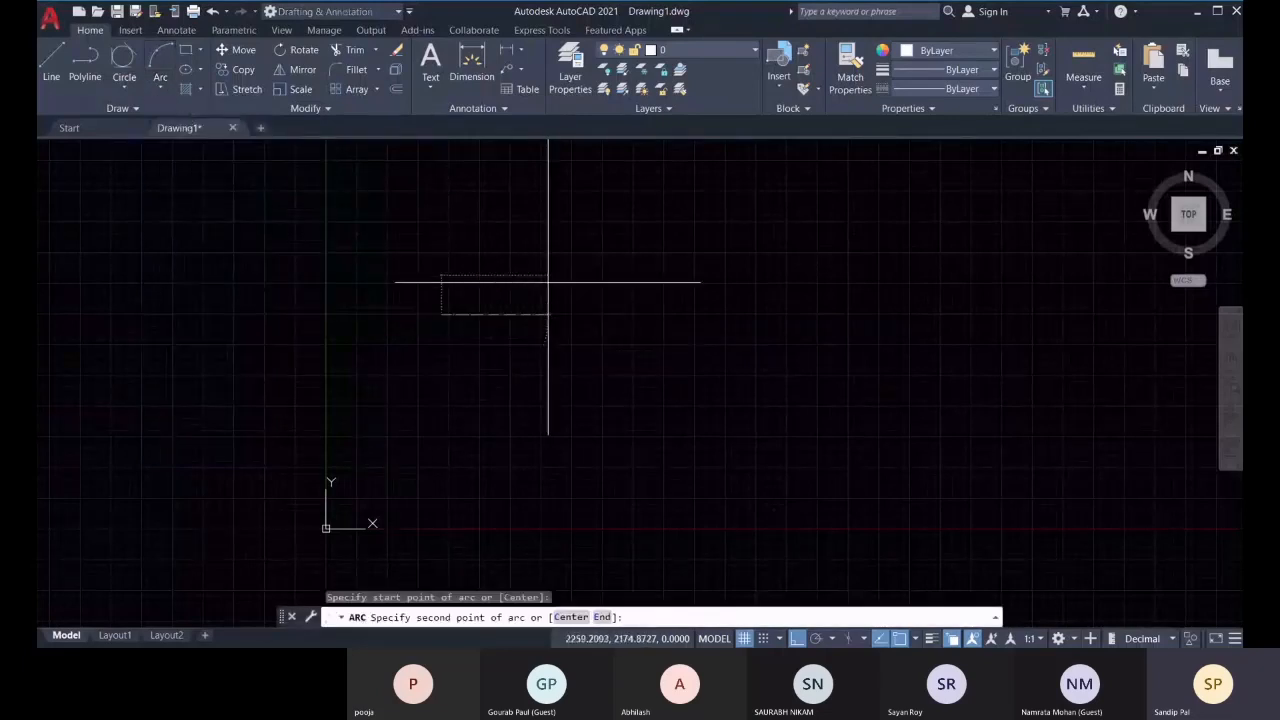
{"action": "left_click", "coordinate": [549, 280]}
{"action": "left_click", "coordinate": [598, 427]}
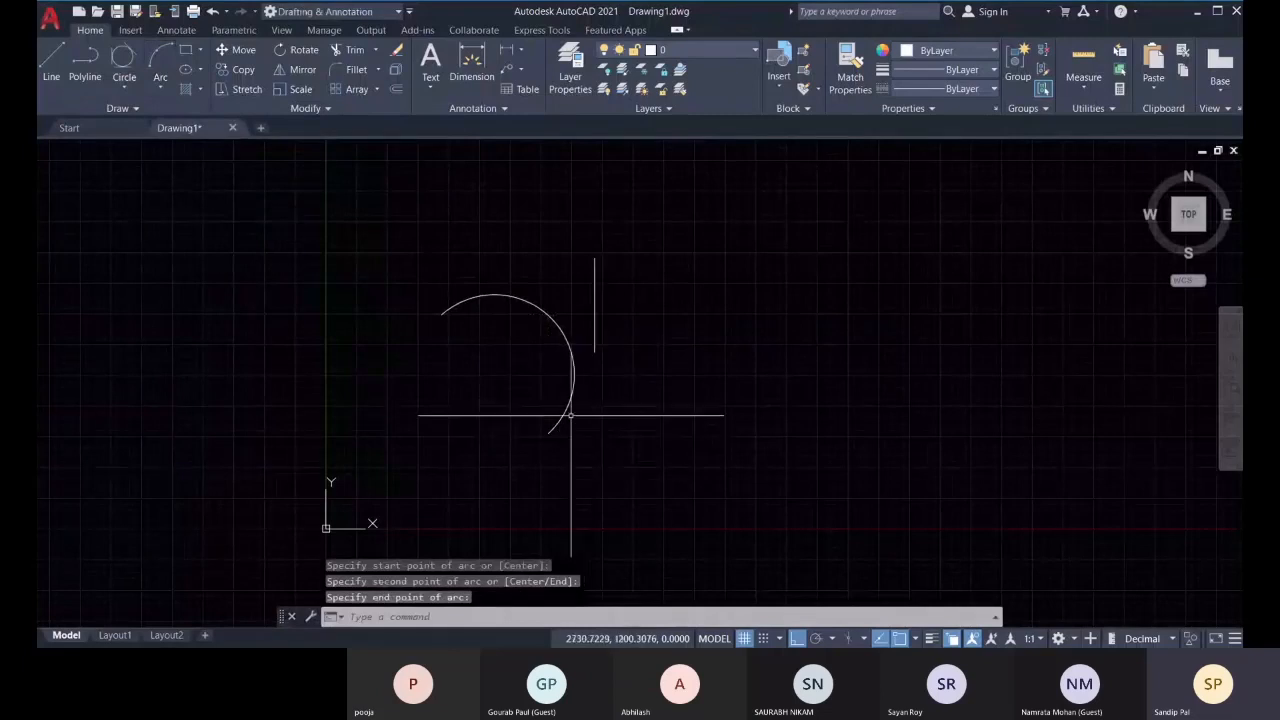
{"action": "left_click", "coordinate": [161, 89]}
{"action": "left_click", "coordinate": [181, 150]}
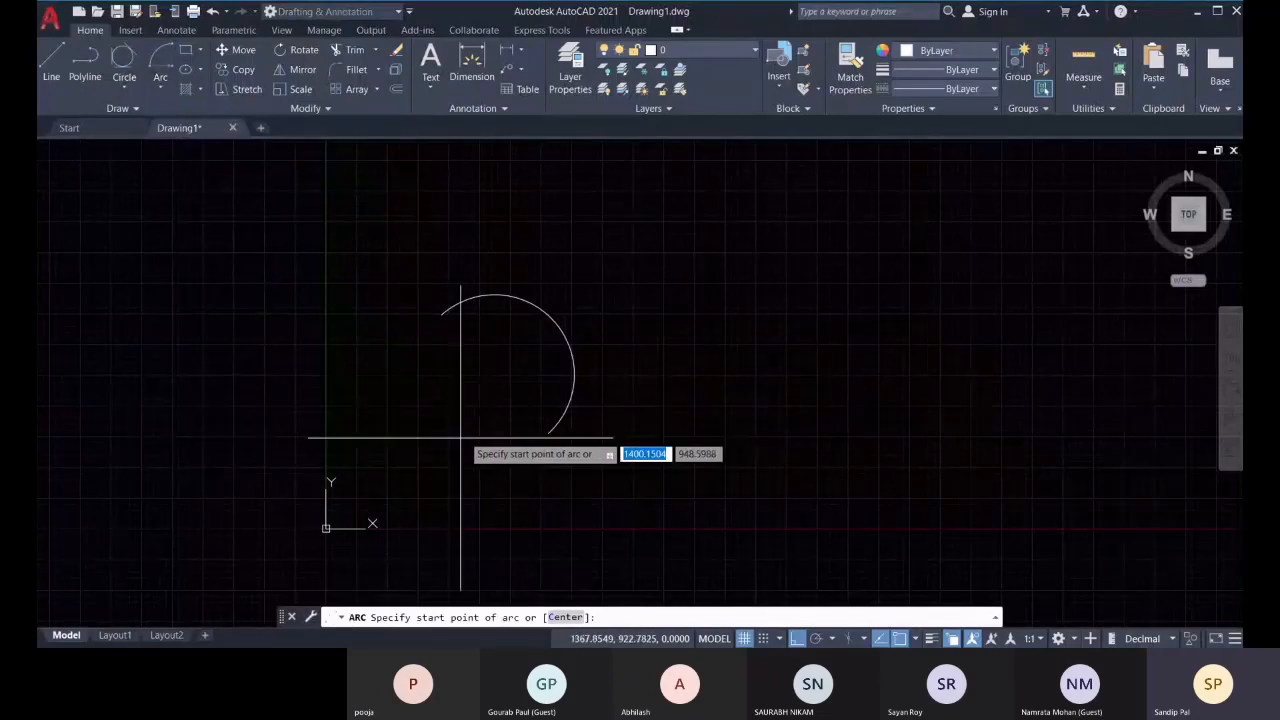
{"action": "middle_click_drag", "start_coordinate": [392, 363], "coordinate": [475, 361]}
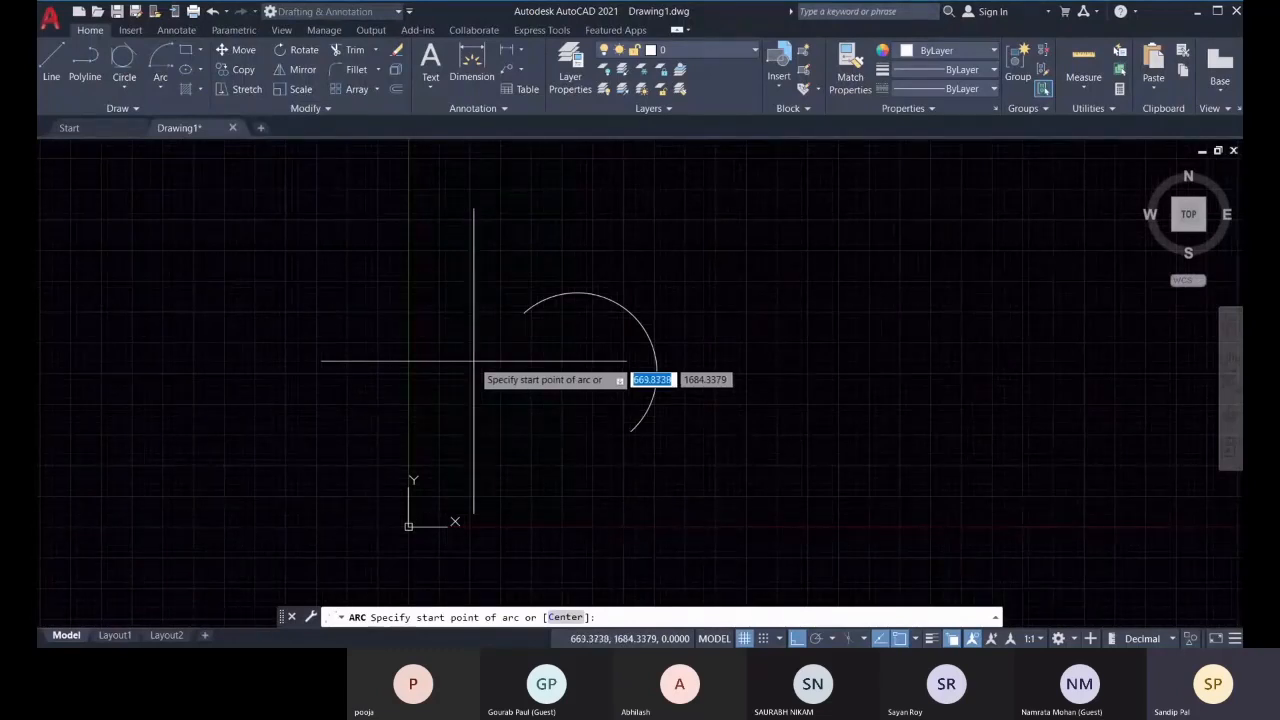
{"action": "key", "text": "Escape"}
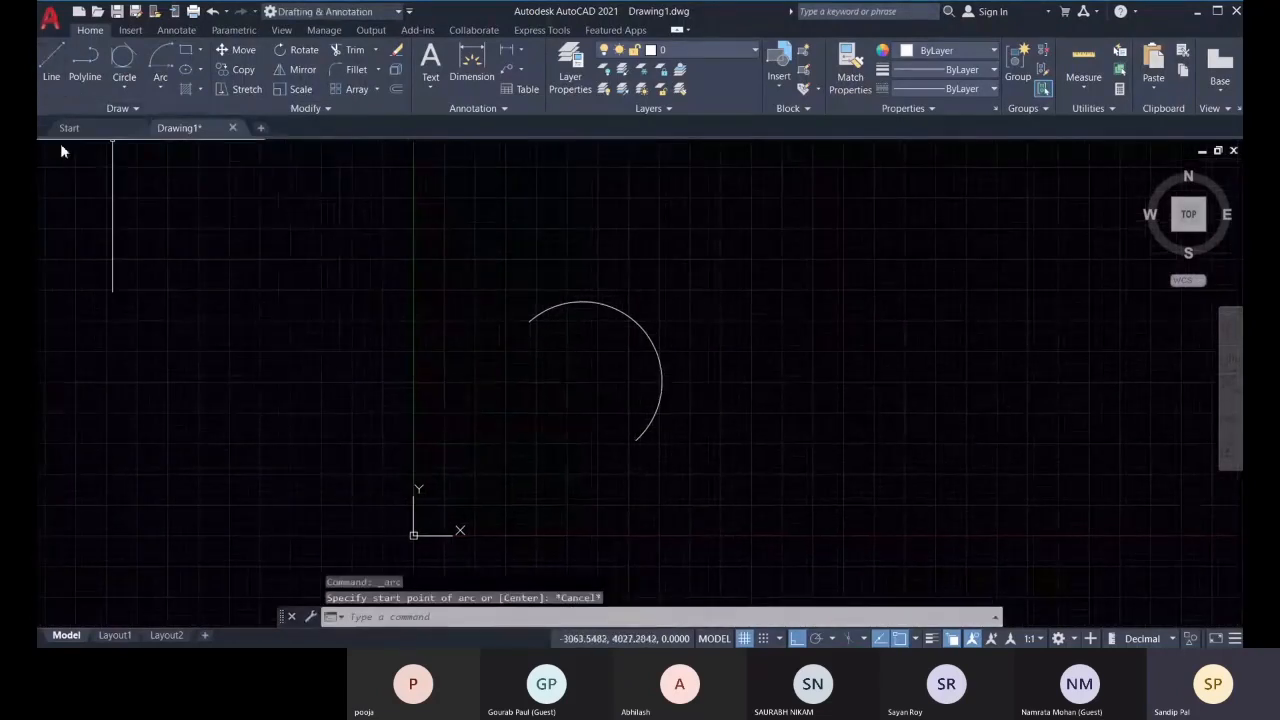
Draw a 500-unit vertical line downward in the empty area well to the left of the arc
{"action": "left_click", "coordinate": [51, 66]}
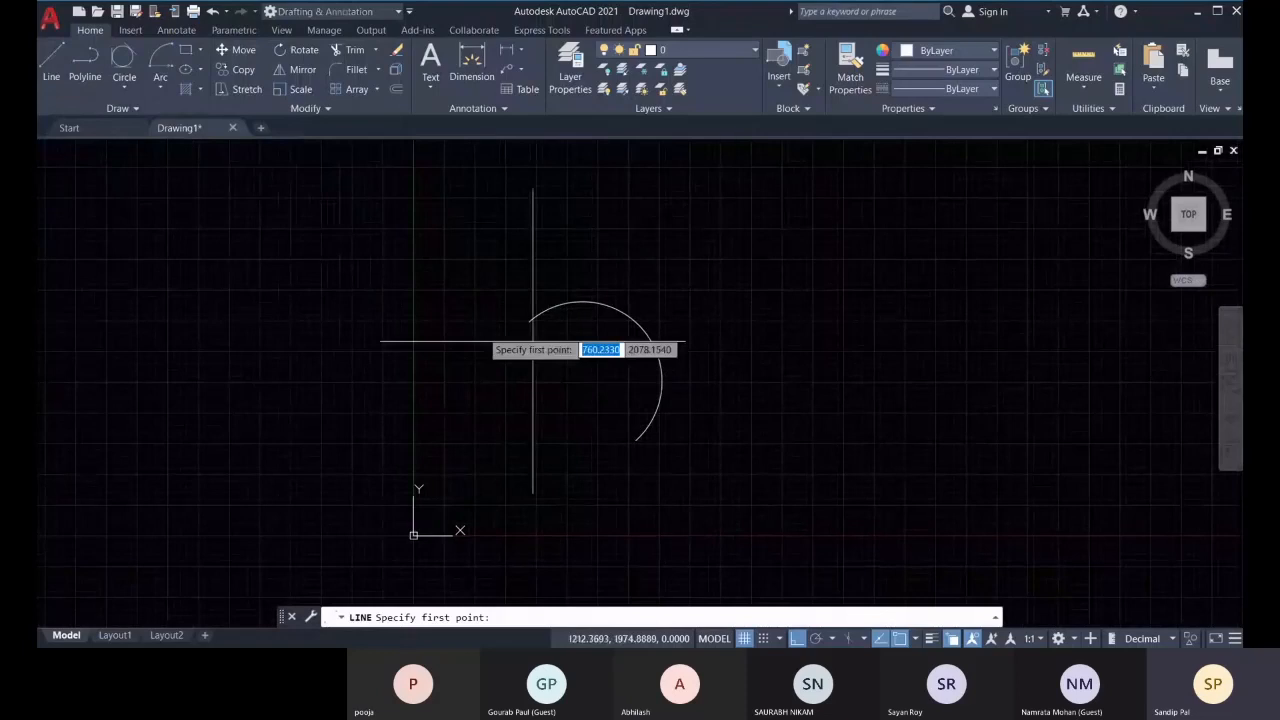
{"action": "middle_click_drag", "start_coordinate": [533, 342], "coordinate": [675, 328]}
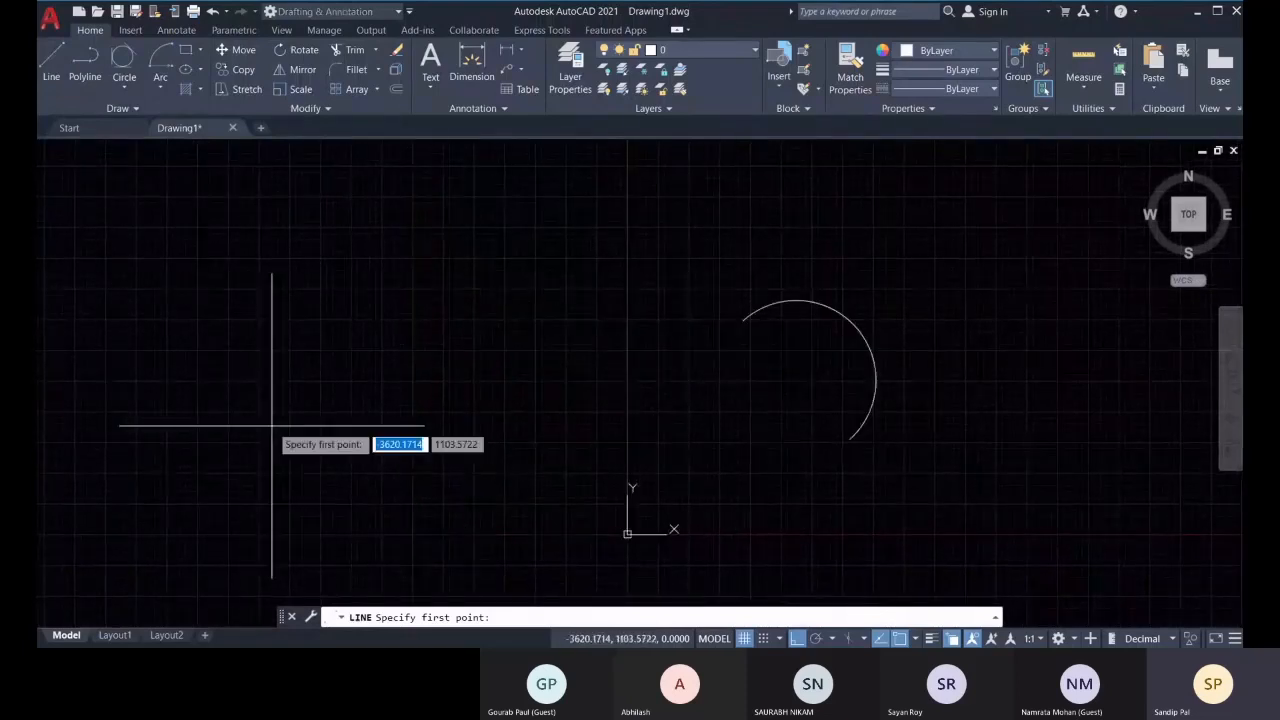
{"action": "middle_click_drag", "start_coordinate": [493, 350], "coordinate": [529, 369]}
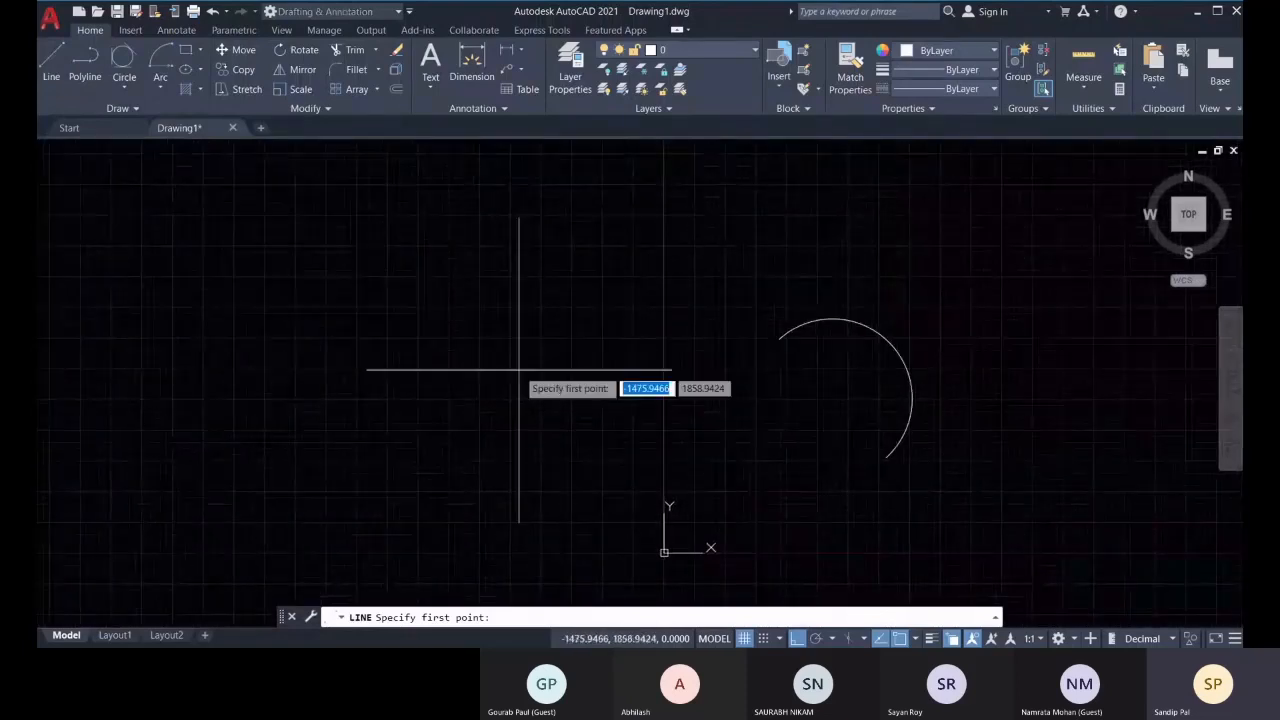
{"action": "middle_click_drag", "start_coordinate": [443, 403], "coordinate": [468, 403]}
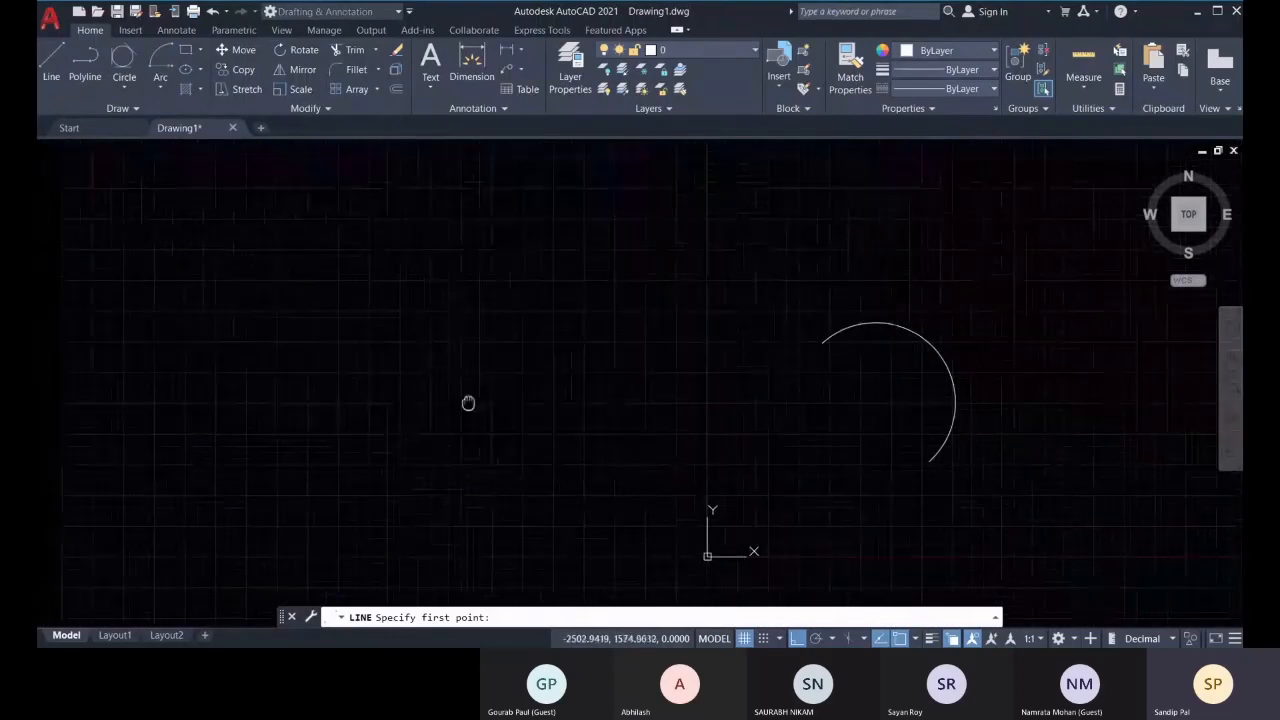
{"action": "left_click", "coordinate": [442, 404]}
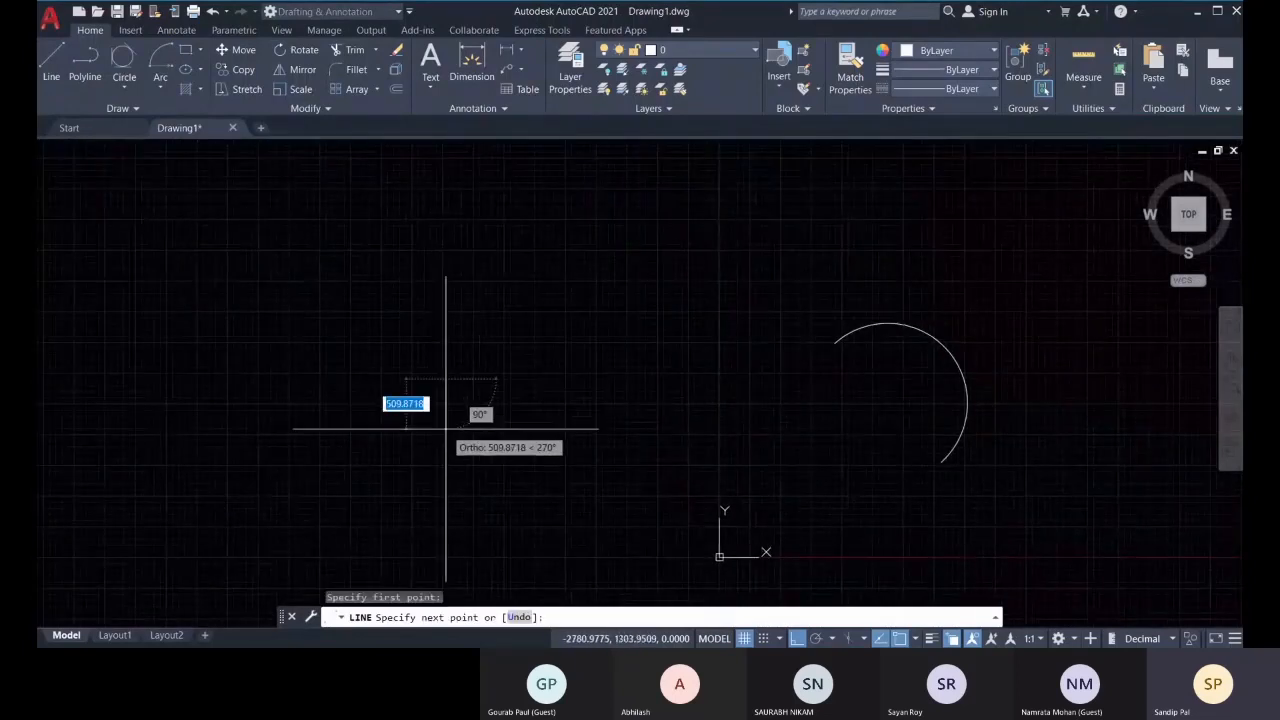
{"action": "type", "text": "500"}
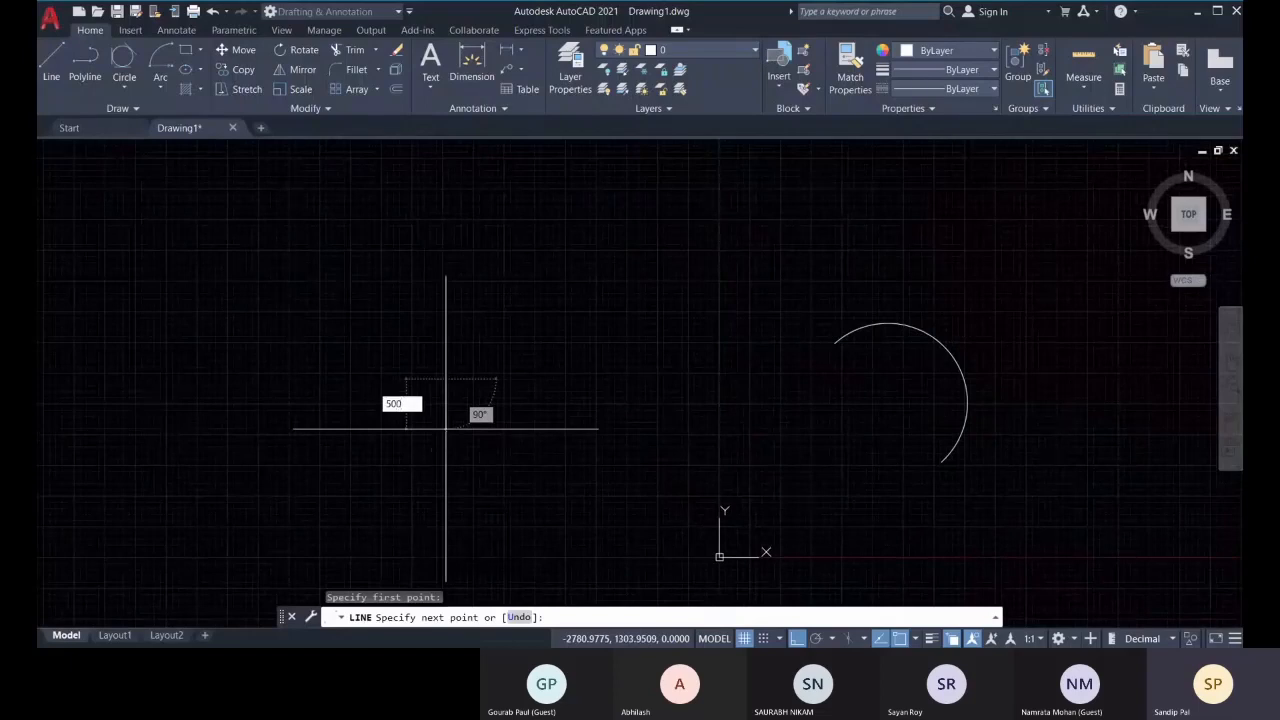
{"action": "key", "text": "Return"}
{"action": "key", "text": "Escape"}
{"action": "middle_click_drag", "start_coordinate": [393, 427], "coordinate": [373, 415]}
{"action": "scroll", "coordinate": [609, 407], "scroll_direction": "up", "scroll_amount": 2}
{"action": "scroll", "coordinate": [457, 392], "scroll_direction": "down", "scroll_amount": 2}
{"action": "middle_click_drag", "start_coordinate": [467, 398], "coordinate": [403, 406]}
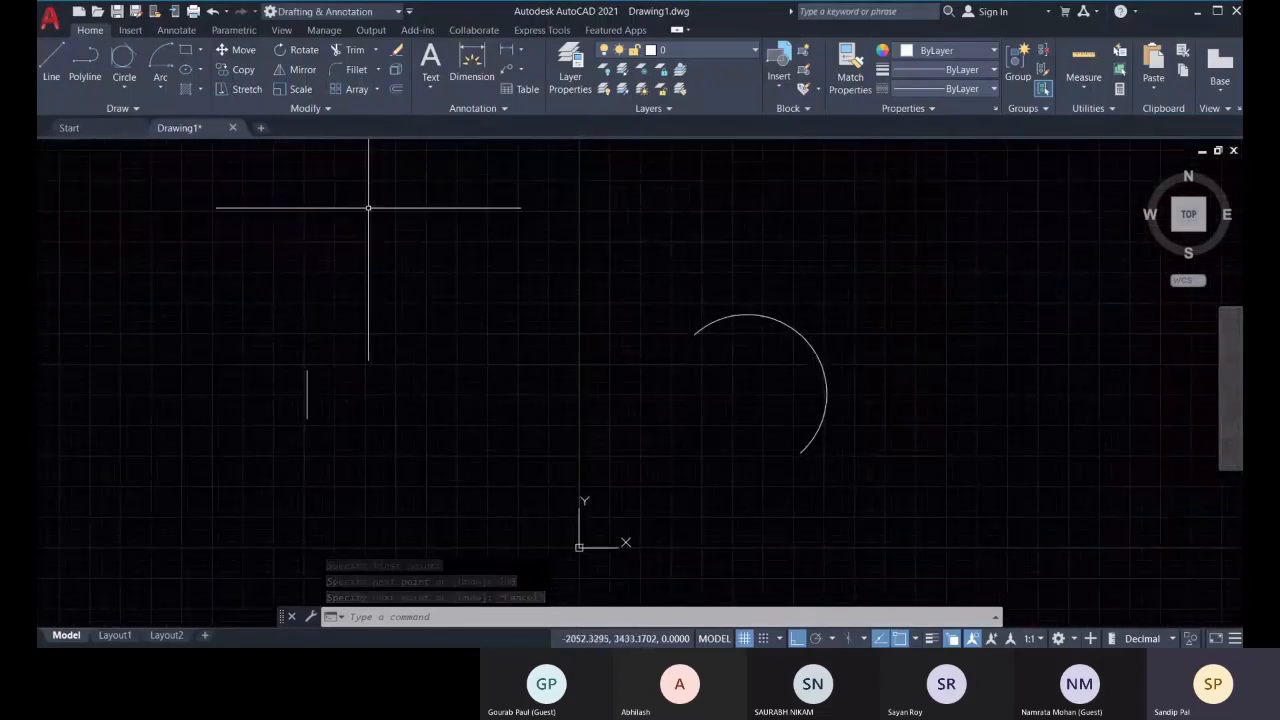
Copy the short vertical line 1200 units horizontally to the right, using its upper endpoint as base point
{"action": "left_click", "coordinate": [243, 70]}
{"action": "left_click", "coordinate": [307, 400]}
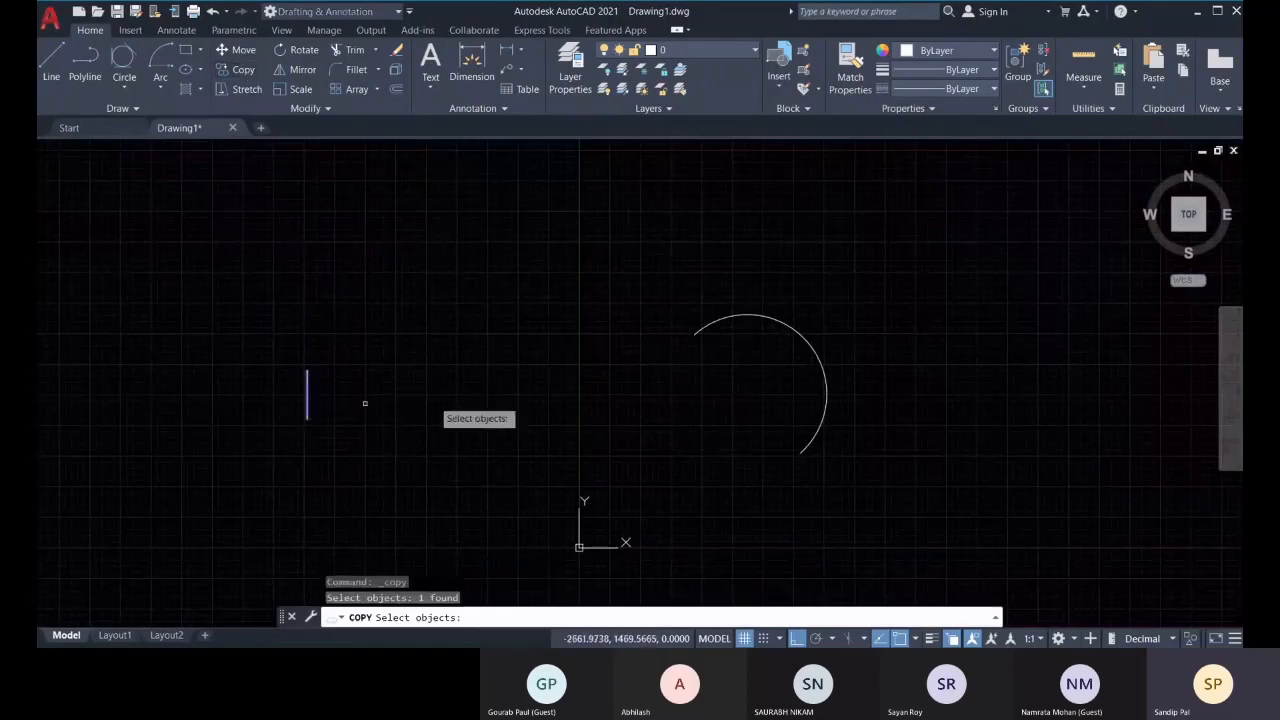
{"action": "key", "text": "Return"}
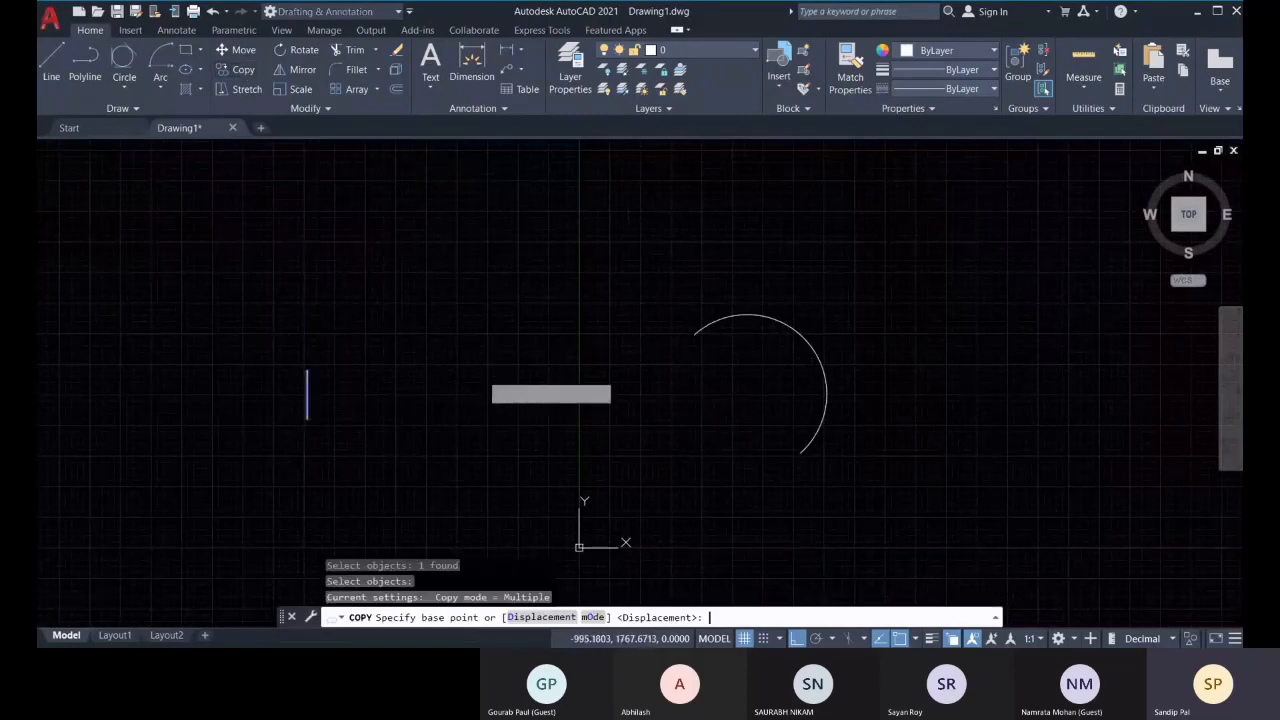
{"action": "left_click", "coordinate": [307, 370]}
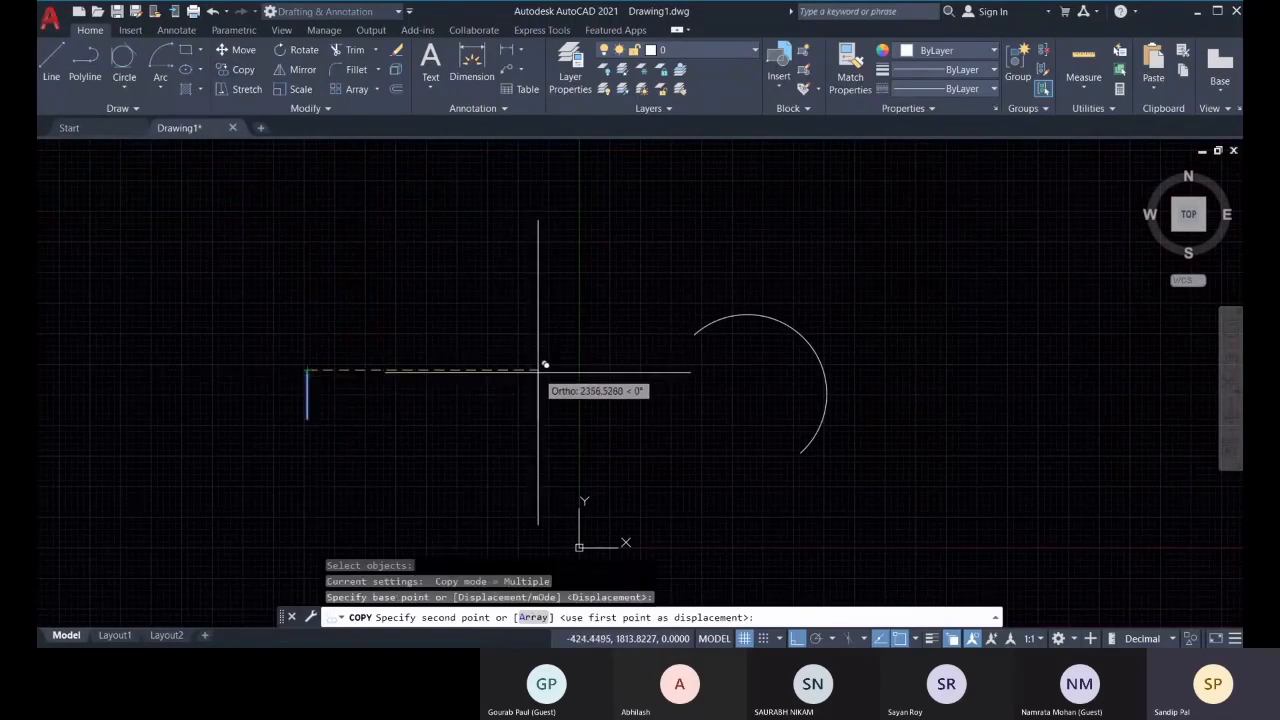
{"action": "type", "text": "1200"}
{"action": "key", "text": "Return"}
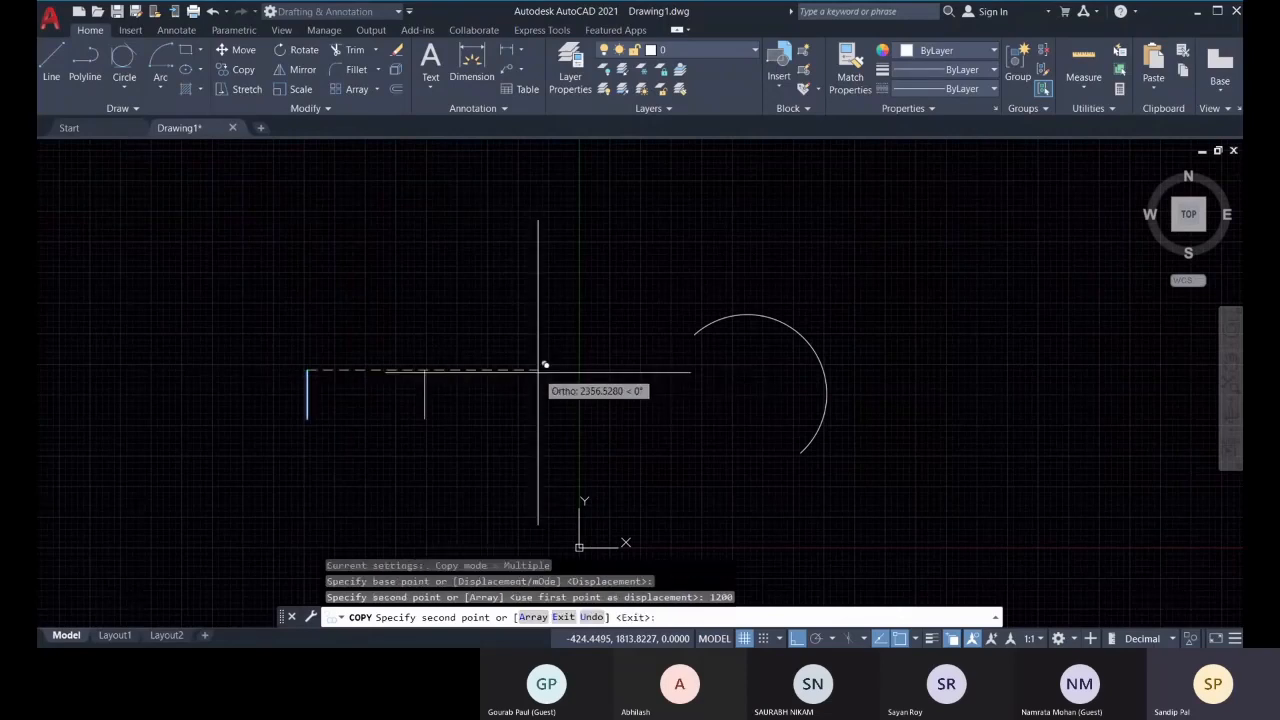
{"action": "key", "text": "Escape"}
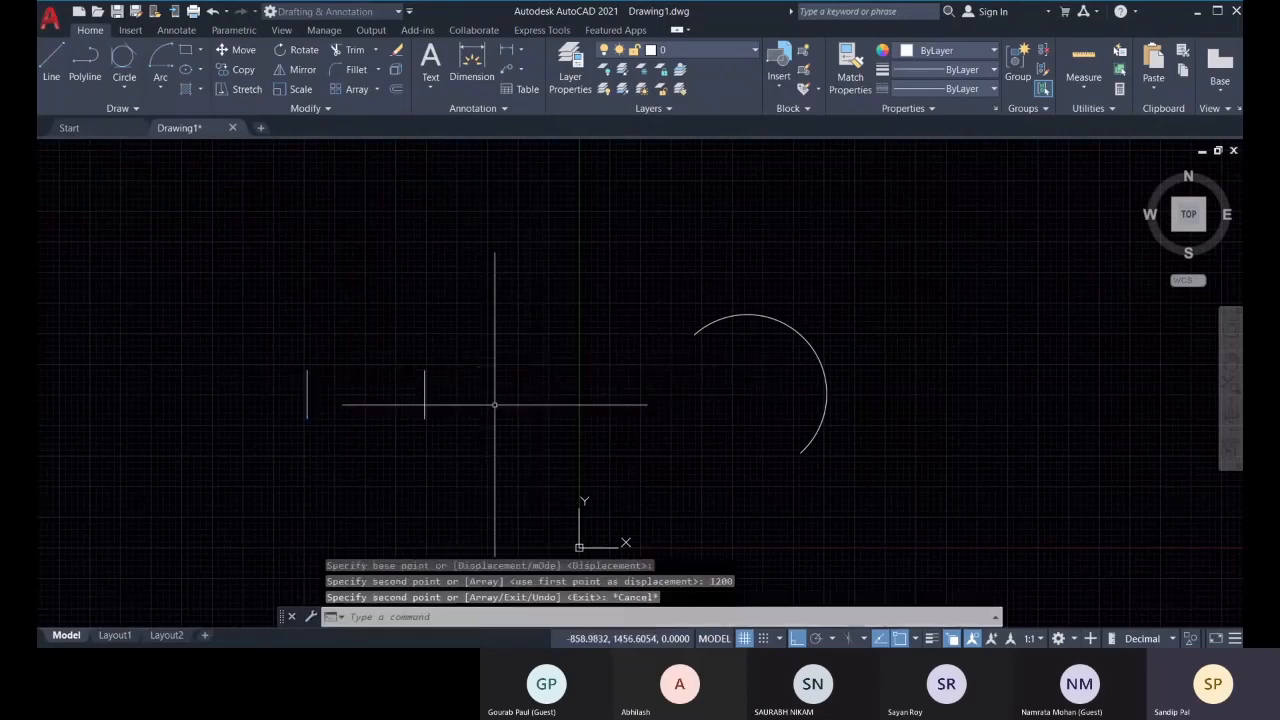
{"action": "middle_click_drag", "start_coordinate": [381, 400], "coordinate": [355, 421]}
{"action": "left_click", "coordinate": [347, 432]}
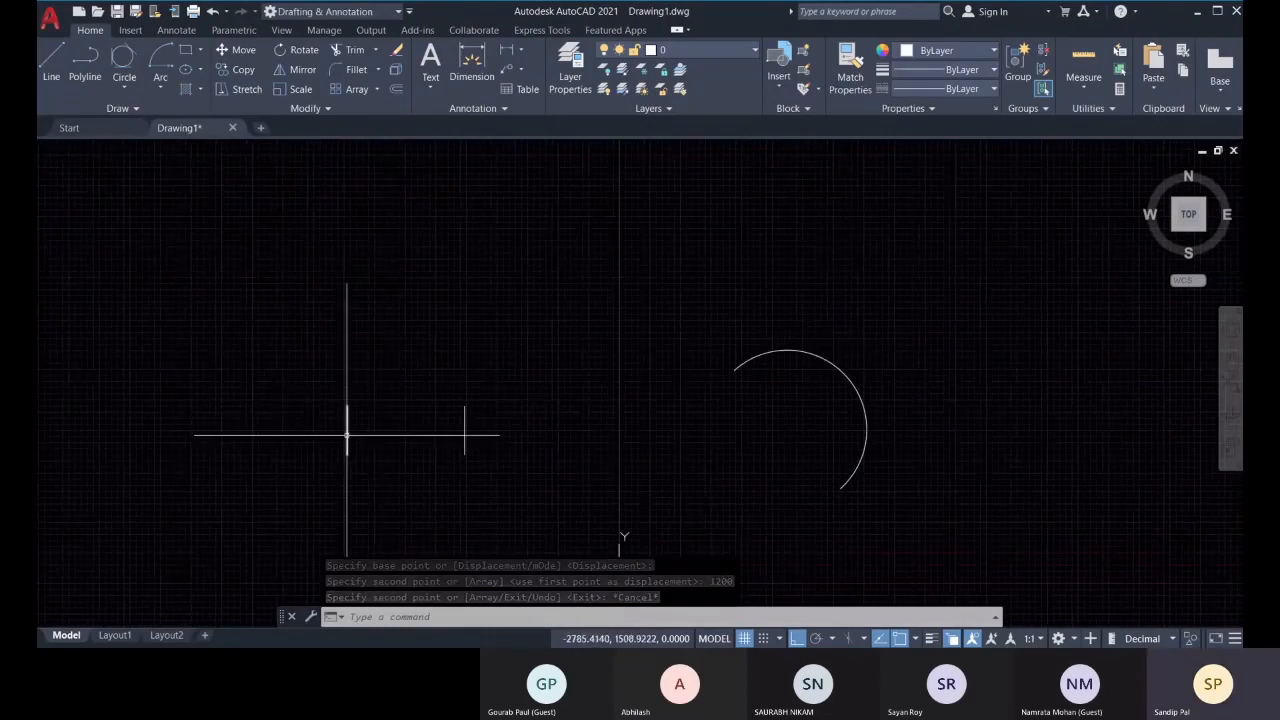
{"action": "scroll", "coordinate": [369, 429], "scroll_direction": "up", "scroll_amount": 4}
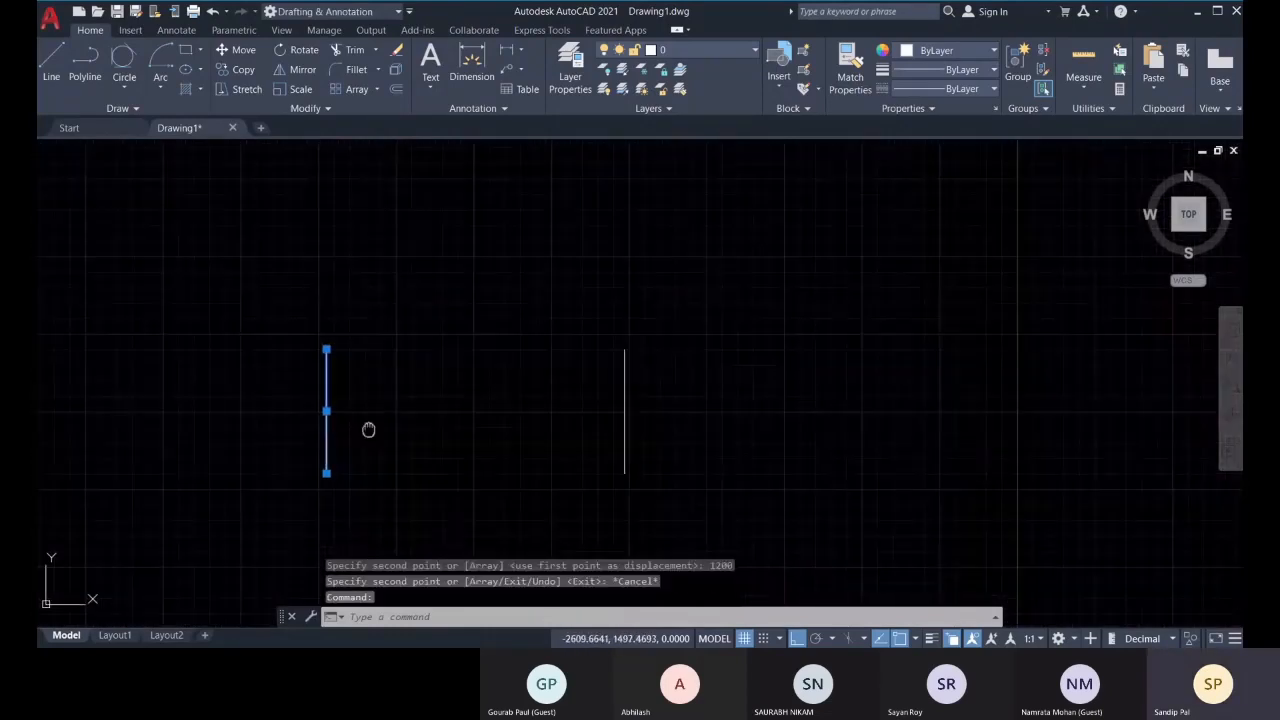
{"action": "key", "text": "Escape"}
{"action": "scroll", "coordinate": [300, 345], "scroll_direction": "down", "scroll_amount": 4}
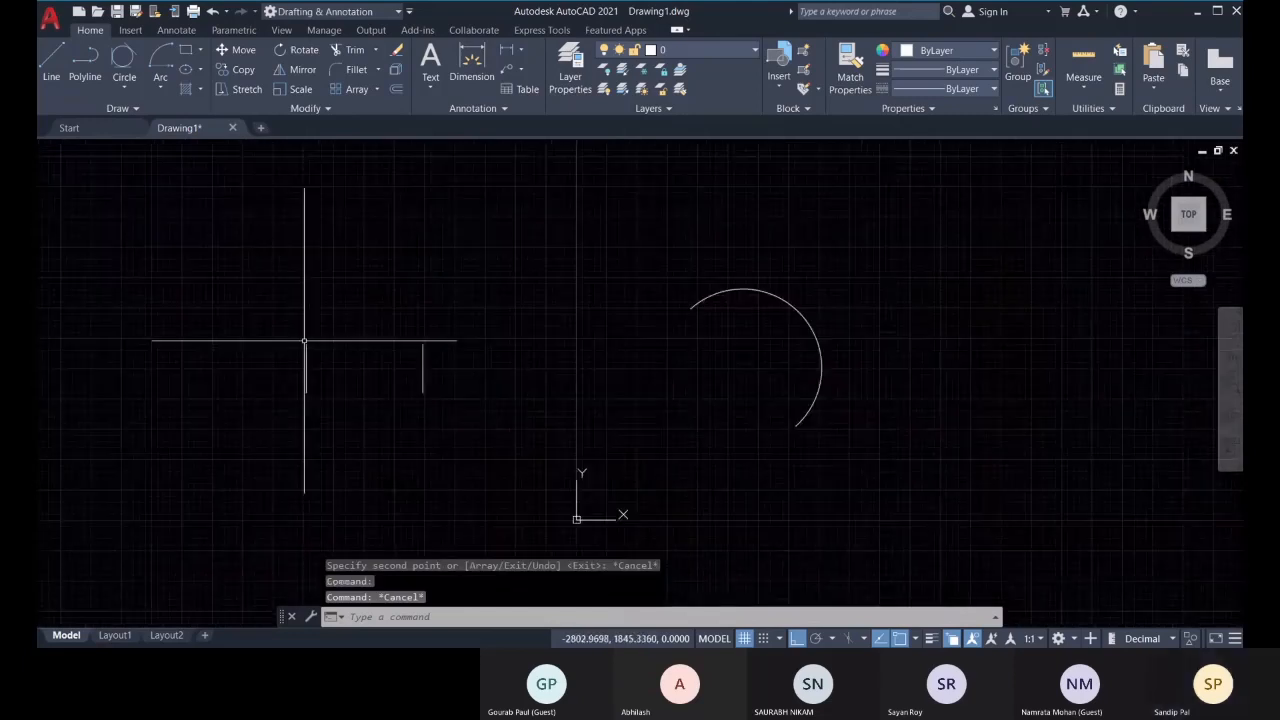
Draw a 1200-unit line vertically upward from the upper endpoint of the left short line
{"action": "left_click", "coordinate": [51, 60]}
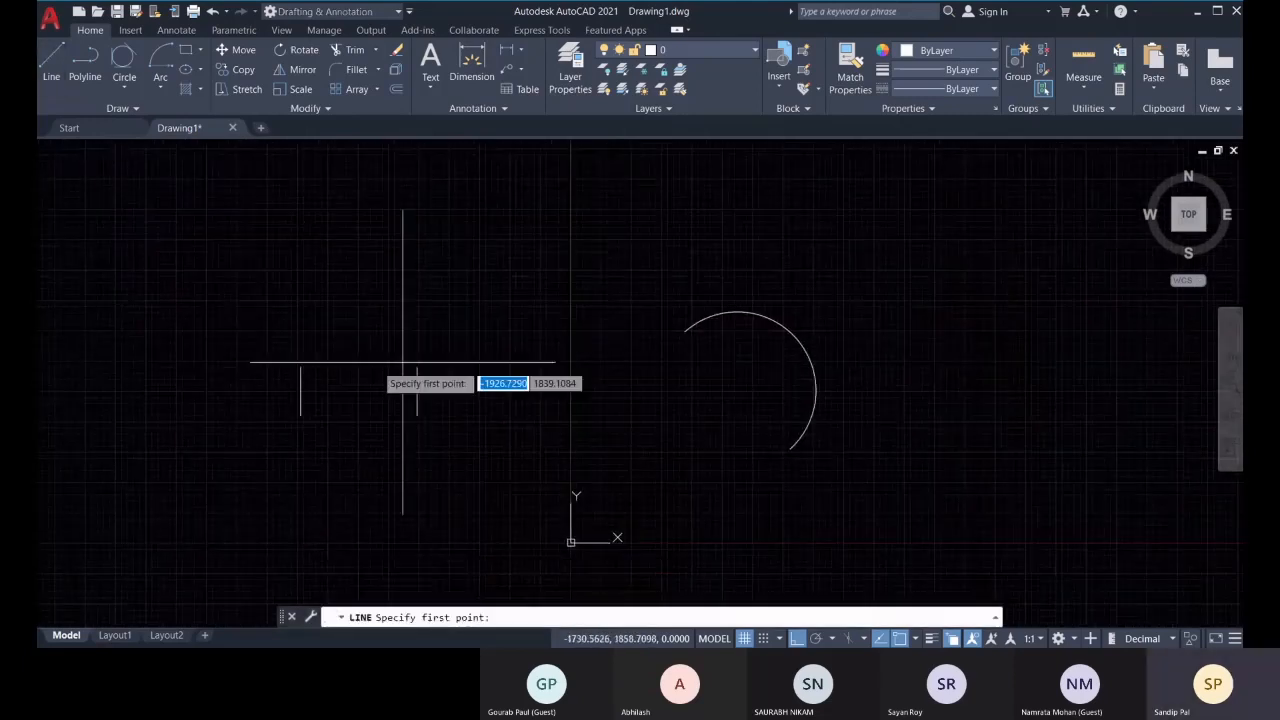
{"action": "left_click", "coordinate": [300, 369]}
{"action": "type", "text": "1200"}
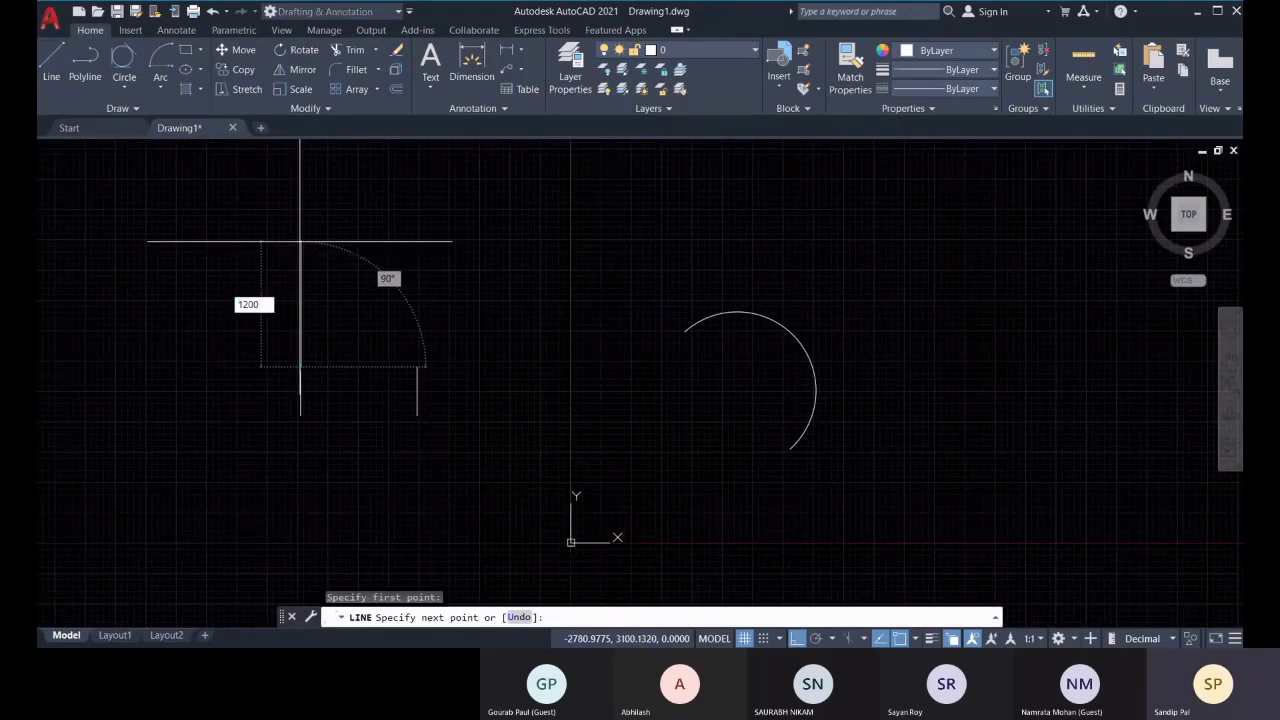
{"action": "key", "text": "Return"}
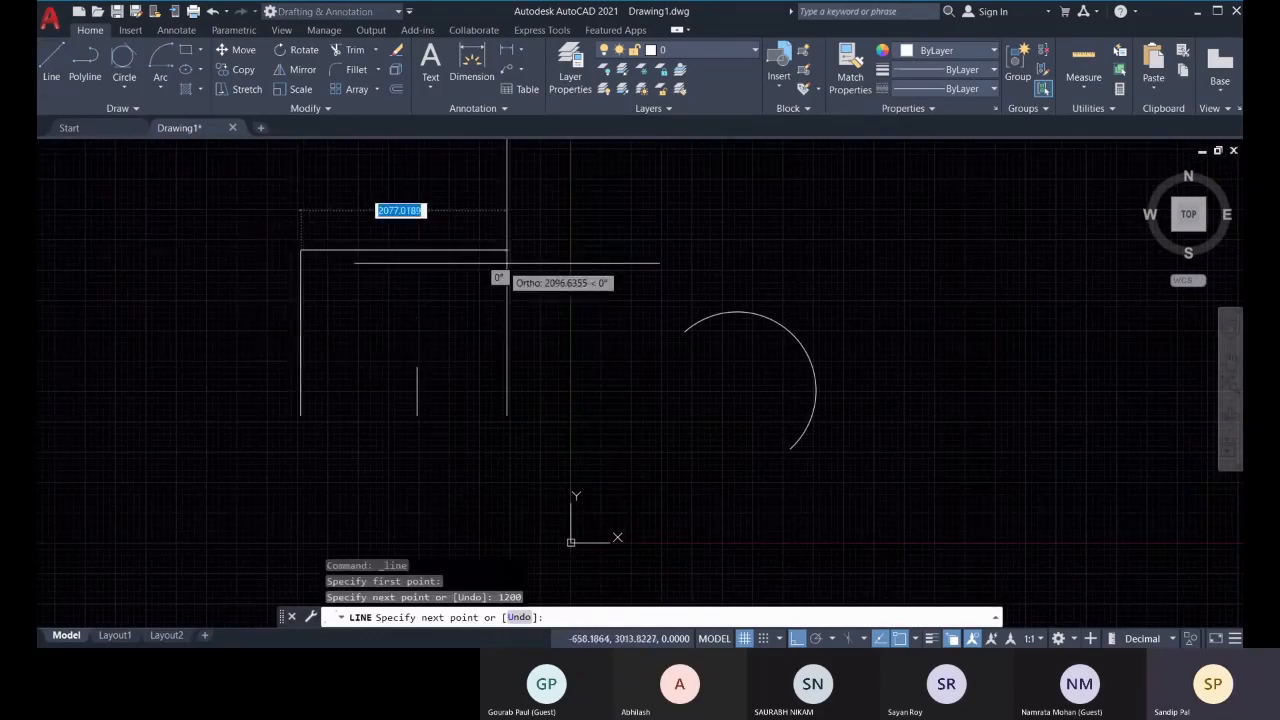
Cancel the line in progress and shorten the short line beneath the long vertical line by 450 from its lower end with Lengthen
{"action": "key", "text": "Escape"}
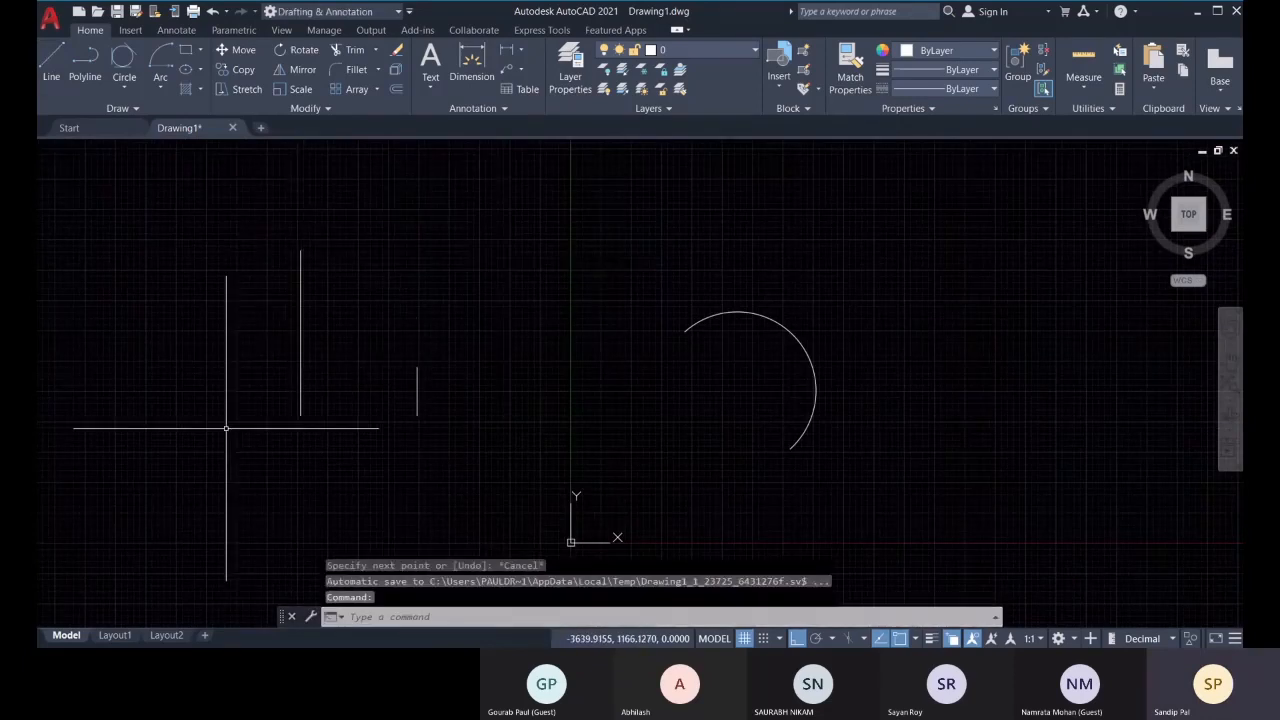
{"action": "scroll", "coordinate": [297, 414], "scroll_direction": "up", "scroll_amount": 2}
{"action": "left_click", "coordinate": [299, 405]}
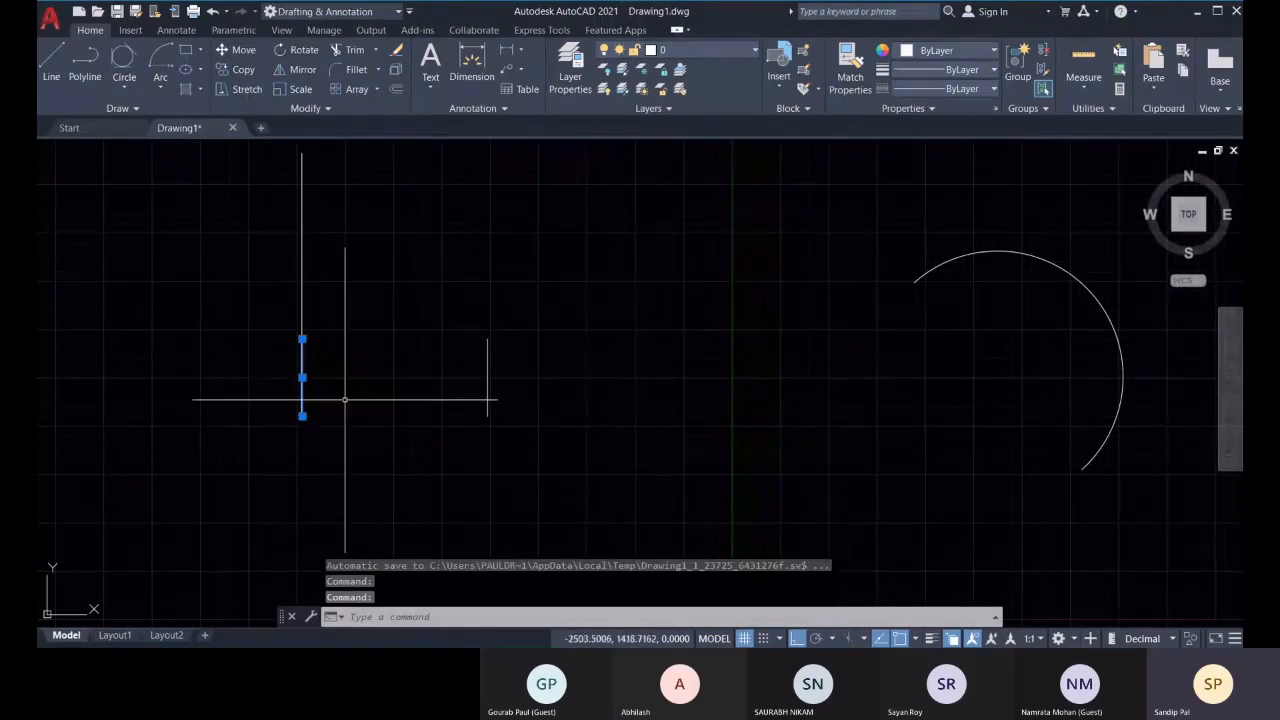
{"action": "mouse_move", "coordinate": [303, 416]}
{"action": "left_click", "coordinate": [350, 451]}
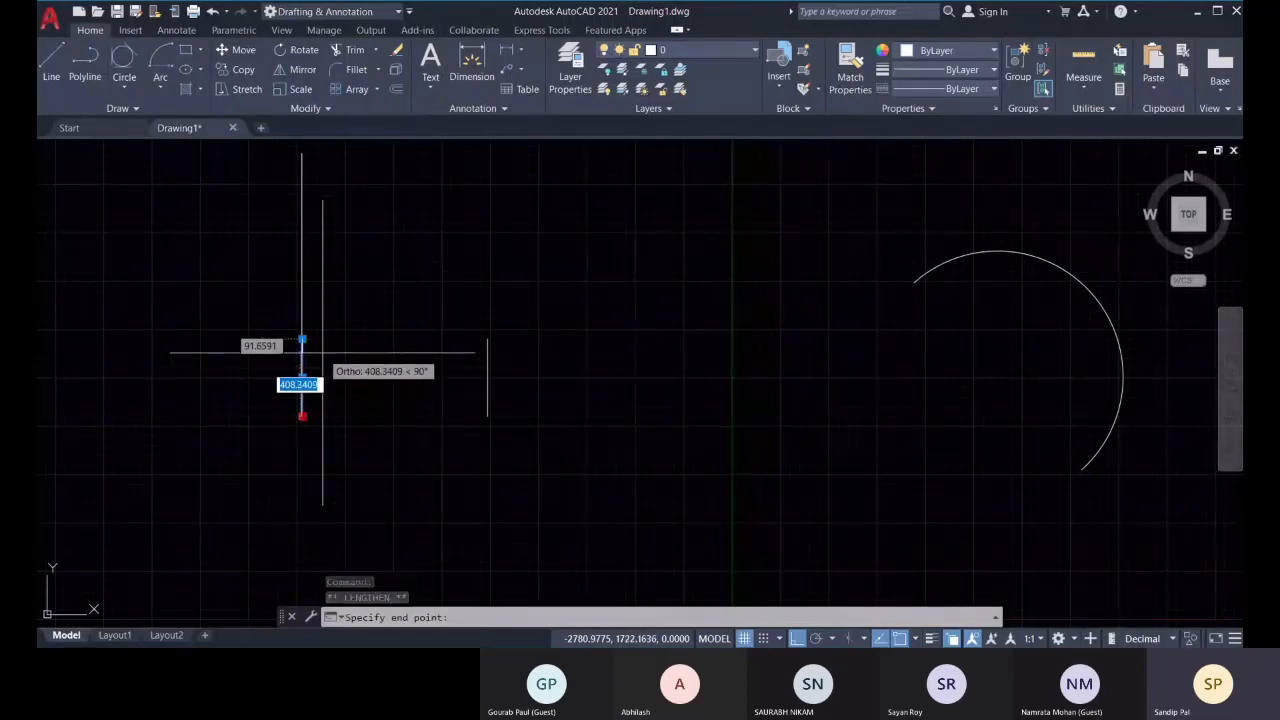
{"action": "type", "text": "450"}
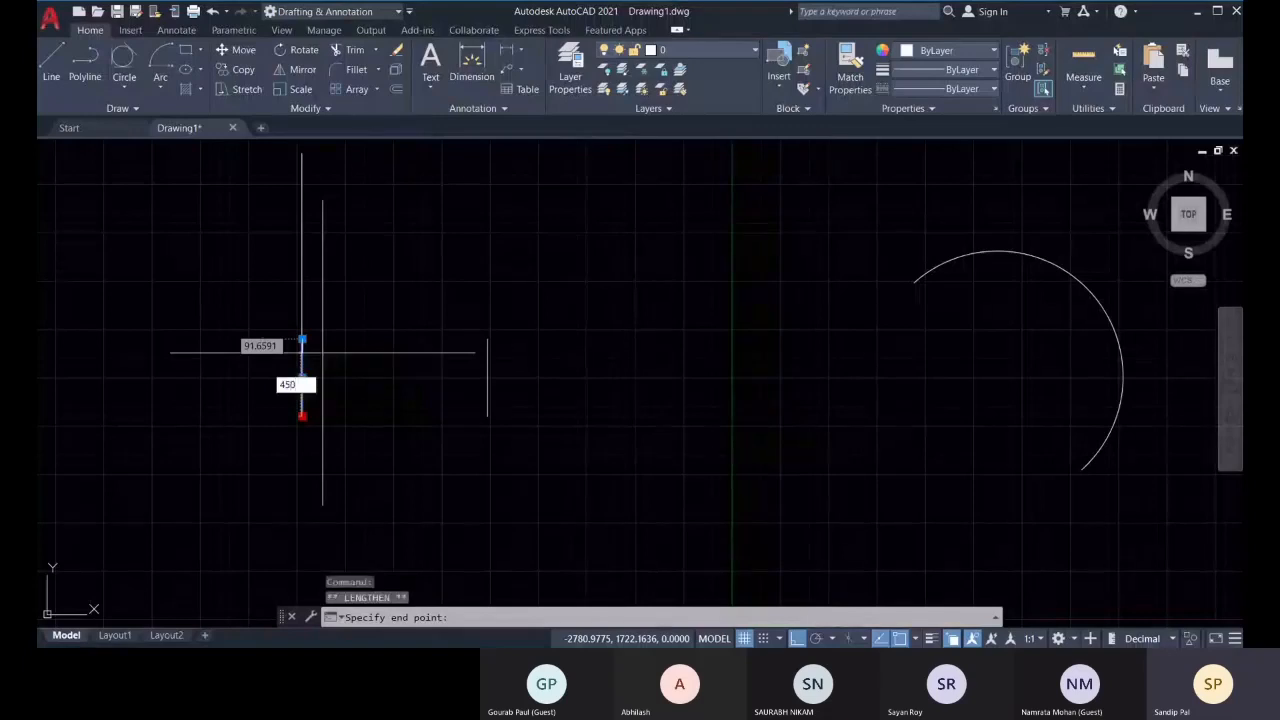
{"action": "key", "text": "Return"}
{"action": "key", "text": "Escape"}
Shorten the separate short vertical line opposite the long line by 450 from its lower end with Lengthen
{"action": "left_click", "coordinate": [487, 410]}
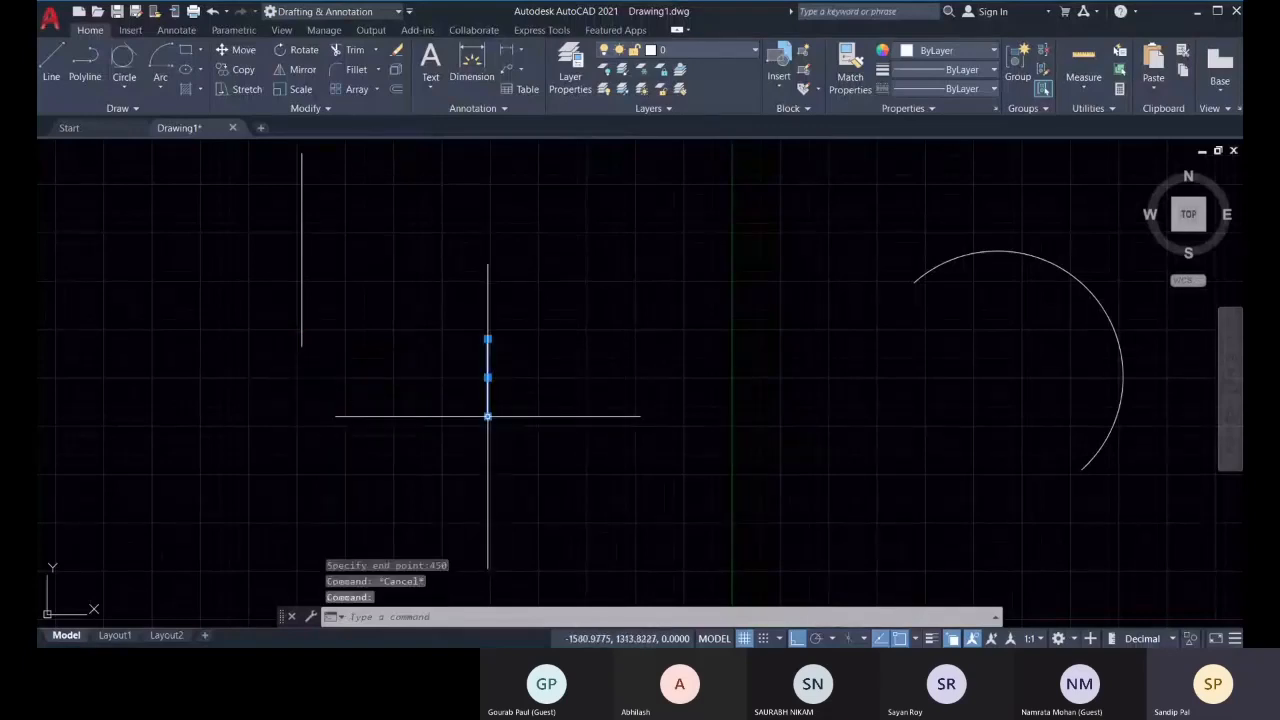
{"action": "mouse_move", "coordinate": [487, 416]}
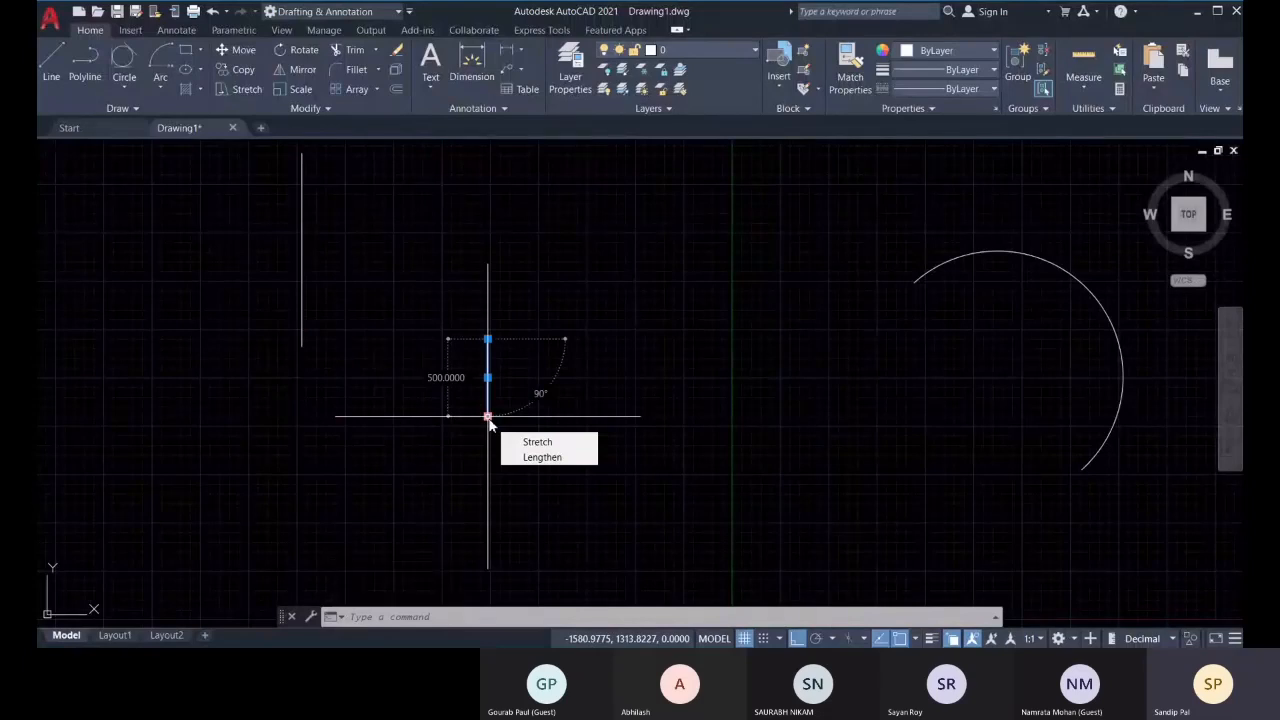
{"action": "left_click", "coordinate": [520, 461]}
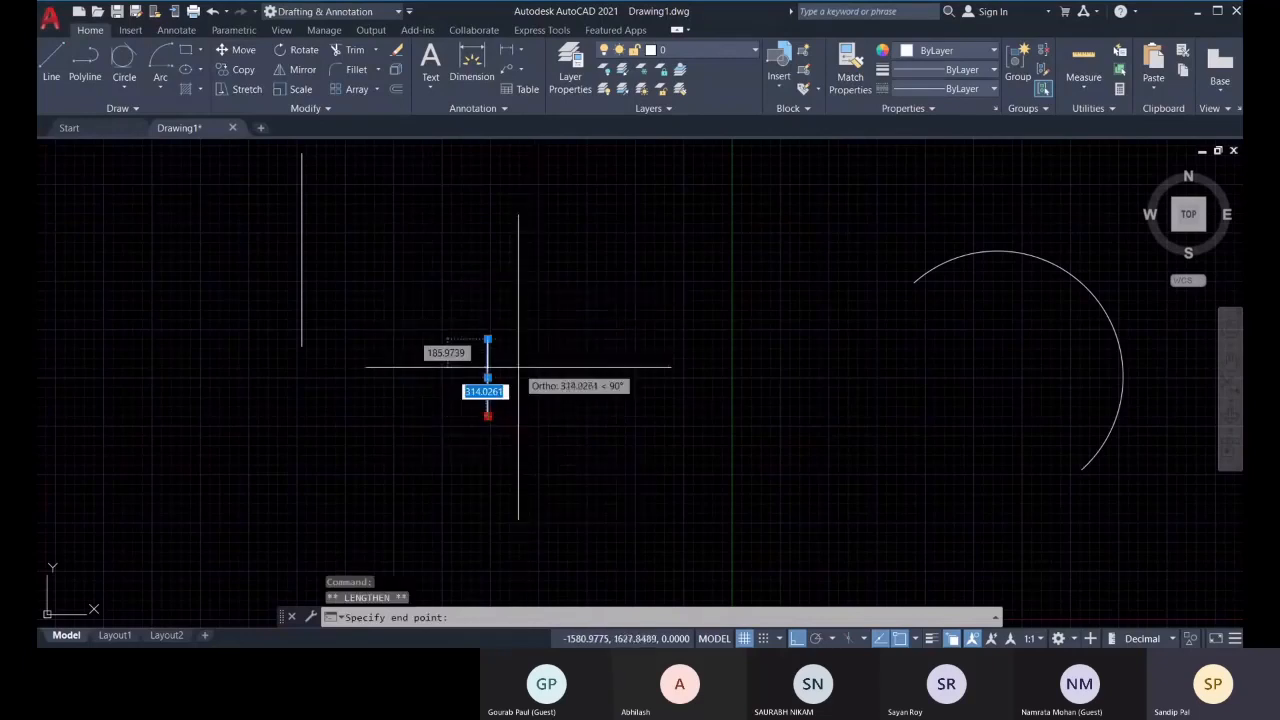
{"action": "scroll", "coordinate": [510, 363], "scroll_direction": "up", "scroll_amount": 2}
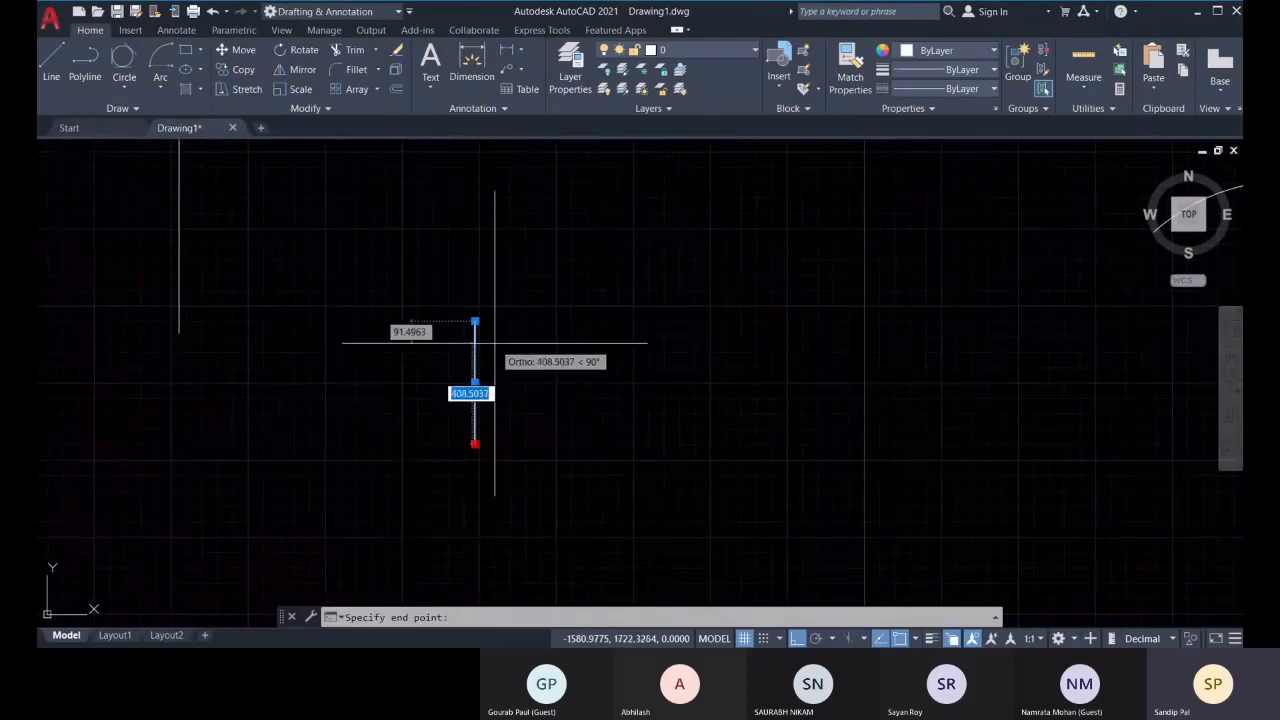
{"action": "type", "text": "45"}
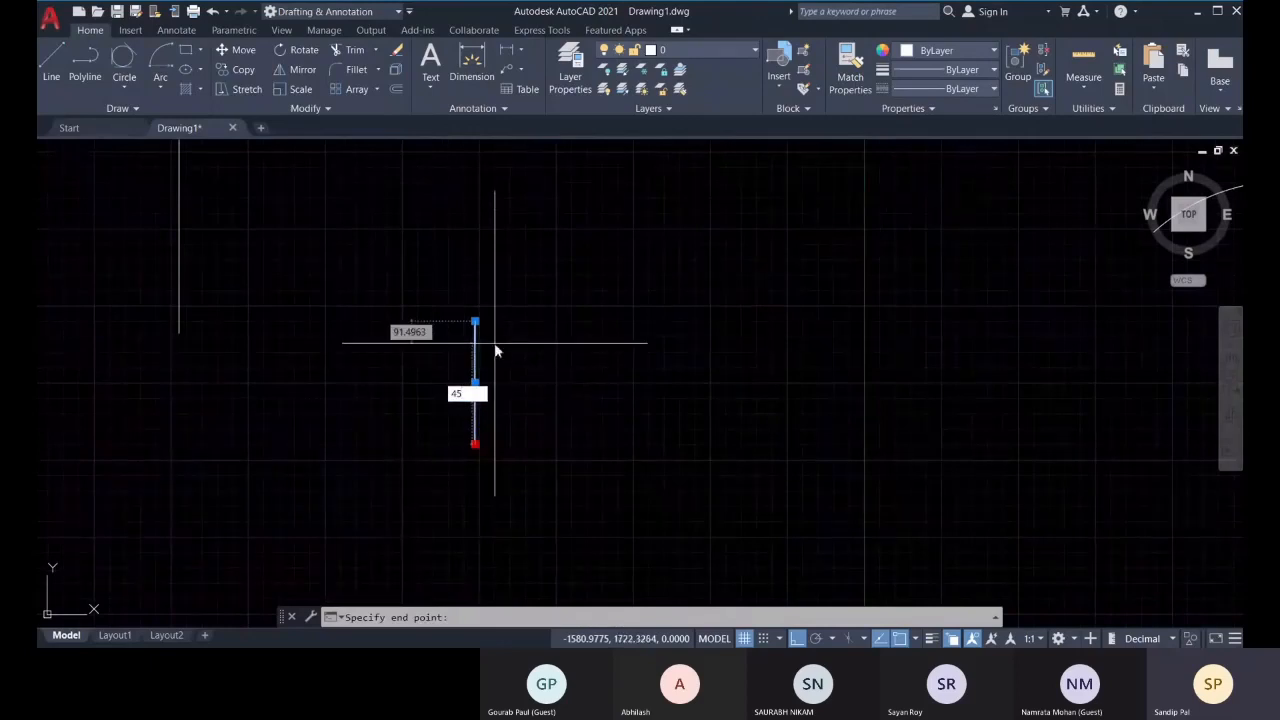
{"action": "key", "text": "Return"}
{"action": "key", "text": "Escape"}
Draw a Start, Center, End arc from the separate short line's top, centred on the long line's lower end, to its top, and delete it
{"action": "middle_click_drag", "start_coordinate": [320, 357], "coordinate": [449, 417]}
{"action": "scroll", "coordinate": [426, 372], "scroll_direction": "down", "scroll_amount": 2}
{"action": "middle_click_drag", "start_coordinate": [426, 369], "coordinate": [422, 407]}
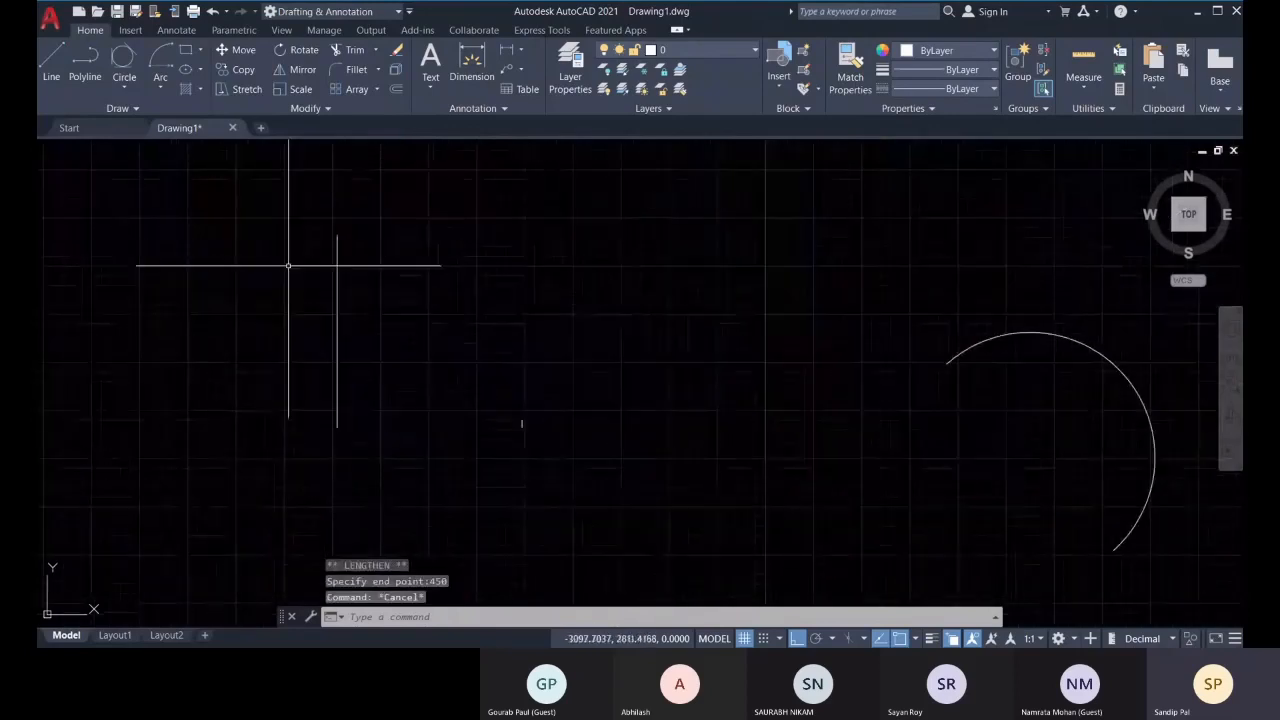
{"action": "left_click", "coordinate": [166, 92]}
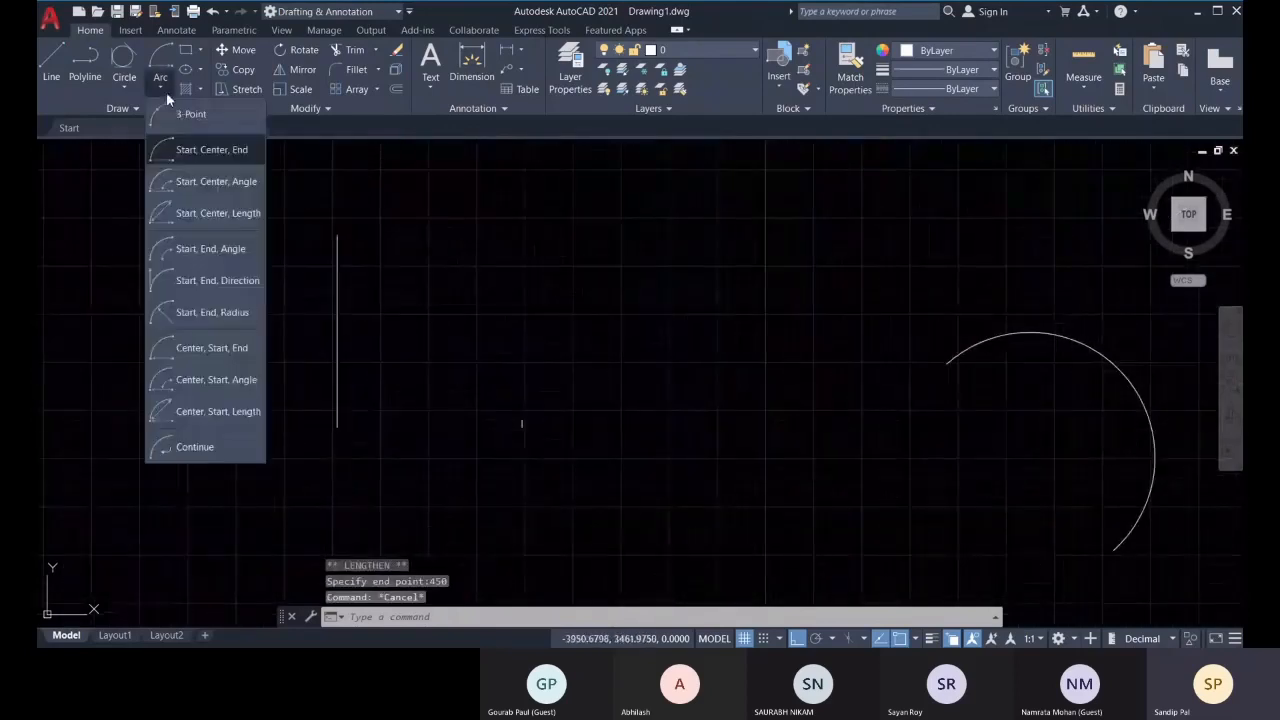
{"action": "left_click", "coordinate": [192, 149]}
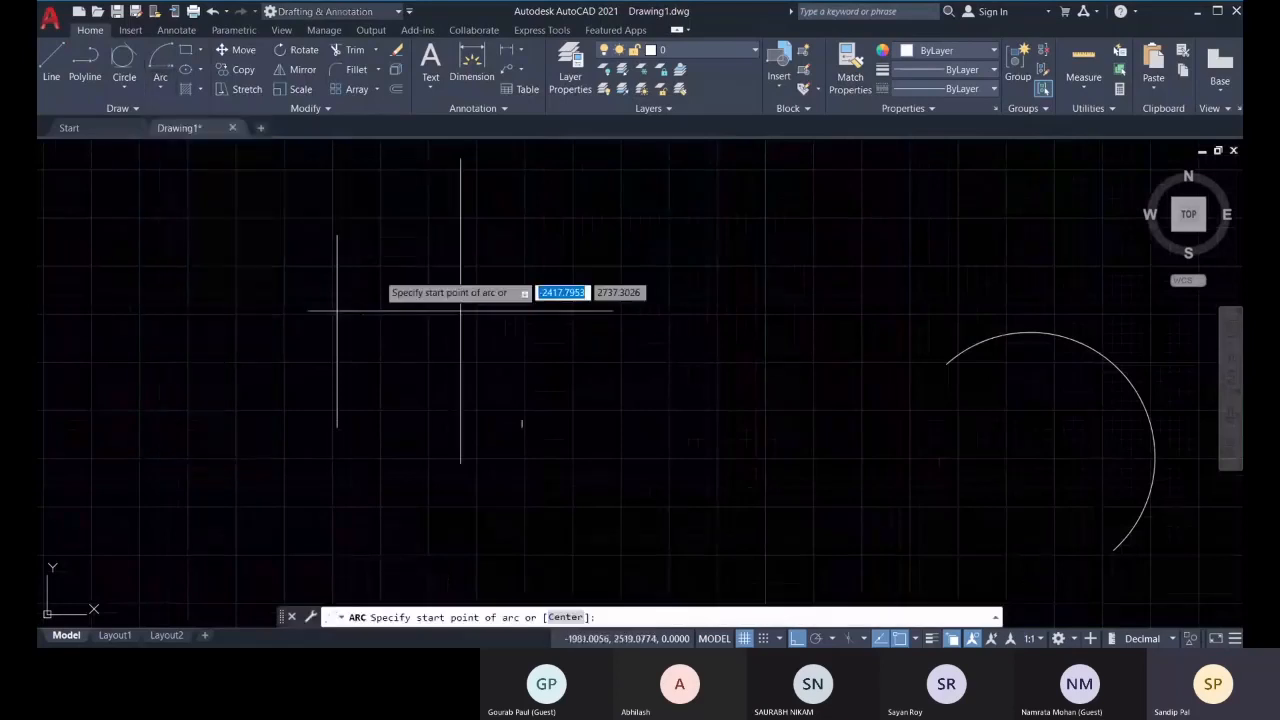
{"action": "left_click", "coordinate": [522, 419]}
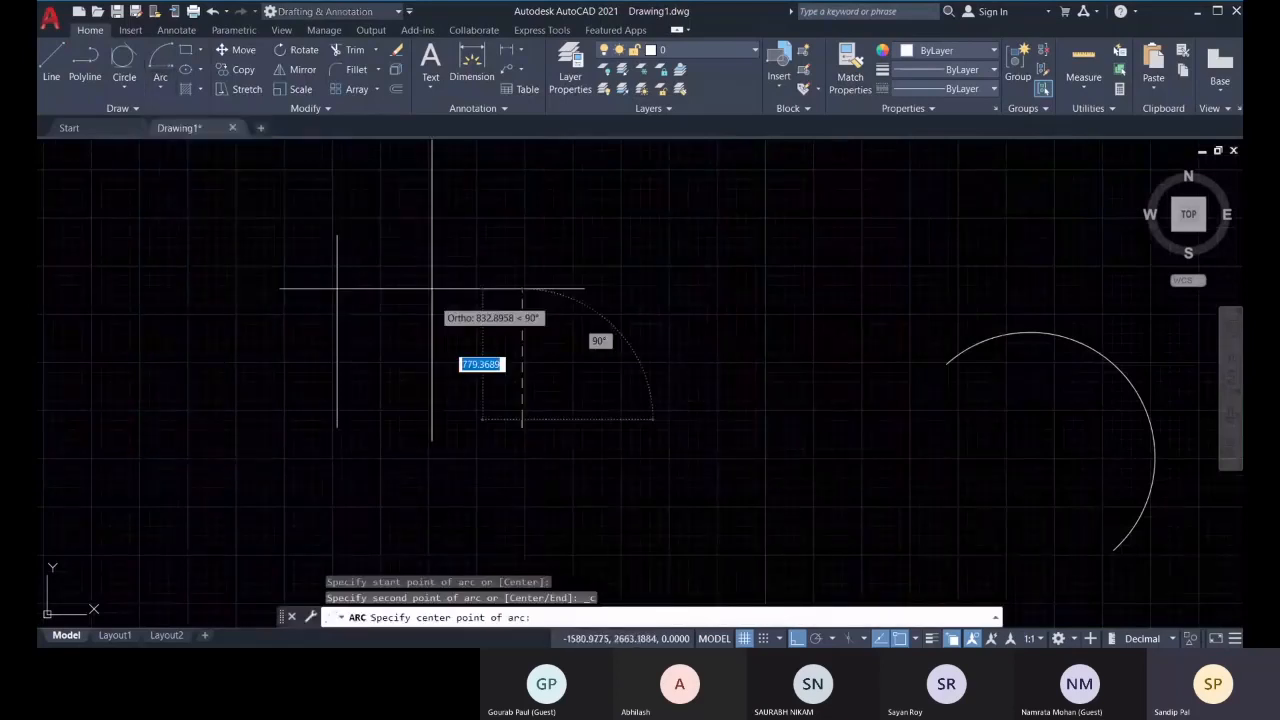
{"action": "left_click", "coordinate": [337, 419]}
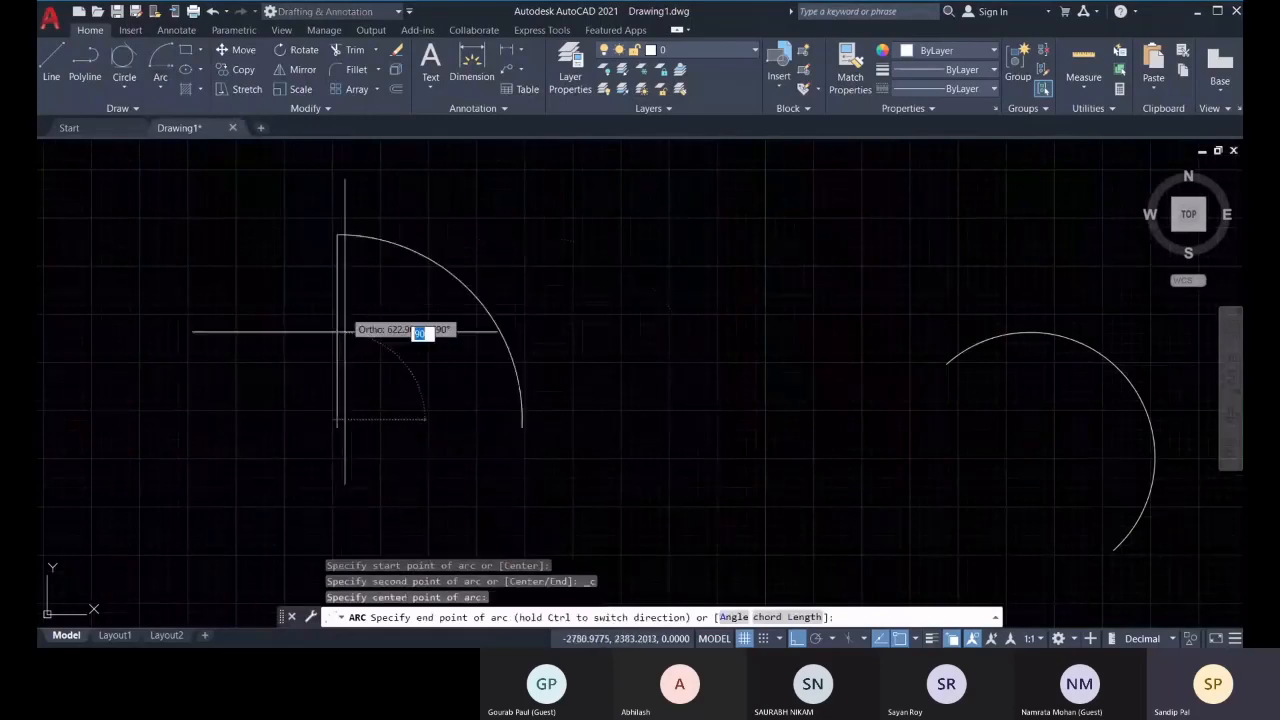
{"action": "left_click", "coordinate": [337, 236]}
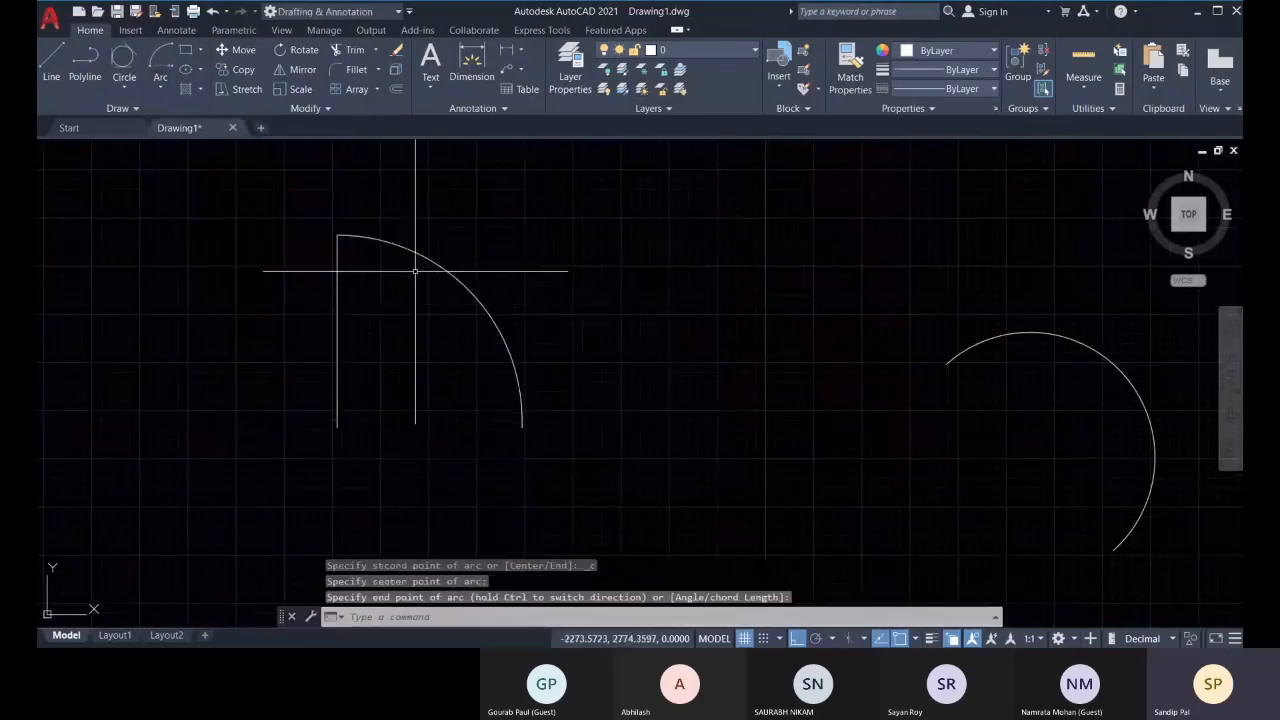
{"action": "left_click", "coordinate": [473, 298]}
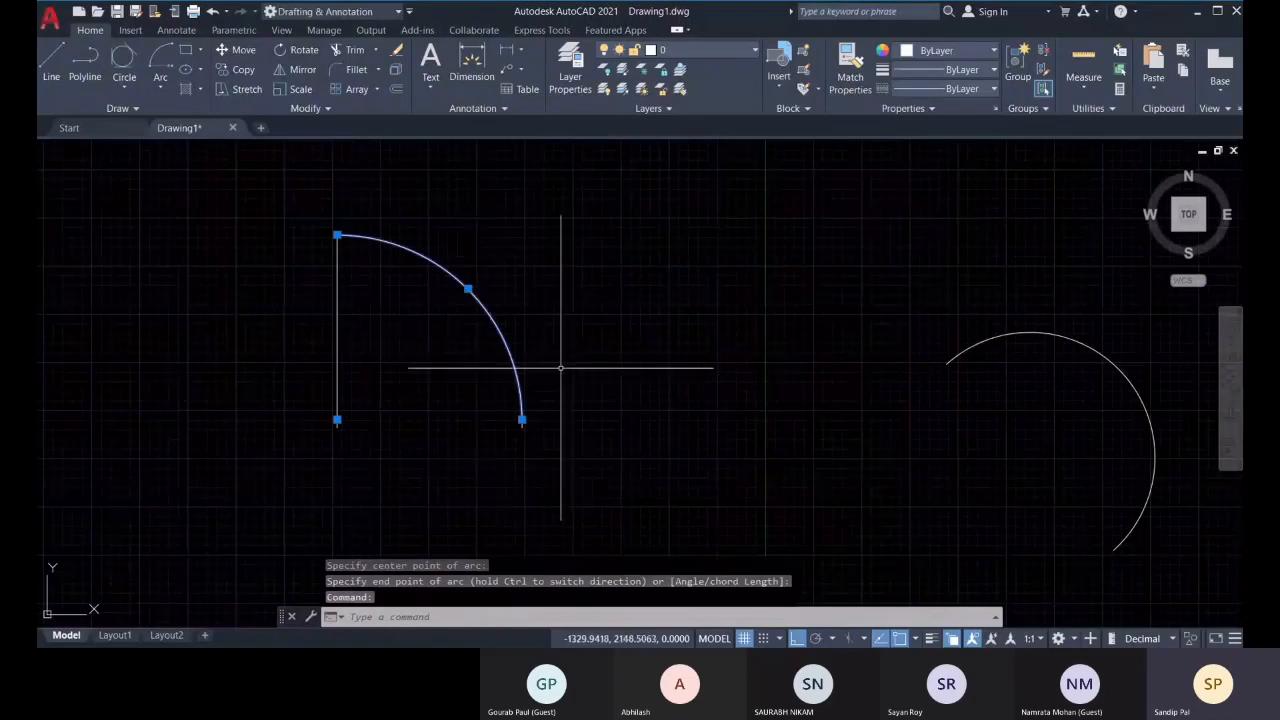
{"action": "key", "text": "Delete"}
Try a 90° Start, Center, Angle arc from the short line's top endpoint, centred on the long line's lower end
{"action": "left_click", "coordinate": [163, 89]}
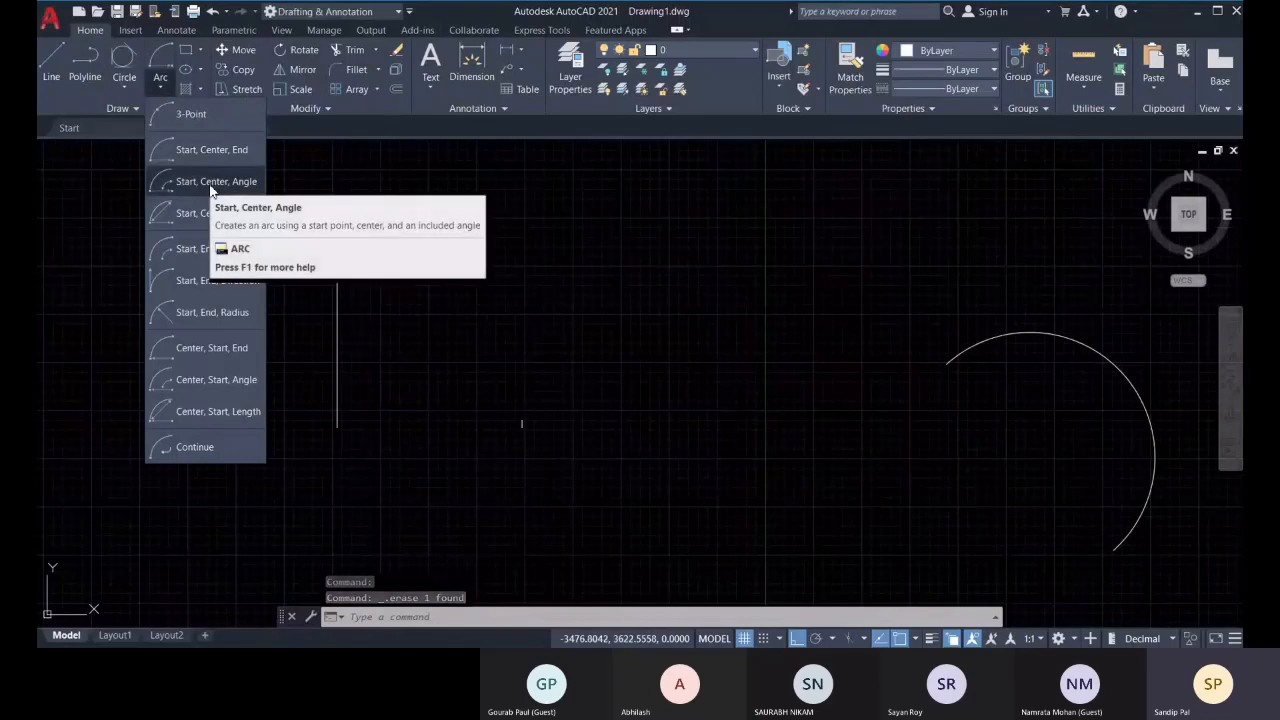
{"action": "left_click", "coordinate": [212, 186]}
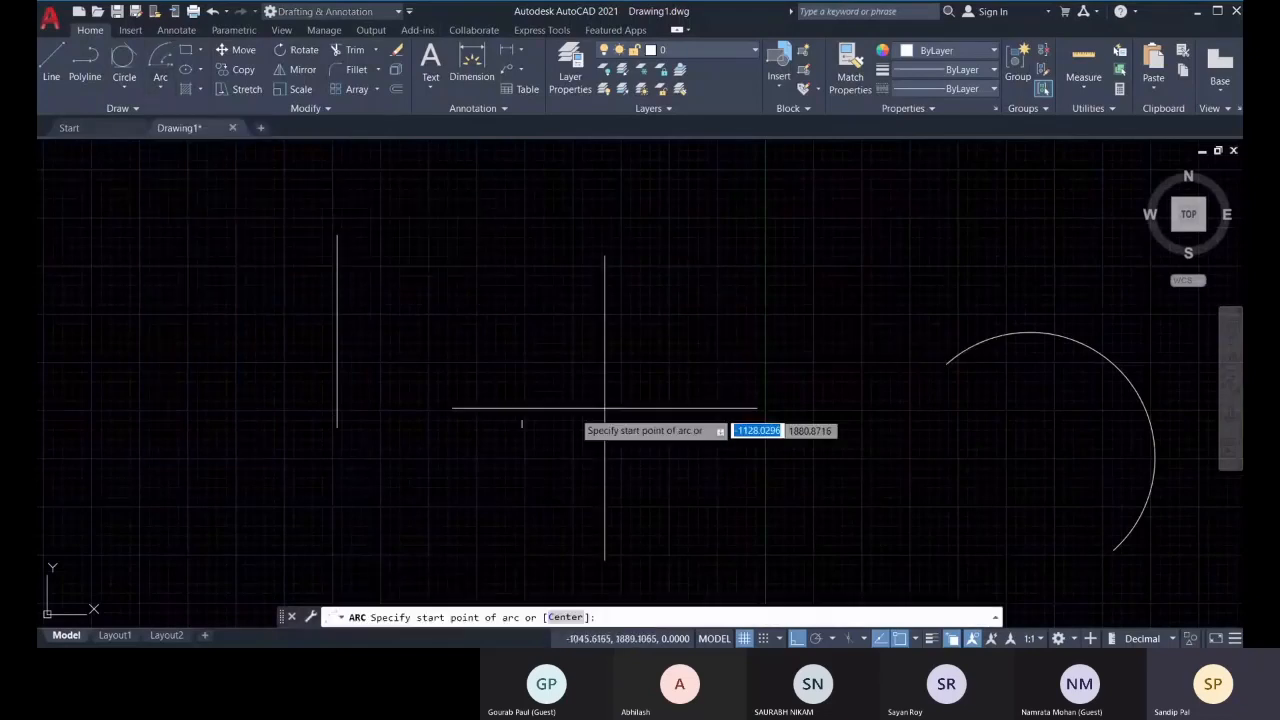
{"action": "left_click", "coordinate": [522, 420]}
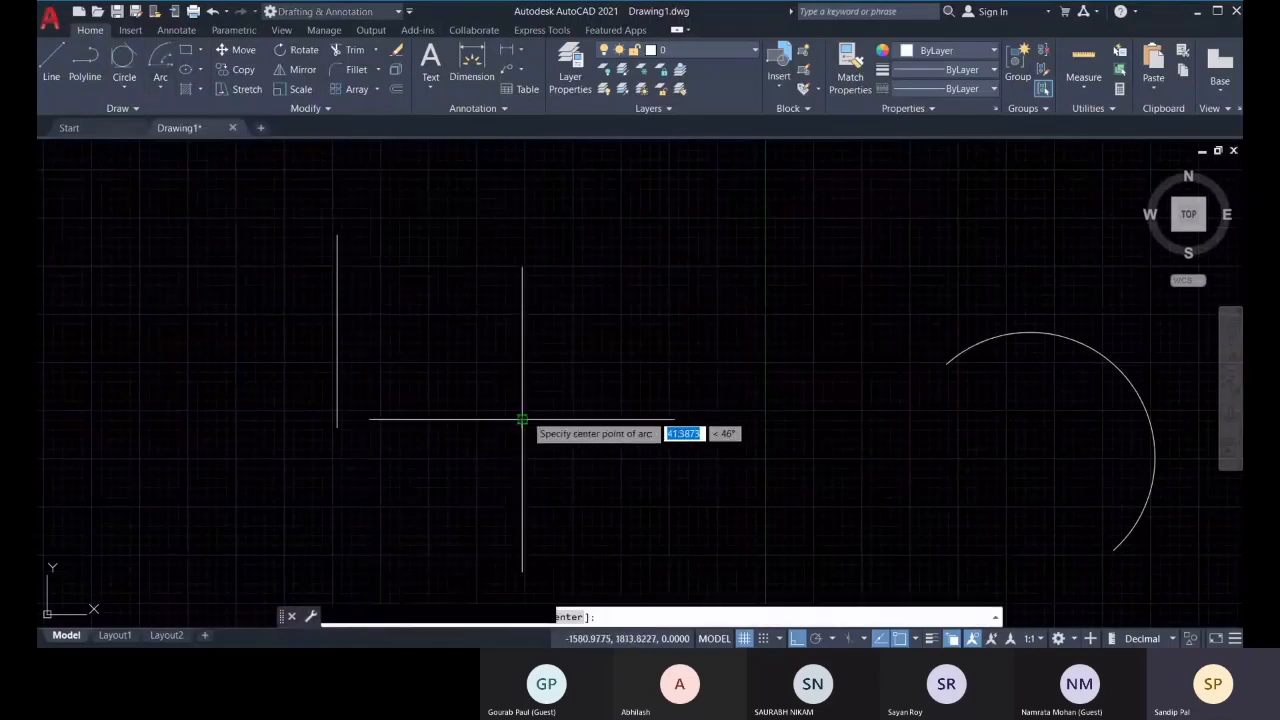
{"action": "left_click", "coordinate": [337, 420]}
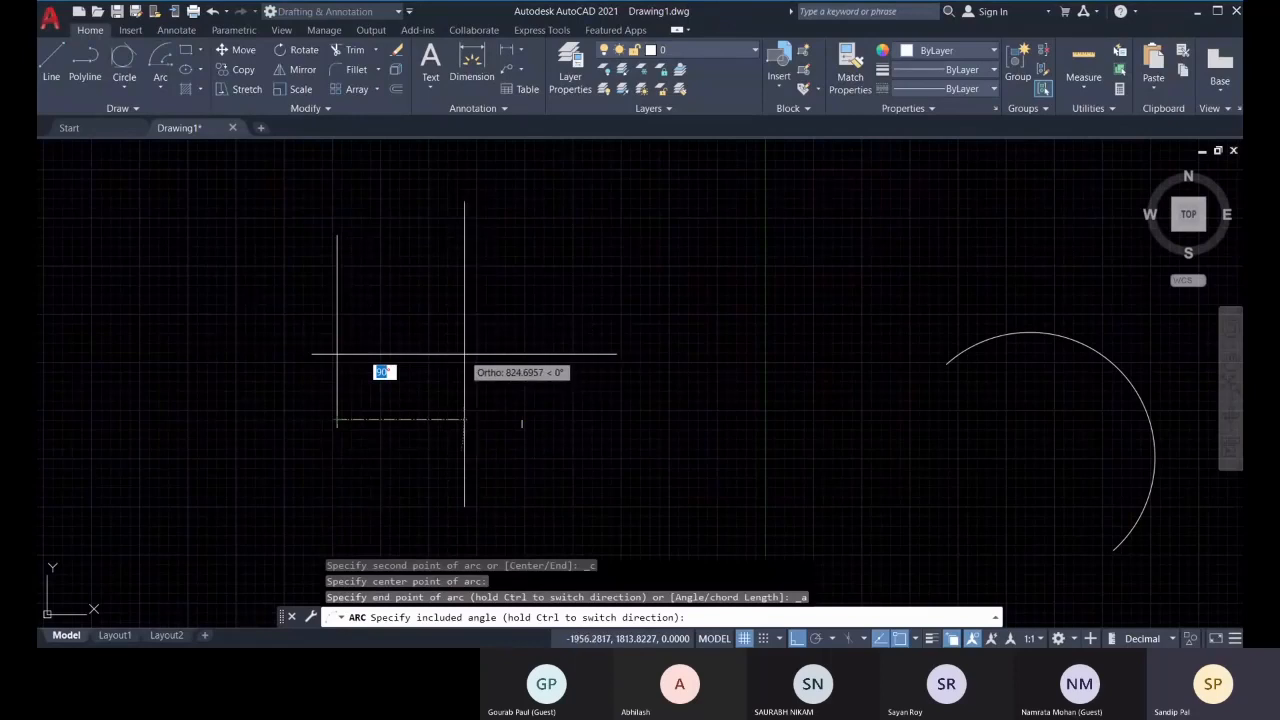
{"action": "type", "text": "90"}
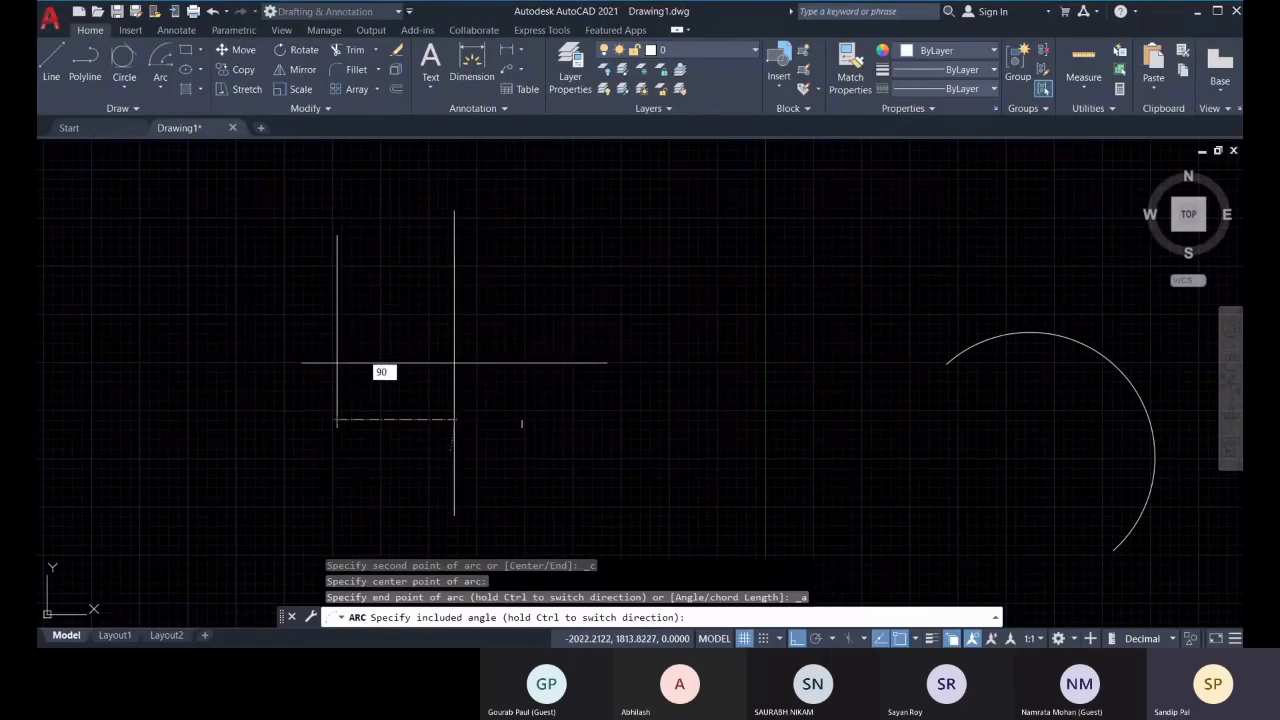
{"action": "key", "text": "Return"}
{"action": "middle_click_drag", "start_coordinate": [504, 445], "coordinate": [532, 467]}
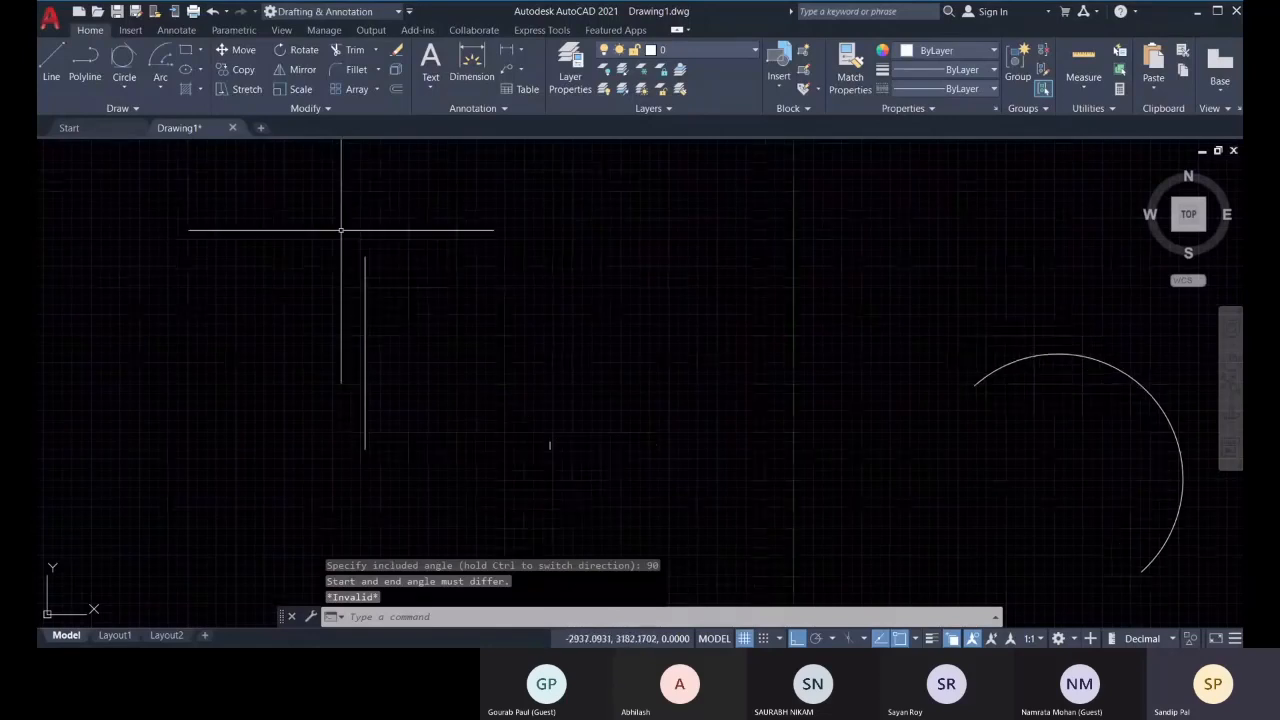
Draw a Start, Center, Angle arc from the short line's top, centred on the long line's lower end, with a 90° included angle
{"action": "left_click", "coordinate": [163, 66]}
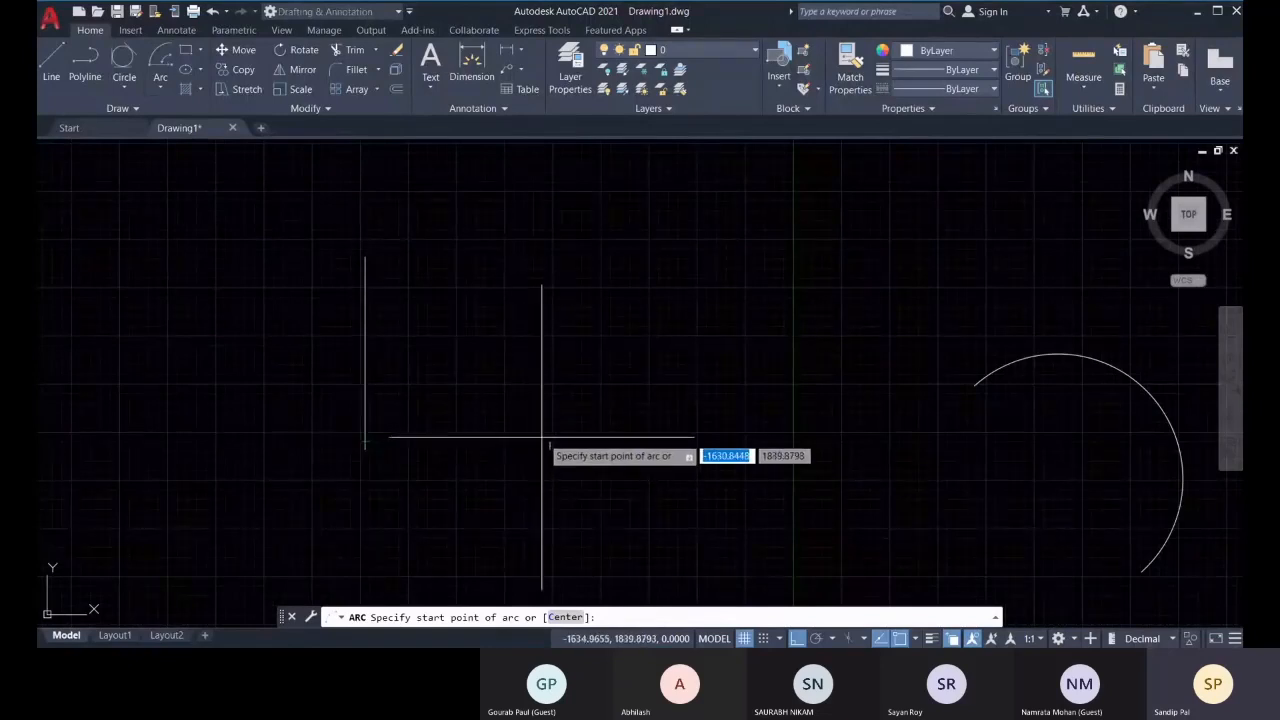
{"action": "left_click", "coordinate": [163, 87]}
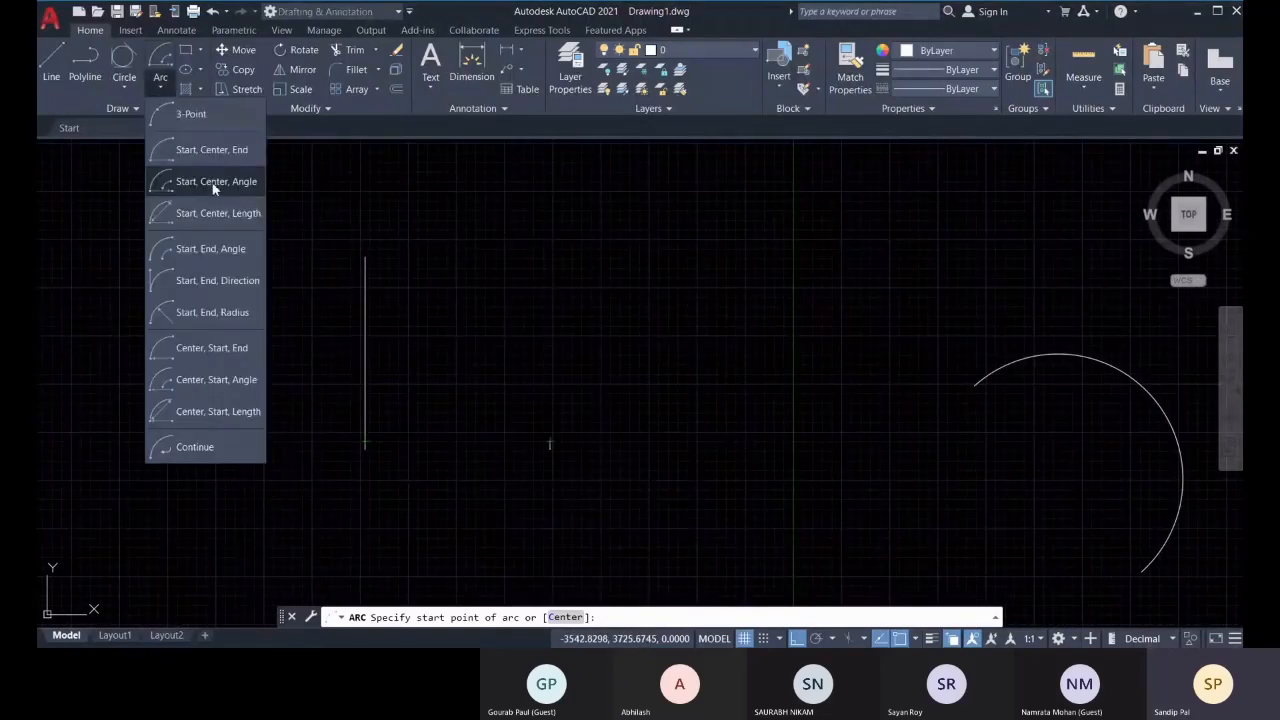
{"action": "left_click", "coordinate": [213, 182]}
{"action": "left_click", "coordinate": [550, 441]}
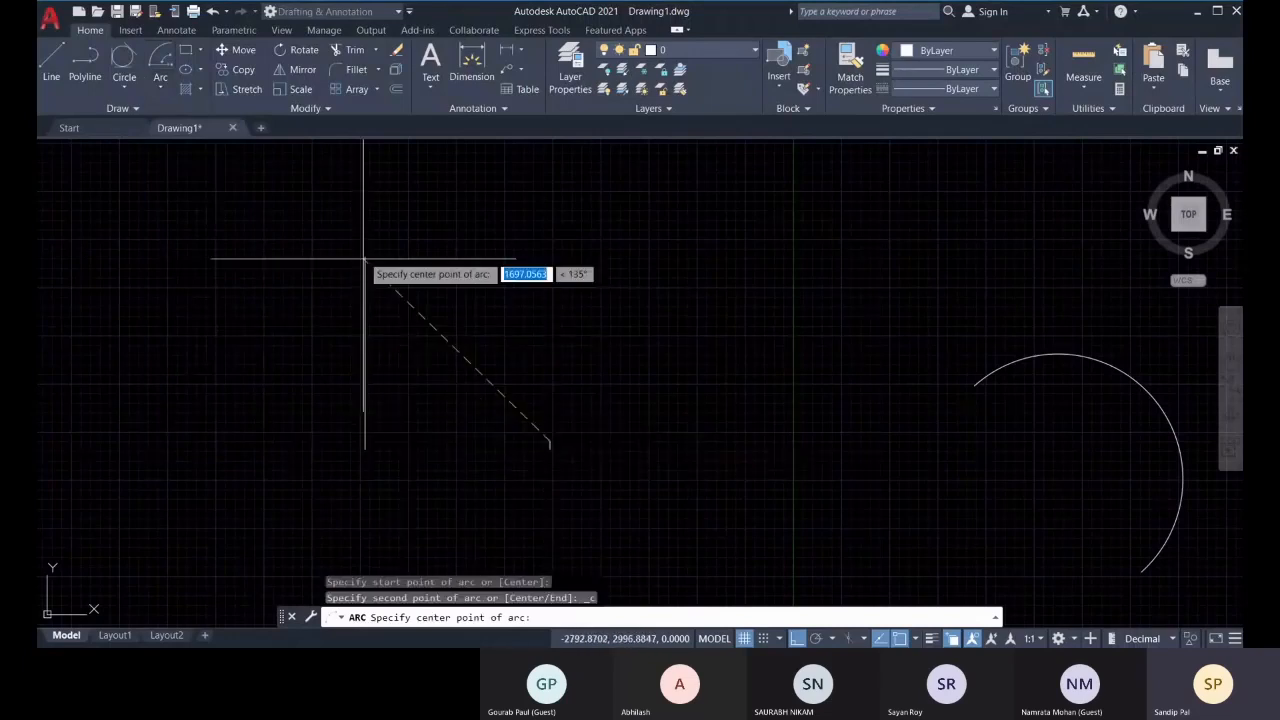
{"action": "left_click", "coordinate": [365, 441]}
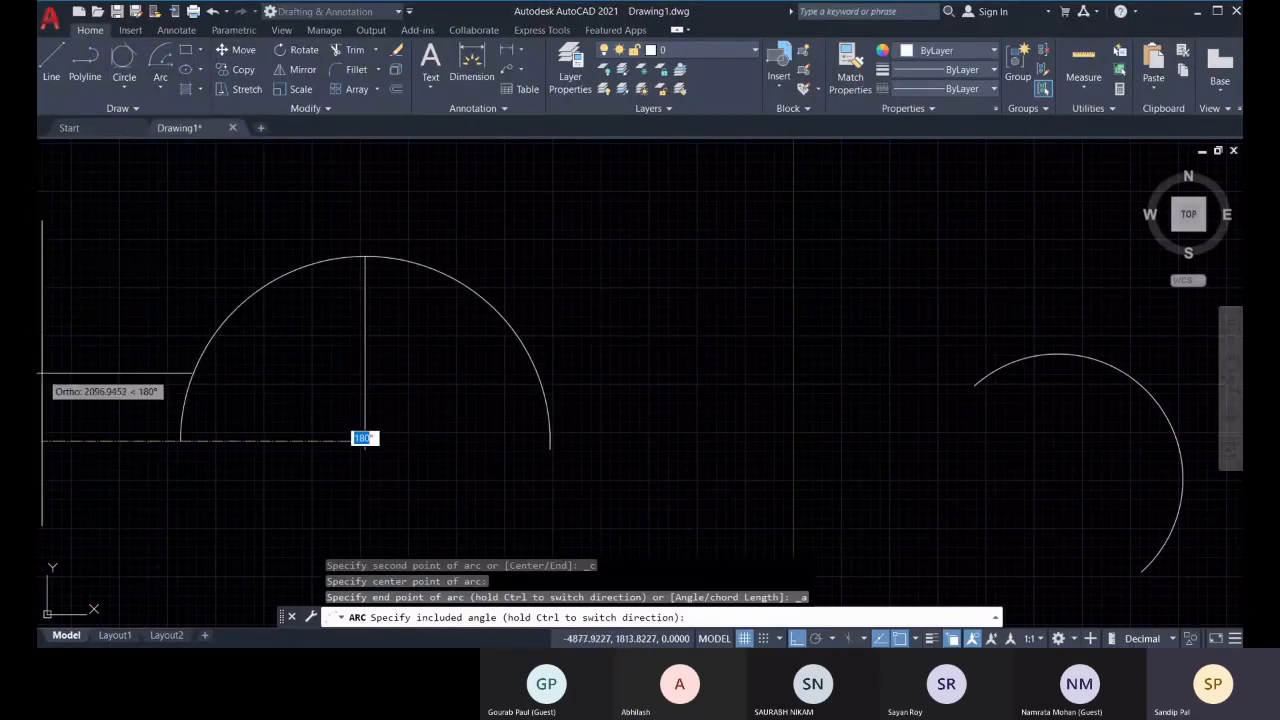
{"action": "type", "text": "90"}
{"action": "key", "text": "Return"}
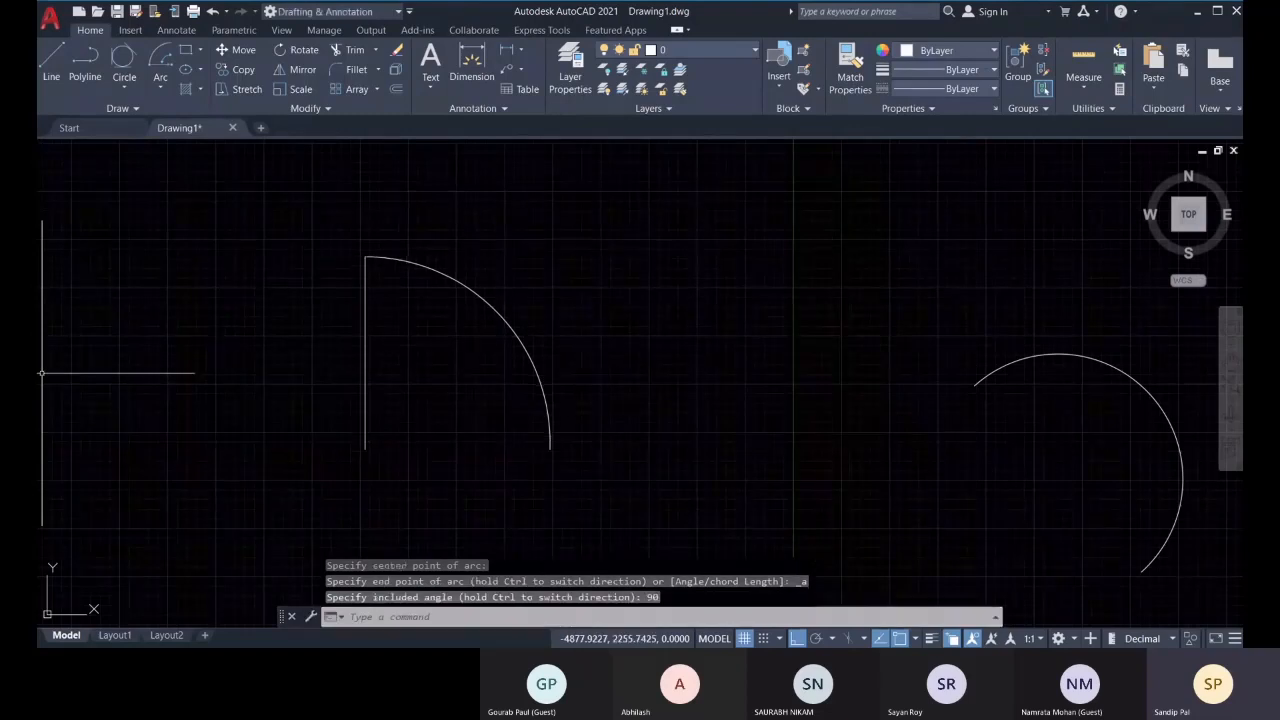
Delete the 90° arc between the short line and the long vertical line
{"action": "left_click", "coordinate": [434, 269]}
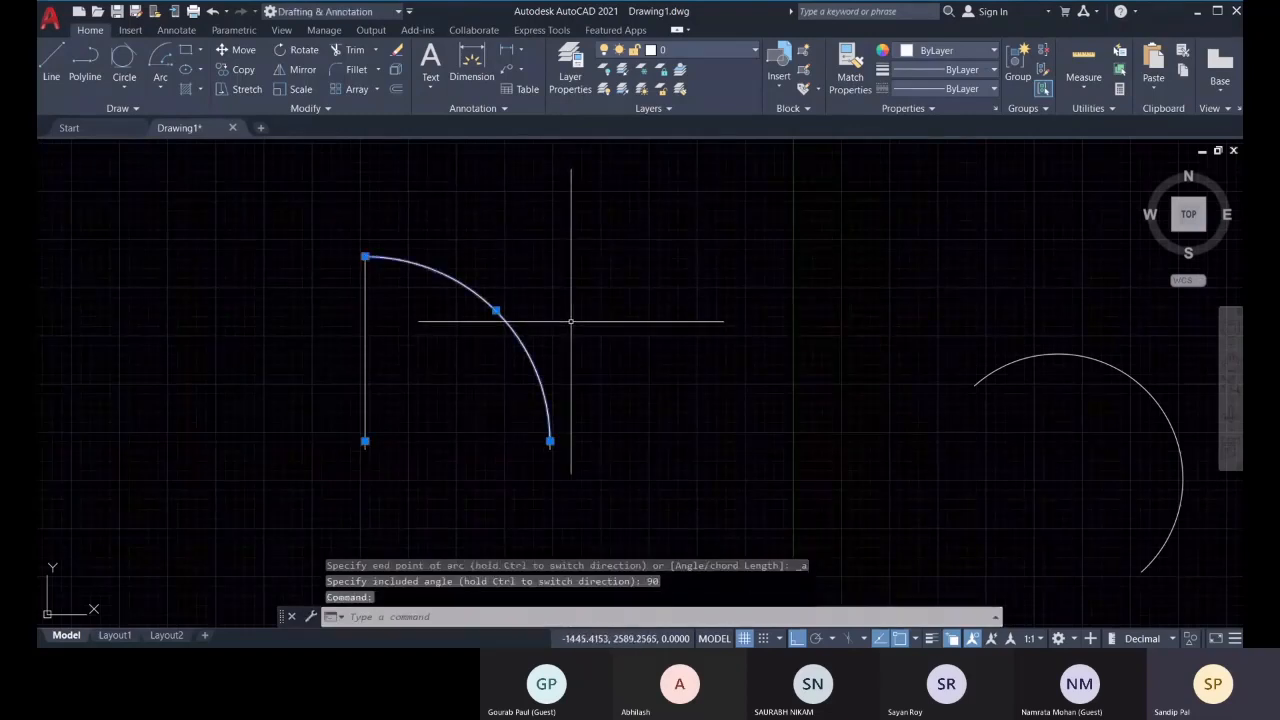
{"action": "key", "text": "Delete"}
{"action": "left_click", "coordinate": [163, 91]}
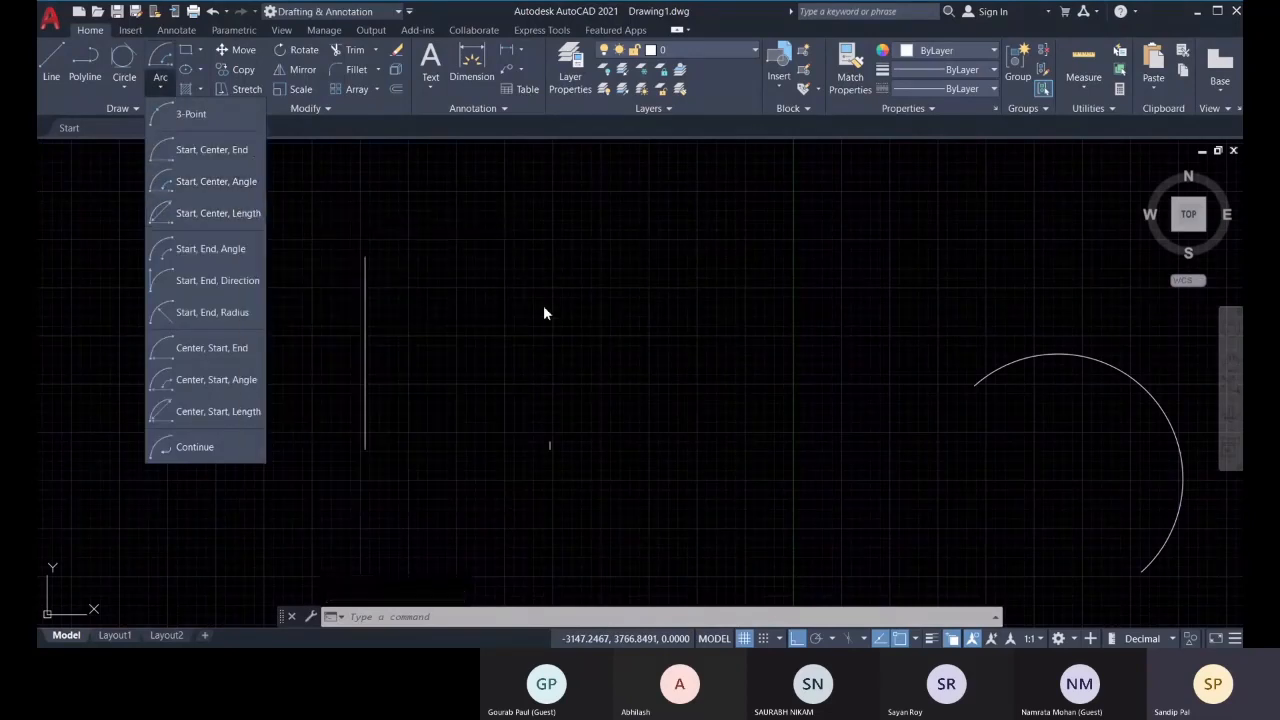
{"action": "left_click", "coordinate": [543, 307]}
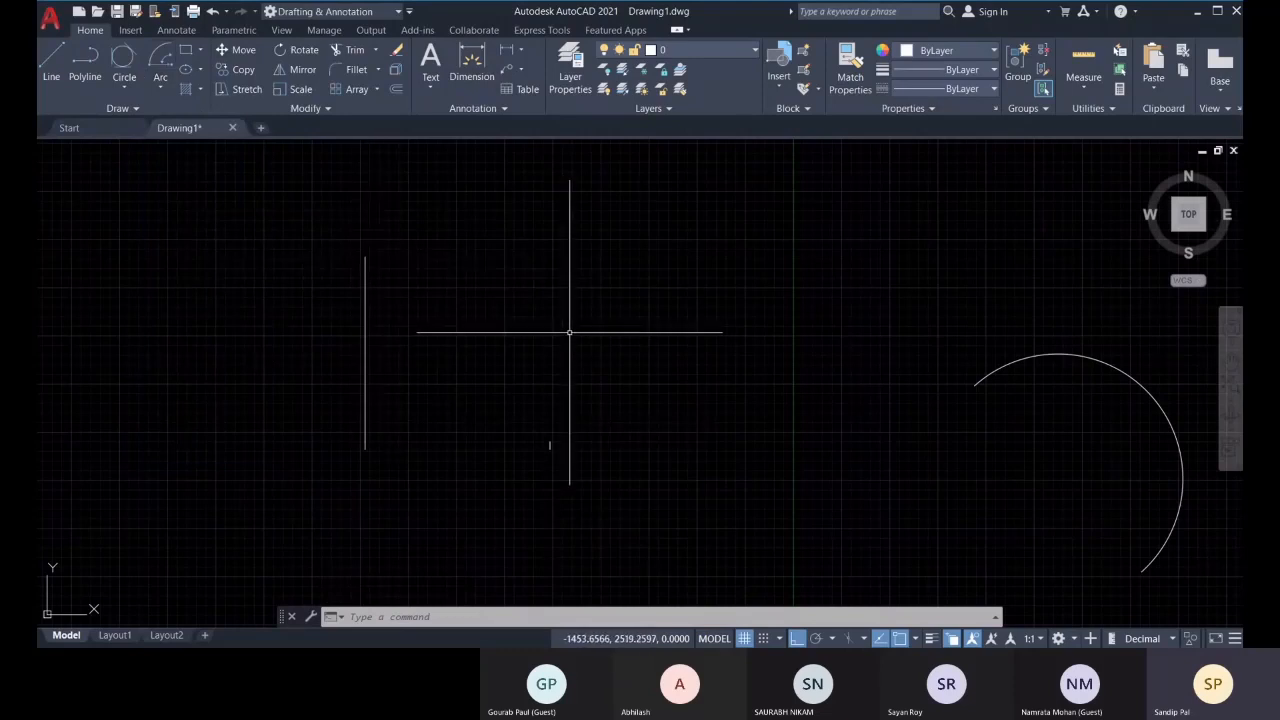
Measure the distance from the separate short line's top endpoint to the long vertical line's top endpoint
{"action": "type", "text": "di"}
{"action": "key", "text": "Return"}
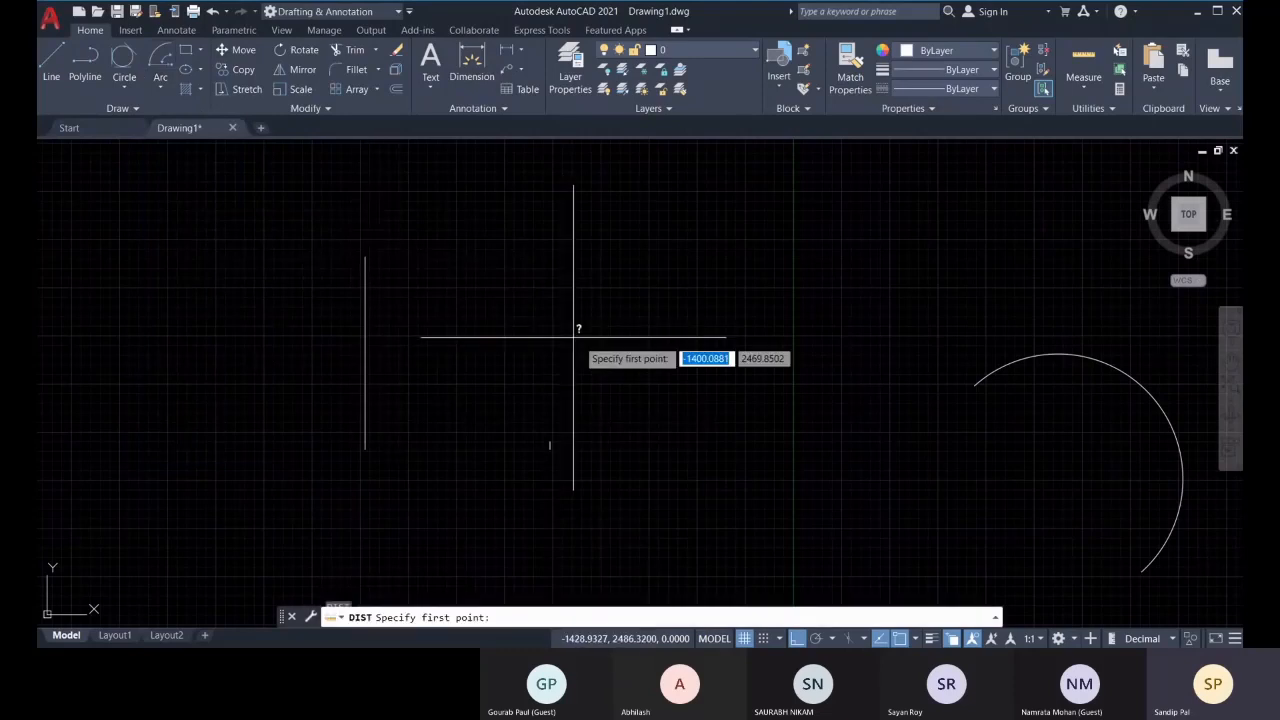
{"action": "left_click", "coordinate": [550, 445]}
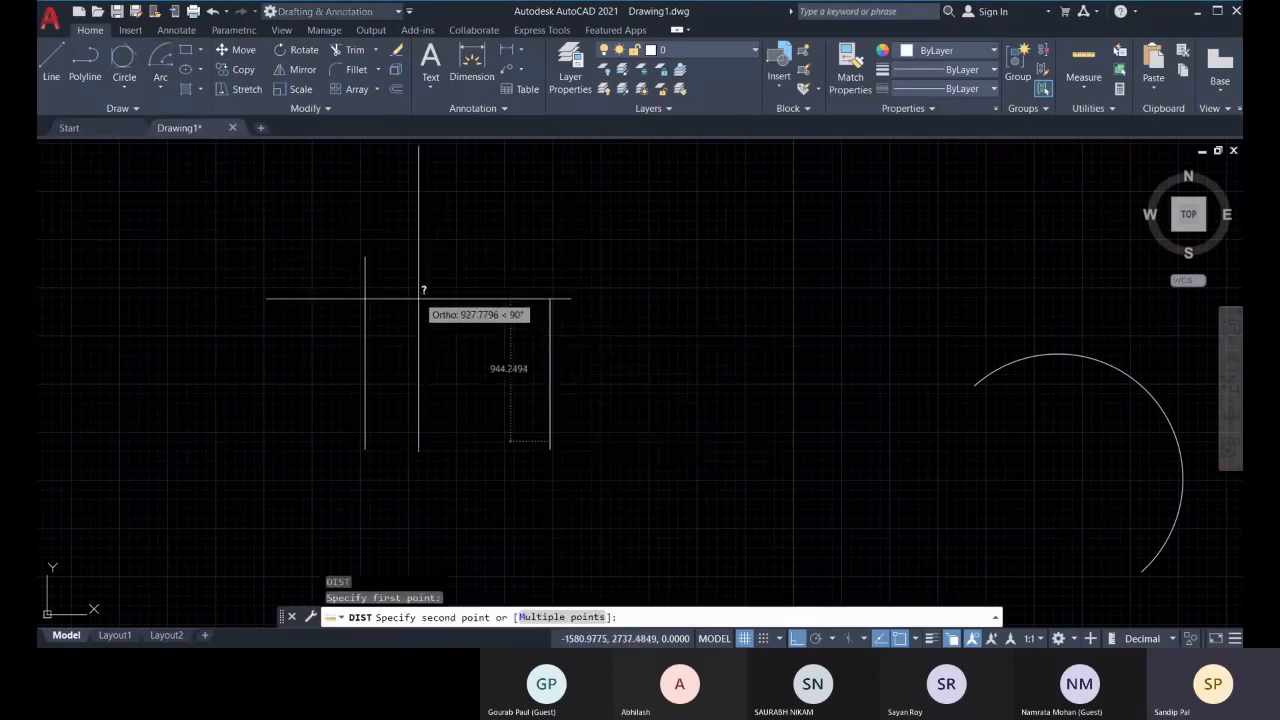
{"action": "left_click", "coordinate": [365, 256]}
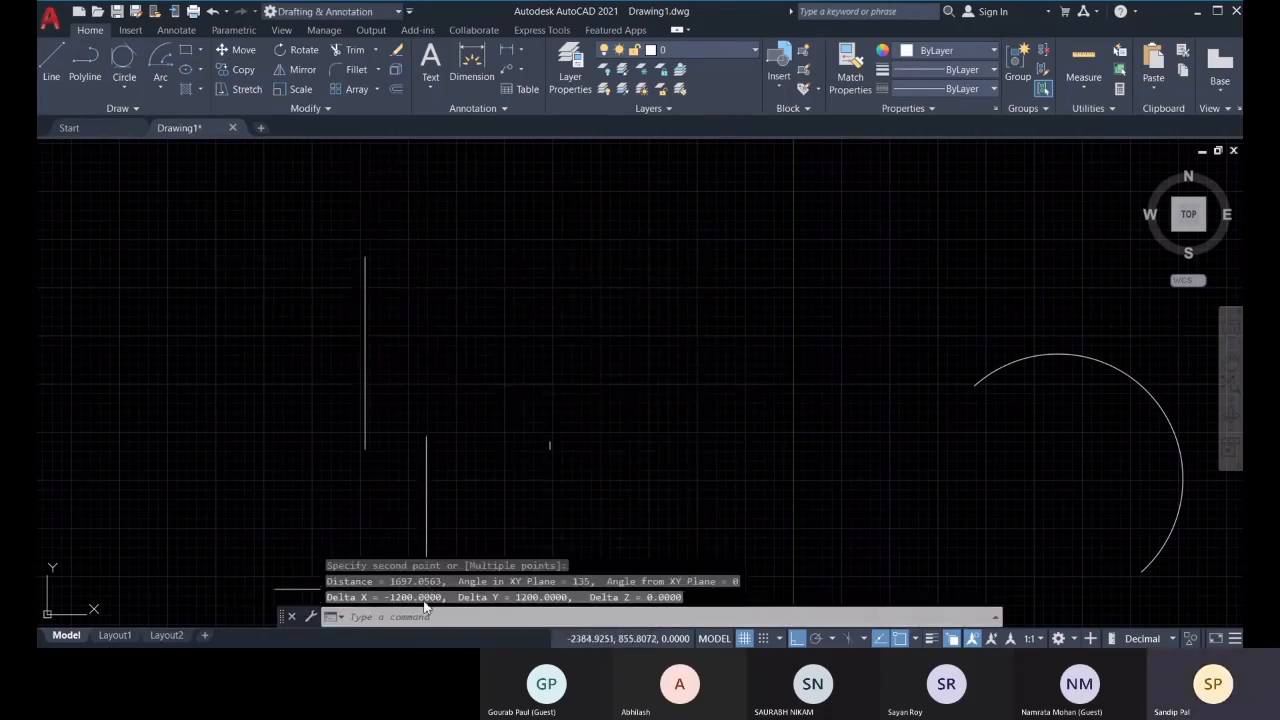
Expand the command history and copy the measured distance value
{"action": "key", "text": "F2"}
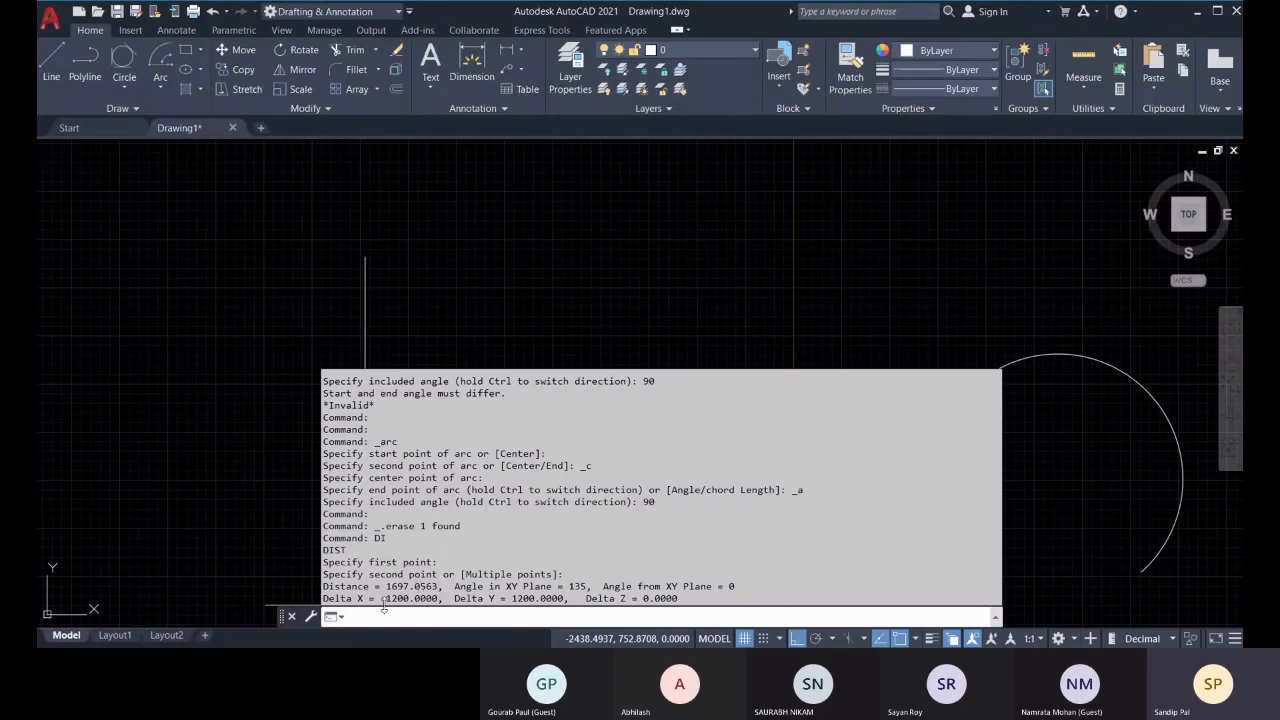
{"action": "left_click_drag", "start_coordinate": [439, 587], "coordinate": [386, 587]}
{"action": "key", "text": "ctrl+c"}
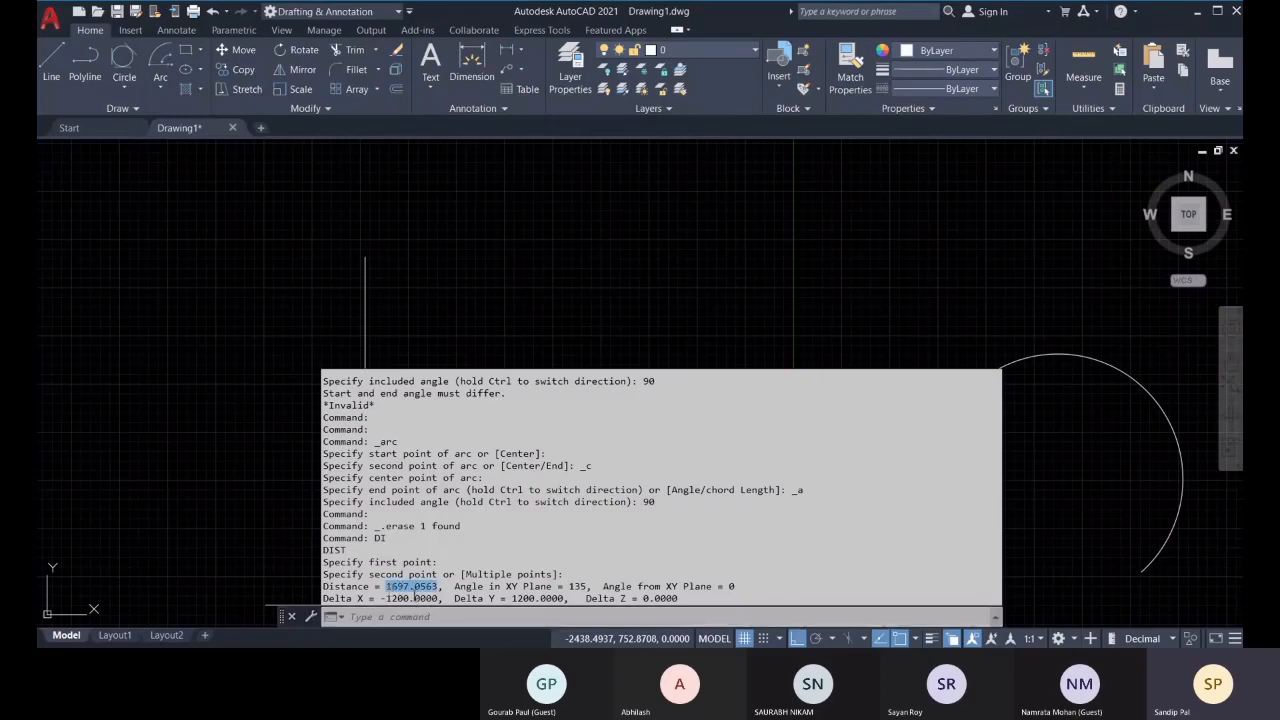
Try to draw a Start, Center, Length arc from the short line's top, centred on the long line's lower end, pasting the copied chord length
{"action": "left_click", "coordinate": [533, 617]}
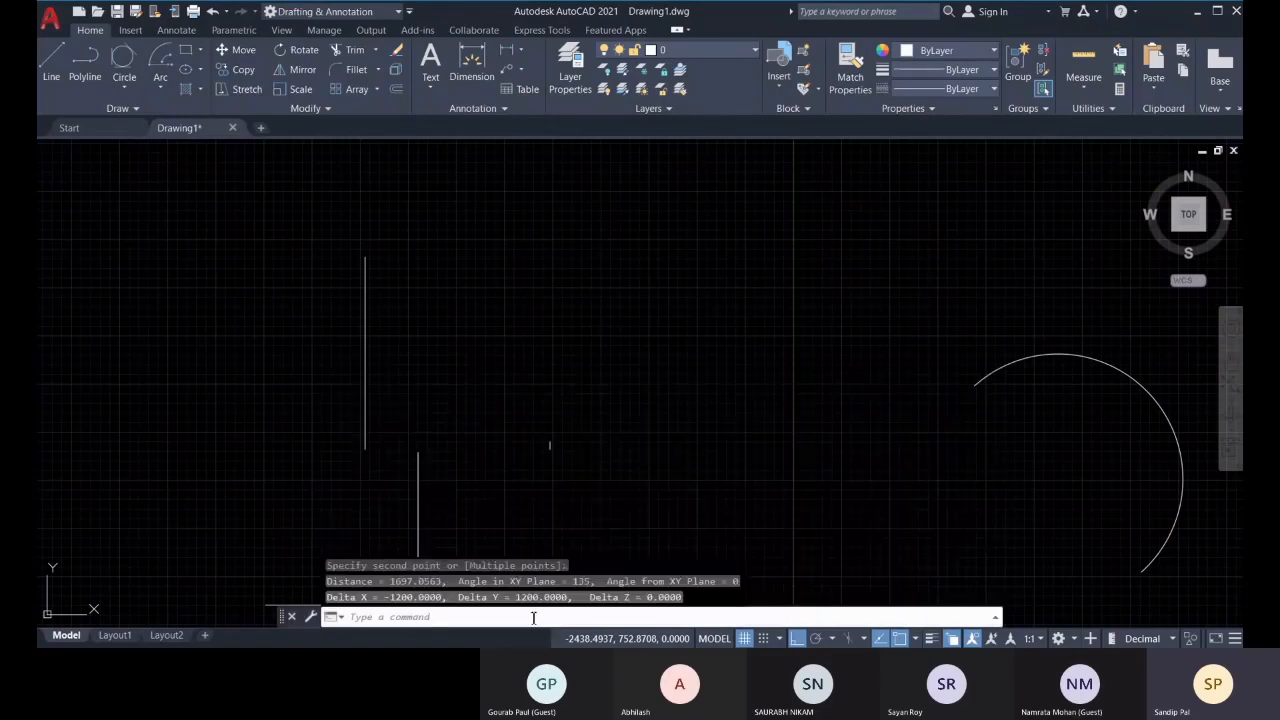
{"action": "left_click", "coordinate": [166, 89]}
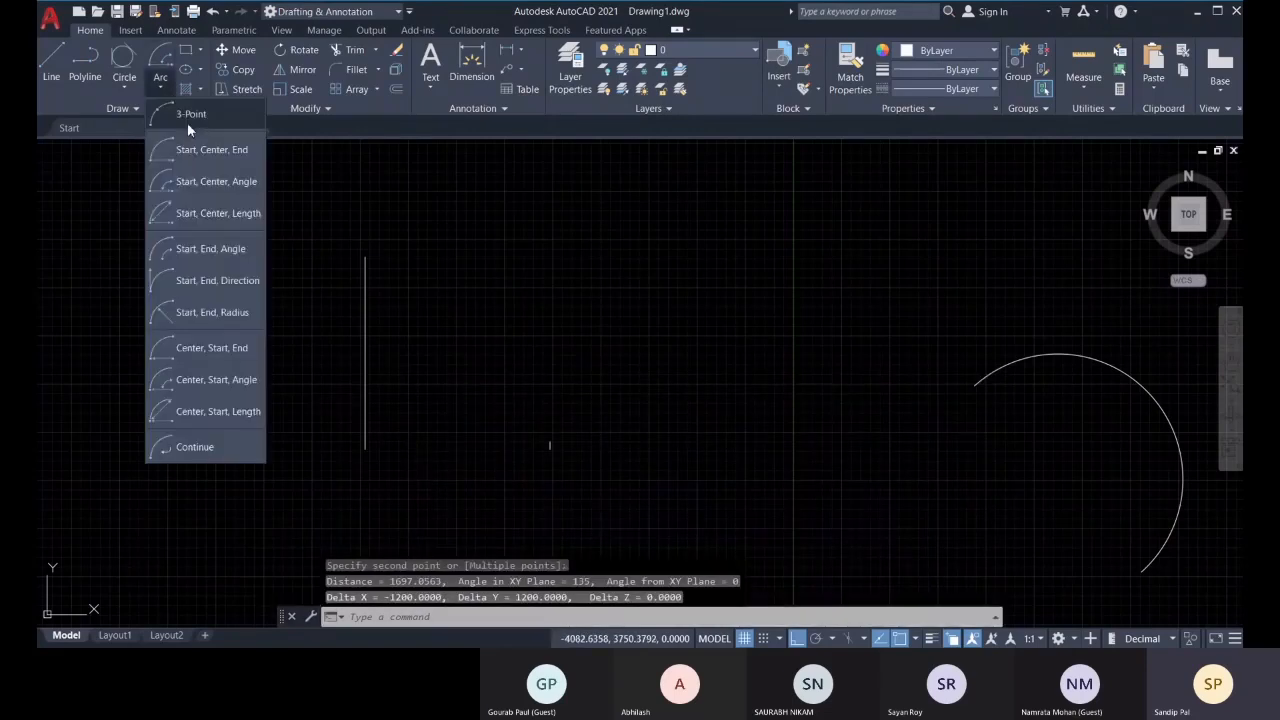
{"action": "left_click", "coordinate": [207, 213]}
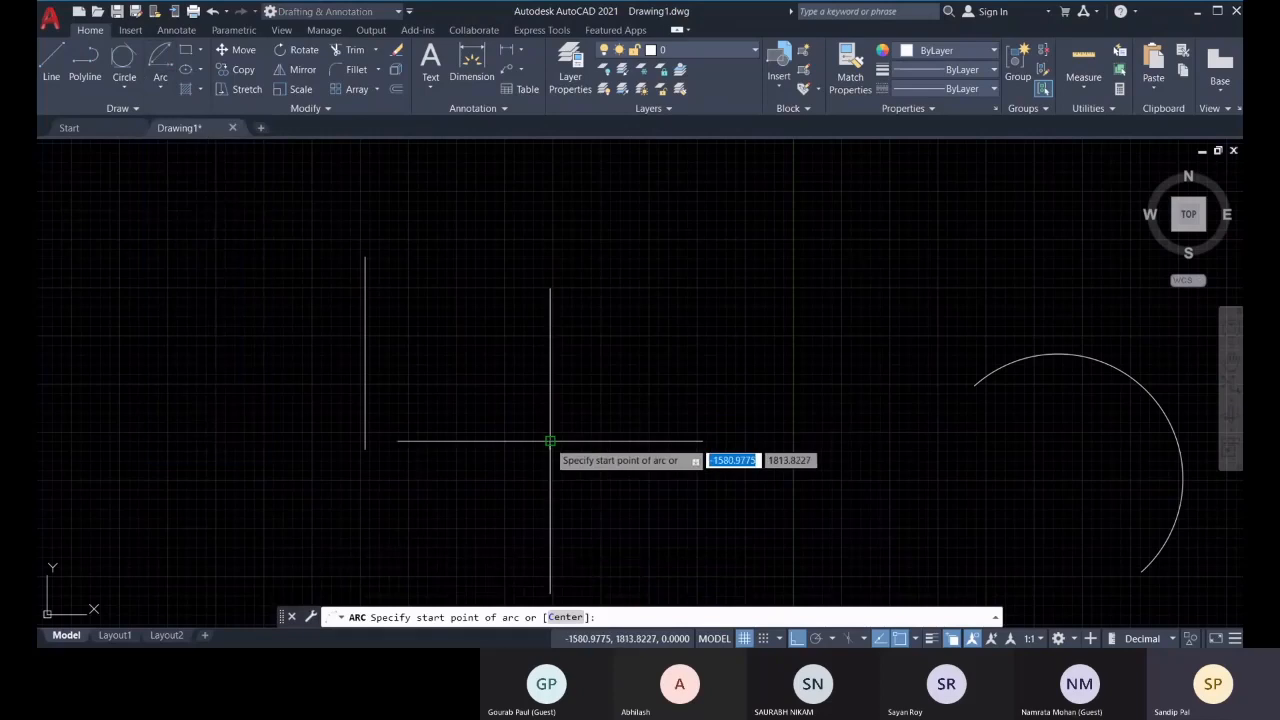
{"action": "left_click", "coordinate": [550, 440]}
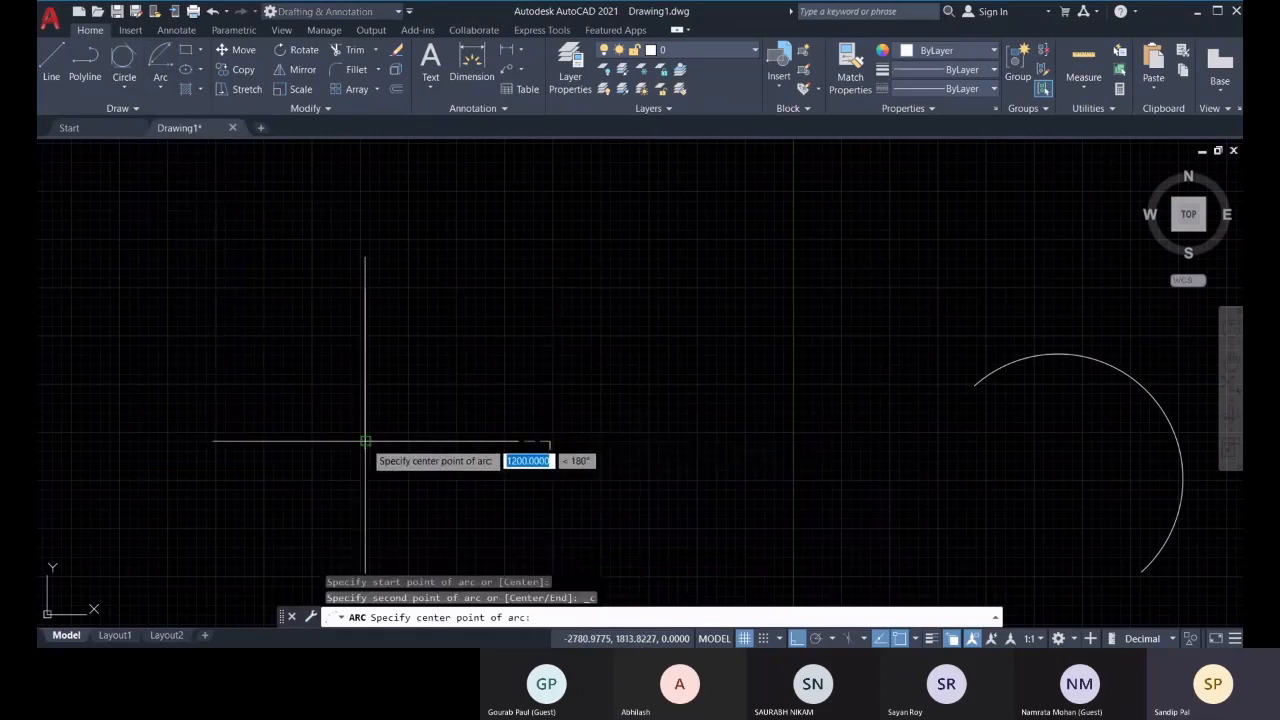
{"action": "left_click", "coordinate": [365, 440]}
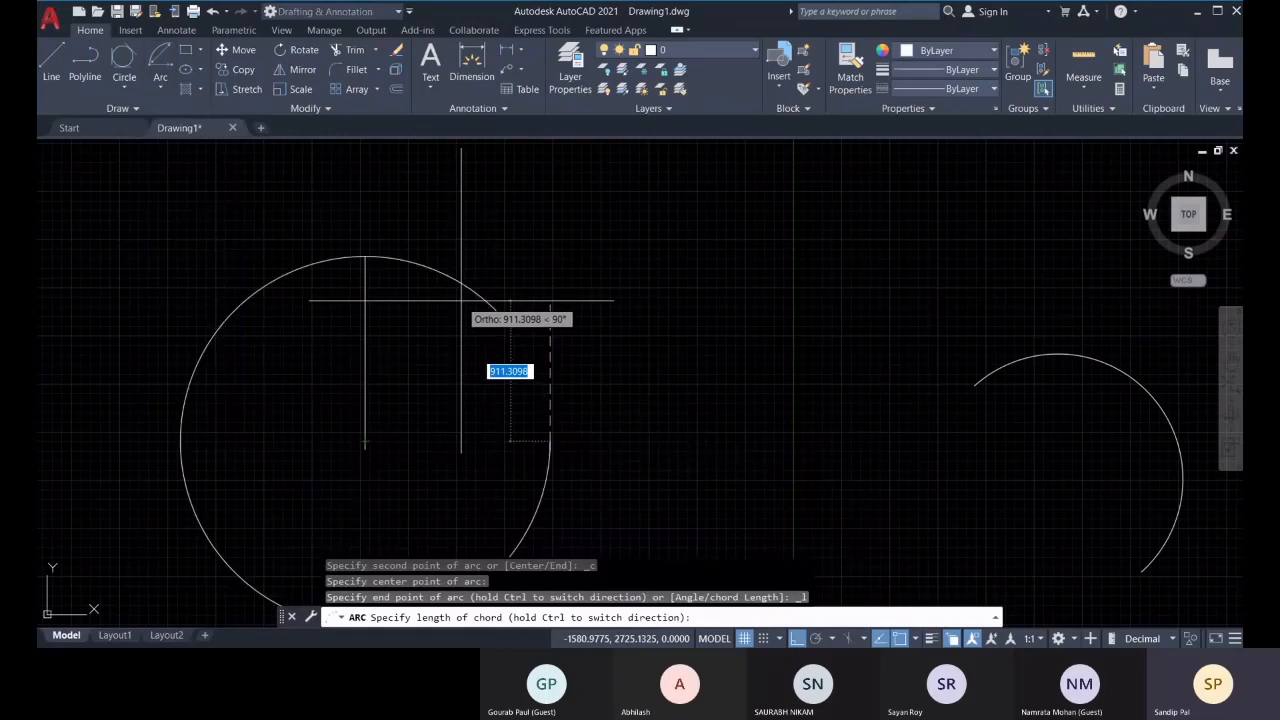
{"action": "key", "text": "ctrl+v"}
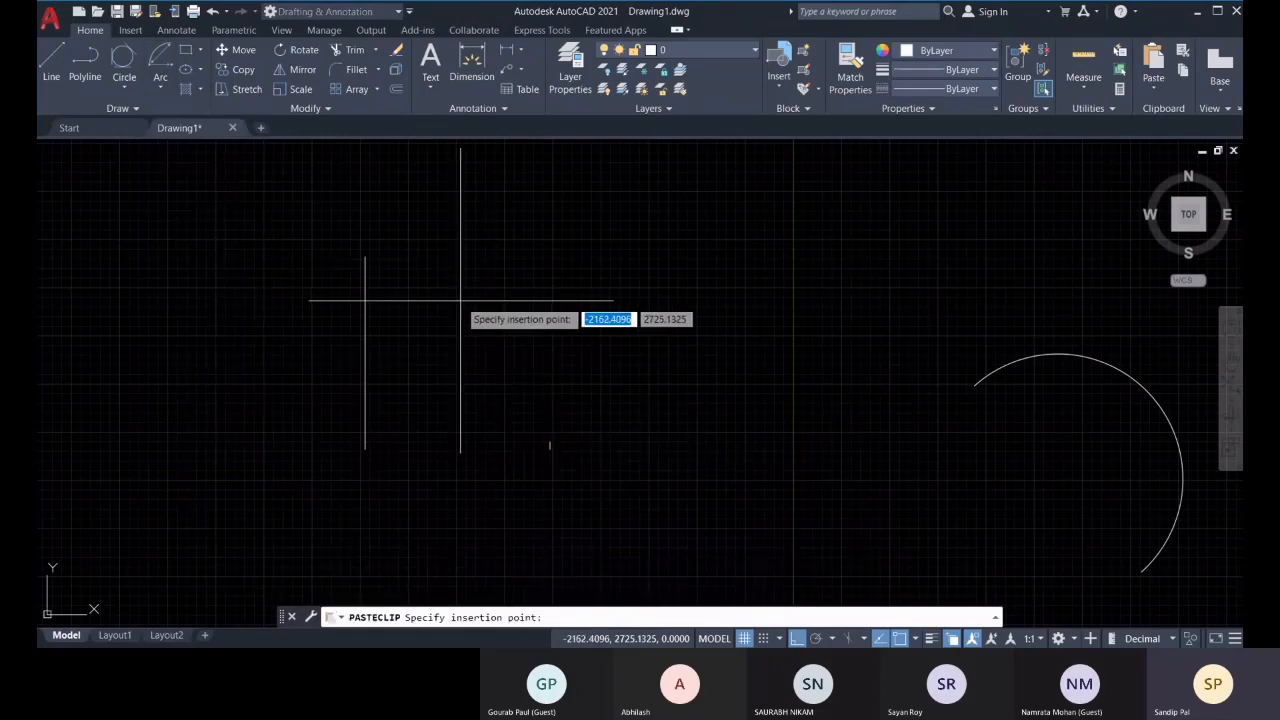
{"action": "key", "text": "ctrl+v"}
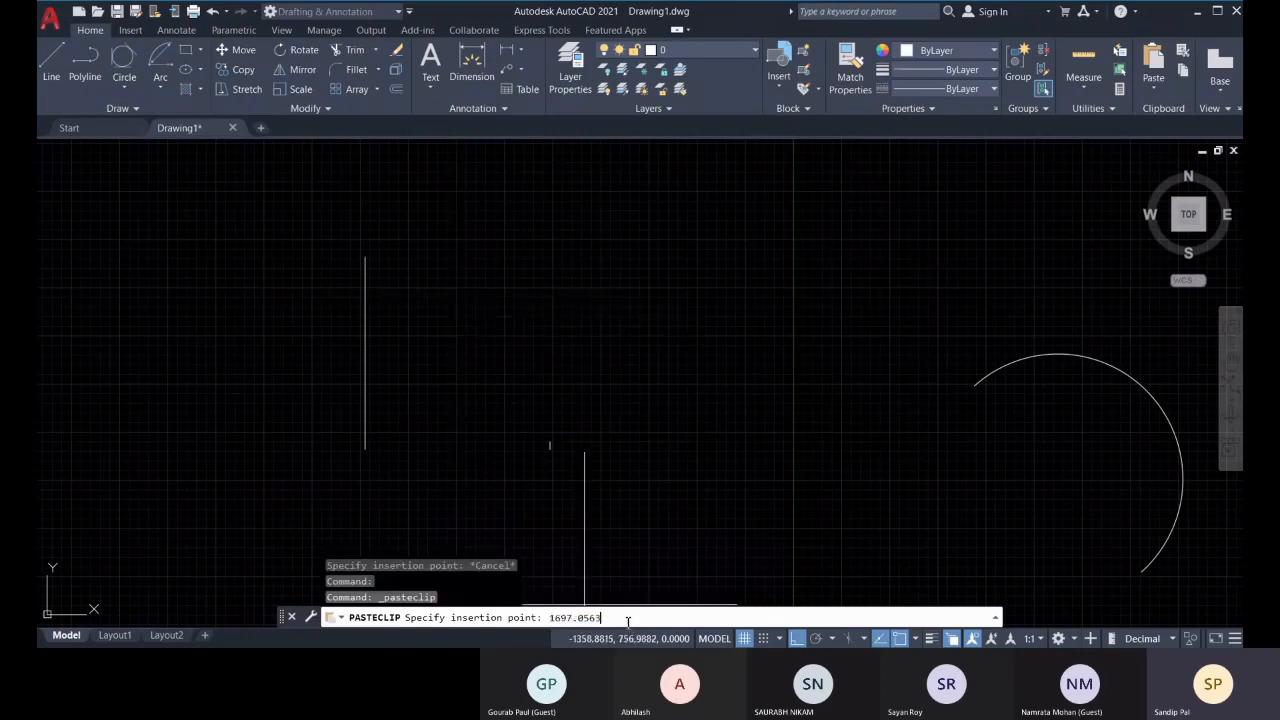
{"action": "key", "text": "Return"}
Delete the stray object inserted by the paste
{"action": "scroll", "coordinate": [579, 597], "scroll_direction": "up", "scroll_amount": 2}
{"action": "scroll", "coordinate": [579, 598], "scroll_direction": "up", "scroll_amount": 3}
{"action": "mouse_move", "coordinate": [547, 595]}
{"action": "middle_mouse_down"}
{"action": "mouse_move", "coordinate": [581, 520]}
{"action": "mouse_move", "coordinate": [572, 514]}
{"action": "middle_mouse_up"}
{"action": "scroll", "coordinate": [572, 514], "scroll_direction": "up", "scroll_amount": 6}
{"action": "key", "text": "Delete"}
{"action": "scroll", "coordinate": [552, 350], "scroll_direction": "down", "scroll_amount": 3}
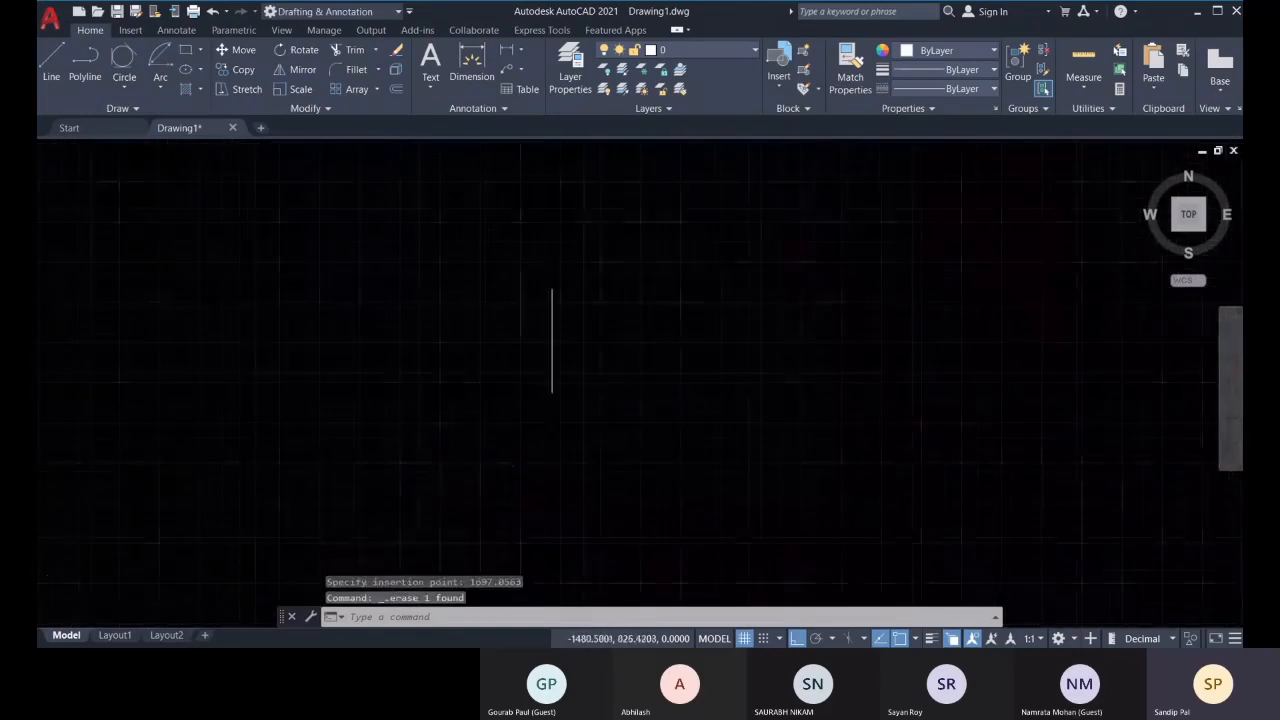
Draw a Start, Center, Length arc from the short line's top, centred on the long line's lower end, with a chord length of 1697.0563
{"action": "scroll", "coordinate": [608, 434], "scroll_direction": "down", "scroll_amount": 1}
{"action": "scroll", "coordinate": [543, 434], "scroll_direction": "up", "scroll_amount": 4}
{"action": "left_click", "coordinate": [160, 57]}
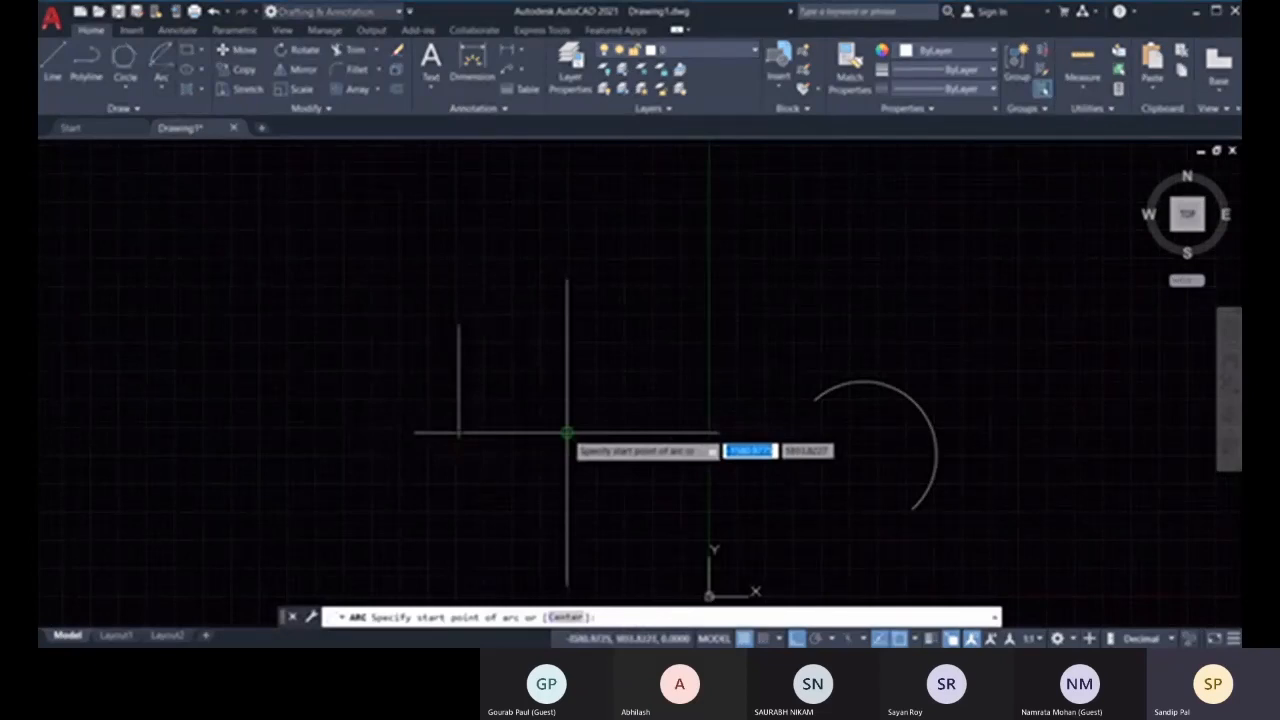
{"action": "left_click", "coordinate": [567, 433]}
{"action": "left_click", "coordinate": [473, 433]}
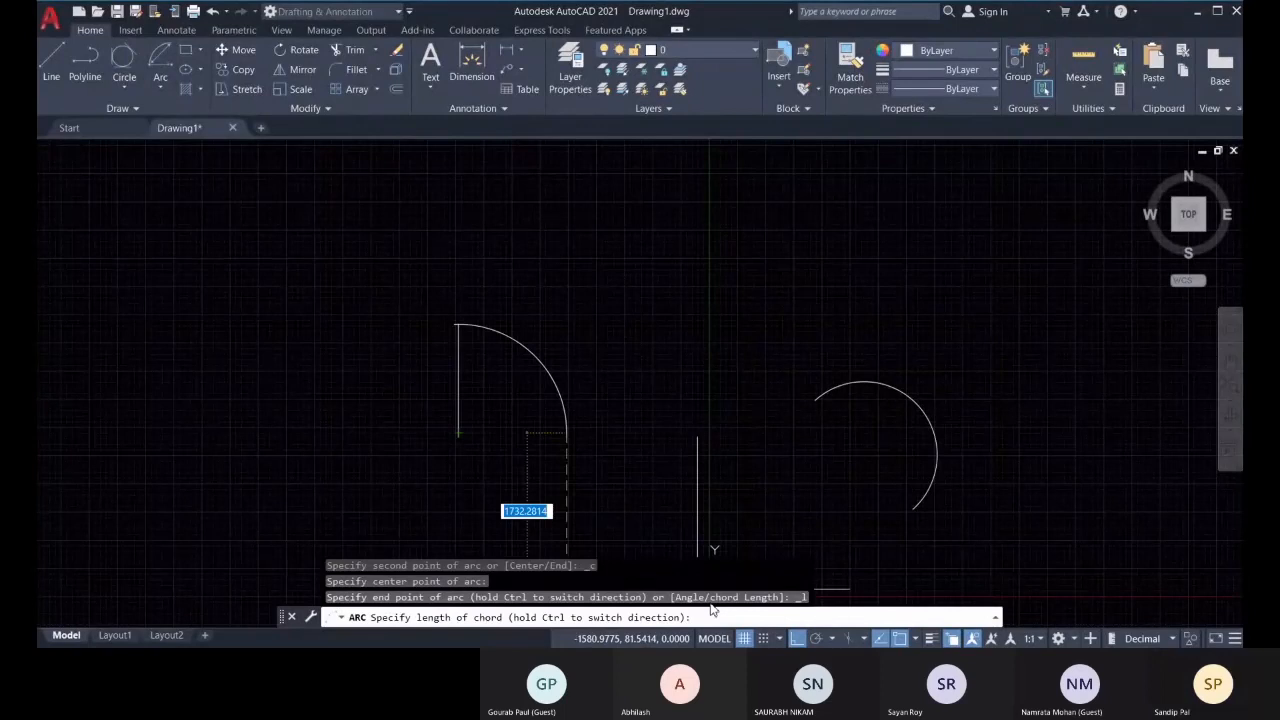
{"action": "type", "text": "1697.056316"}
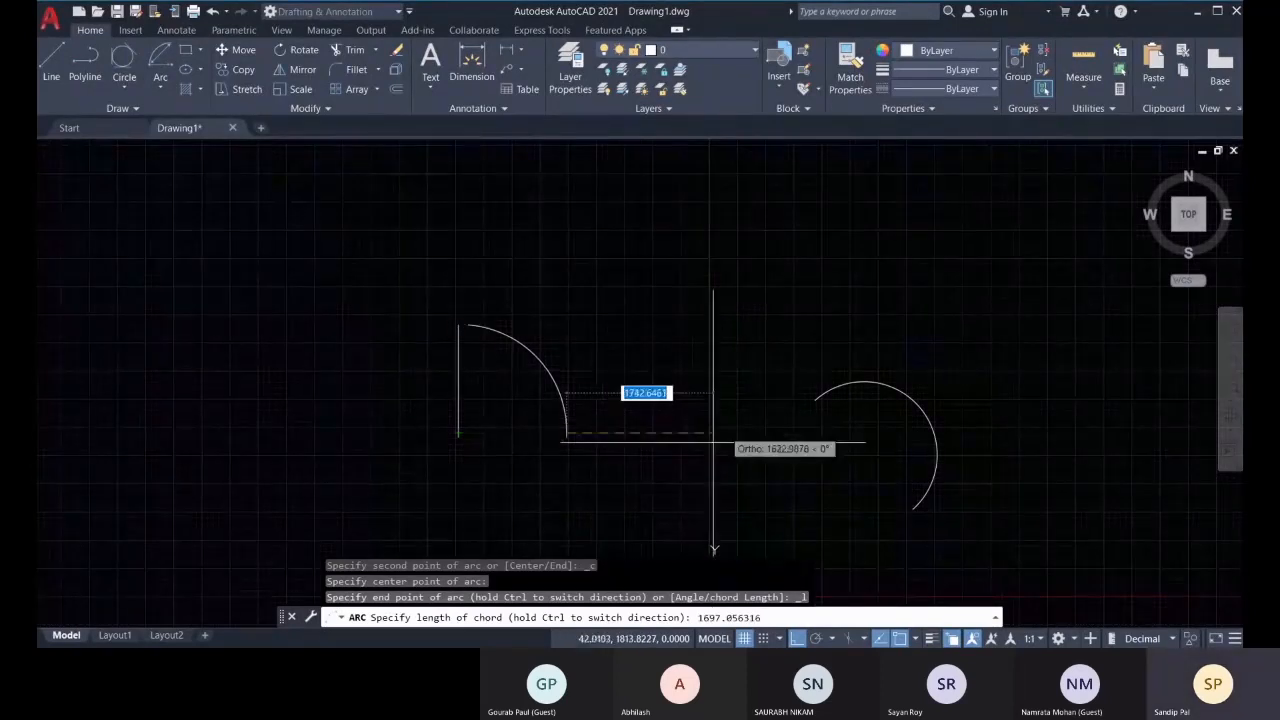
{"action": "type", "text": "1"}
{"action": "key", "text": "BackSpace"}
{"action": "key", "text": "BackSpace"}
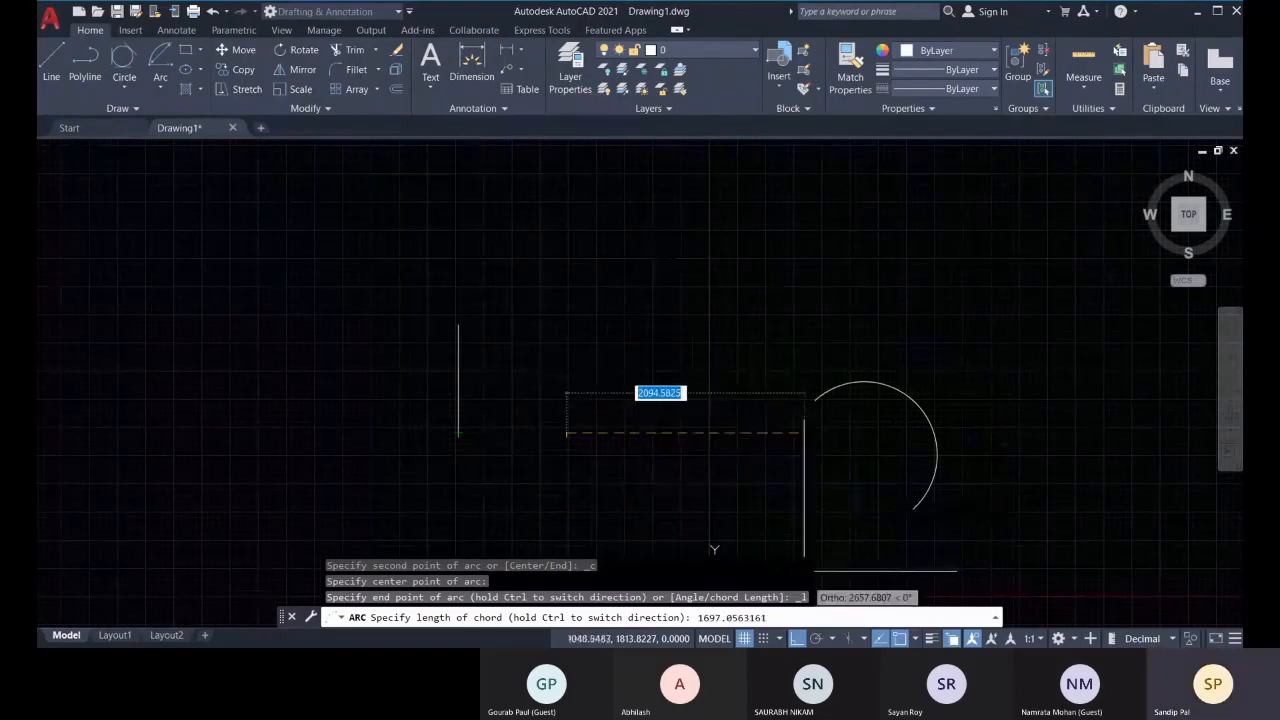
{"action": "key", "text": "BackSpace"}
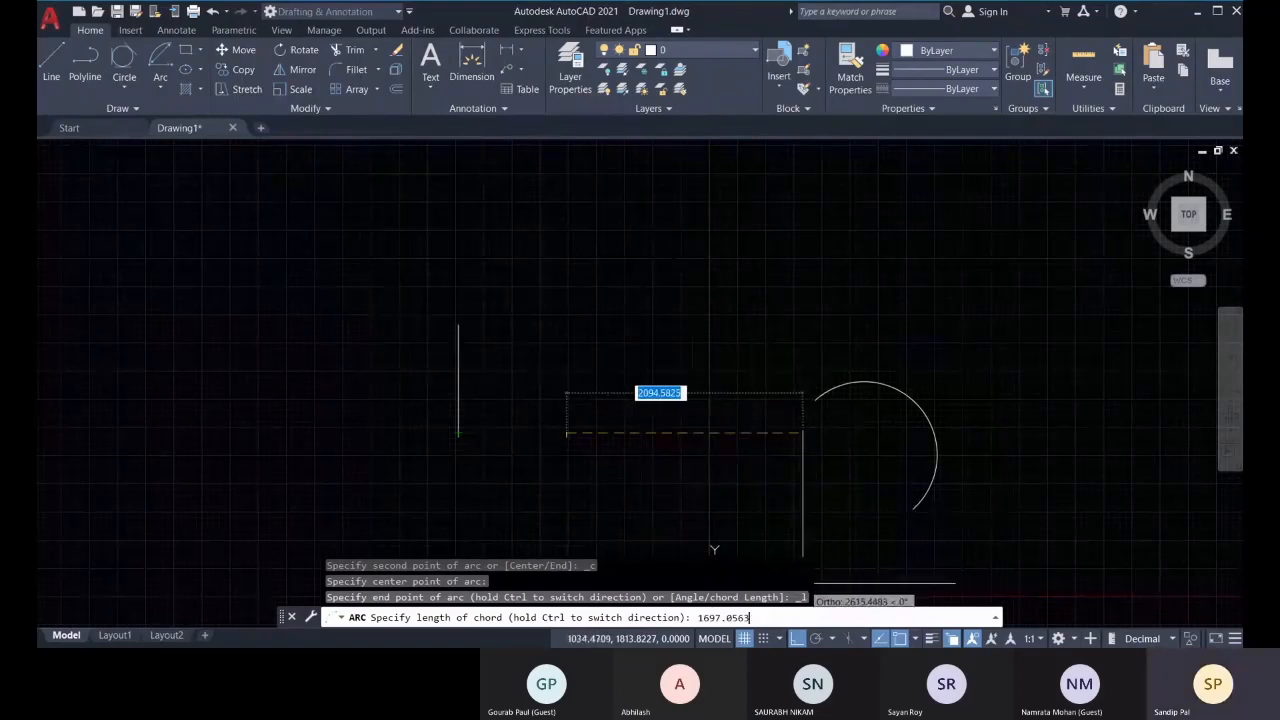
{"action": "key", "text": "Return"}
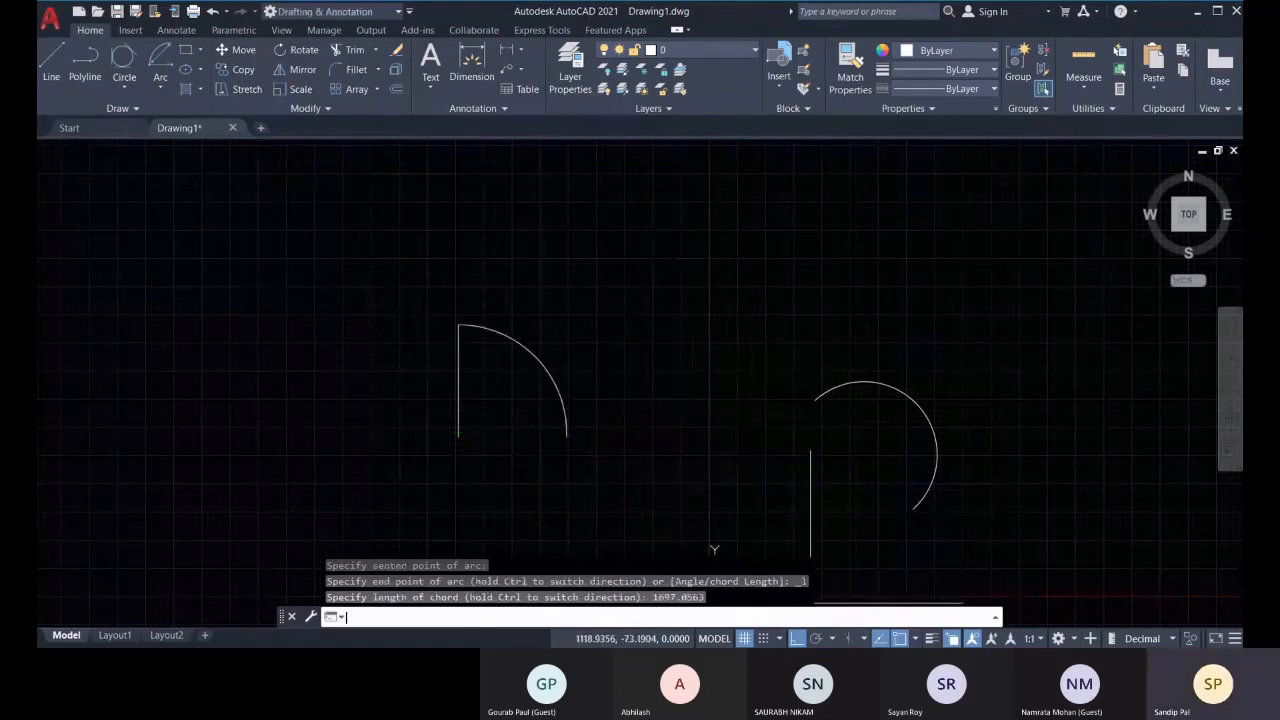
Delete the chord-length arc between the short line and the long vertical line
{"action": "left_click", "coordinate": [543, 364]}
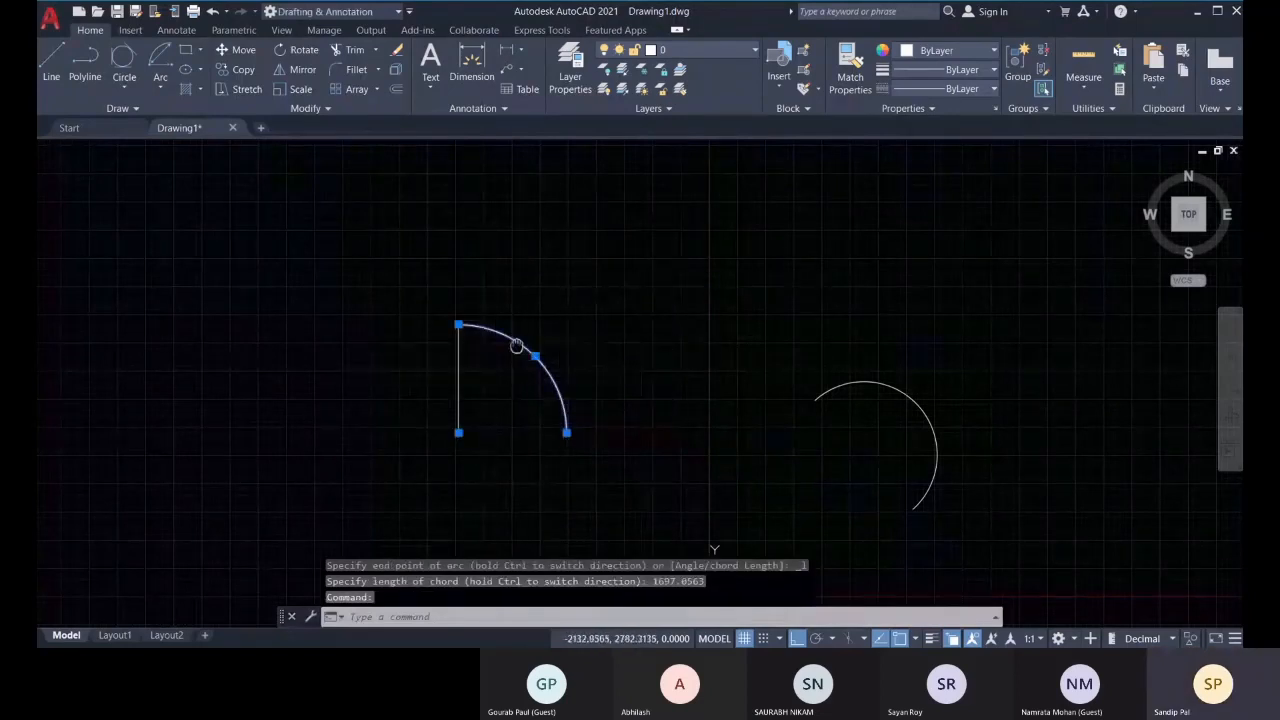
{"action": "scroll", "coordinate": [467, 320], "scroll_direction": "up", "scroll_amount": 4}
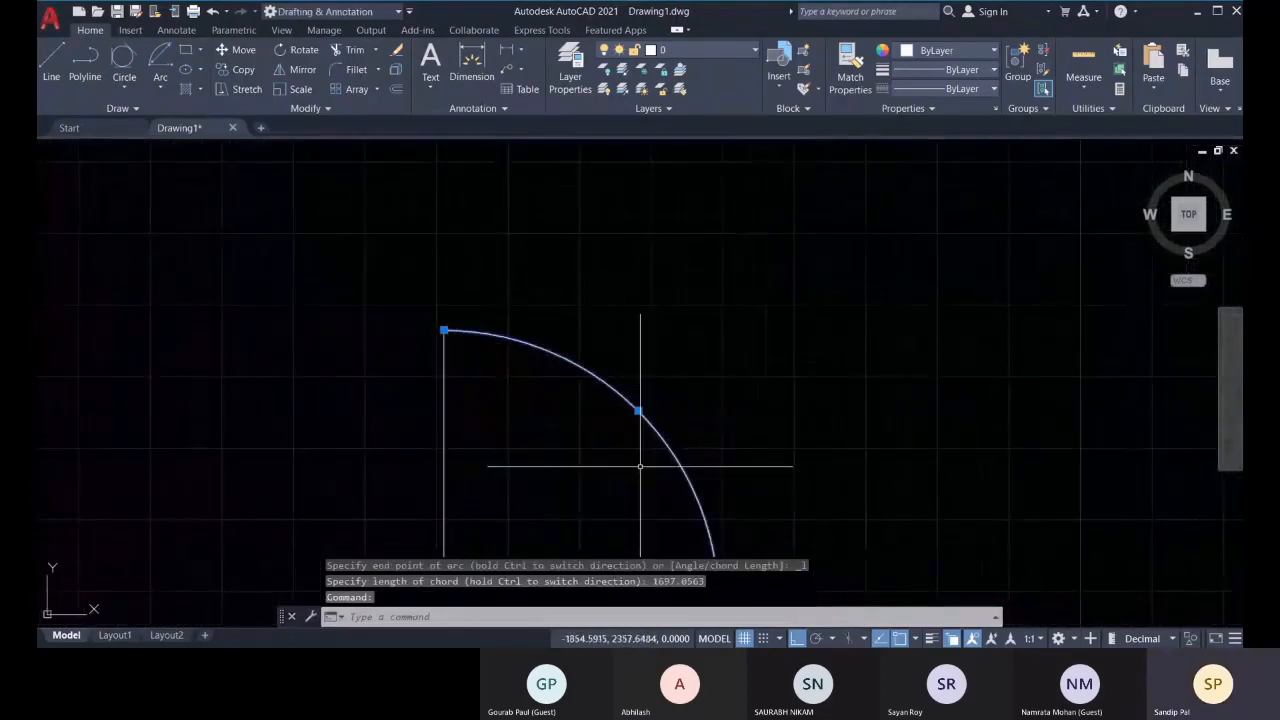
{"action": "scroll", "coordinate": [580, 417], "scroll_direction": "down", "scroll_amount": 2}
{"action": "key", "text": "Delete"}
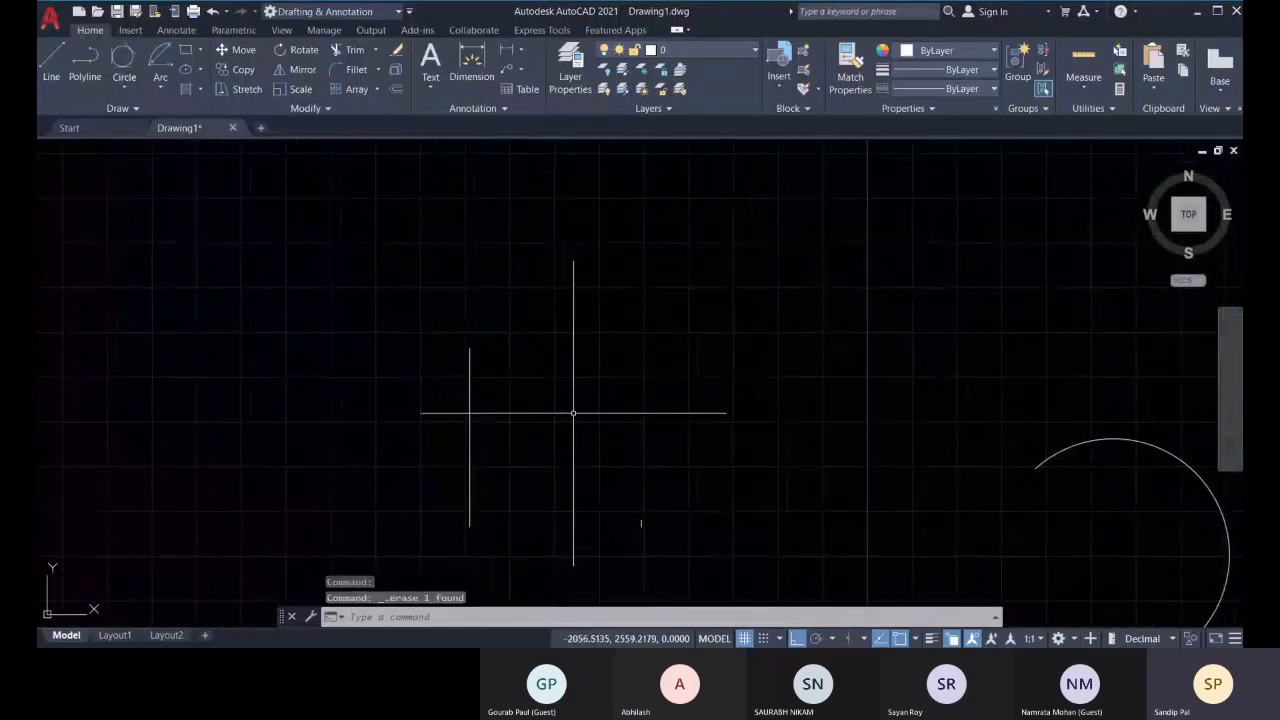
Redraw the Start, Center, Length arc between the short and long lines with a 1697.0563 chord, and delete it again
{"action": "left_click", "coordinate": [160, 62]}
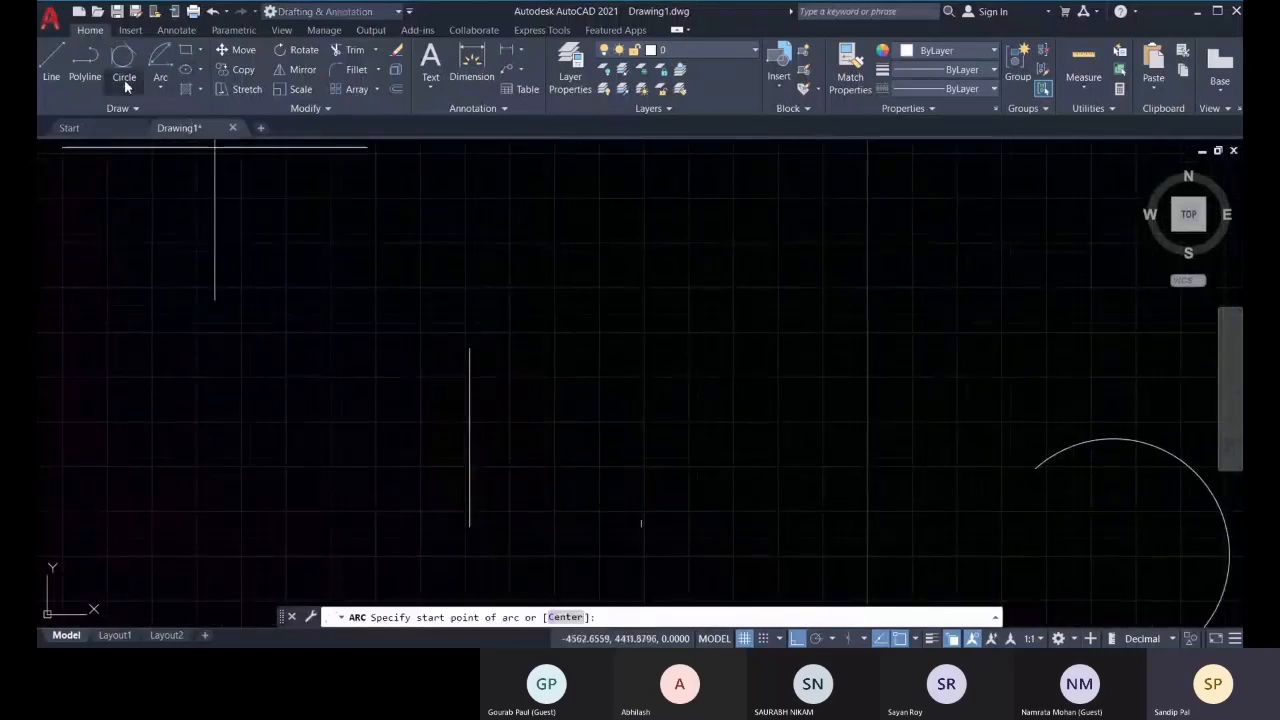
{"action": "left_click", "coordinate": [160, 88]}
{"action": "left_click", "coordinate": [215, 219]}
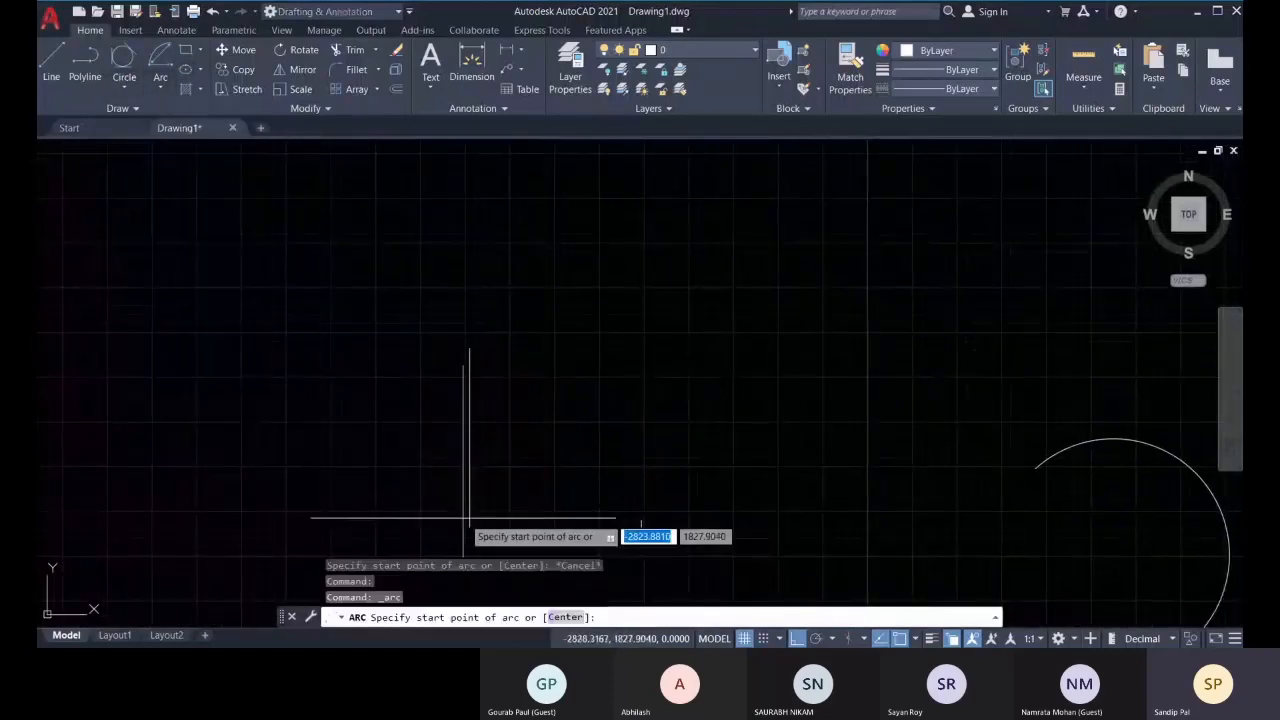
{"action": "left_click", "coordinate": [641, 519]}
{"action": "left_click", "coordinate": [468, 519]}
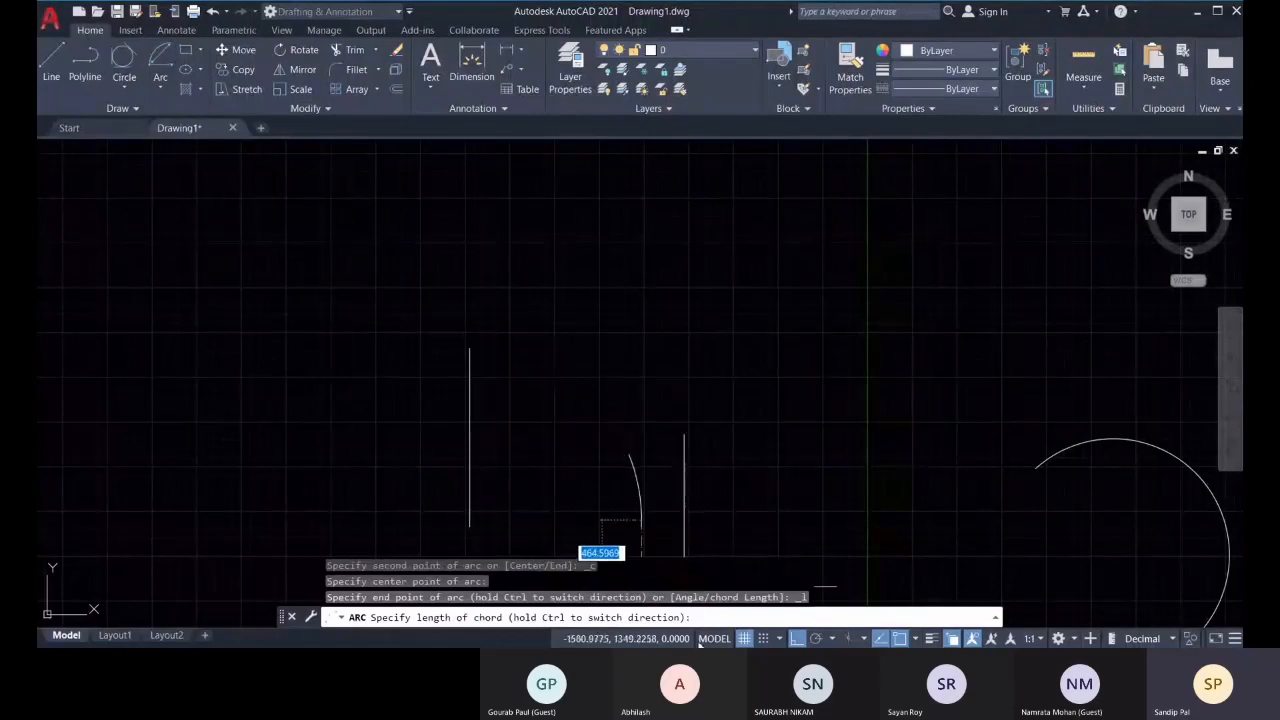
{"action": "type", "text": "1697.0563"}
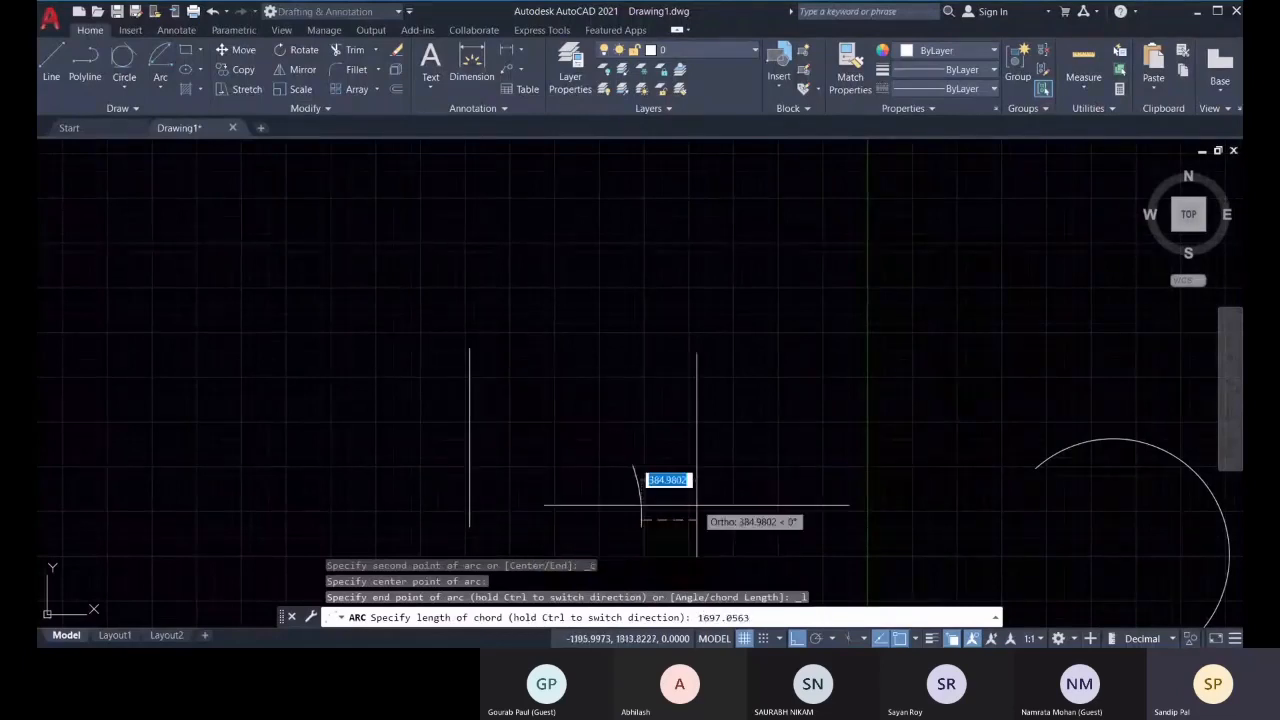
{"action": "key", "text": "Return"}
{"action": "key", "text": "Delete"}
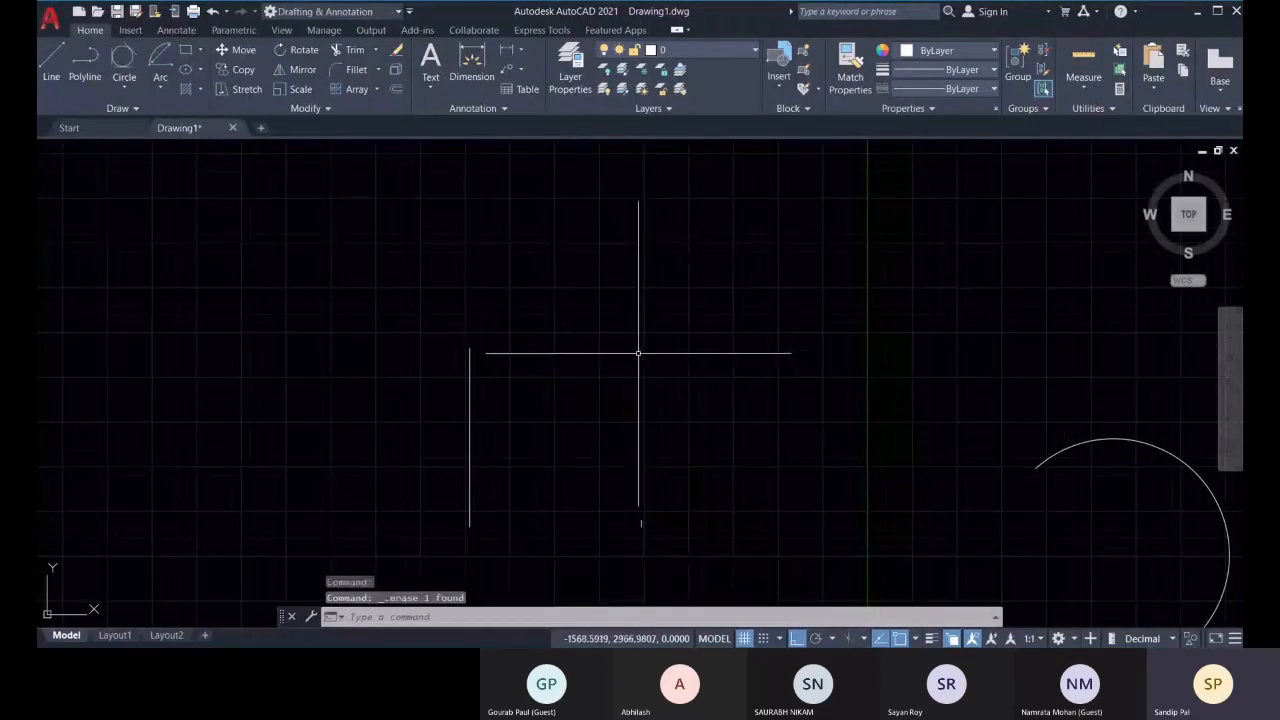
Draw a Start, End, Angle arc from the short line's top to the long line's top with a 90° included angle
{"action": "left_click", "coordinate": [154, 88]}
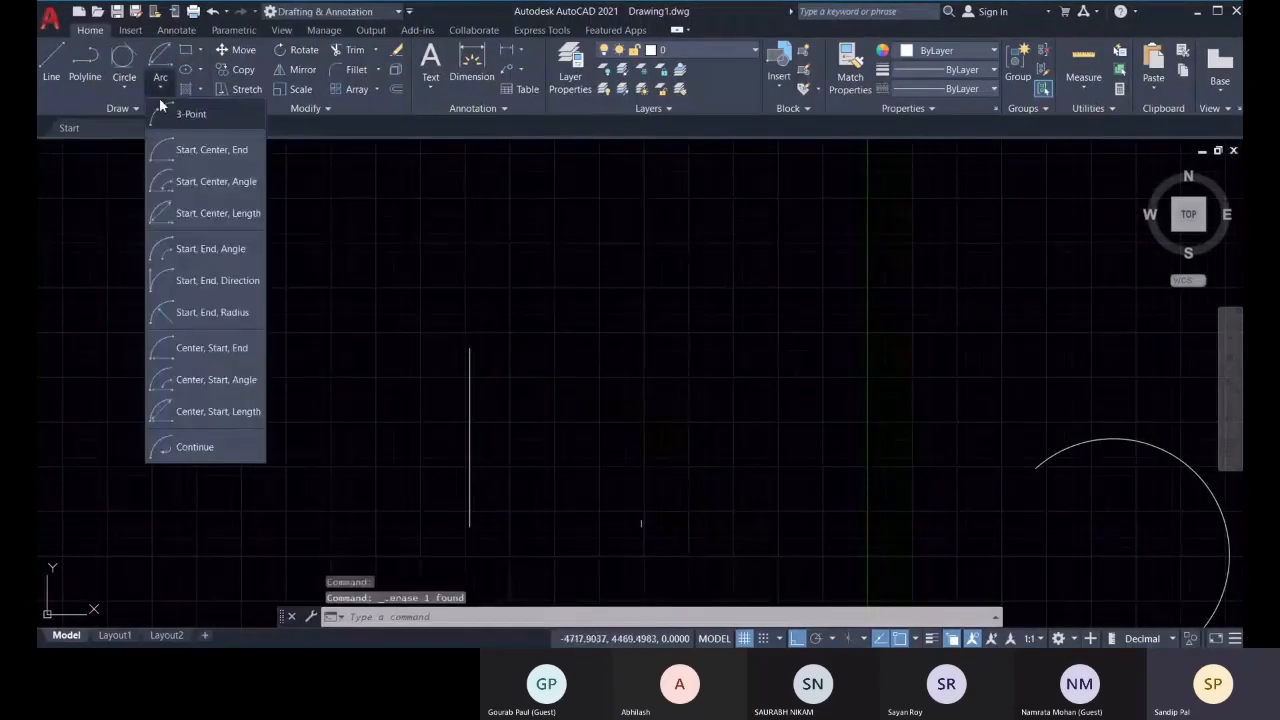
{"action": "left_click", "coordinate": [232, 254]}
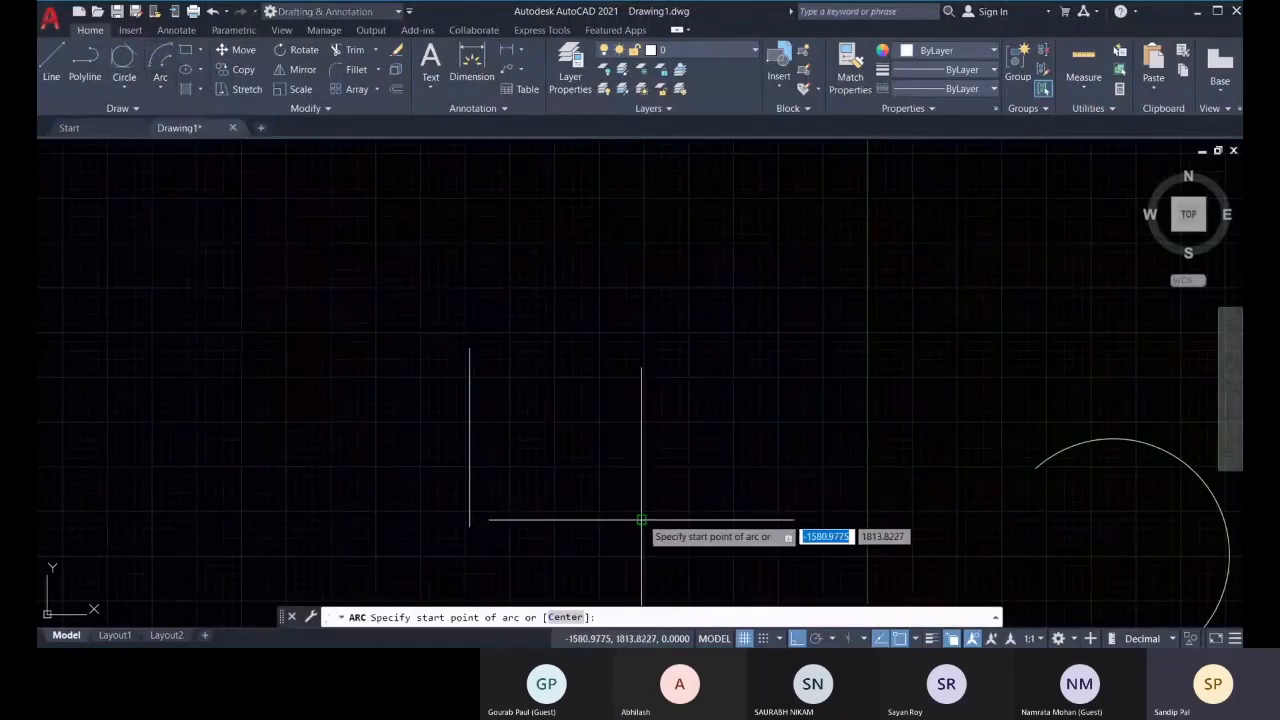
{"action": "left_click", "coordinate": [641, 520]}
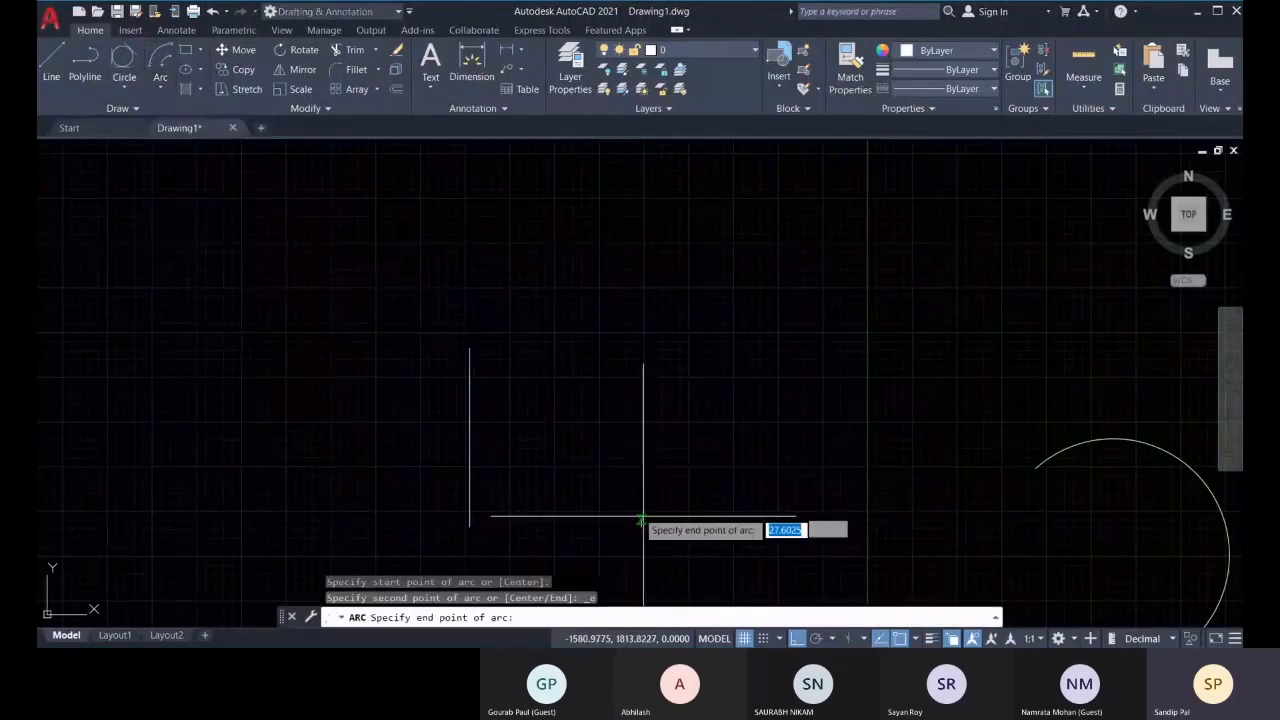
{"action": "left_click", "coordinate": [470, 349]}
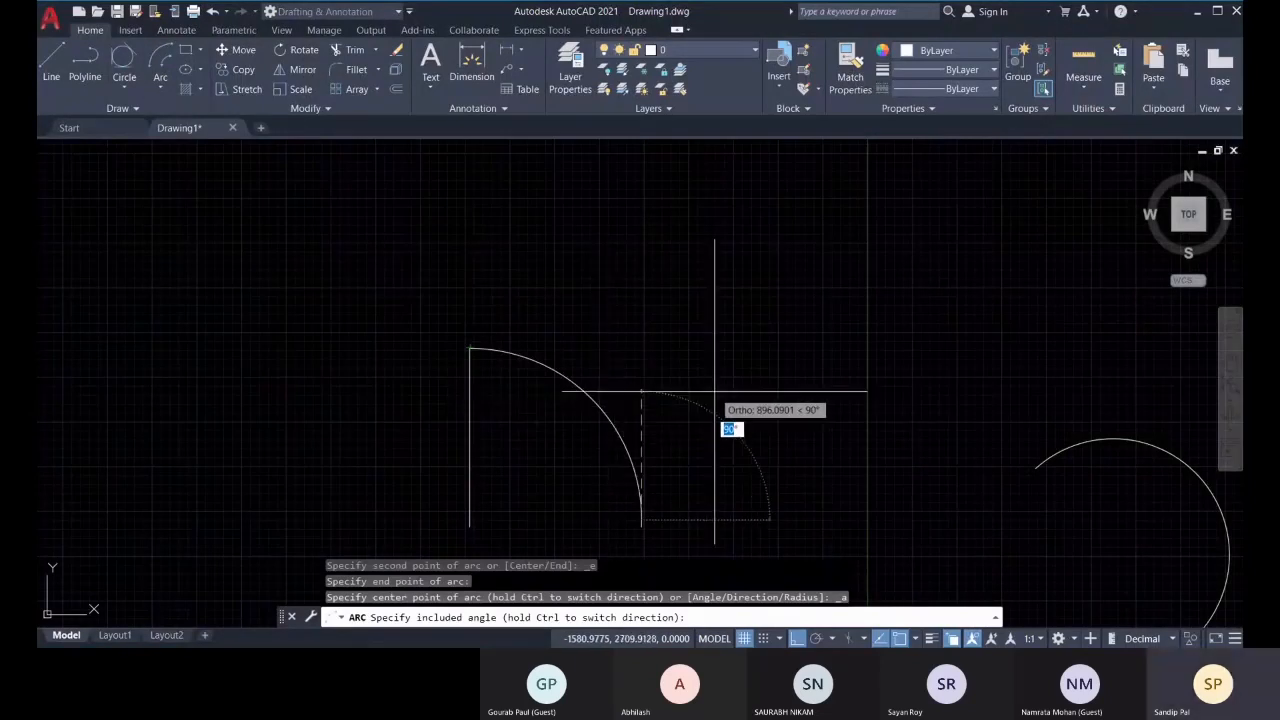
{"action": "type", "text": "90"}
{"action": "key", "text": "Return"}
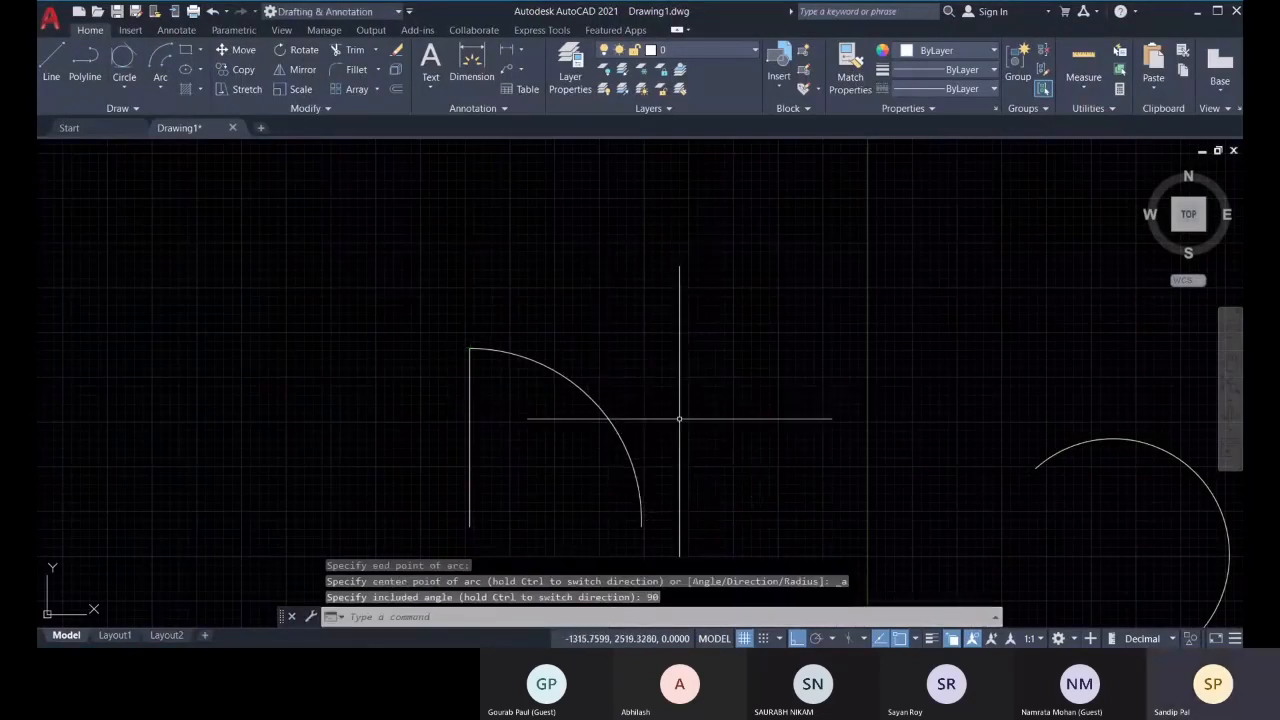
Delete the Start, End, Angle arc joining the short line to the long vertical line
{"action": "middle_click_drag", "start_coordinate": [661, 495], "coordinate": [698, 438]}
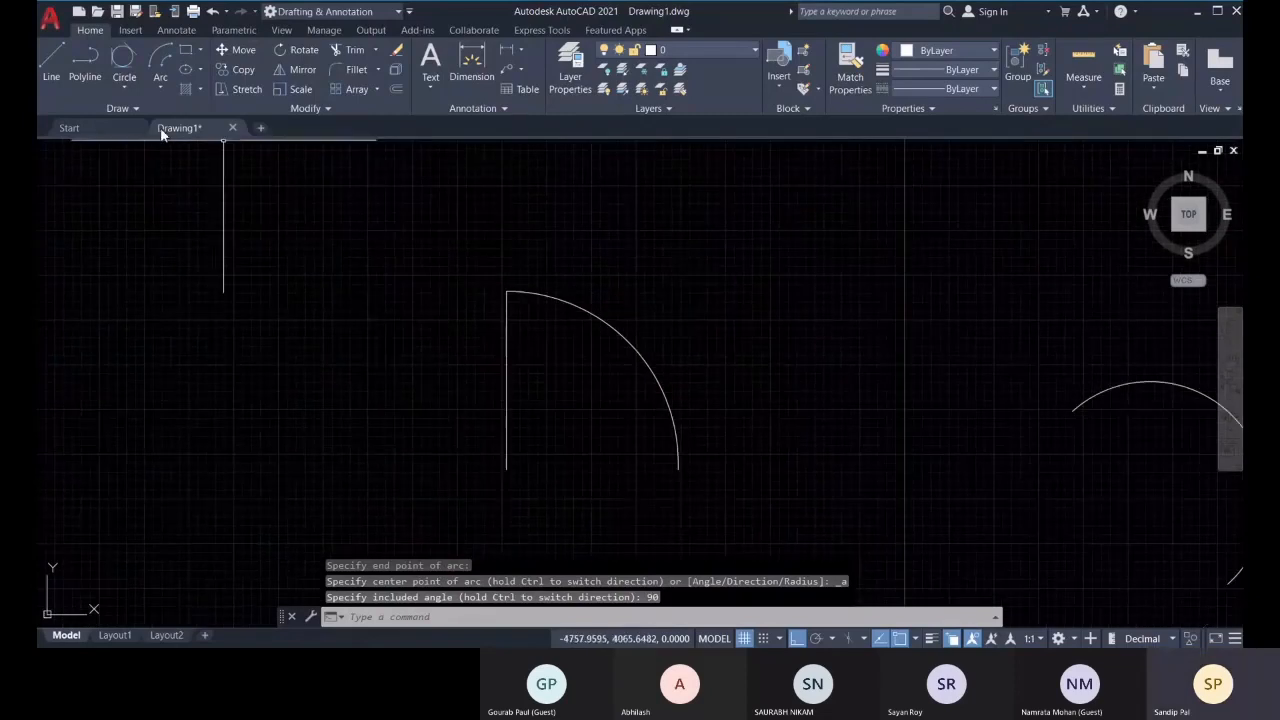
{"action": "left_click", "coordinate": [165, 90]}
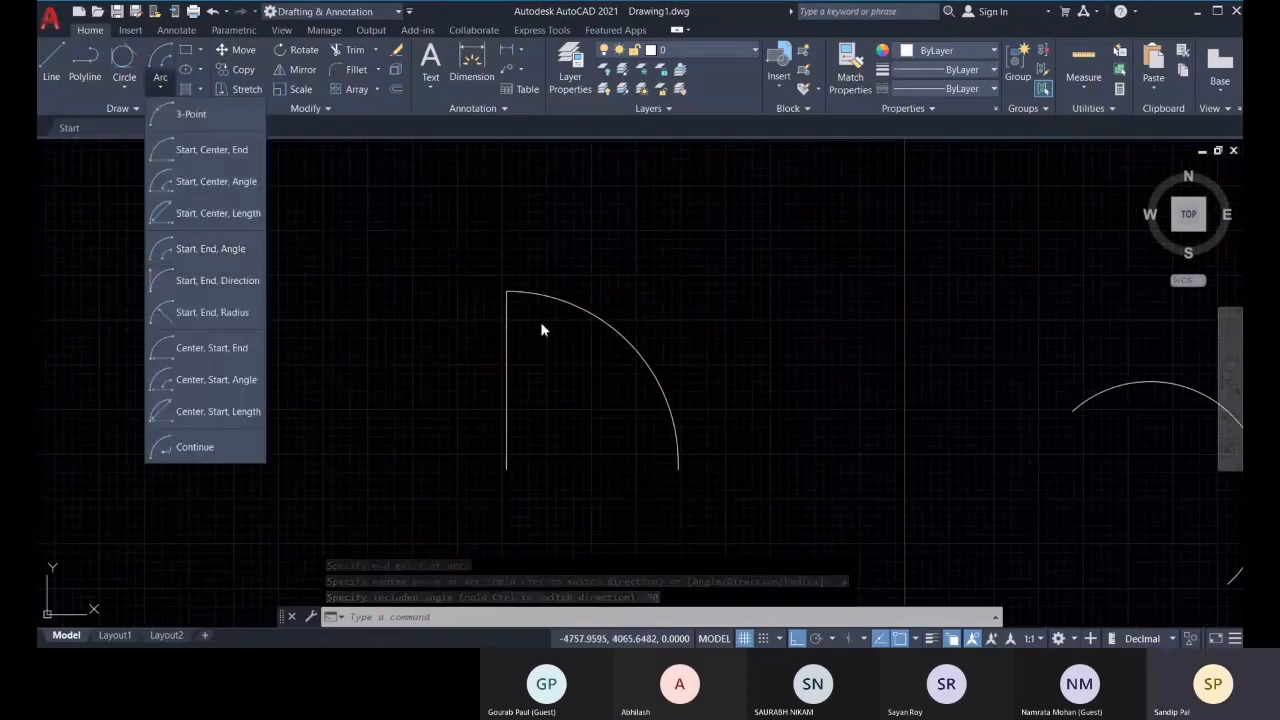
{"action": "left_click", "coordinate": [620, 353]}
{"action": "left_click", "coordinate": [568, 262]}
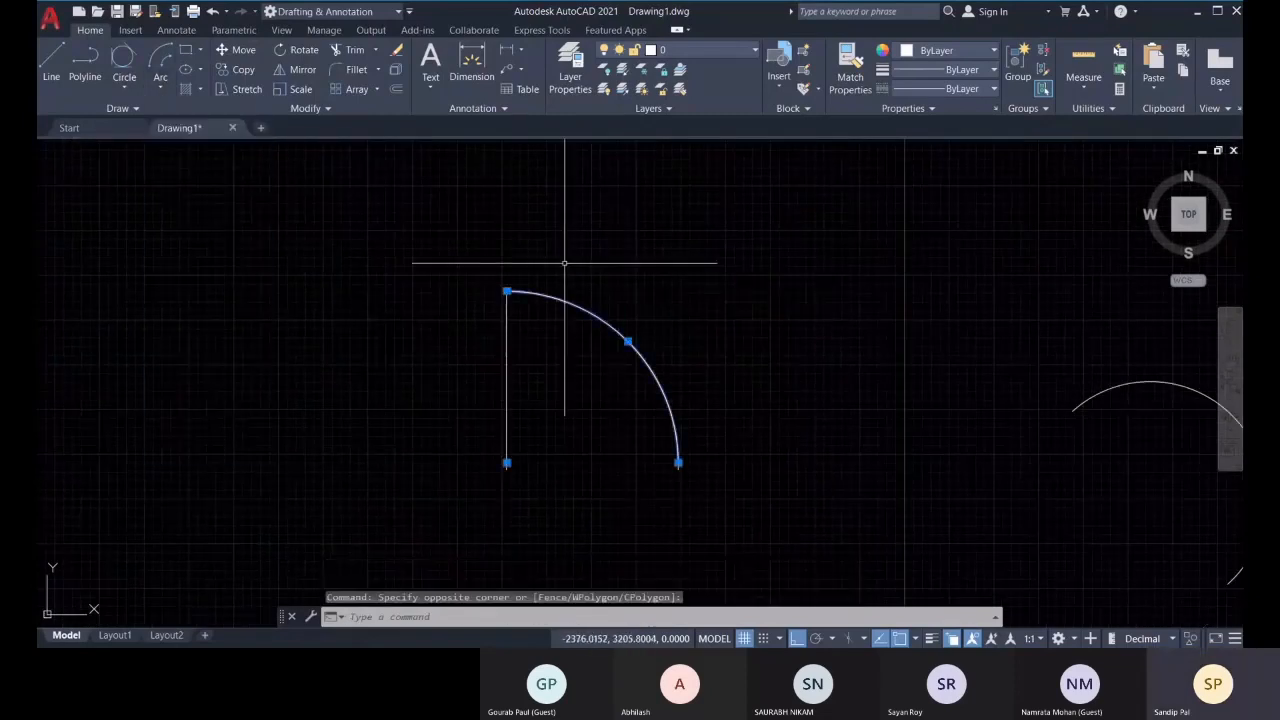
{"action": "key", "text": "Delete"}
Draw a Start, End, Direction arc from the short line's top to the long line's top with a 90° tangent direction
{"action": "left_click", "coordinate": [164, 87]}
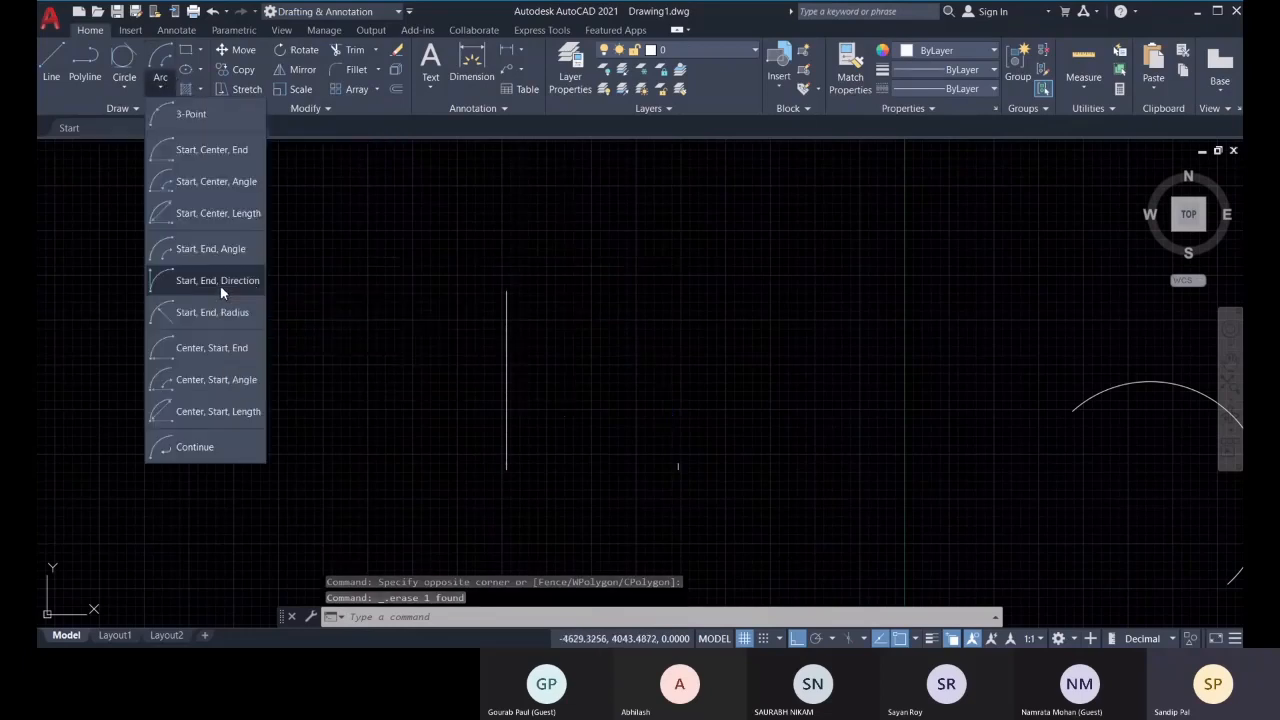
{"action": "left_click", "coordinate": [220, 281]}
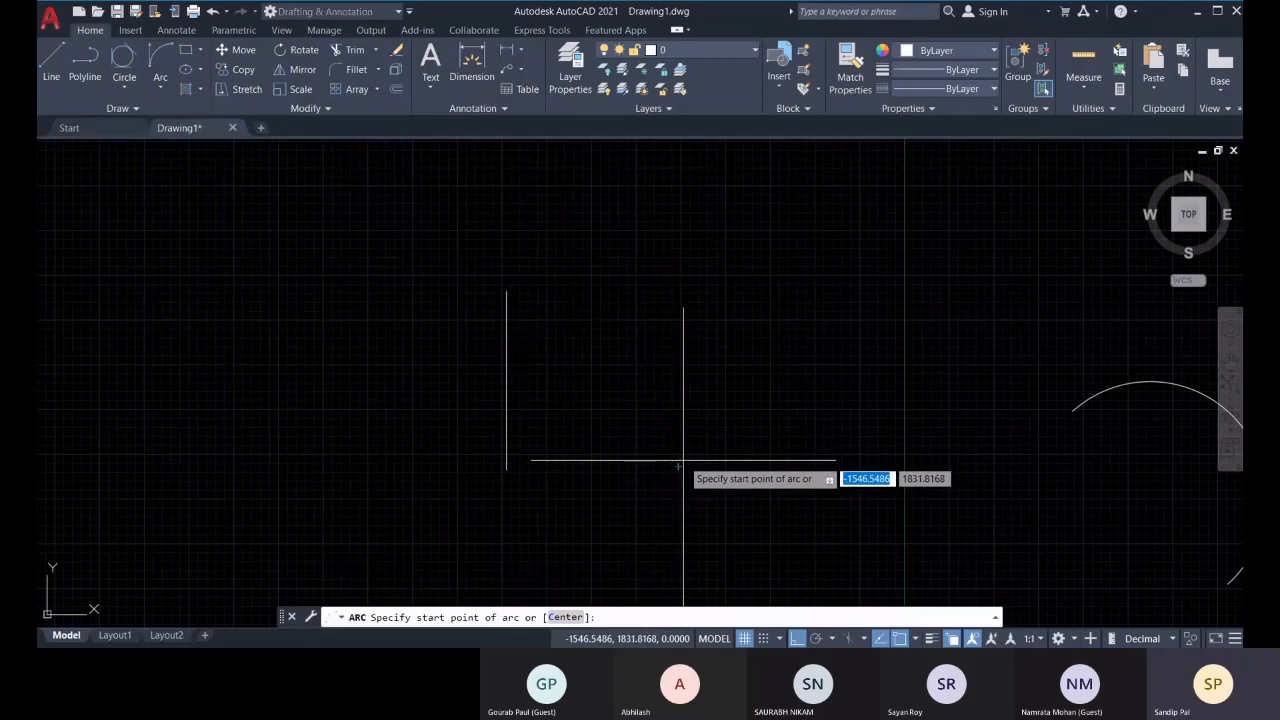
{"action": "left_click", "coordinate": [678, 463]}
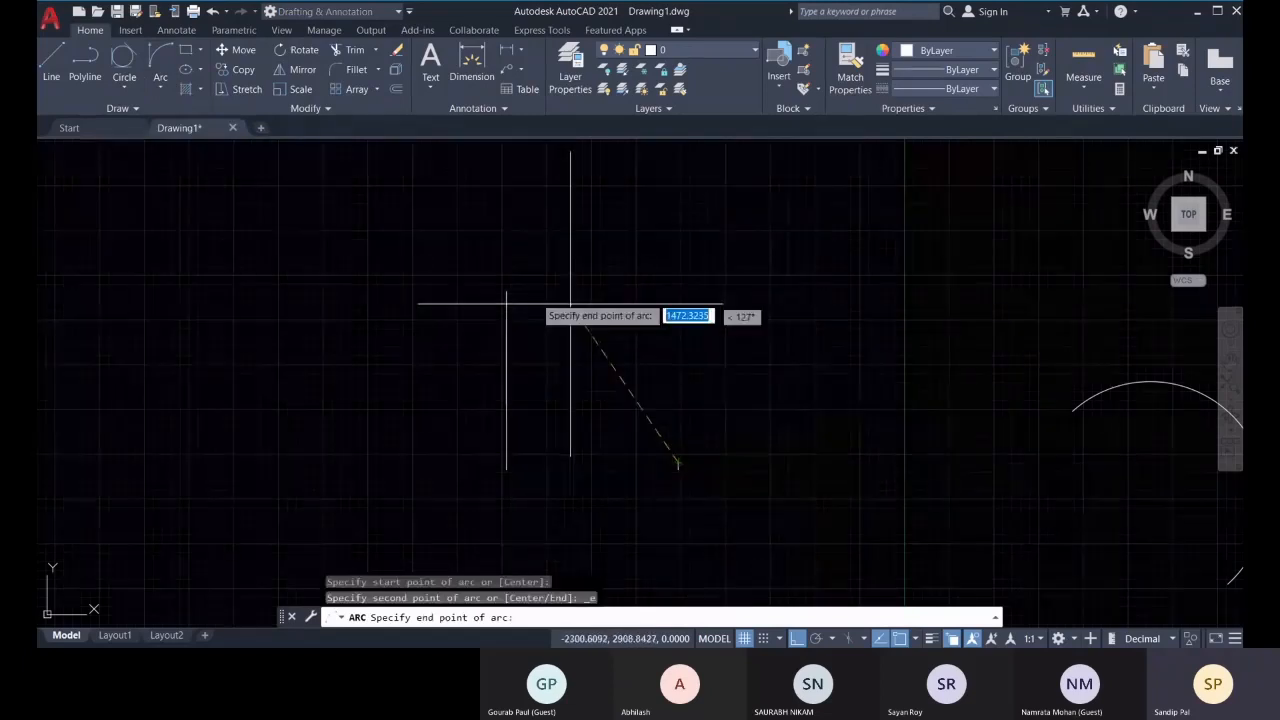
{"action": "left_click", "coordinate": [507, 293]}
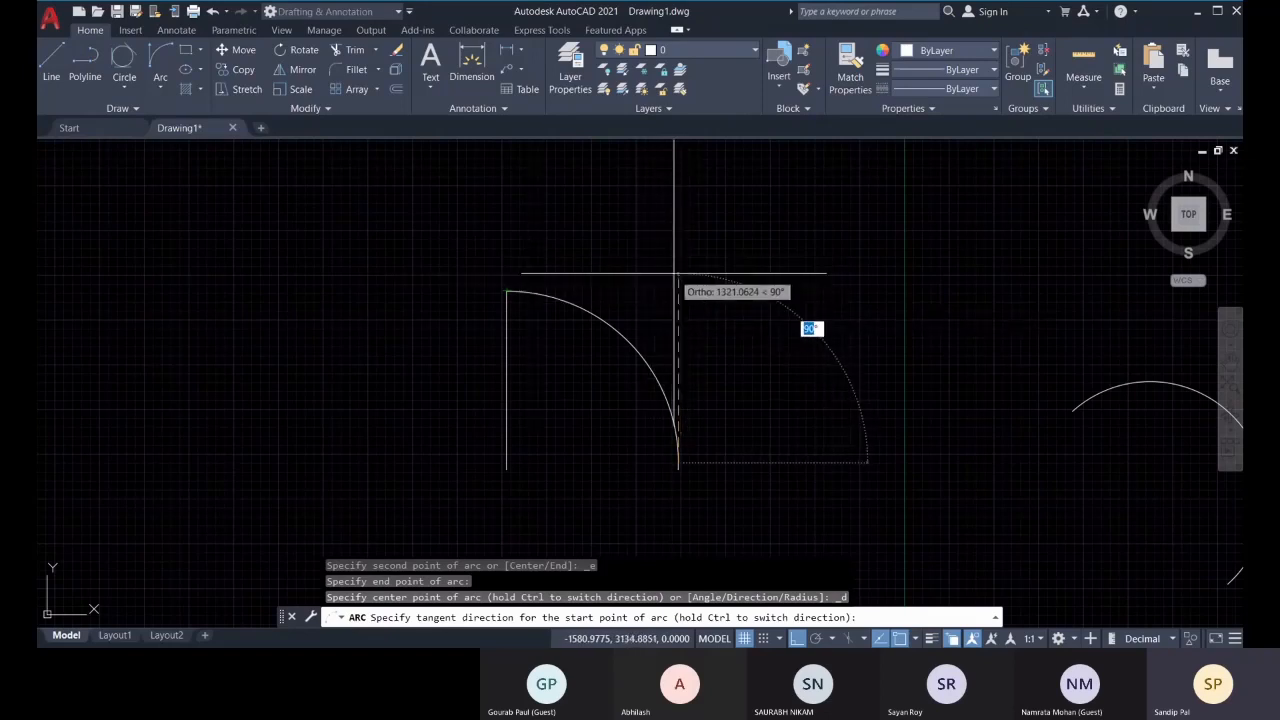
{"action": "type", "text": "90"}
{"action": "key", "text": "Return"}
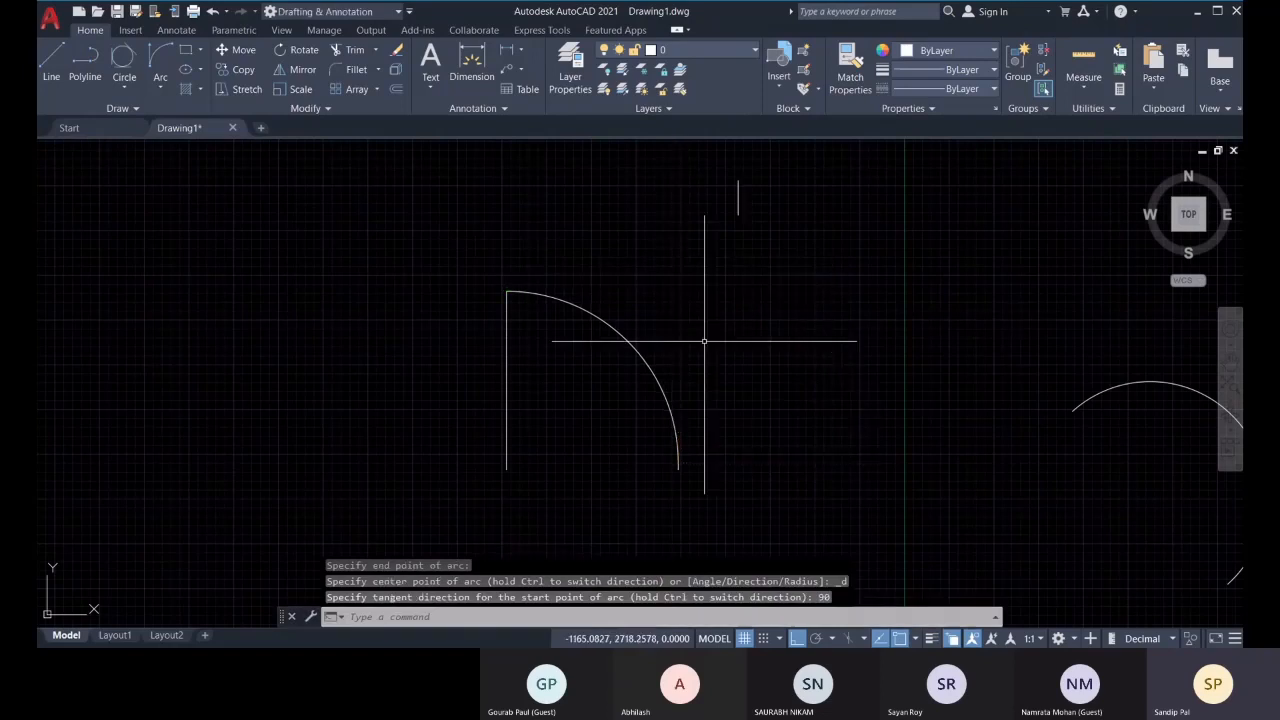
Delete the Start, End, Direction arc joining the short line to the long vertical line
{"action": "left_click", "coordinate": [157, 87]}
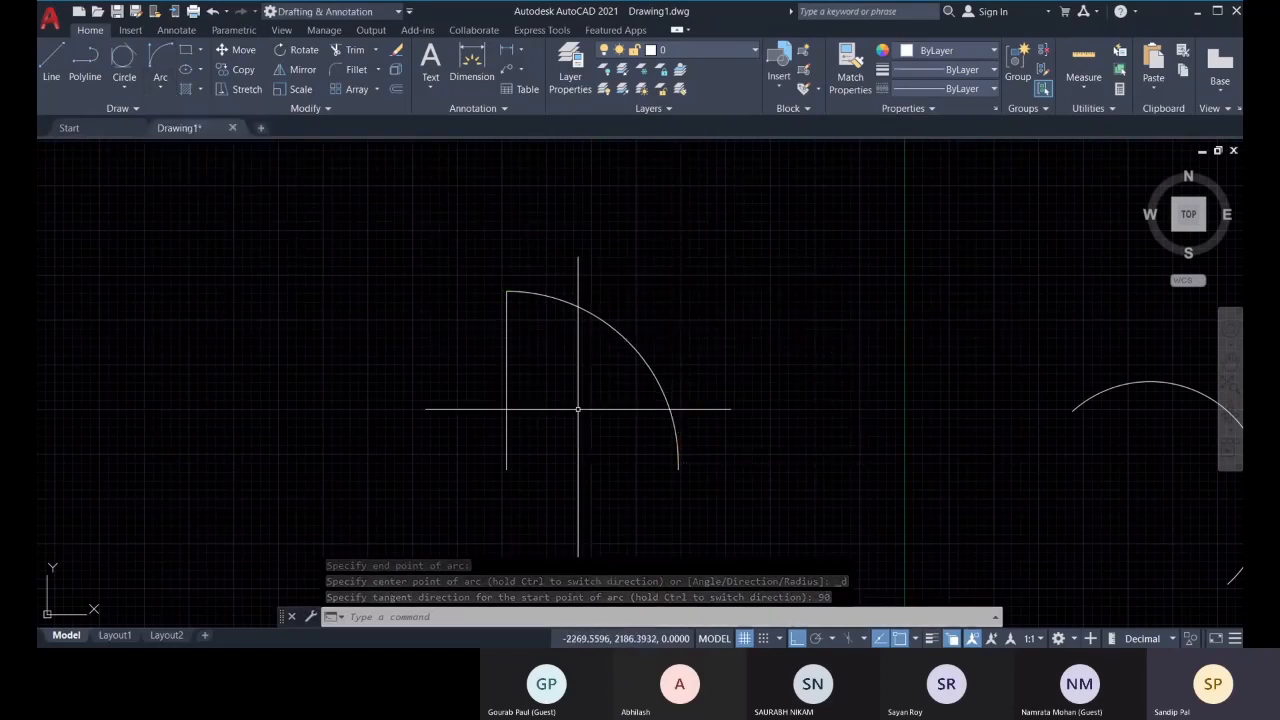
{"action": "left_click", "coordinate": [632, 385]}
{"action": "left_click", "coordinate": [576, 272]}
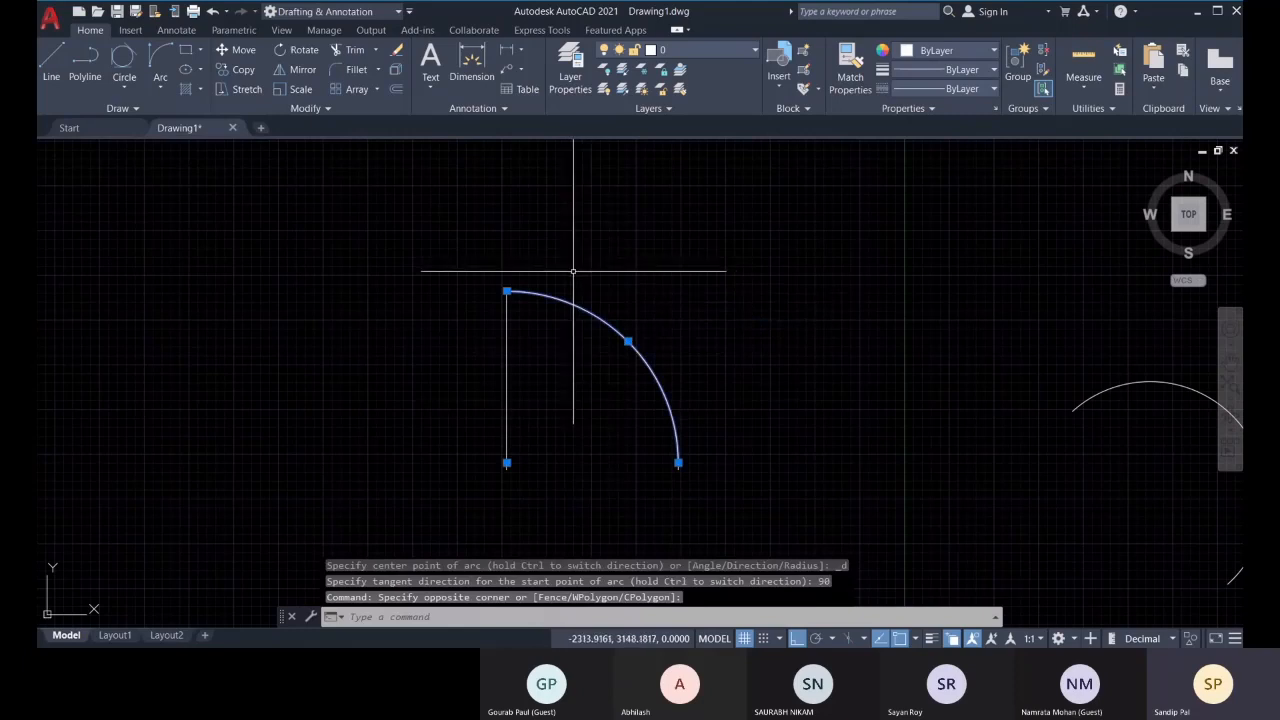
{"action": "key", "text": "Delete"}
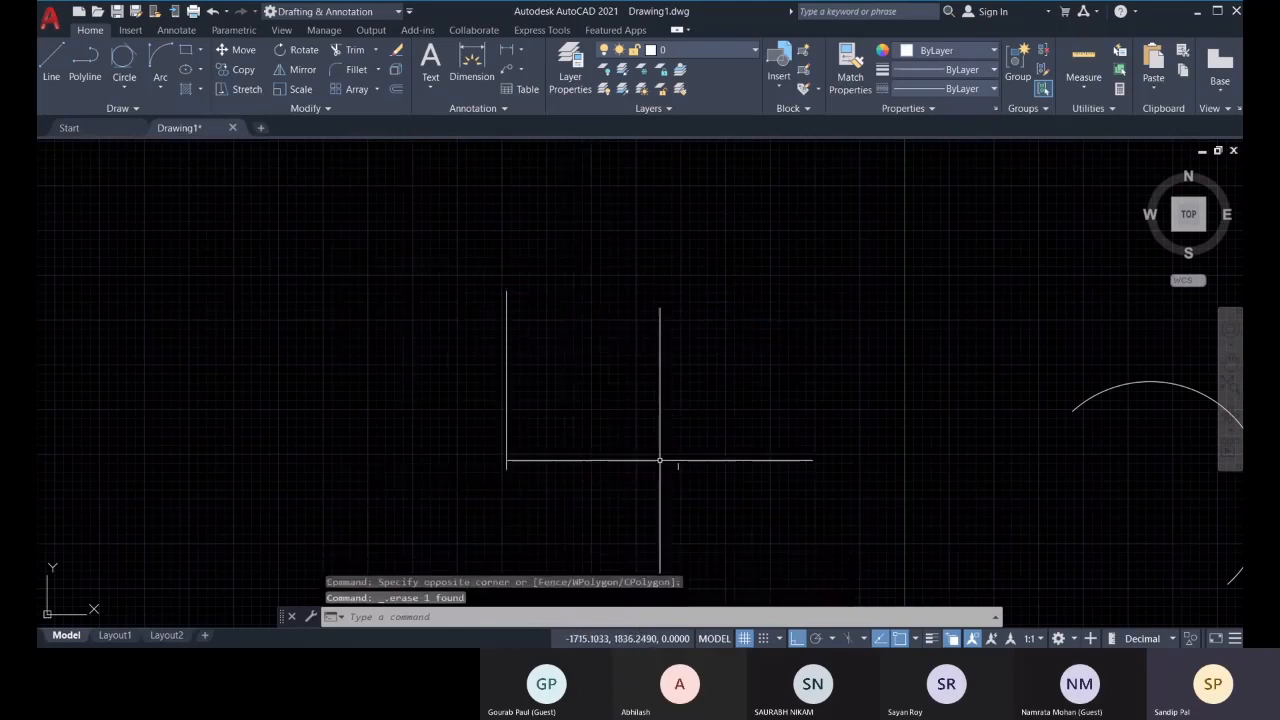
Draw a Start, End, Radius arc of radius 1200 from the short line's top to the long line's top, and delete it again
{"action": "left_click", "coordinate": [158, 92]}
{"action": "left_click", "coordinate": [205, 311]}
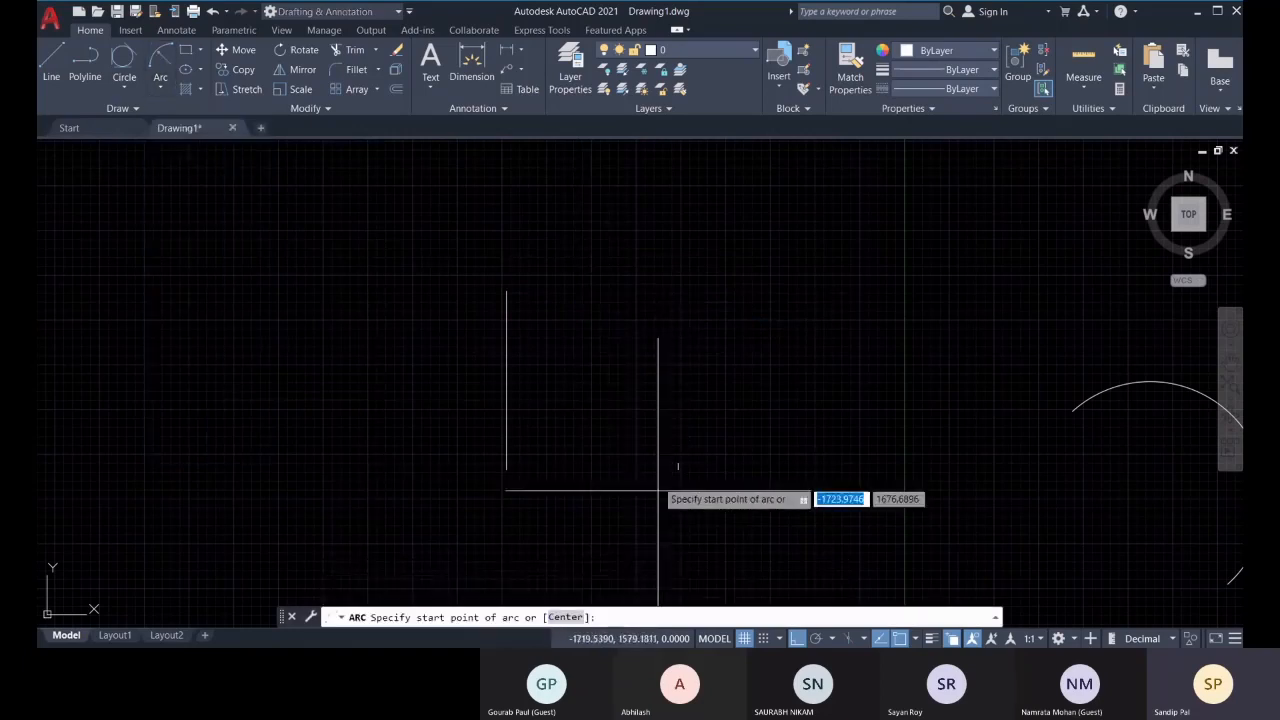
{"action": "left_click", "coordinate": [678, 465]}
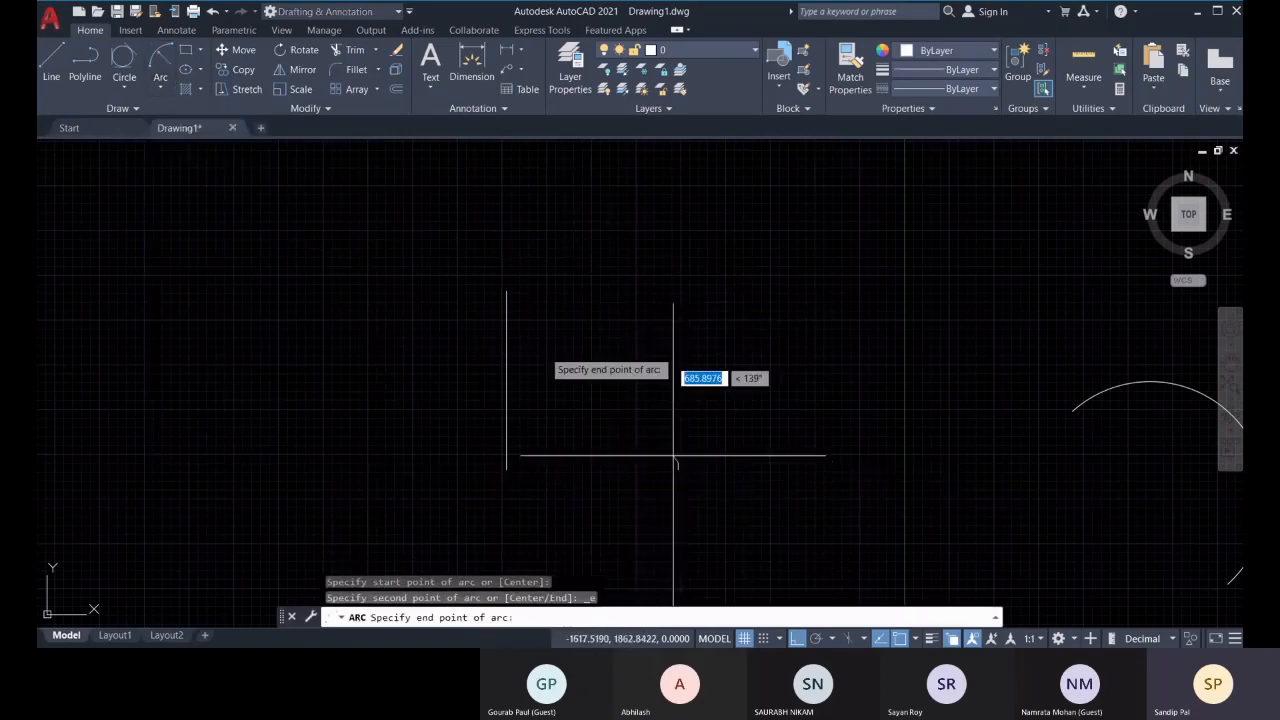
{"action": "left_click", "coordinate": [507, 291]}
{"action": "type", "text": "1200"}
{"action": "key", "text": "Return"}
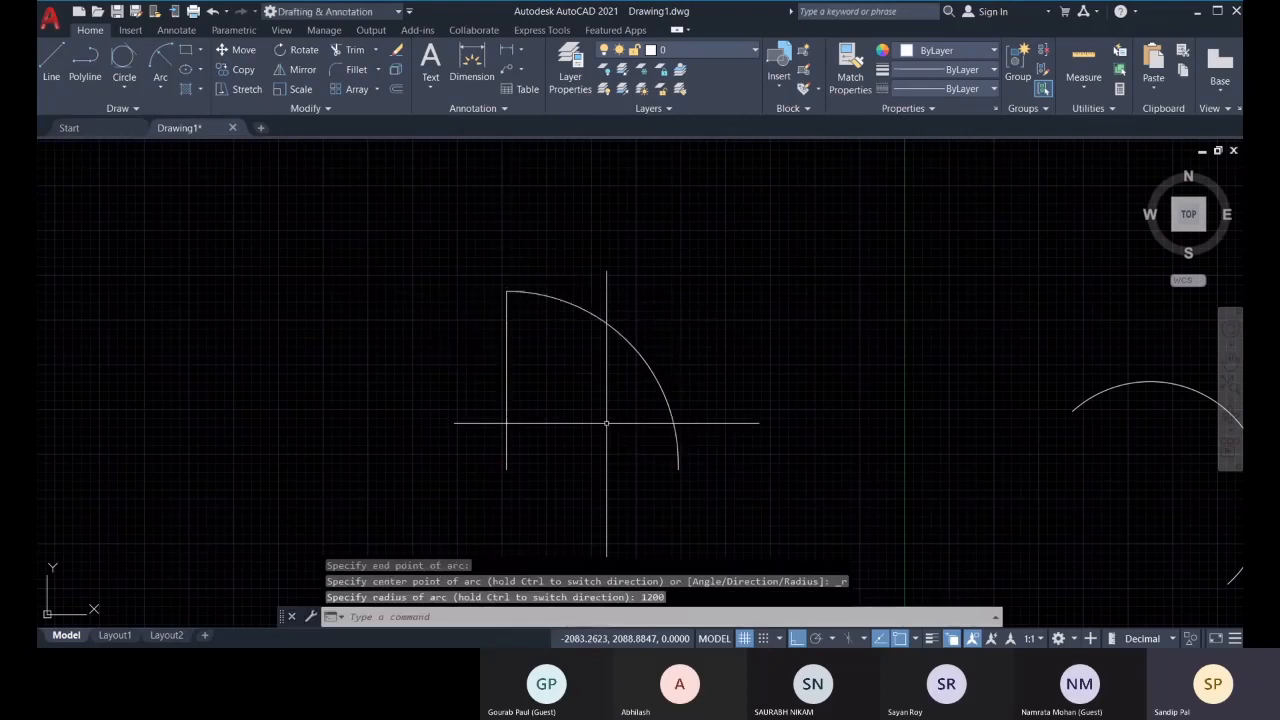
{"action": "left_click", "coordinate": [651, 366]}
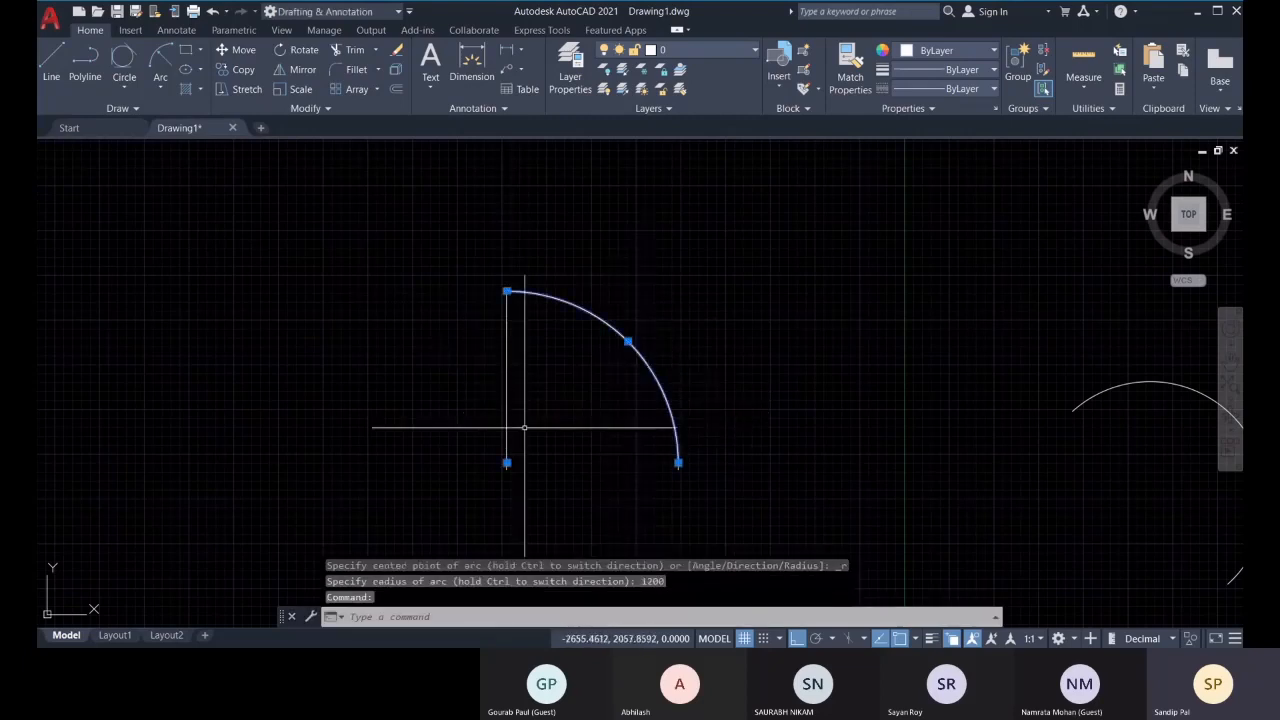
{"action": "key", "text": "Delete"}
Draw a Center, Start, End arc centred on the long line's lower end, from the short line's top to the long line's top
{"action": "left_click", "coordinate": [161, 88]}
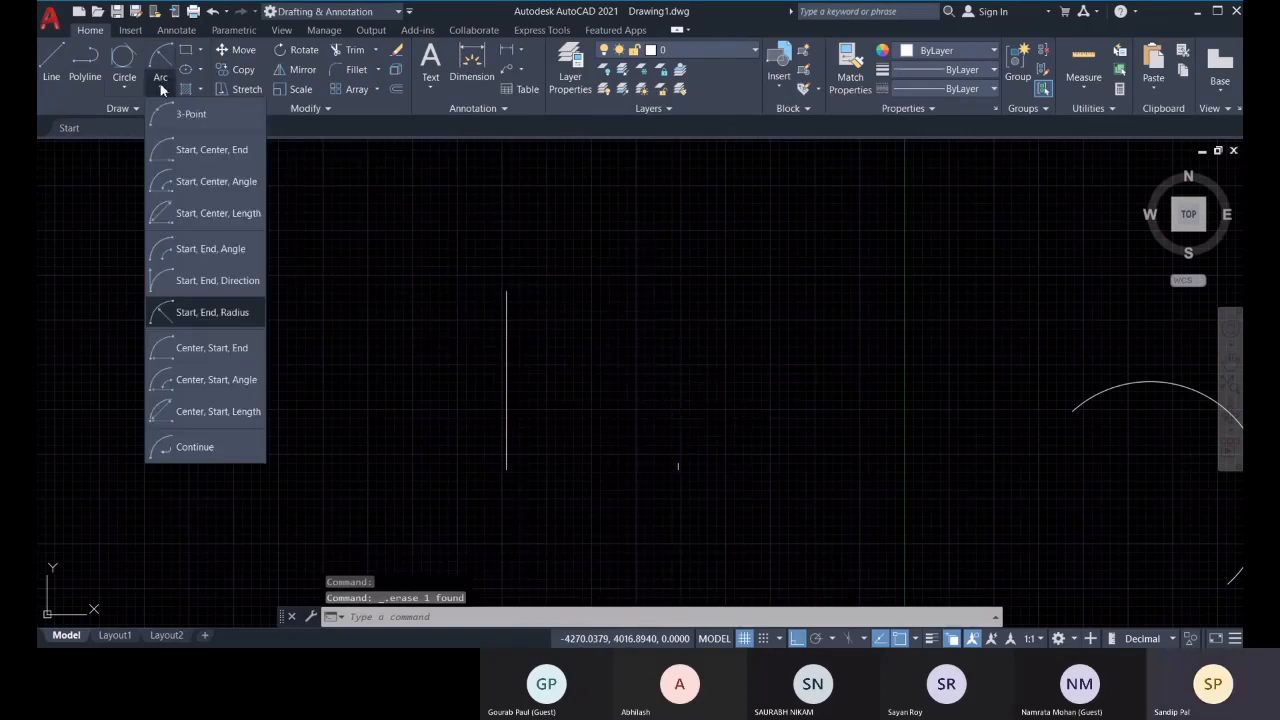
{"action": "left_click", "coordinate": [211, 348]}
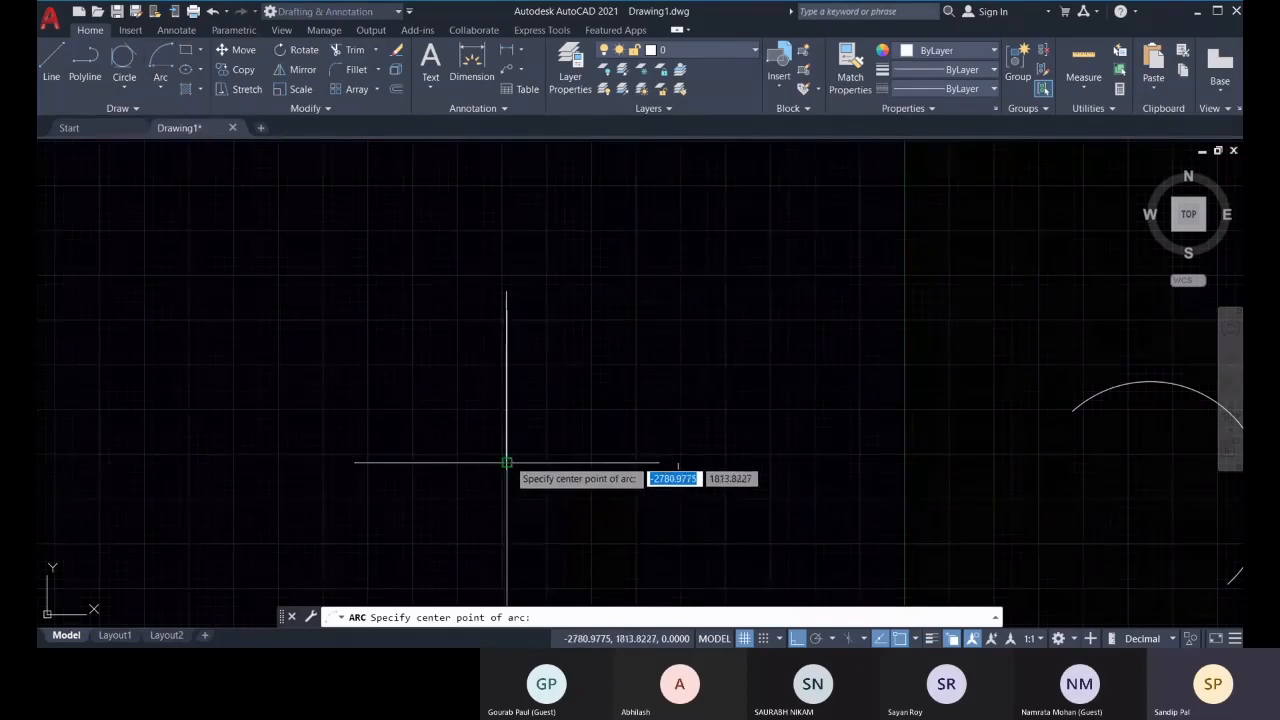
{"action": "left_click", "coordinate": [507, 463]}
{"action": "left_click", "coordinate": [678, 463]}
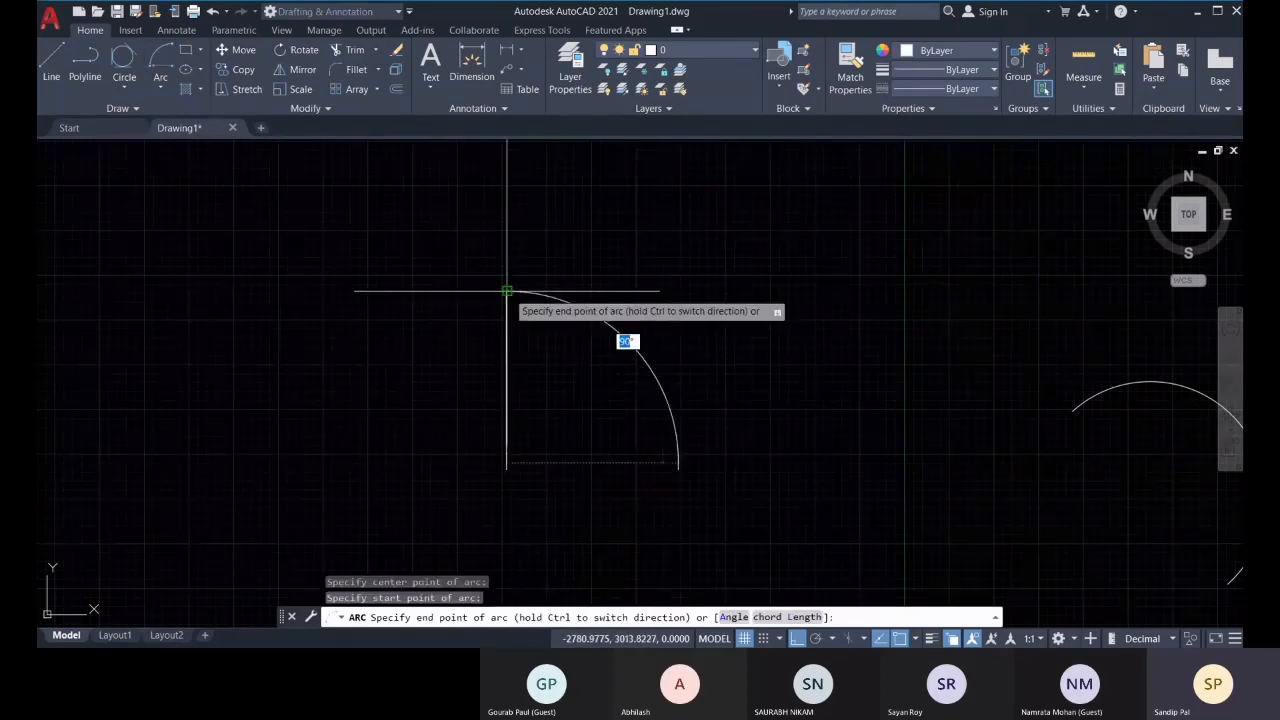
{"action": "left_click", "coordinate": [507, 292]}
Delete the whole door-swing shape, including its arc, the long vertical line and the short lines
{"action": "left_click", "coordinate": [158, 90]}
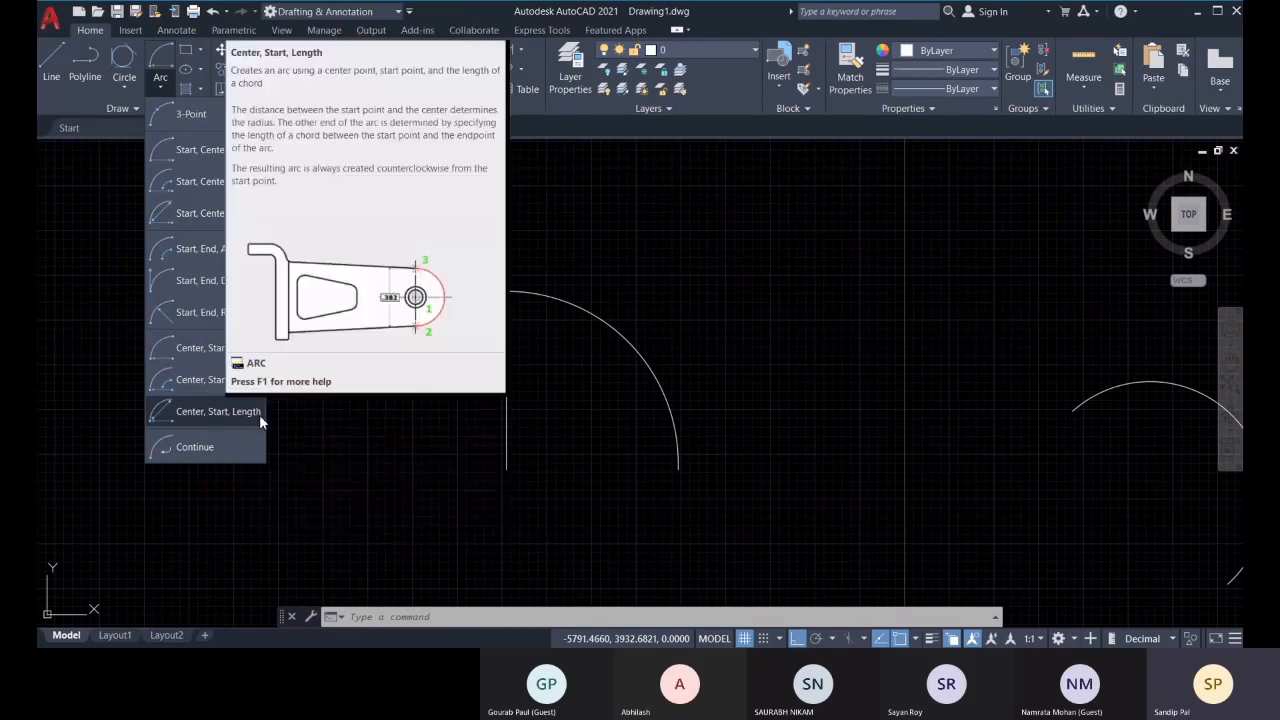
{"action": "left_click", "coordinate": [307, 444]}
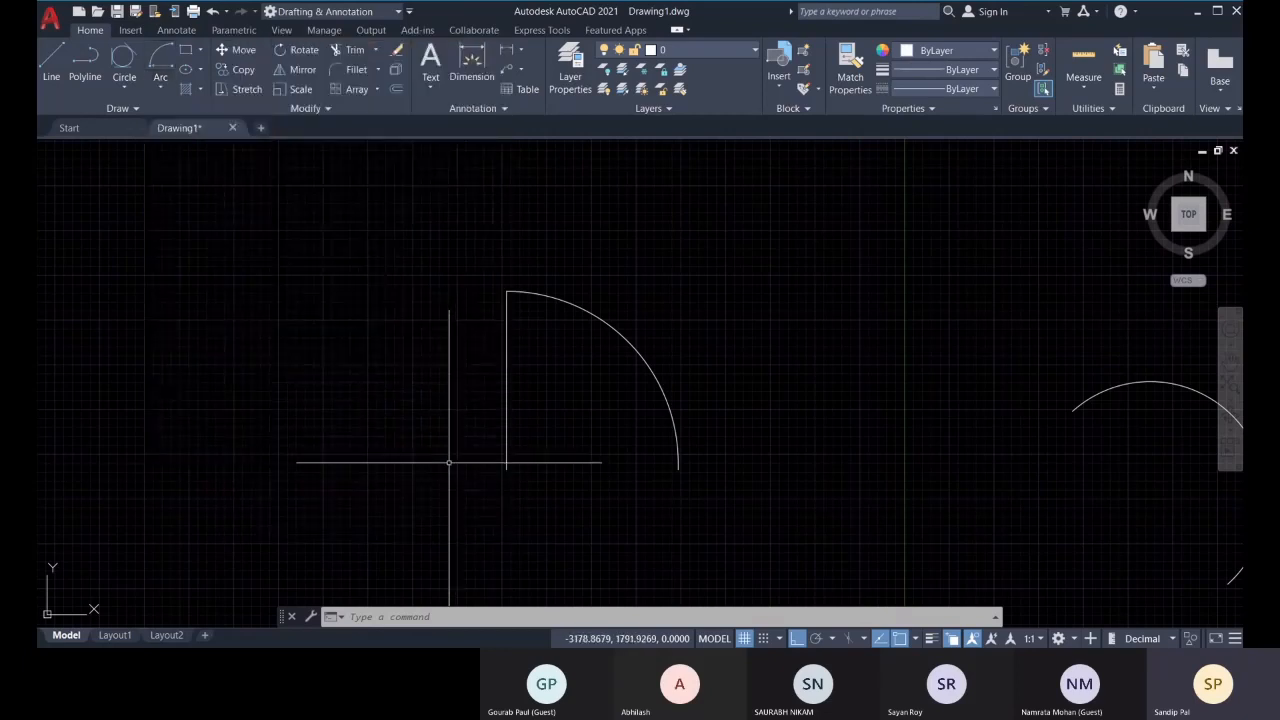
{"action": "left_click", "coordinate": [718, 522]}
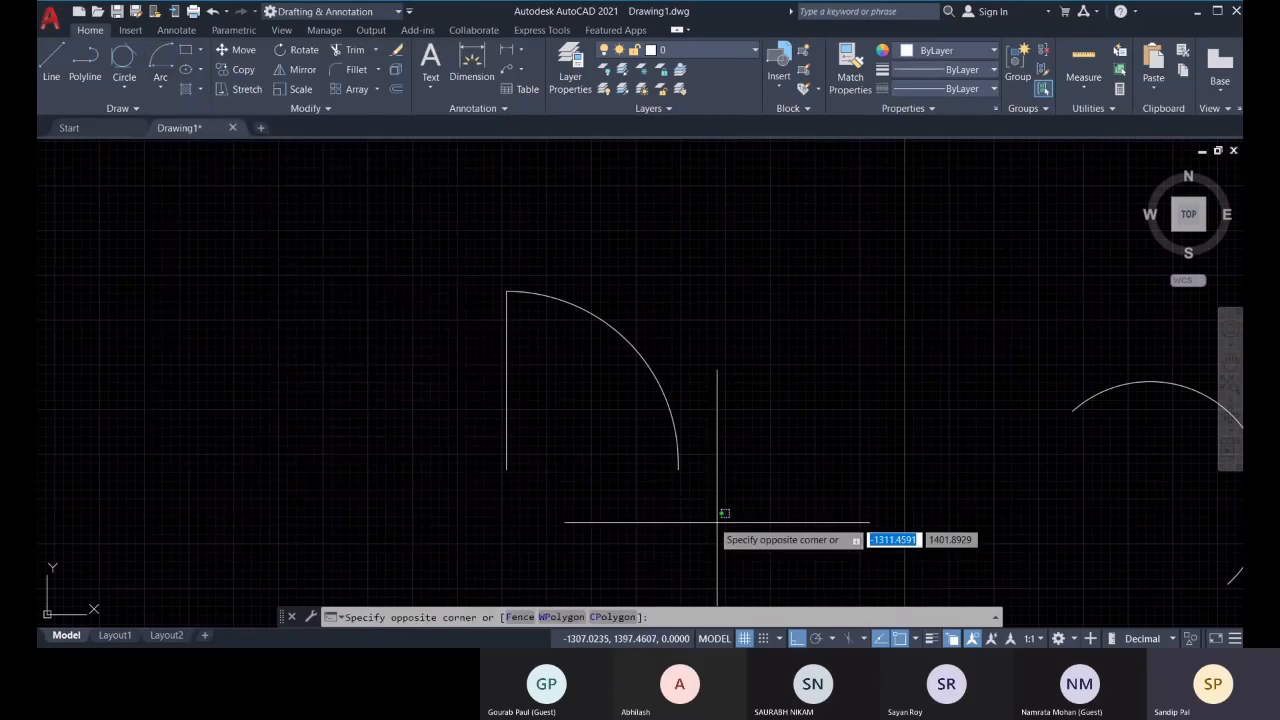
{"action": "left_click", "coordinate": [458, 326]}
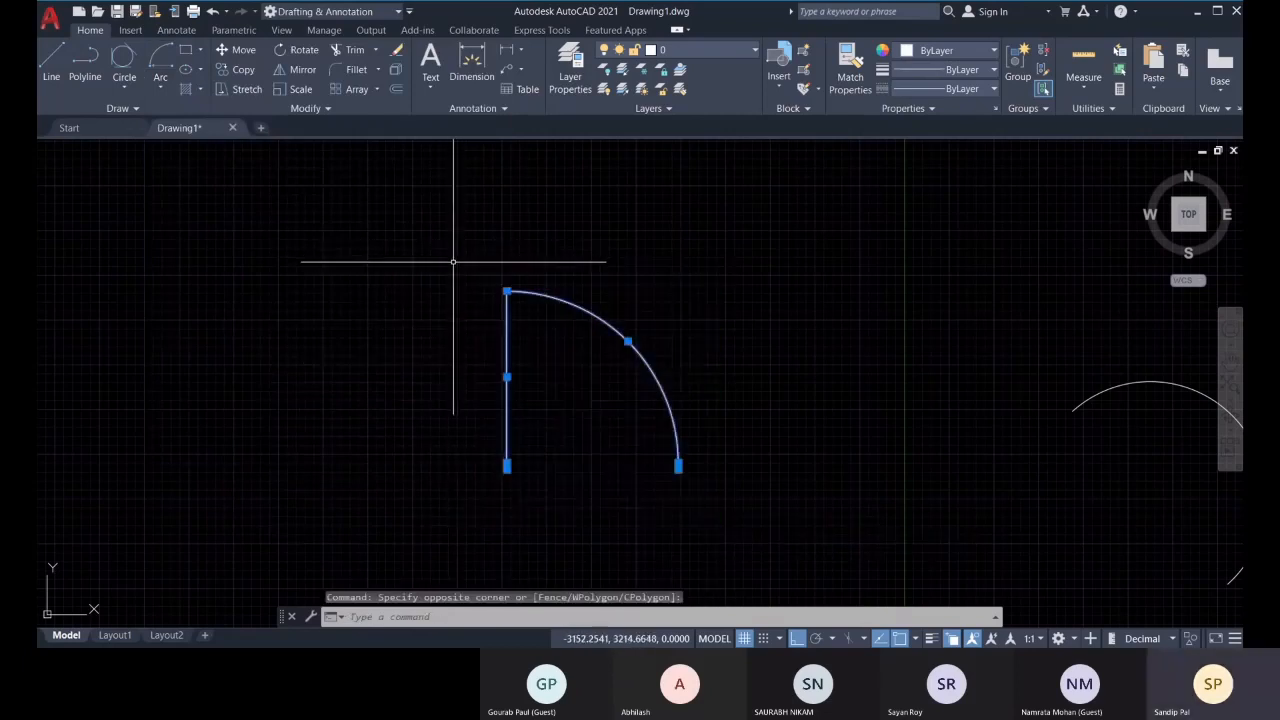
{"action": "key", "text": "Delete"}
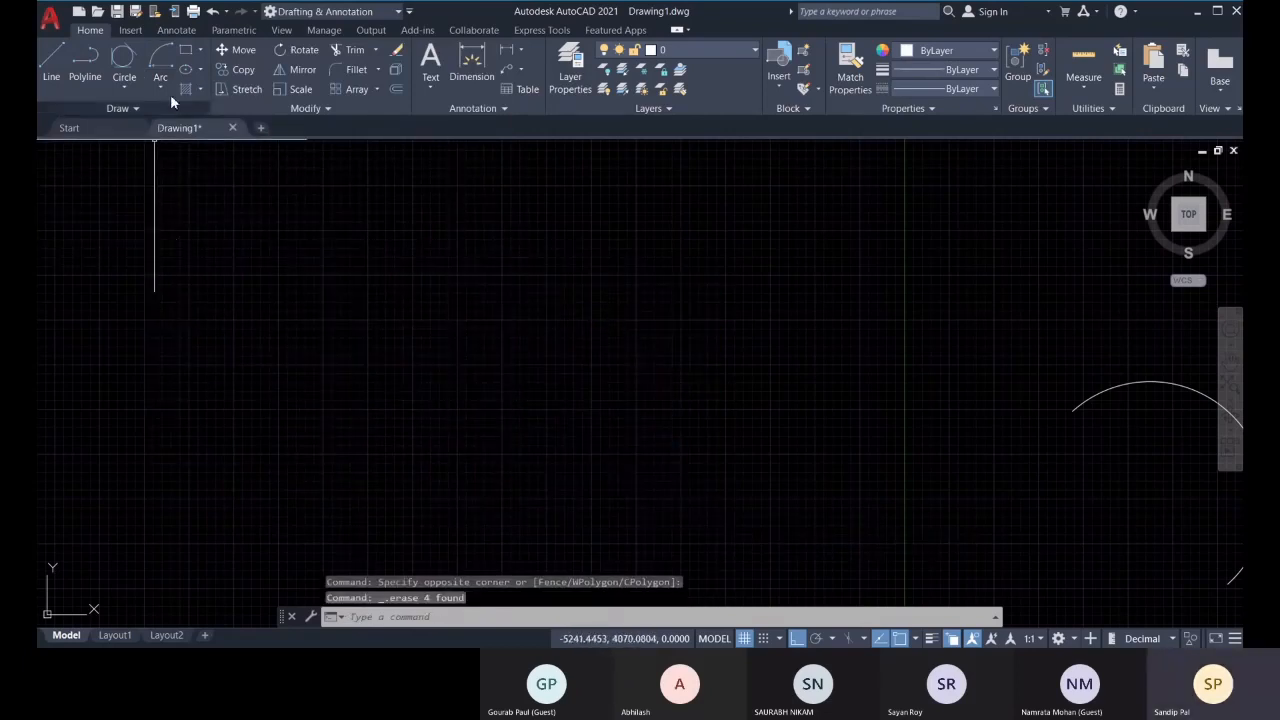
Draw a 3-sided polygon inscribed in a circle of radius 1000 in the empty area beside the remaining arc
{"action": "left_click", "coordinate": [201, 52]}
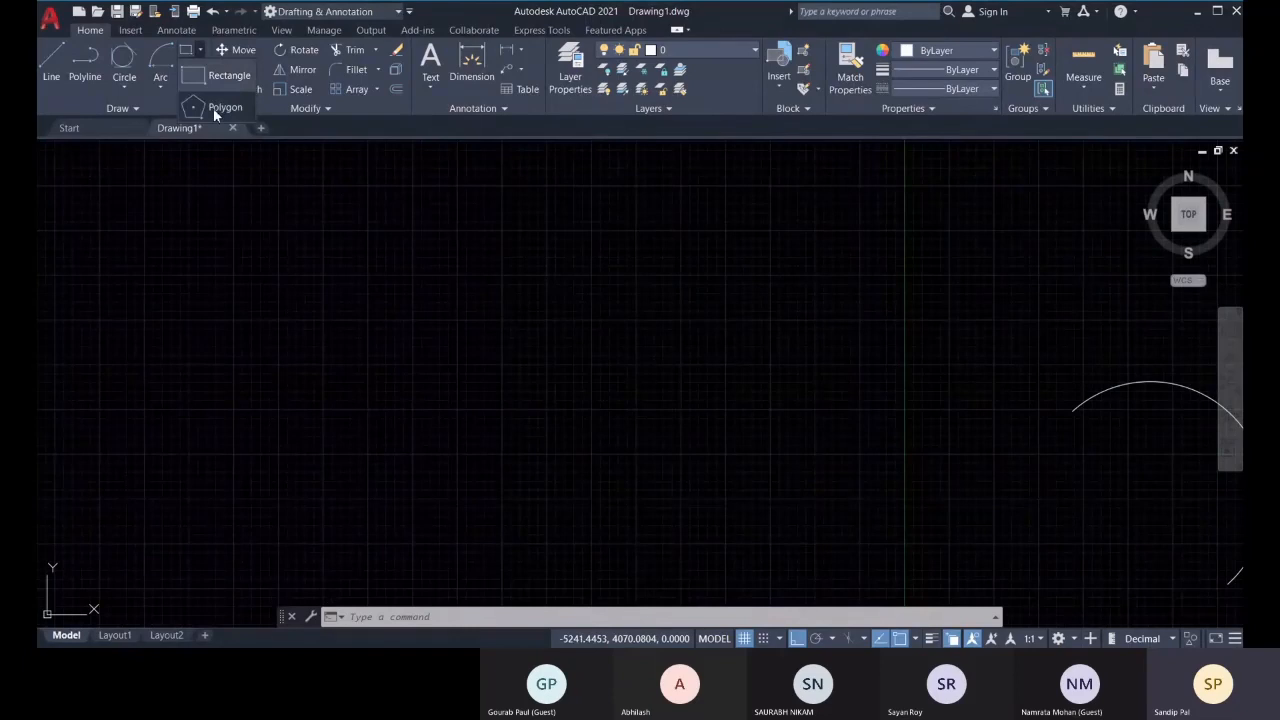
{"action": "left_click", "coordinate": [213, 108]}
{"action": "scroll", "coordinate": [500, 285], "scroll_direction": "down", "scroll_amount": 3}
{"action": "middle_click_drag", "start_coordinate": [500, 320], "coordinate": [484, 395]}
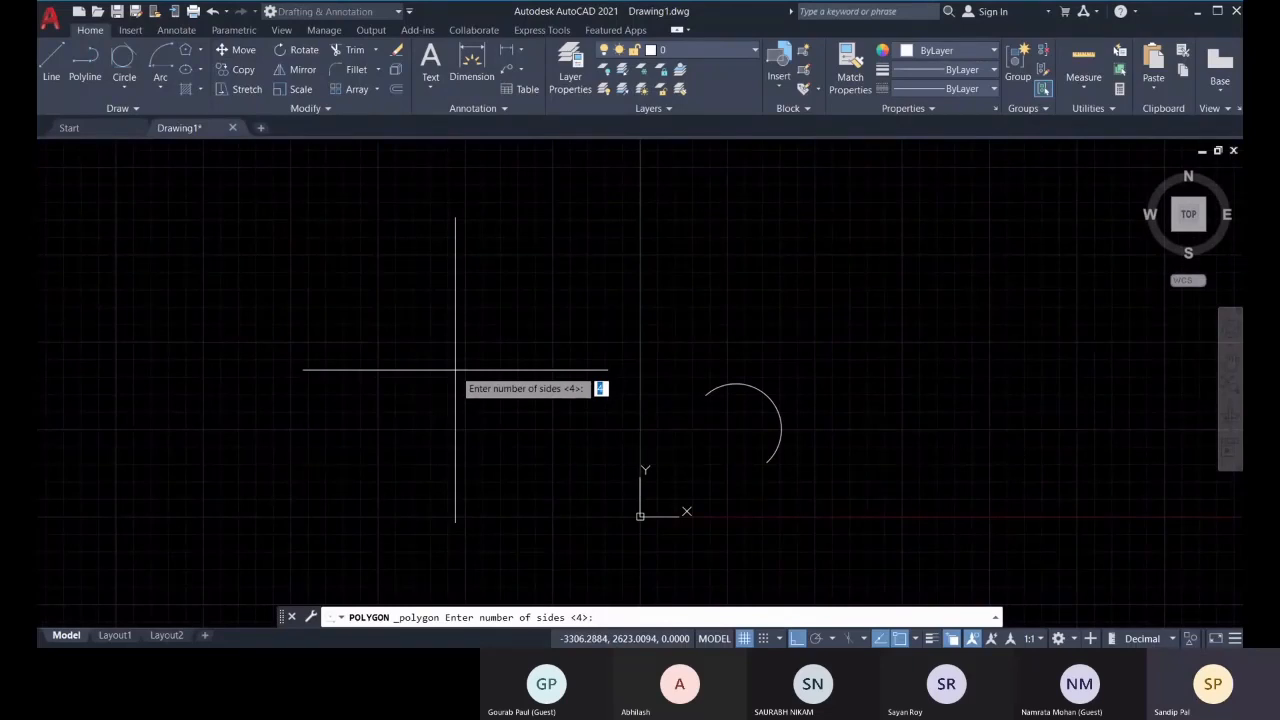
{"action": "middle_click_drag", "start_coordinate": [426, 353], "coordinate": [492, 334]}
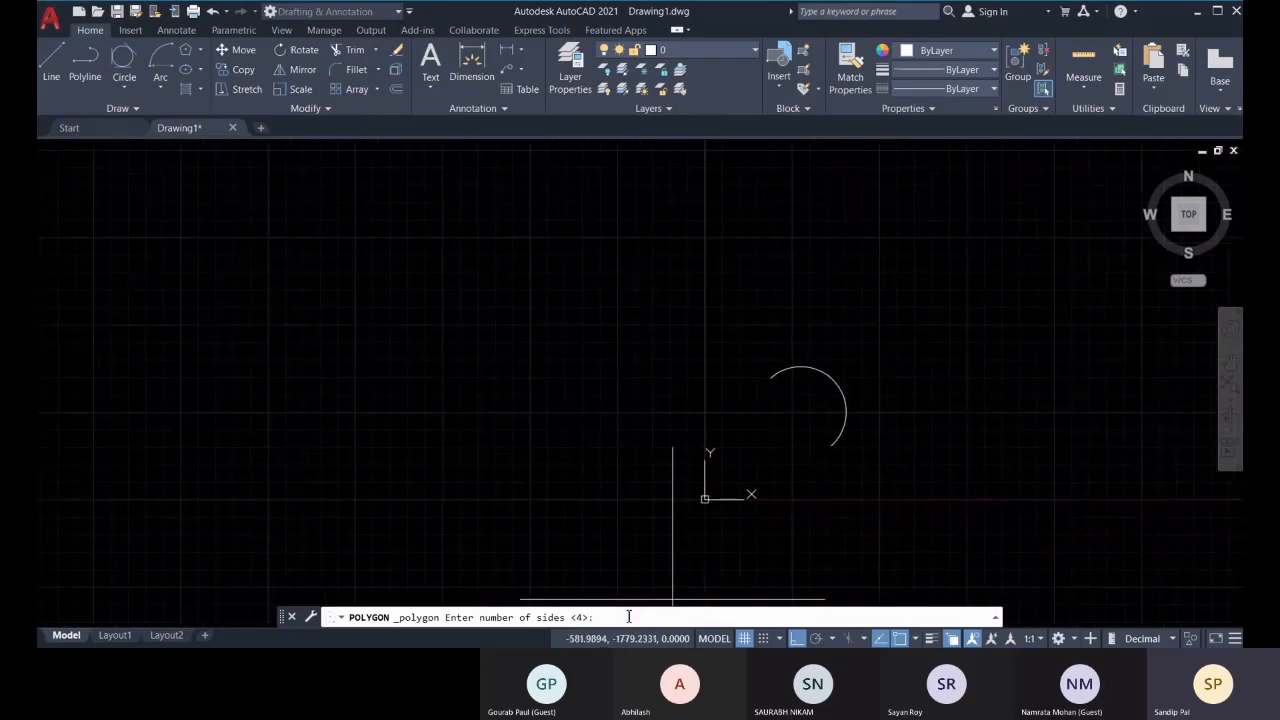
{"action": "key", "text": "Return"}
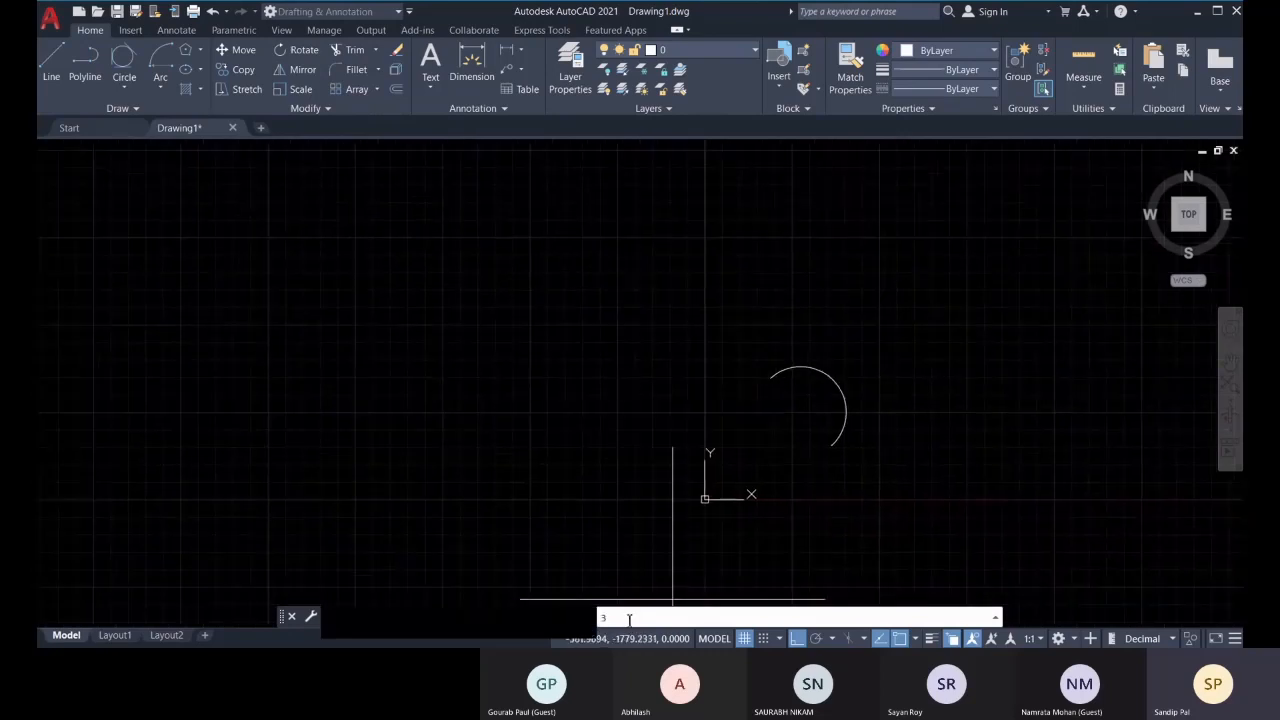
{"action": "left_click", "coordinate": [492, 340]}
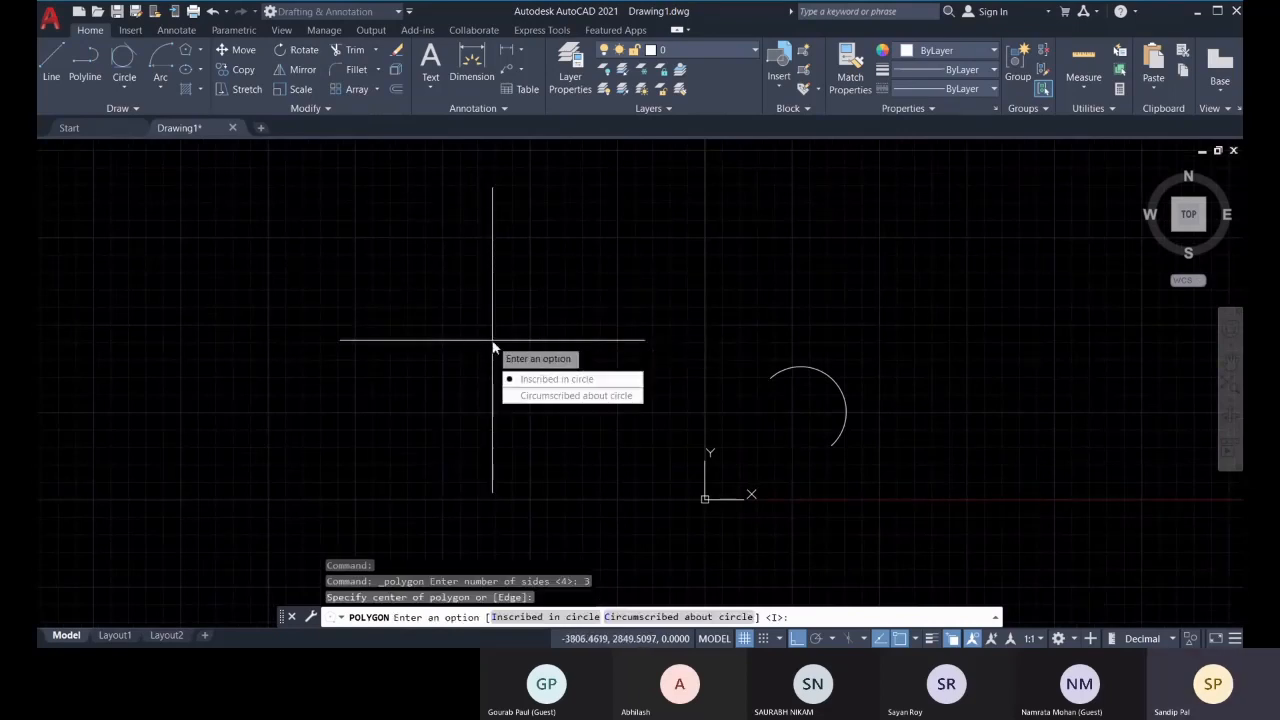
{"action": "left_click", "coordinate": [556, 389]}
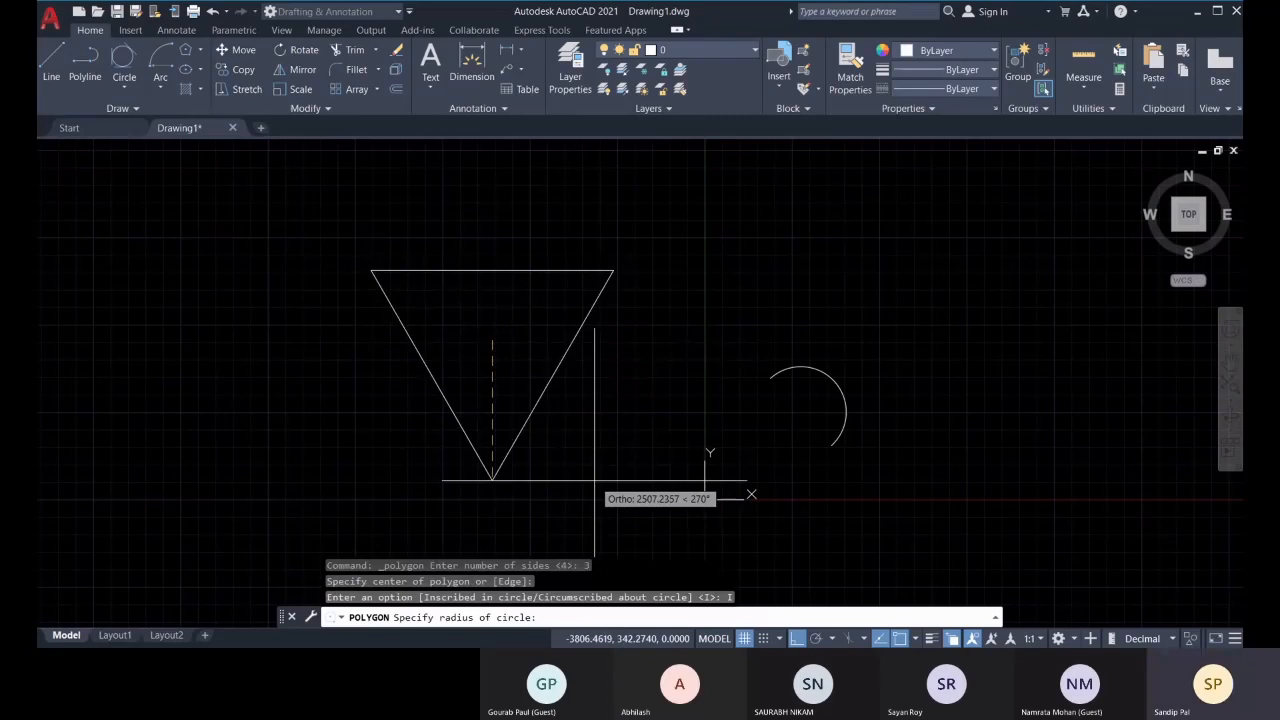
{"action": "type", "text": "10"}
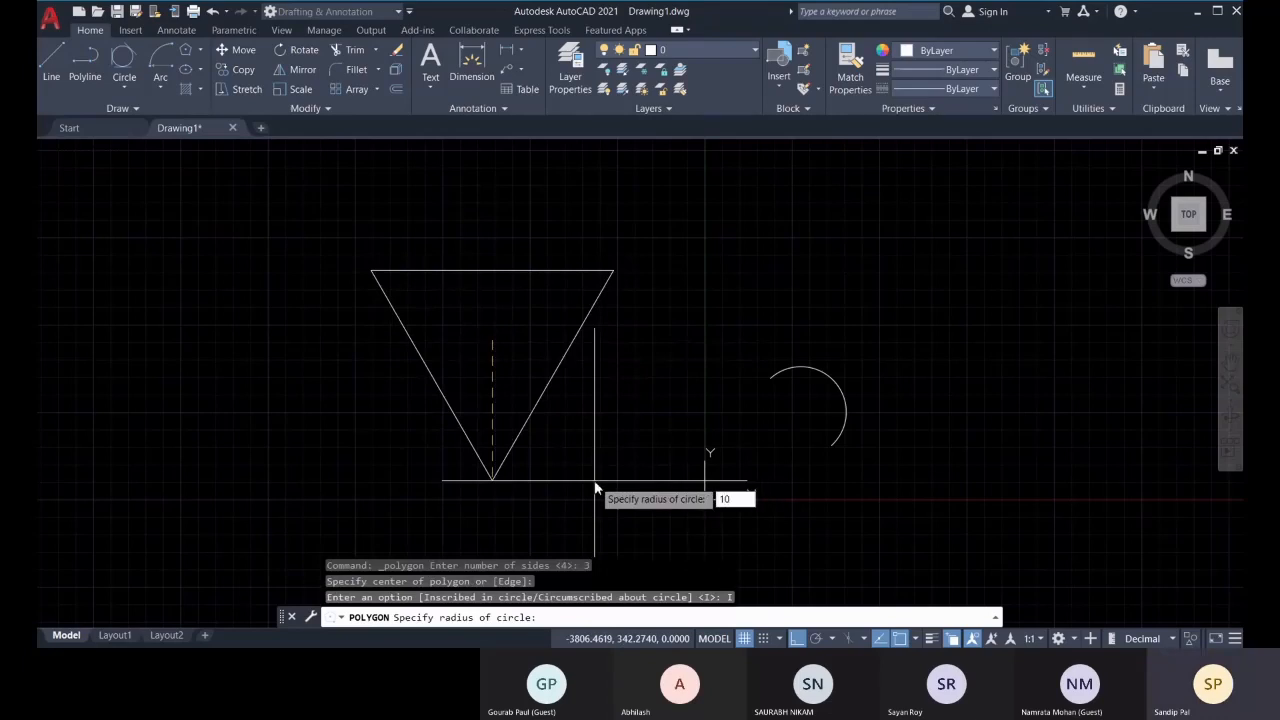
{"action": "type", "text": "00"}
{"action": "key", "text": "Return"}
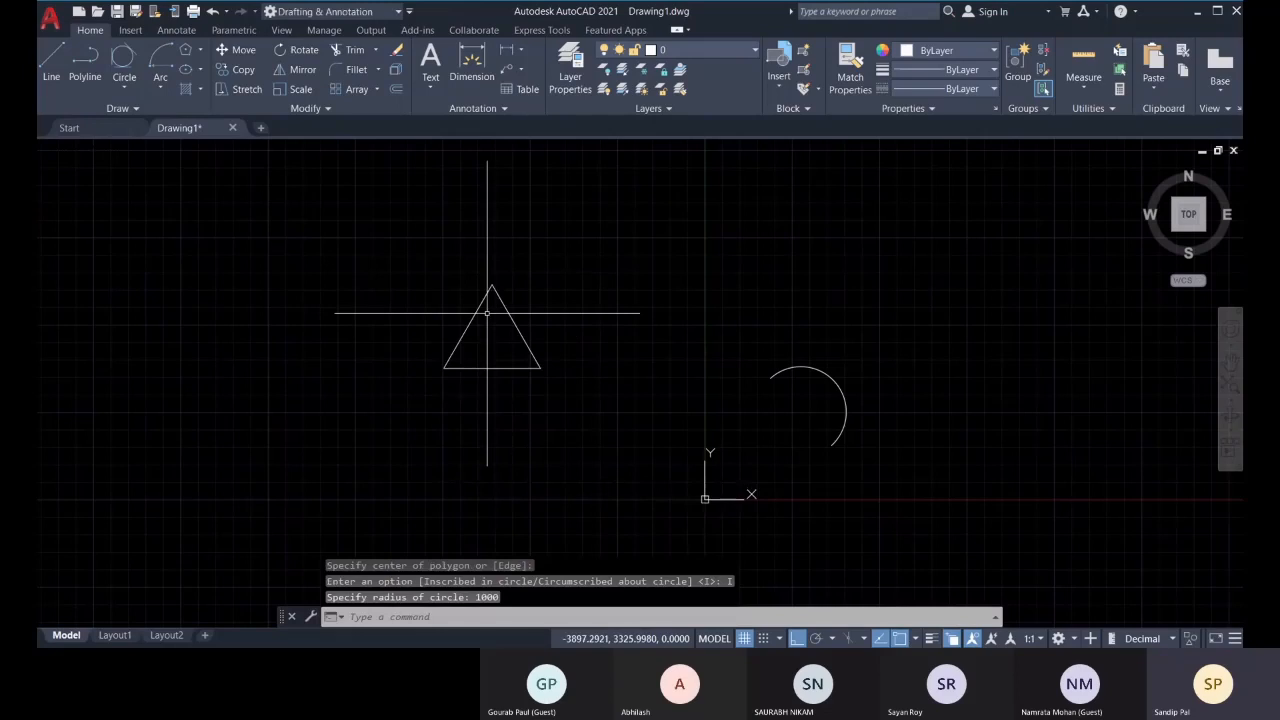
Draw a second 3-sided polygon from the triangle's centre, circumscribed about a circle of radius 1000
{"action": "scroll", "coordinate": [466, 300], "scroll_direction": "up", "scroll_amount": 2}
{"action": "key", "text": "Return"}
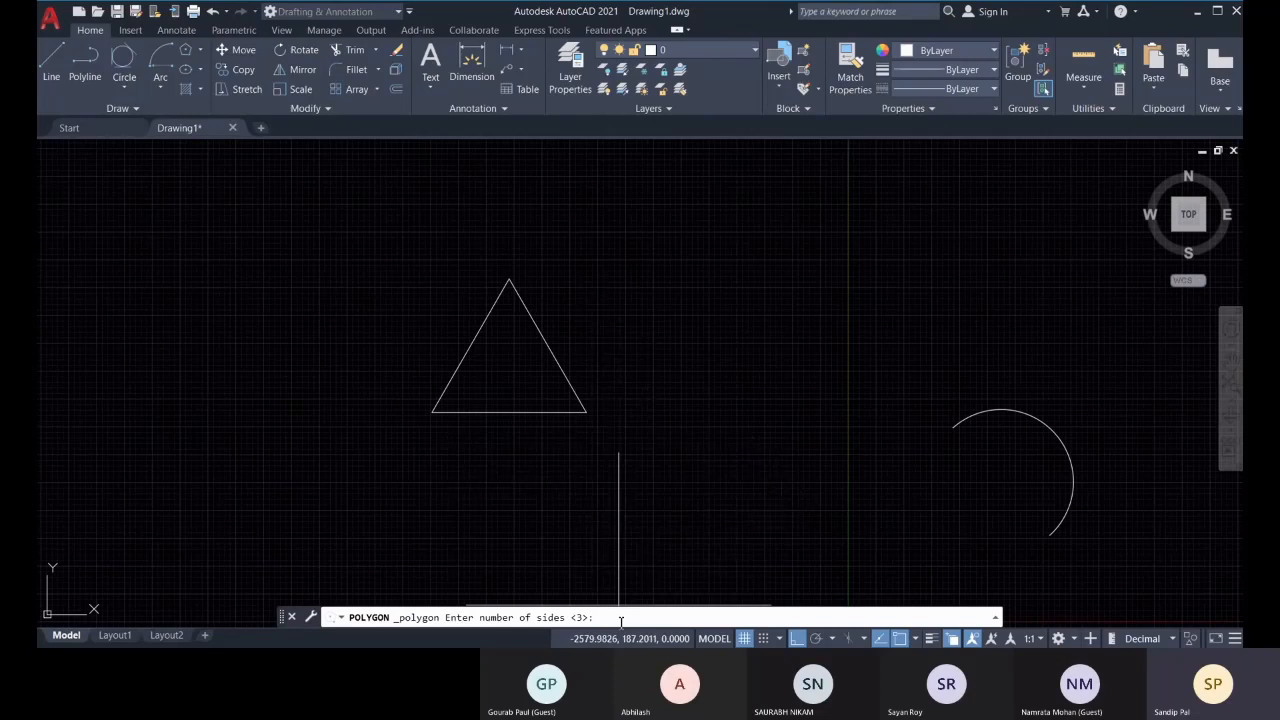
{"action": "key", "text": "Return"}
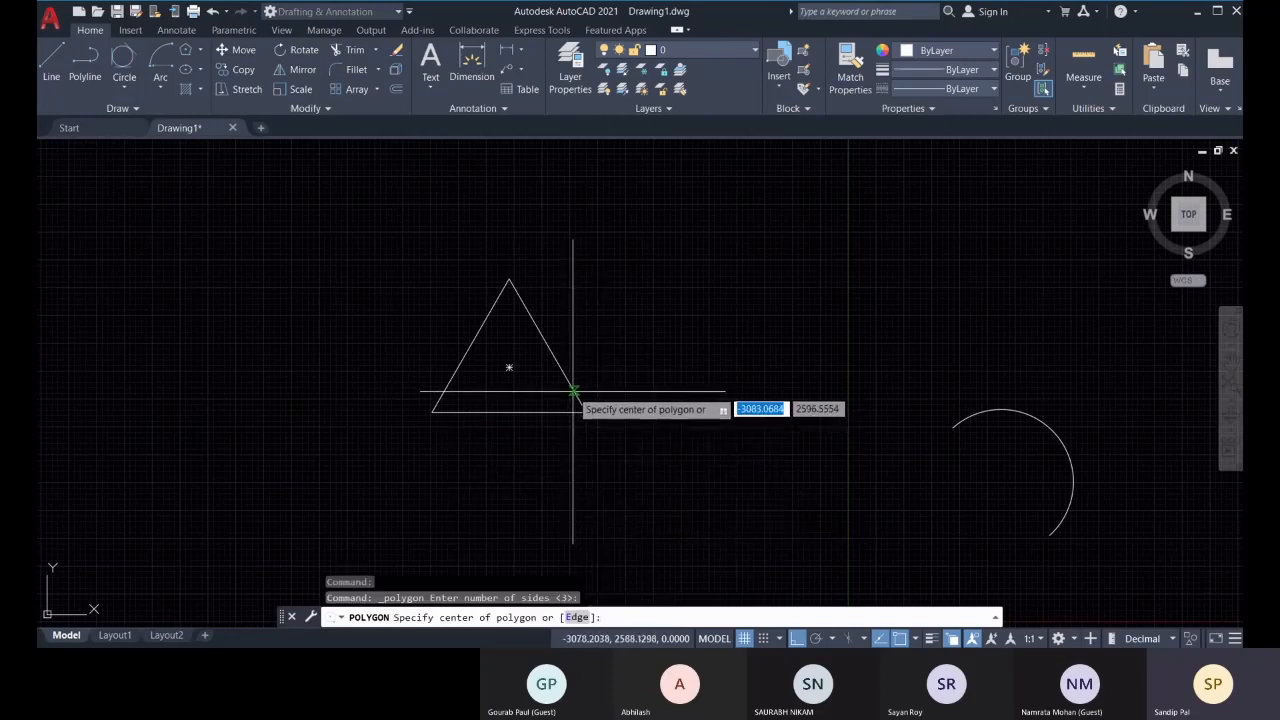
{"action": "left_click", "coordinate": [509, 367]}
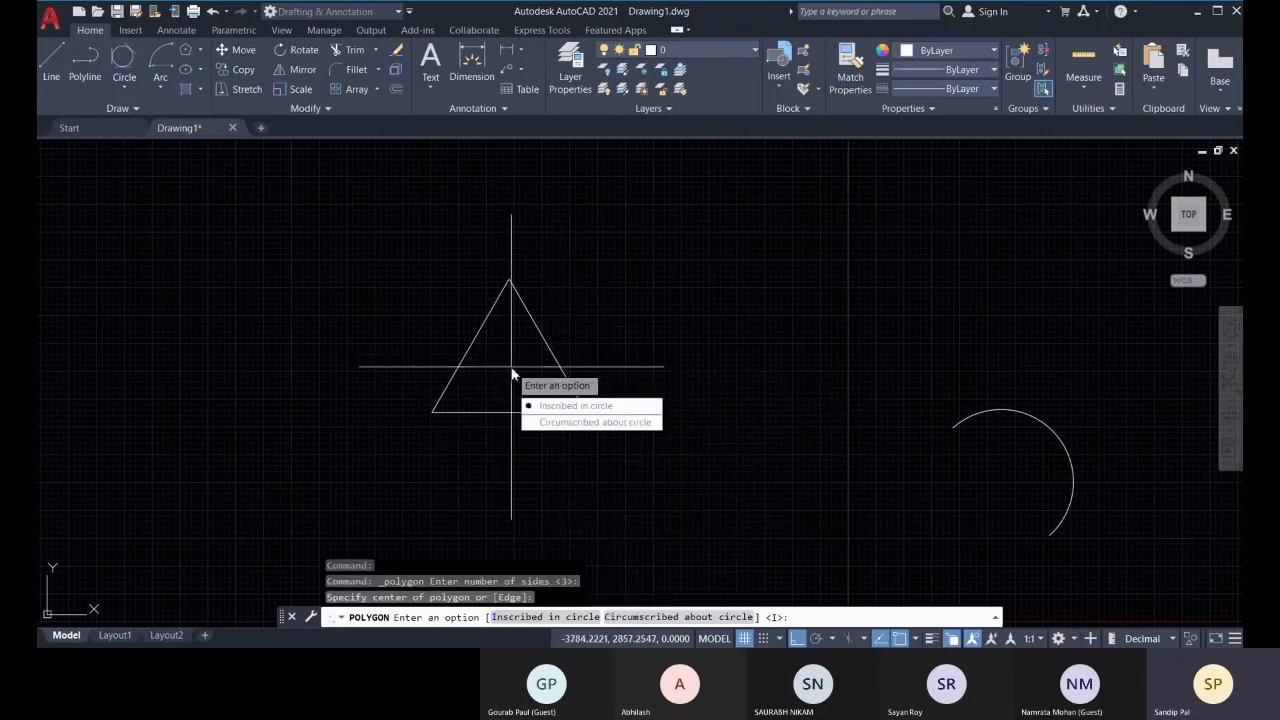
{"action": "left_click", "coordinate": [558, 430]}
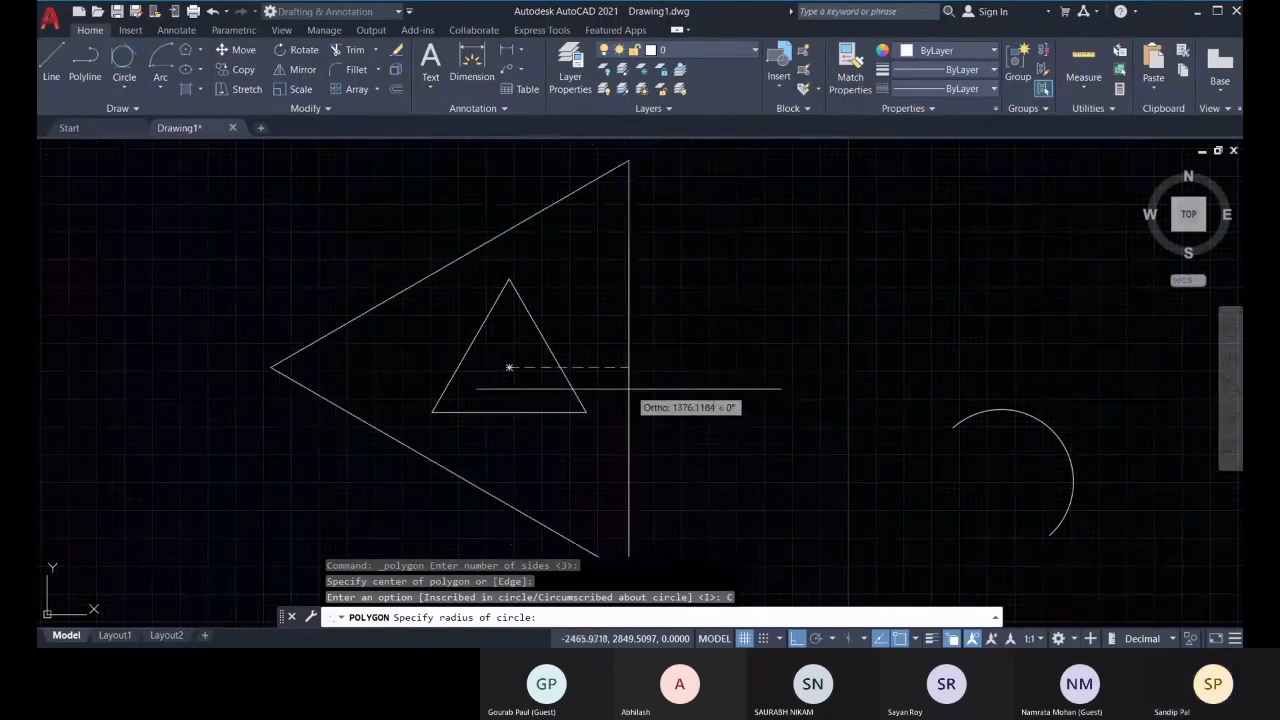
{"action": "type", "text": "1"}
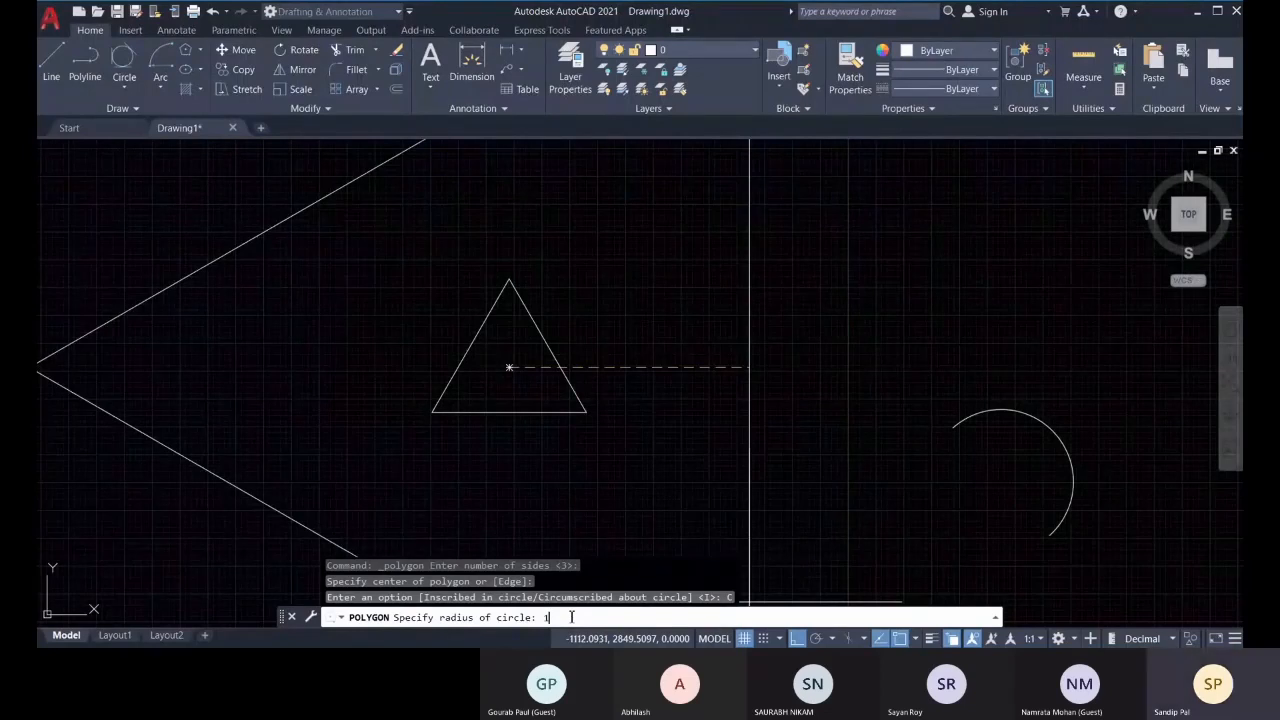
{"action": "type", "text": "000"}
{"action": "key", "text": "Return"}
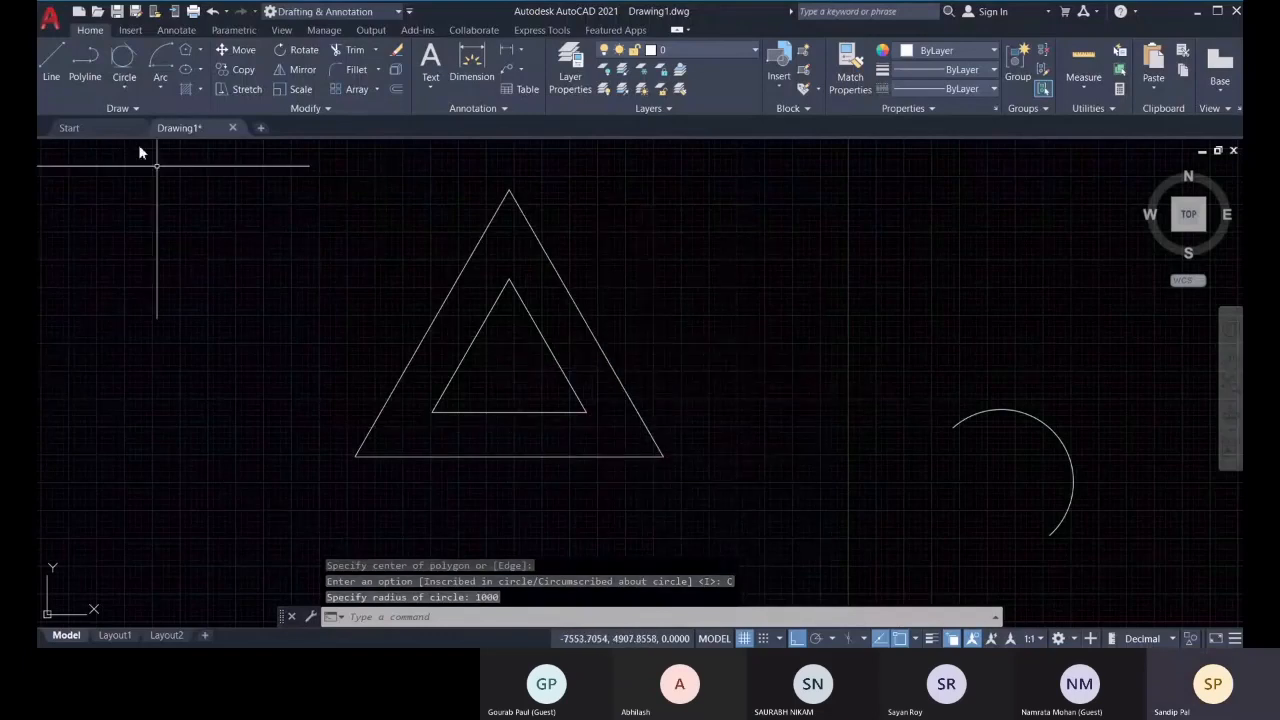
Draw a circle of radius 1000 centred on the shared centre of the two triangles
{"action": "left_click", "coordinate": [124, 87]}
{"action": "left_click", "coordinate": [140, 111]}
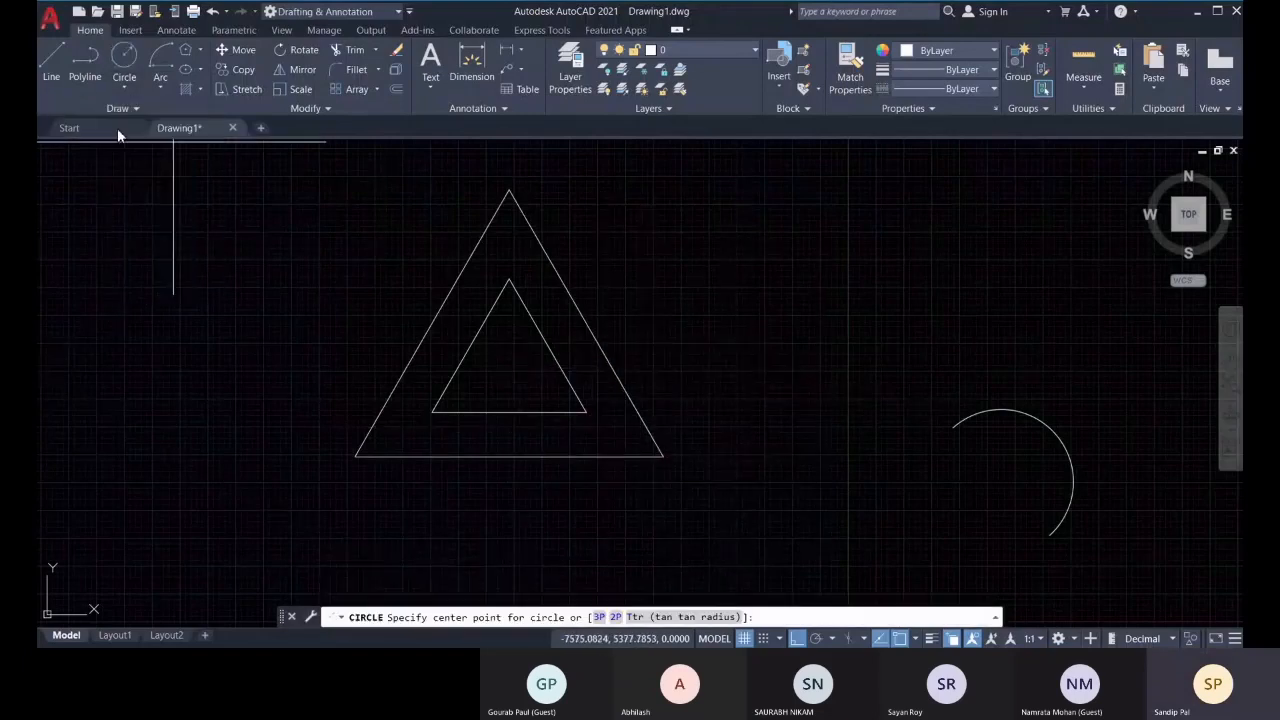
{"action": "left_click", "coordinate": [509, 368]}
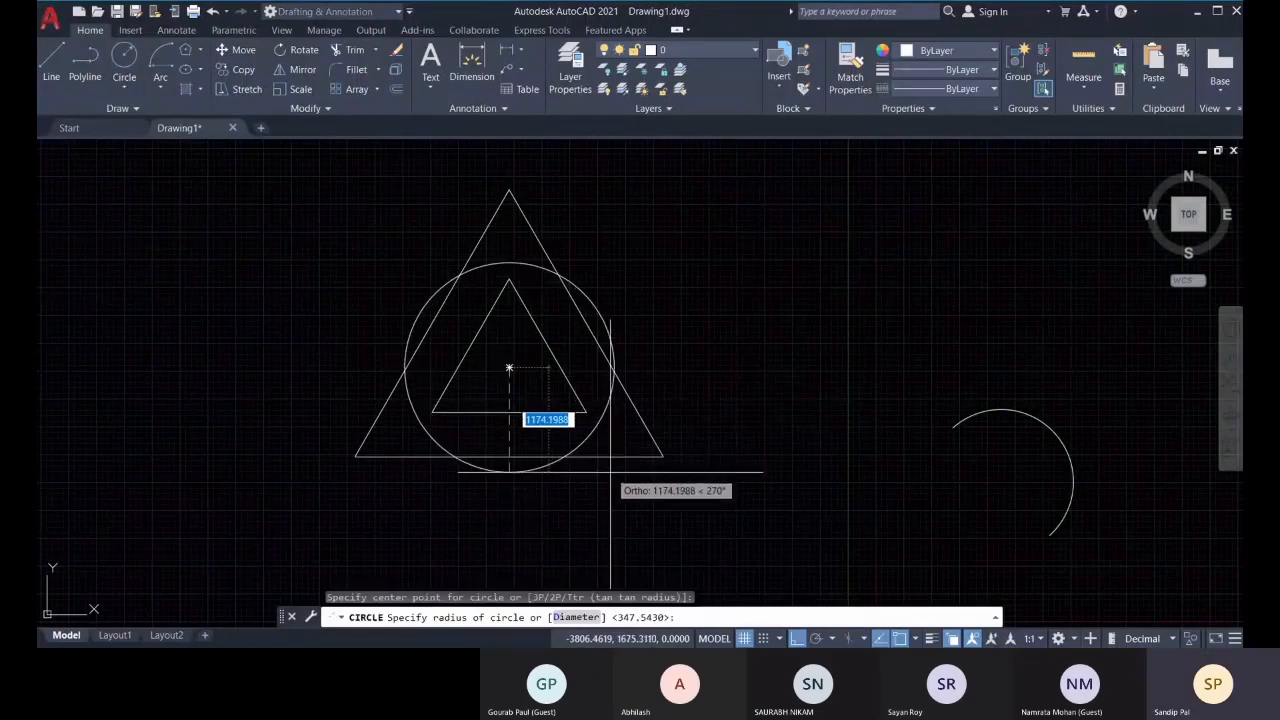
{"action": "type", "text": "10"}
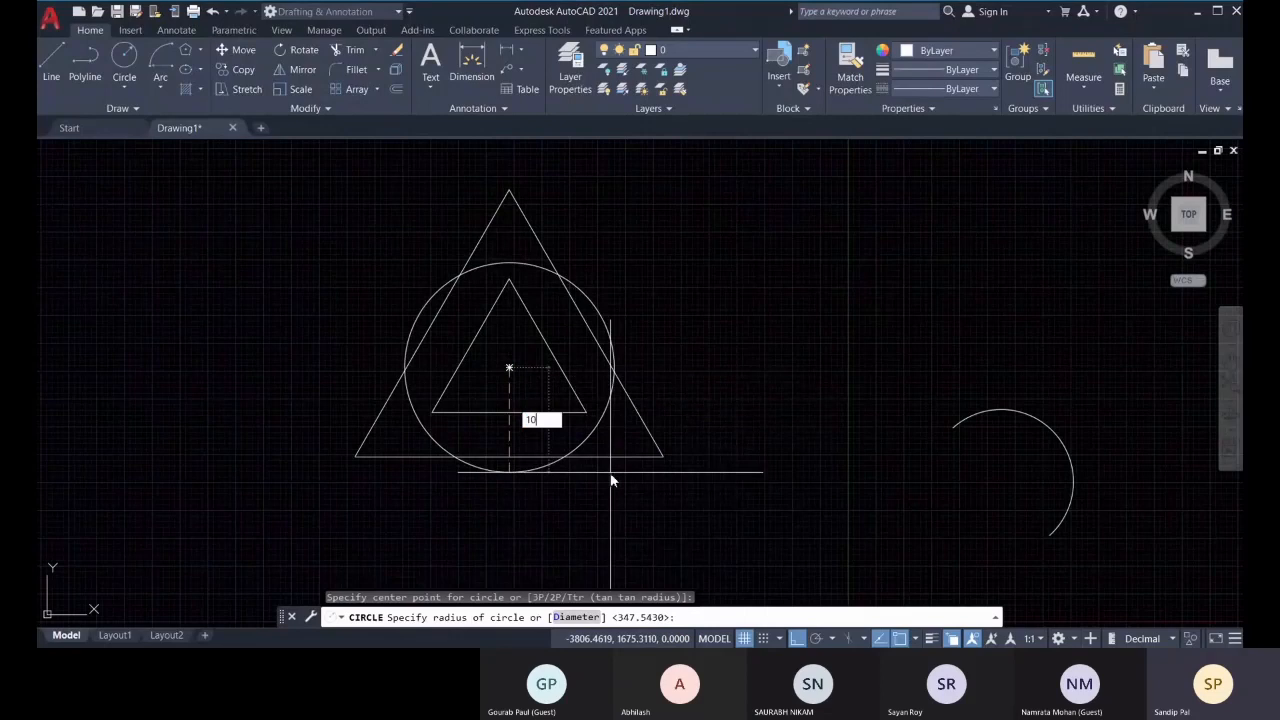
{"action": "type", "text": "00"}
{"action": "key", "text": "Return"}
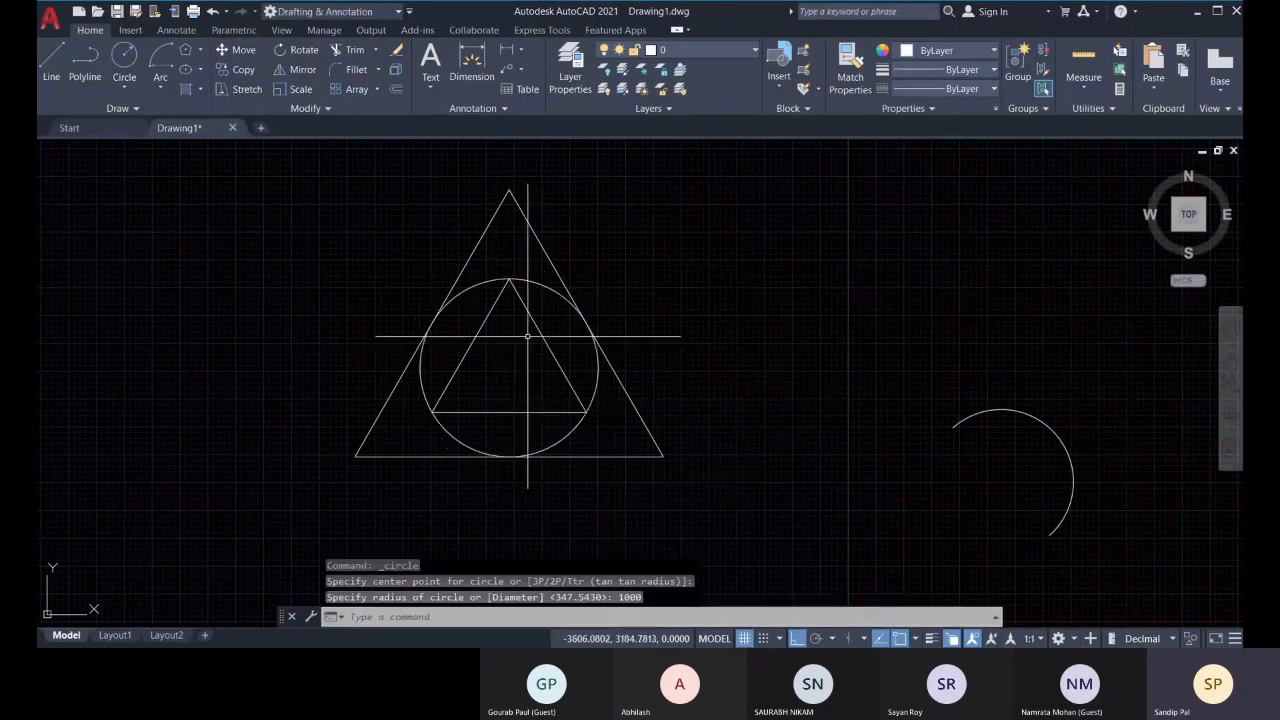
{"action": "left_click", "coordinate": [537, 328]}
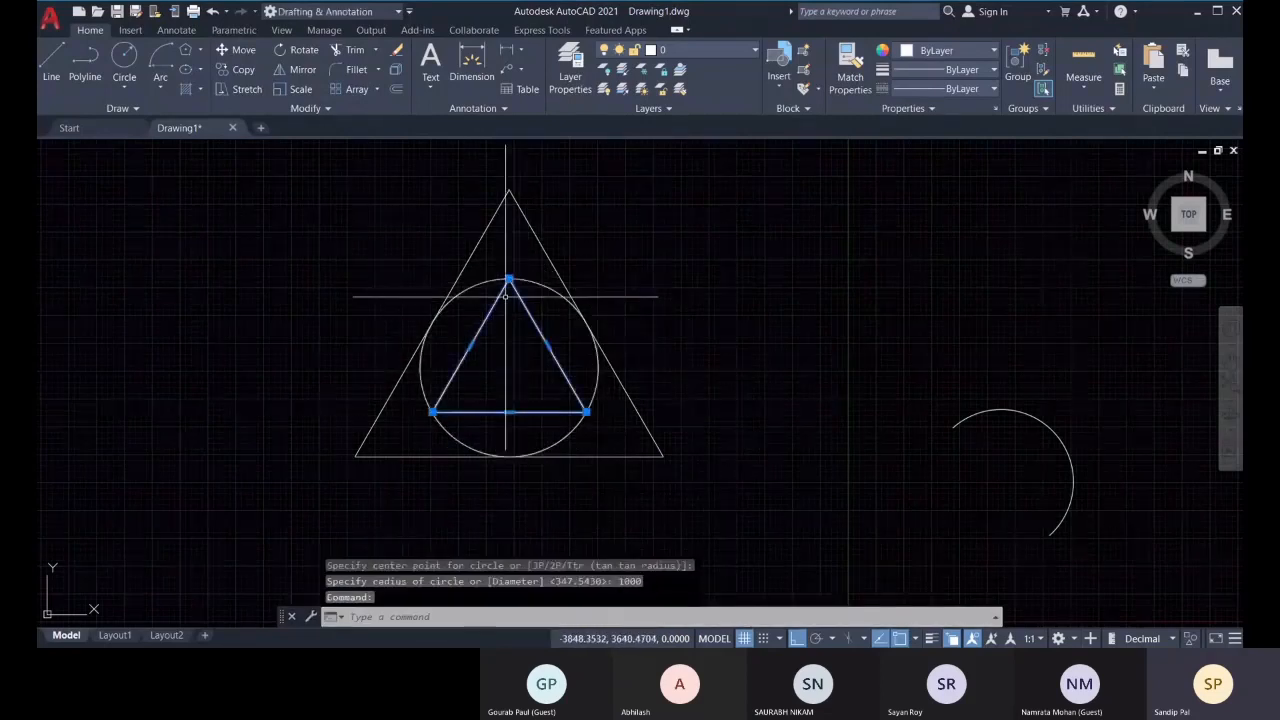
{"action": "left_click", "coordinate": [547, 257]}
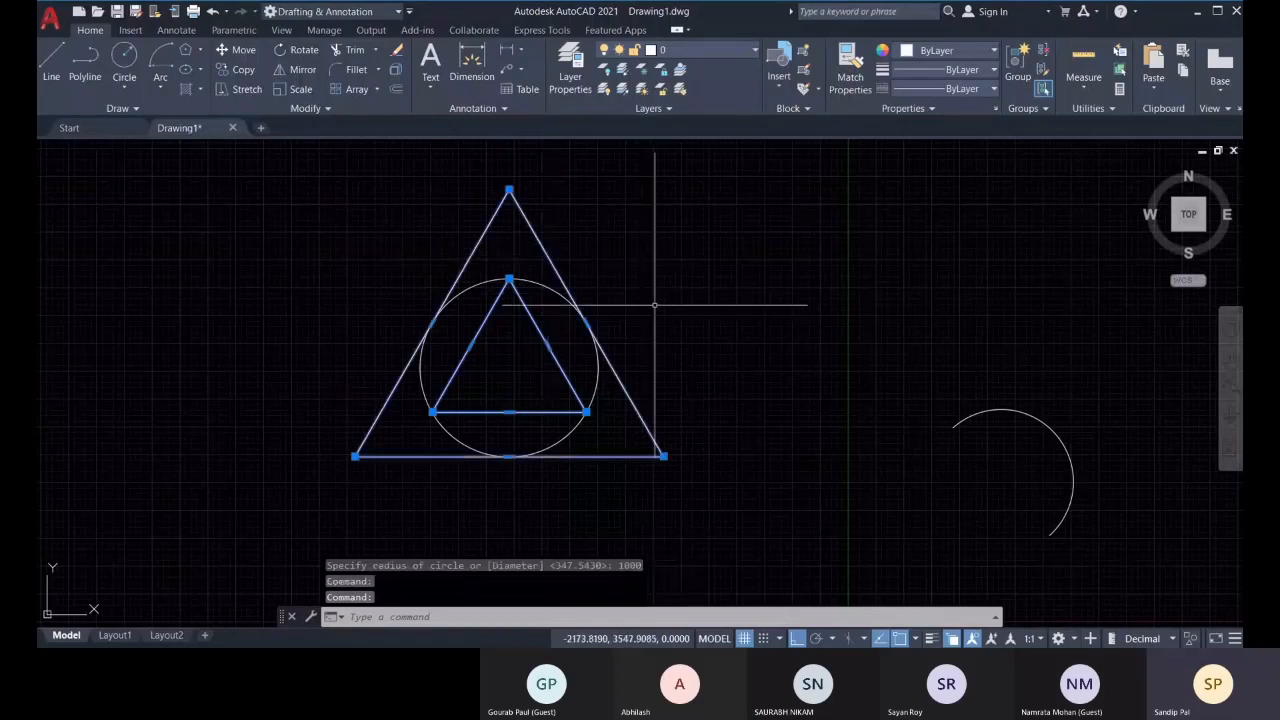
{"action": "key", "text": "Escape"}
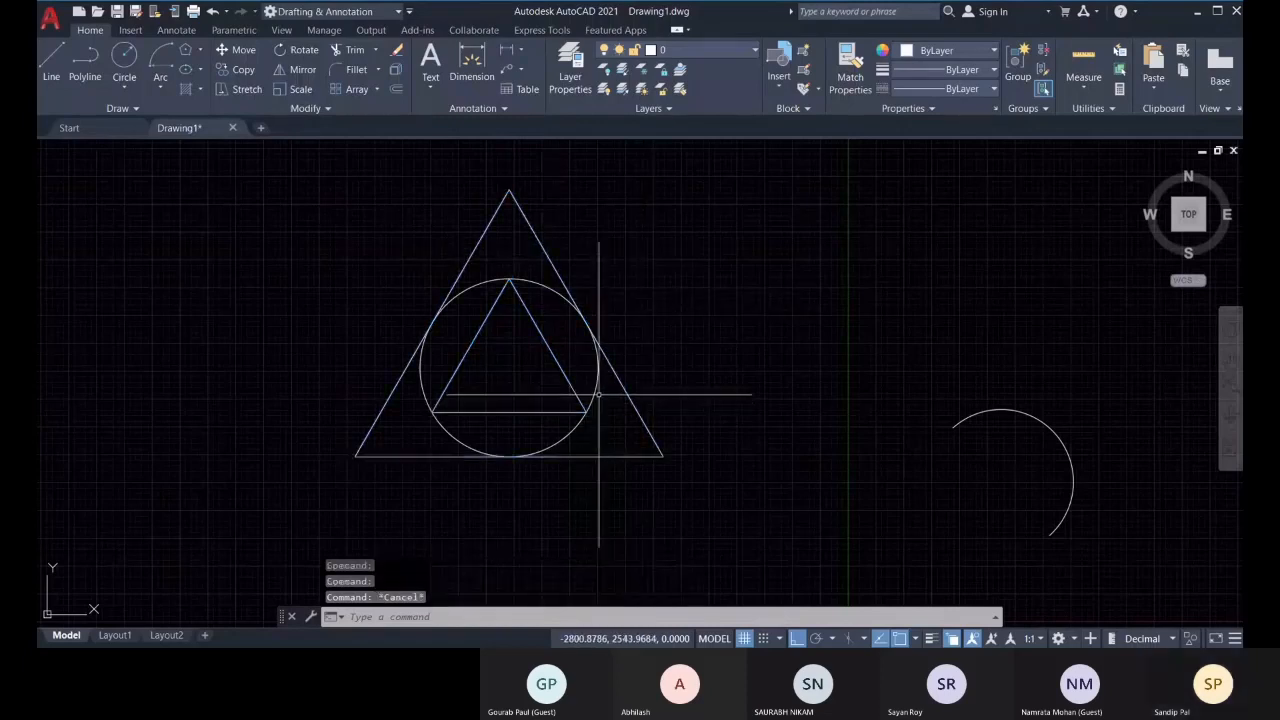
Delete the circle lying between the two concentric triangles
{"action": "left_click", "coordinate": [598, 395]}
{"action": "key", "text": "Delete"}
{"action": "scroll", "coordinate": [626, 374], "scroll_direction": "down", "scroll_amount": 3}
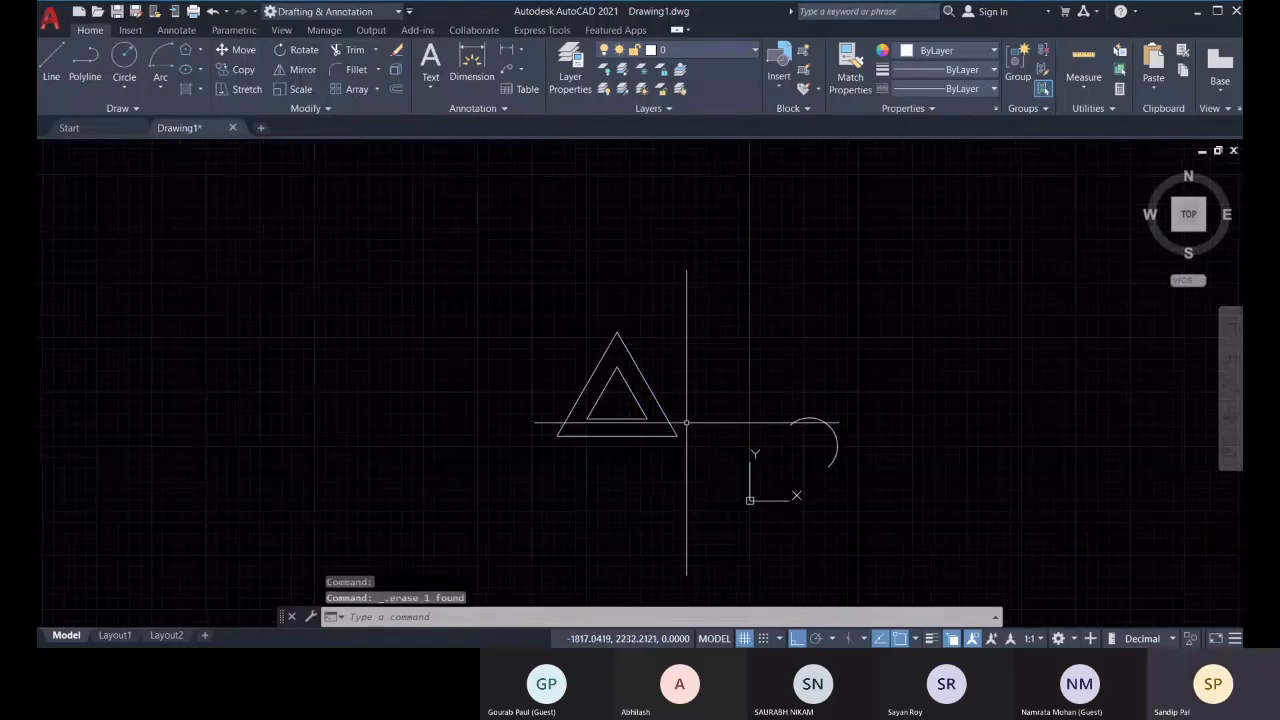
Draw an ellipse by its centre in the empty area beside the triangles, with a vertical half-axis of 550 and a horizontal one of 300
{"action": "middle_click_drag", "start_coordinate": [389, 314], "coordinate": [455, 329]}
{"action": "left_click", "coordinate": [199, 69]}
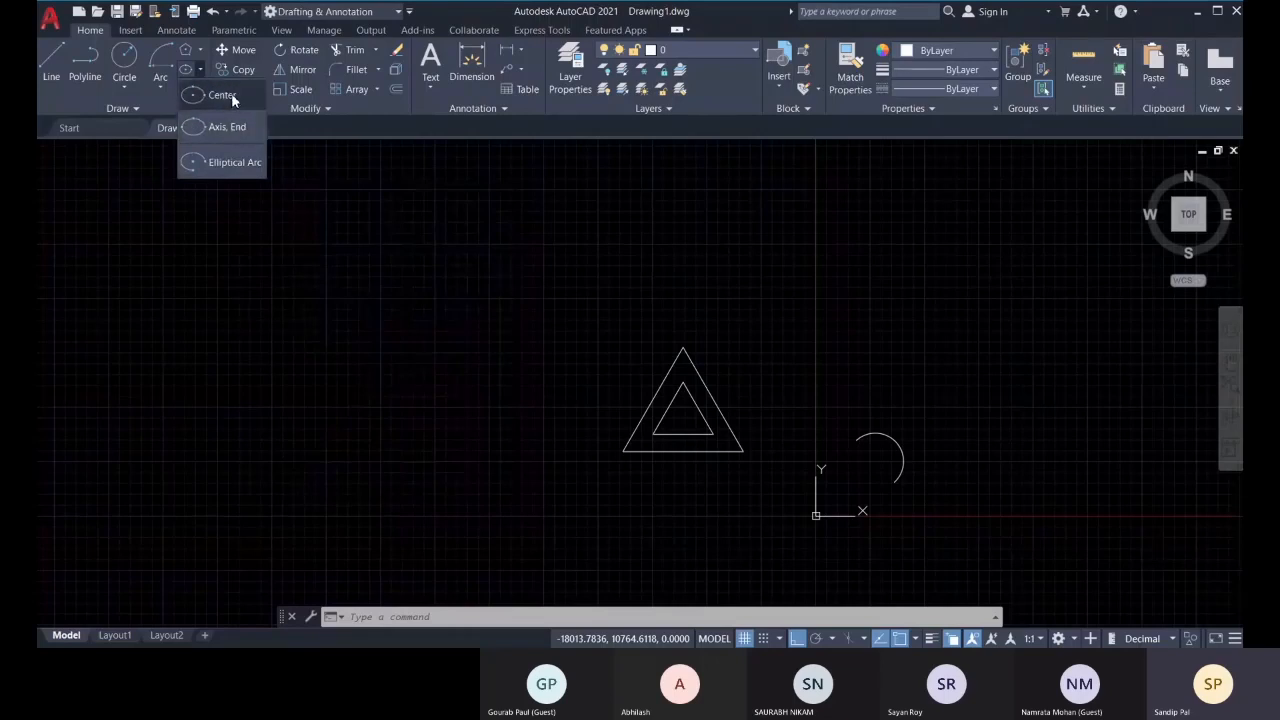
{"action": "left_click", "coordinate": [222, 95]}
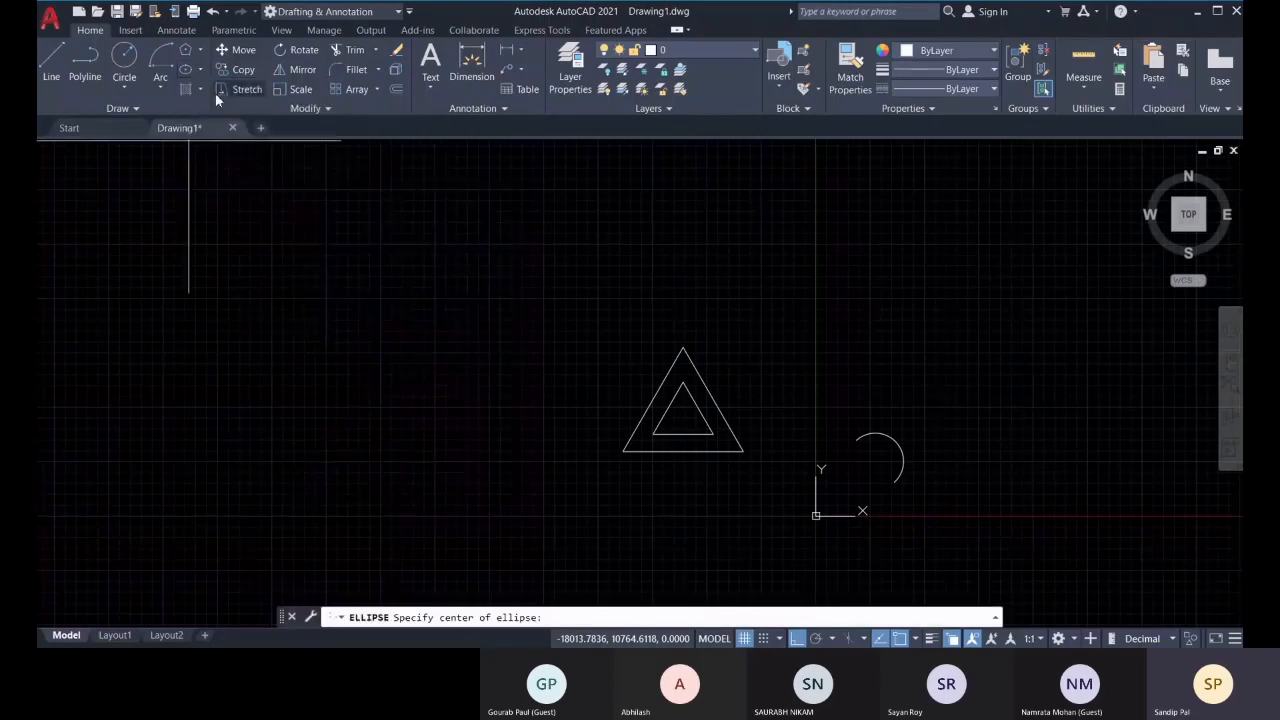
{"action": "middle_click_drag", "start_coordinate": [397, 506], "coordinate": [547, 508]}
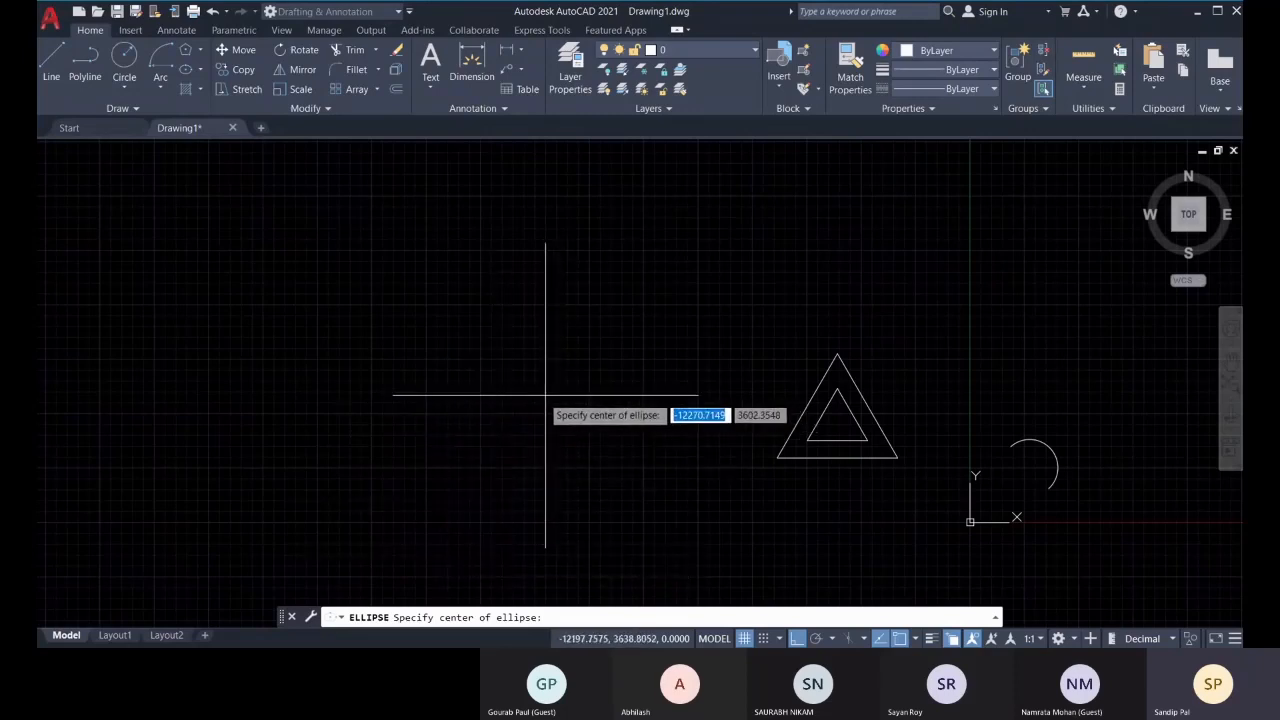
{"action": "middle_click_drag", "start_coordinate": [656, 431], "coordinate": [608, 437]}
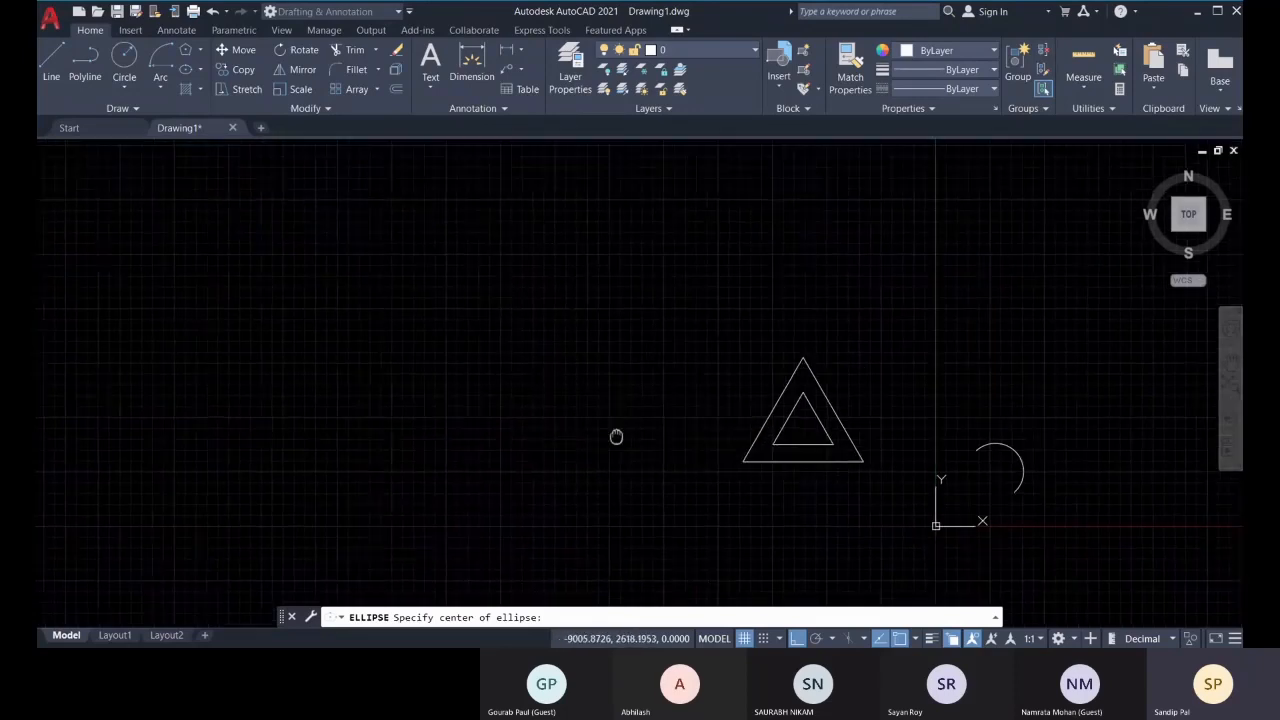
{"action": "left_click", "coordinate": [467, 420]}
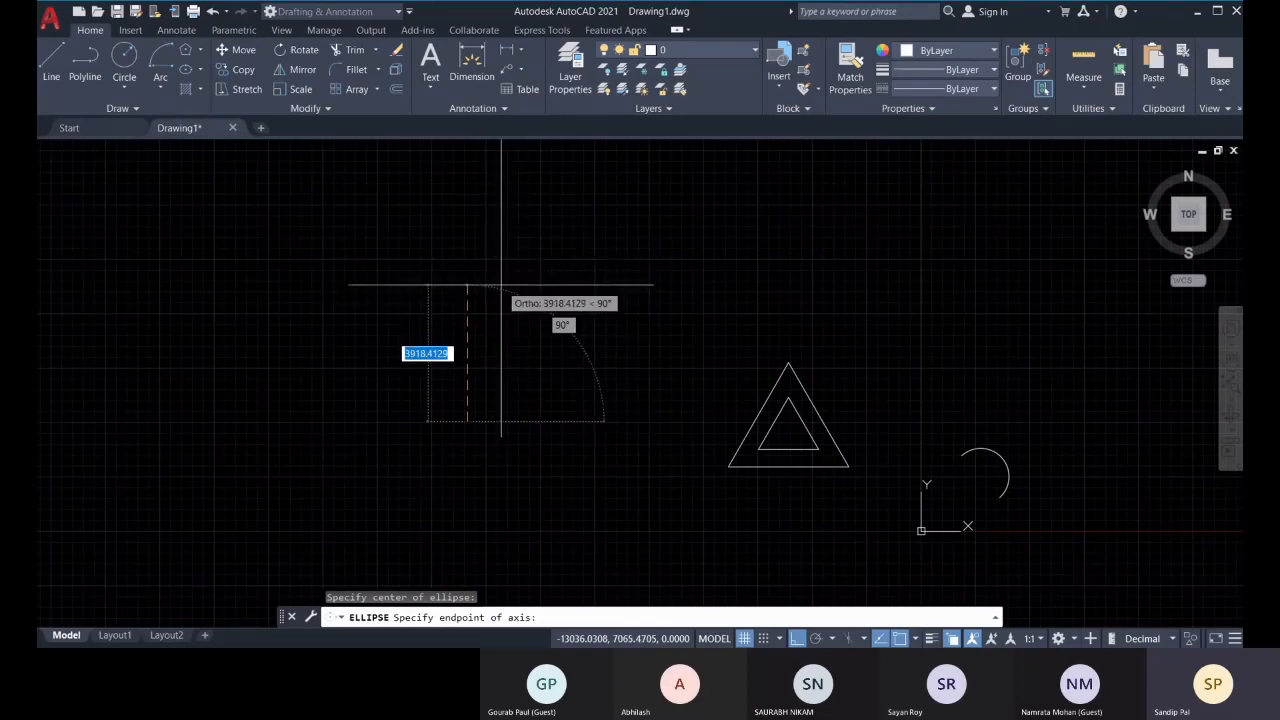
{"action": "type", "text": "5"}
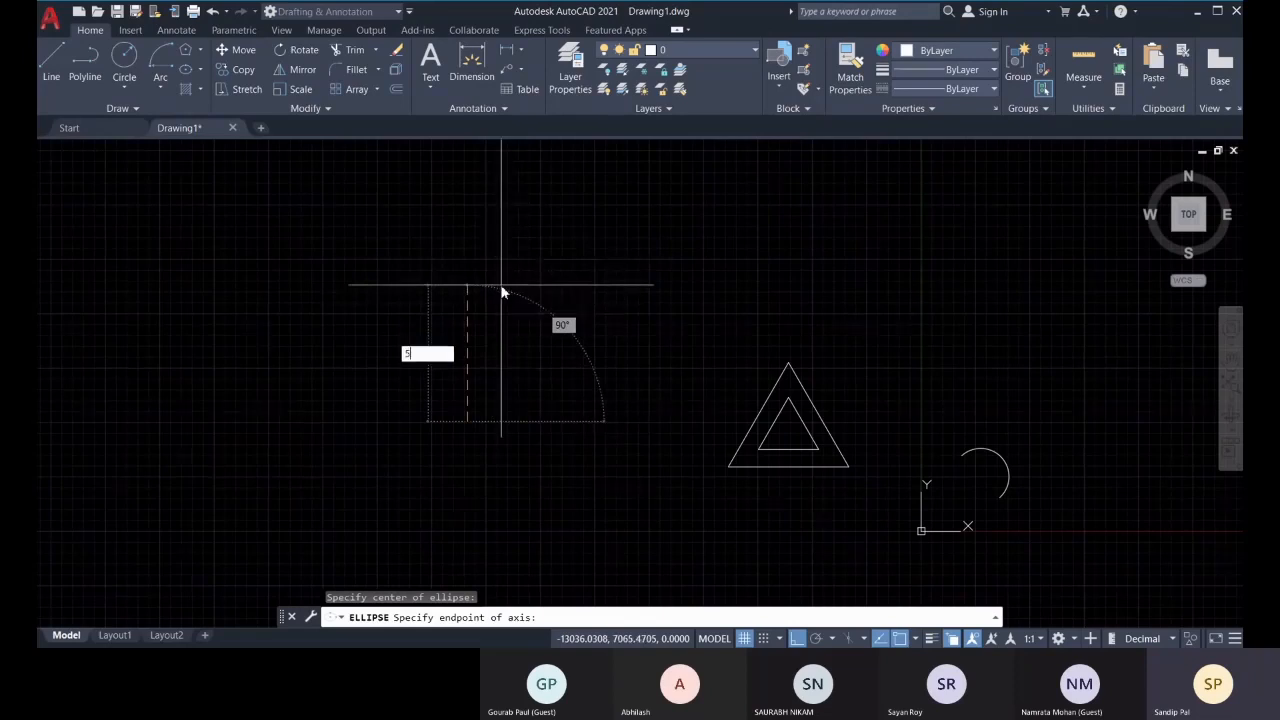
{"action": "type", "text": "50"}
{"action": "key", "text": "Return"}
{"action": "scroll", "coordinate": [475, 452], "scroll_direction": "up", "scroll_amount": 3}
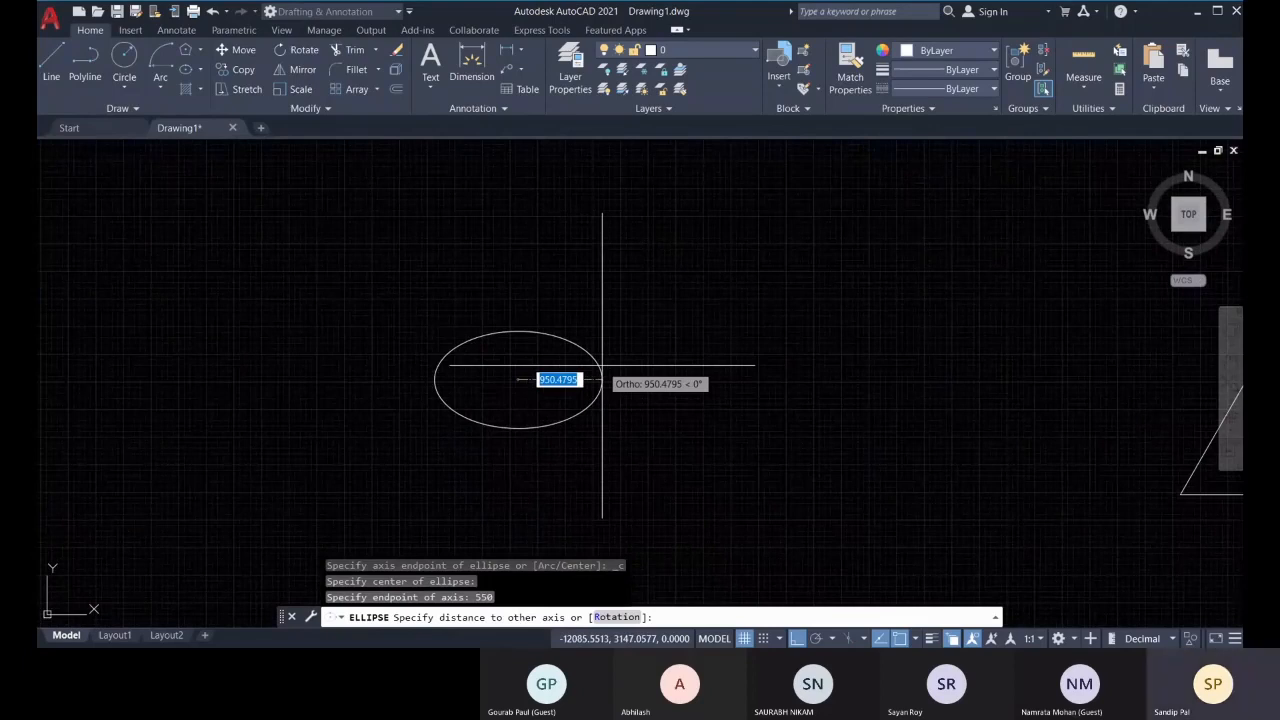
{"action": "type", "text": "300"}
{"action": "key", "text": "Return"}
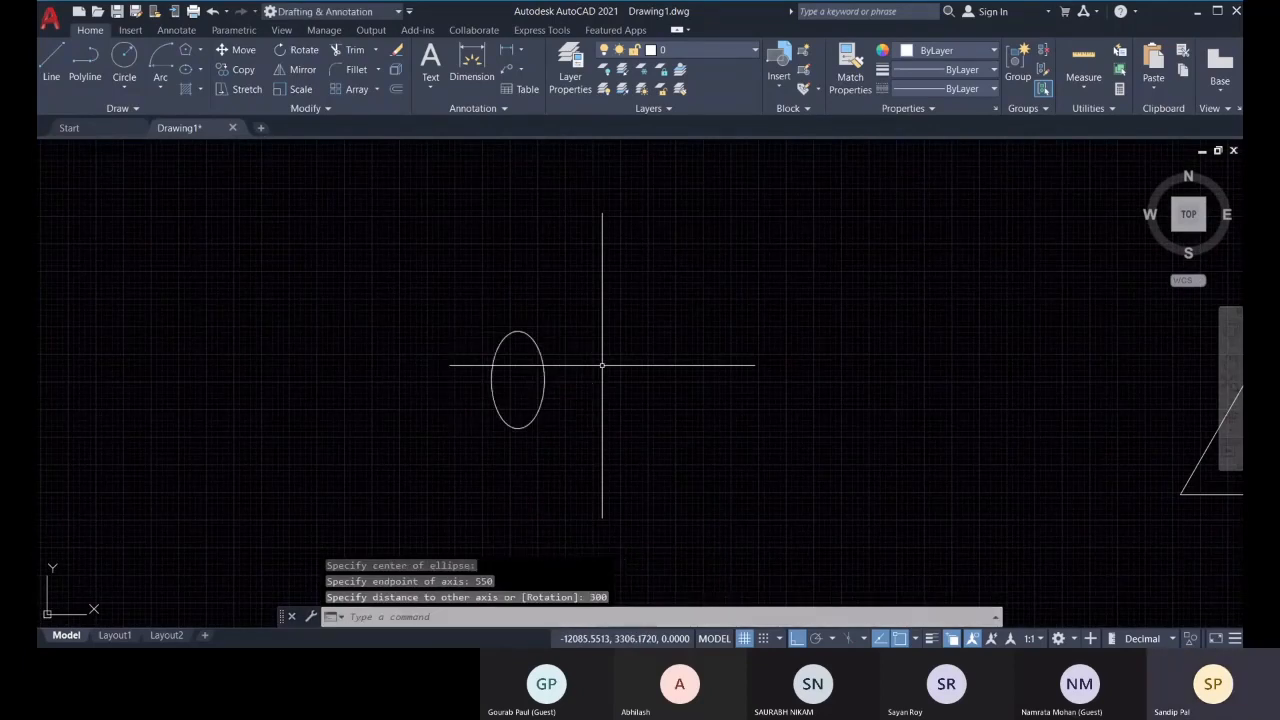
{"action": "scroll", "coordinate": [507, 377], "scroll_direction": "up", "scroll_amount": 5}
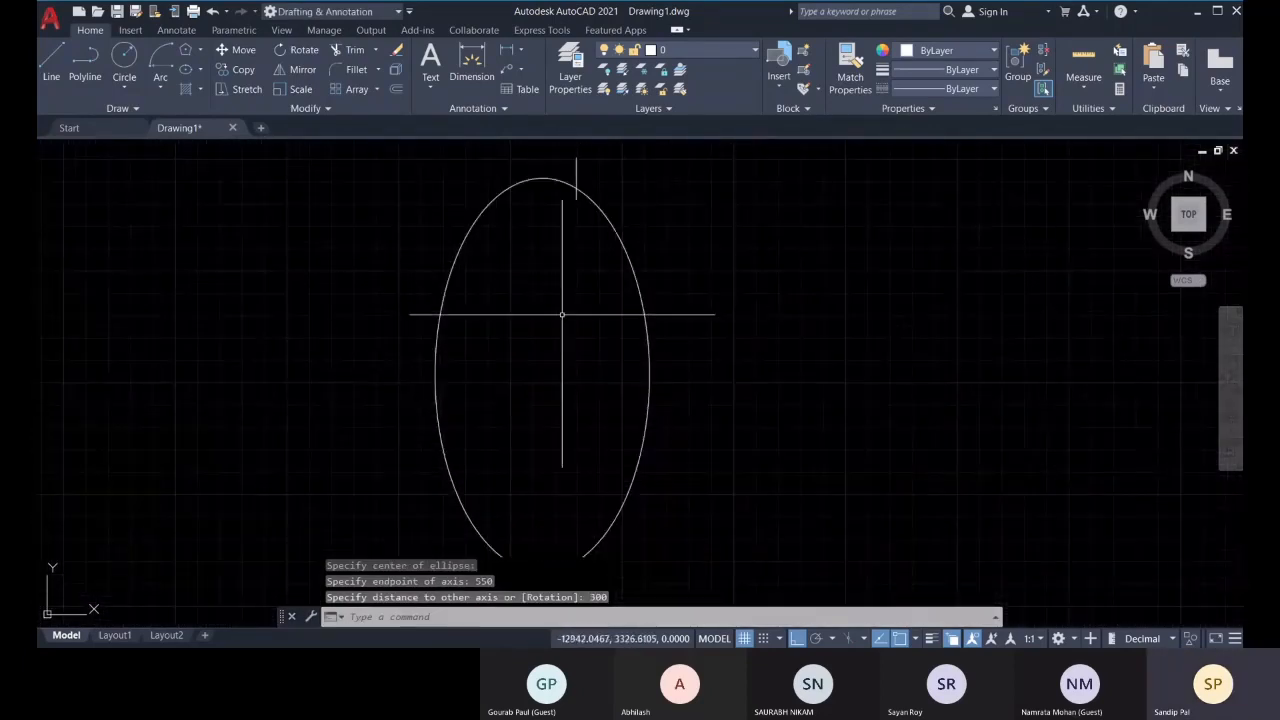
{"action": "left_click", "coordinate": [159, 87]}
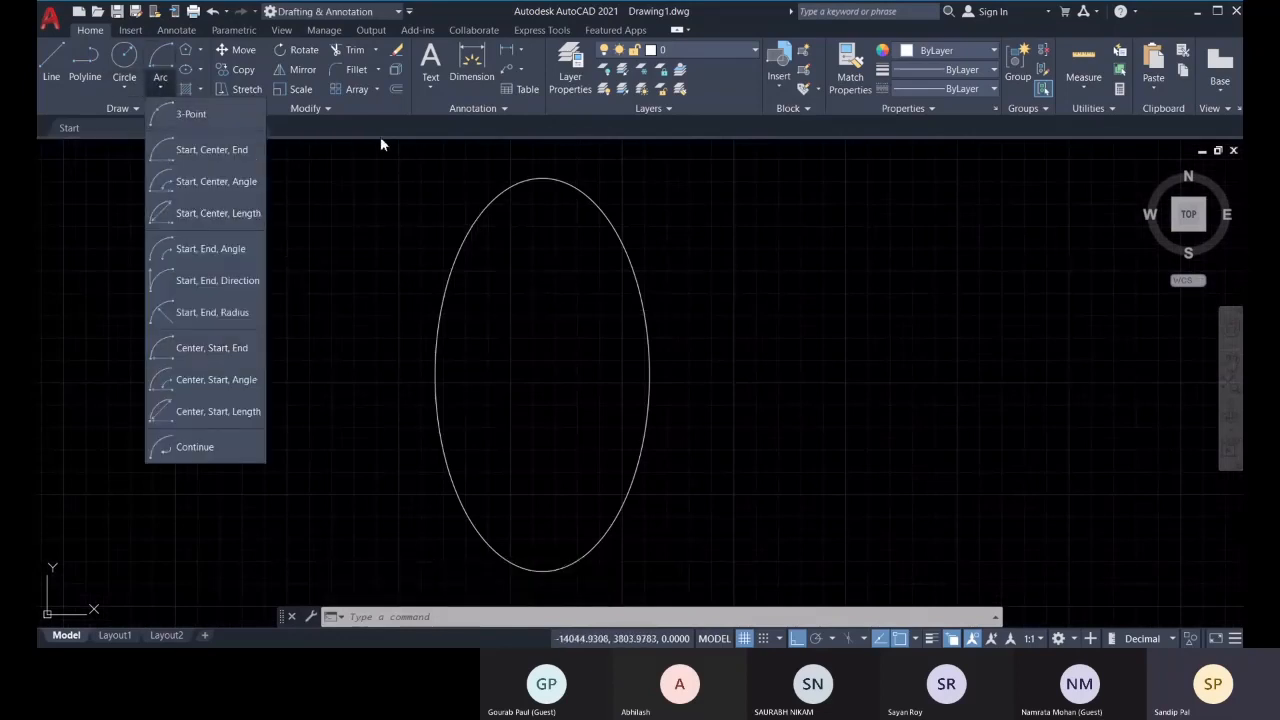
{"action": "left_click", "coordinate": [201, 70]}
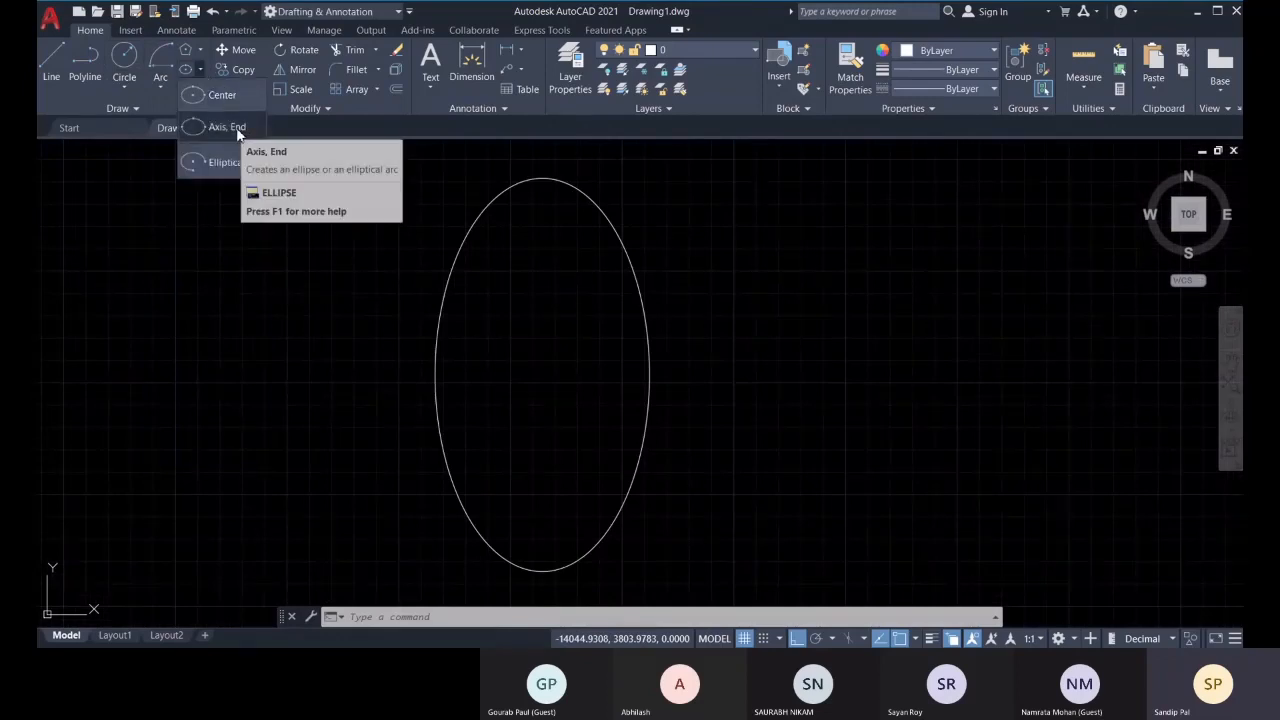
{"action": "left_click", "coordinate": [399, 88]}
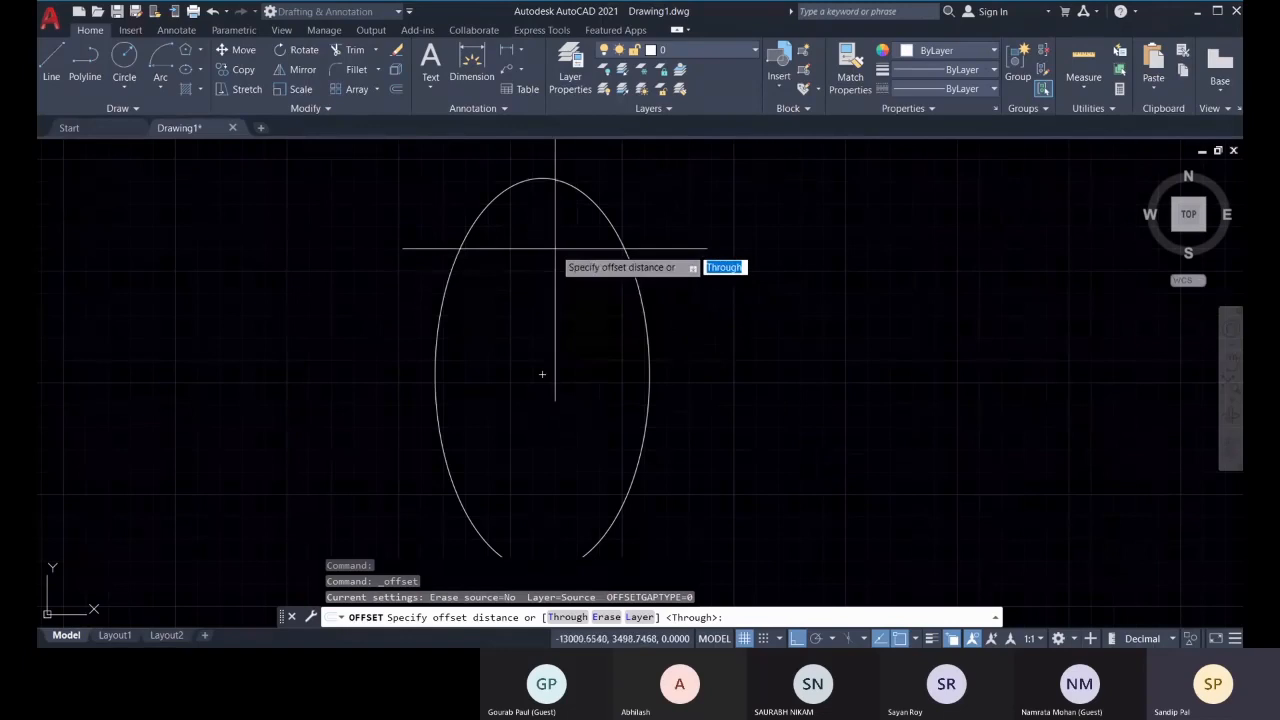
{"action": "key", "text": "Escape"}
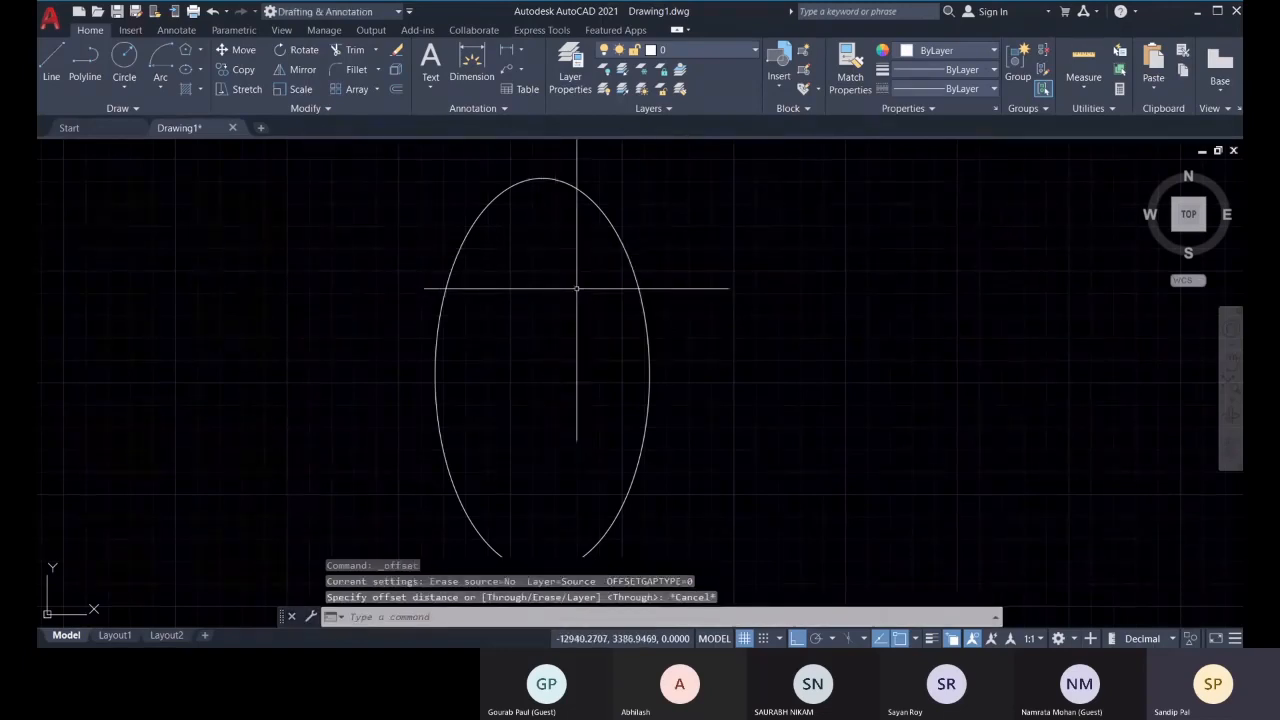
{"action": "scroll", "coordinate": [506, 292], "scroll_direction": "down", "scroll_amount": 3}
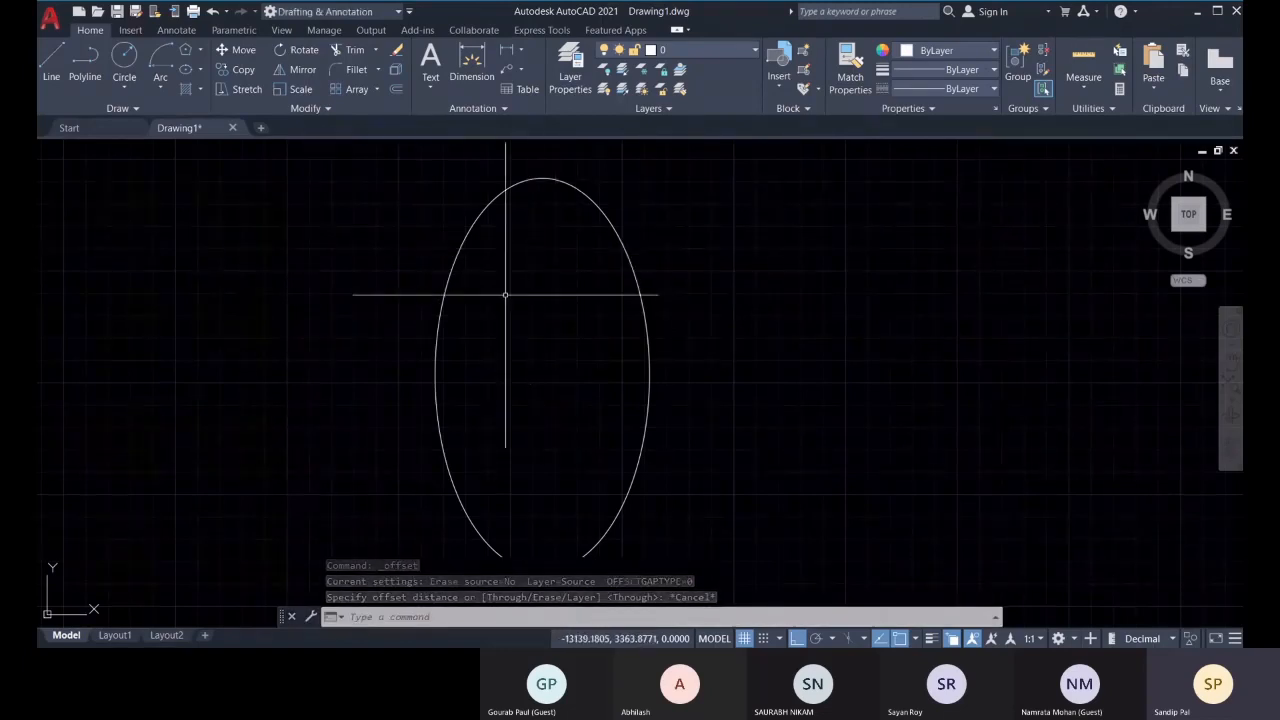
{"action": "middle_click_drag", "start_coordinate": [510, 284], "coordinate": [502, 298]}
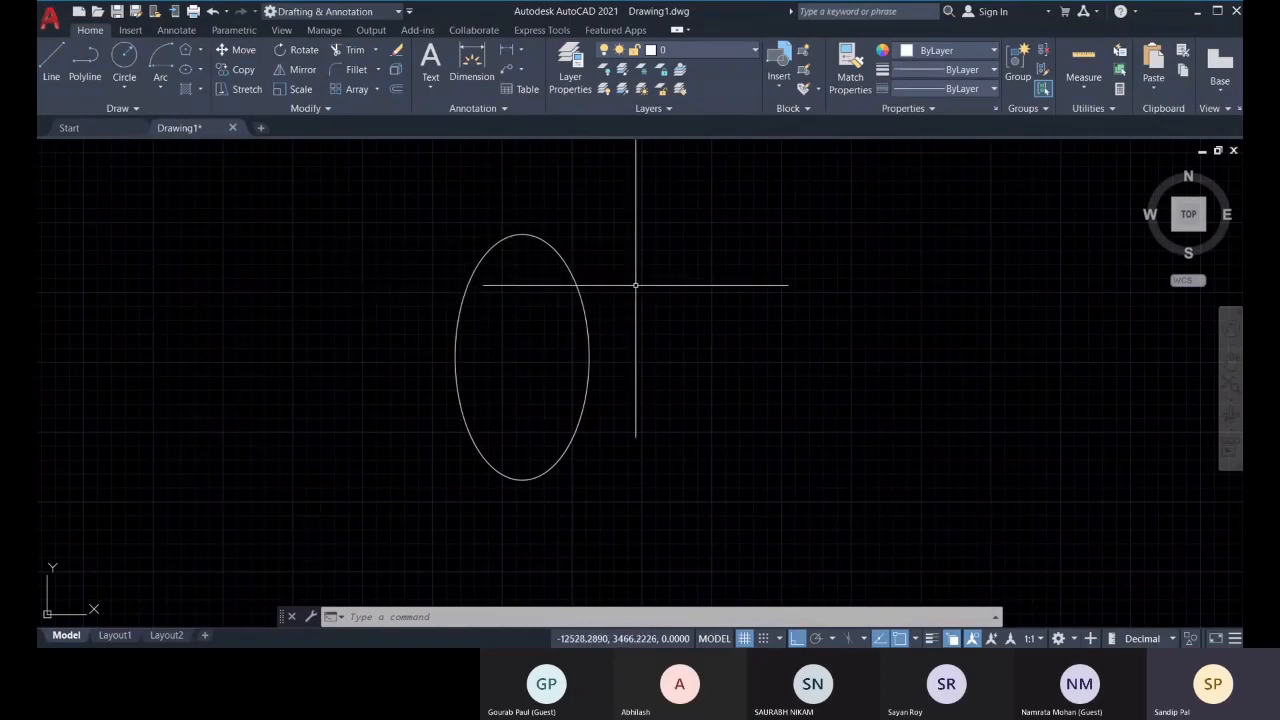
{"action": "scroll", "coordinate": [636, 285], "scroll_direction": "down", "scroll_amount": 6}
{"action": "middle_click_drag", "start_coordinate": [1200, 372], "coordinate": [724, 381]}
{"action": "scroll", "coordinate": [854, 425], "scroll_direction": "up", "scroll_amount": 2}
{"action": "scroll", "coordinate": [886, 427], "scroll_direction": "down", "scroll_amount": 4}
{"action": "middle_click_drag", "start_coordinate": [912, 436], "coordinate": [754, 432]}
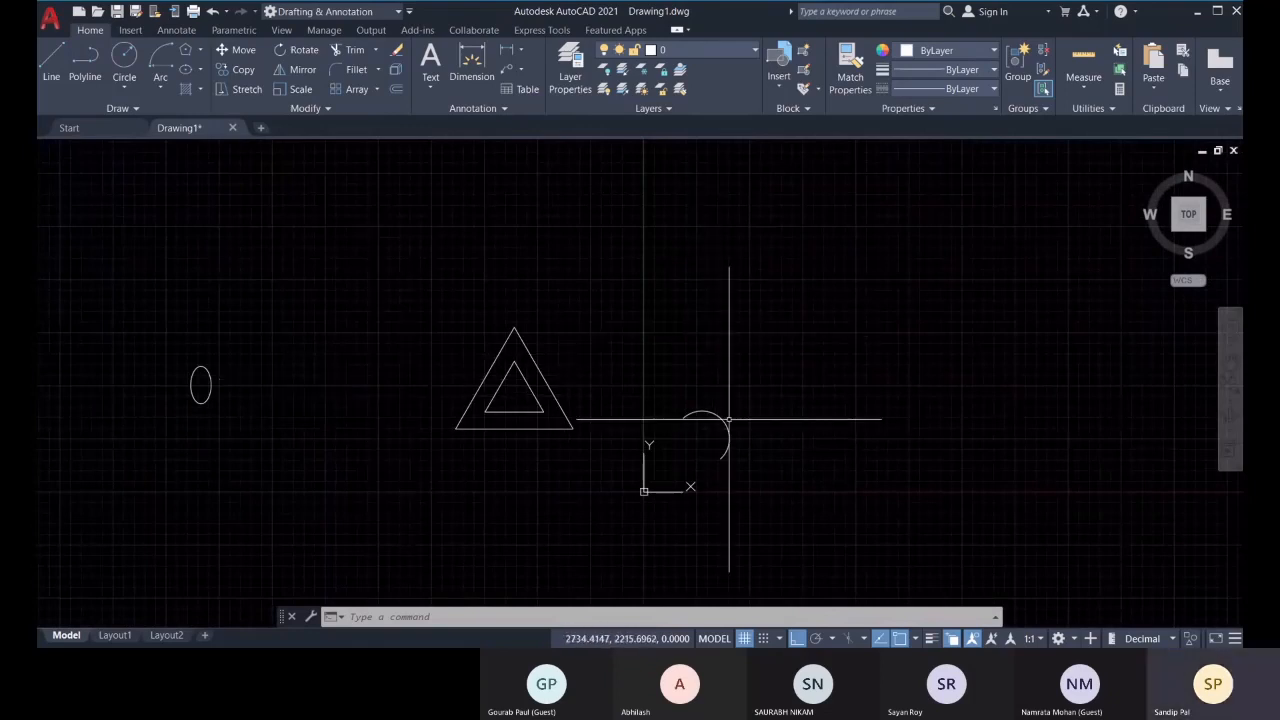
{"action": "middle_click_drag", "start_coordinate": [355, 326], "coordinate": [566, 325]}
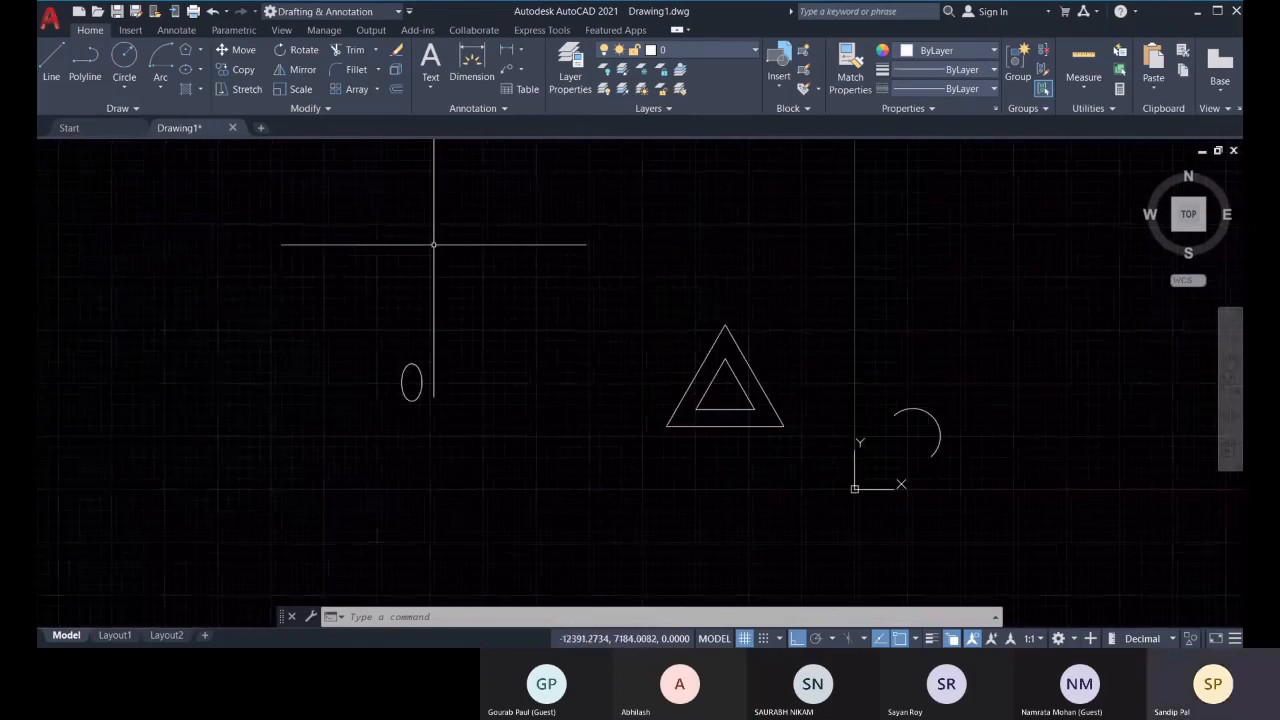
{"action": "left_click", "coordinate": [51, 65]}
{"action": "left_click", "coordinate": [234, 325]}
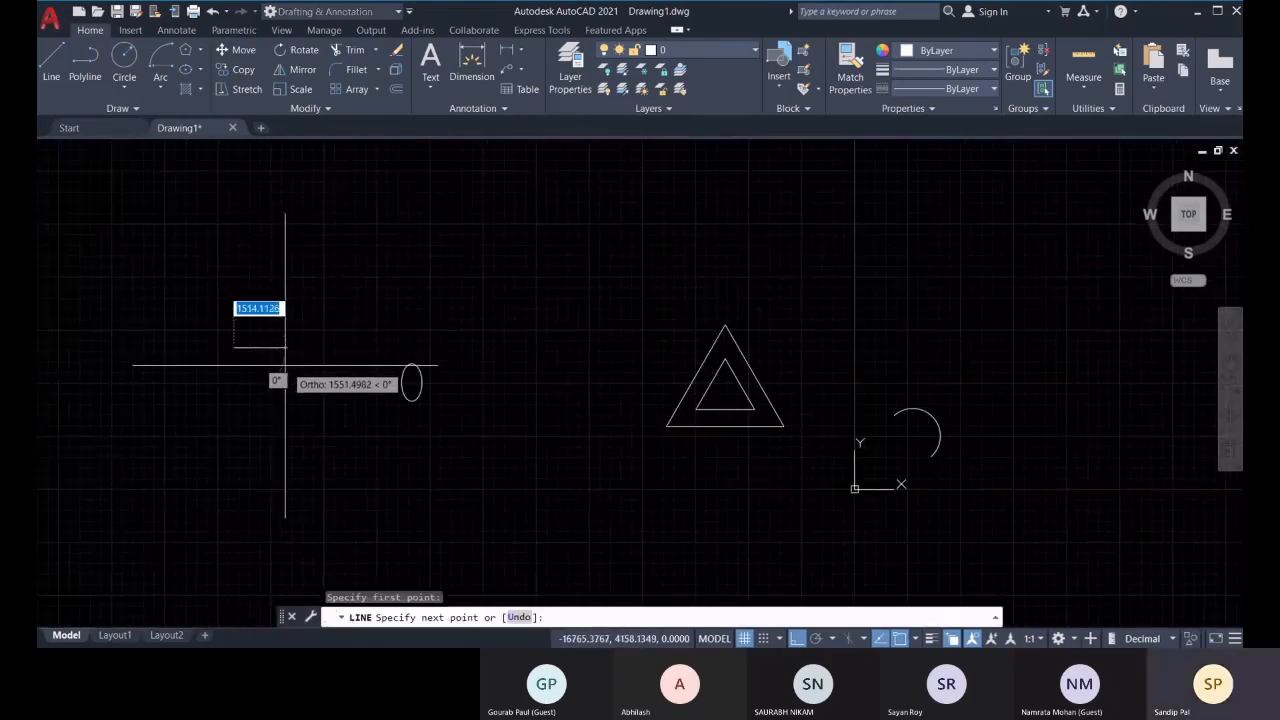
{"action": "key", "text": "Escape"}
Draw a vertical line through the ellipse from its top quadrant point to its bottom quadrant point
{"action": "scroll", "coordinate": [418, 406], "scroll_direction": "up", "scroll_amount": 6}
{"action": "key", "text": "Return"}
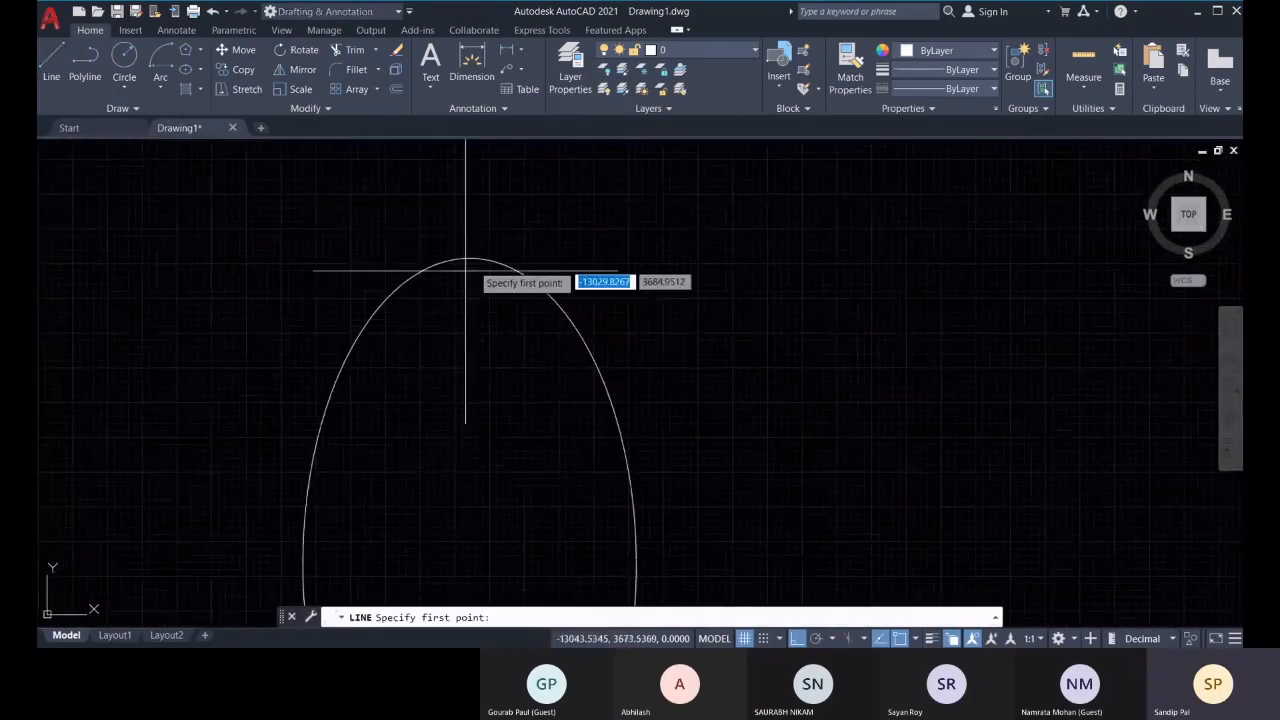
{"action": "left_click", "coordinate": [470, 259]}
{"action": "scroll", "coordinate": [473, 430], "scroll_direction": "down", "scroll_amount": 2}
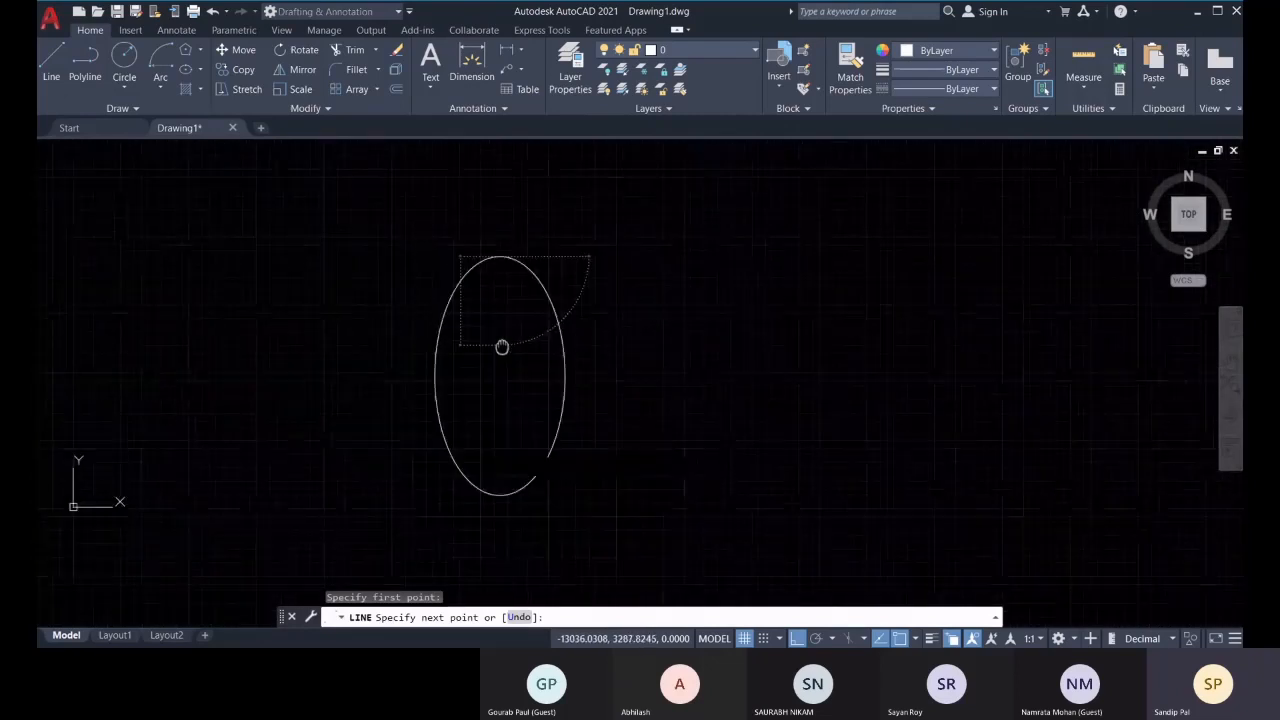
{"action": "left_click", "coordinate": [500, 497]}
{"action": "key", "text": "Return"}
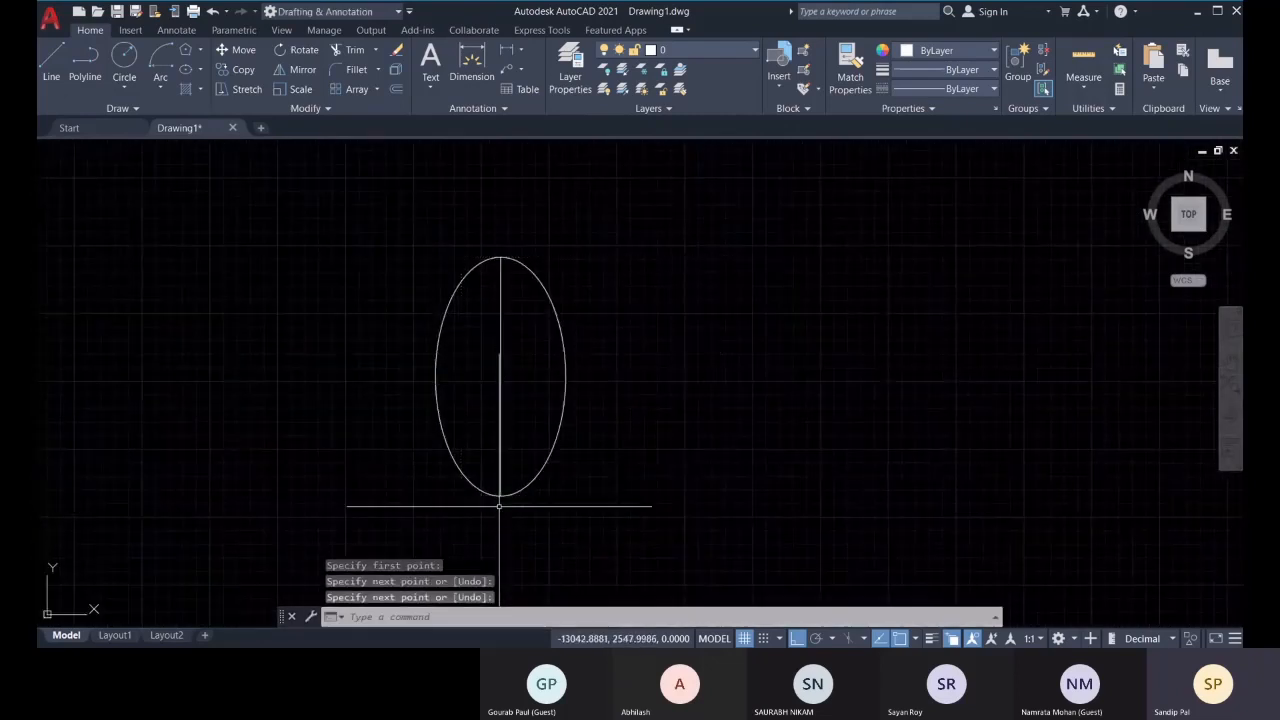
Offset the ellipse's vertical centre line by 50 to its right side
{"action": "scroll", "coordinate": [507, 340], "scroll_direction": "up", "scroll_amount": 3}
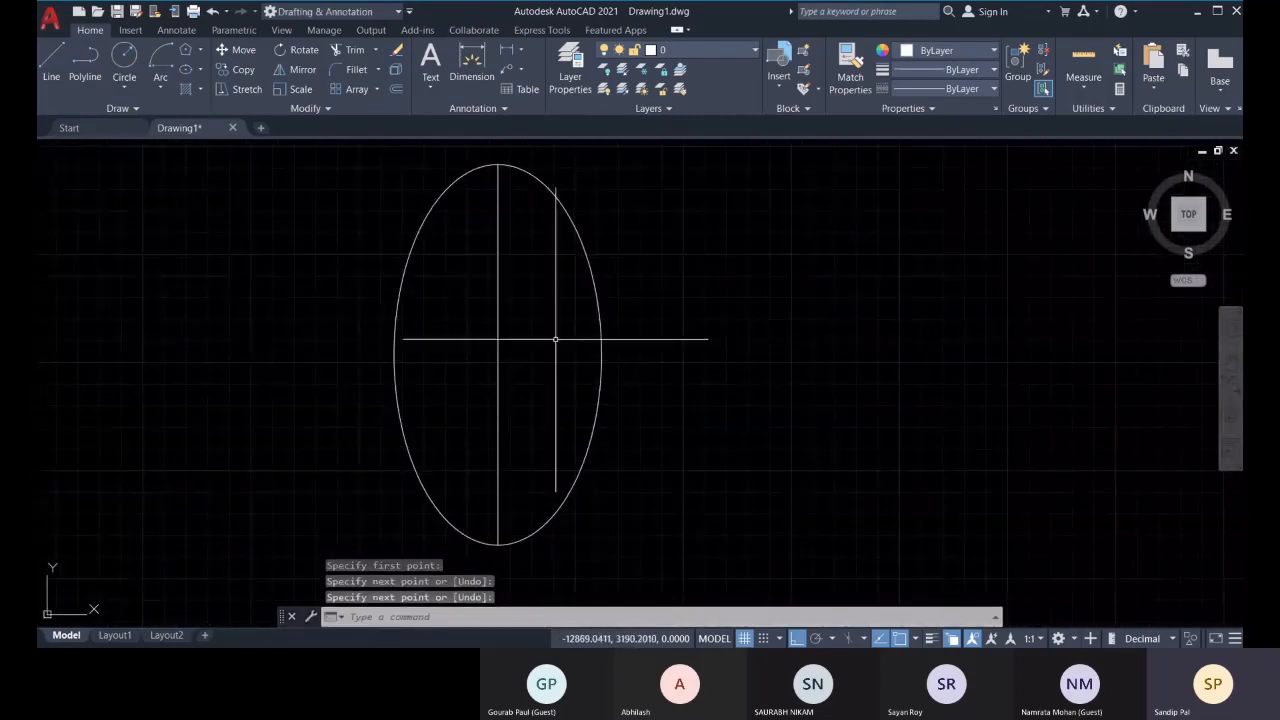
{"action": "left_click", "coordinate": [397, 89]}
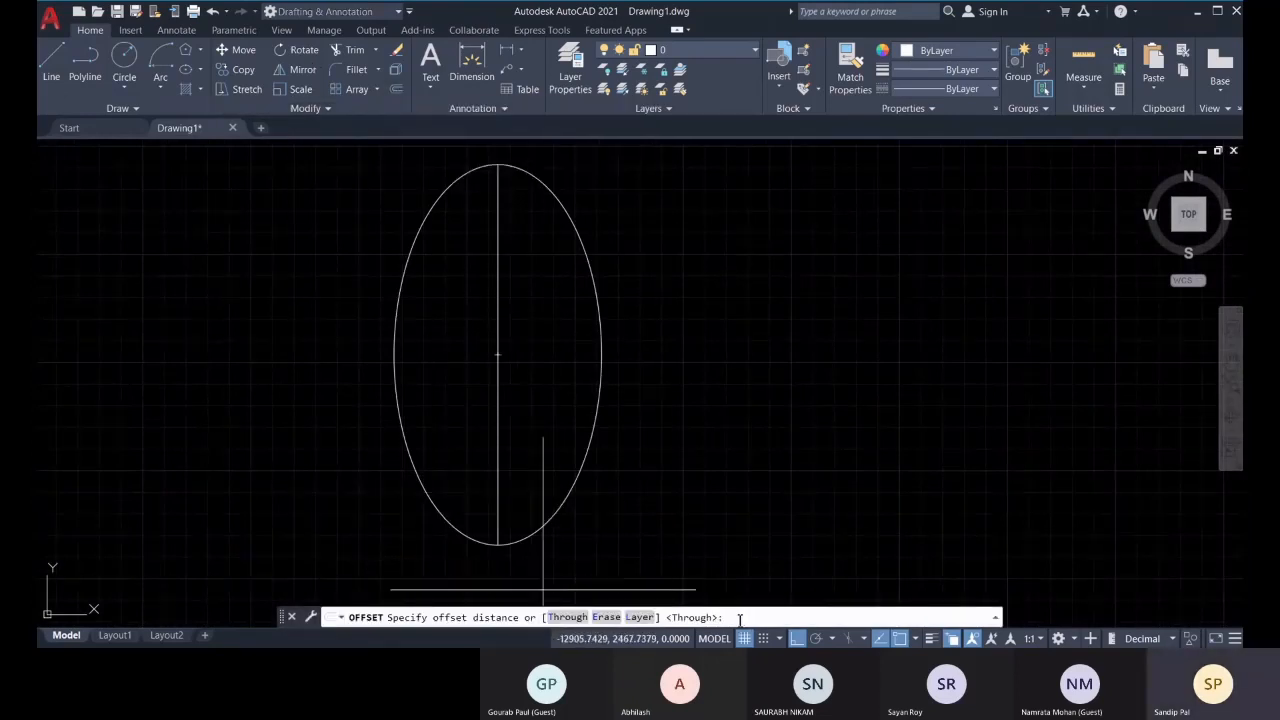
{"action": "type", "text": "50"}
{"action": "key", "text": "Return"}
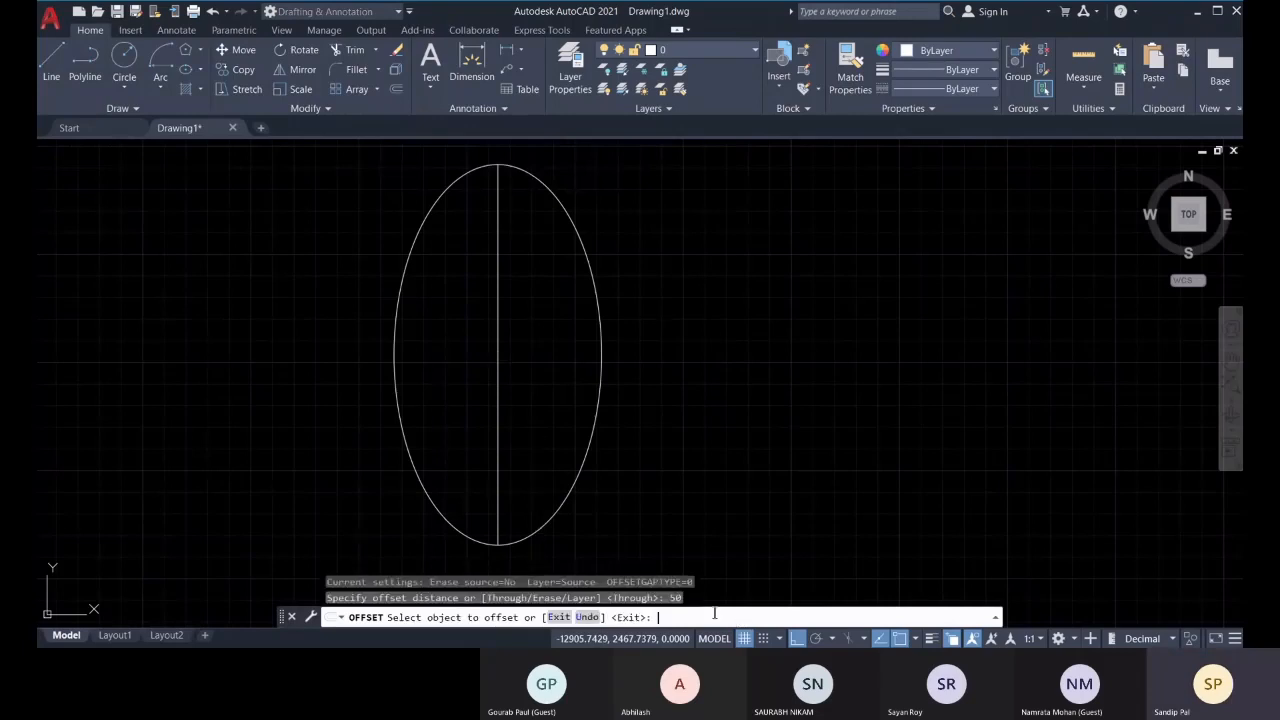
{"action": "left_click", "coordinate": [498, 387]}
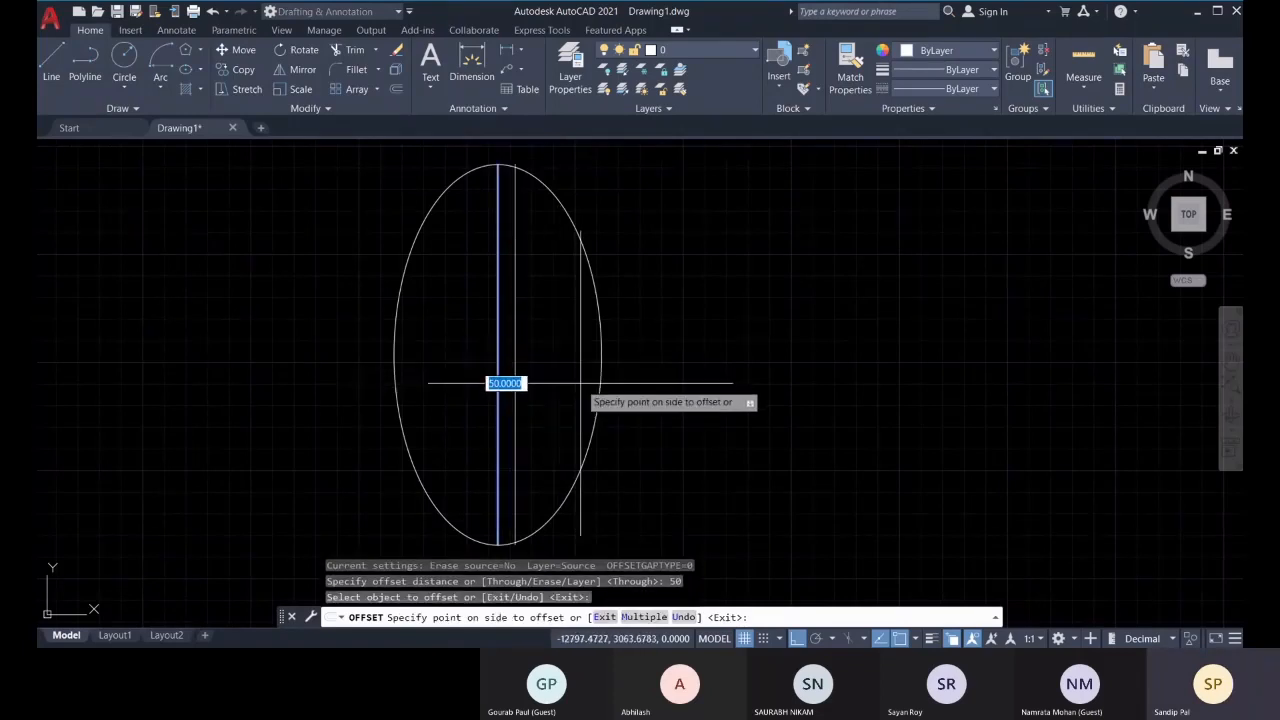
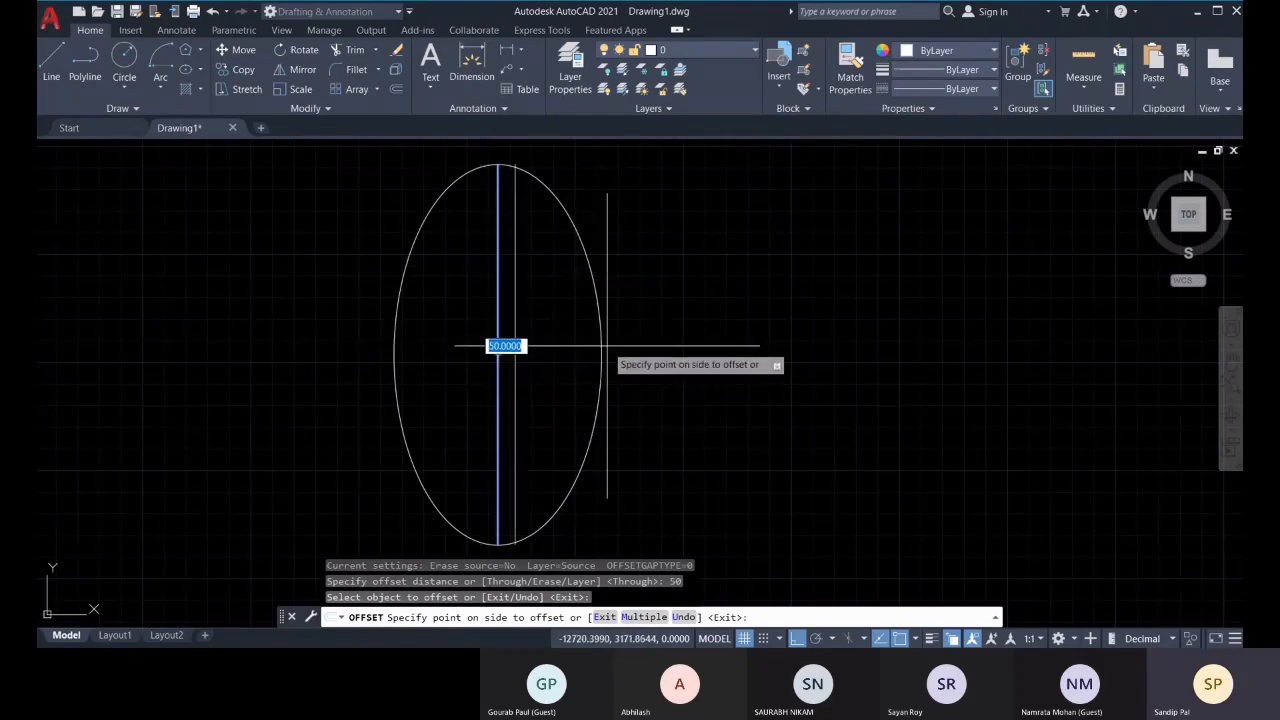
{"action": "left_click", "coordinate": [504, 361]}
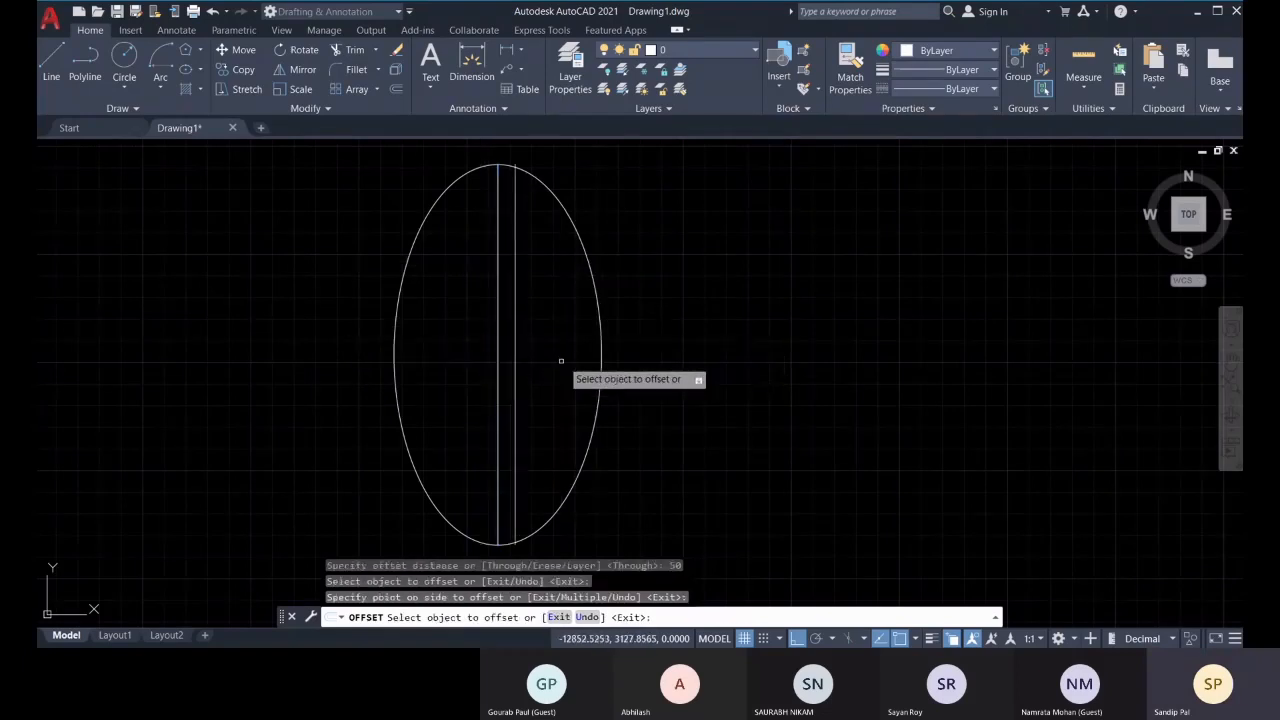
Offset the same vertical centre line by 25 to its left side
{"action": "left_click", "coordinate": [497, 366]}
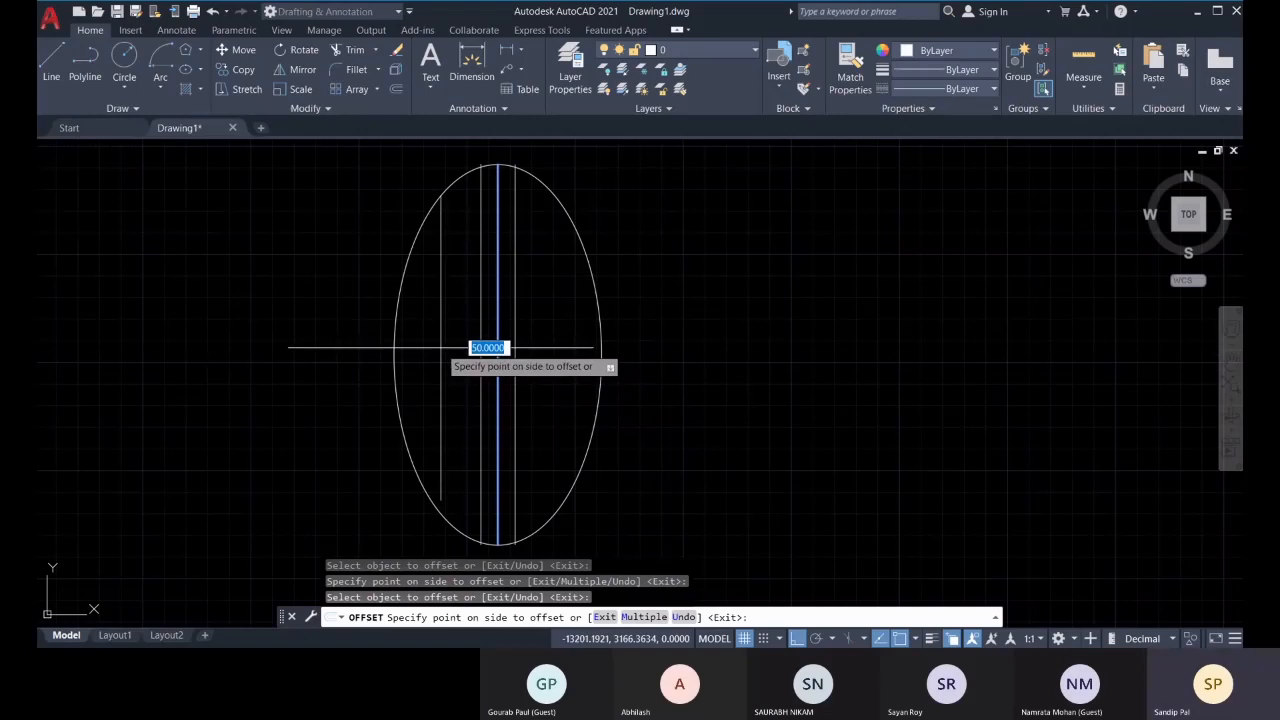
{"action": "type", "text": "25"}
{"action": "key", "text": "Return"}
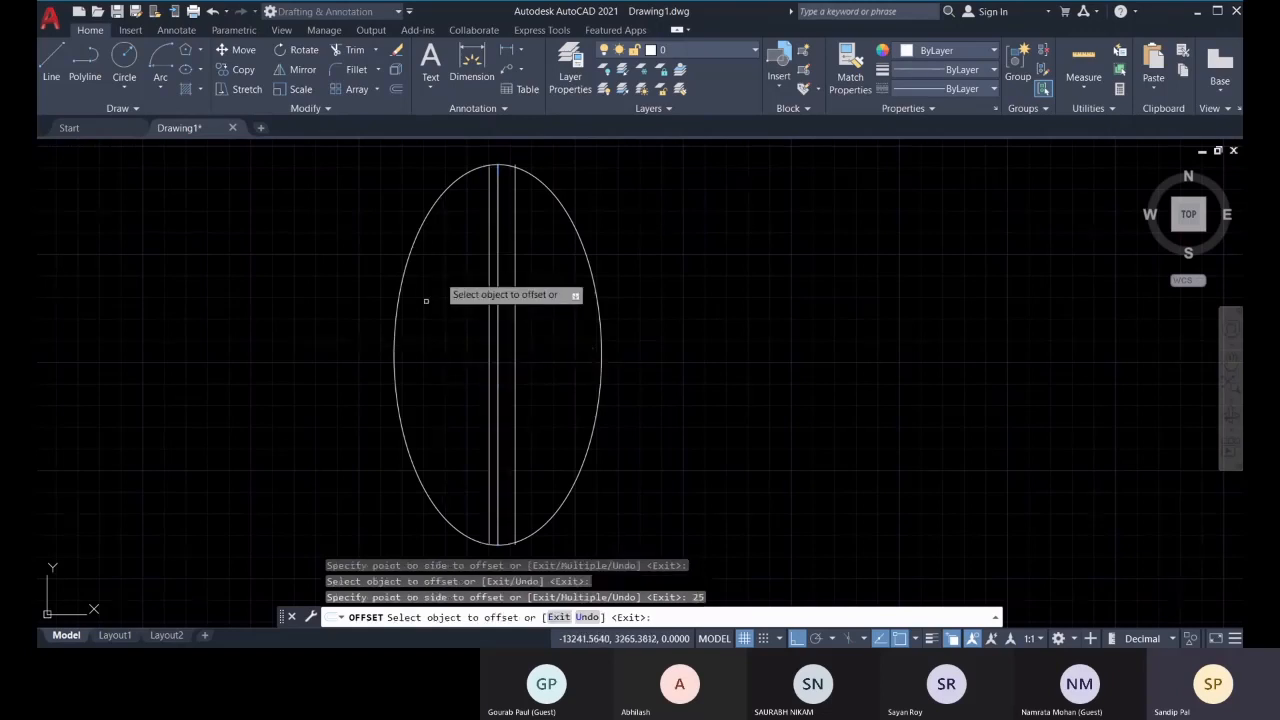
Offset the line just left of the ellipse's vertical centre line by another 25 to its left side
{"action": "left_click", "coordinate": [489, 348]}
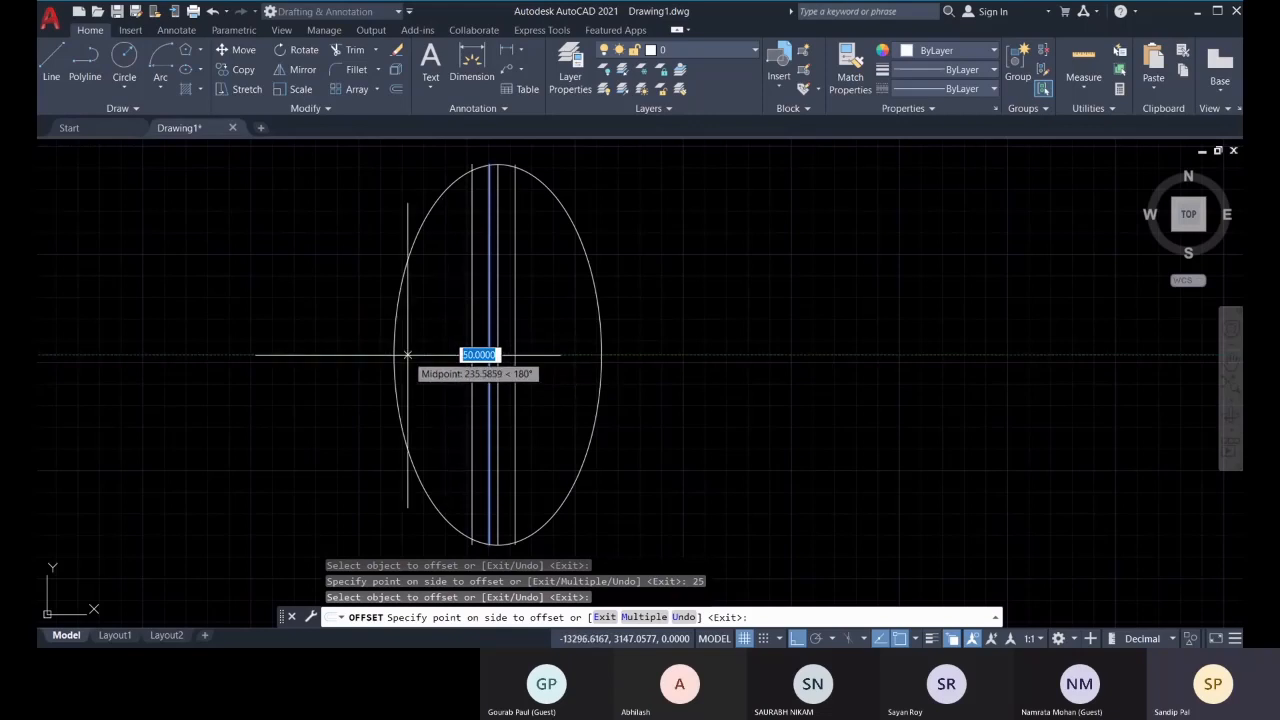
{"action": "type", "text": "25"}
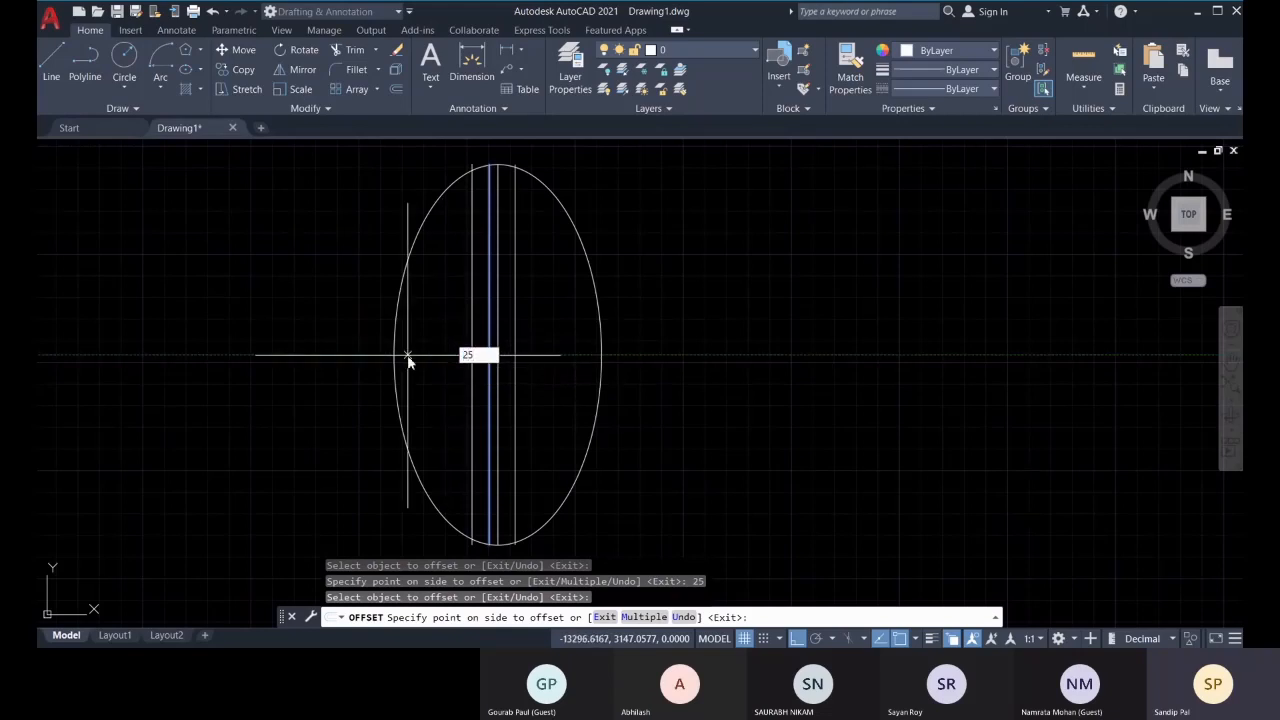
{"action": "key", "text": "Return"}
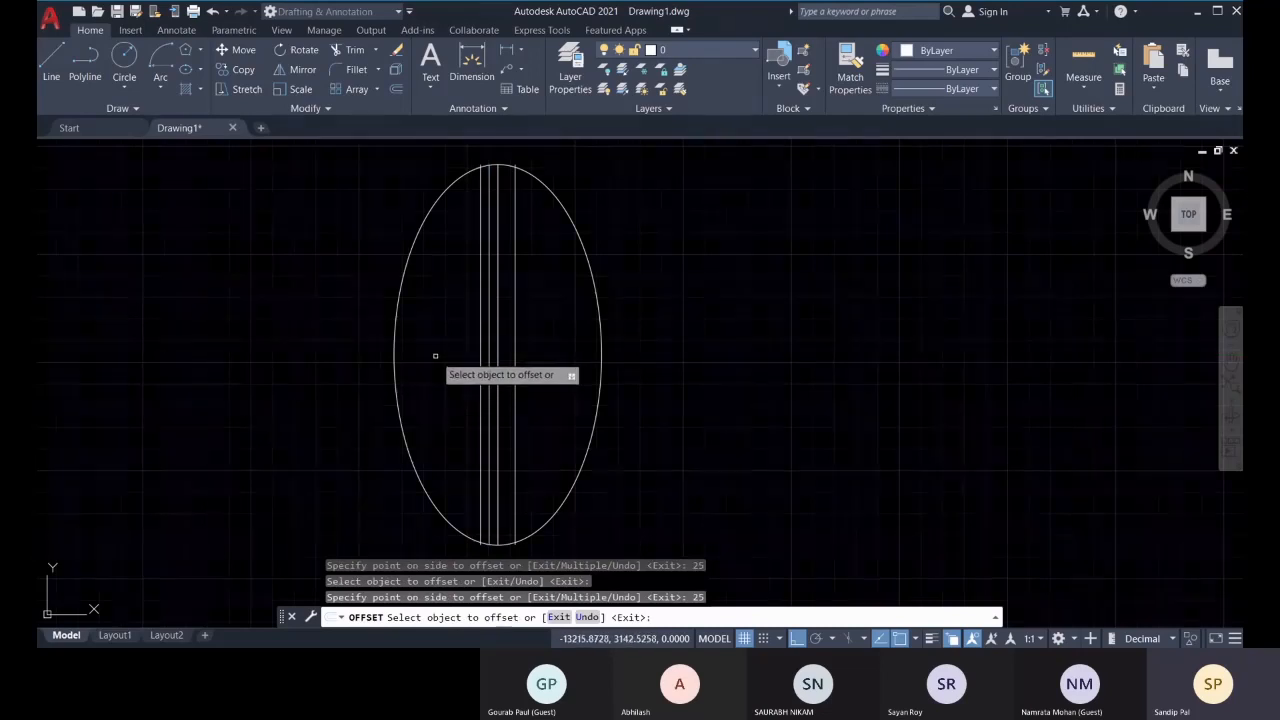
{"action": "key", "text": "Escape"}
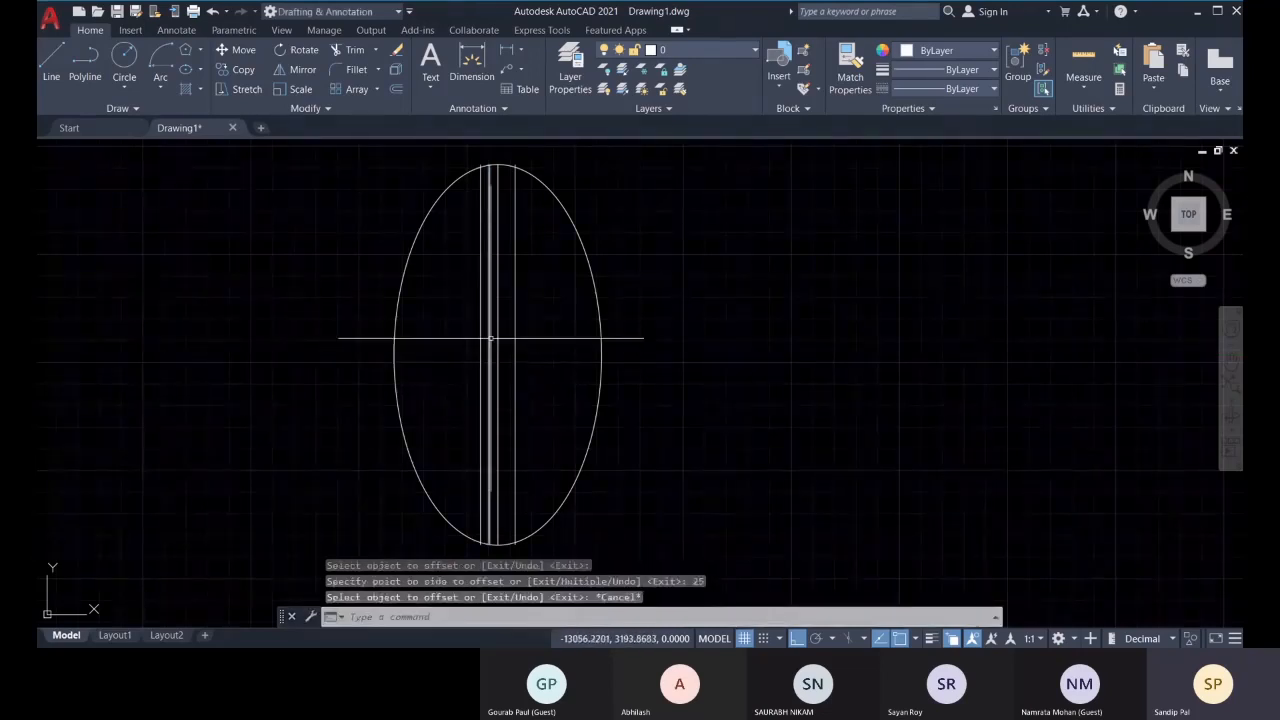
Delete the first 25 offset line and the original vertical centre line, keeping the two outer vertical lines
{"action": "left_click", "coordinate": [490, 338]}
{"action": "key", "text": "Delete"}
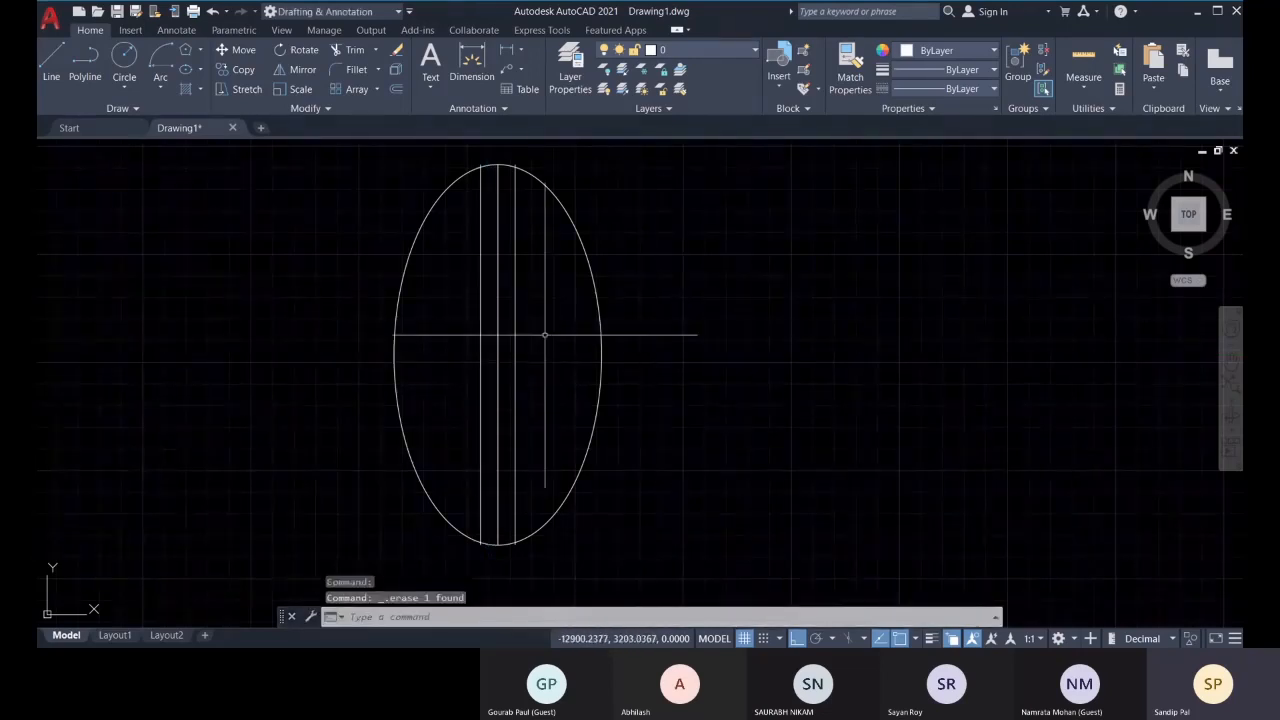
{"action": "middle_click_drag", "start_coordinate": [582, 382], "coordinate": [591, 388]}
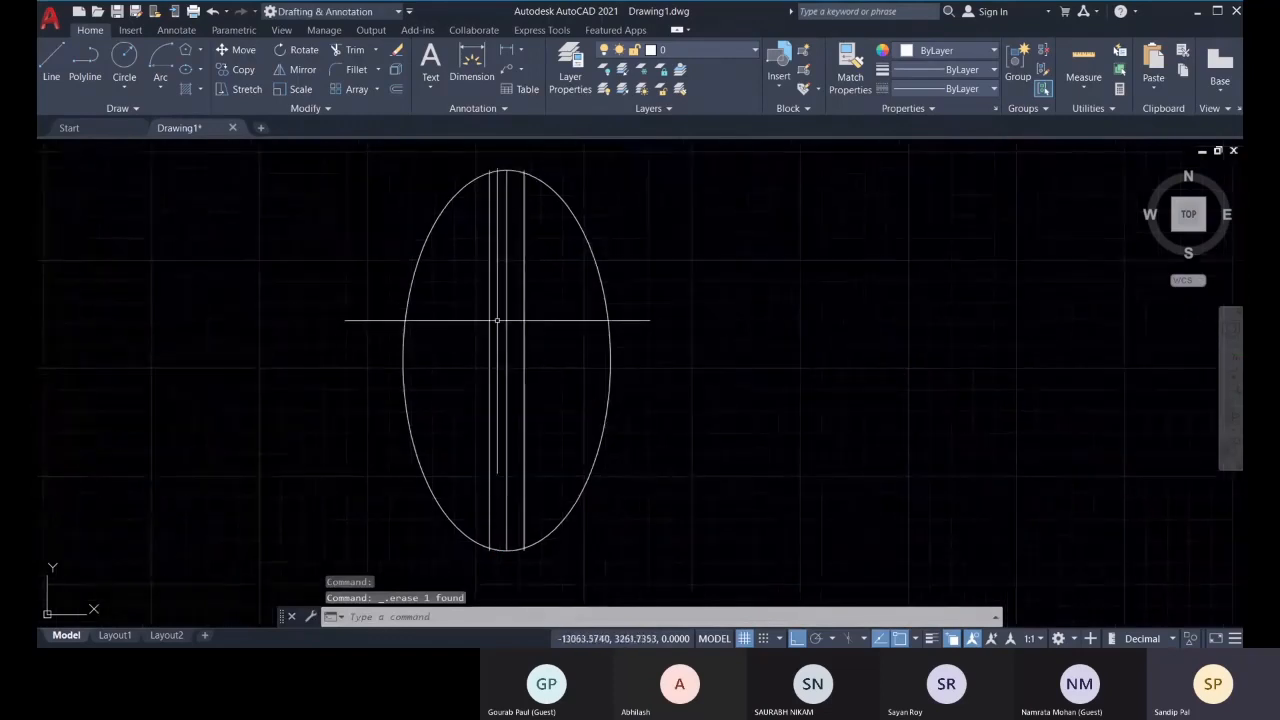
{"action": "left_click", "coordinate": [507, 350]}
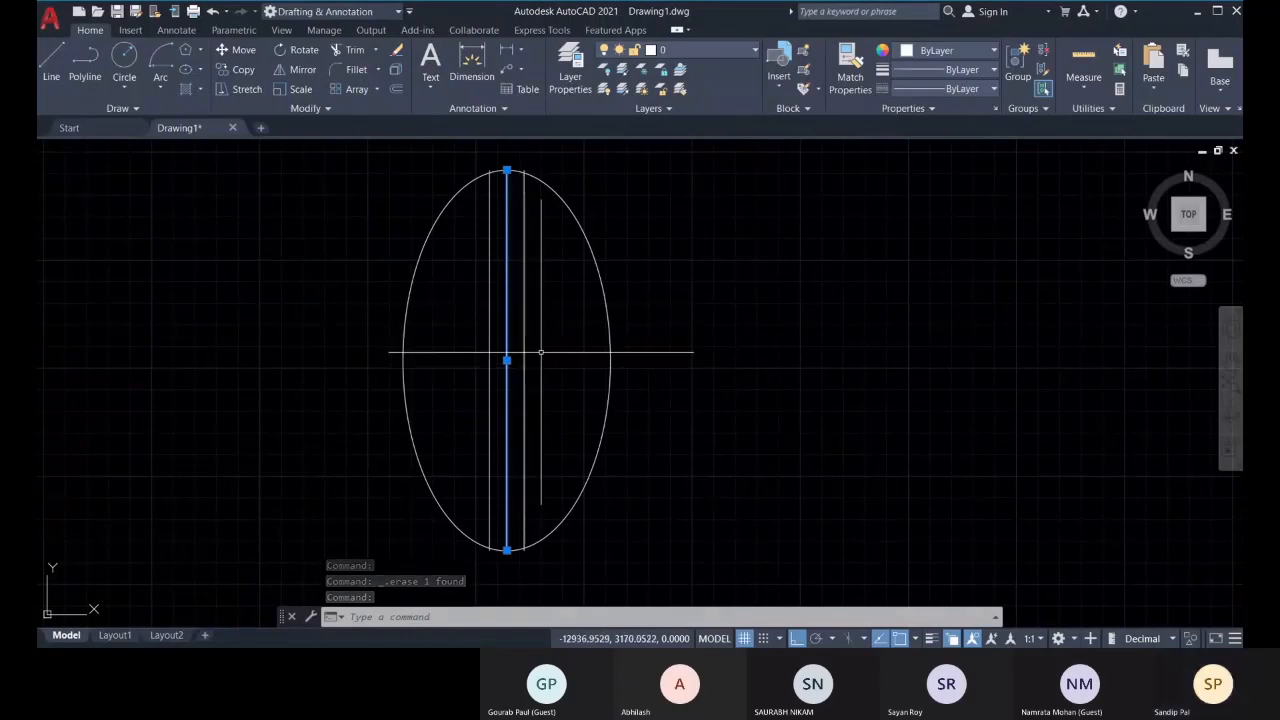
{"action": "key", "text": "Delete"}
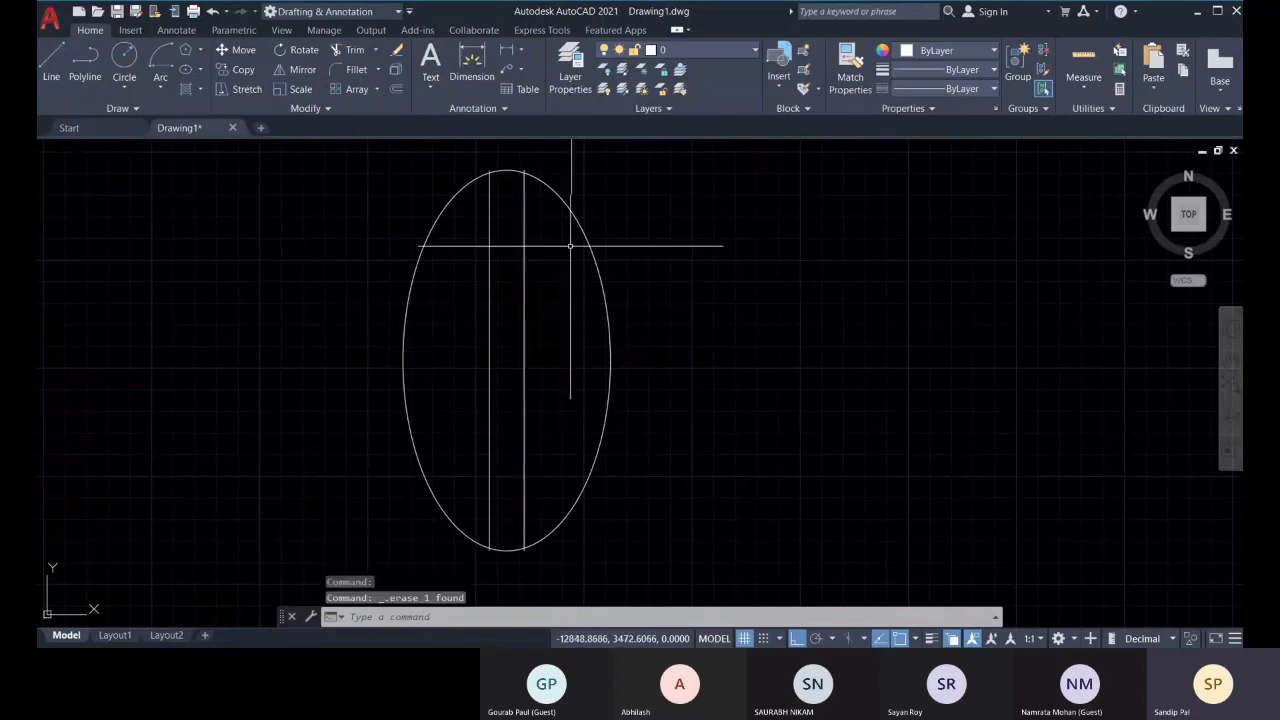
Offset the ellipse inward by a distance of 50
{"action": "left_click", "coordinate": [394, 89]}
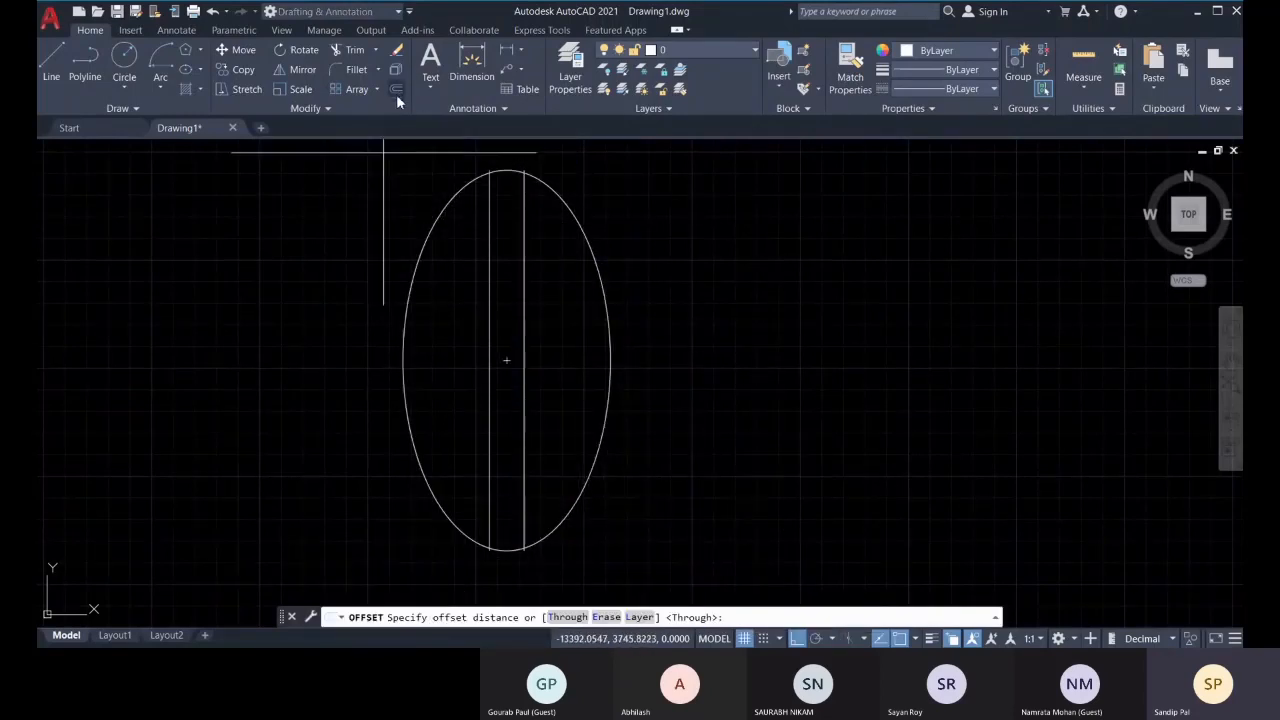
{"action": "key", "text": "Escape"}
{"action": "type", "text": "o"}
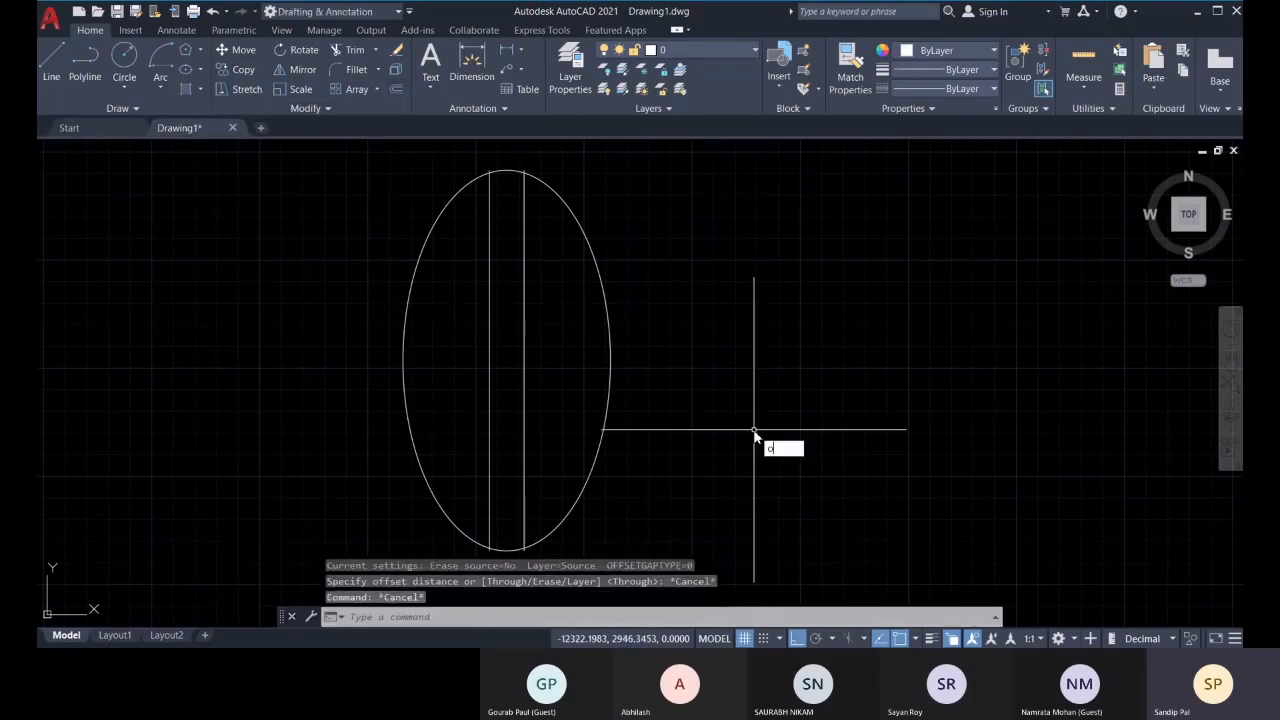
{"action": "key", "text": "Return"}
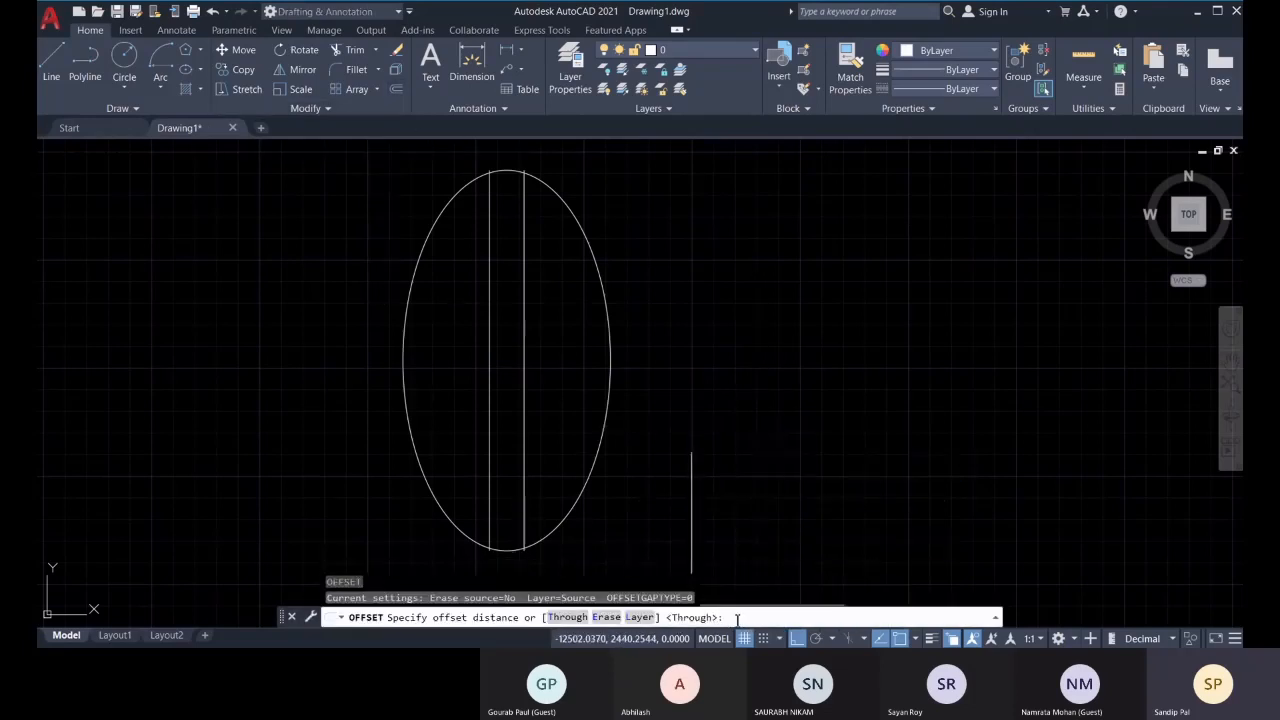
{"action": "type", "text": "50"}
{"action": "key", "text": "Return"}
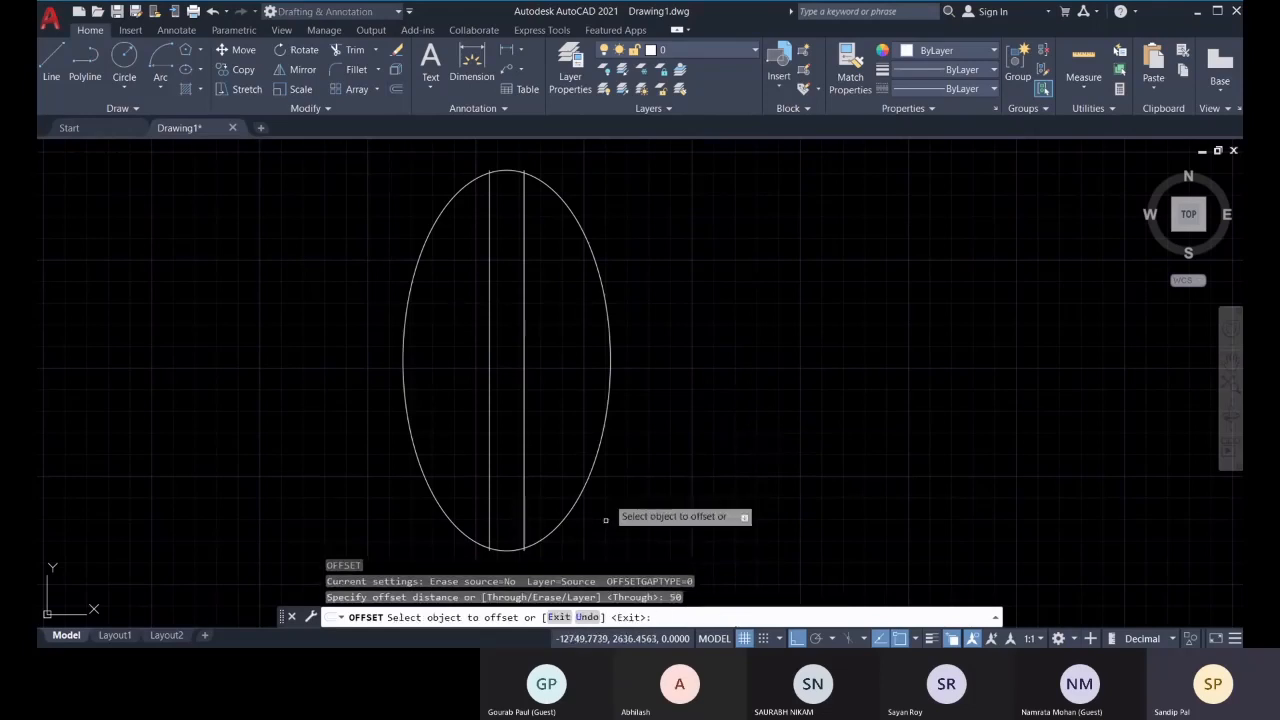
{"action": "left_click", "coordinate": [609, 391]}
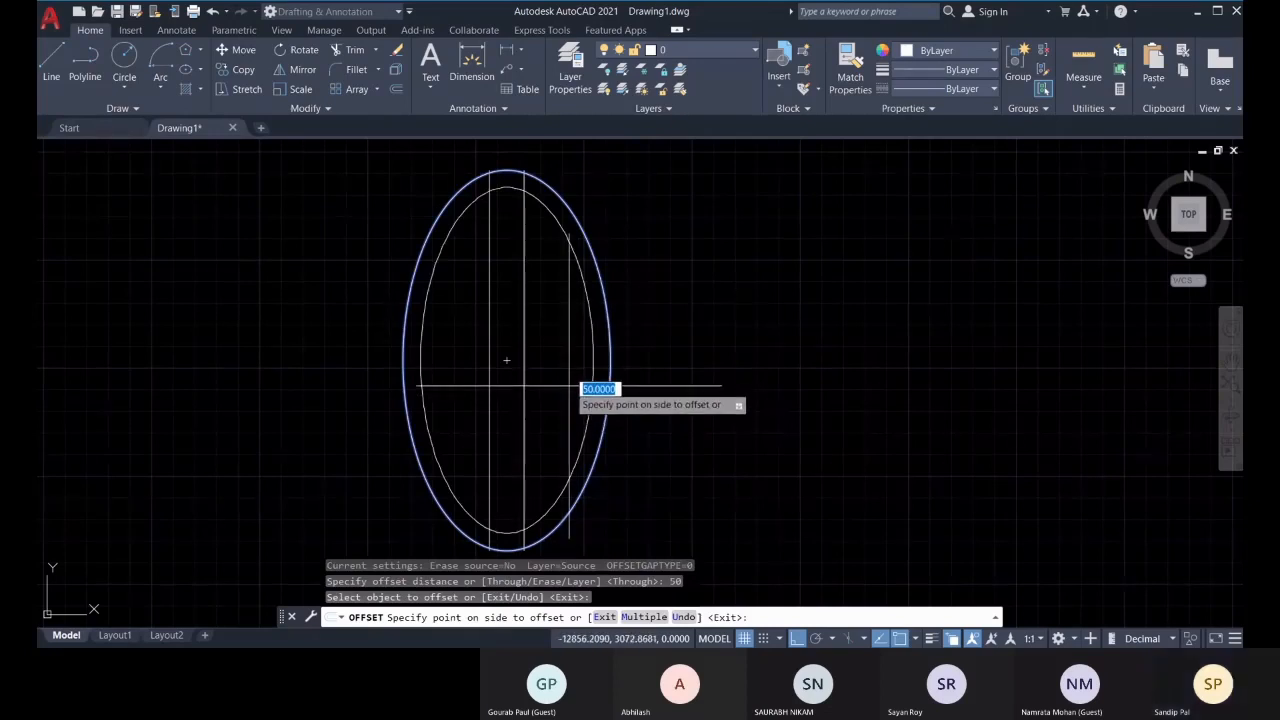
{"action": "left_click", "coordinate": [506, 360]}
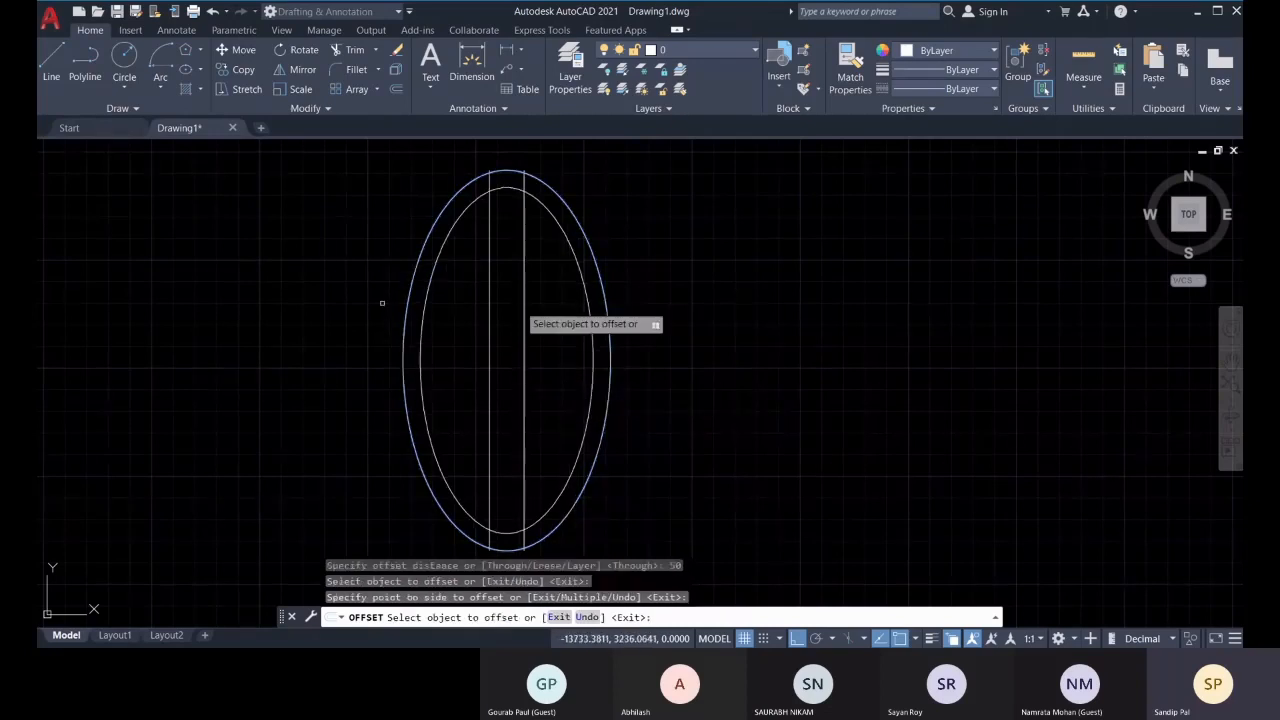
{"action": "middle_click_drag", "start_coordinate": [580, 351], "coordinate": [600, 346]}
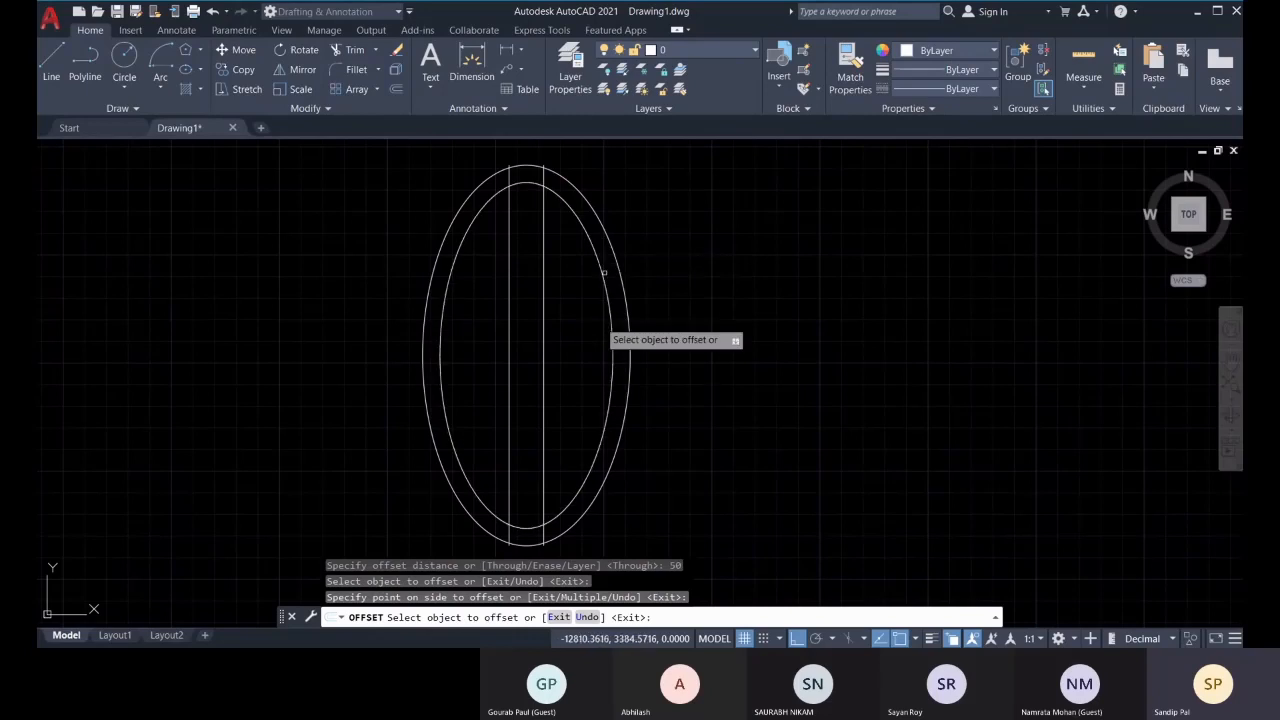
{"action": "key", "text": "Escape"}
Draw short vertical lines joining the outer and inner ellipses at their top and bottom quadrant points
{"action": "middle_click_drag", "start_coordinate": [623, 343], "coordinate": [635, 341]}
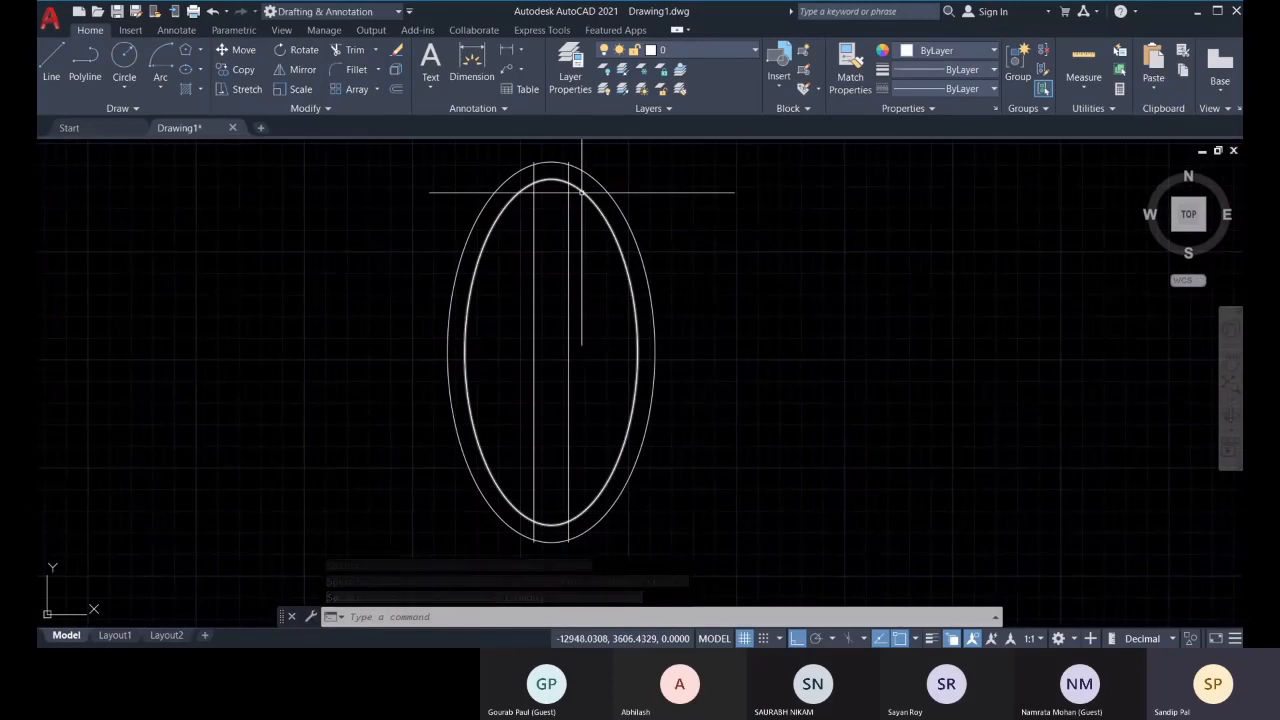
{"action": "left_click", "coordinate": [52, 65]}
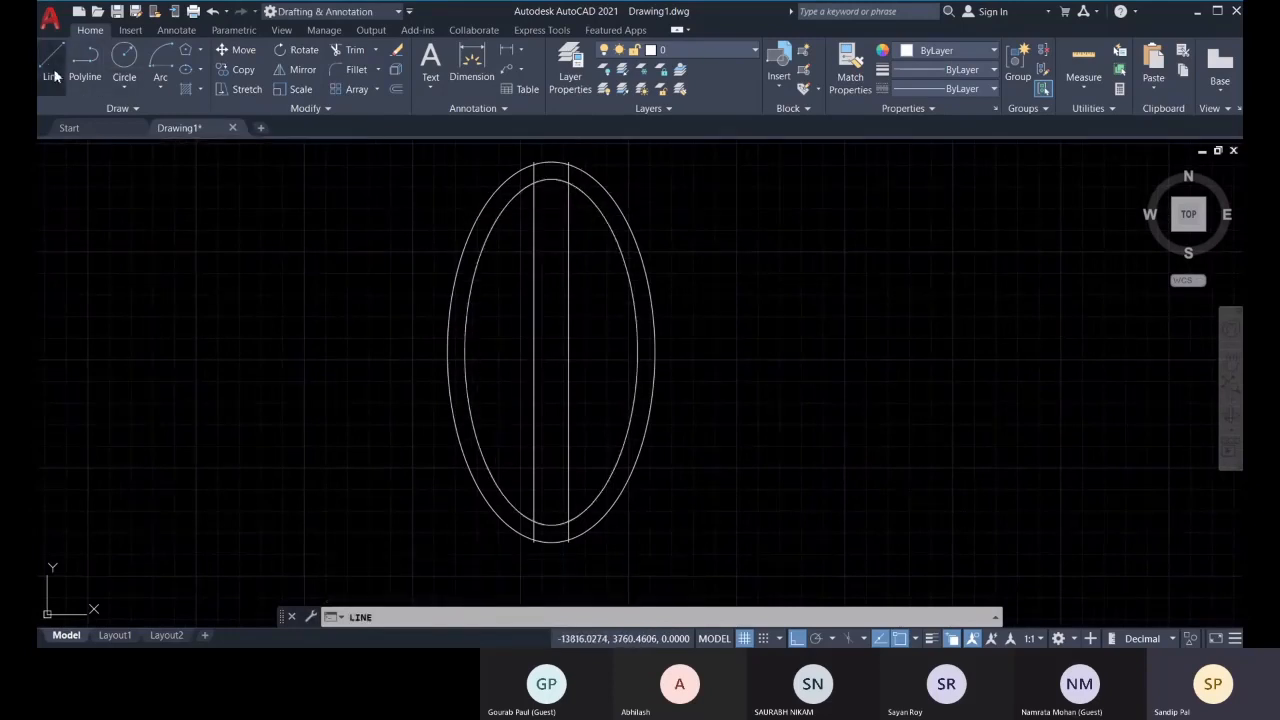
{"action": "left_click", "coordinate": [551, 162]}
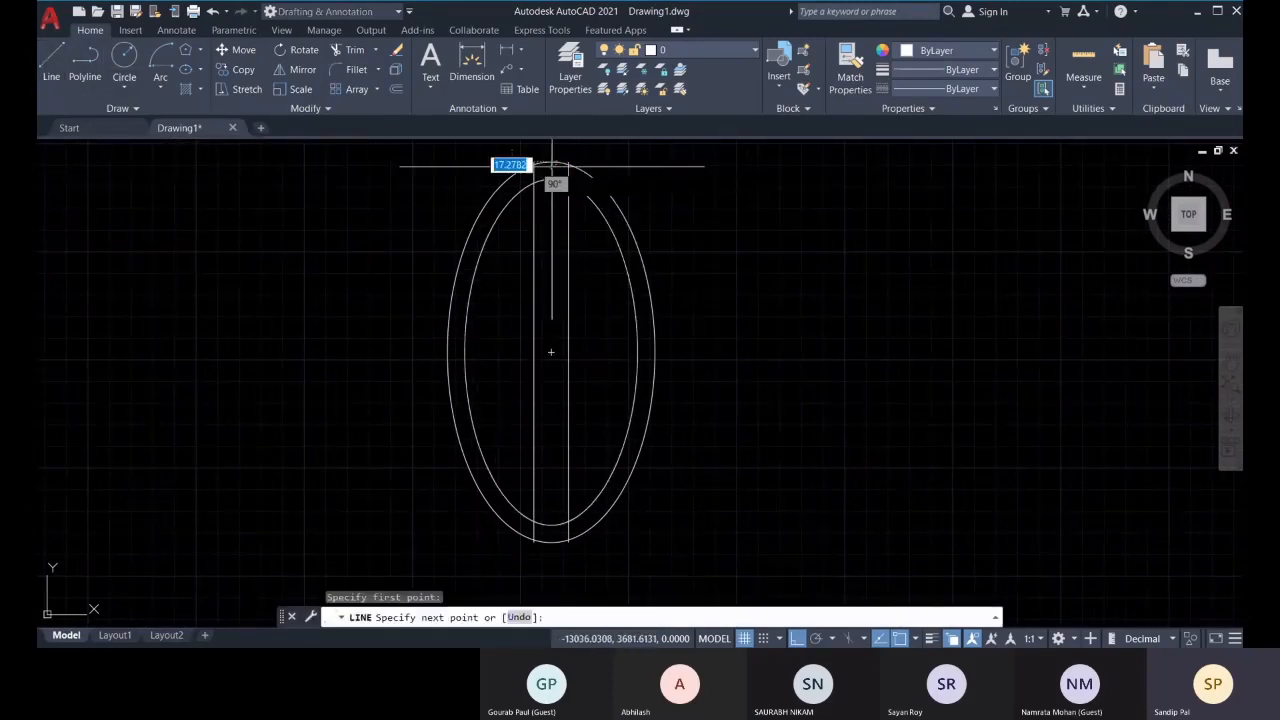
{"action": "left_click", "coordinate": [551, 179]}
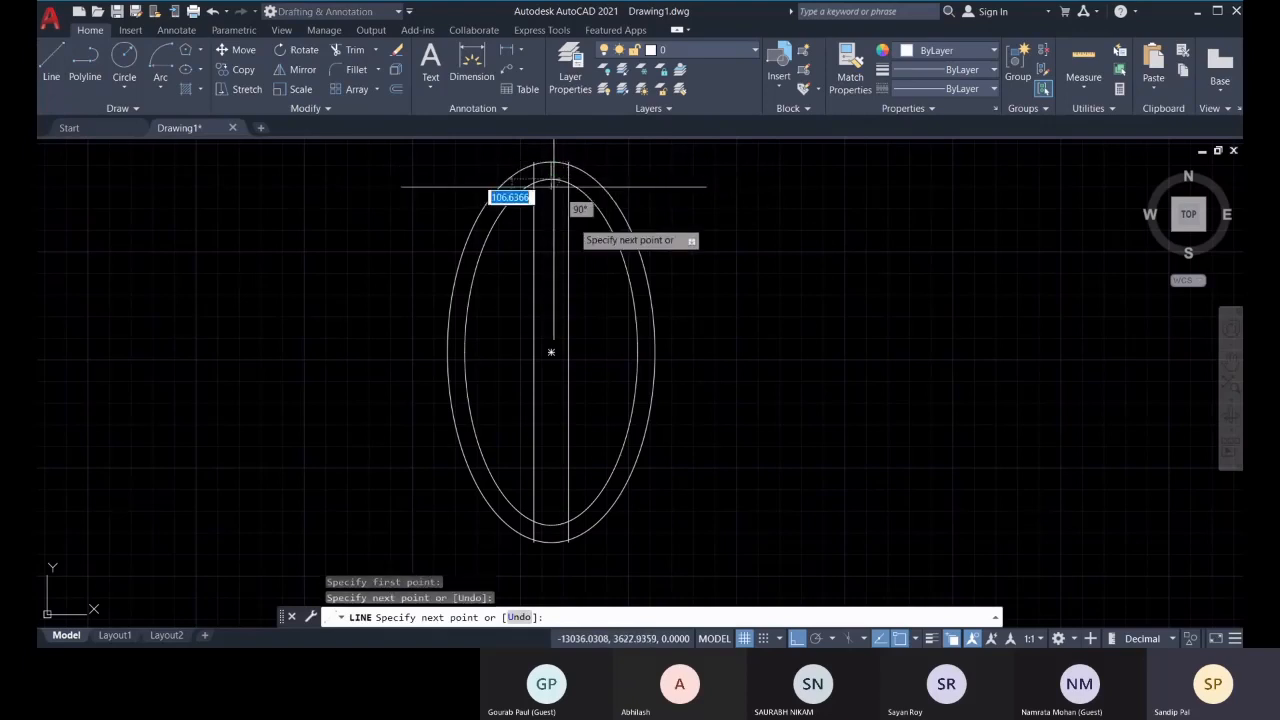
{"action": "key", "text": "Escape"}
{"action": "key", "text": "Return"}
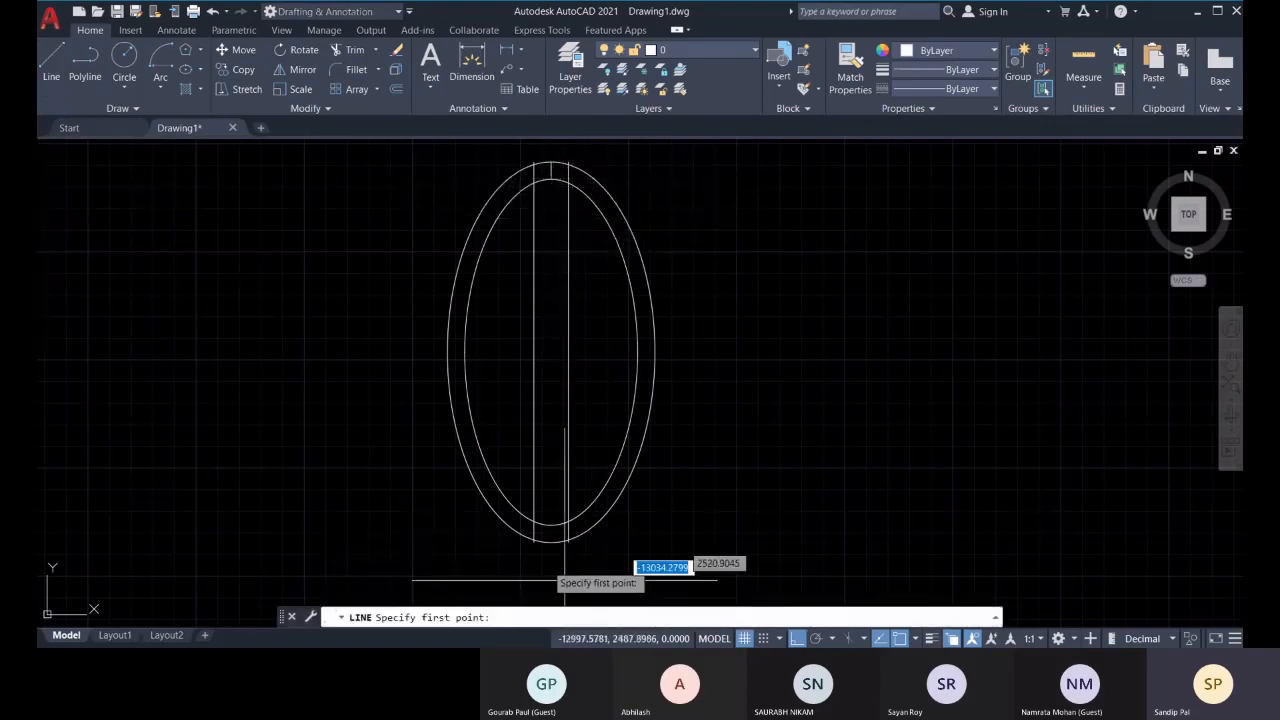
{"action": "left_click", "coordinate": [550, 540]}
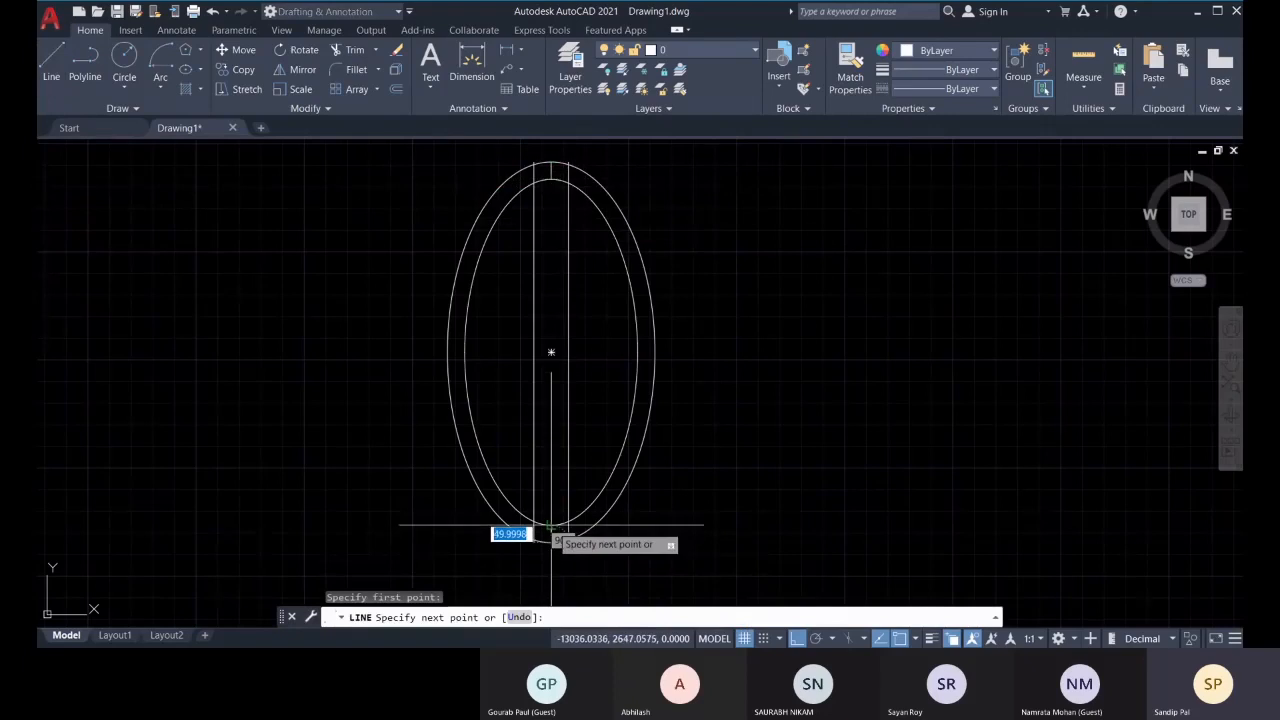
{"action": "key", "text": "Escape"}
Delete the inner offset ellipse, keeping the two short vertical lines
{"action": "left_click", "coordinate": [600, 492]}
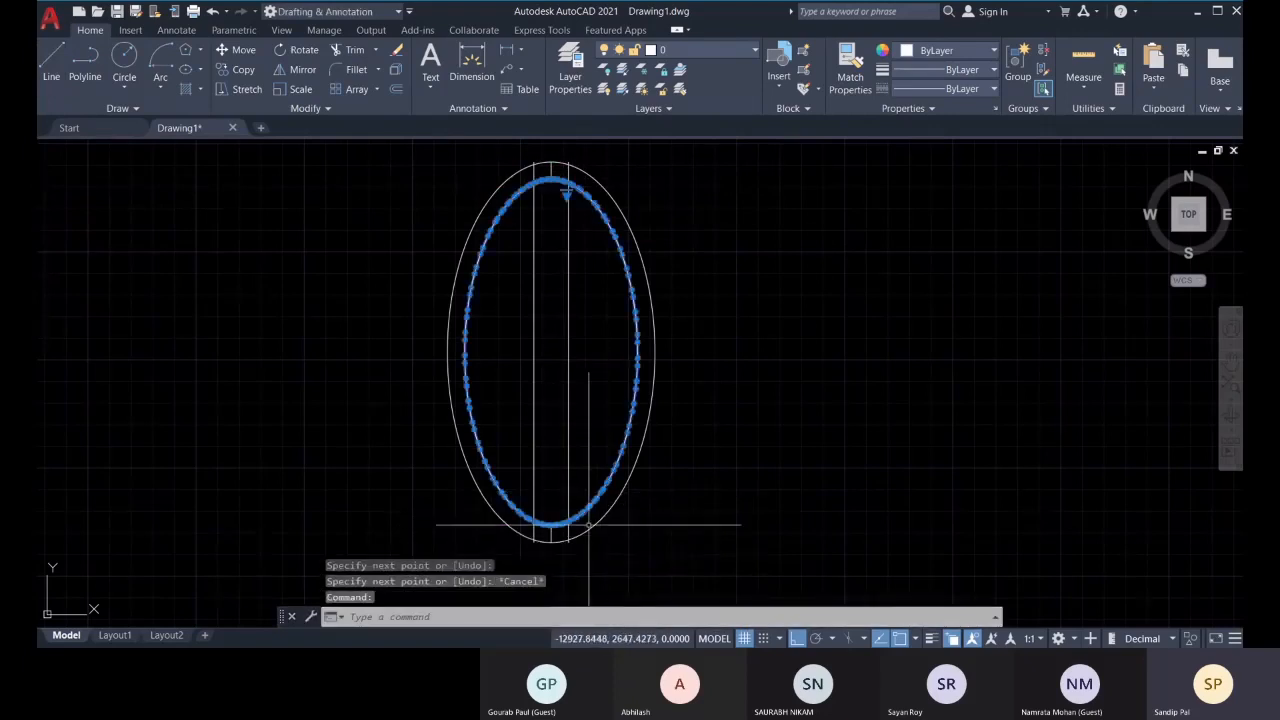
{"action": "key", "text": "Delete"}
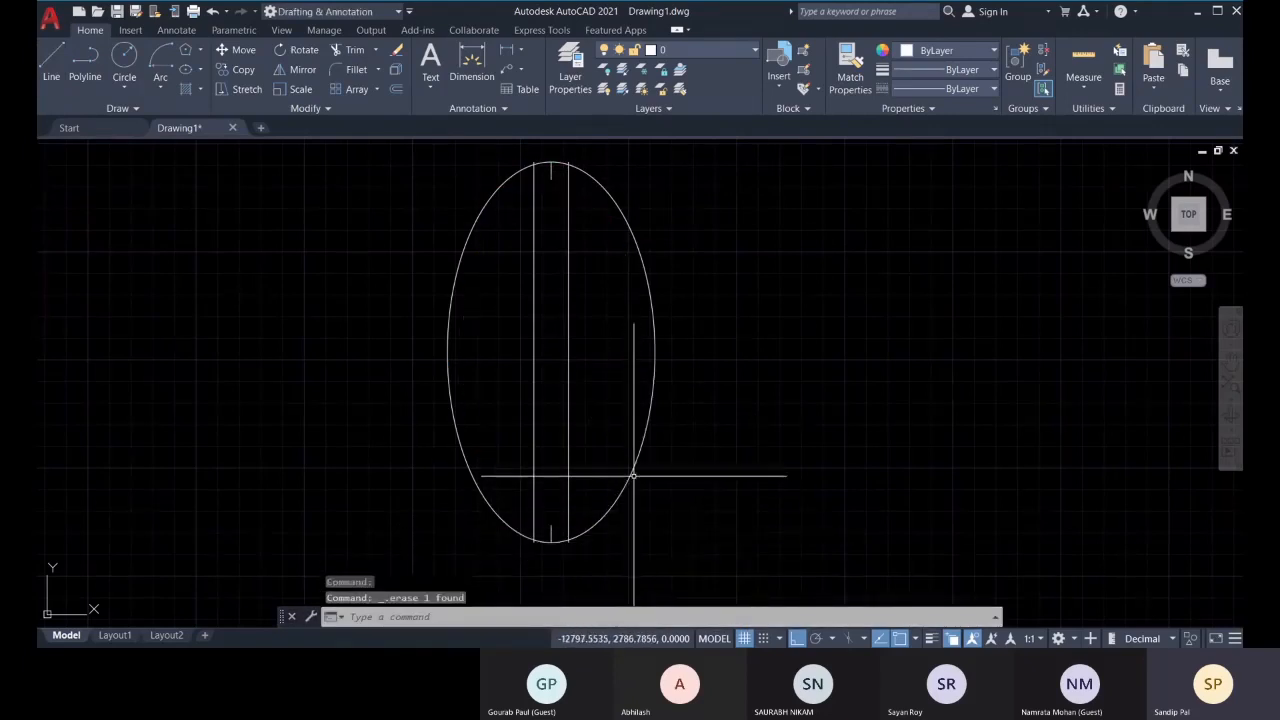
{"action": "left_click", "coordinate": [629, 477]}
{"action": "key", "text": "Escape"}
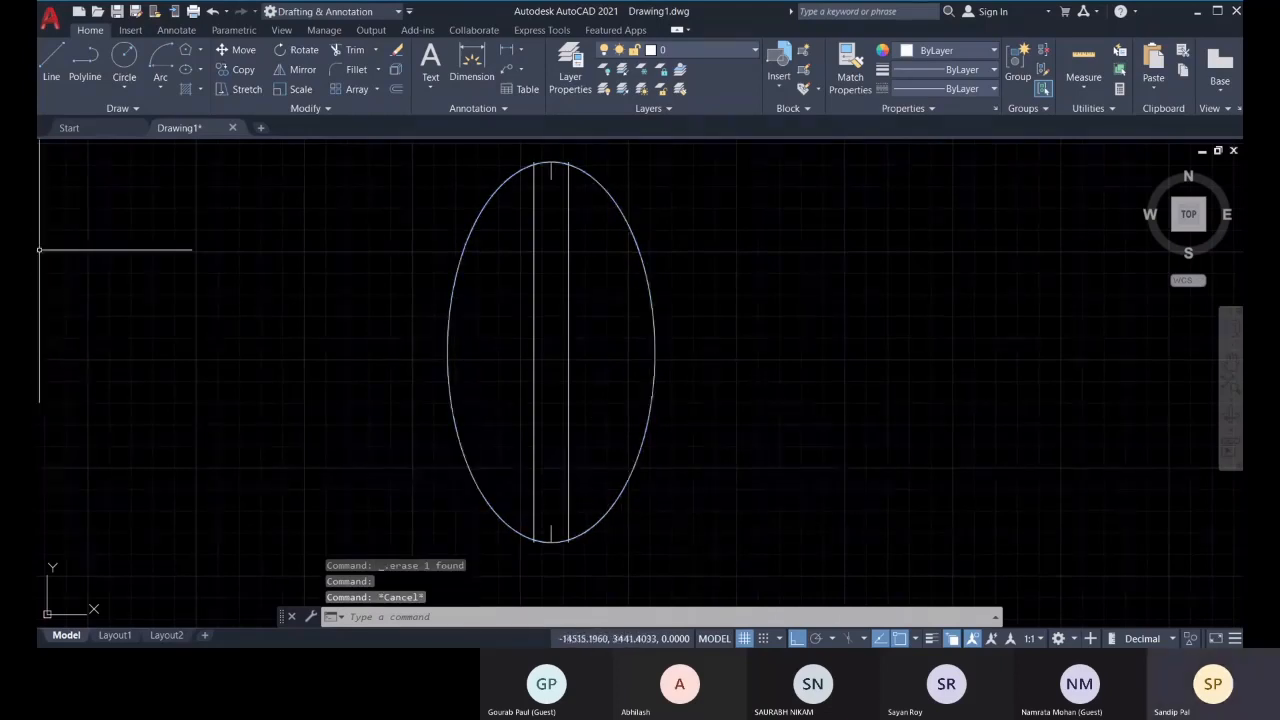
Draw an ellipse by axis endpoints between the inner ends of the two short vertical lines, with 250 as the other half-axis
{"action": "left_click", "coordinate": [201, 69]}
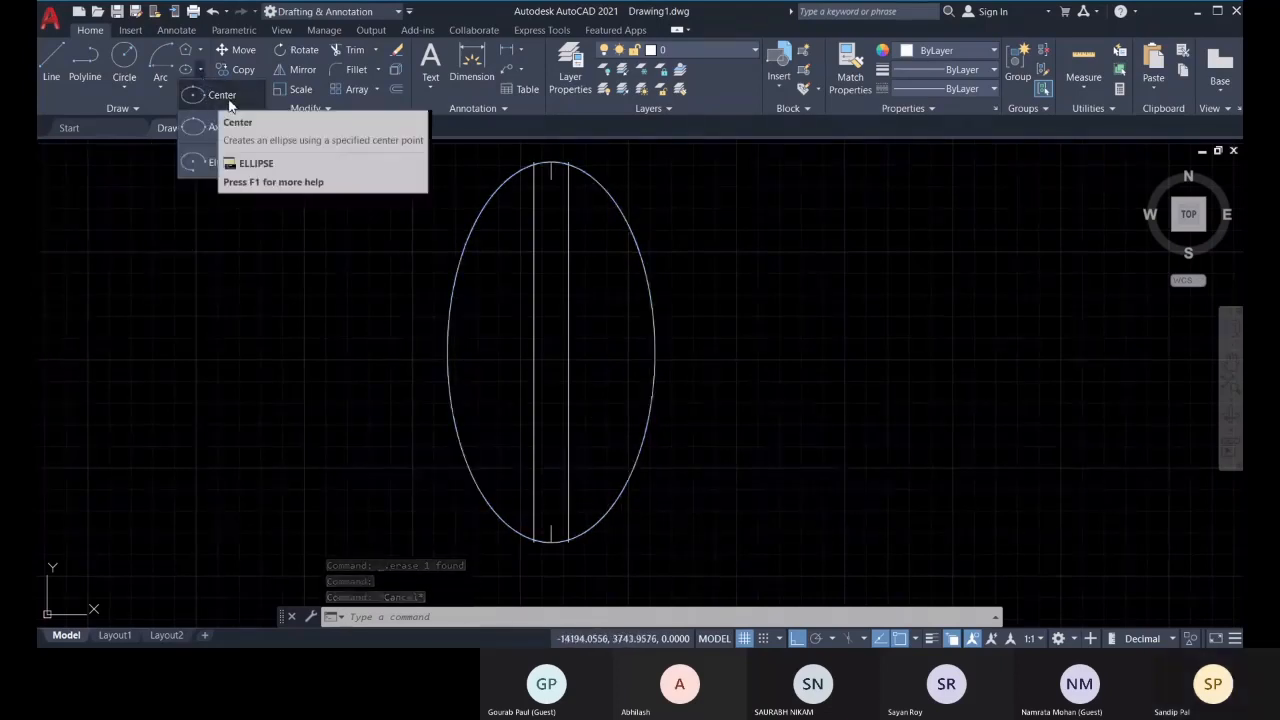
{"action": "left_click", "coordinate": [214, 127]}
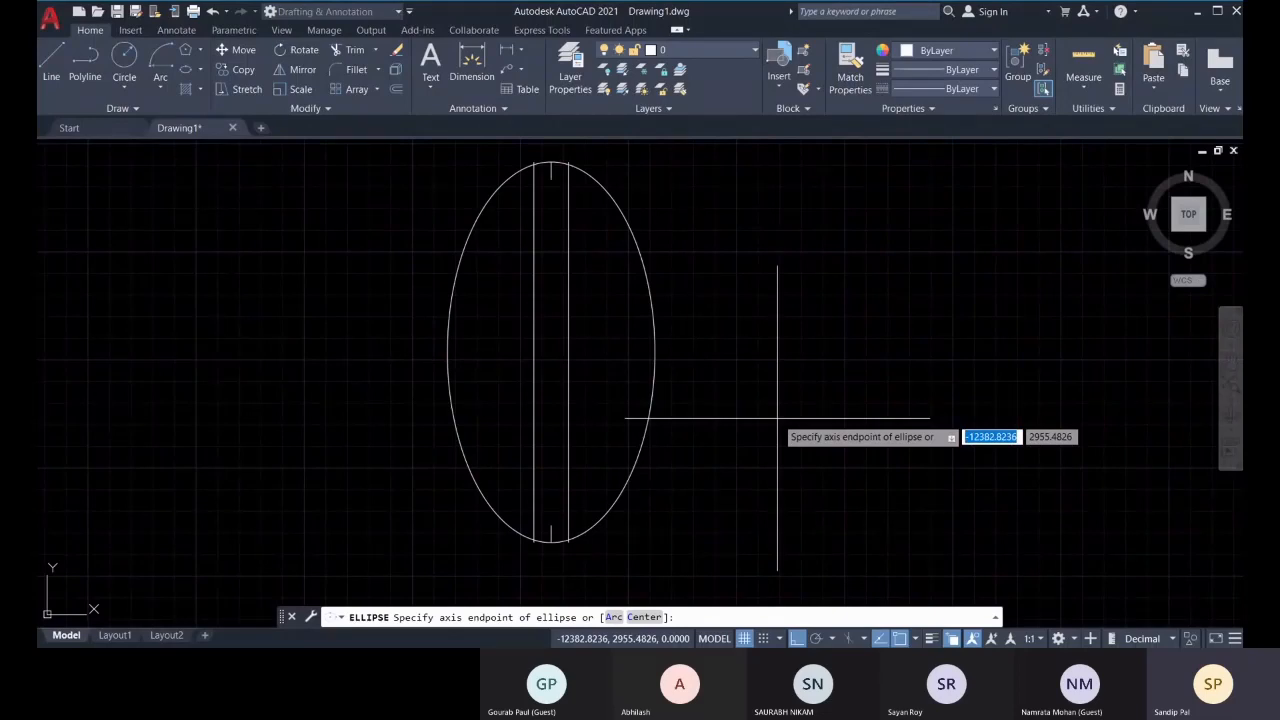
{"action": "left_click", "coordinate": [551, 179]}
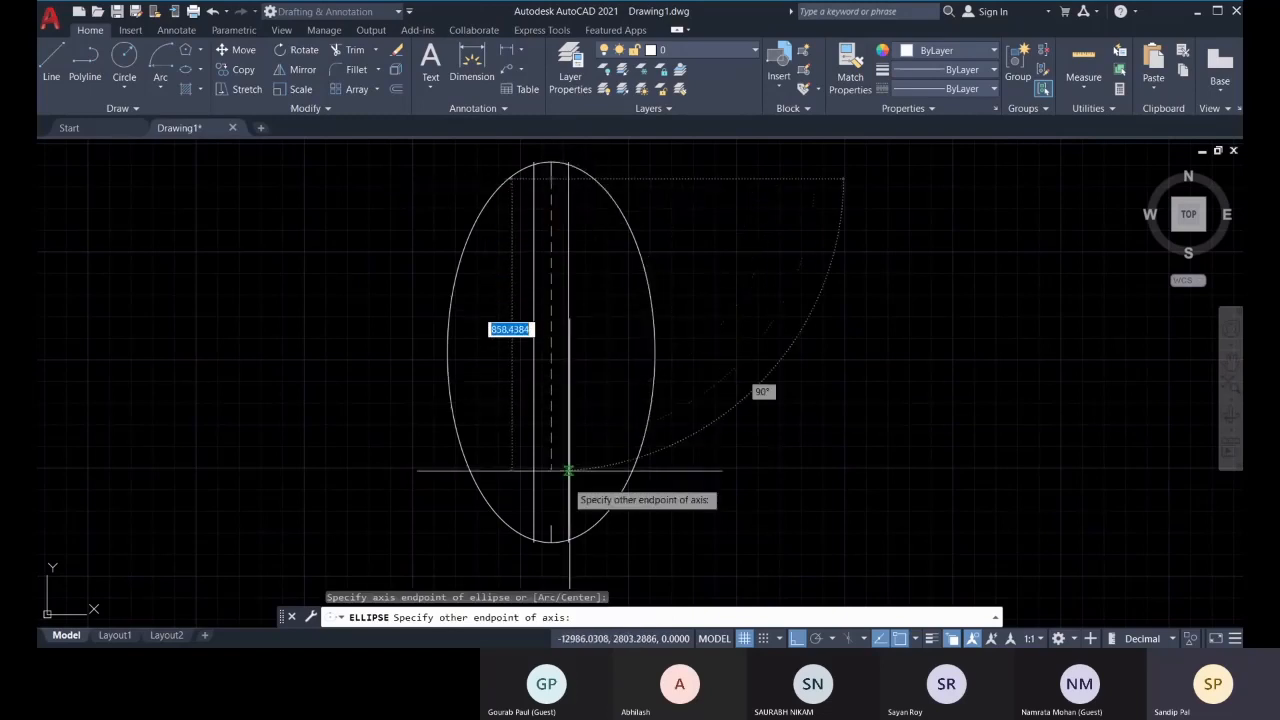
{"action": "left_click", "coordinate": [551, 524]}
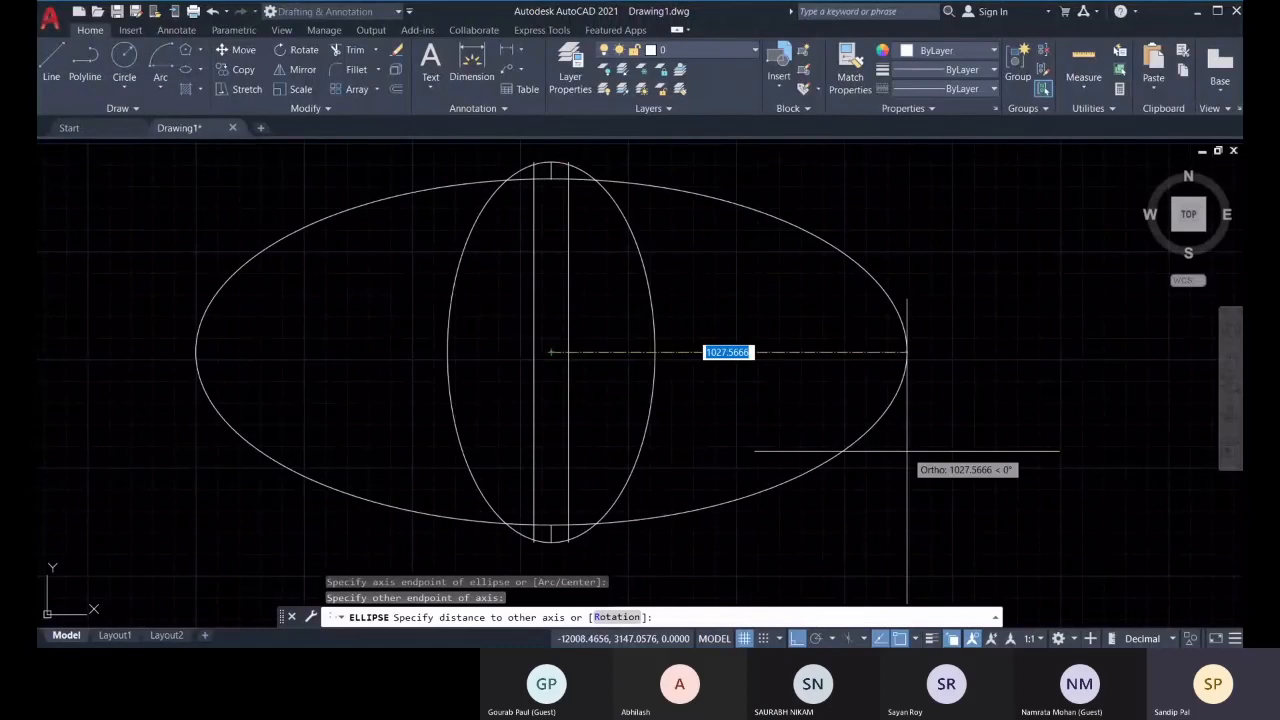
{"action": "key", "text": "F8"}
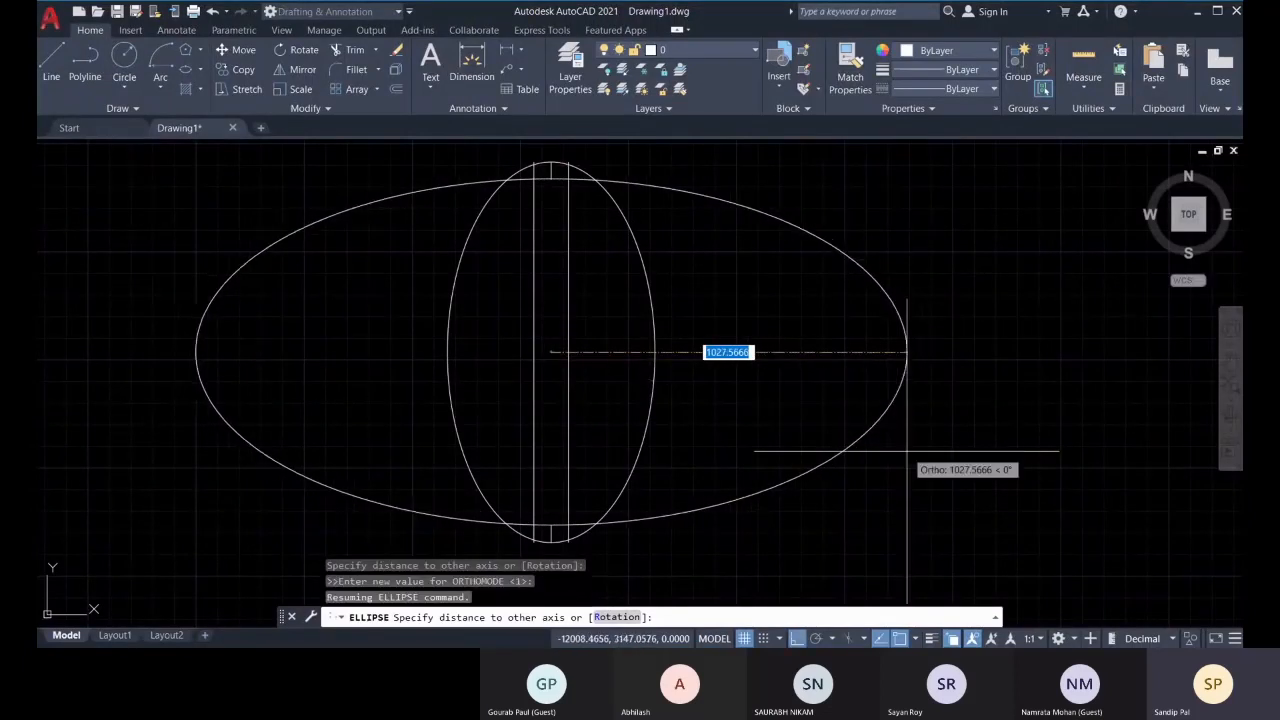
{"action": "type", "text": "250"}
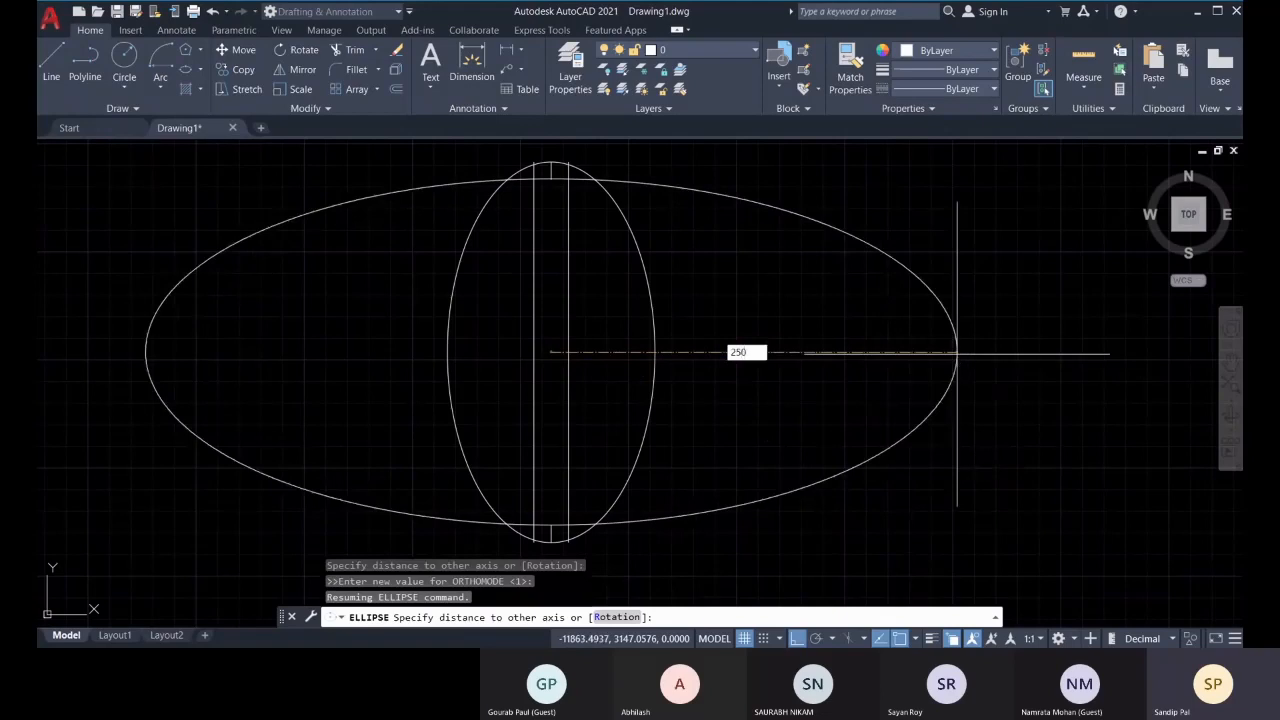
{"action": "key", "text": "Return"}
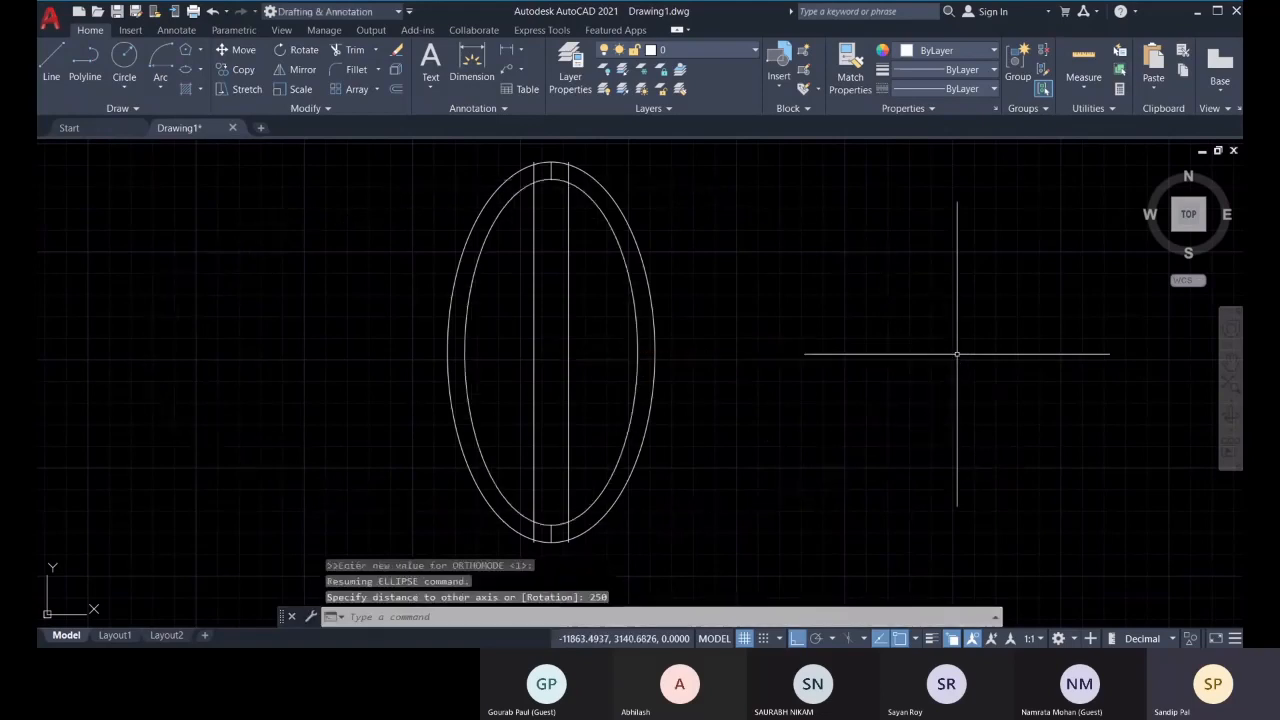
{"action": "left_click", "coordinate": [632, 311]}
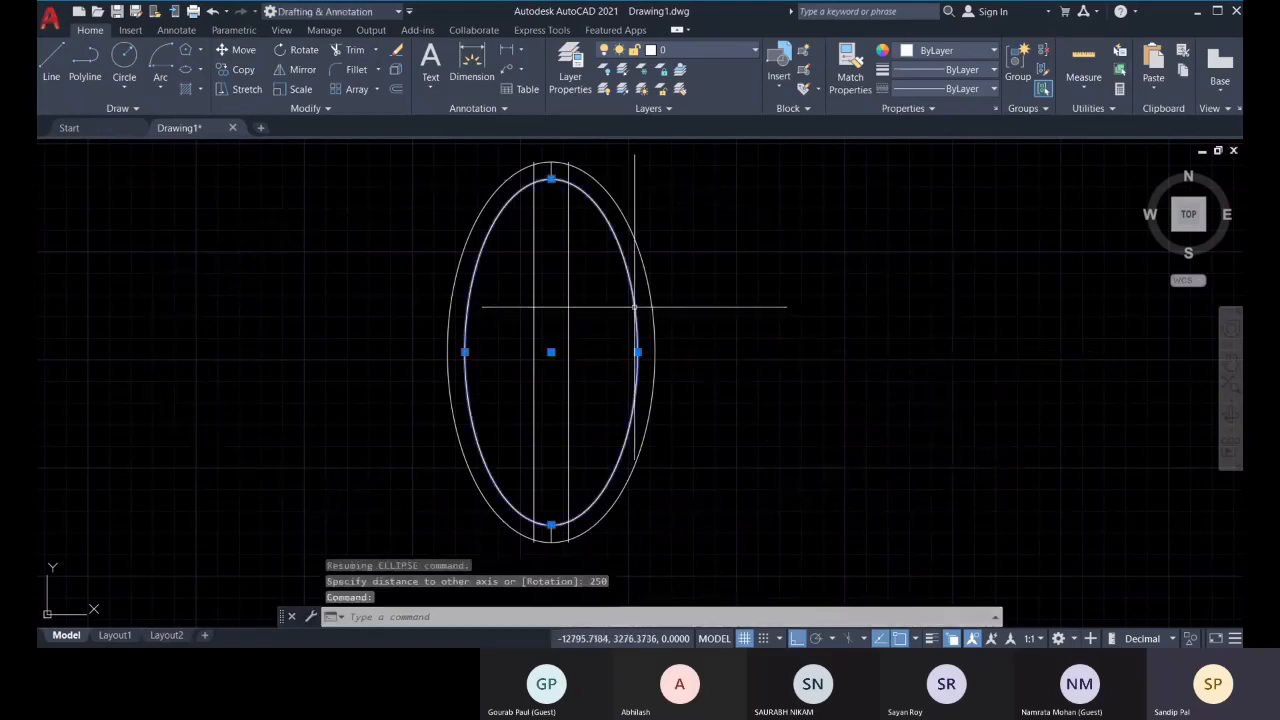
{"action": "key", "text": "Escape"}
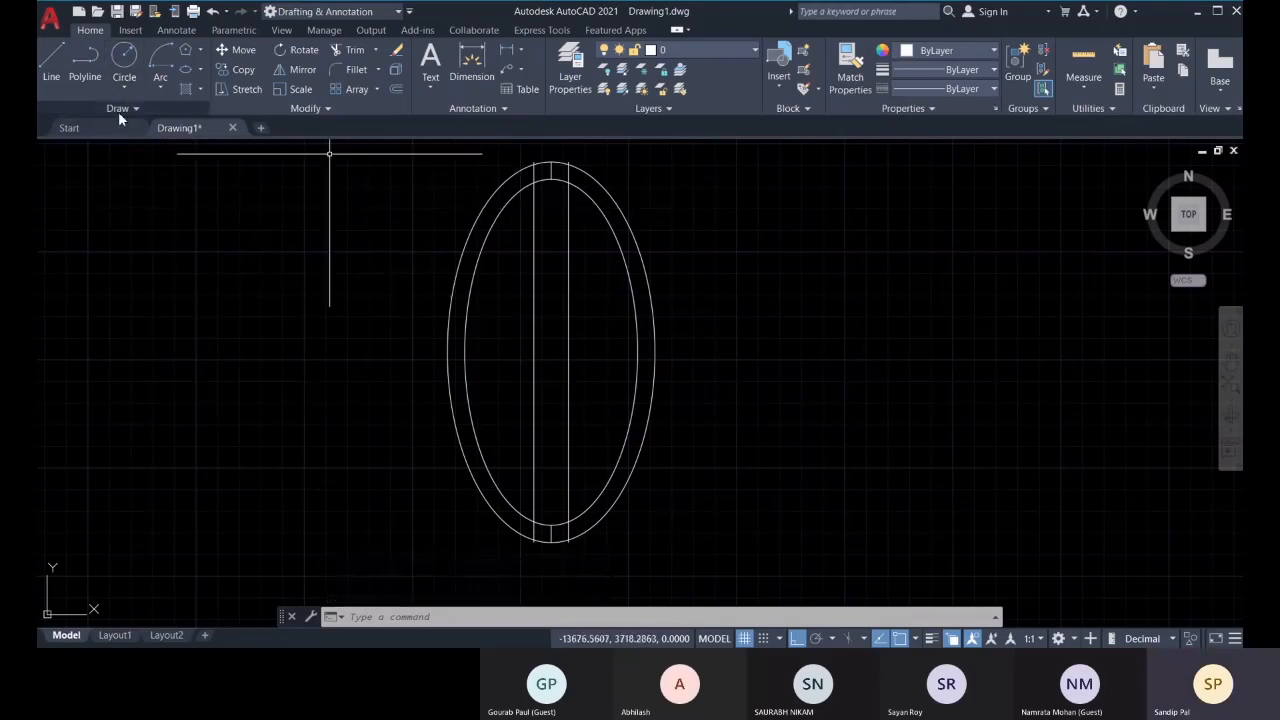
Draw a horizontal line across the inner ellipse, joining its right and left quadrant points
{"action": "type", "text": "l"}
{"action": "key", "text": "Return"}
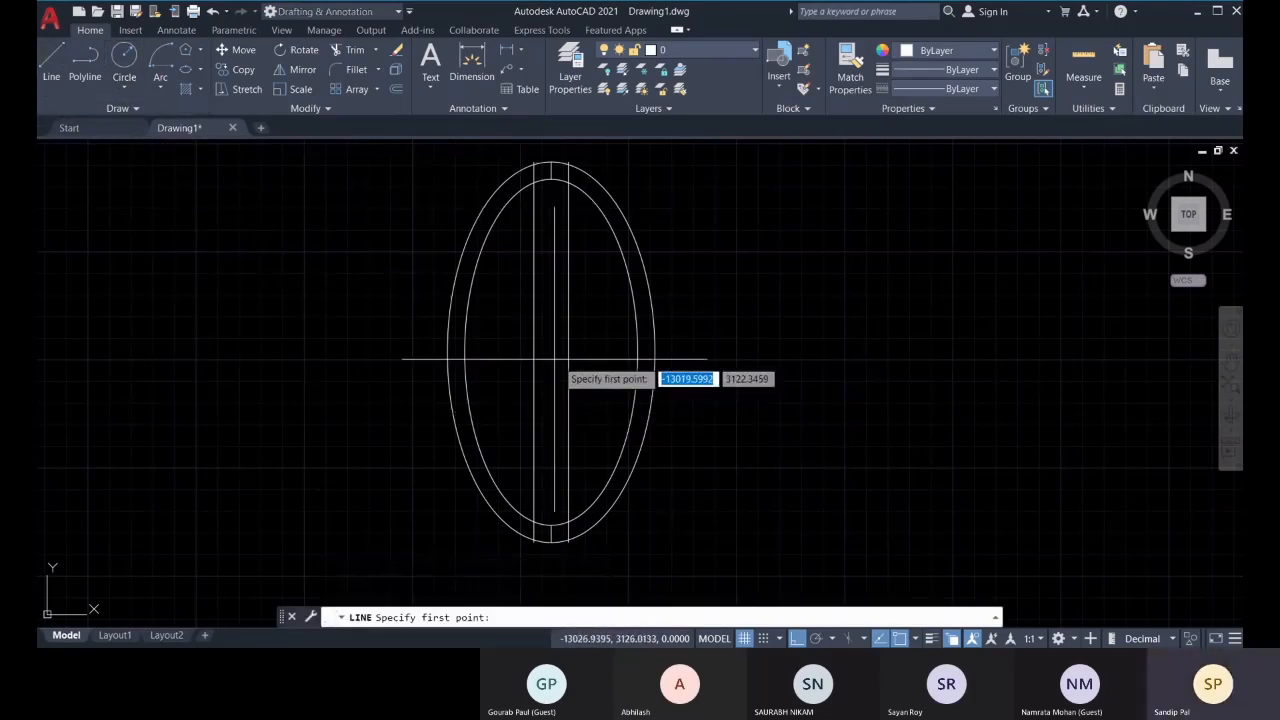
{"action": "left_click", "coordinate": [640, 352]}
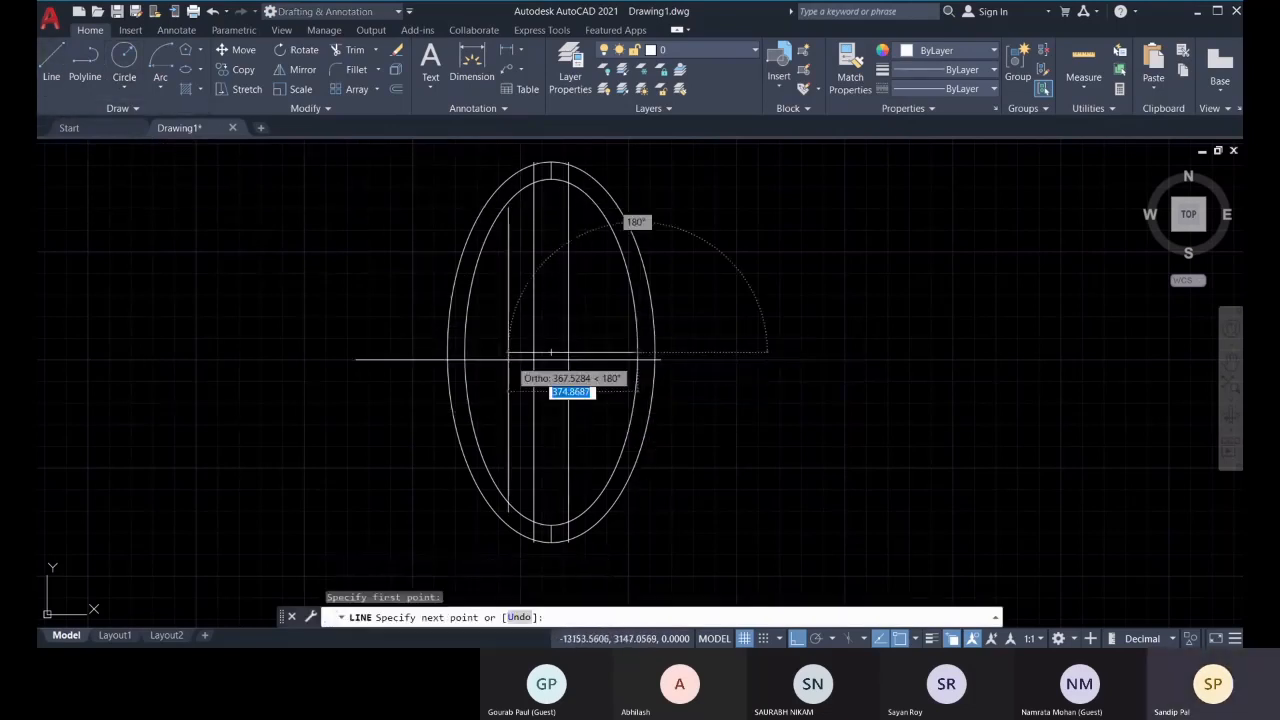
{"action": "left_click", "coordinate": [465, 352]}
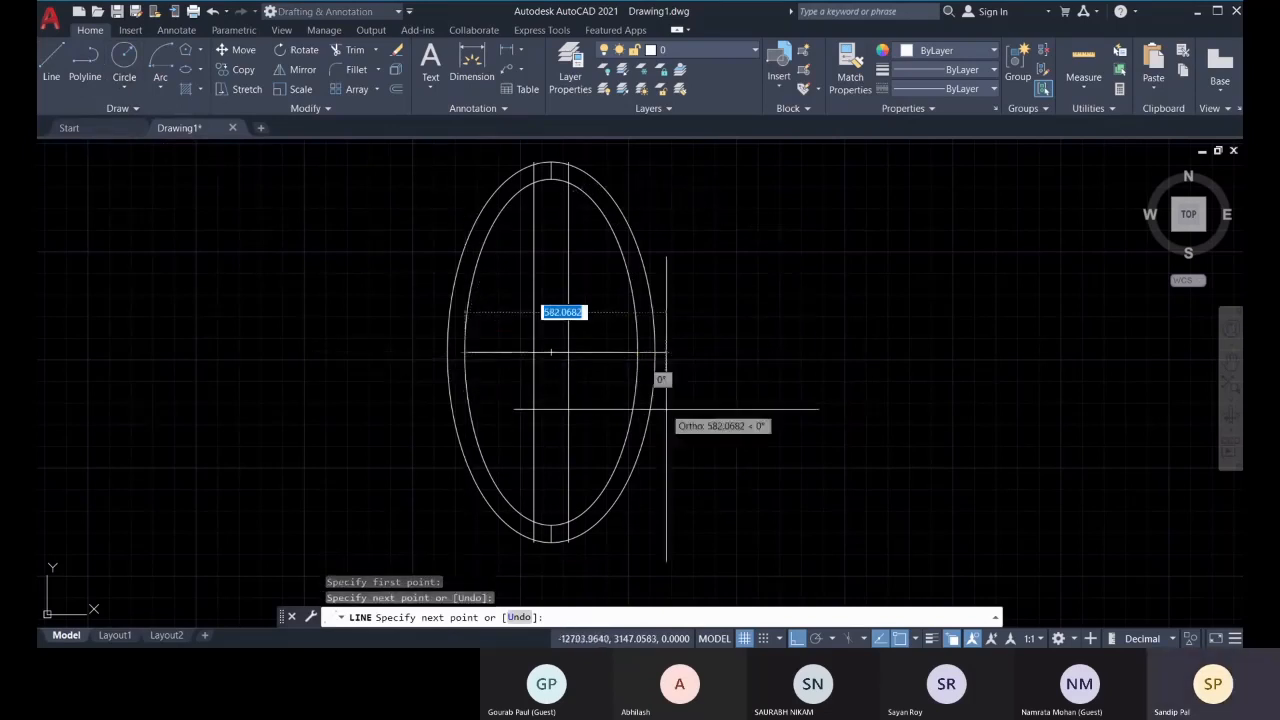
{"action": "key", "text": "Escape"}
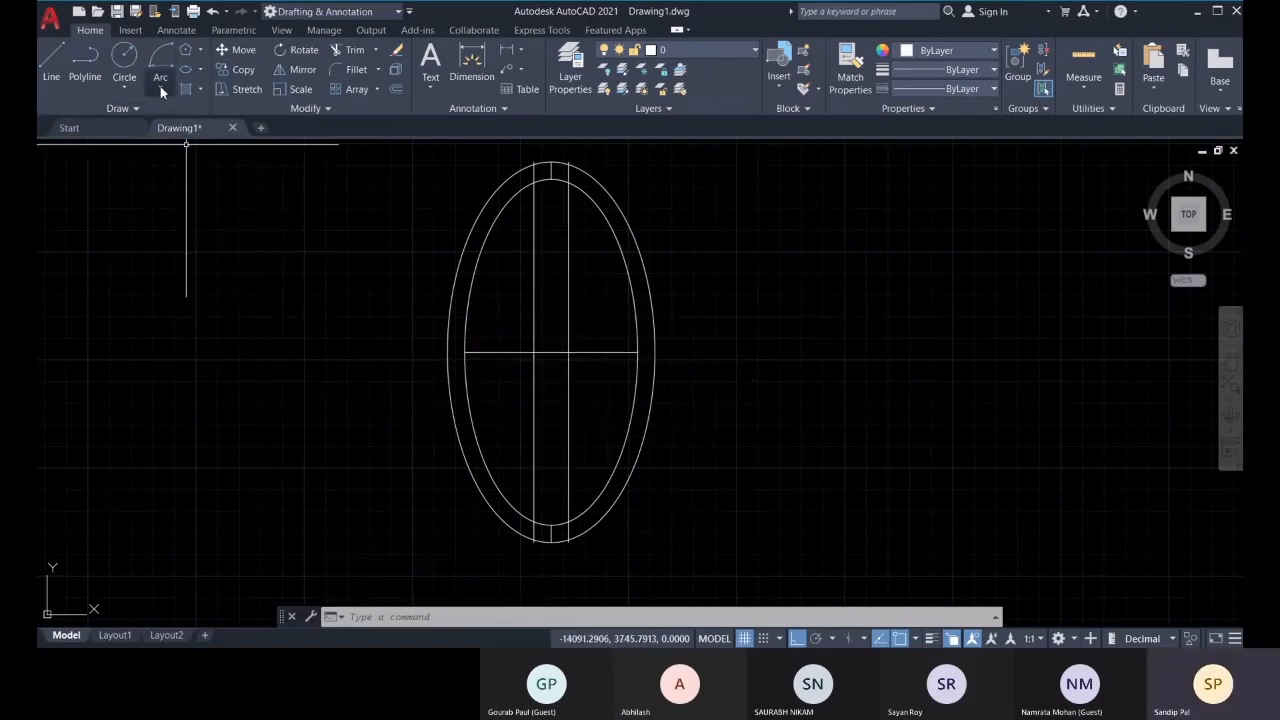
Draw a centre-based elliptical arc at the horizontal line's midpoint, with half-axes 130 horizontal and 400 vertical, covering only the upper-right quarter
{"action": "left_click", "coordinate": [200, 72]}
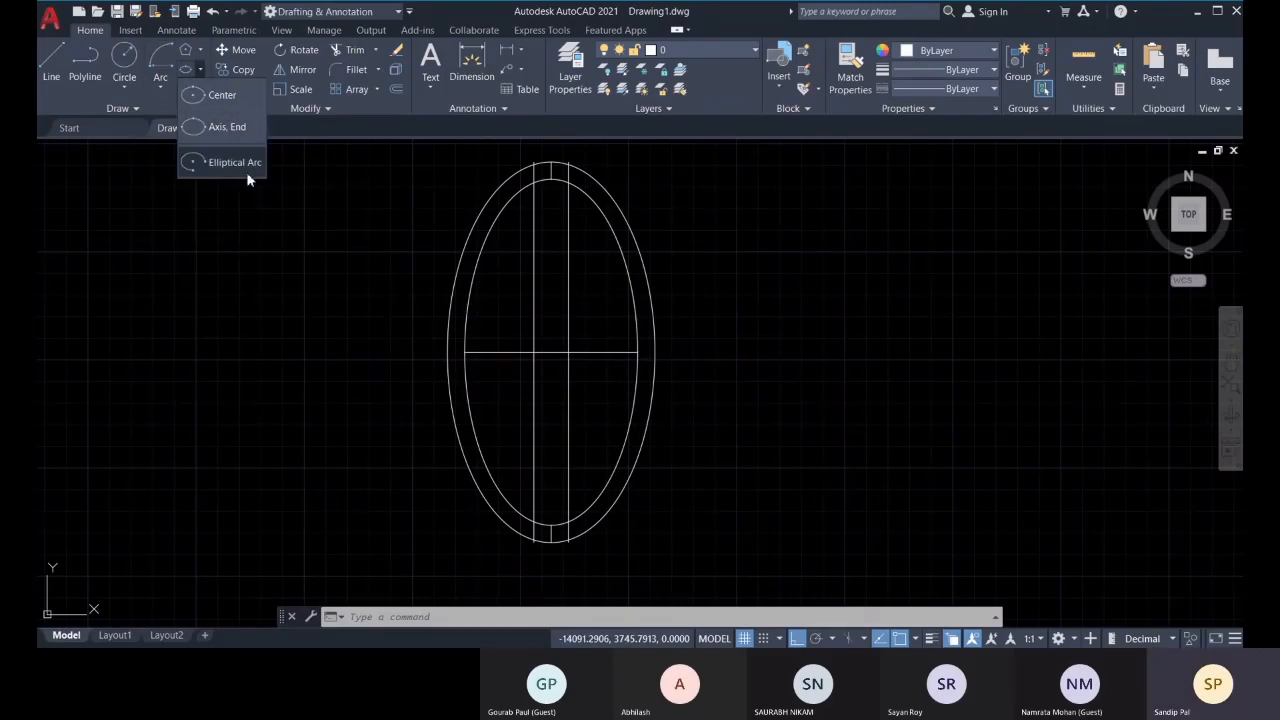
{"action": "left_click", "coordinate": [235, 163]}
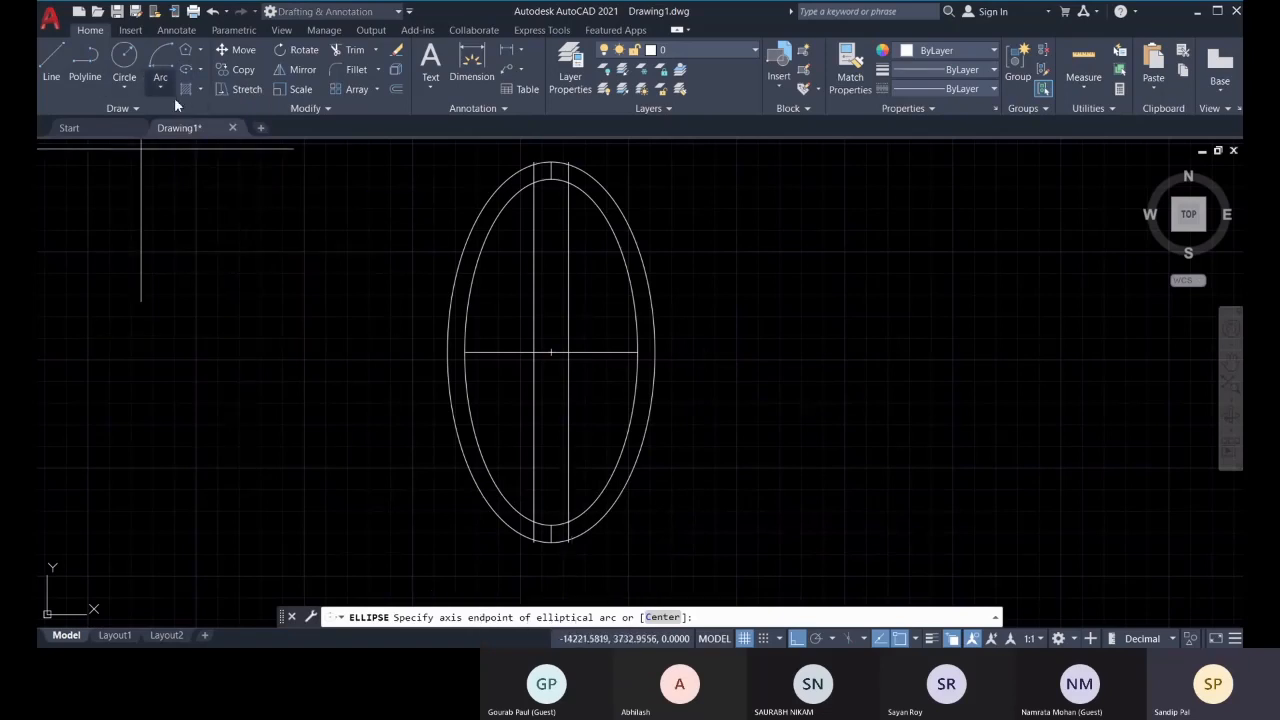
{"action": "left_click", "coordinate": [200, 70]}
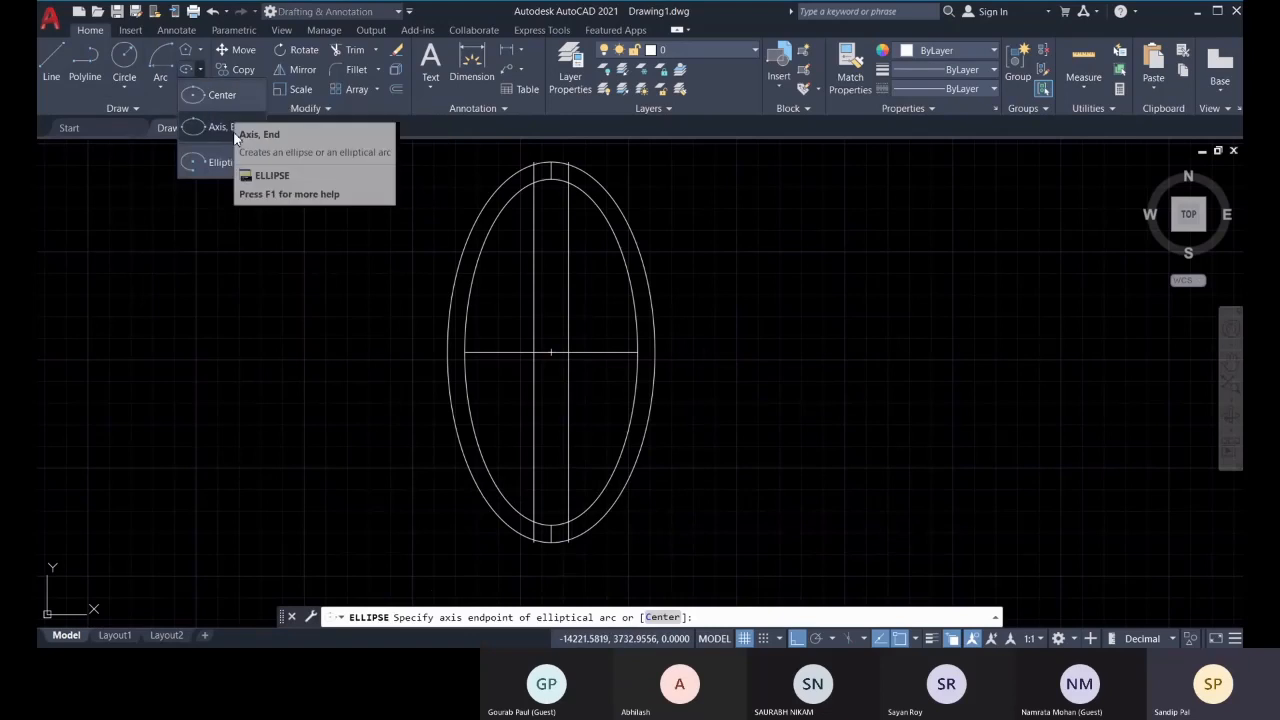
{"action": "left_click", "coordinate": [346, 124]}
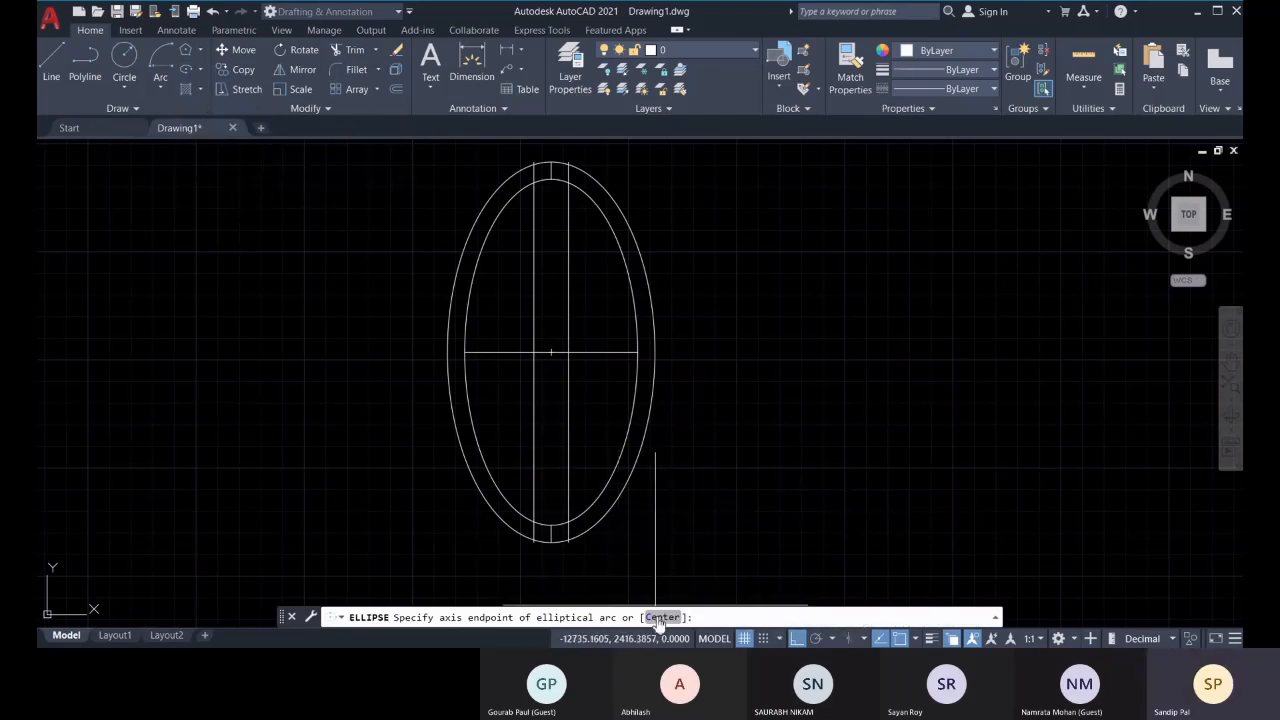
{"action": "left_click", "coordinate": [661, 617]}
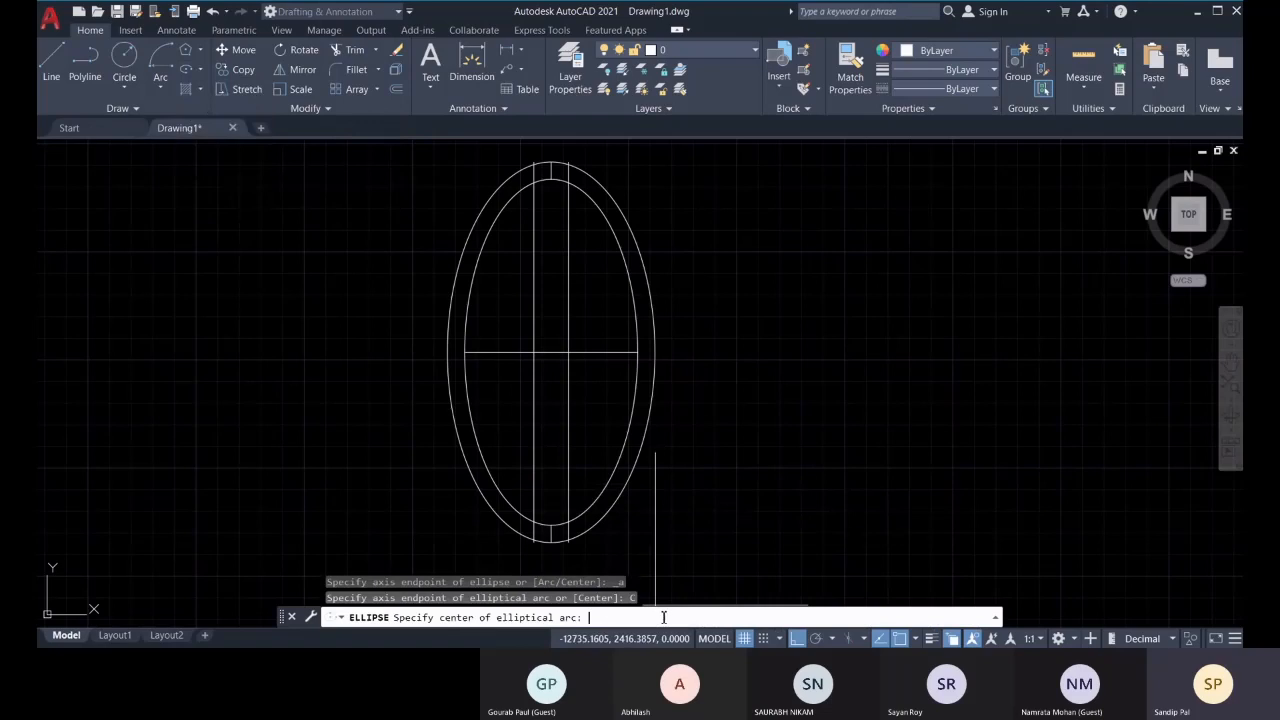
{"action": "left_click", "coordinate": [551, 352]}
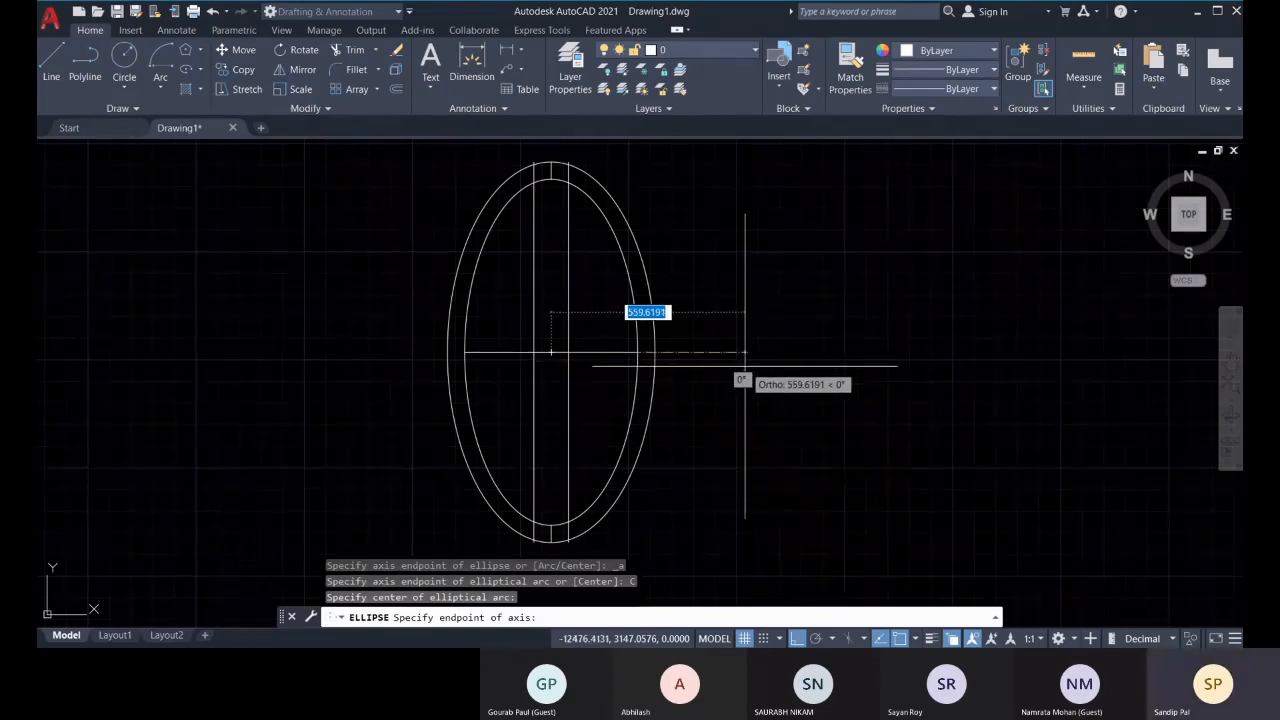
{"action": "type", "text": "130"}
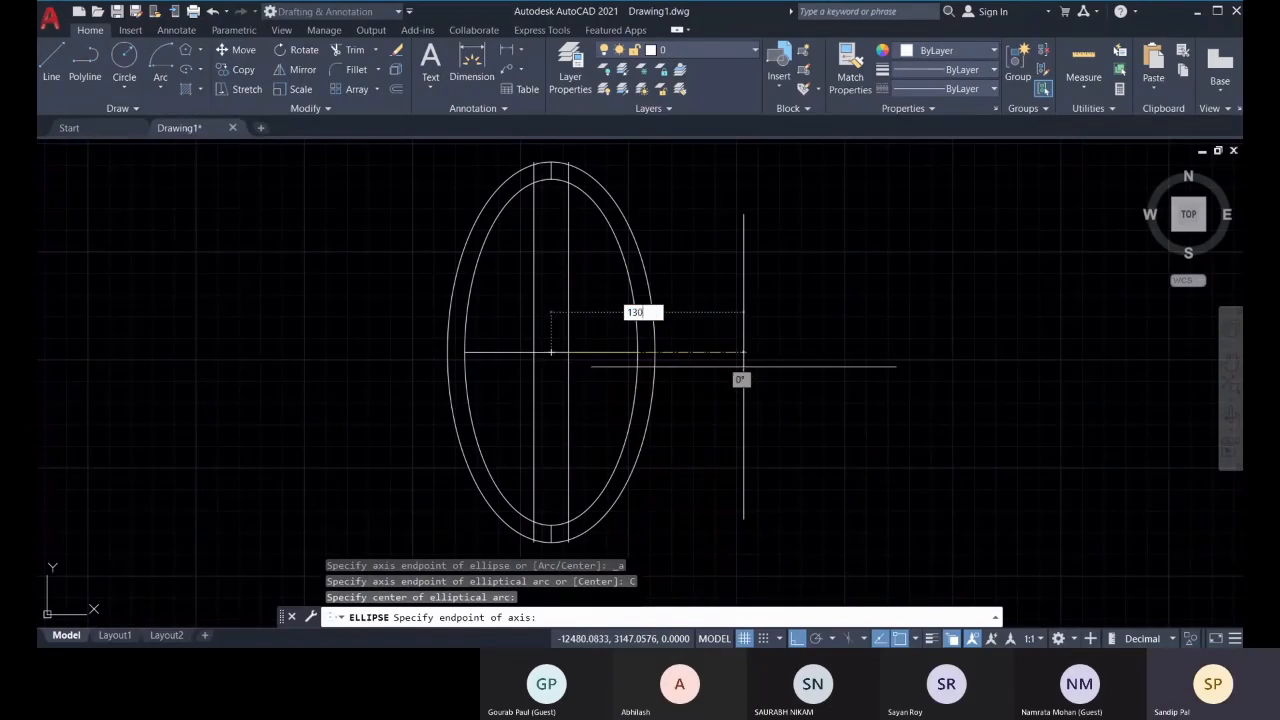
{"action": "key", "text": "Return"}
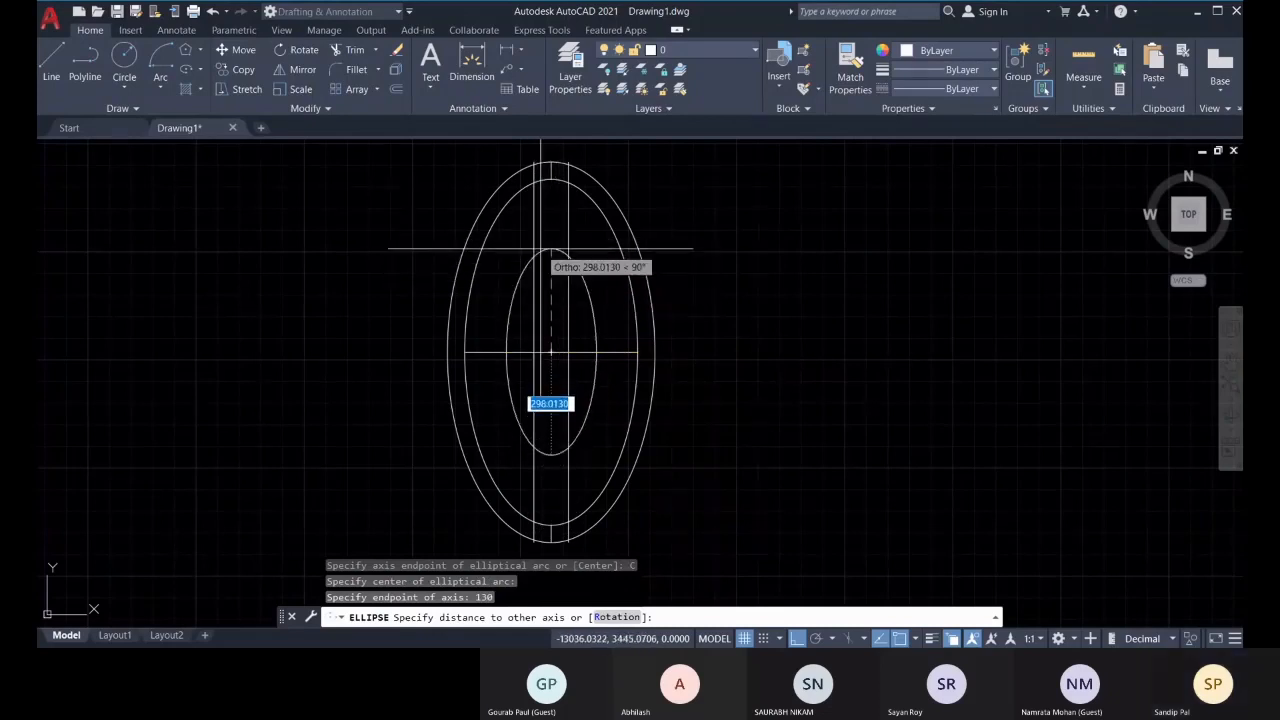
{"action": "type", "text": "400"}
{"action": "key", "text": "Return"}
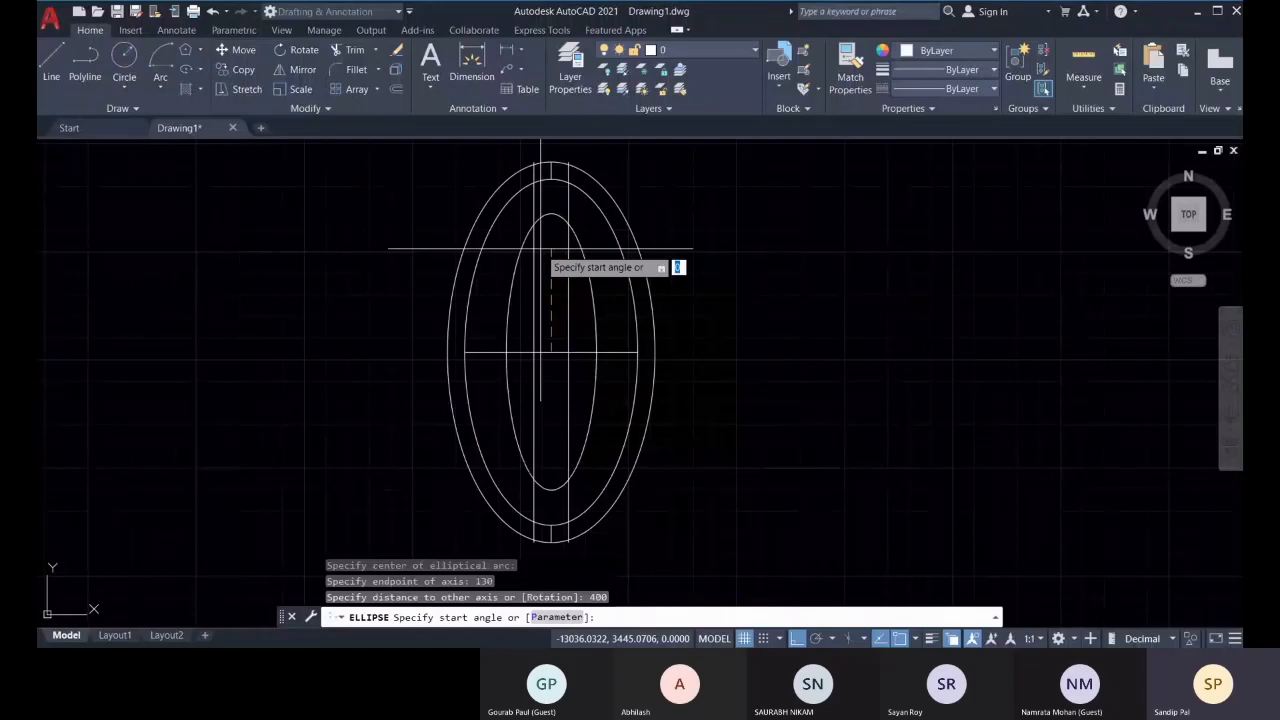
{"action": "left_click", "coordinate": [596, 352]}
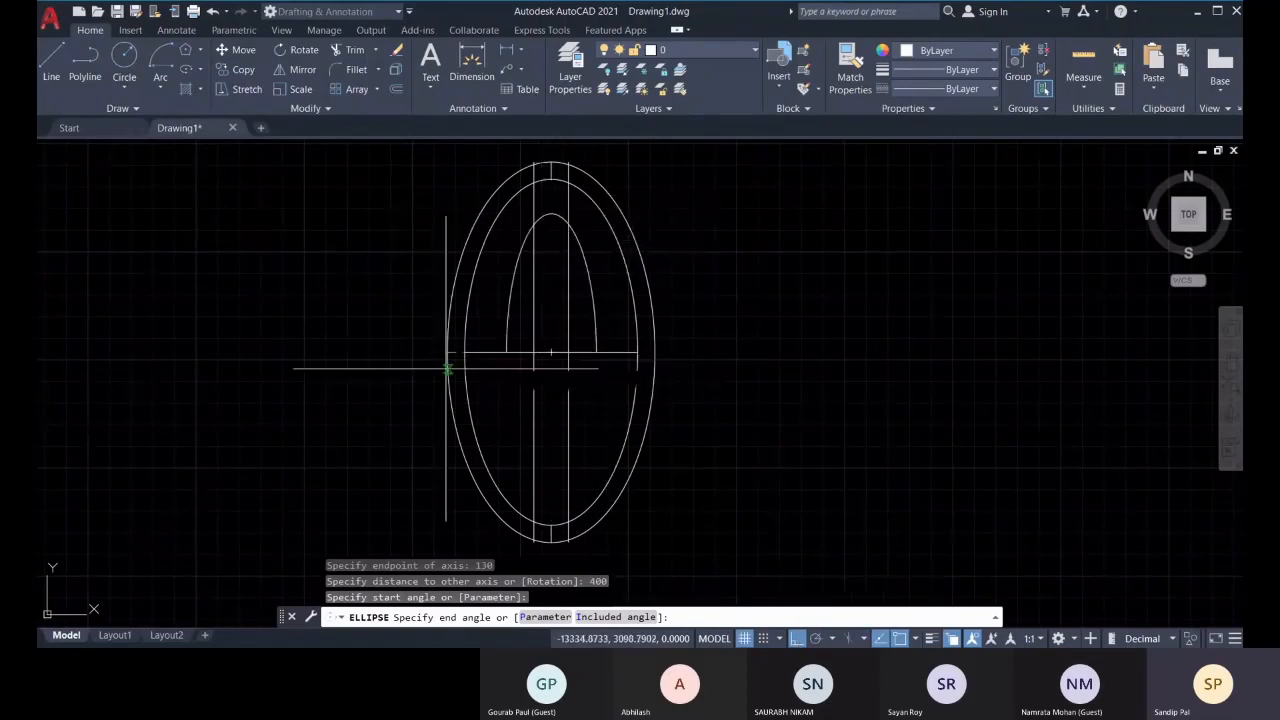
{"action": "left_click", "coordinate": [797, 639]}
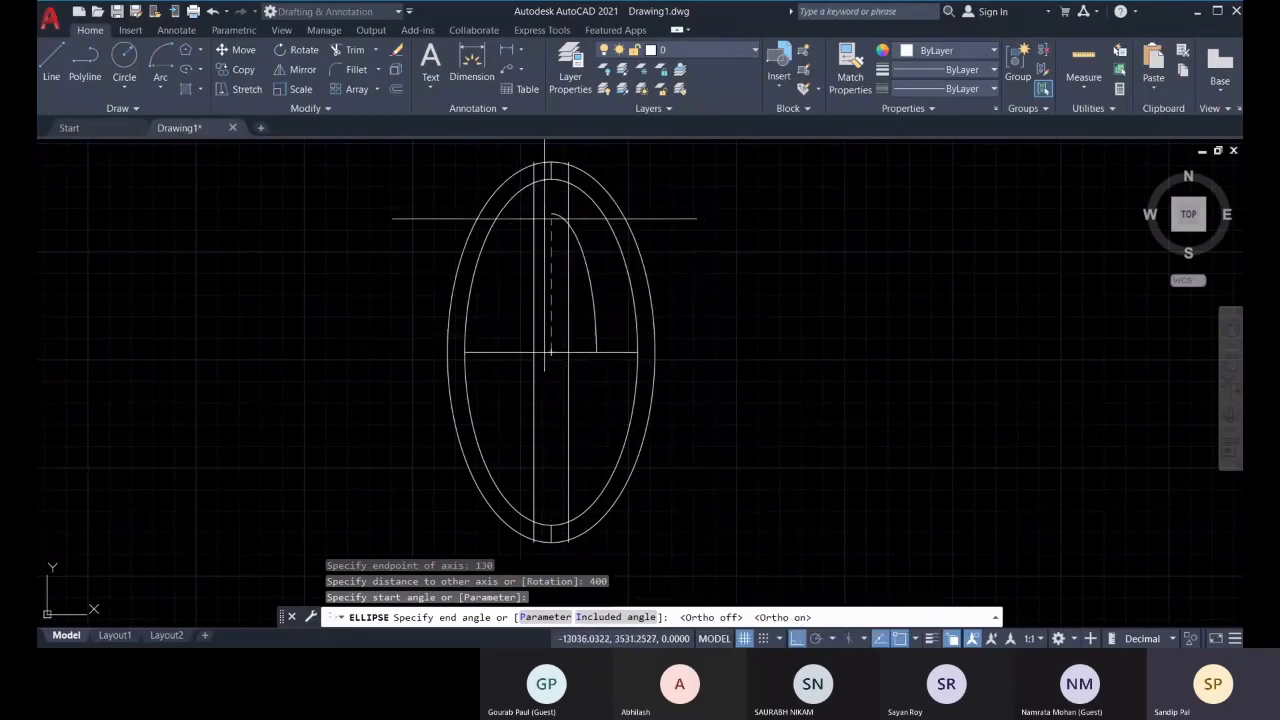
{"action": "left_click", "coordinate": [506, 278]}
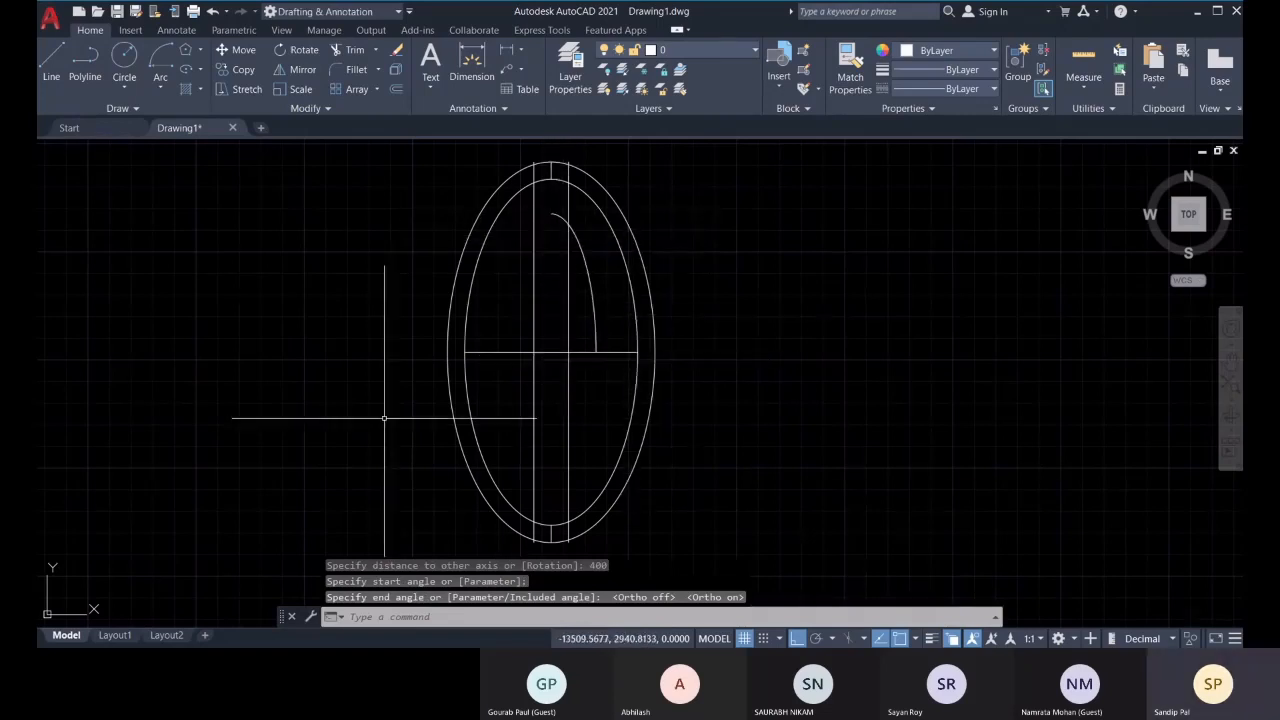
{"action": "left_click", "coordinate": [620, 336]}
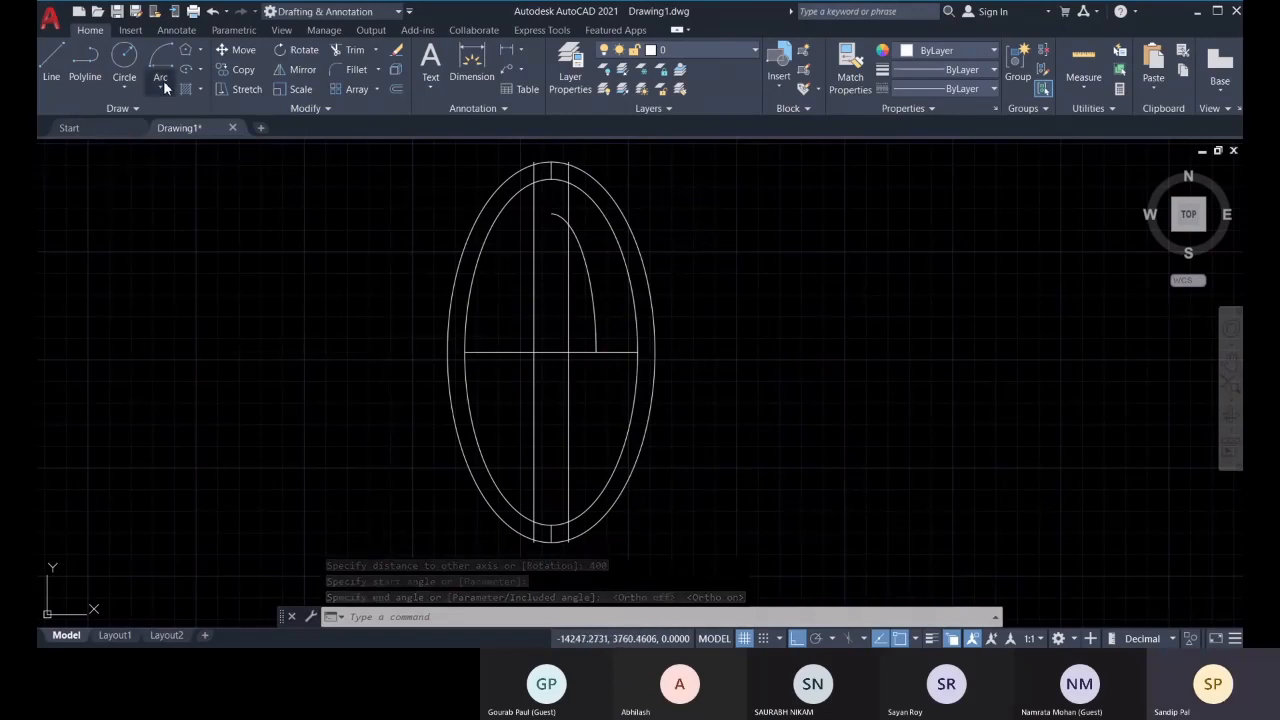
Draw a second elliptical arc from the same centre, with half-axes 200 horizontal and 150 vertical, covering only the lower-left quarter
{"action": "left_click", "coordinate": [202, 68]}
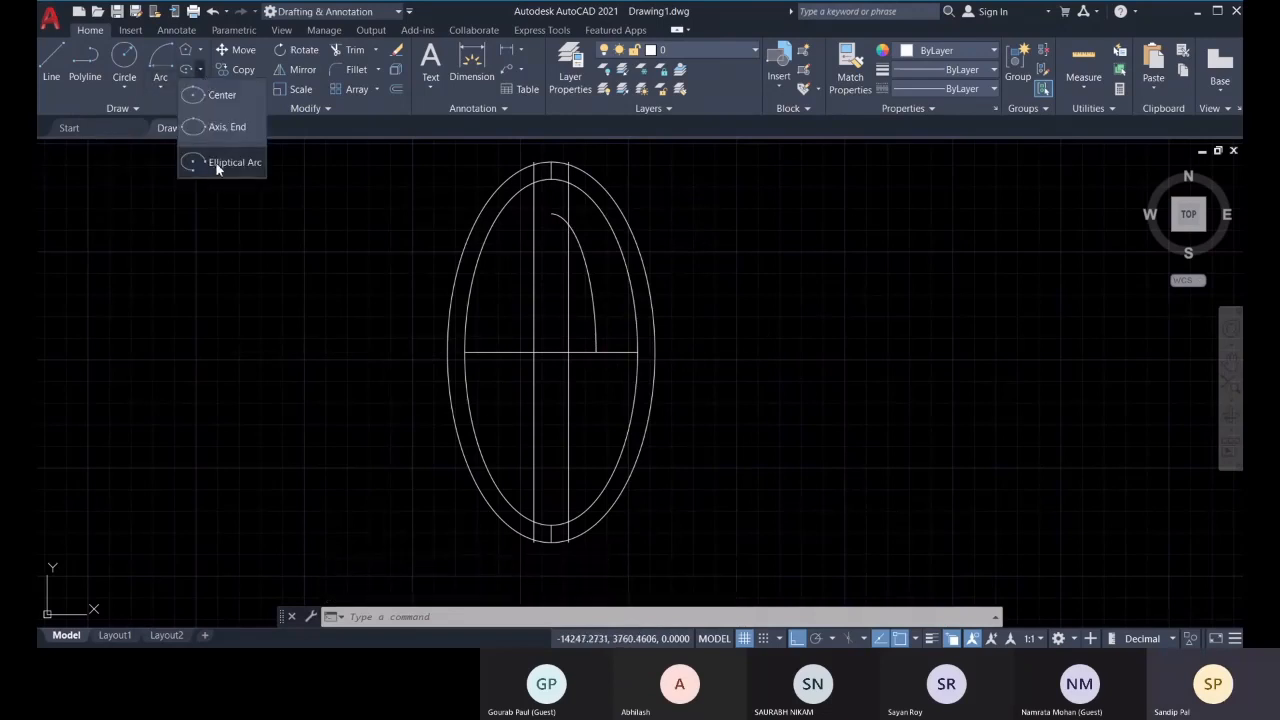
{"action": "left_click", "coordinate": [218, 163]}
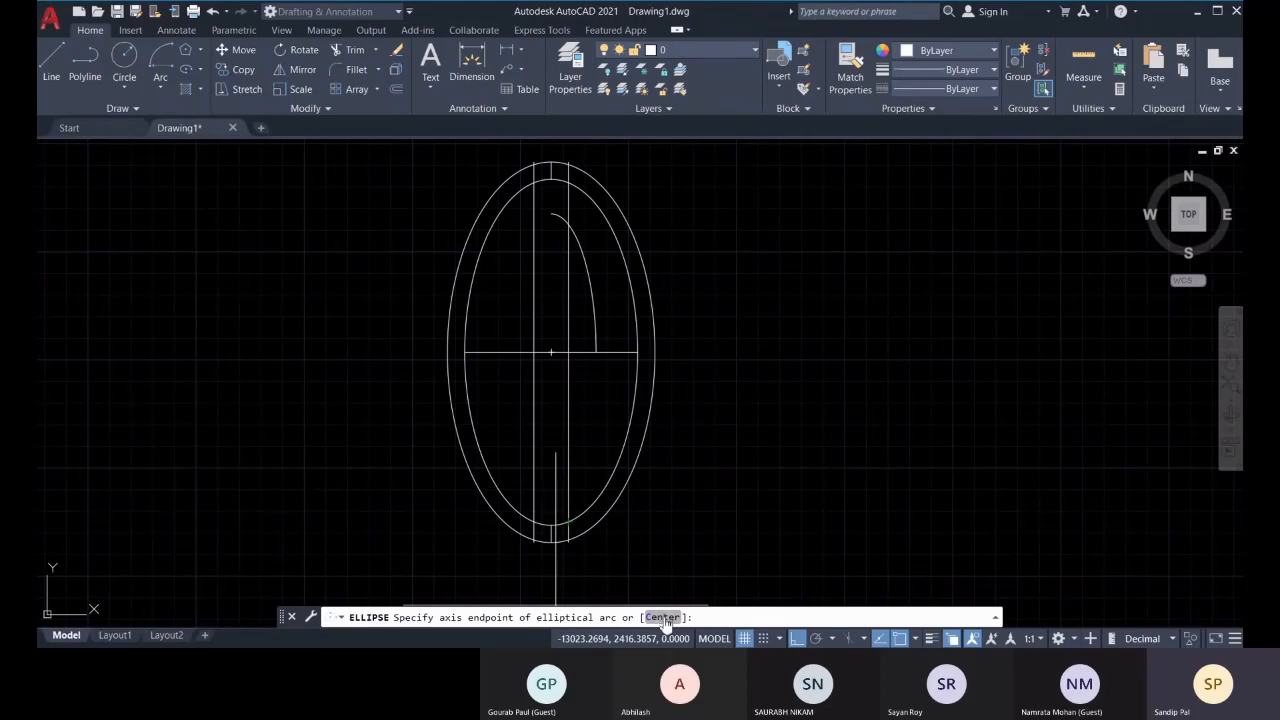
{"action": "left_click", "coordinate": [662, 617]}
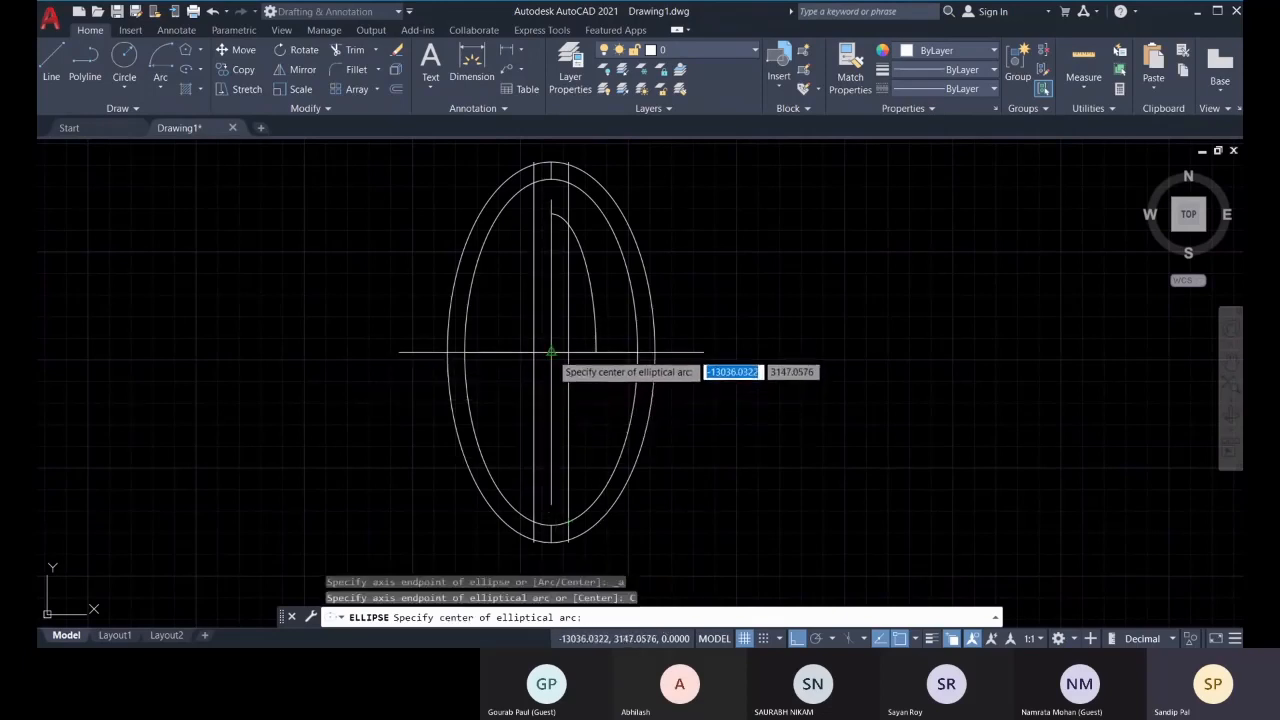
{"action": "left_click", "coordinate": [551, 352]}
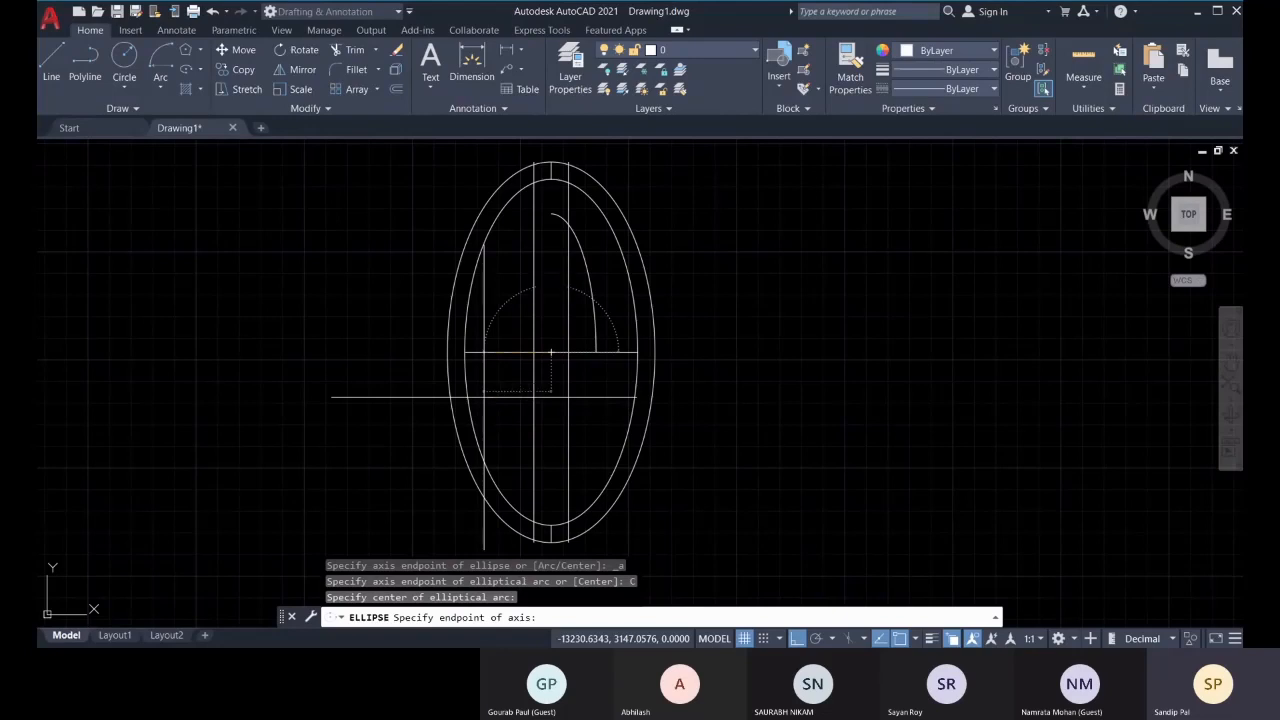
{"action": "type", "text": "200"}
{"action": "key", "text": "Return"}
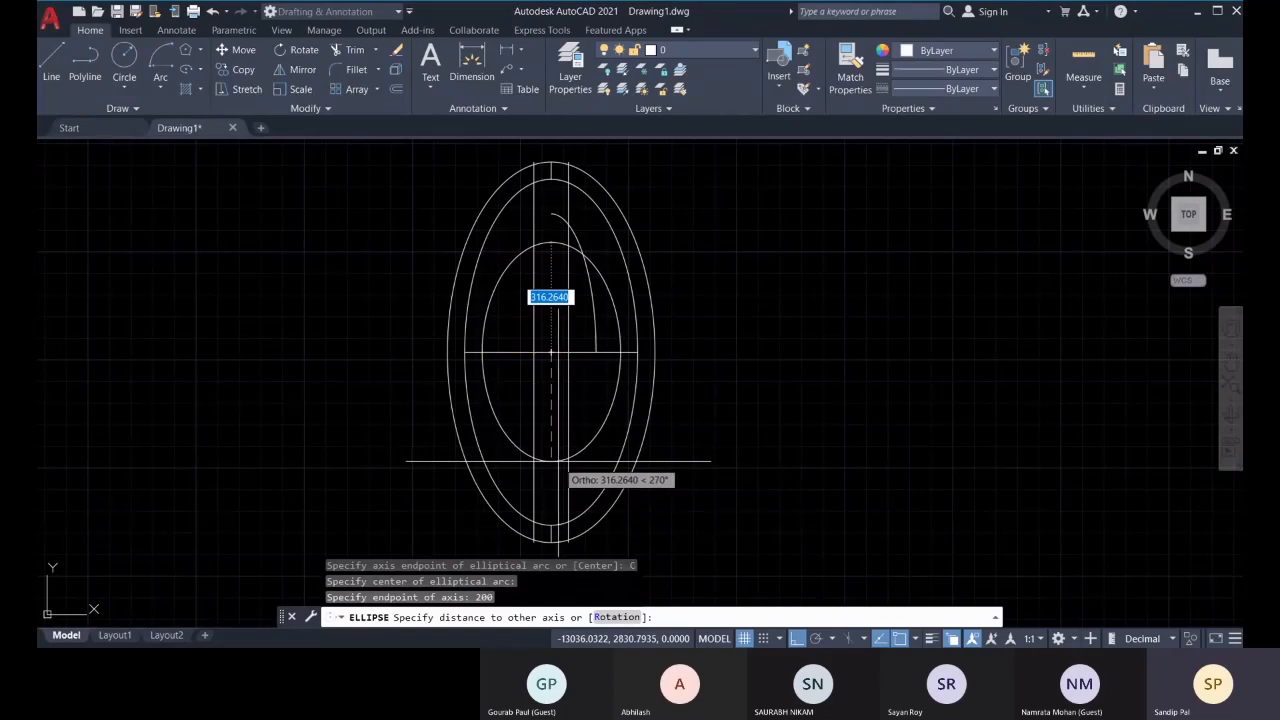
{"action": "type", "text": "150"}
{"action": "key", "text": "Return"}
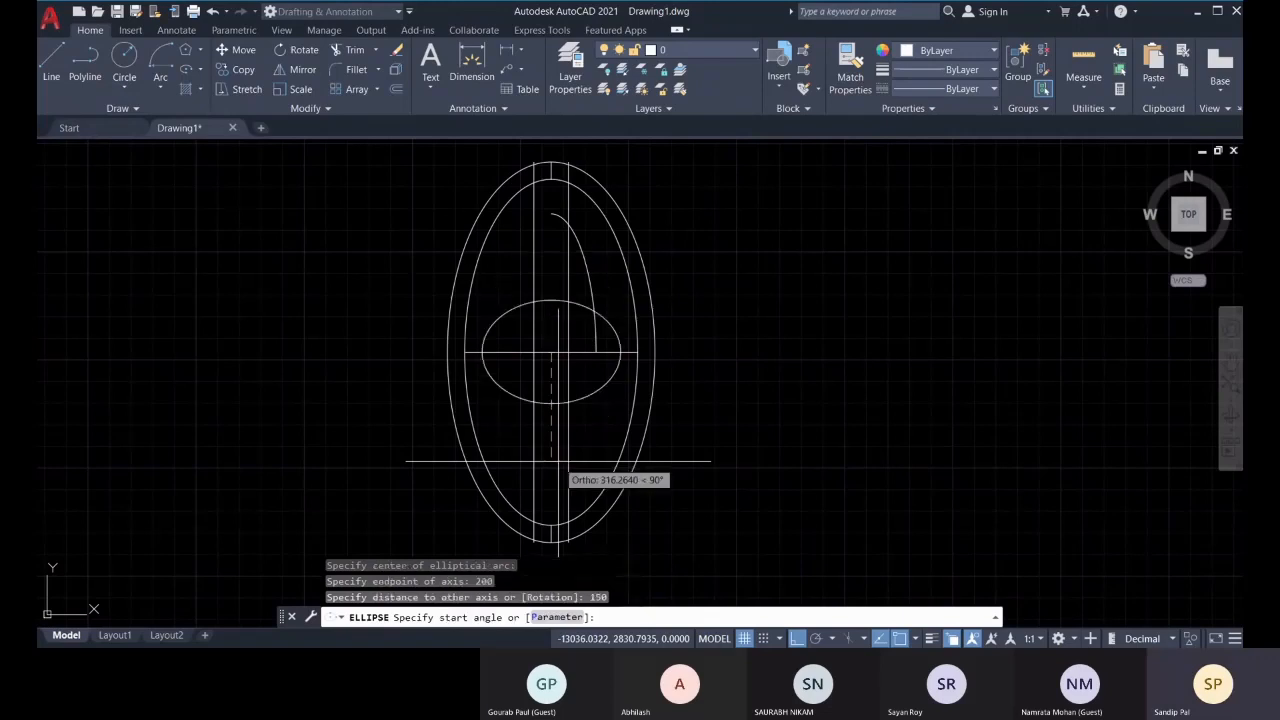
{"action": "left_click", "coordinate": [482, 352]}
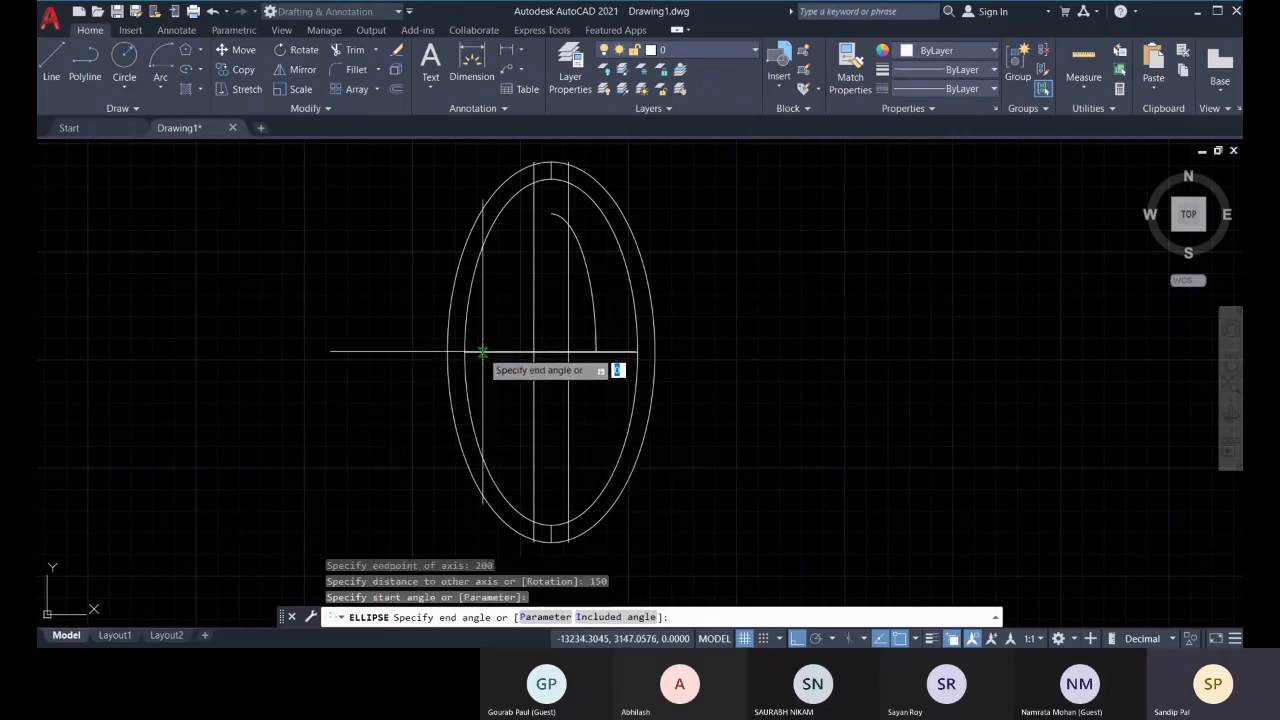
{"action": "left_click", "coordinate": [553, 422]}
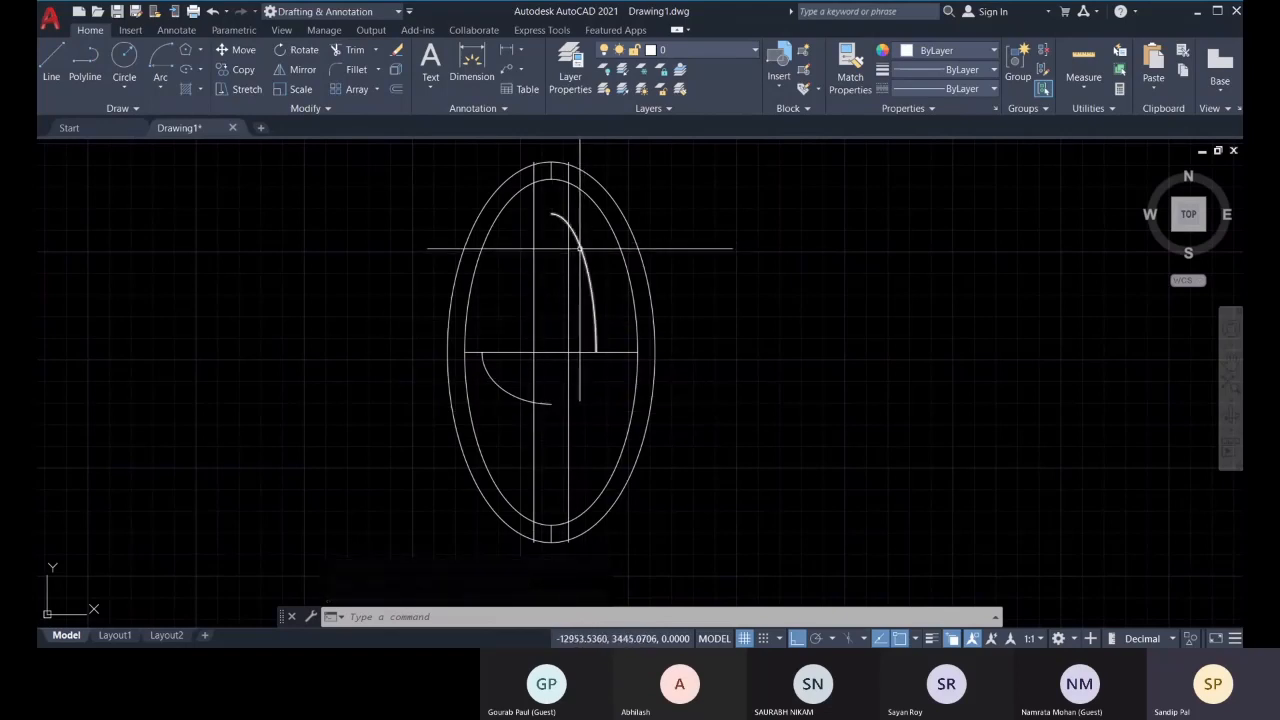
Delete the two long vertical lines running through the ellipses
{"action": "left_click", "coordinate": [535, 290]}
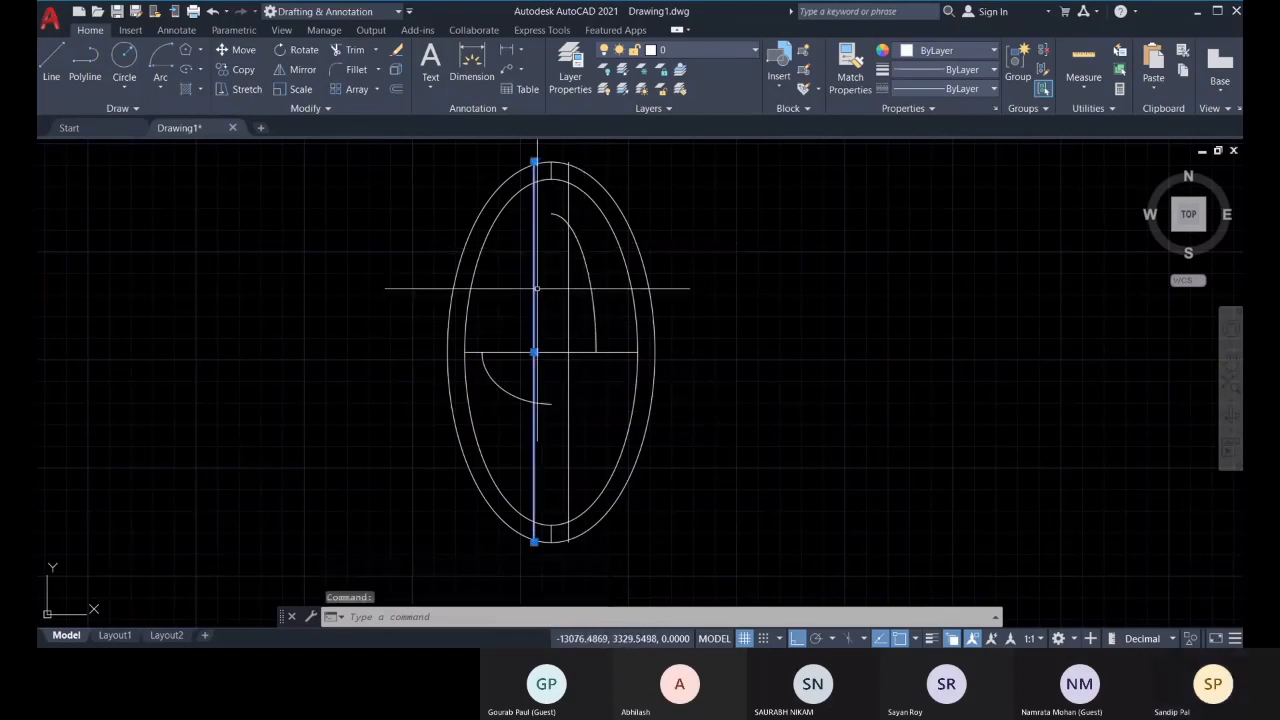
{"action": "key", "text": "Delete"}
{"action": "left_click", "coordinate": [567, 282]}
{"action": "key", "text": "Delete"}
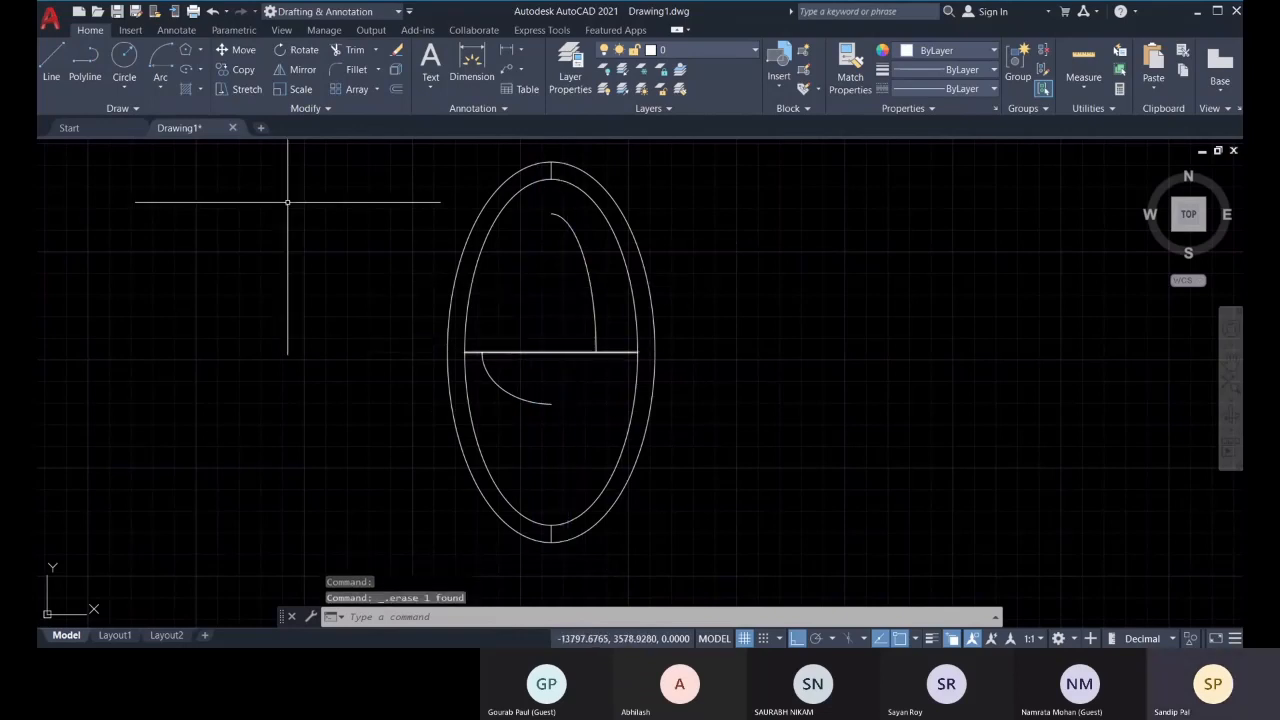
Mirror the lower-left elliptical arc about the vertical axis through the ellipse centre, erasing the source arc
{"action": "left_click", "coordinate": [559, 222]}
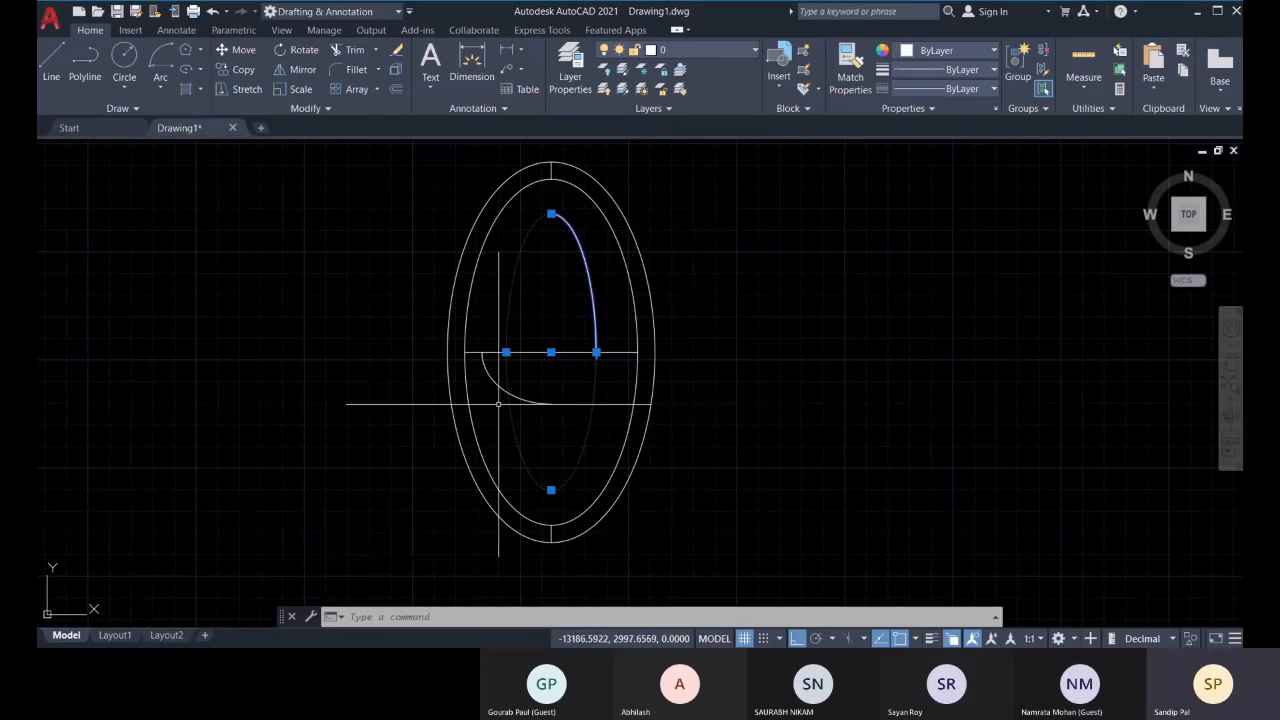
{"action": "key", "text": "Escape"}
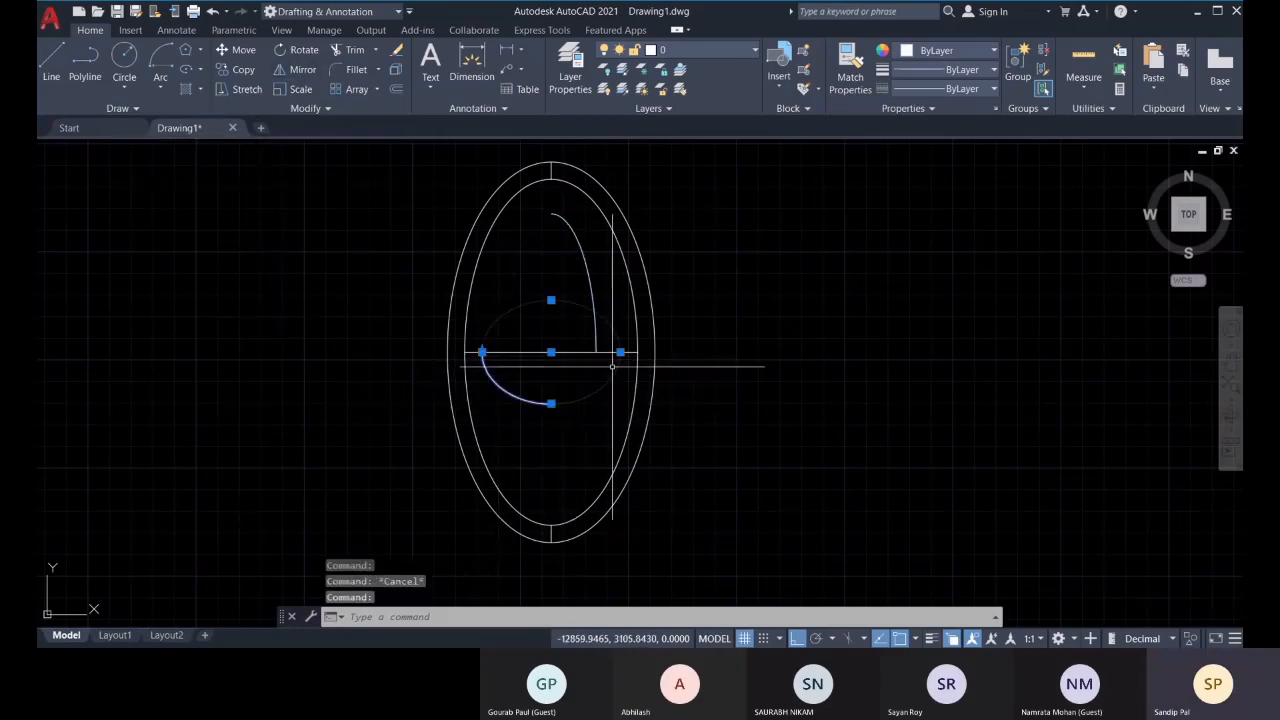
{"action": "left_click", "coordinate": [302, 70]}
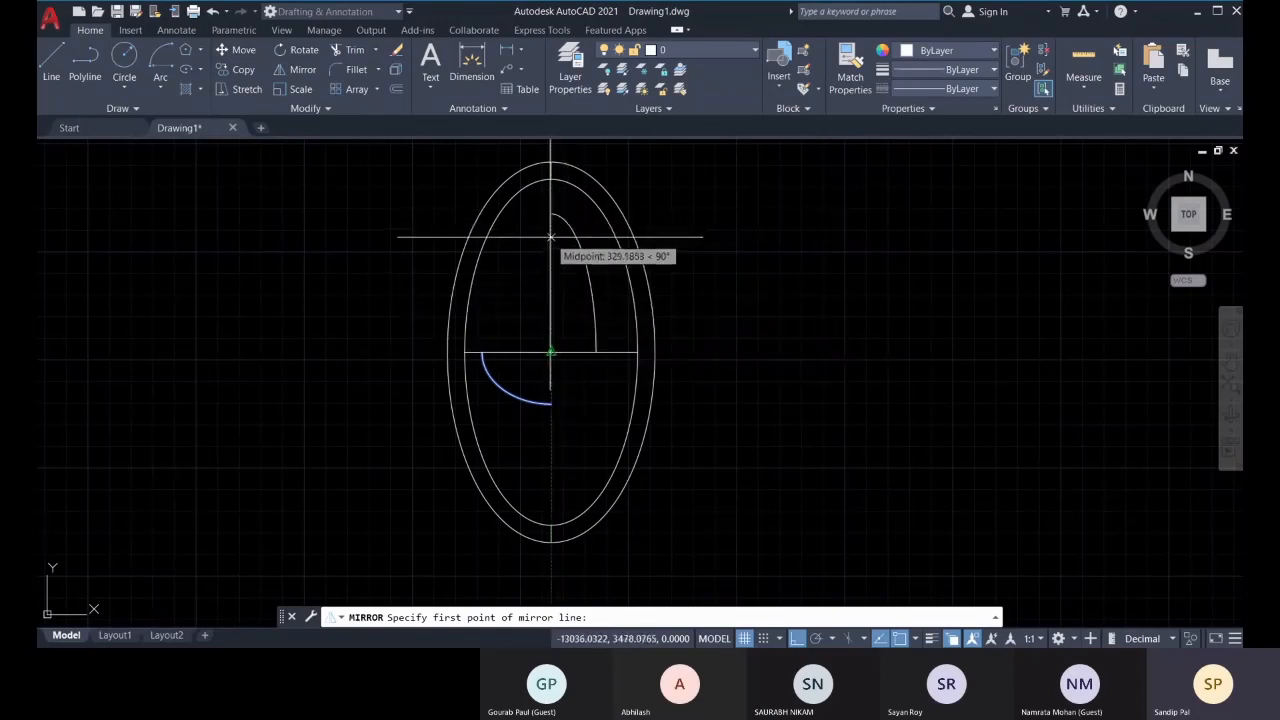
{"action": "left_click", "coordinate": [550, 352]}
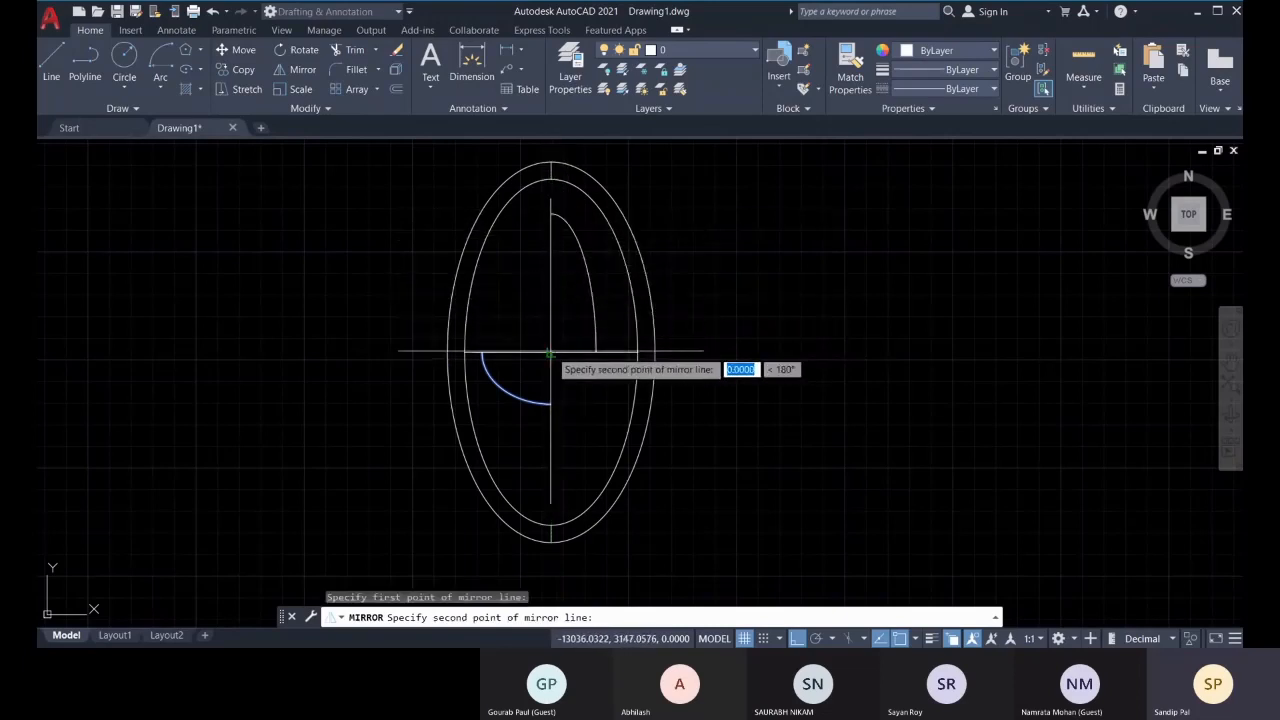
{"action": "left_click", "coordinate": [551, 524]}
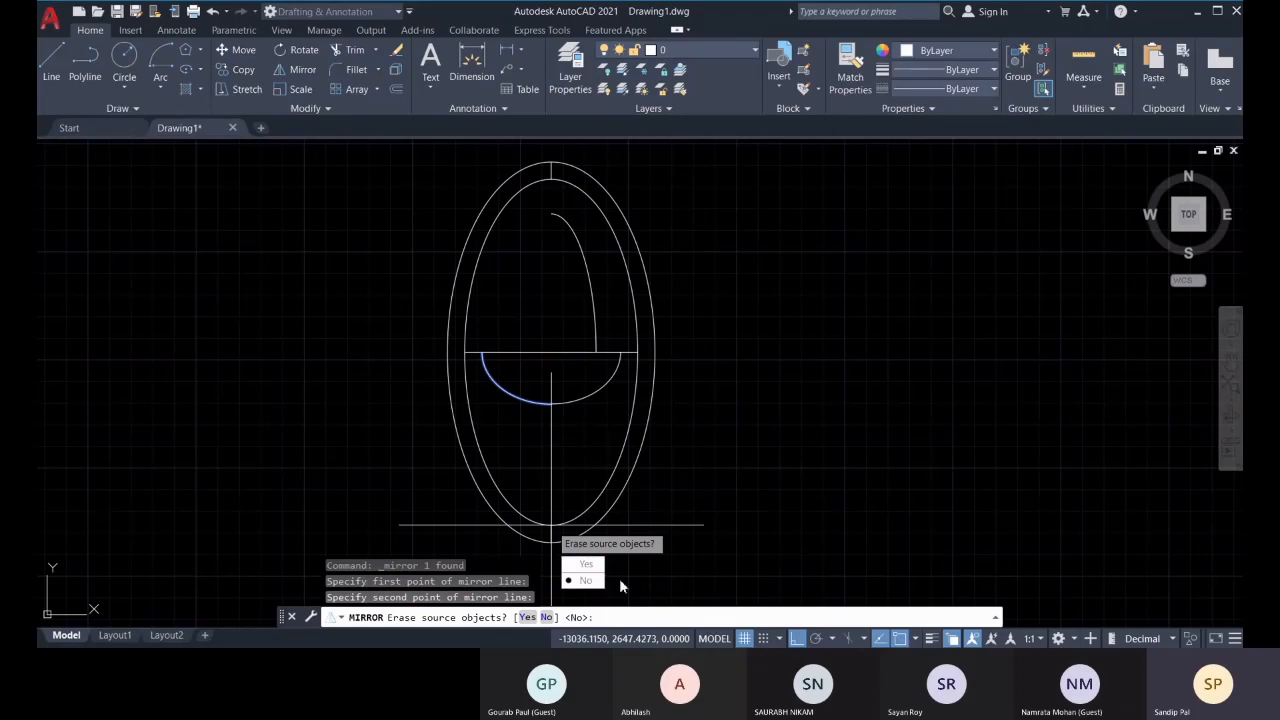
{"action": "left_click", "coordinate": [588, 567]}
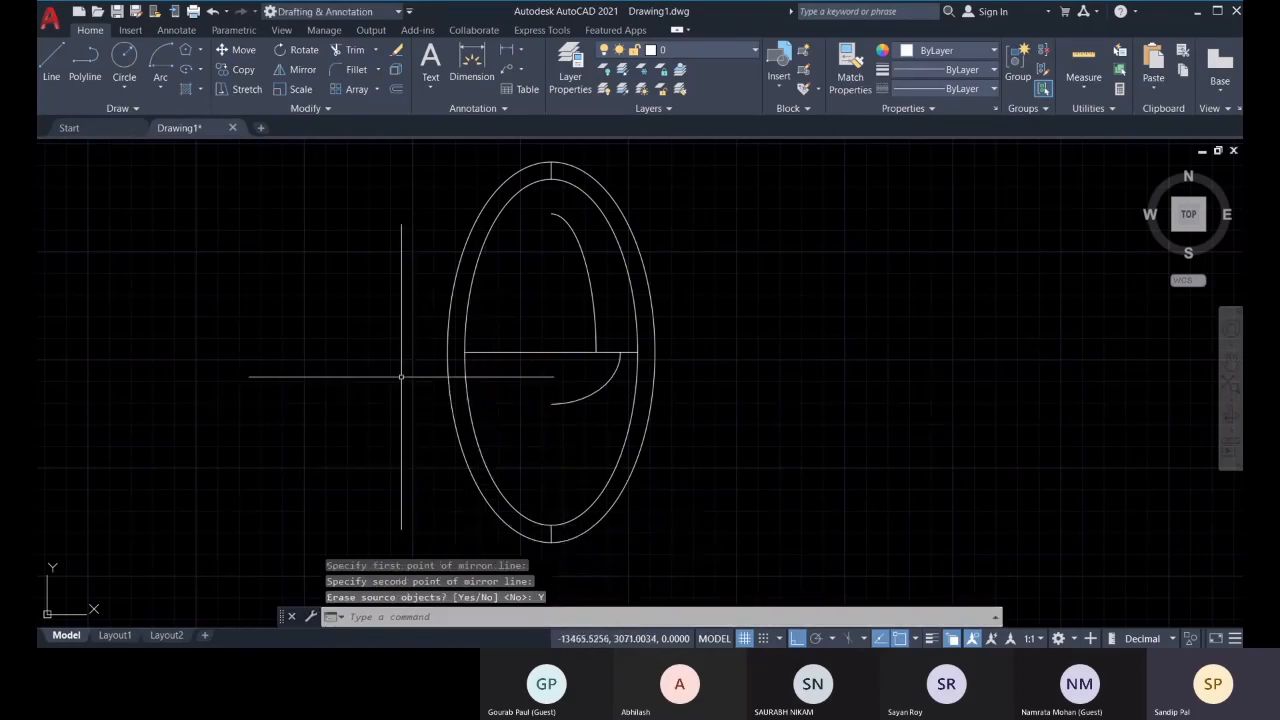
Rotate a copy of both quarter elliptical arcs by 180° about the midpoint of the horizontal line
{"action": "left_click", "coordinate": [305, 51]}
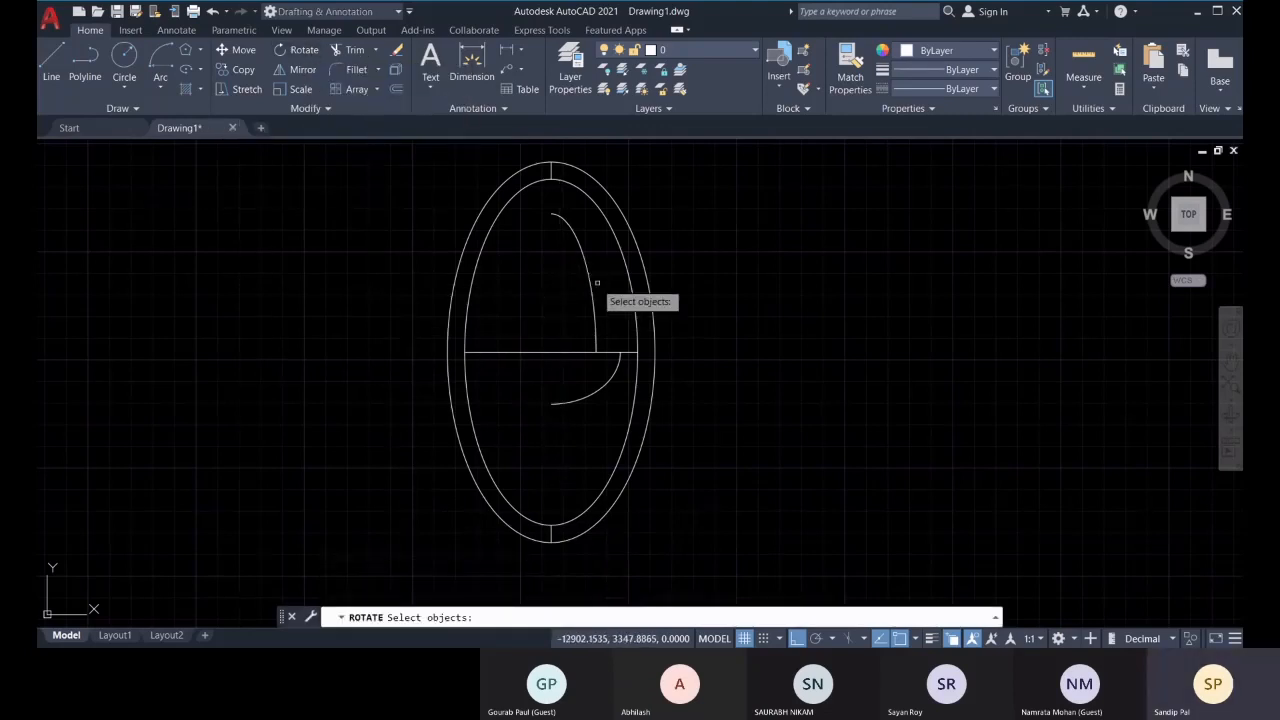
{"action": "left_click", "coordinate": [607, 384]}
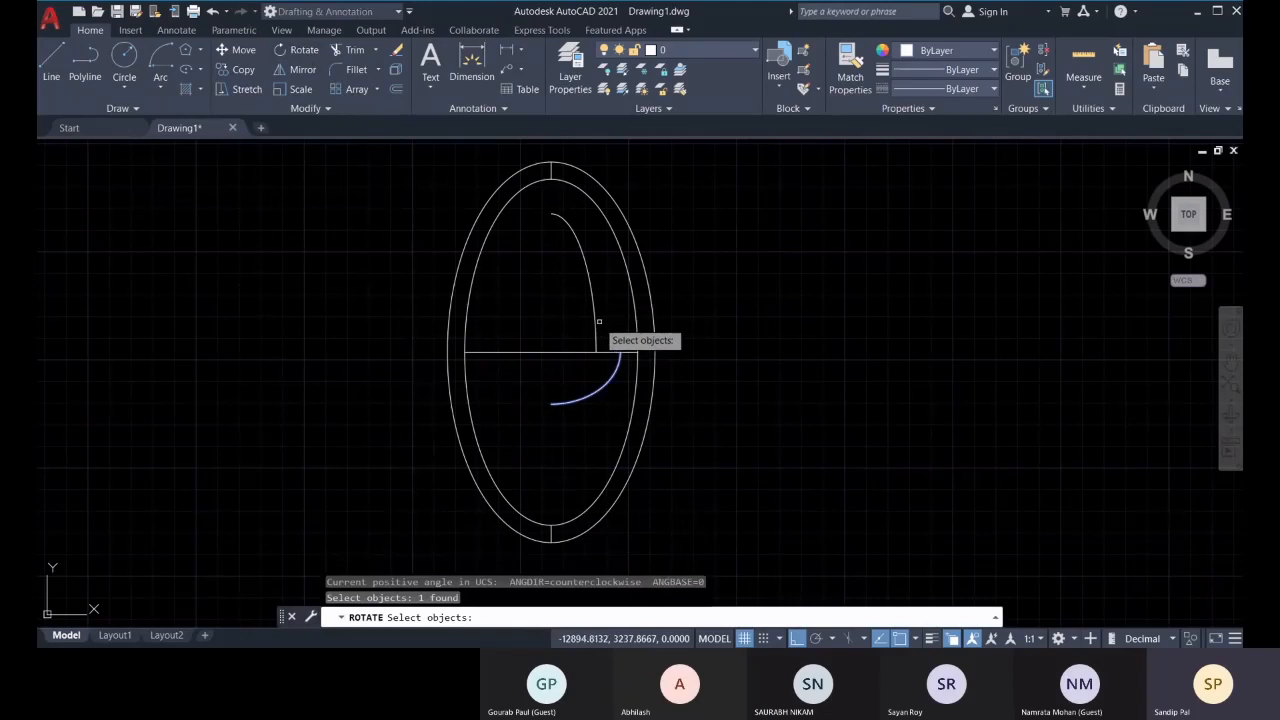
{"action": "left_click", "coordinate": [594, 330]}
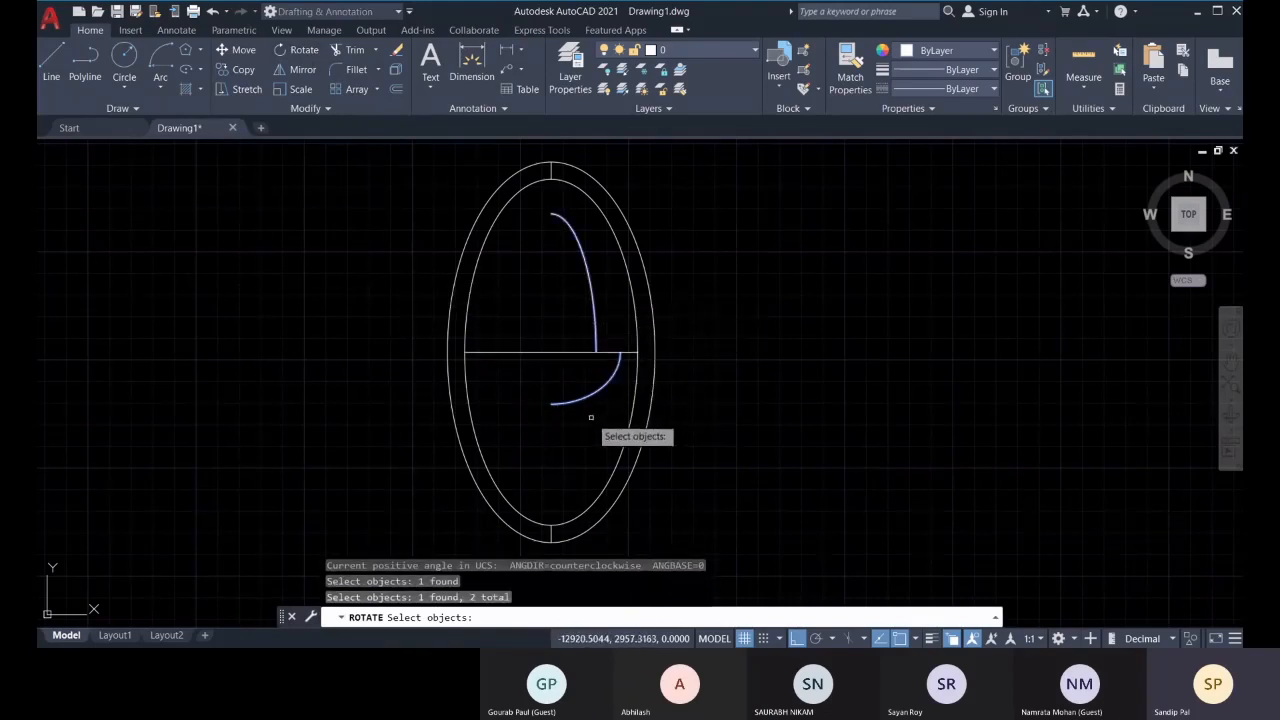
{"action": "key", "text": "Return"}
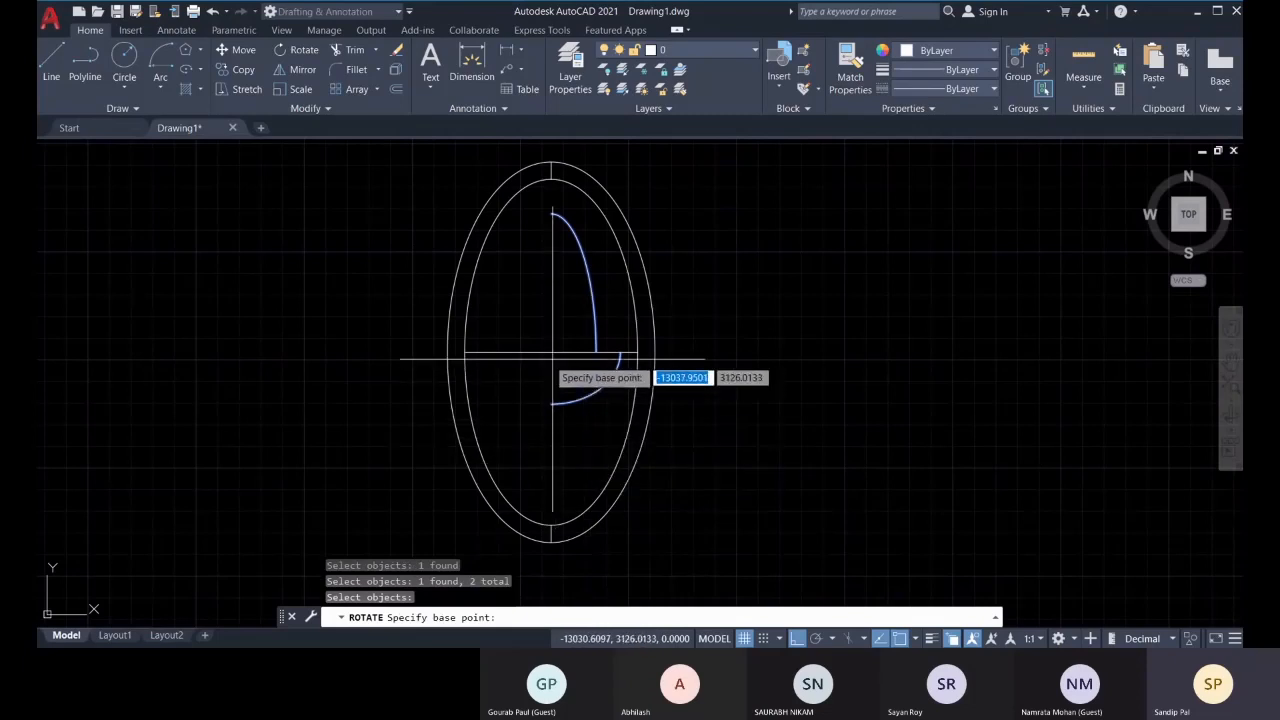
{"action": "left_click", "coordinate": [551, 352]}
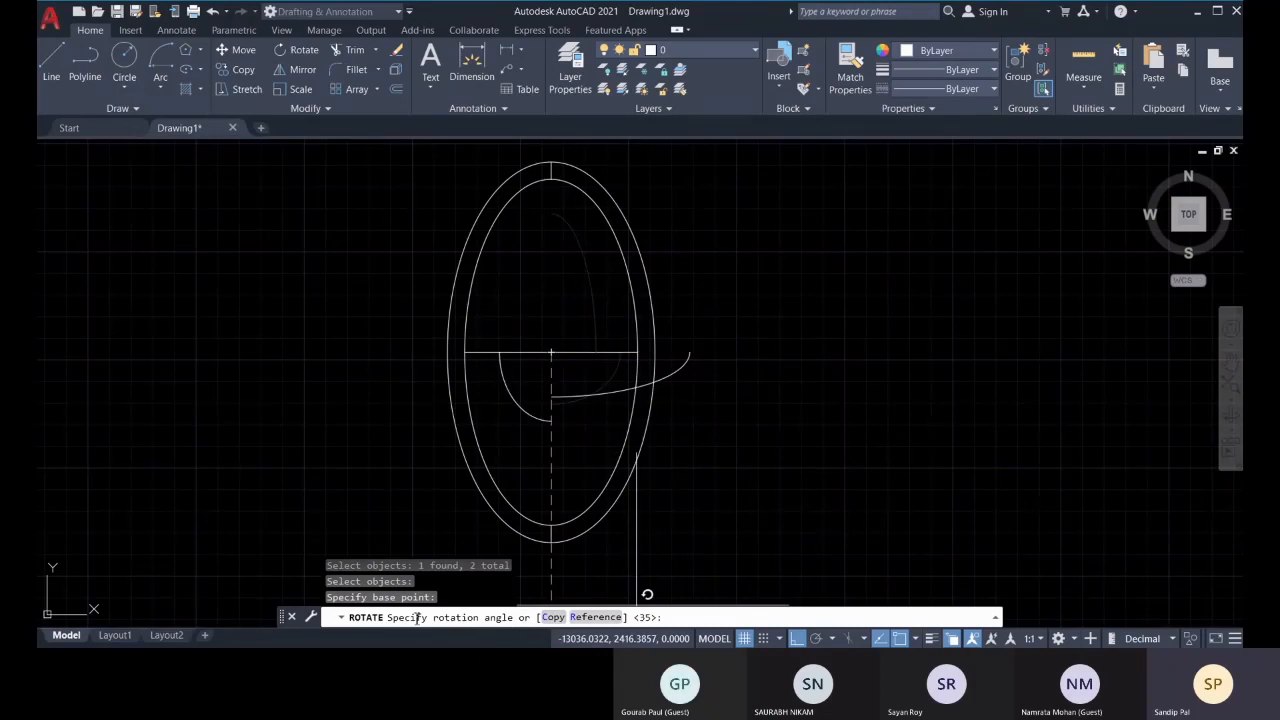
{"action": "left_click", "coordinate": [553, 617]}
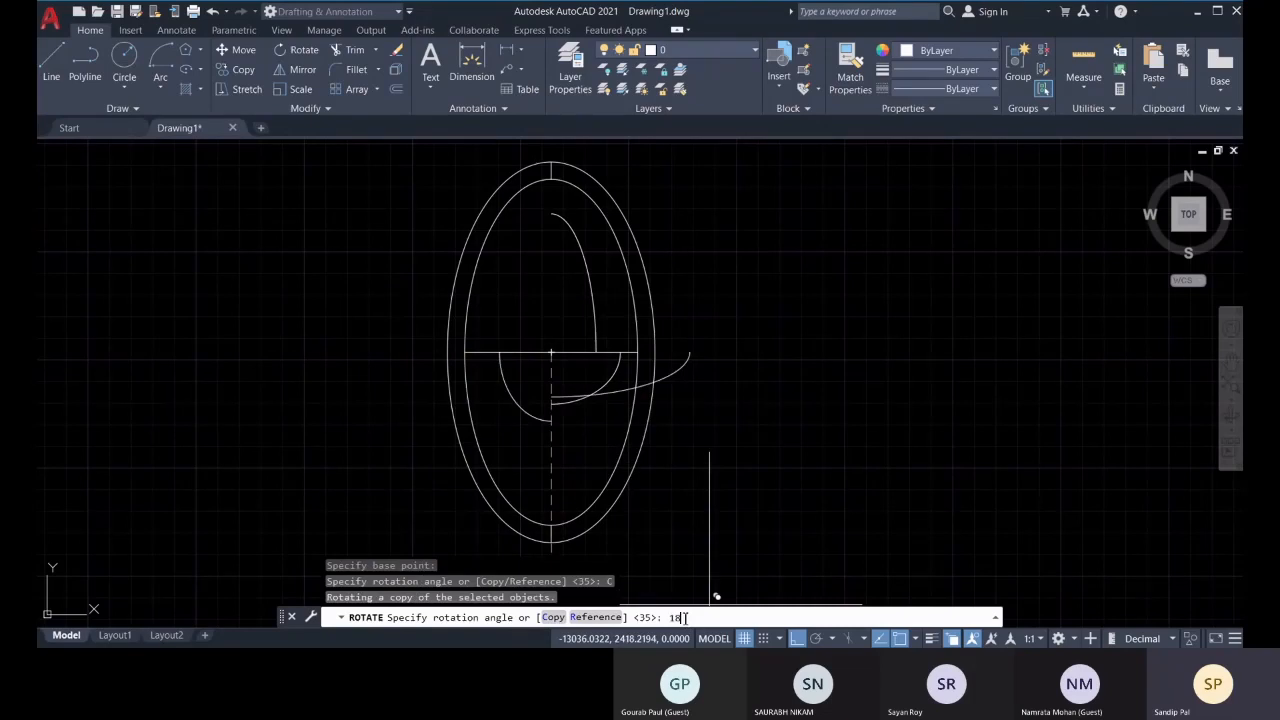
{"action": "key", "text": "Return"}
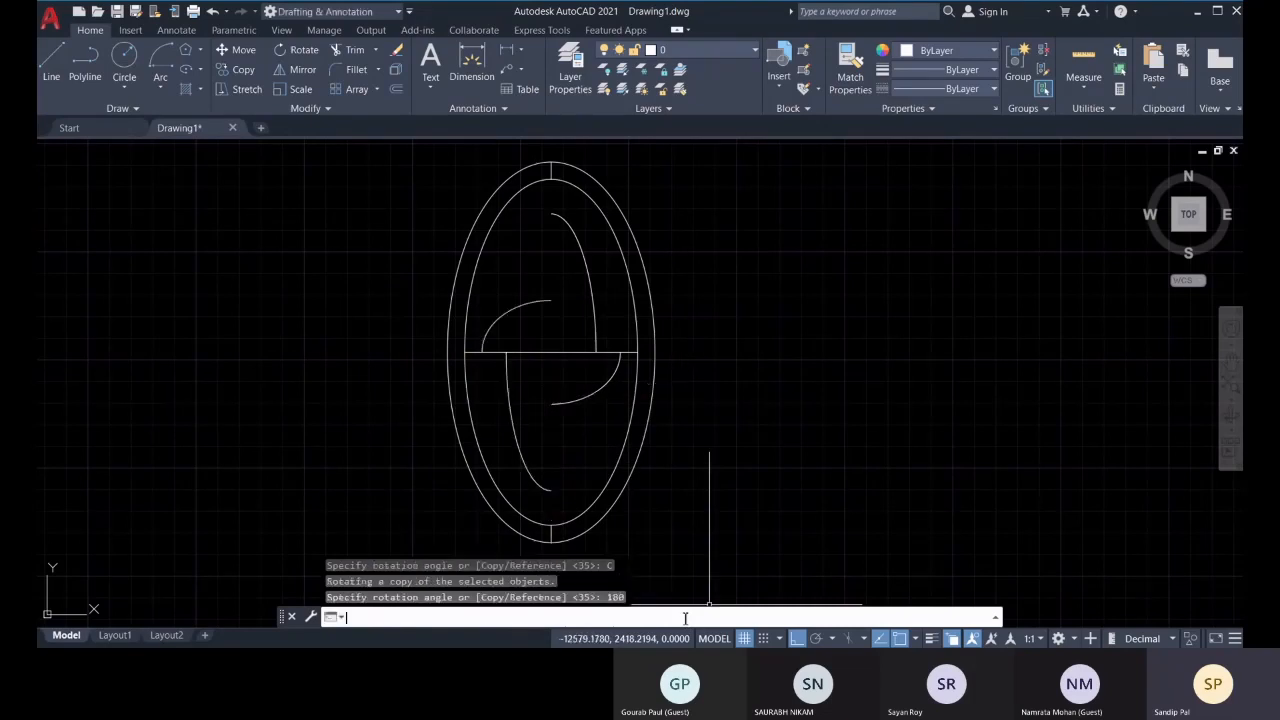
Delete the short vertical line between the two ellipses at their lower end
{"action": "mouse_move", "coordinate": [597, 440]}
{"action": "middle_mouse_down"}
{"action": "mouse_move", "coordinate": [586, 423]}
{"action": "mouse_move", "coordinate": [612, 415]}
{"action": "middle_mouse_up"}
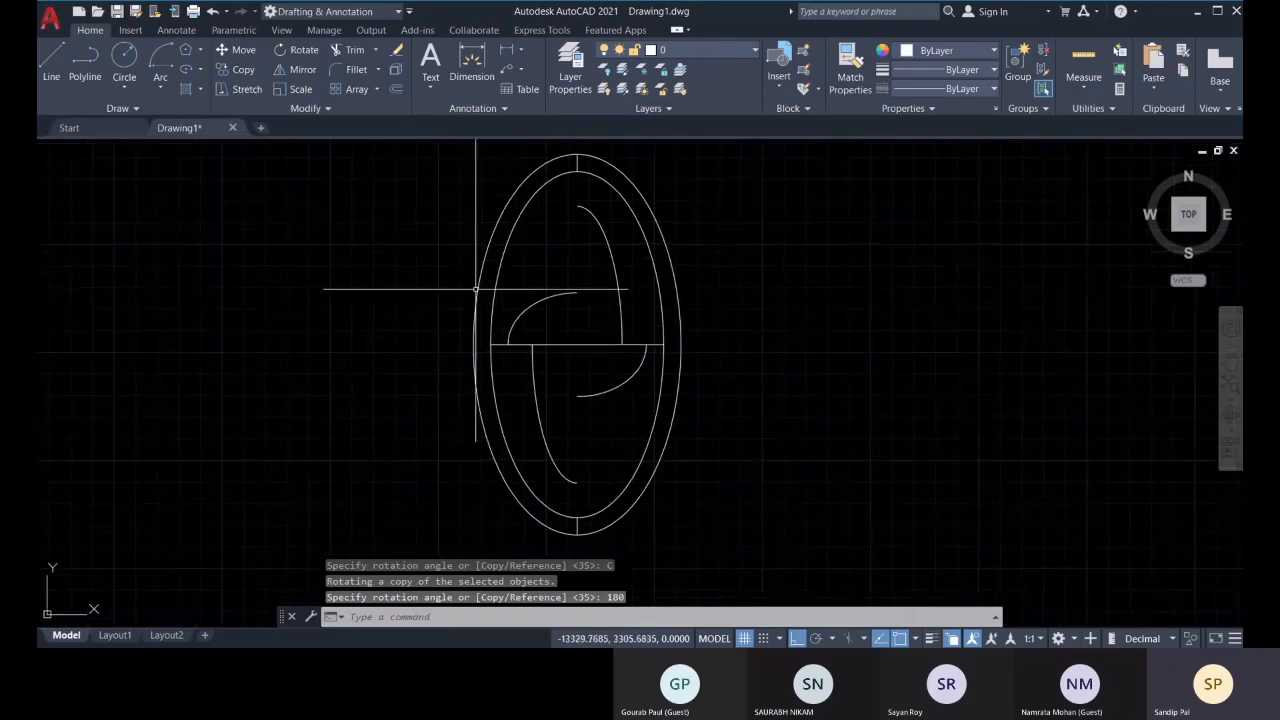
{"action": "left_click", "coordinate": [578, 164]}
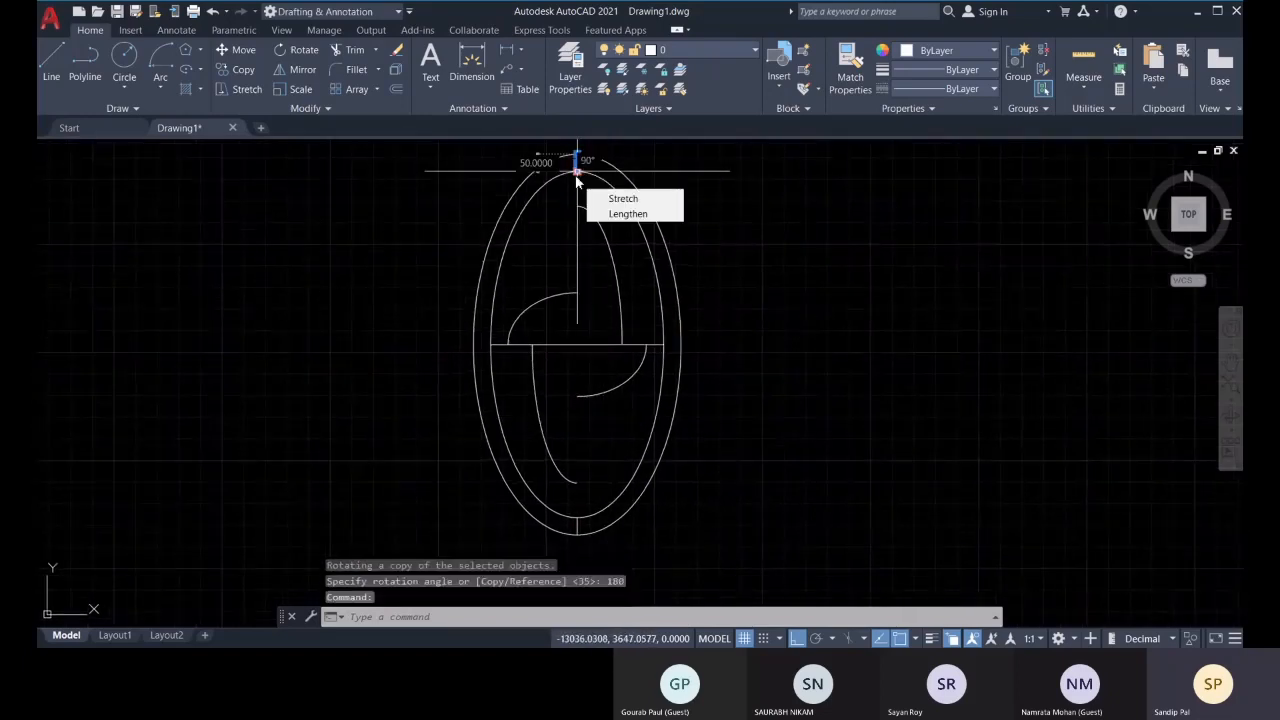
{"action": "key", "text": "Escape"}
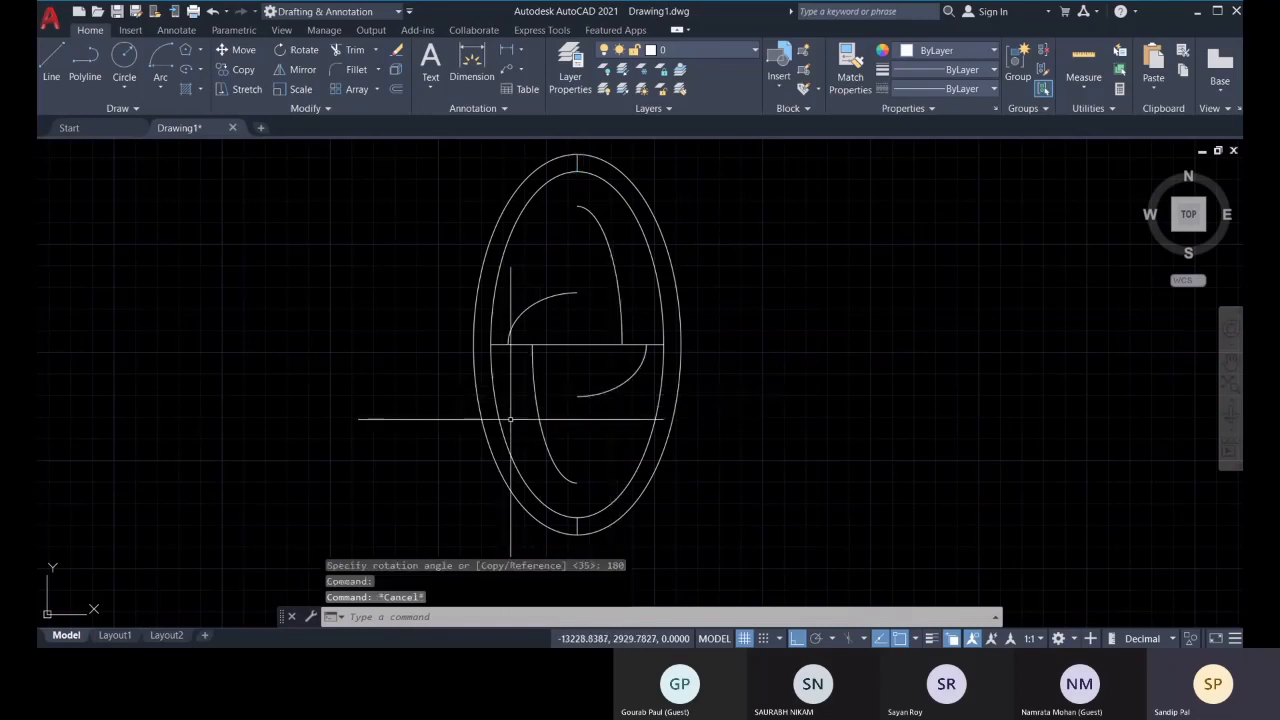
{"action": "left_click", "coordinate": [577, 526]}
{"action": "key", "text": "Delete"}
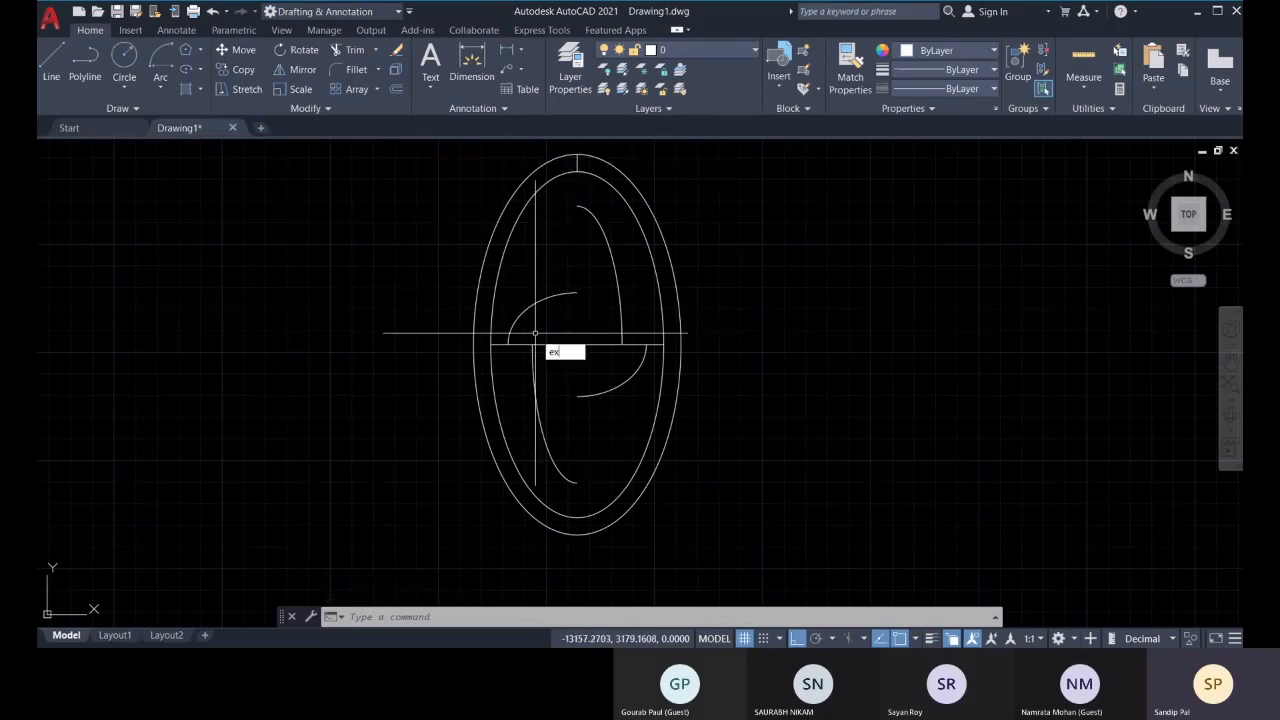
Extend the short upper vertical line down through the centre to the lower edge of the inner ellipse
{"action": "key", "text": "Return"}
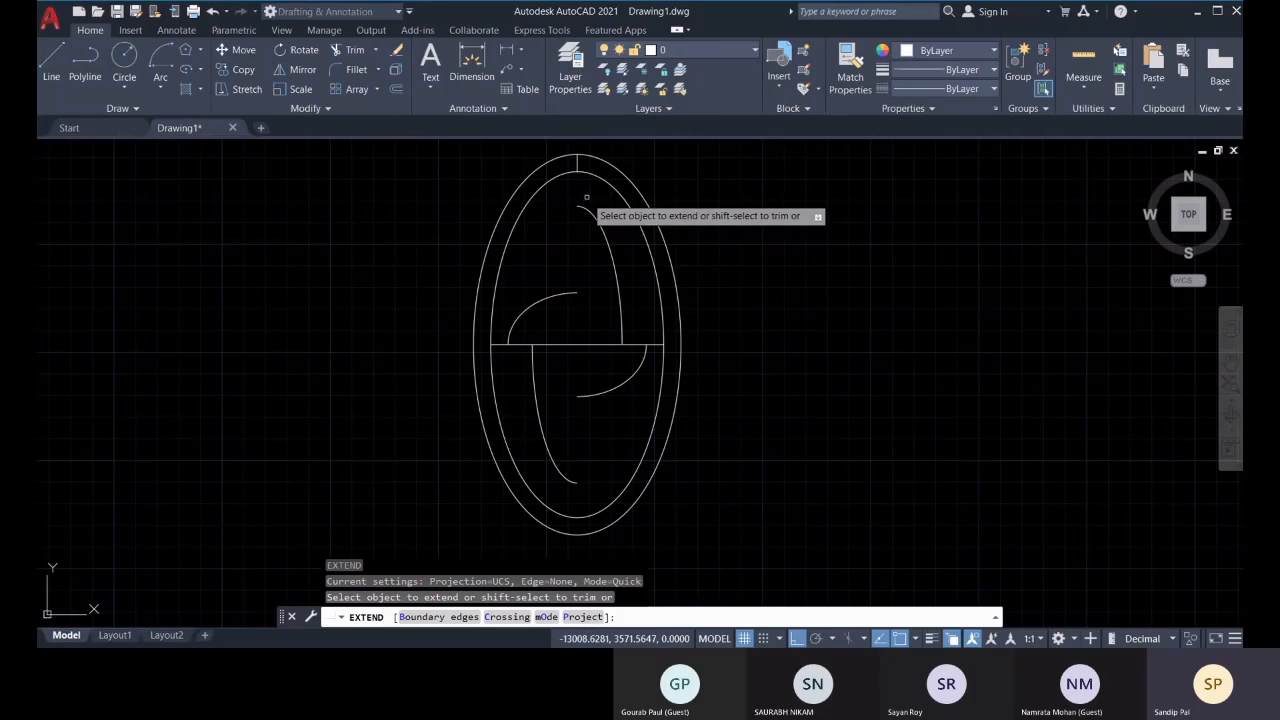
{"action": "scroll", "coordinate": [568, 198], "scroll_direction": "up", "scroll_amount": 2}
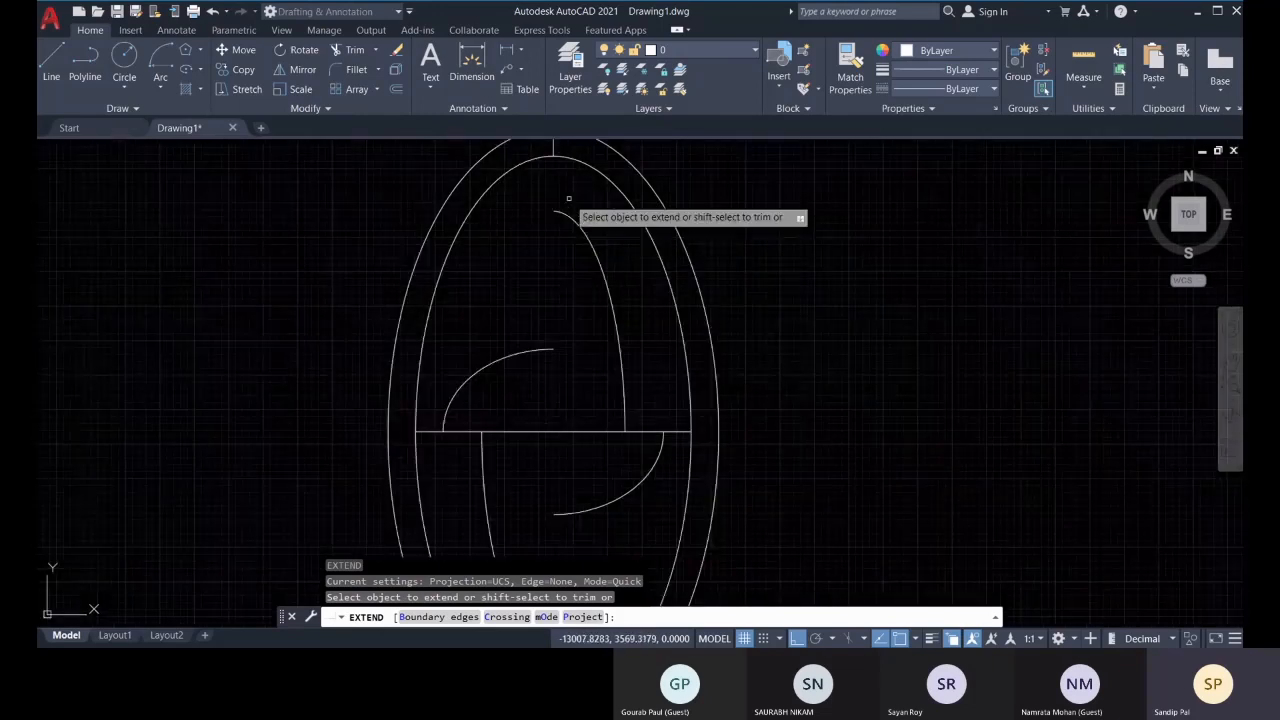
{"action": "left_click", "coordinate": [553, 198]}
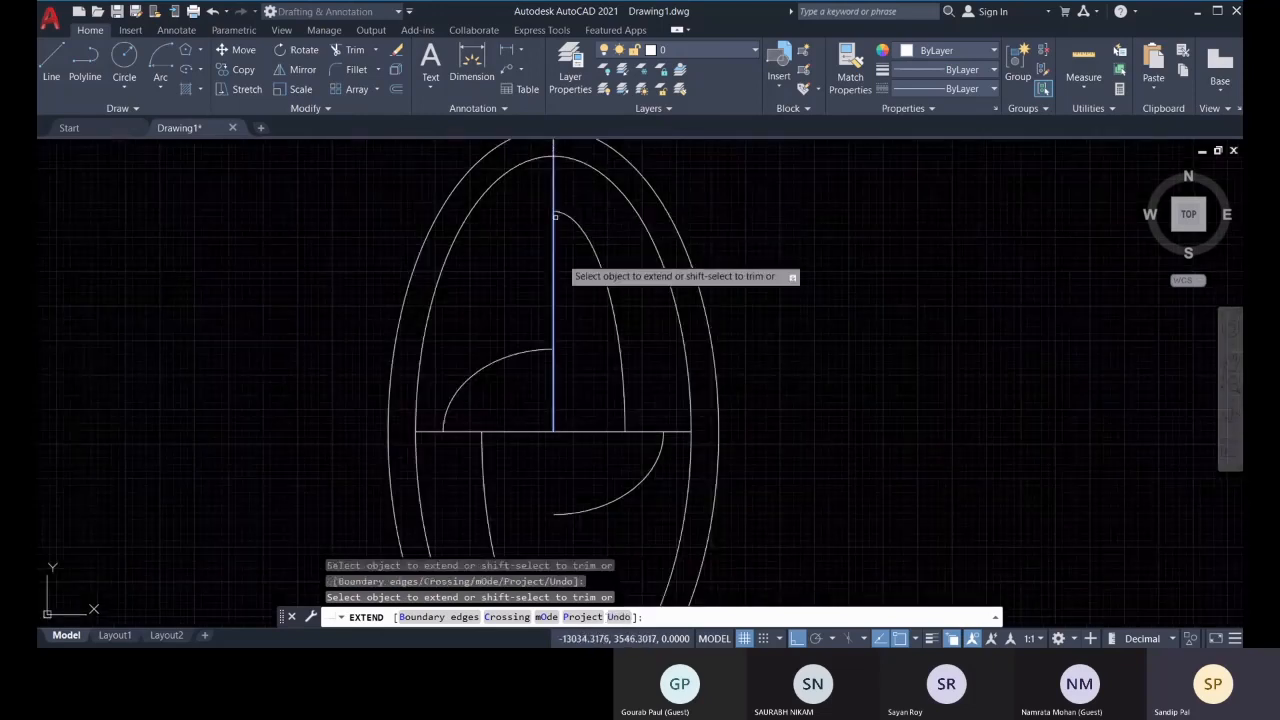
{"action": "left_click", "coordinate": [554, 424]}
{"action": "middle_click_drag", "start_coordinate": [562, 450], "coordinate": [554, 302]}
{"action": "left_click", "coordinate": [545, 349]}
{"action": "scroll", "coordinate": [582, 484], "scroll_direction": "down", "scroll_amount": 2}
{"action": "middle_click_drag", "start_coordinate": [582, 484], "coordinate": [570, 488]}
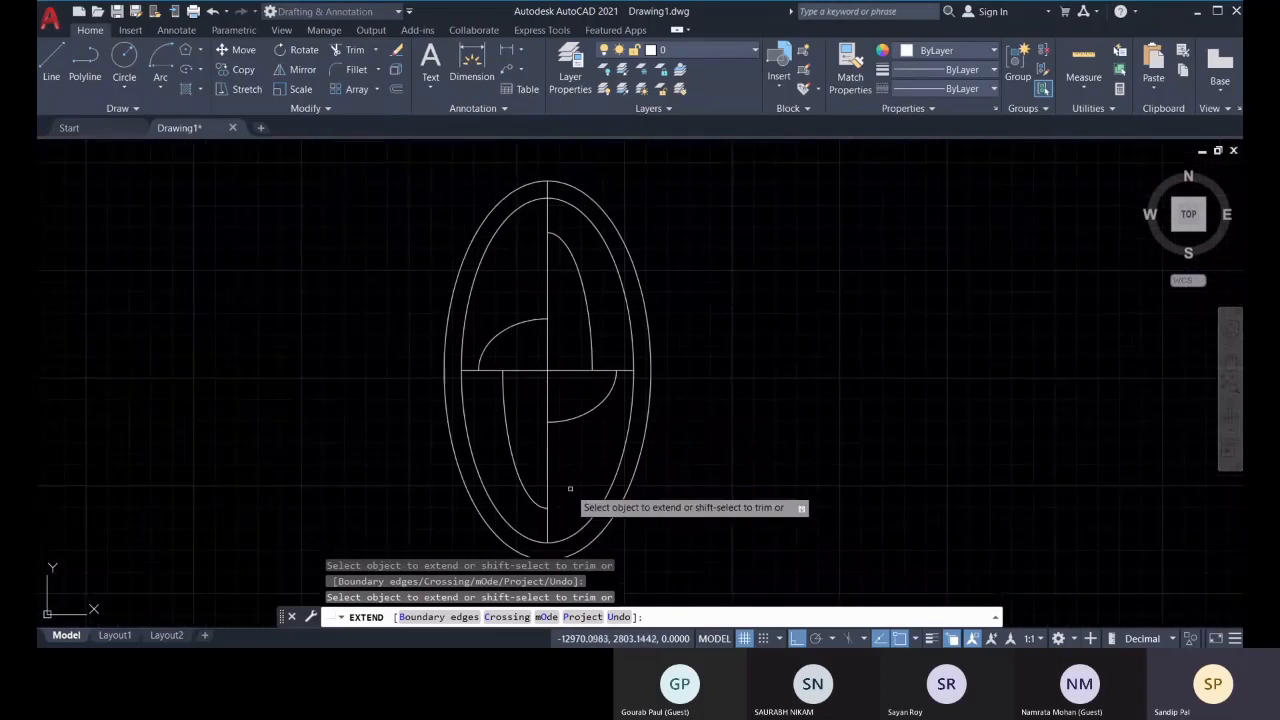
{"action": "middle_click_drag", "start_coordinate": [573, 443], "coordinate": [579, 448]}
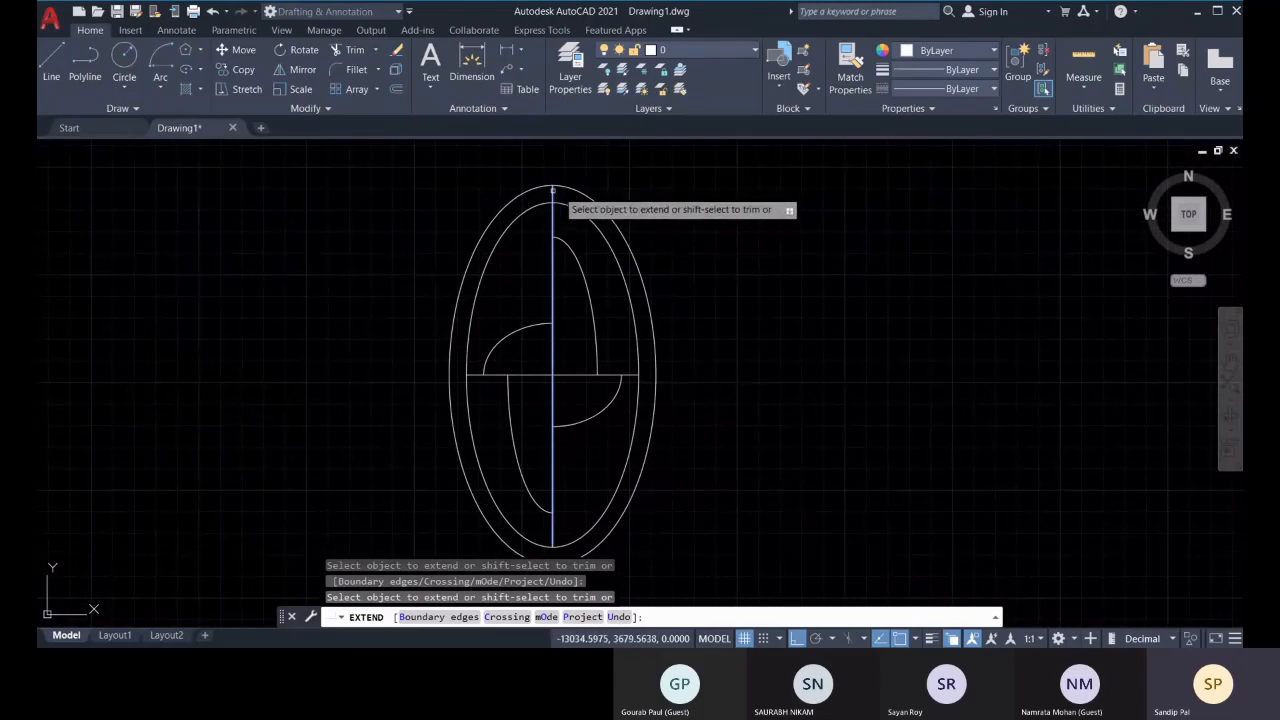
{"action": "mouse_move", "coordinate": [563, 526]}
{"action": "middle_mouse_down"}
{"action": "mouse_move", "coordinate": [580, 416]}
{"action": "mouse_move", "coordinate": [573, 513]}
{"action": "middle_mouse_up"}
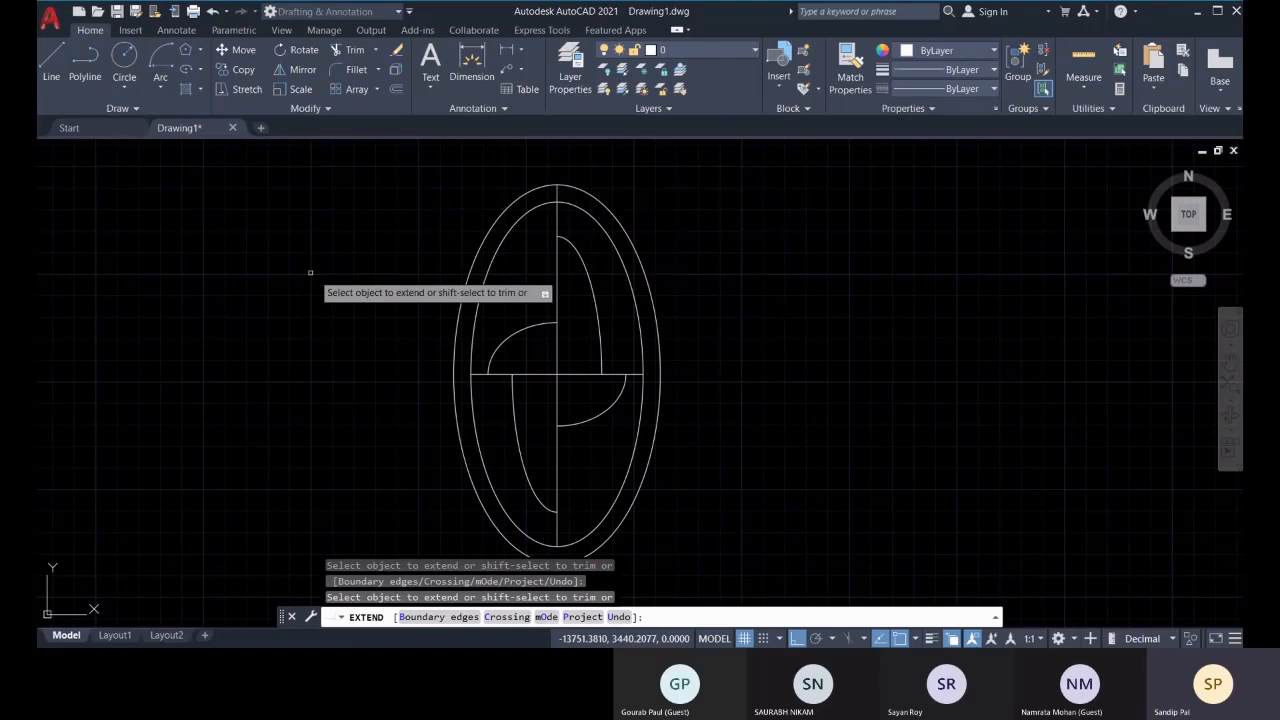
{"action": "key", "text": "Escape"}
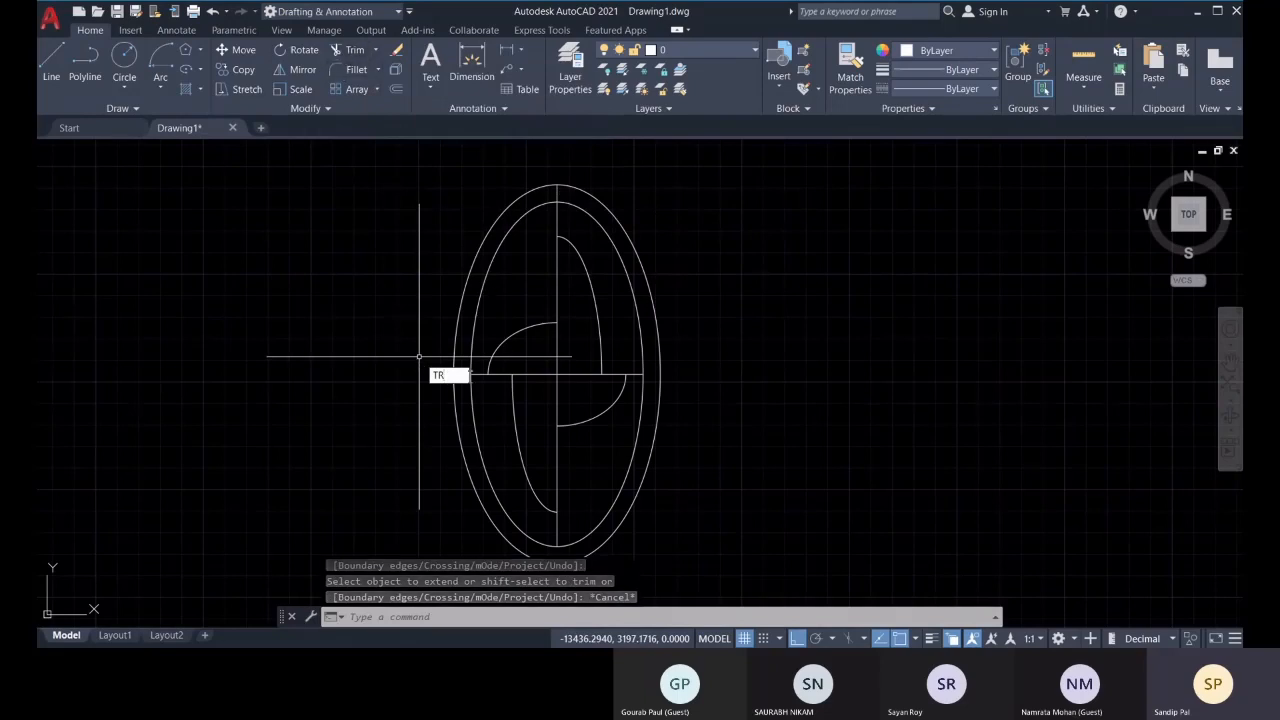
Trim the piece of the vertical line between the two ellipses at their upper end
{"action": "key", "text": "Return"}
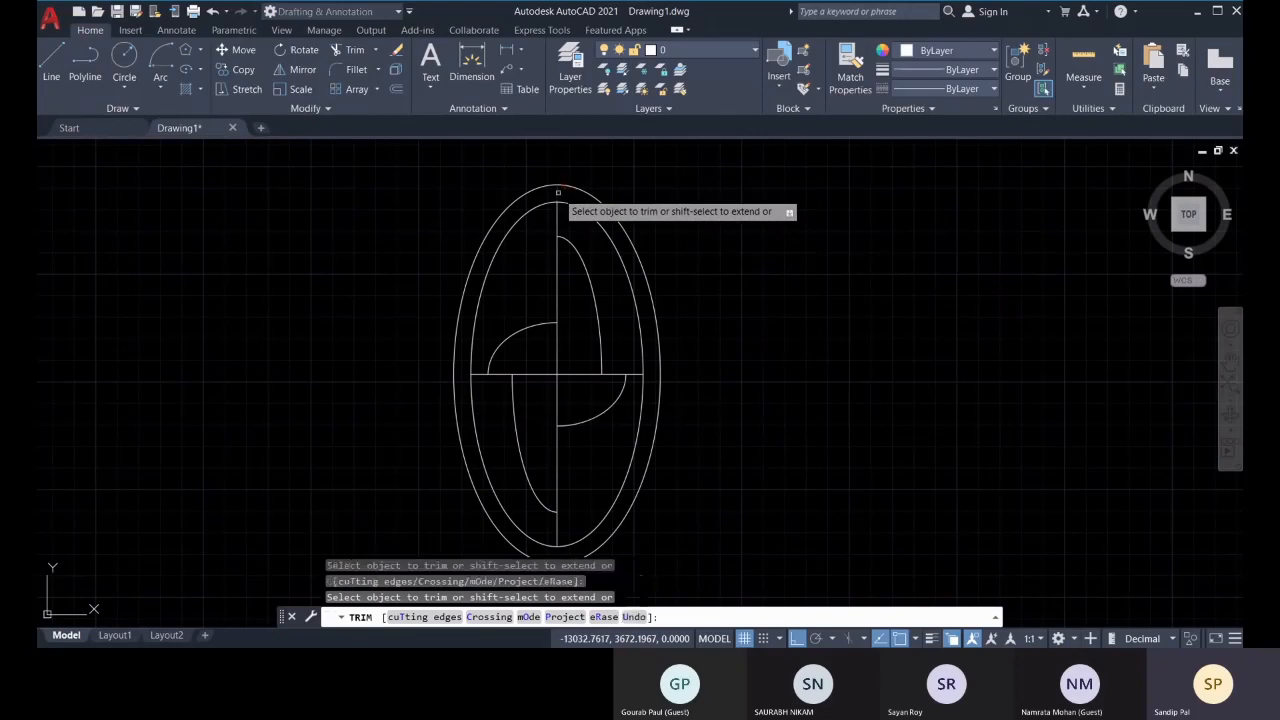
{"action": "key", "text": "Escape"}
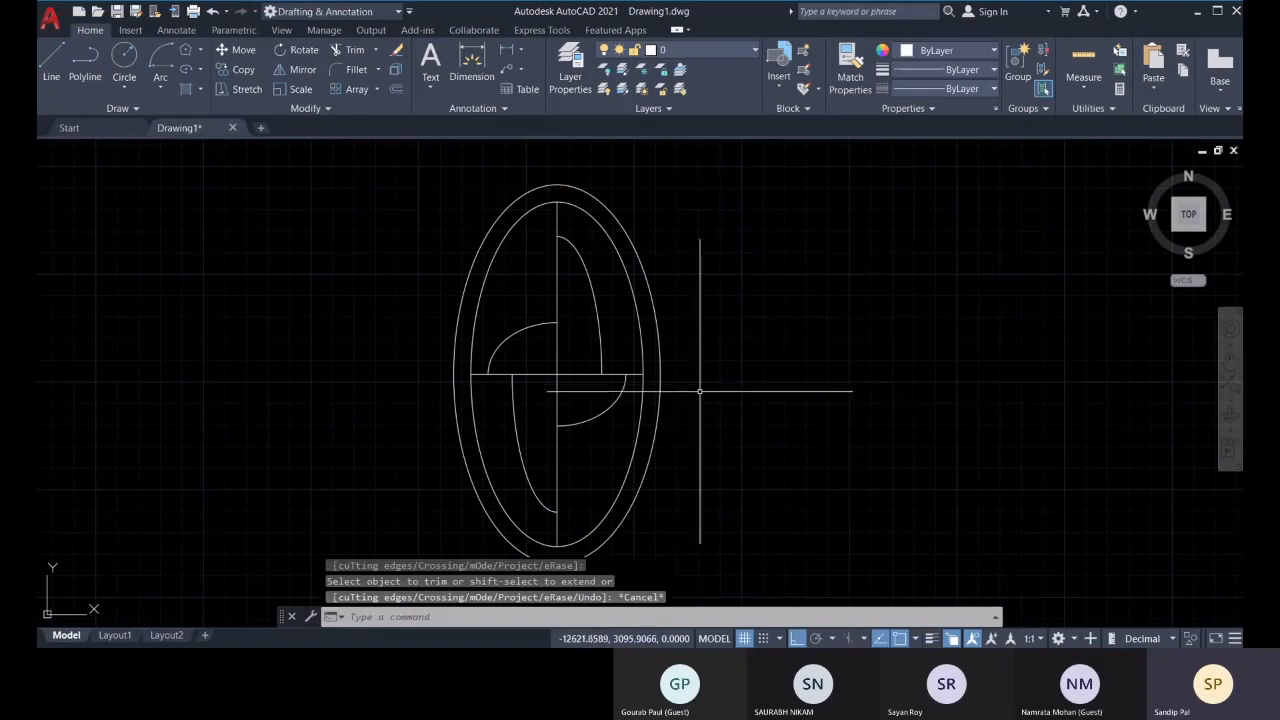
Set the Fillet radius to 25
{"action": "scroll", "coordinate": [698, 388], "scroll_direction": "down", "scroll_amount": 3}
{"action": "scroll", "coordinate": [529, 357], "scroll_direction": "up", "scroll_amount": 7}
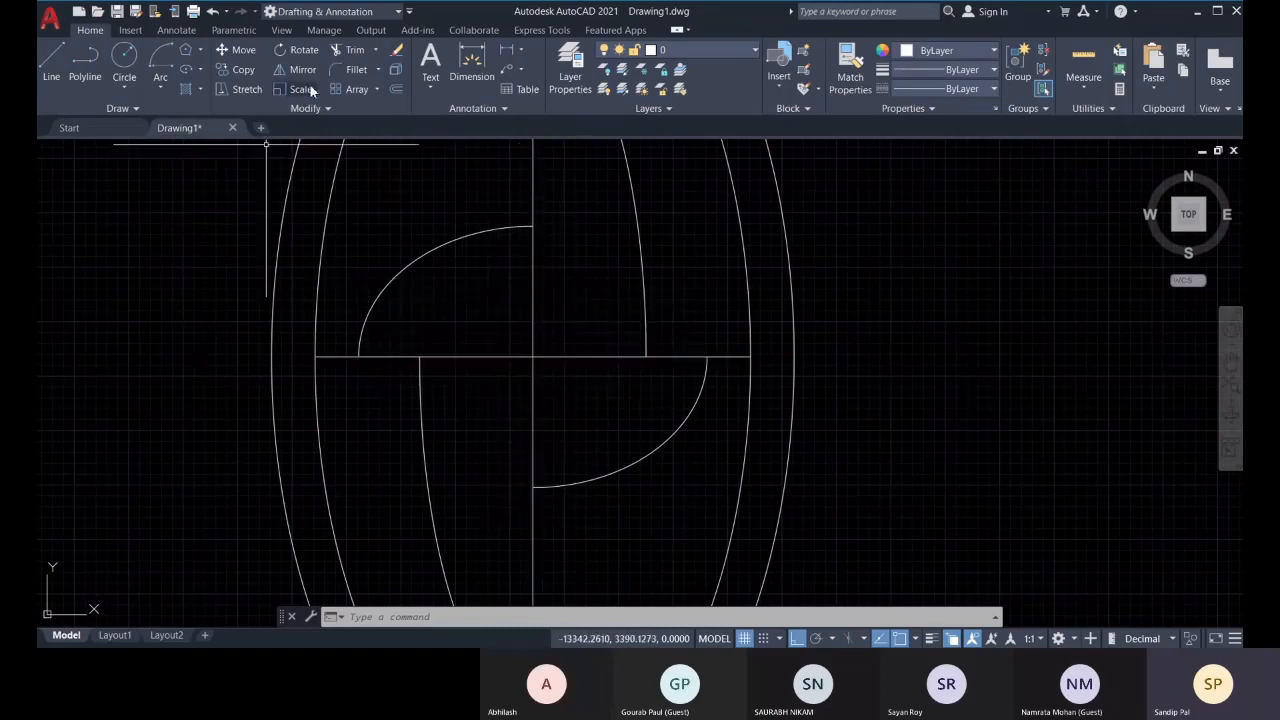
{"action": "left_click", "coordinate": [126, 90]}
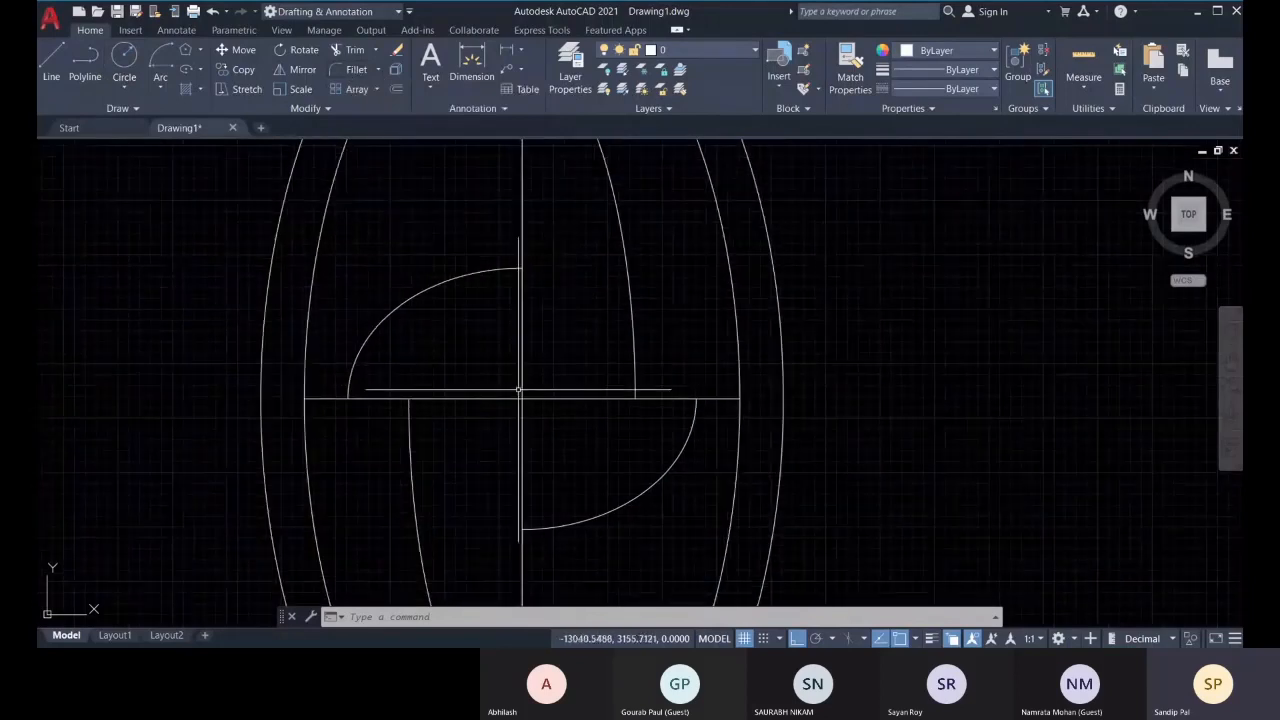
{"action": "left_click", "coordinate": [380, 70]}
{"action": "left_click", "coordinate": [366, 98]}
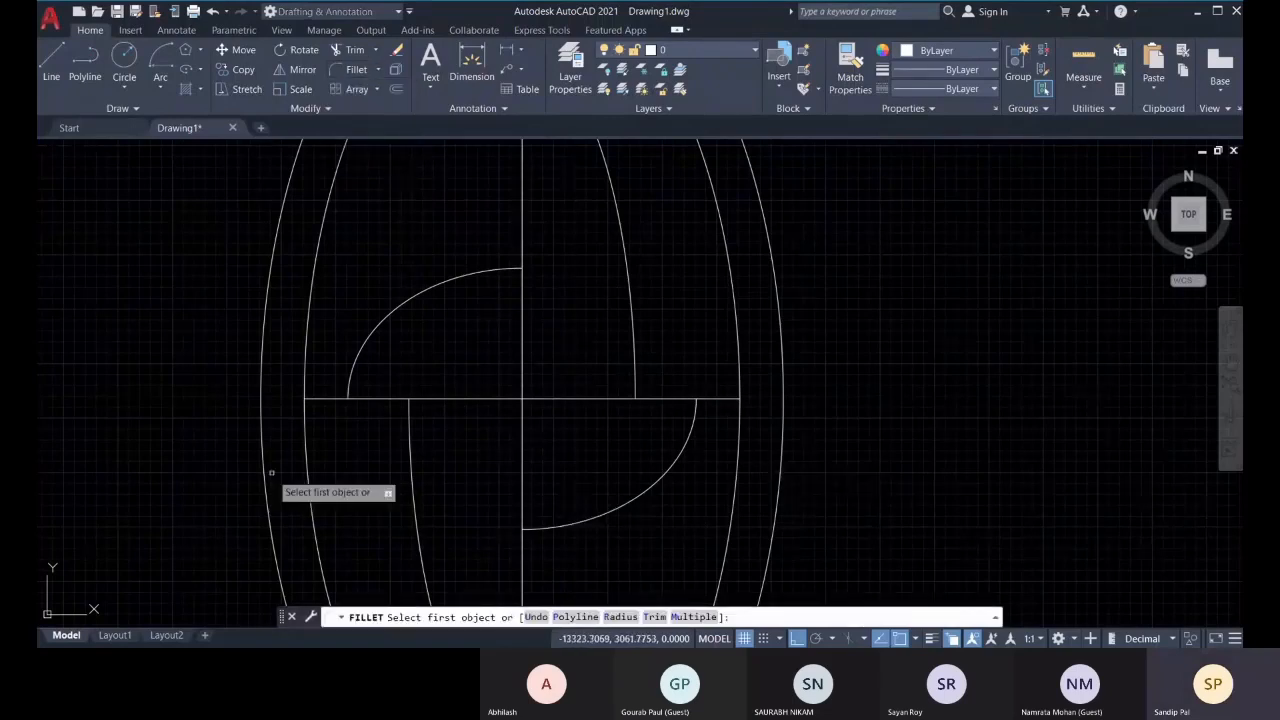
{"action": "middle_click_drag", "start_coordinate": [528, 424], "coordinate": [524, 384]}
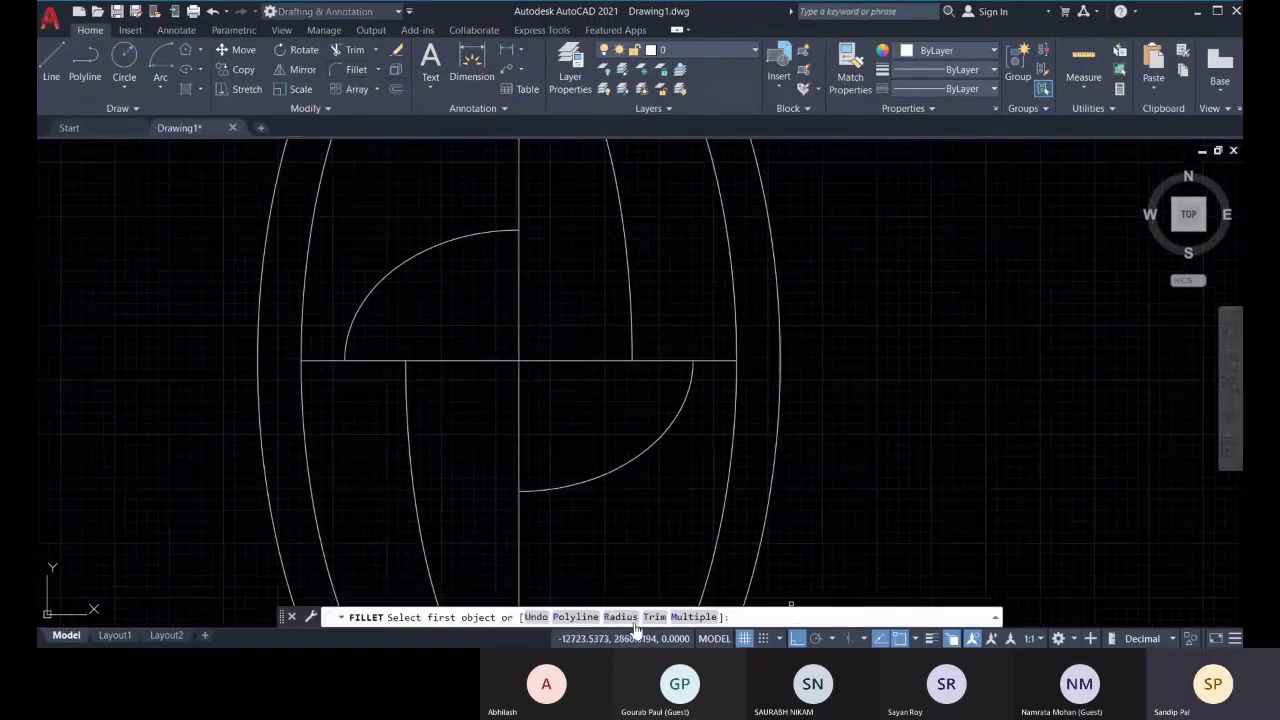
{"action": "left_click", "coordinate": [620, 617]}
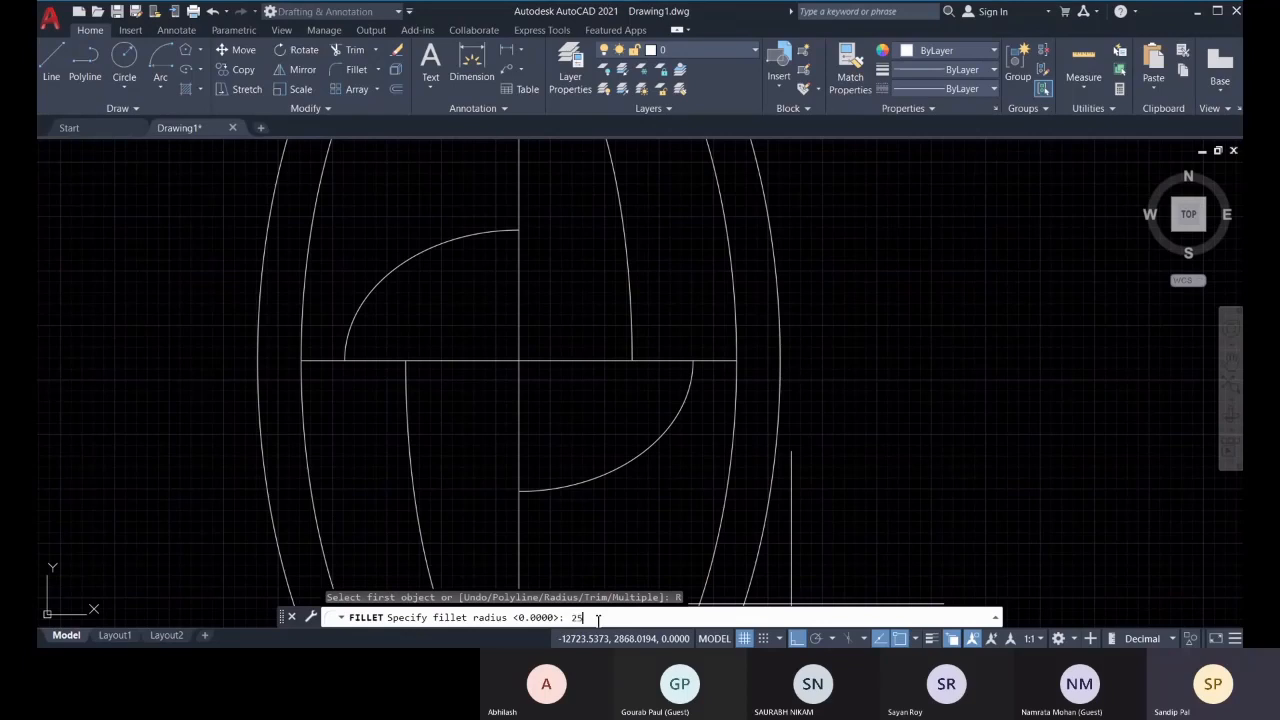
{"action": "key", "text": "Return"}
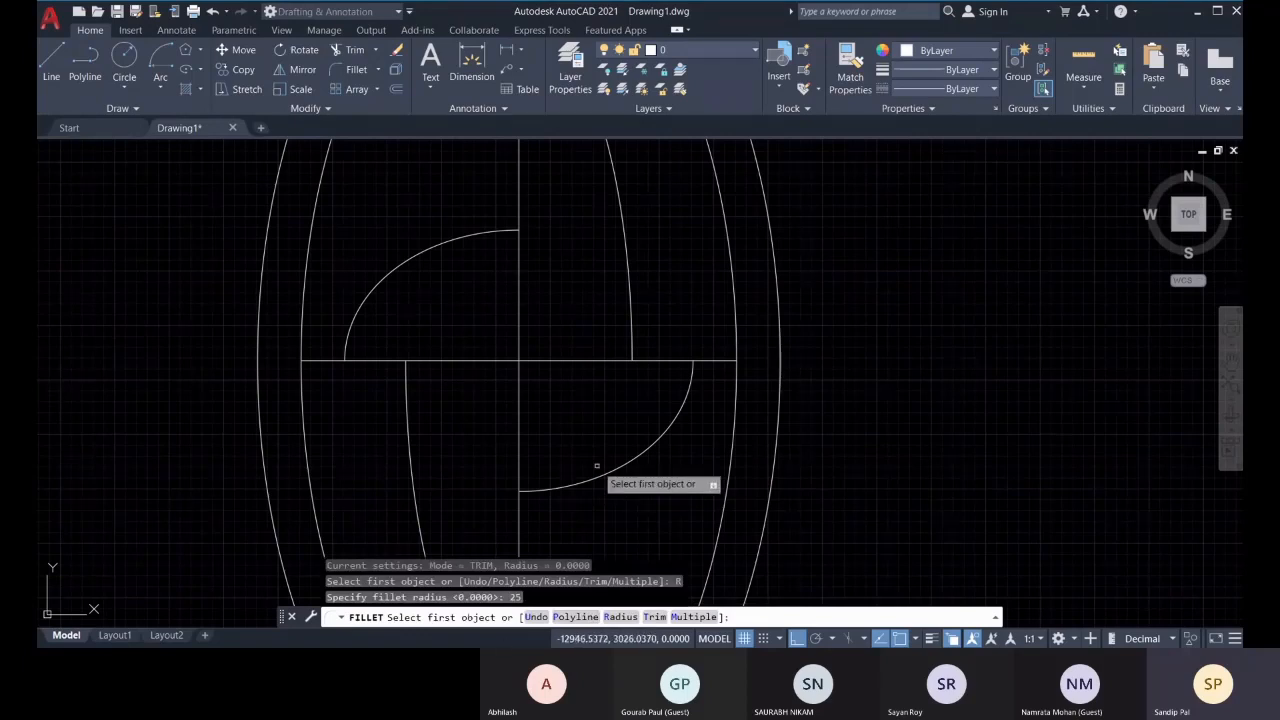
{"action": "left_click", "coordinate": [518, 330]}
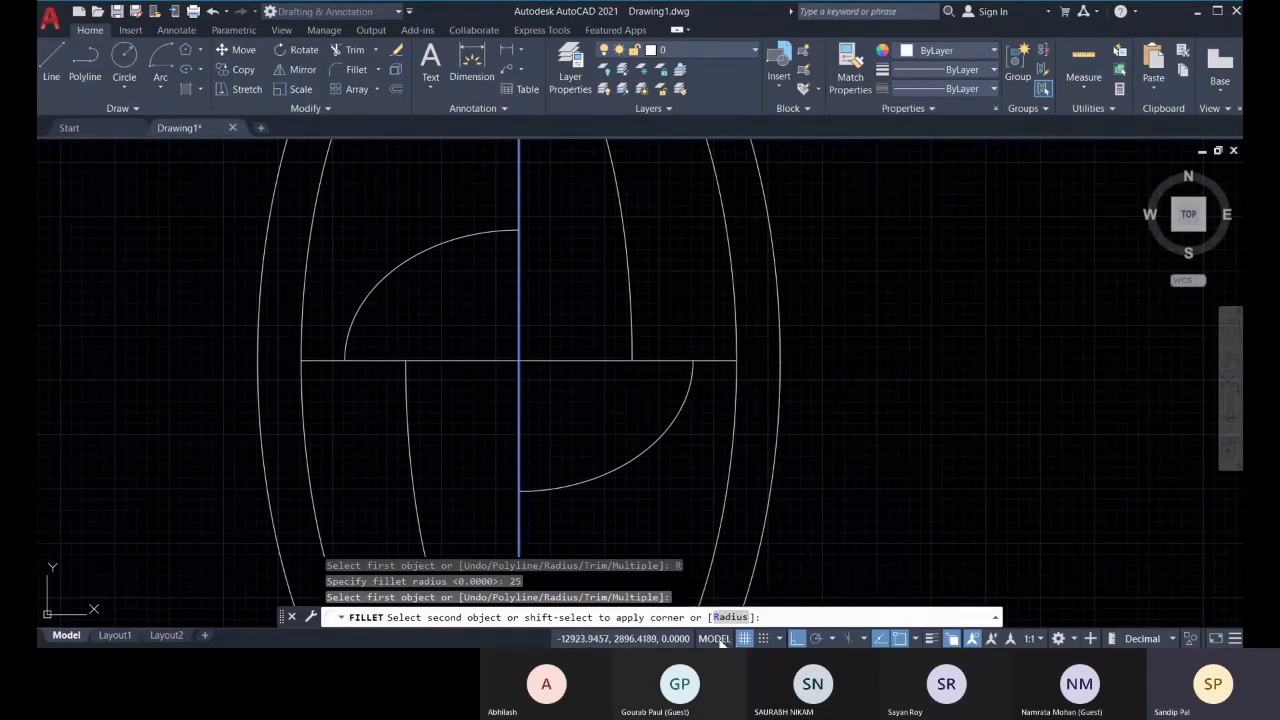
{"action": "key", "text": "Escape"}
Fillet the upper-right corner of the crossing centre lines with radius 25, using the No trim and Multiple options
{"action": "left_click", "coordinate": [354, 69]}
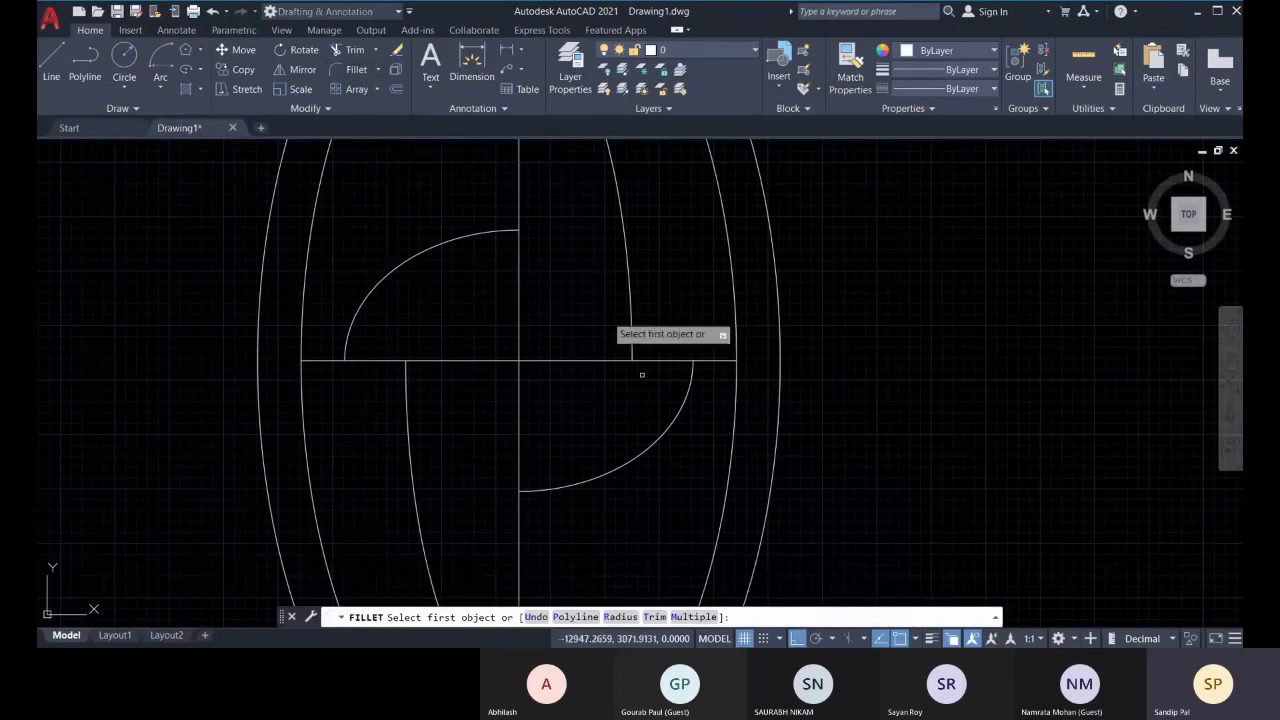
{"action": "left_click", "coordinate": [655, 618]}
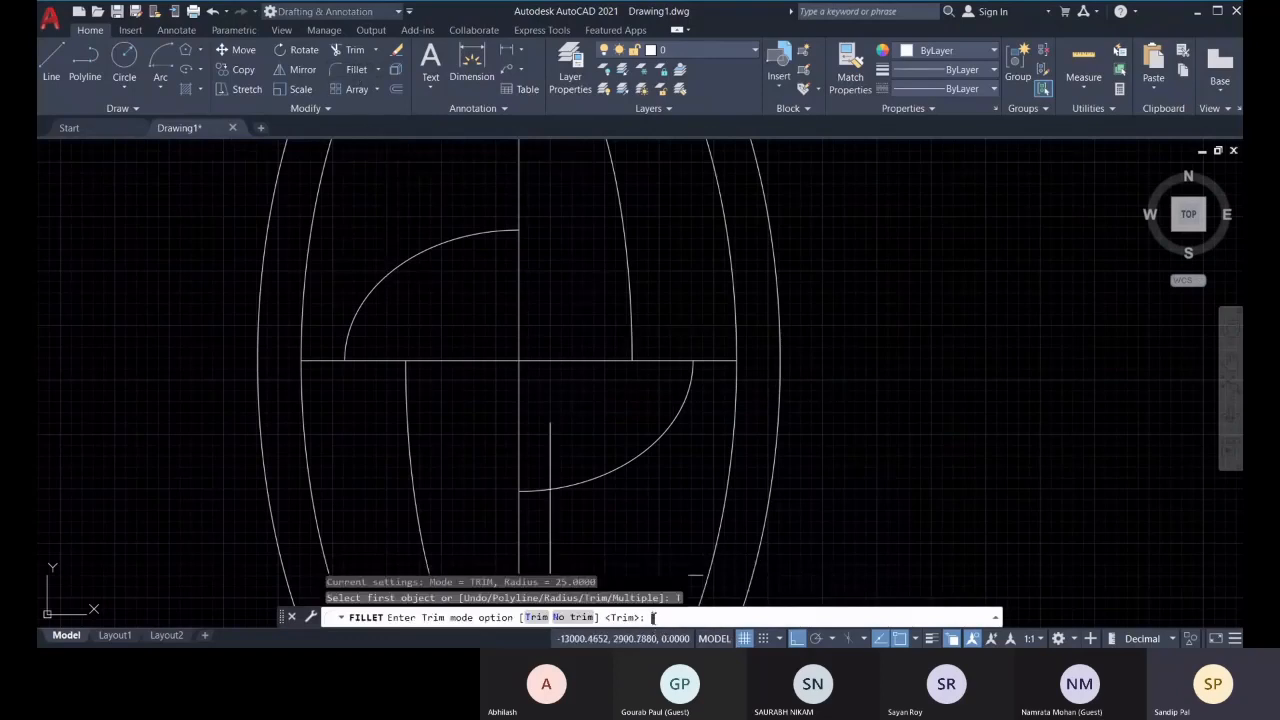
{"action": "left_click", "coordinate": [572, 617]}
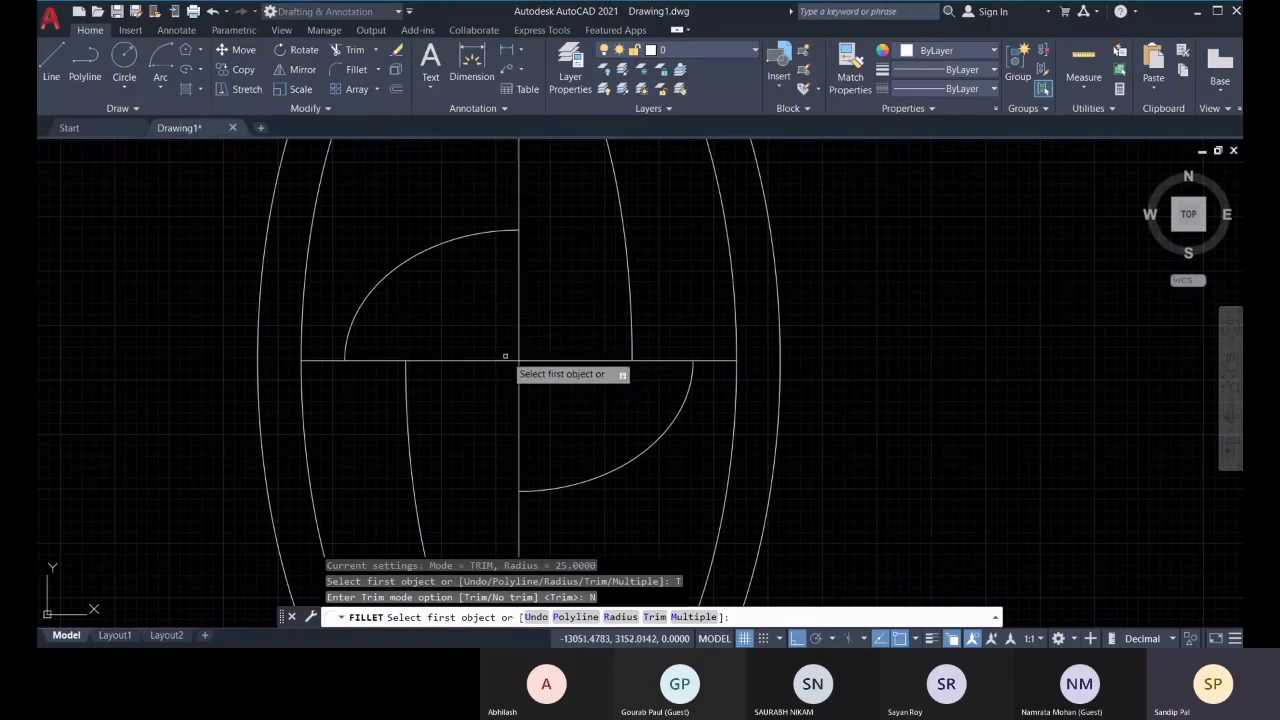
{"action": "left_click", "coordinate": [695, 617]}
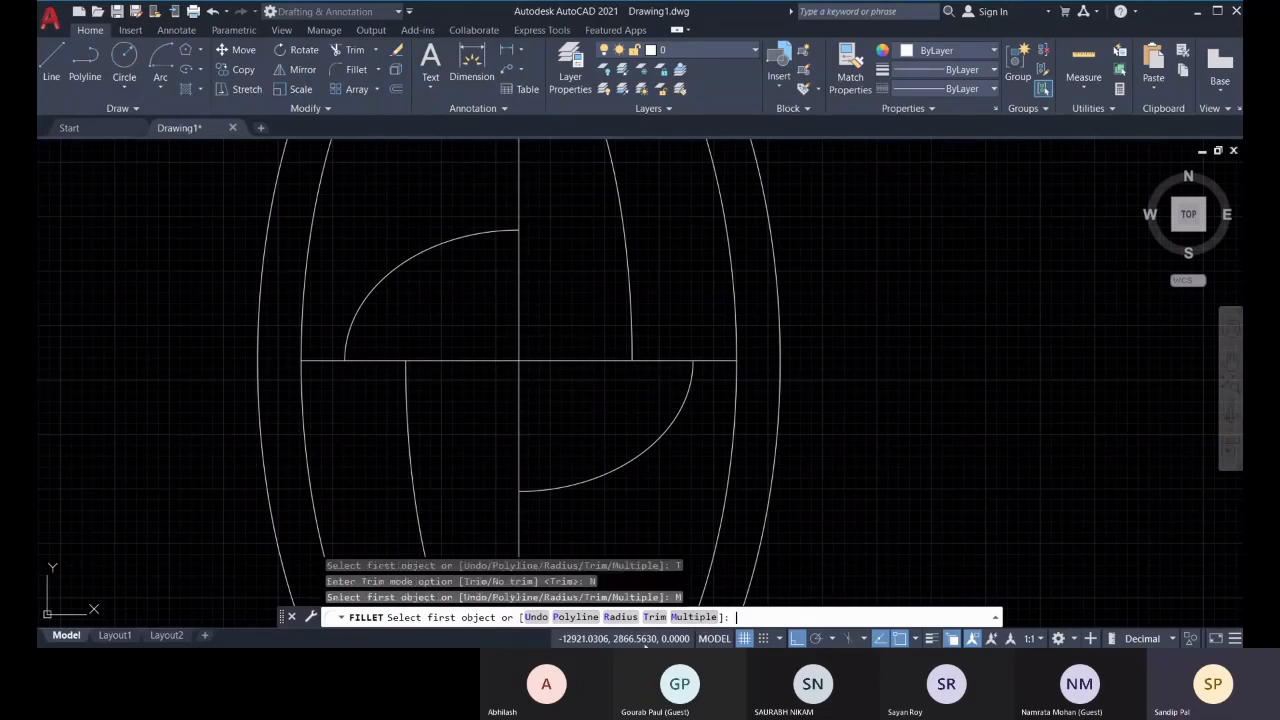
{"action": "left_click", "coordinate": [620, 617]}
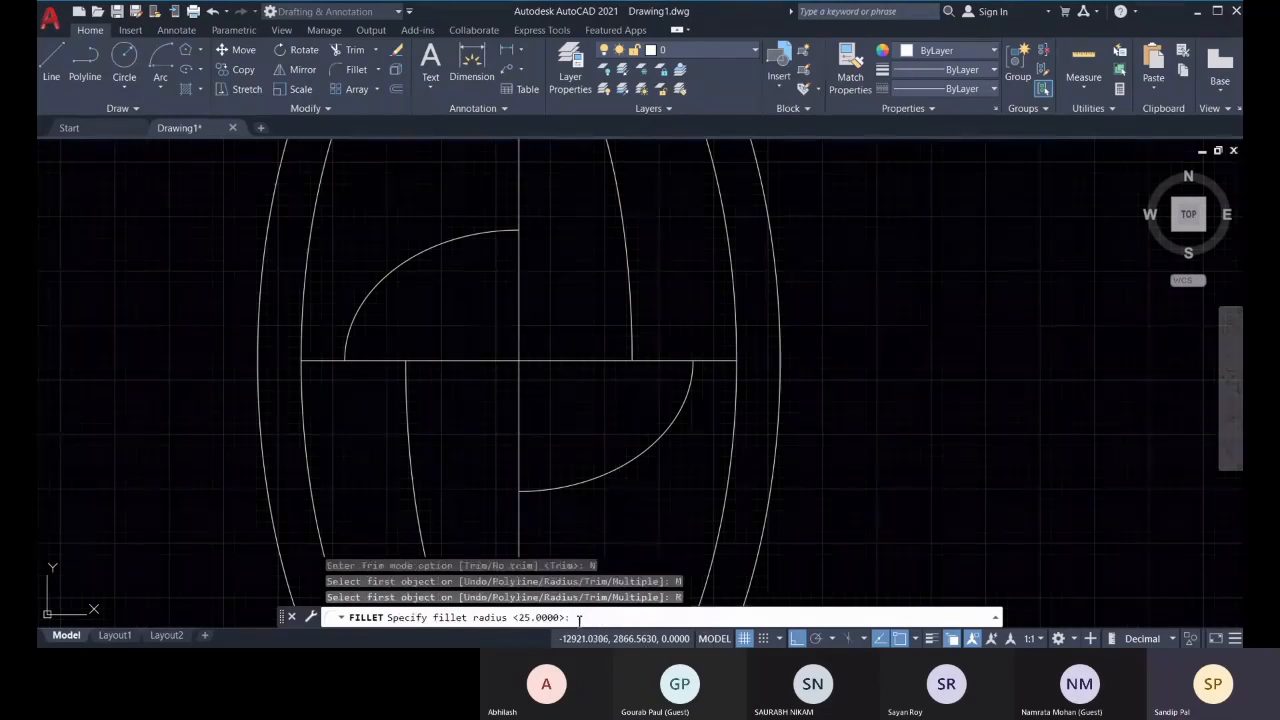
{"action": "key", "text": "Return"}
{"action": "left_click", "coordinate": [693, 617]}
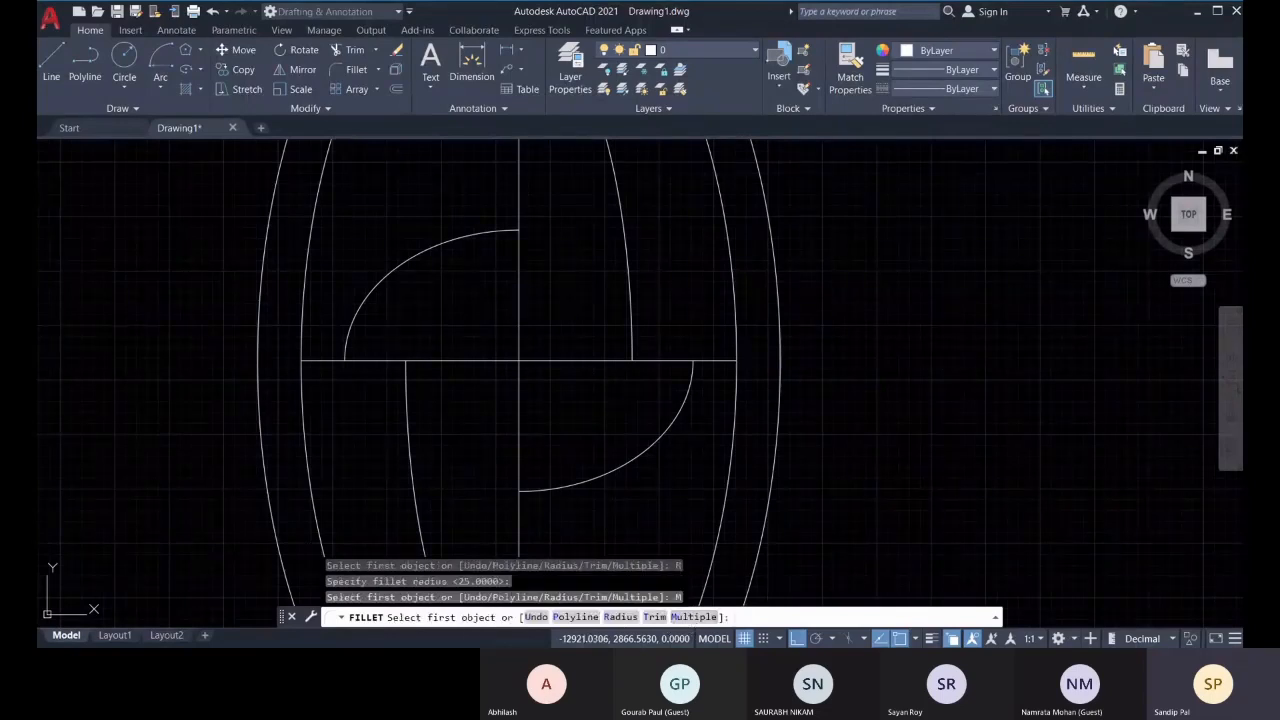
{"action": "left_click", "coordinate": [518, 330]}
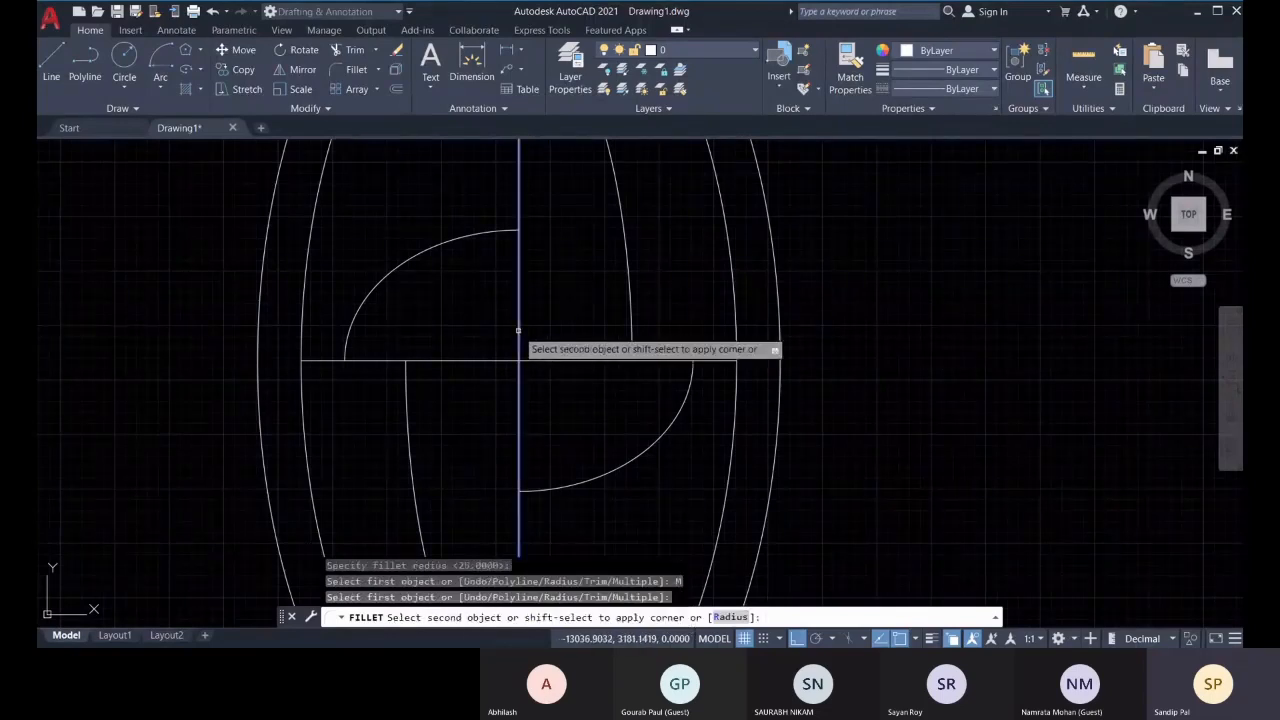
{"action": "left_click", "coordinate": [548, 359]}
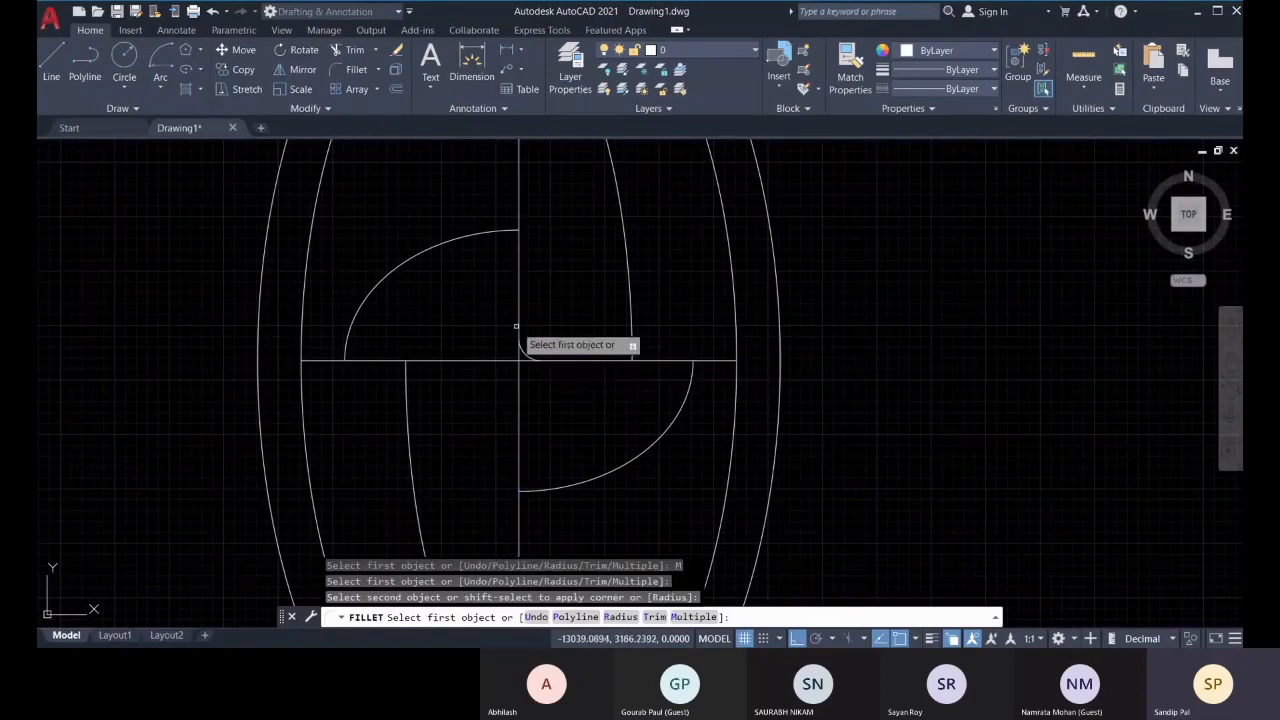
Fillet the remaining three corners of the crossing centre lines with radius 25, leaving the lines untrimmed
{"action": "left_click", "coordinate": [518, 332]}
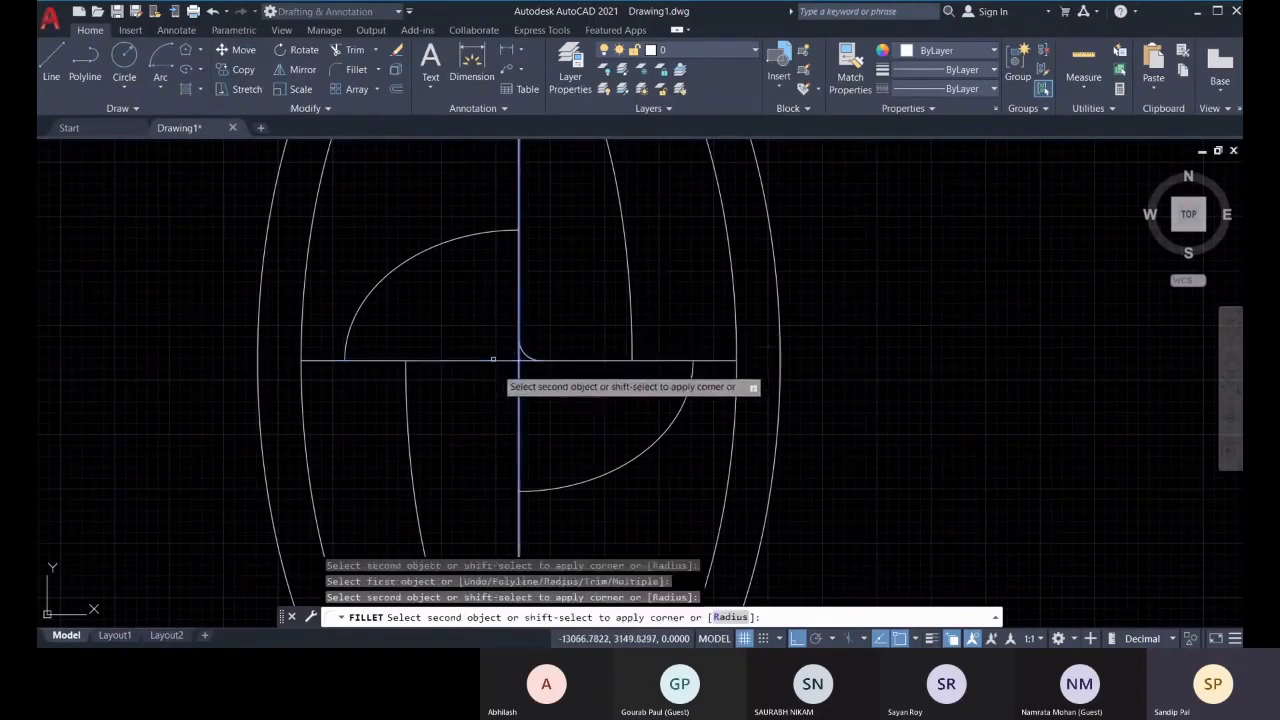
{"action": "left_click", "coordinate": [493, 359]}
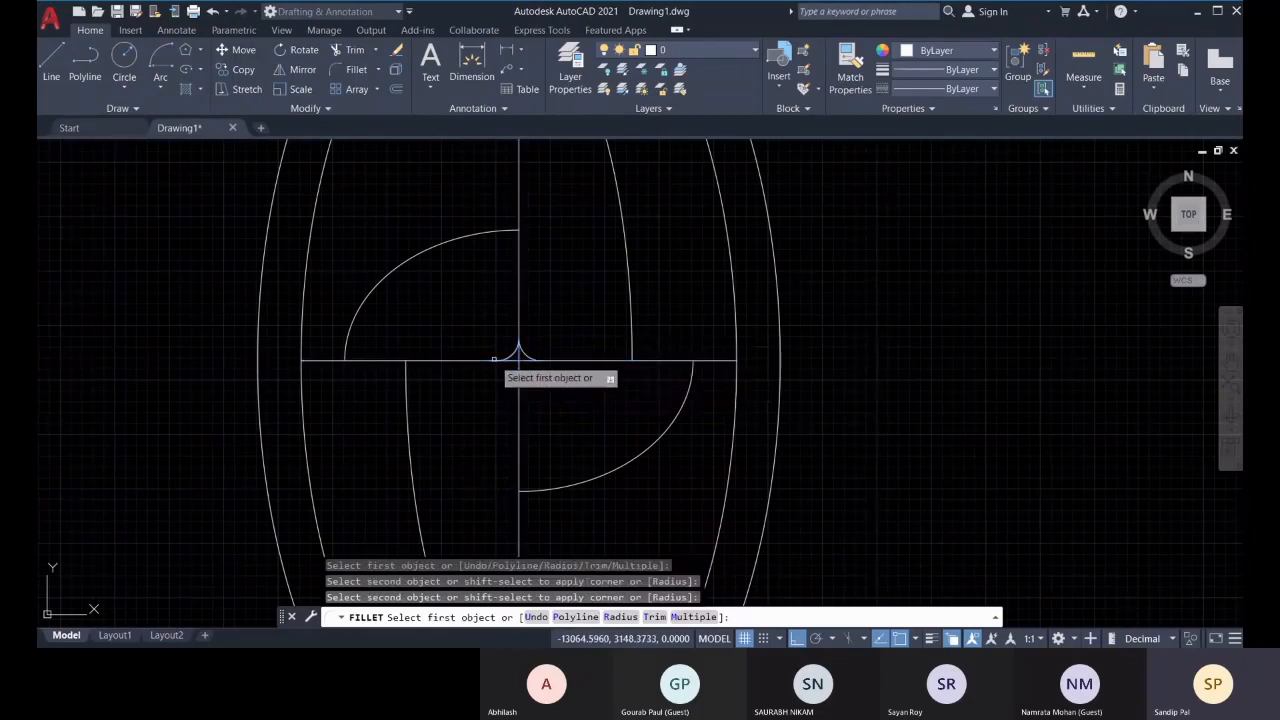
{"action": "scroll", "coordinate": [490, 362], "scroll_direction": "up", "scroll_amount": 6}
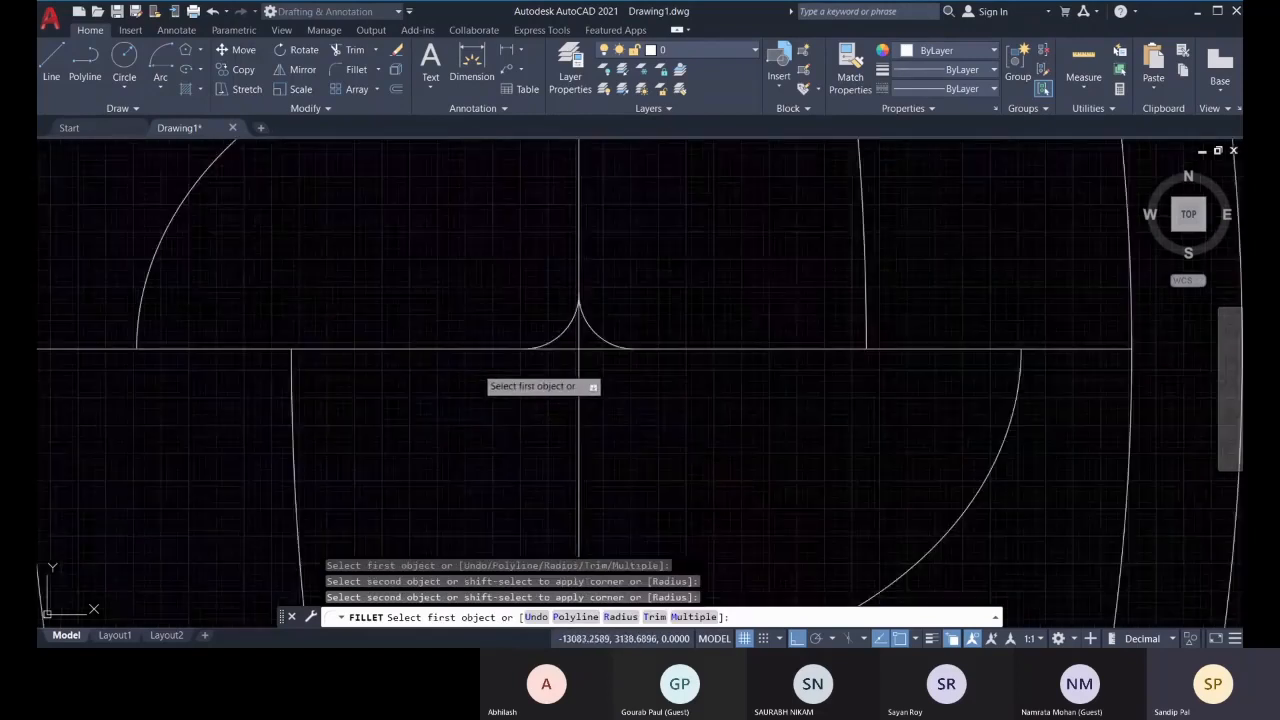
{"action": "left_click", "coordinate": [520, 338]}
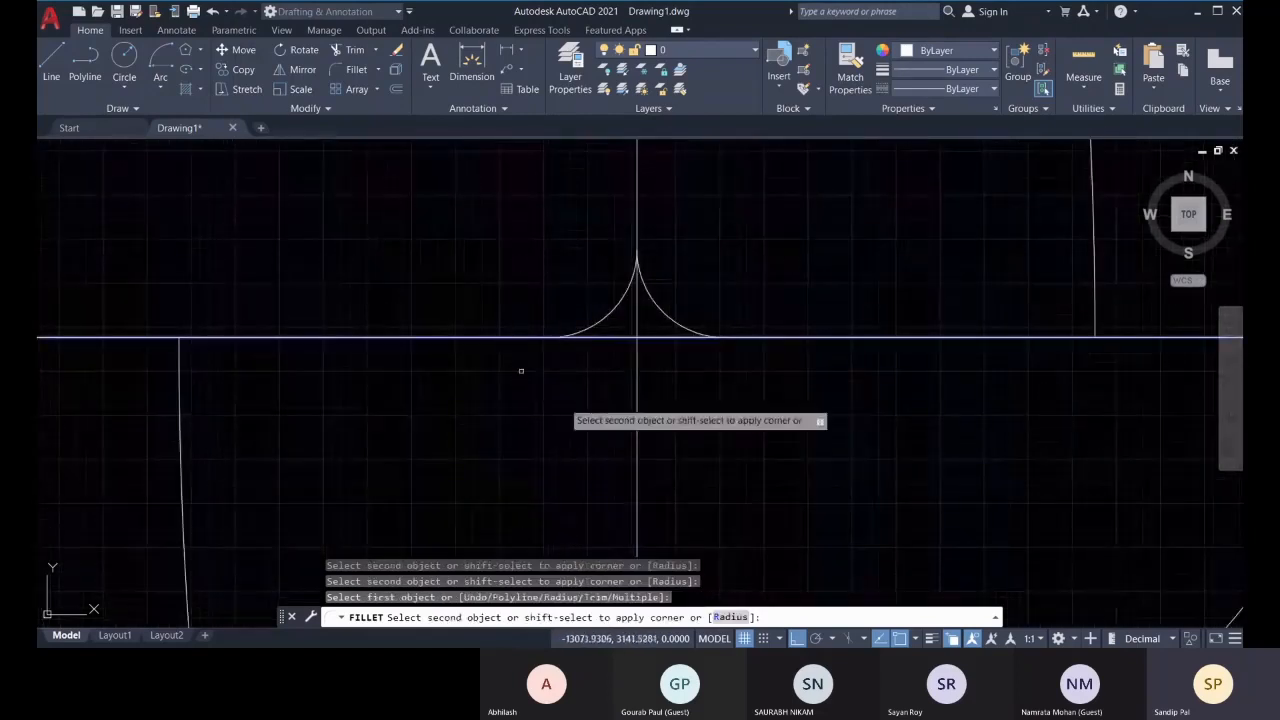
{"action": "left_click", "coordinate": [638, 391]}
{"action": "key", "text": "Escape"}
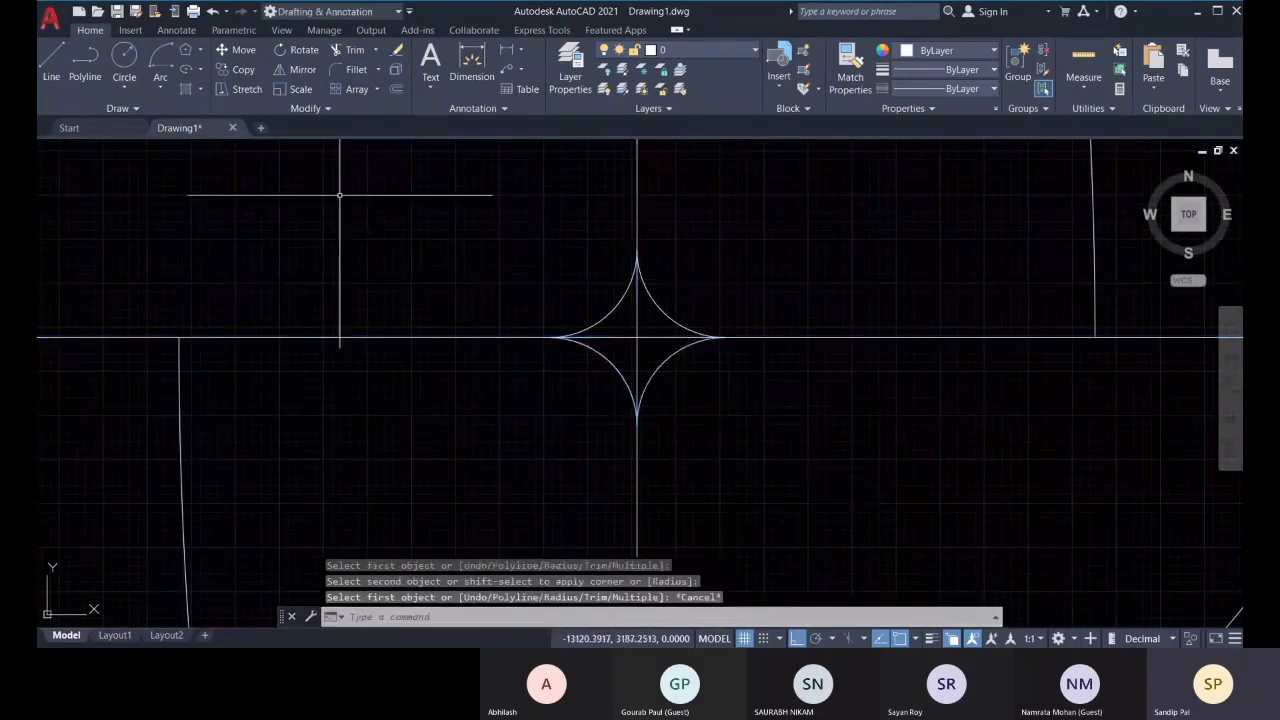
Trim the centre-line pieces inside the four-pointed star formed by the fillet arcs
{"action": "left_click", "coordinate": [353, 52]}
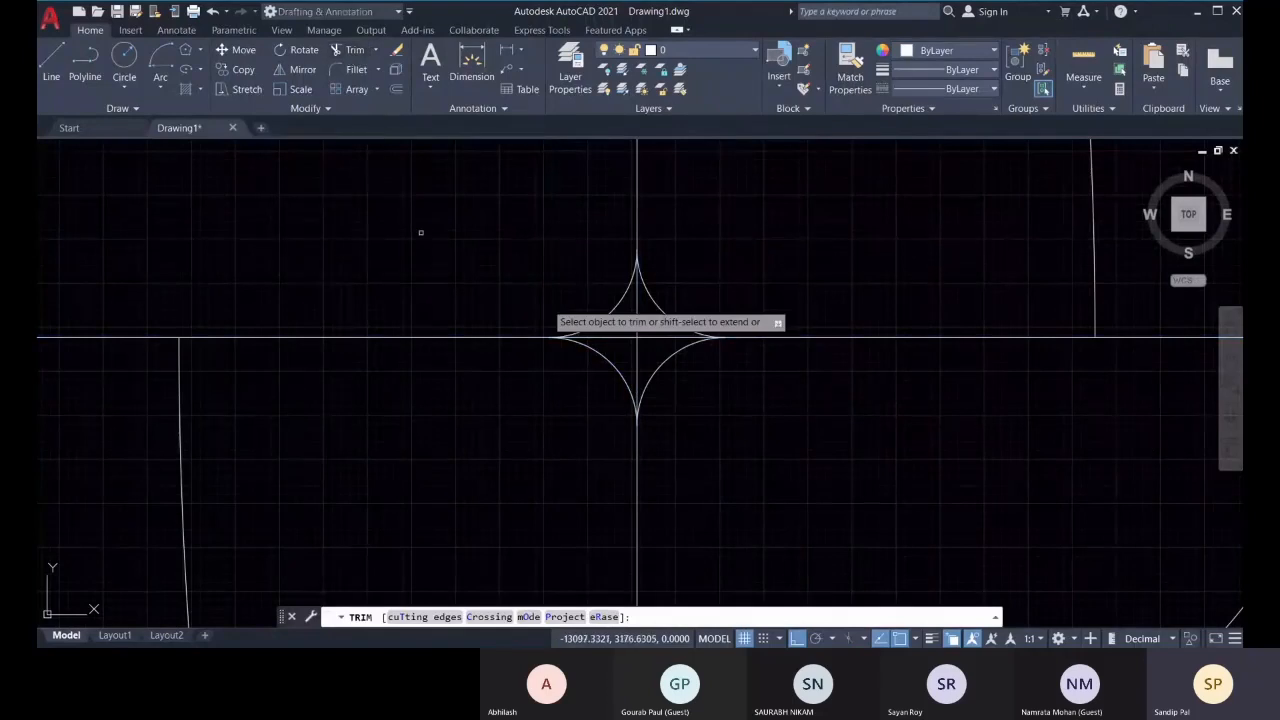
{"action": "left_click_drag", "start_coordinate": [615, 318], "coordinate": [614, 330]}
{"action": "scroll", "coordinate": [665, 352], "scroll_direction": "down", "scroll_amount": 3}
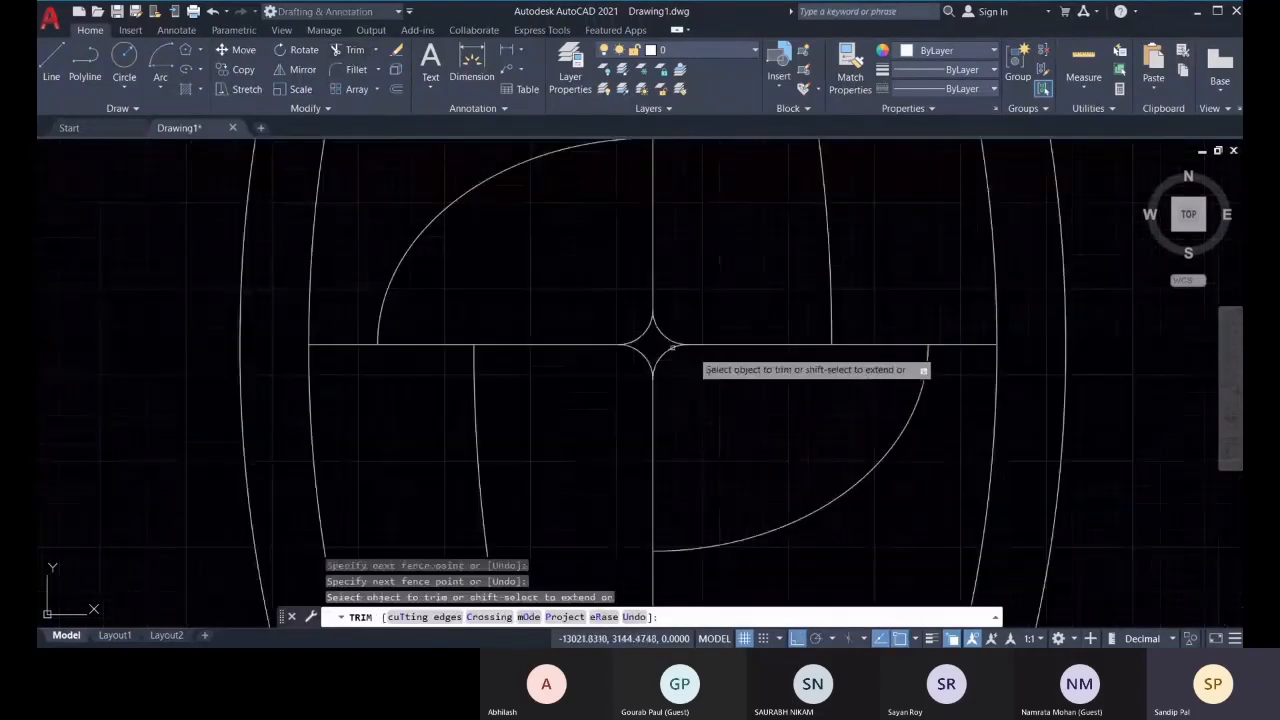
{"action": "middle_click_drag", "start_coordinate": [726, 383], "coordinate": [705, 396]}
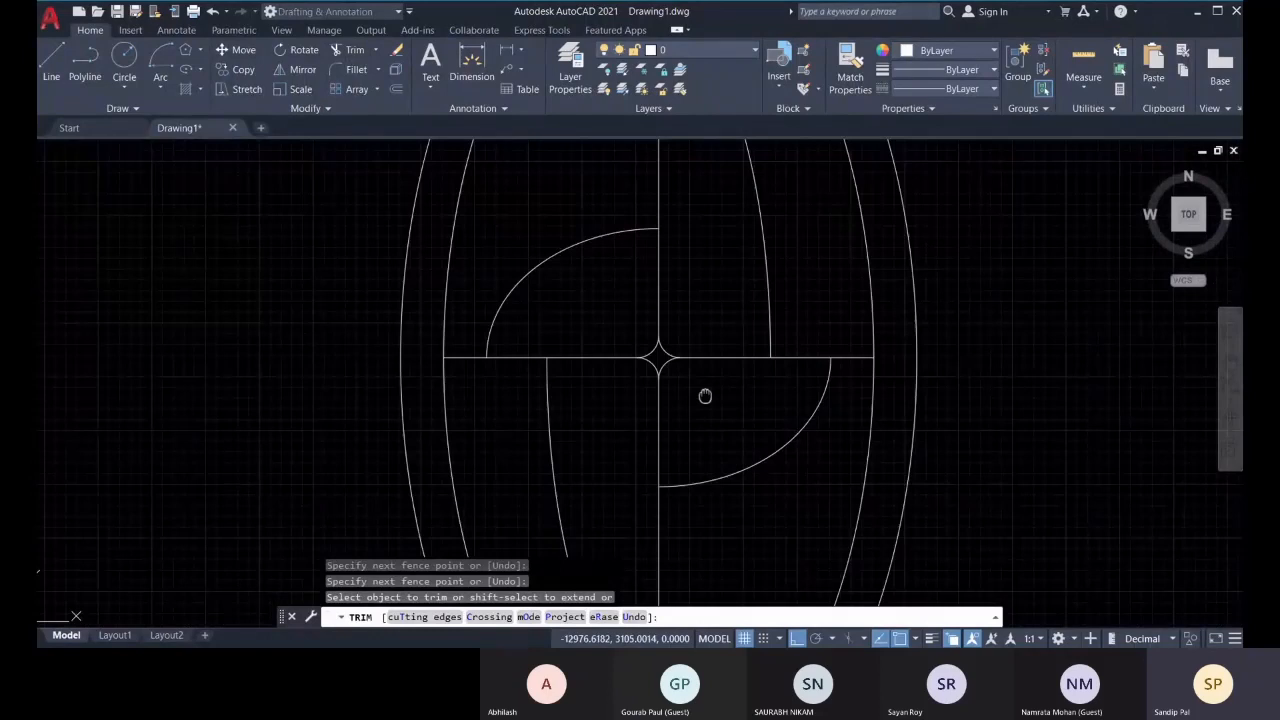
{"action": "scroll", "coordinate": [705, 400], "scroll_direction": "down", "scroll_amount": 3}
{"action": "key", "text": "Escape"}
{"action": "middle_click_drag", "start_coordinate": [731, 442], "coordinate": [657, 442]}
{"action": "middle_click_drag", "start_coordinate": [772, 481], "coordinate": [765, 435]}
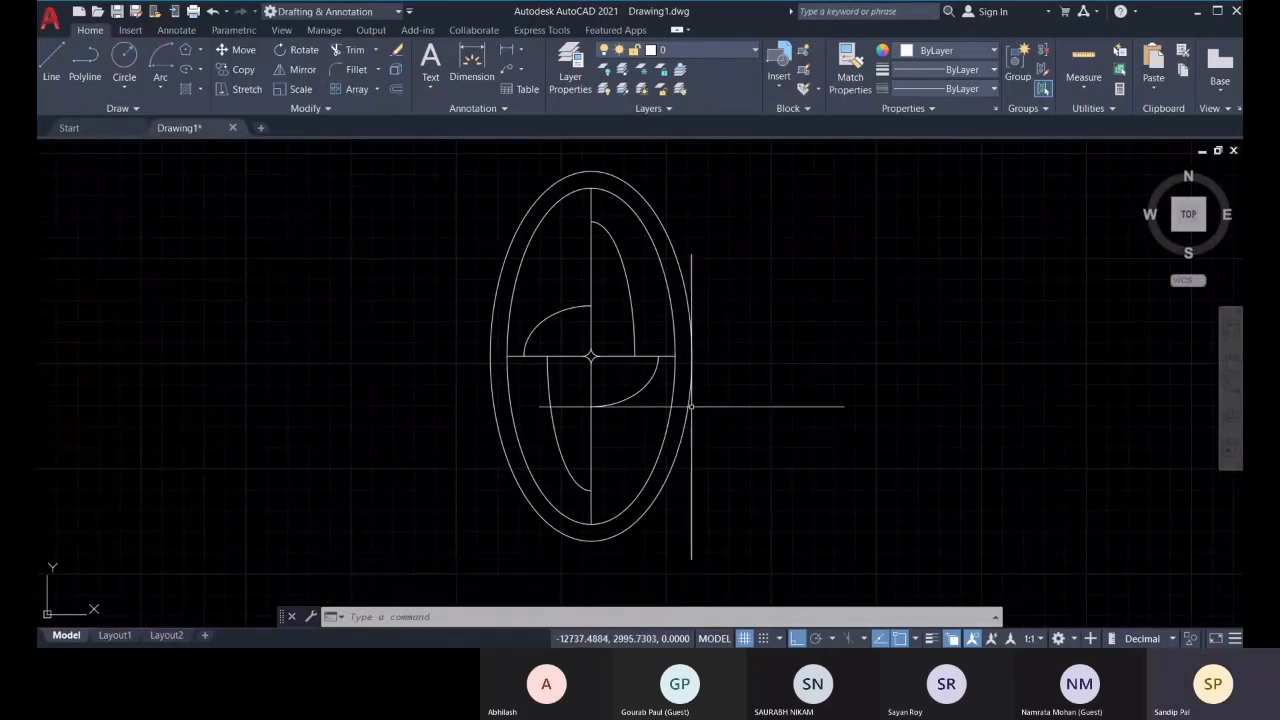
Undo the centre-line trim and all four fillets at the crossing
{"action": "scroll", "coordinate": [607, 353], "scroll_direction": "up", "scroll_amount": 5}
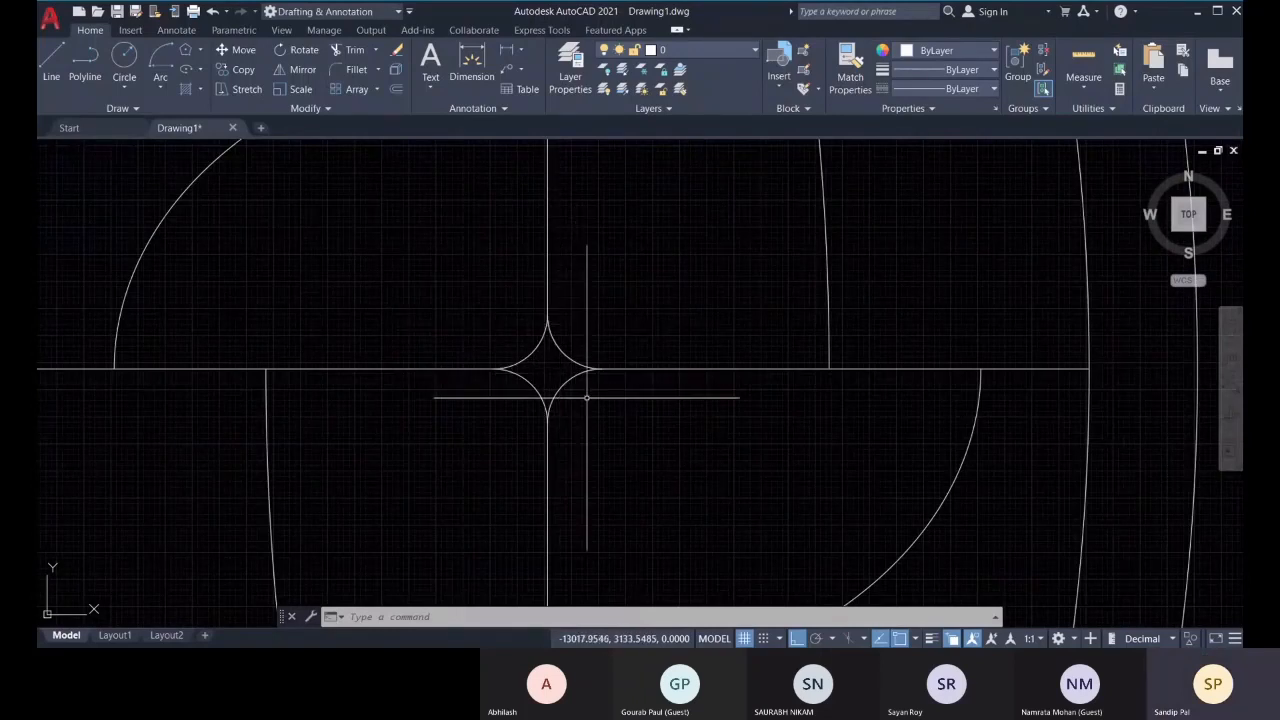
{"action": "key", "text": "ctrl+z"}
{"action": "key", "text": "ctrl+z"}
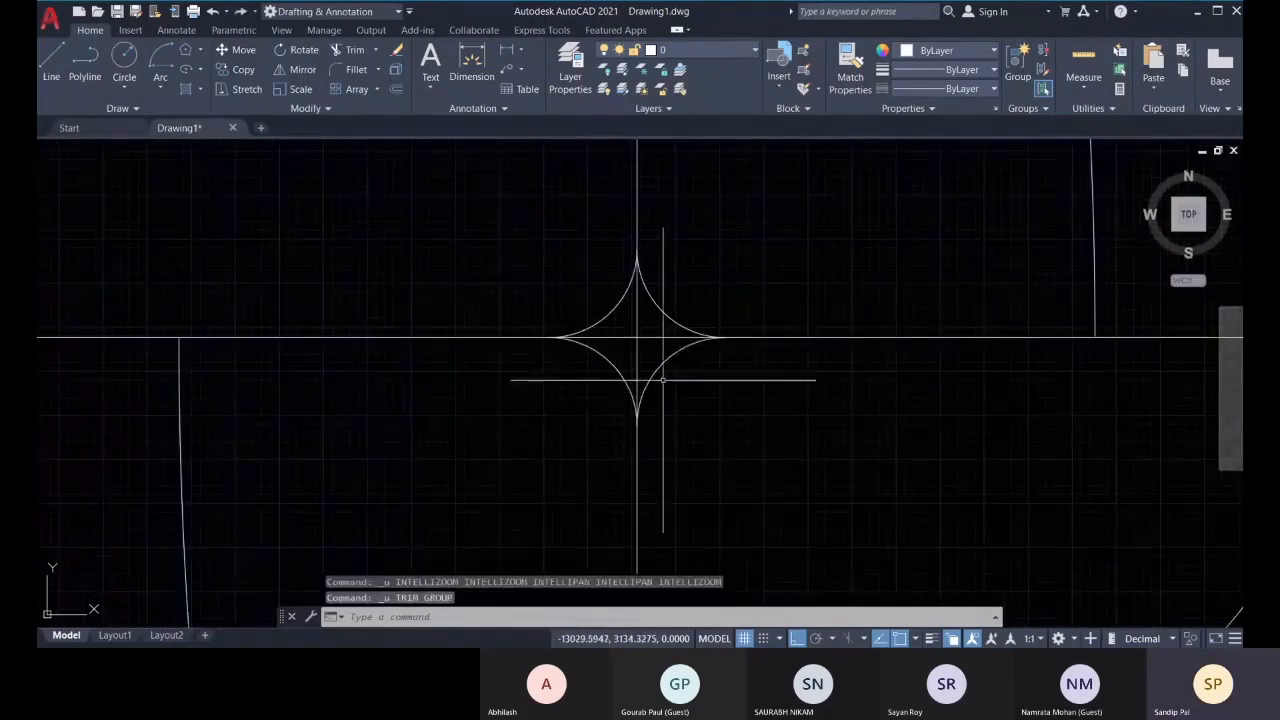
{"action": "key", "text": "ctrl+z"}
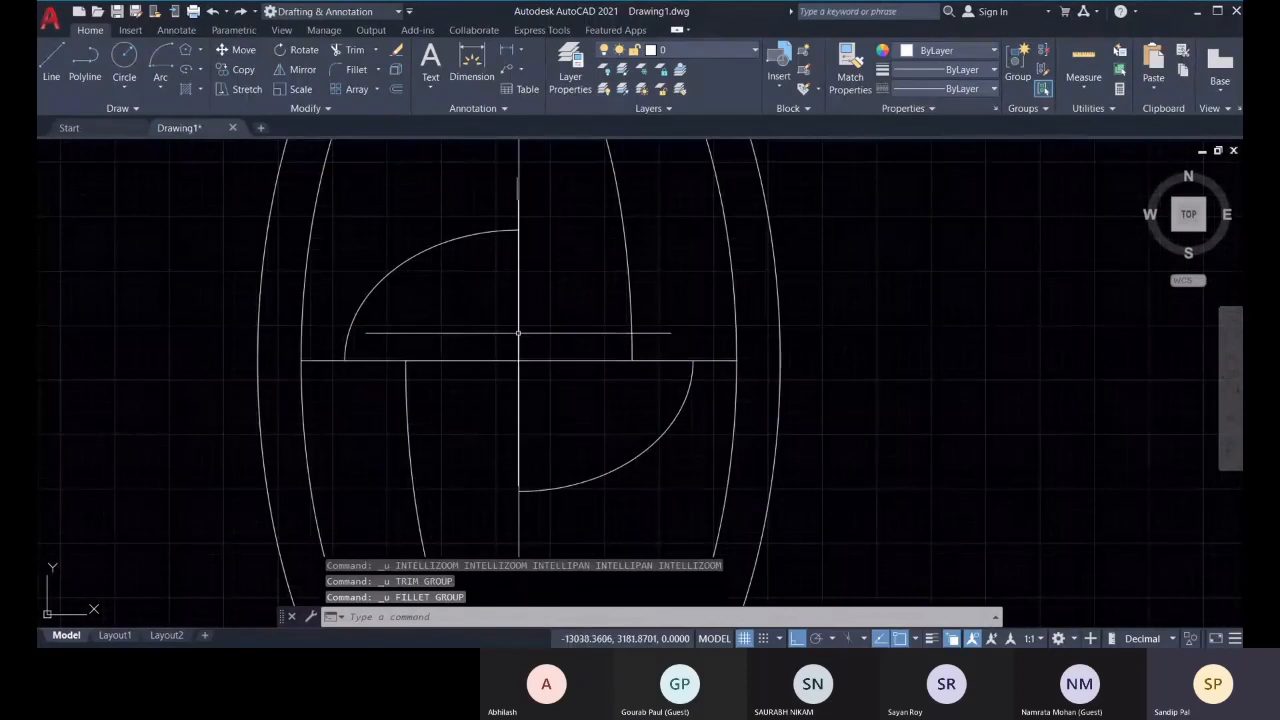
Start the Chamfer command and set both the first and second chamfer distances to 50
{"action": "scroll", "coordinate": [512, 290], "scroll_direction": "up", "scroll_amount": 3}
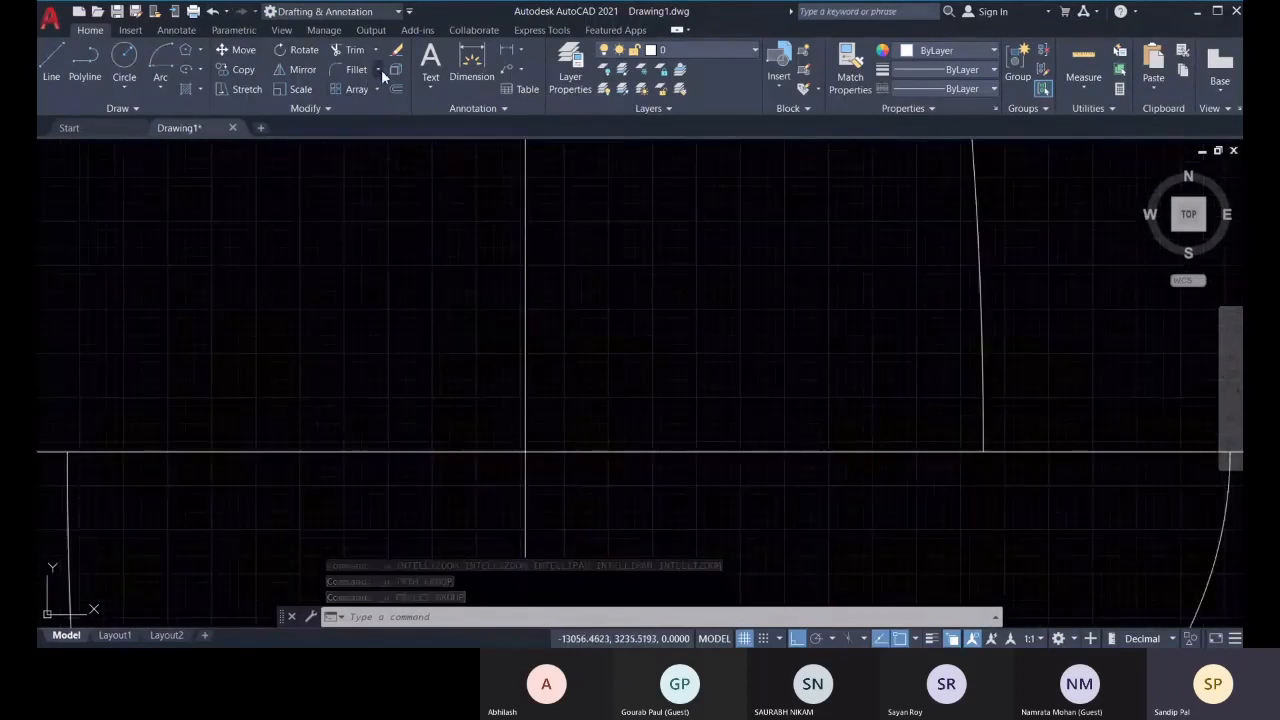
{"action": "left_click", "coordinate": [381, 69]}
{"action": "left_click", "coordinate": [382, 134]}
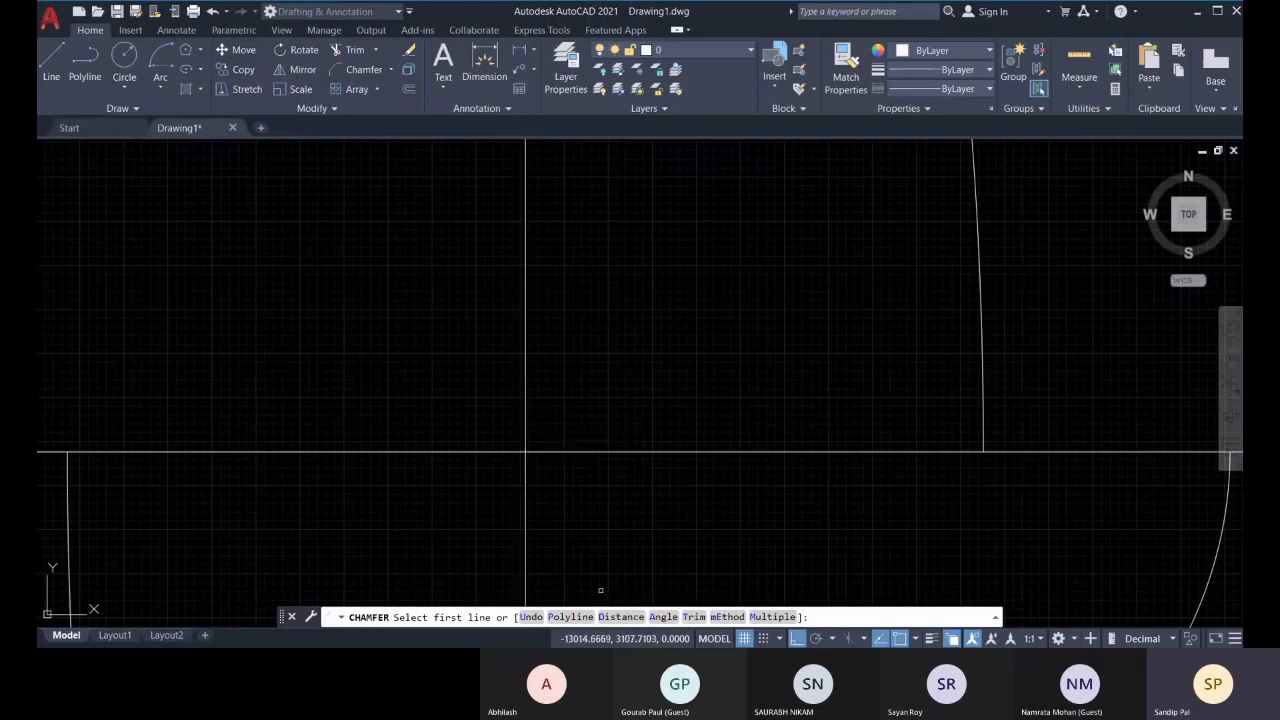
{"action": "left_click", "coordinate": [630, 618]}
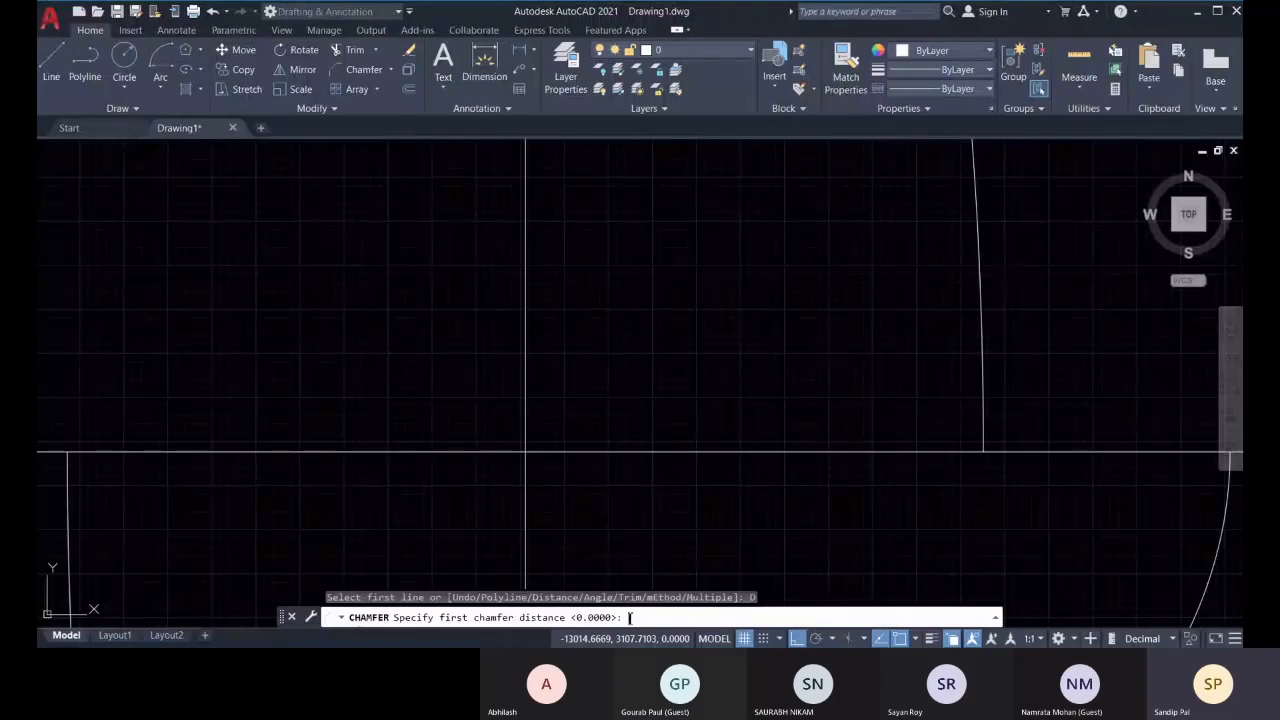
{"action": "type", "text": "50"}
{"action": "key", "text": "Return"}
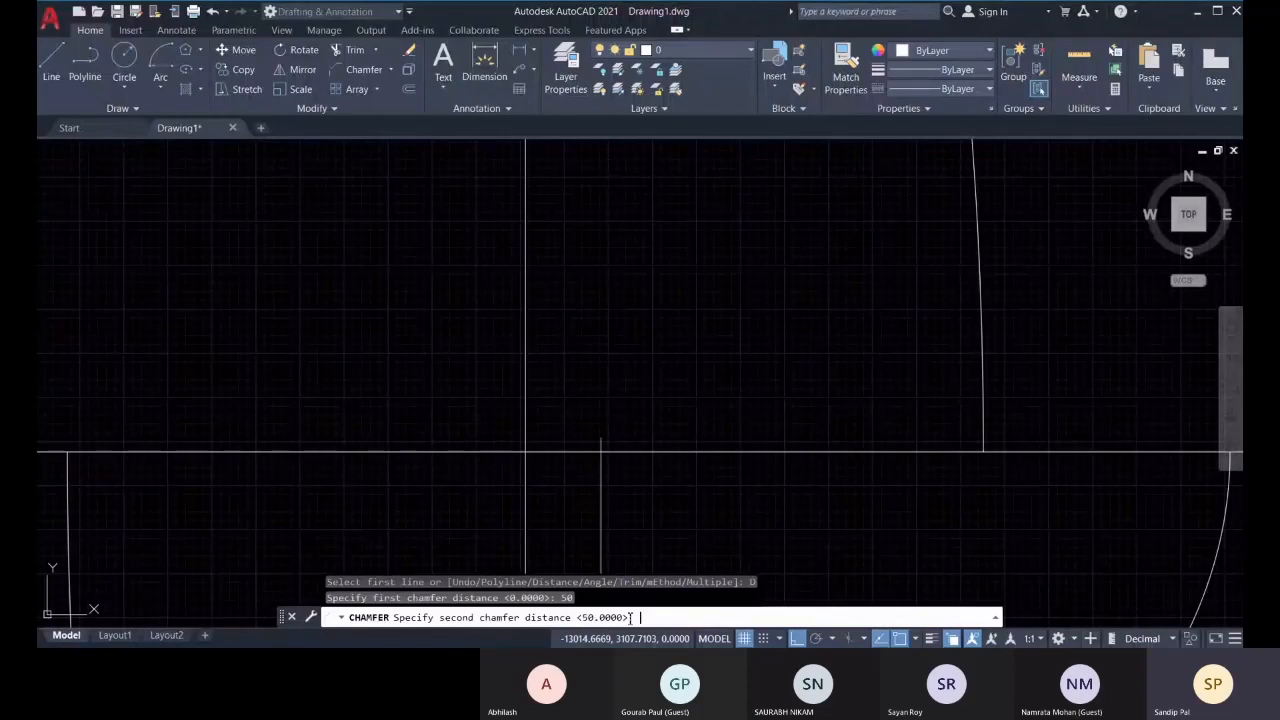
{"action": "key", "text": "Return"}
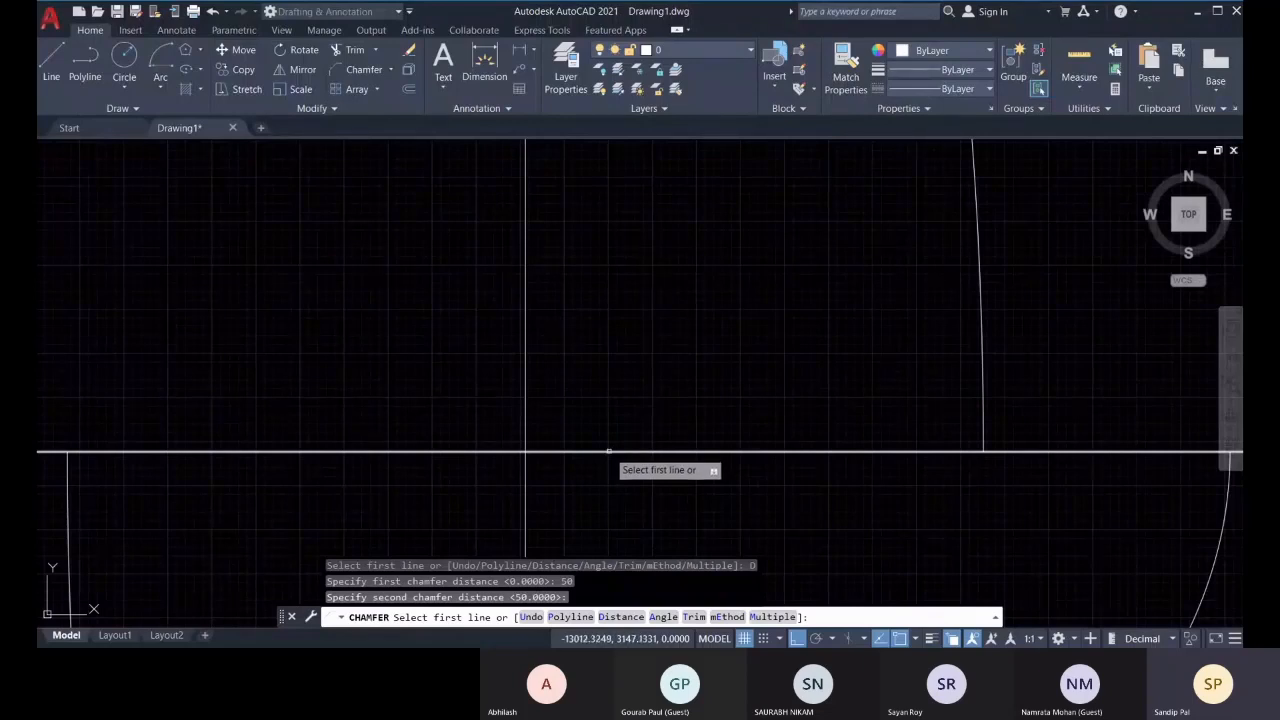
{"action": "left_click", "coordinate": [610, 452]}
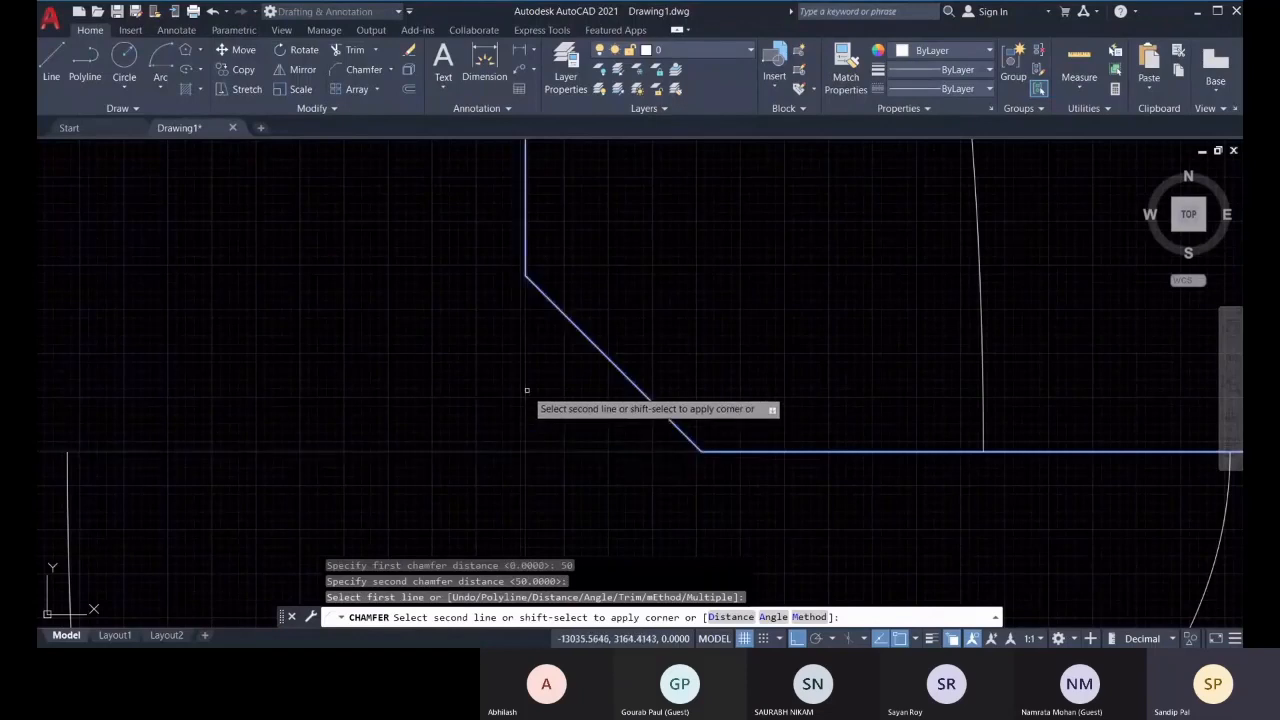
{"action": "scroll", "coordinate": [578, 418], "scroll_direction": "down", "scroll_amount": 2}
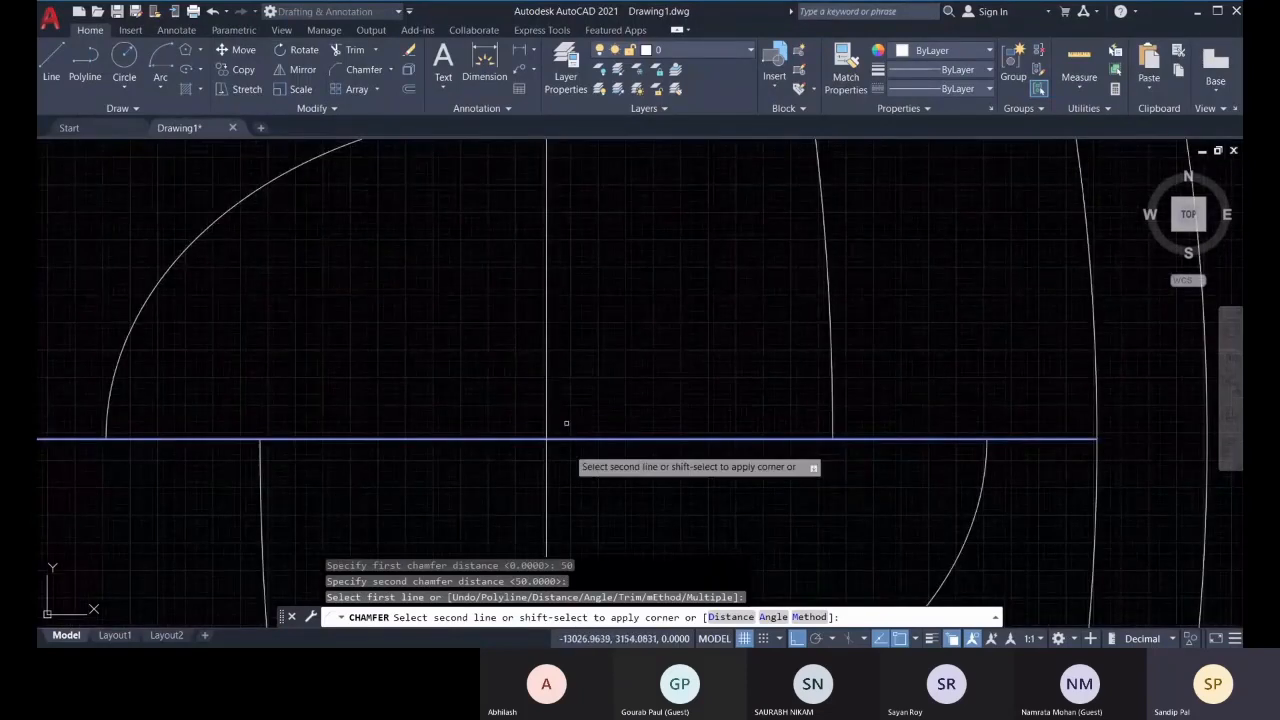
{"action": "key", "text": "Escape"}
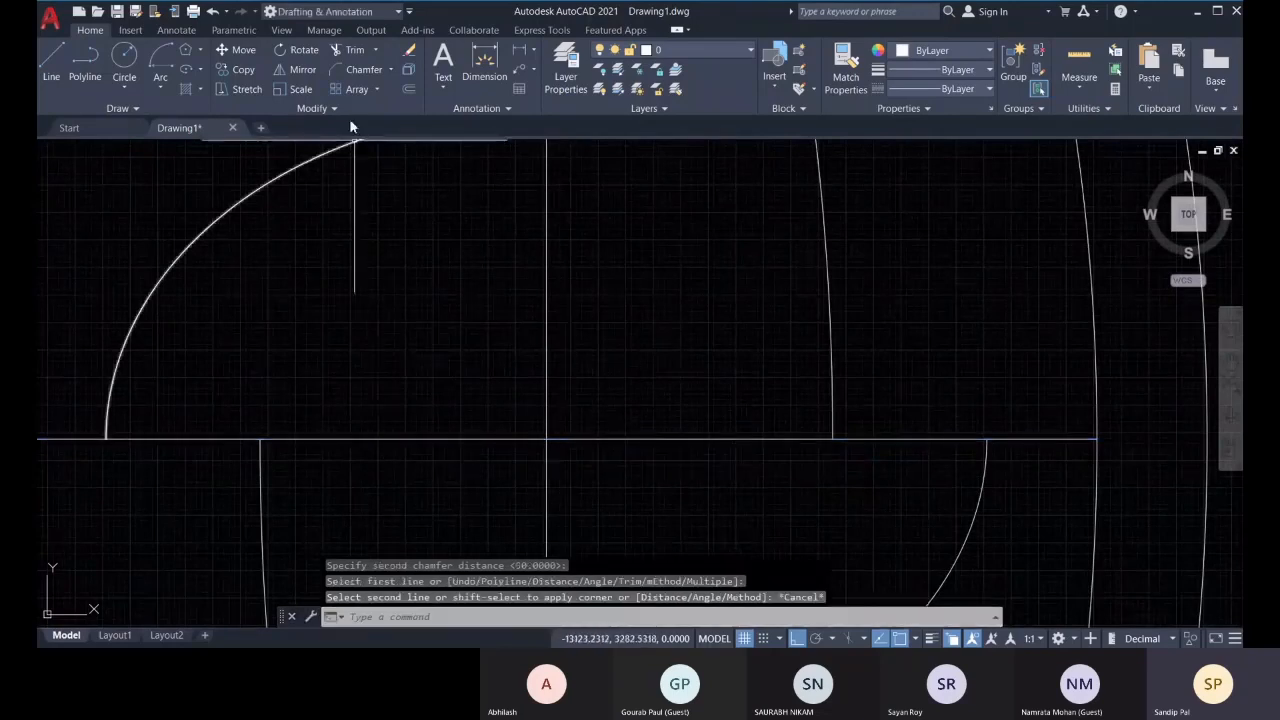
Restart Chamfer with the No trim option and keep both chamfer distances at 50
{"action": "left_click", "coordinate": [363, 70]}
{"action": "left_click", "coordinate": [694, 617]}
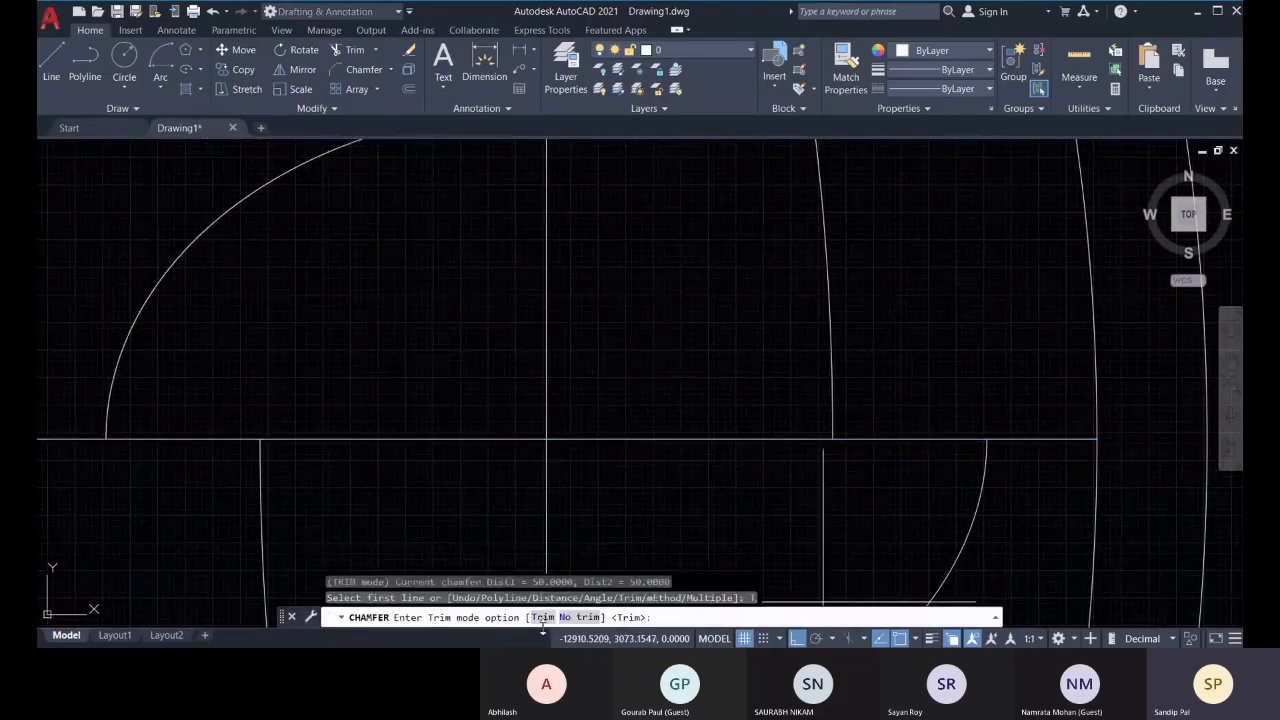
{"action": "left_click", "coordinate": [577, 618]}
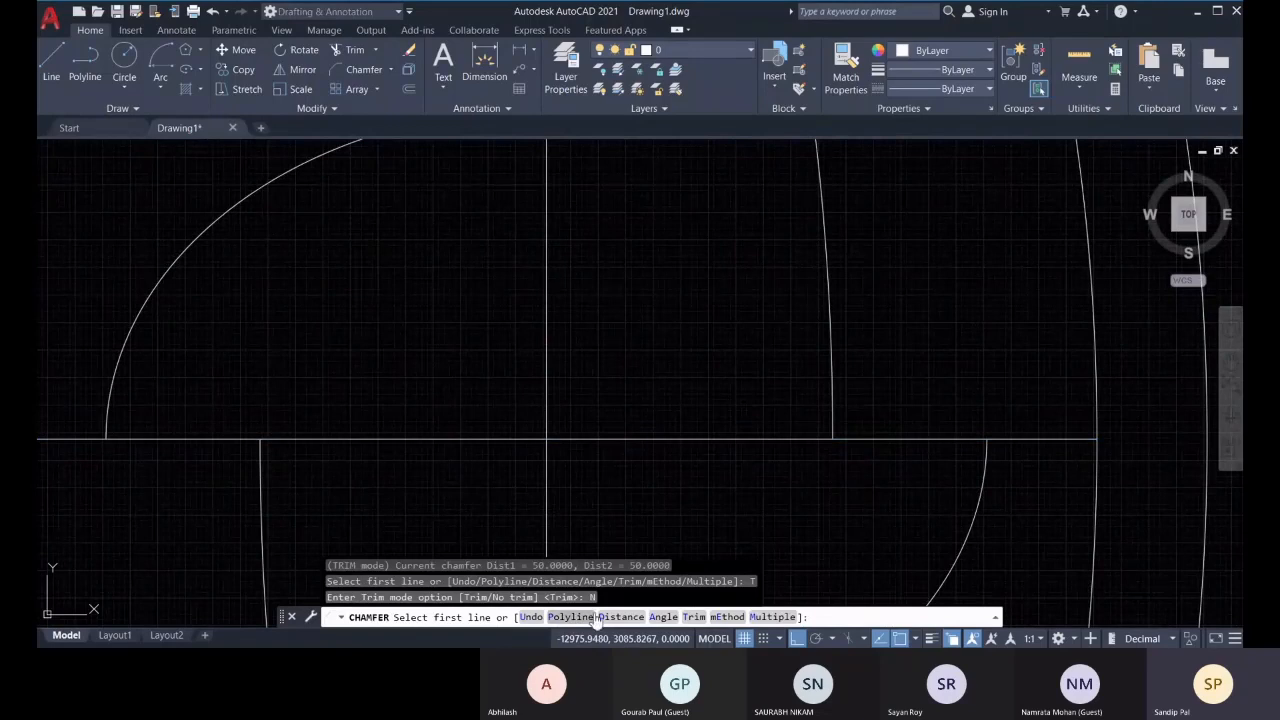
{"action": "left_click", "coordinate": [621, 617]}
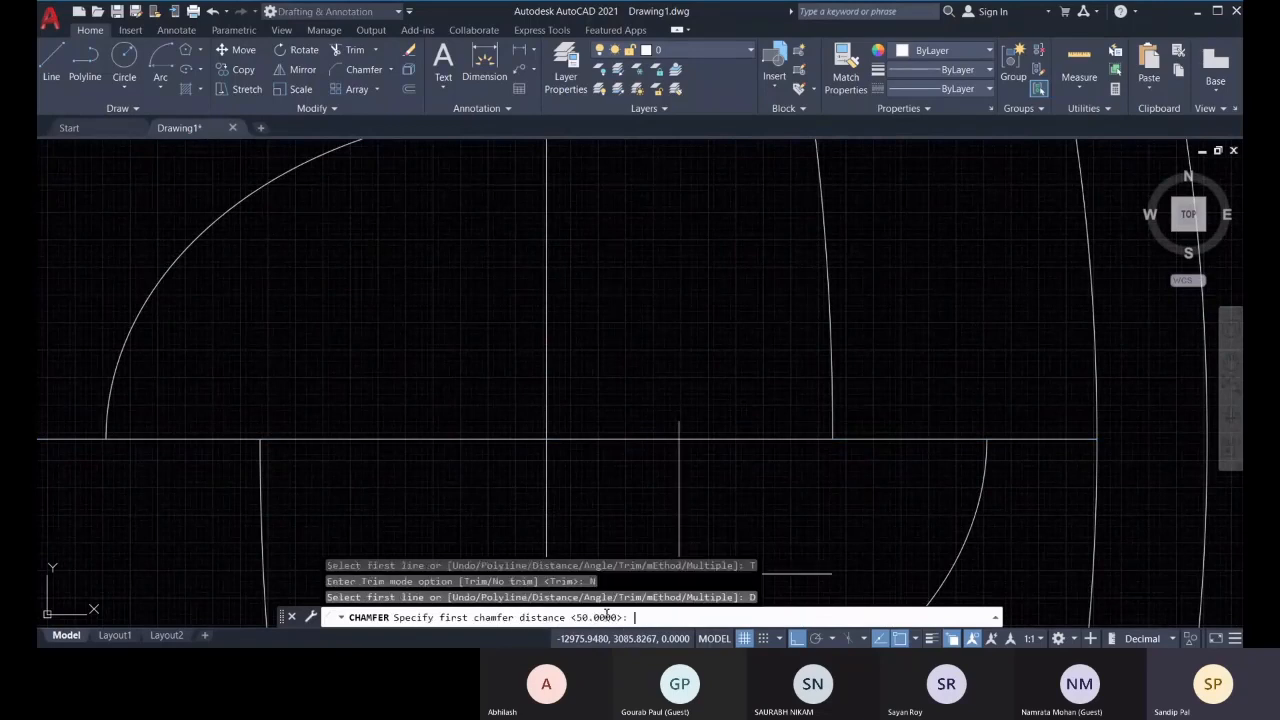
{"action": "key", "text": "Return"}
{"action": "key", "text": "Return"}
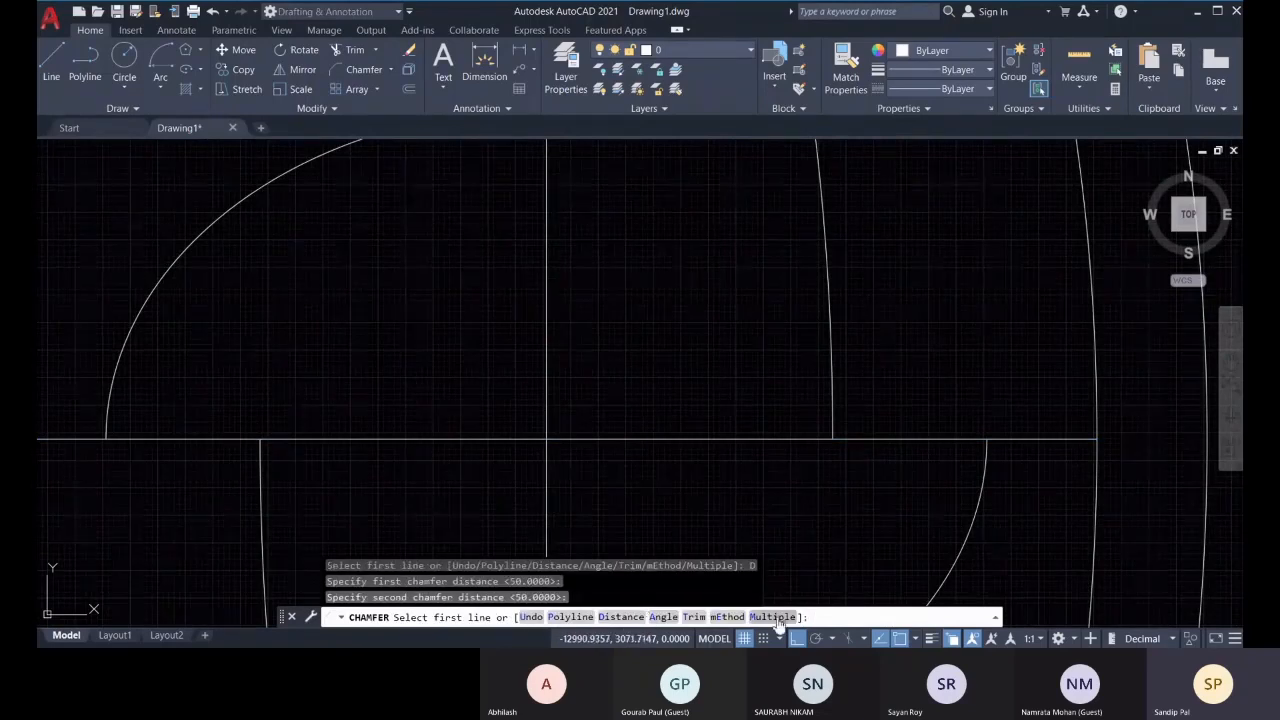
Chamfer all four corners of the crossing centre lines using the Multiple option, and undo the chamfers
{"action": "left_click", "coordinate": [772, 617]}
{"action": "left_click", "coordinate": [545, 403]}
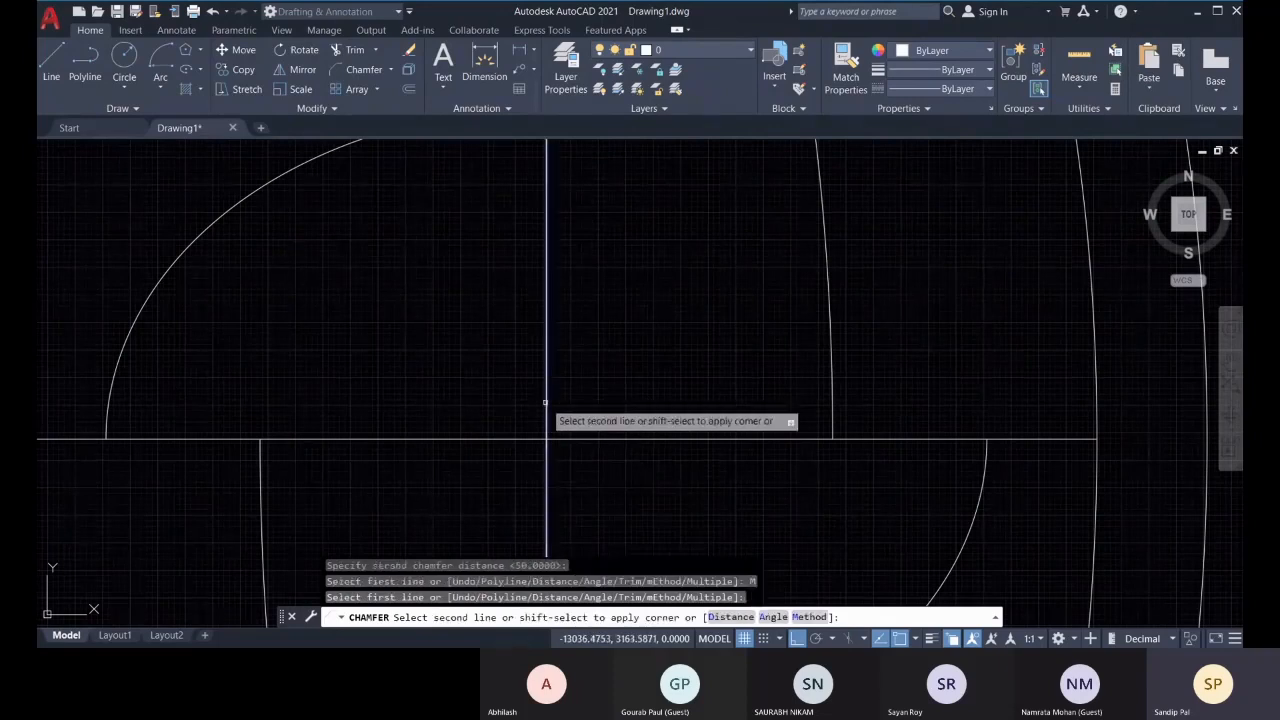
{"action": "left_click", "coordinate": [607, 438]}
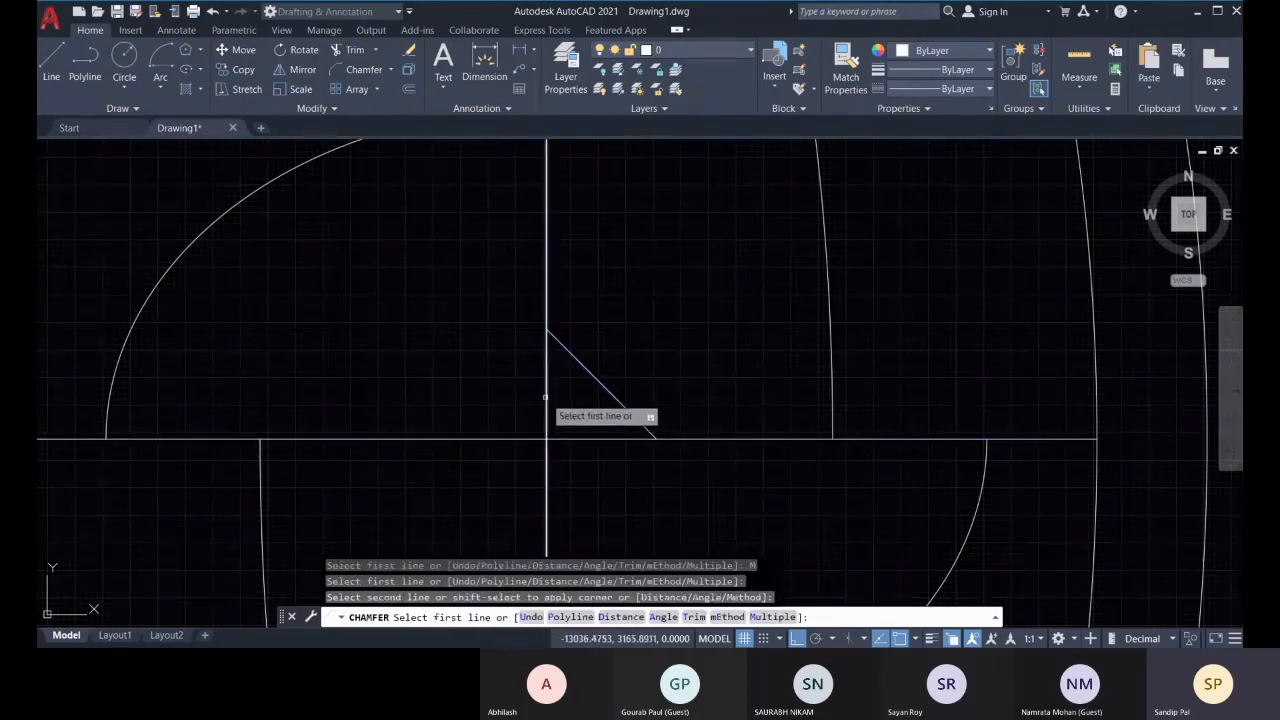
{"action": "left_click", "coordinate": [545, 397]}
{"action": "left_click", "coordinate": [500, 438]}
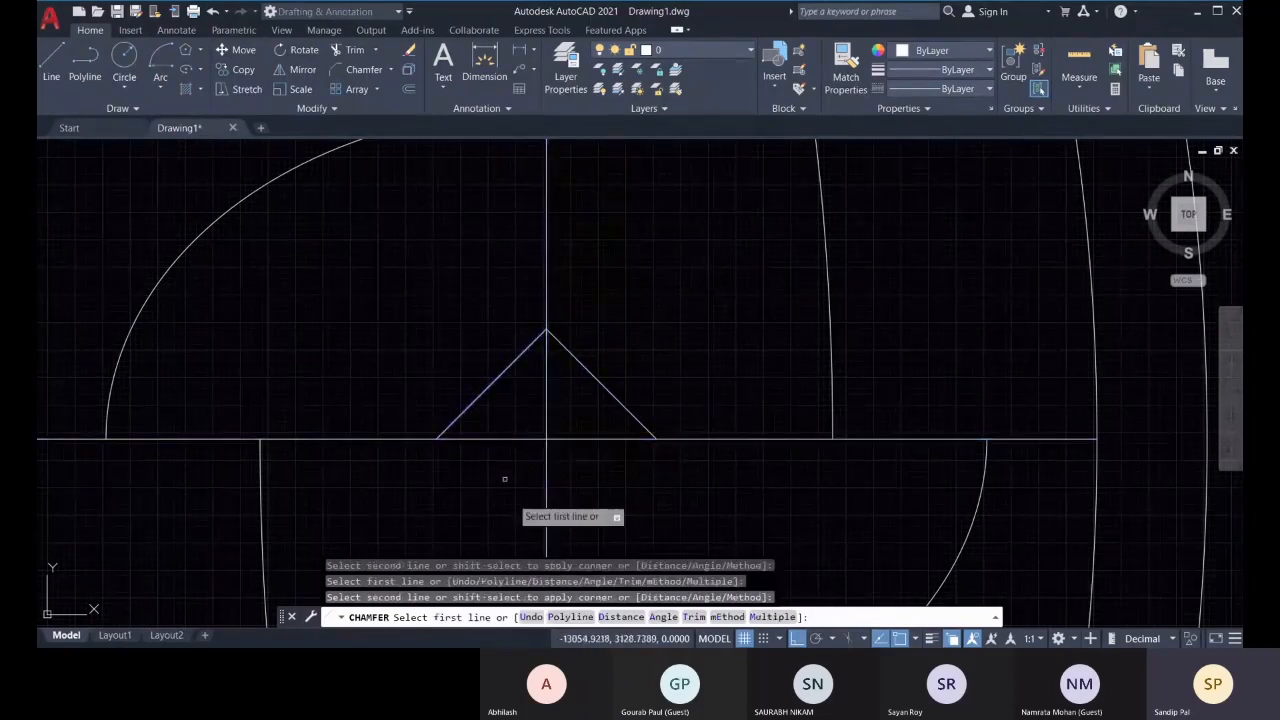
{"action": "scroll", "coordinate": [503, 324], "scroll_direction": "down", "scroll_amount": 4}
{"action": "left_click", "coordinate": [492, 380]}
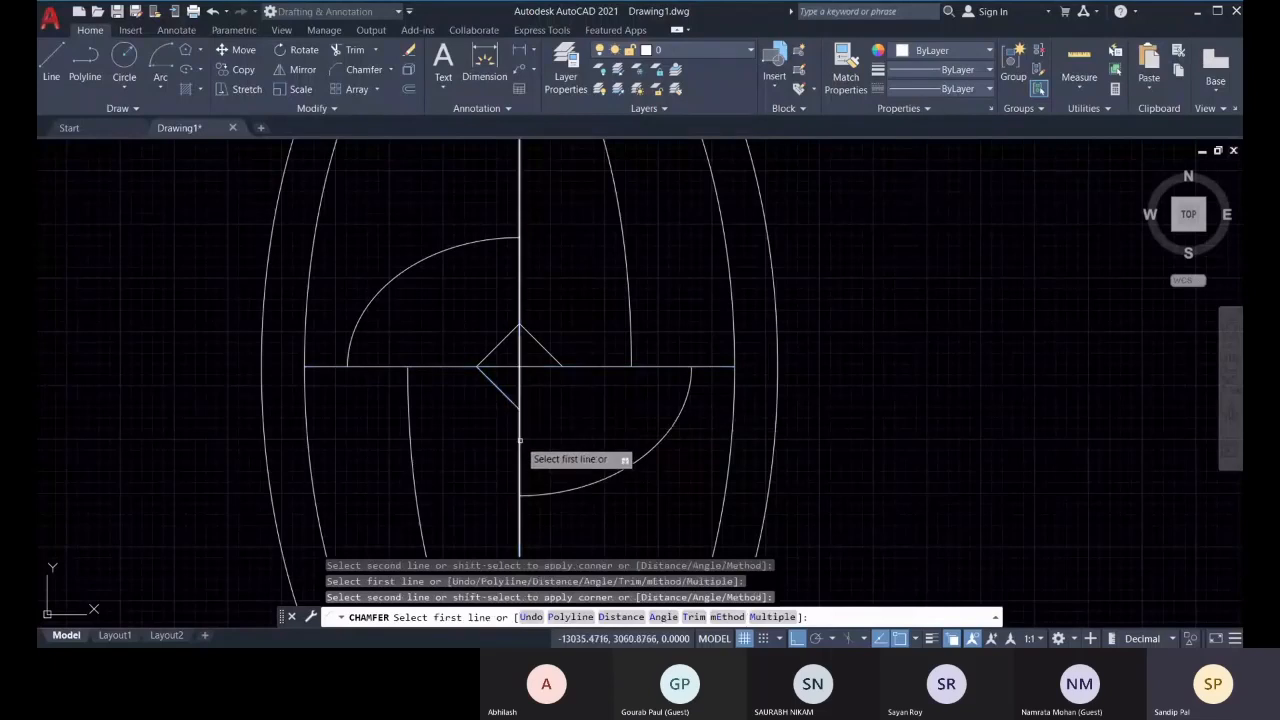
{"action": "left_click", "coordinate": [581, 372]}
{"action": "middle_click_drag", "start_coordinate": [589, 423], "coordinate": [620, 483]}
{"action": "scroll", "coordinate": [620, 483], "scroll_direction": "up", "scroll_amount": 4}
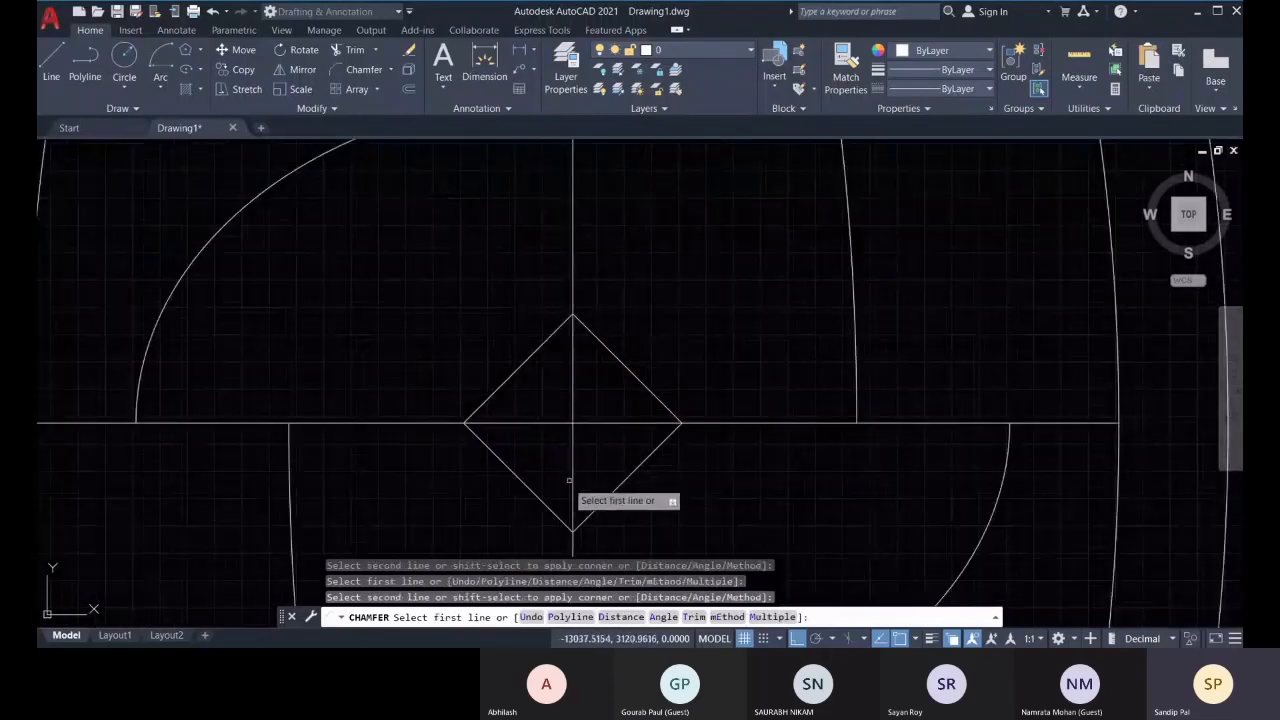
{"action": "key", "text": "Escape"}
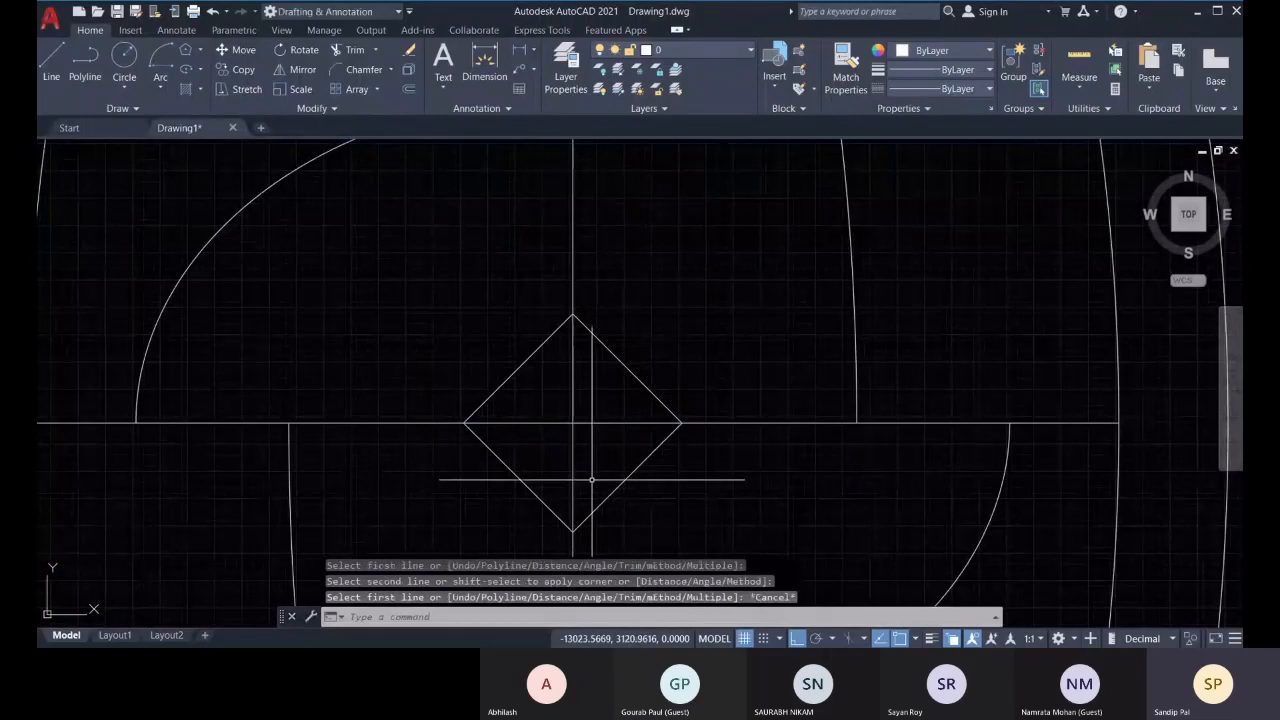
{"action": "key", "text": "ctrl+z"}
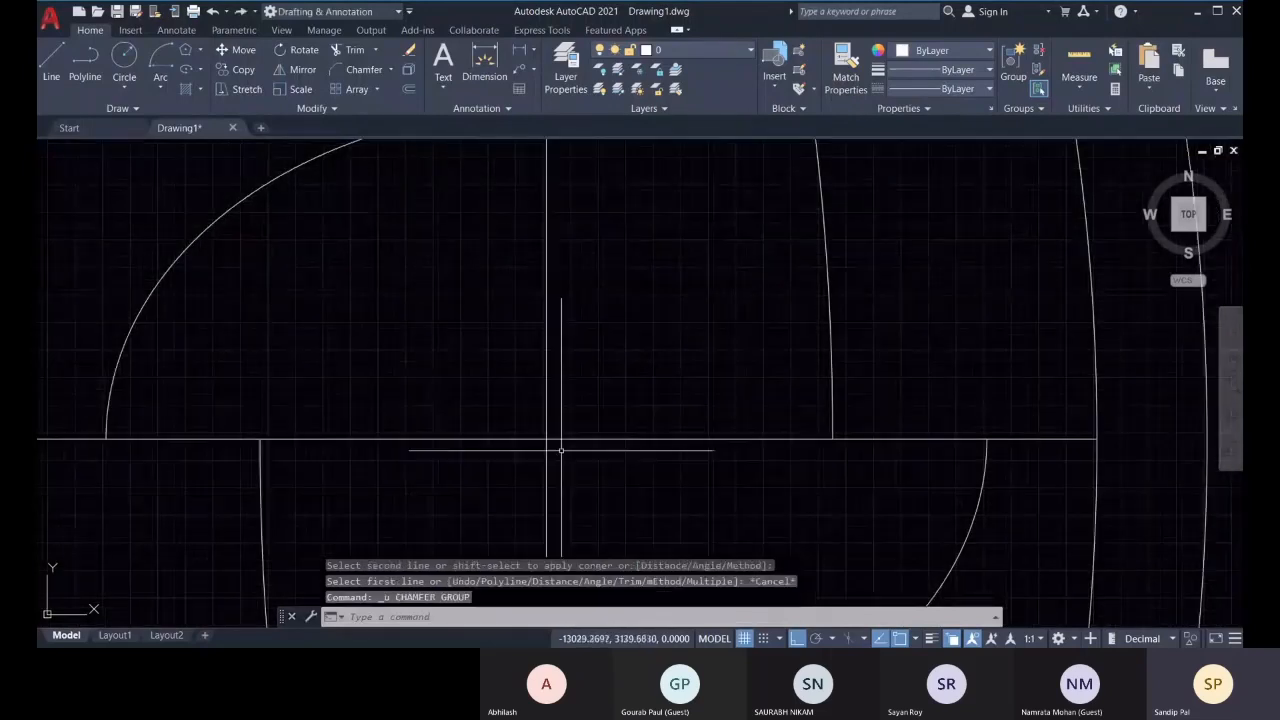
Set Chamfer to the Angle option with a length of 50 on the first line and an angle of 45
{"action": "left_click", "coordinate": [379, 76]}
{"action": "left_click", "coordinate": [664, 617]}
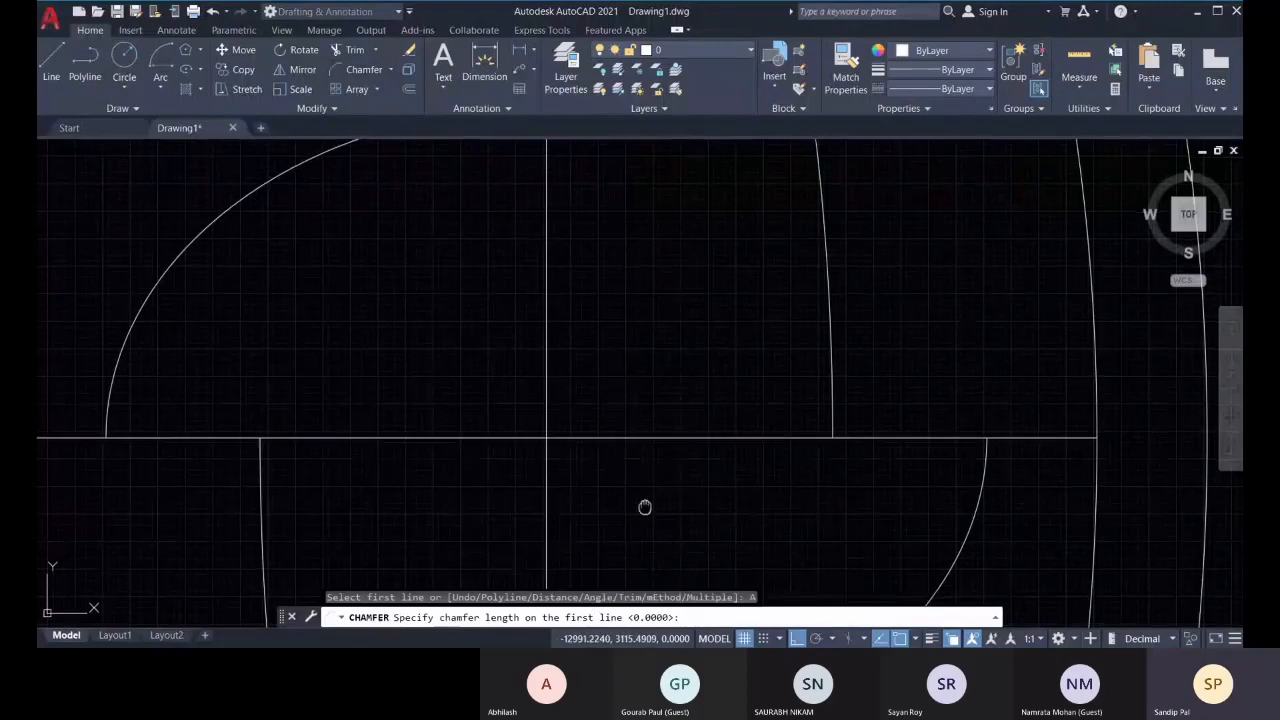
{"action": "middle_click_drag", "start_coordinate": [643, 508], "coordinate": [635, 479]}
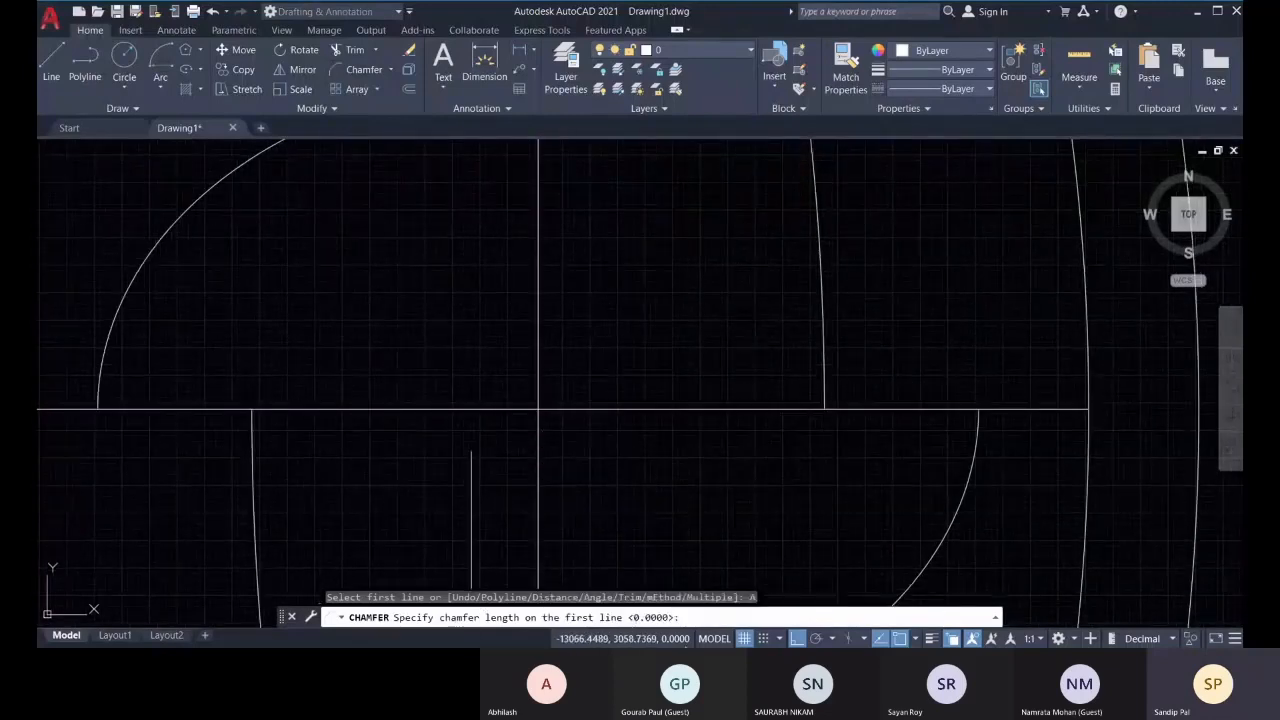
{"action": "type", "text": "50"}
{"action": "key", "text": "Return"}
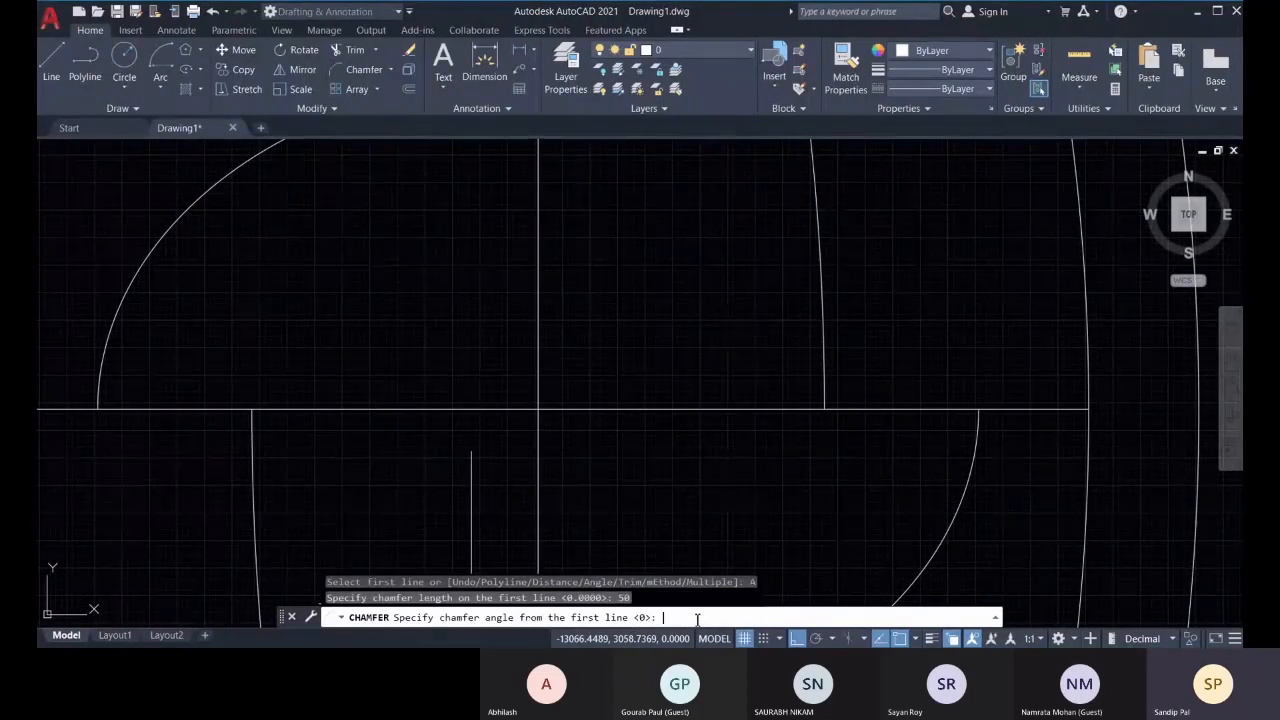
{"action": "key", "text": "Return"}
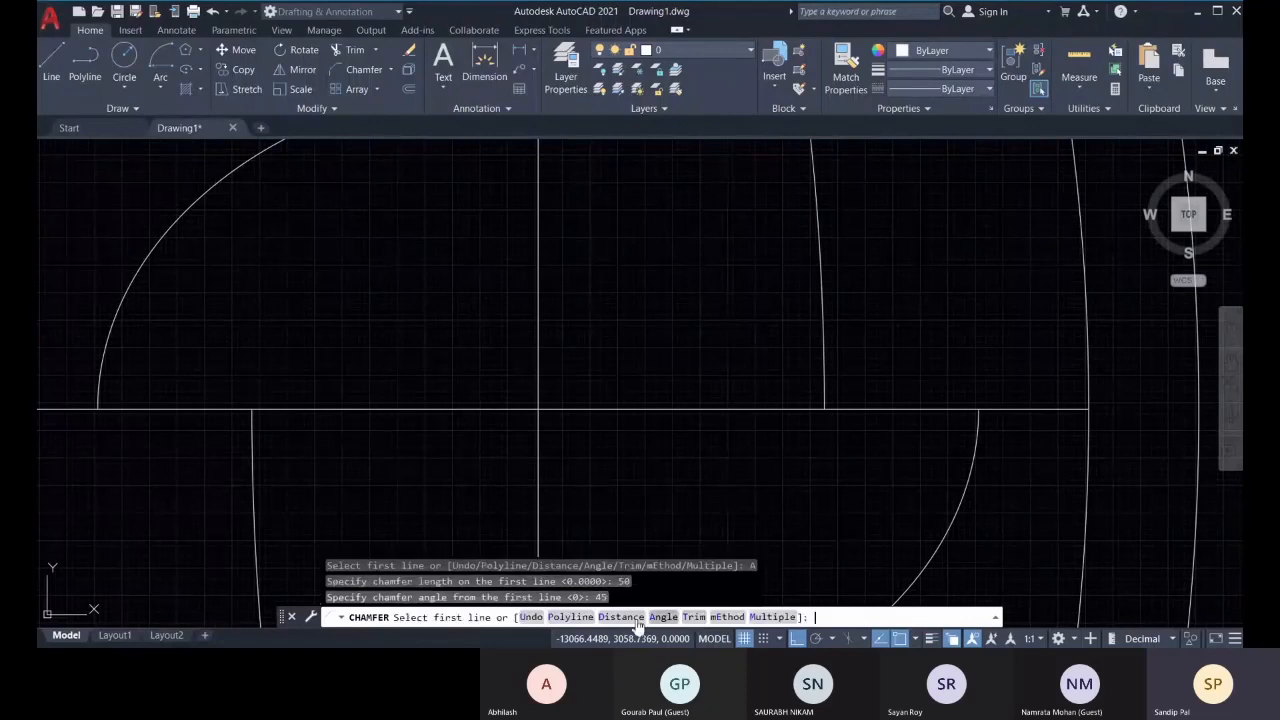
Chamfer all four corners of the crossing centre lines with the No trim and Multiple options, forming a diamond around the intersection
{"action": "left_click", "coordinate": [694, 619]}
{"action": "left_click", "coordinate": [586, 619]}
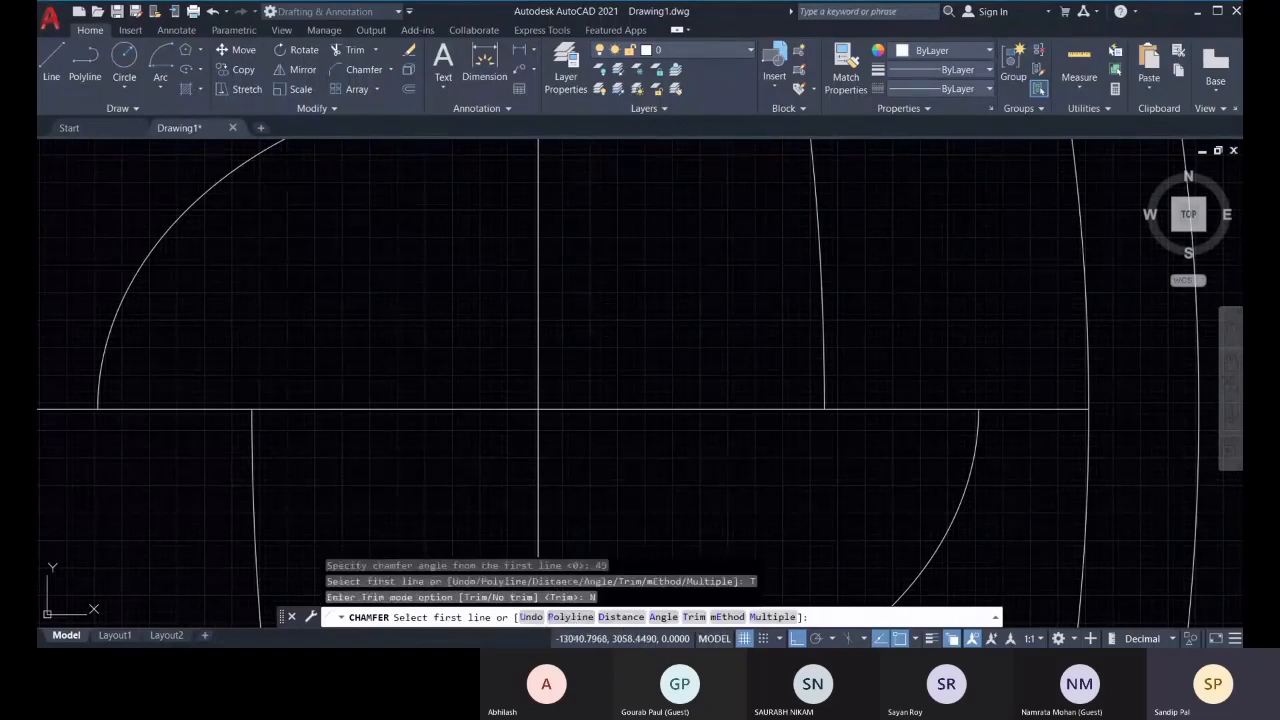
{"action": "left_click", "coordinate": [774, 617]}
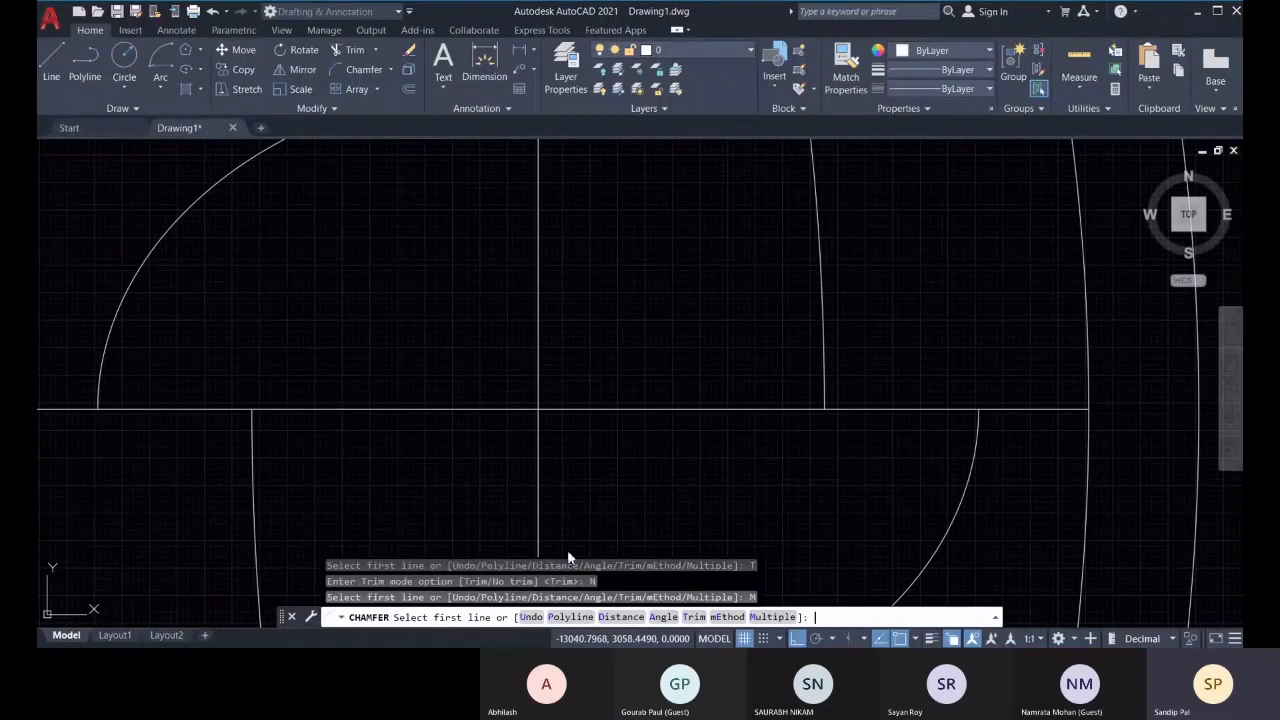
{"action": "left_click", "coordinate": [550, 409]}
{"action": "left_click", "coordinate": [539, 362]}
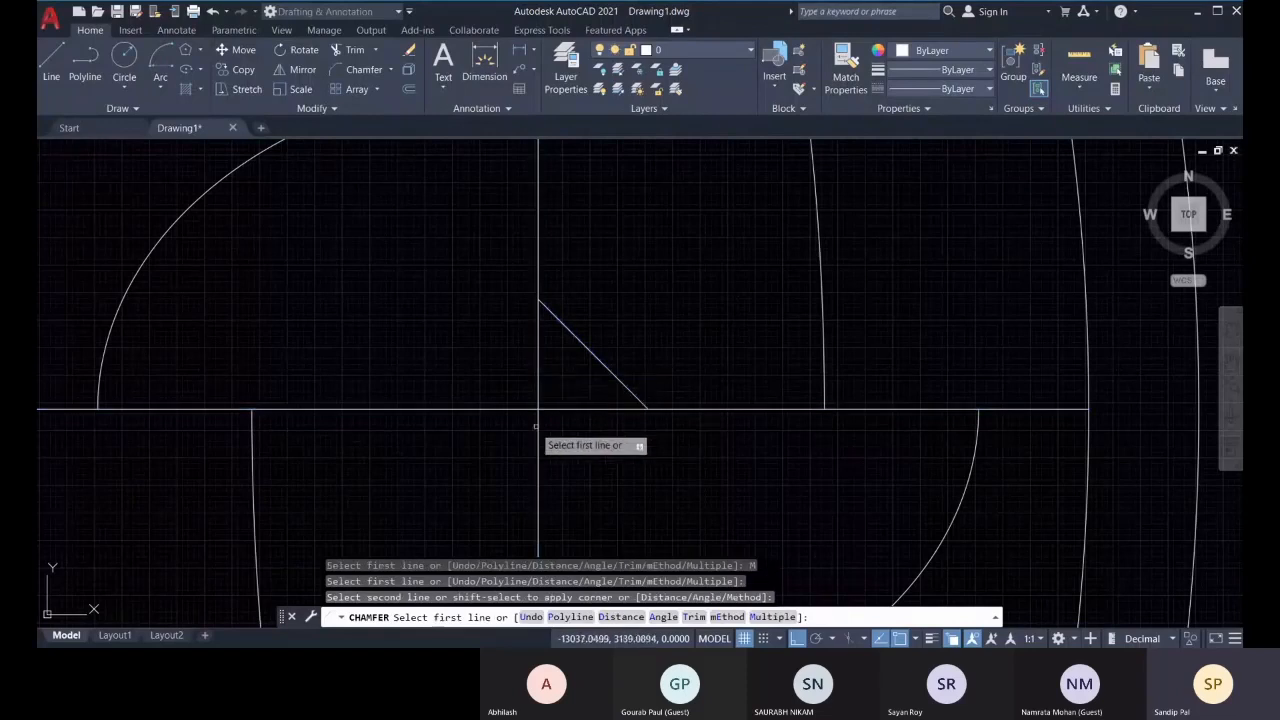
{"action": "left_click", "coordinate": [495, 409]}
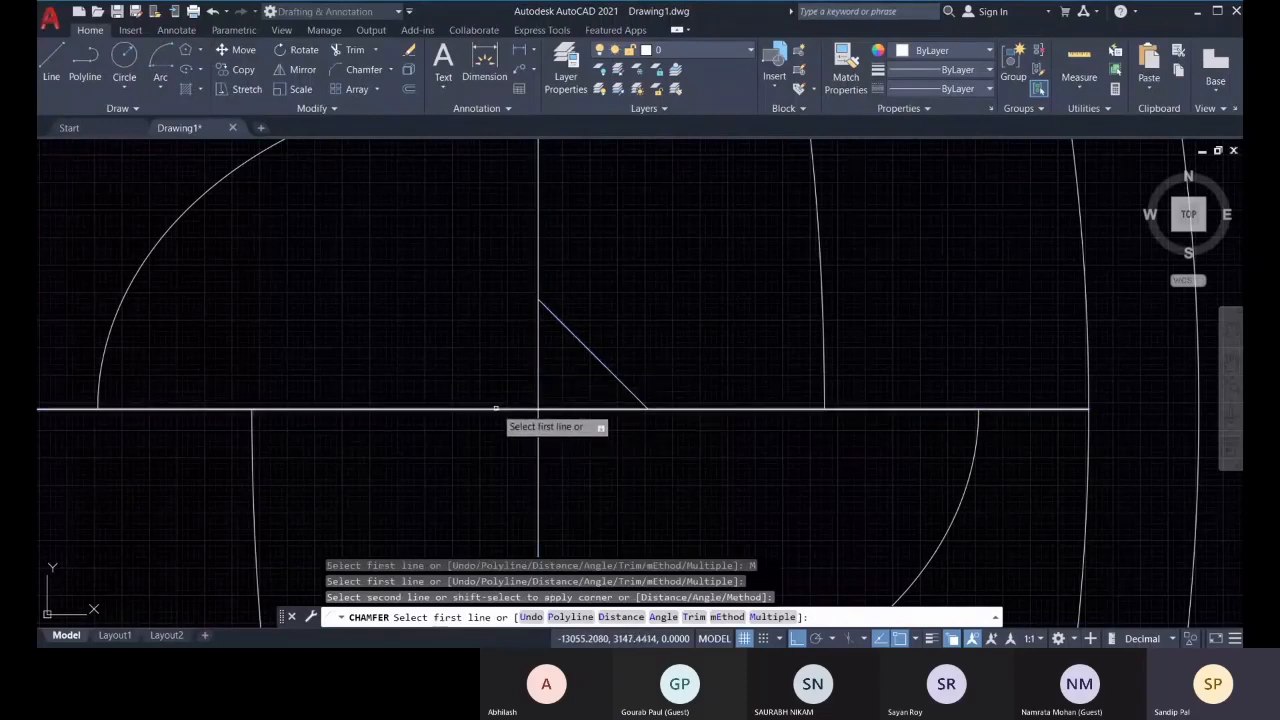
{"action": "left_click", "coordinate": [537, 366]}
{"action": "left_click", "coordinate": [538, 466]}
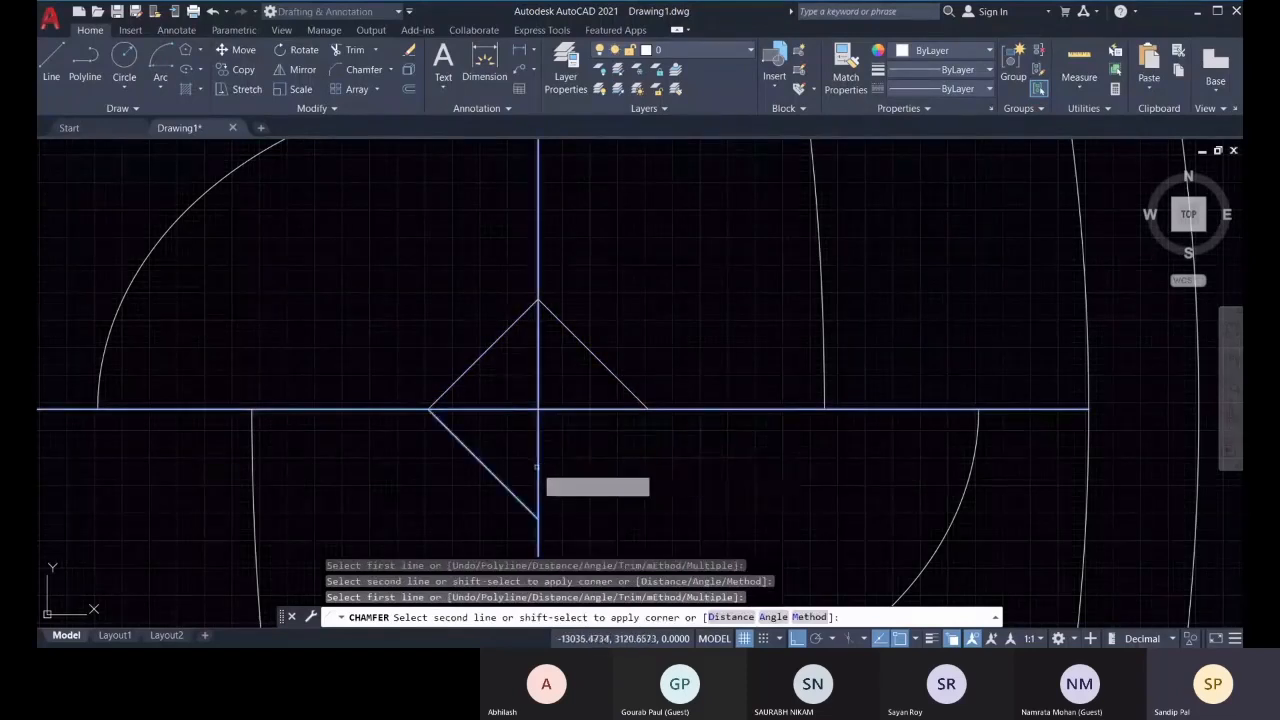
{"action": "left_click", "coordinate": [555, 411]}
{"action": "left_click", "coordinate": [555, 411]}
{"action": "left_click", "coordinate": [539, 455]}
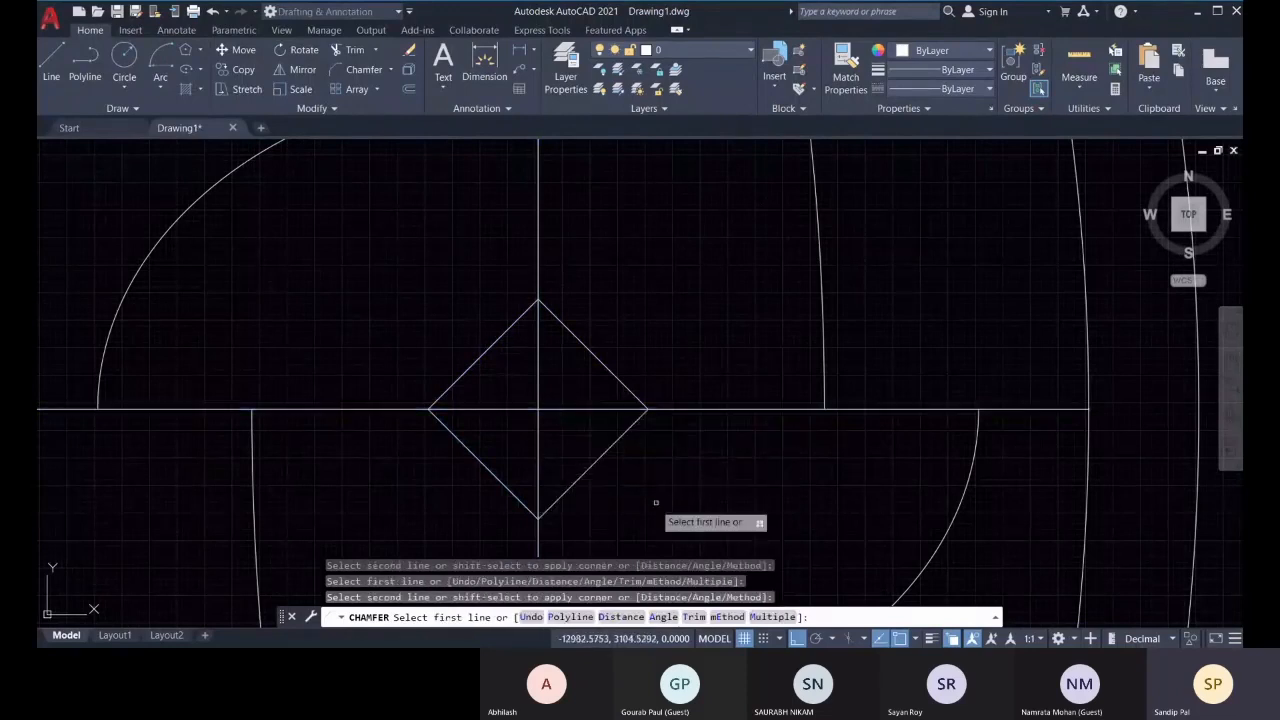
{"action": "key", "text": "Escape"}
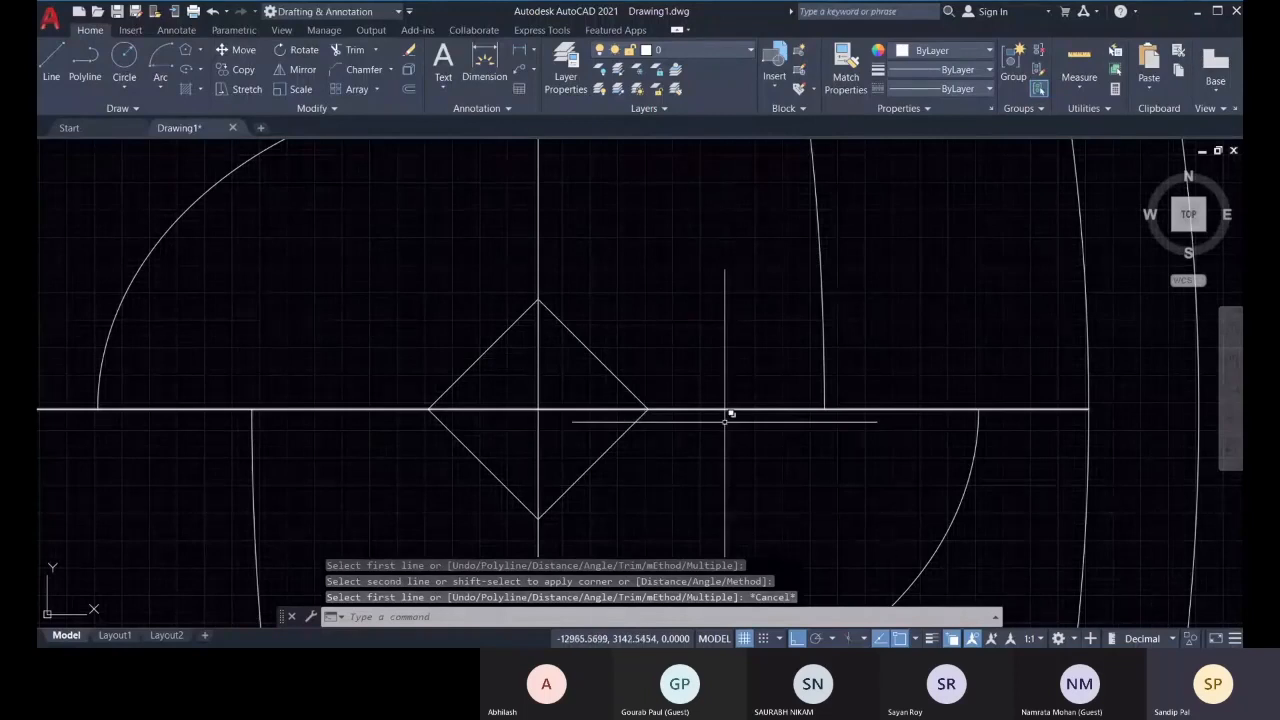
{"action": "left_click", "coordinate": [1079, 84]}
{"action": "left_click", "coordinate": [1087, 150]}
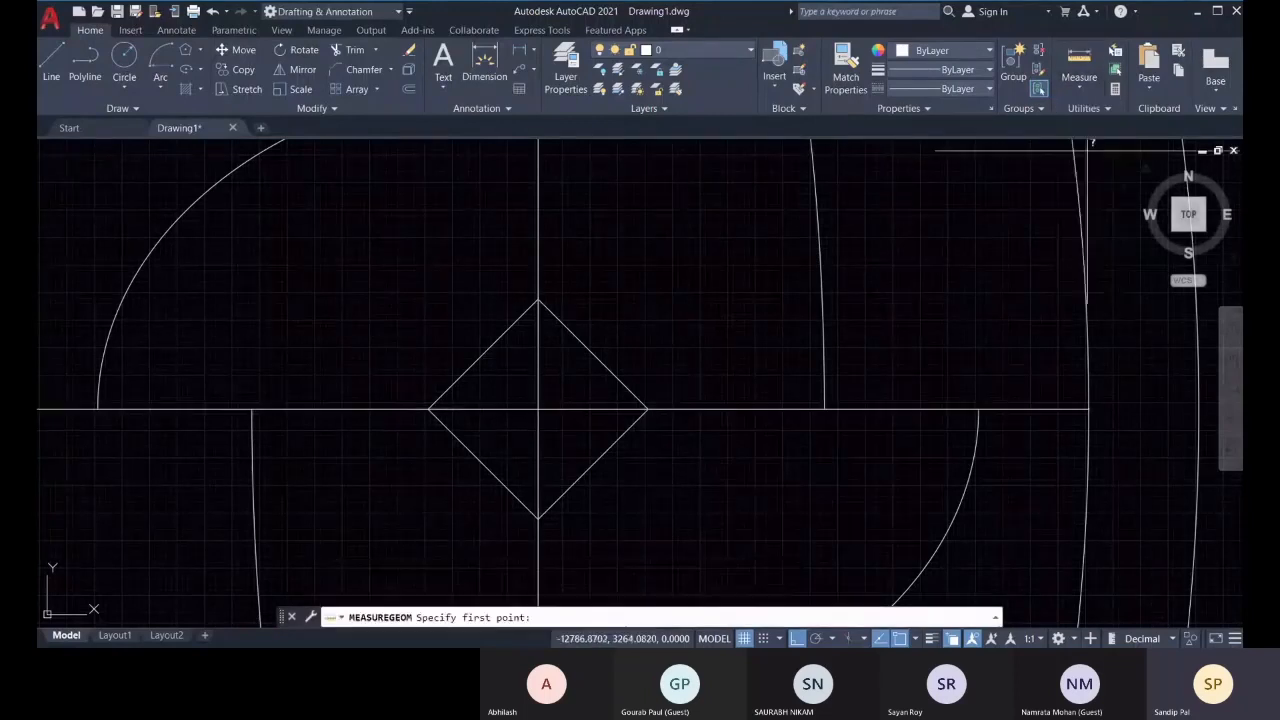
{"action": "left_click", "coordinate": [539, 408]}
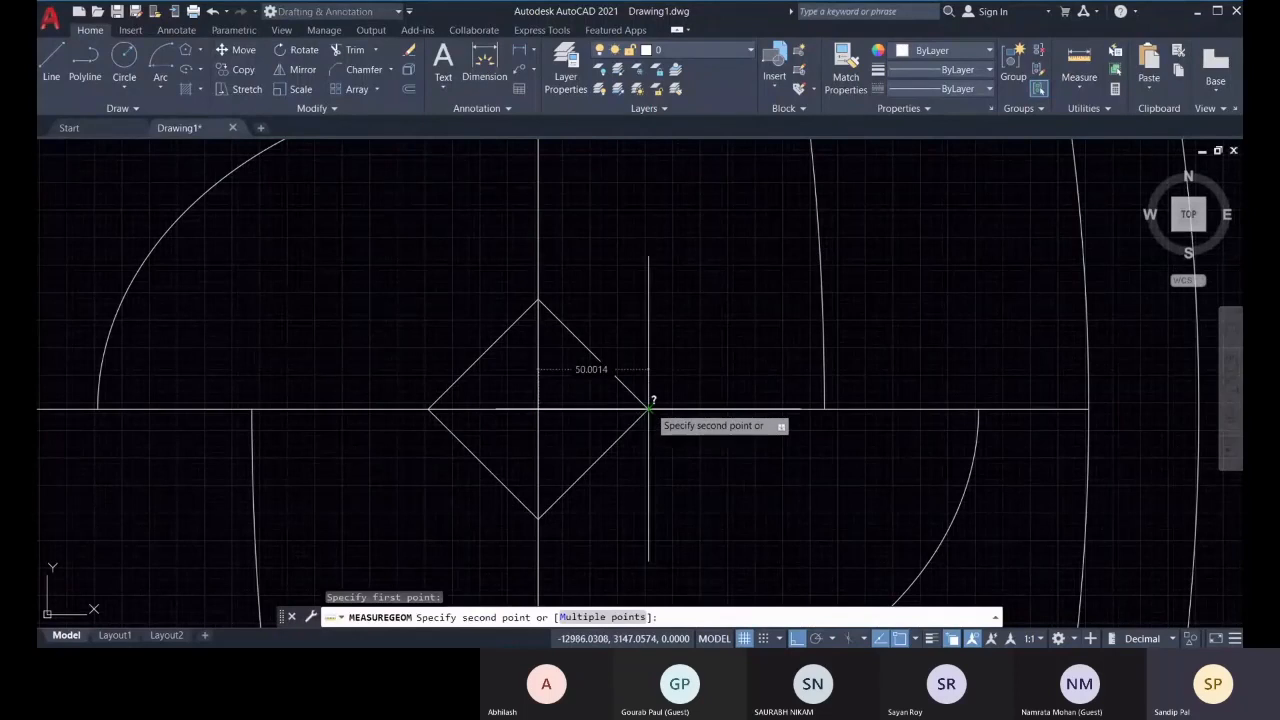
{"action": "scroll", "coordinate": [650, 408], "scroll_direction": "up", "scroll_amount": 5}
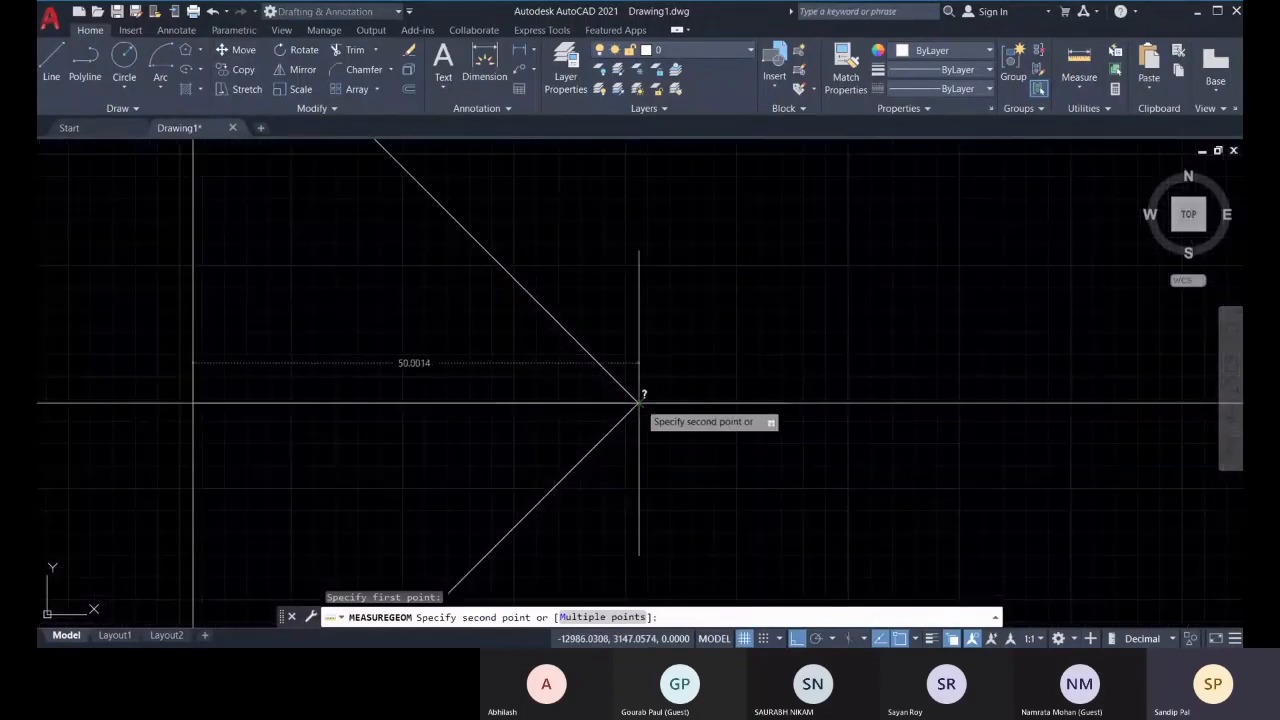
{"action": "key", "text": "Escape"}
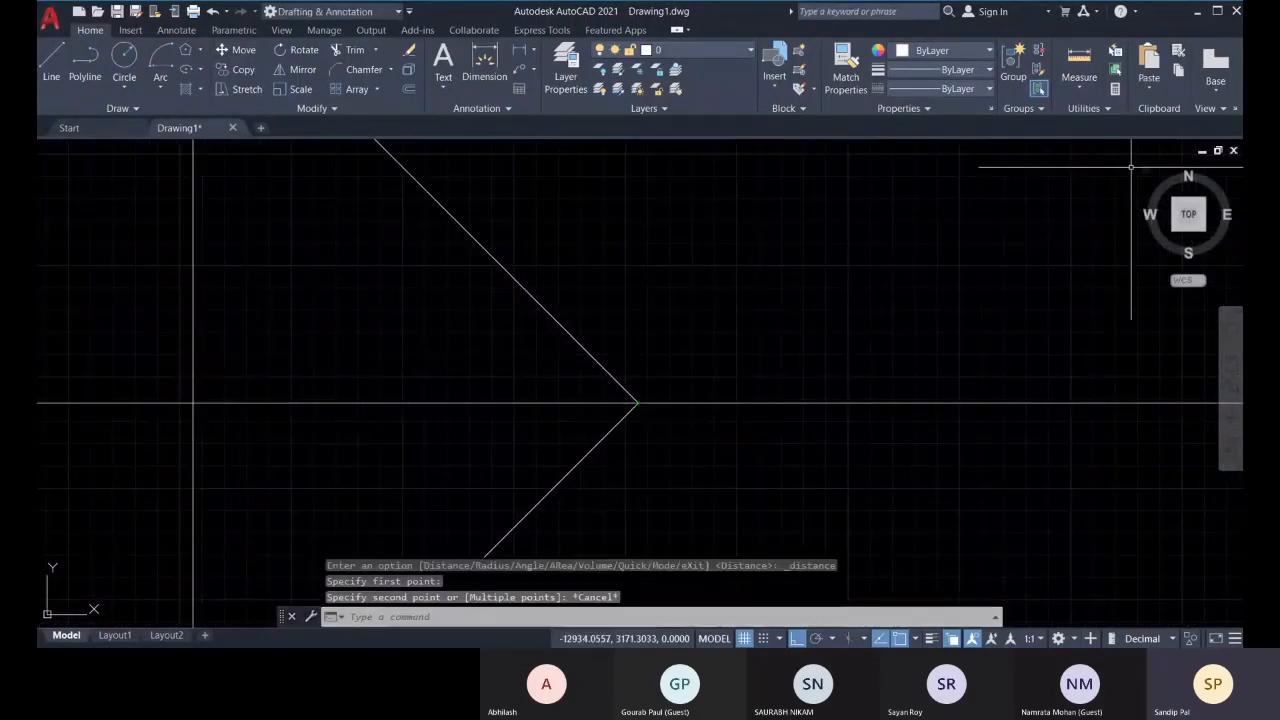
Measure the distance from the centre-line intersection to the right corner of the chamfer diamond
{"action": "left_click", "coordinate": [1077, 88]}
{"action": "left_click", "coordinate": [1090, 148]}
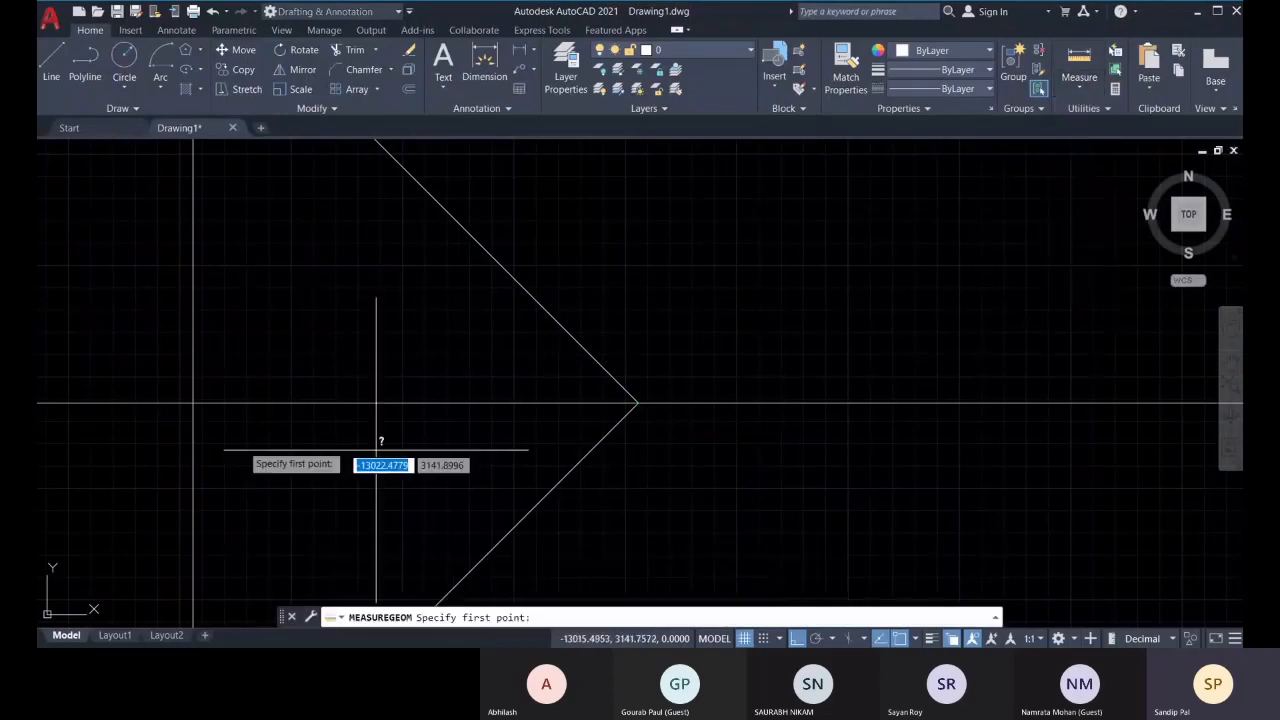
{"action": "left_click", "coordinate": [194, 403]}
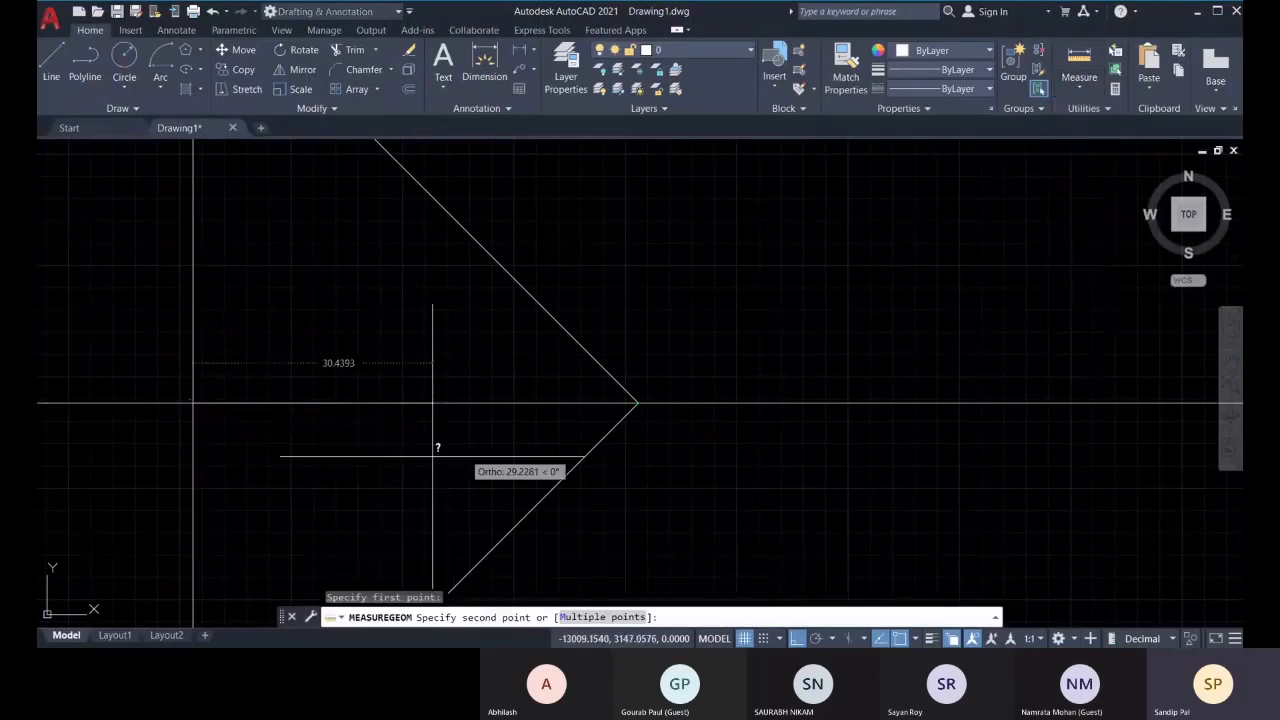
{"action": "left_click", "coordinate": [638, 403]}
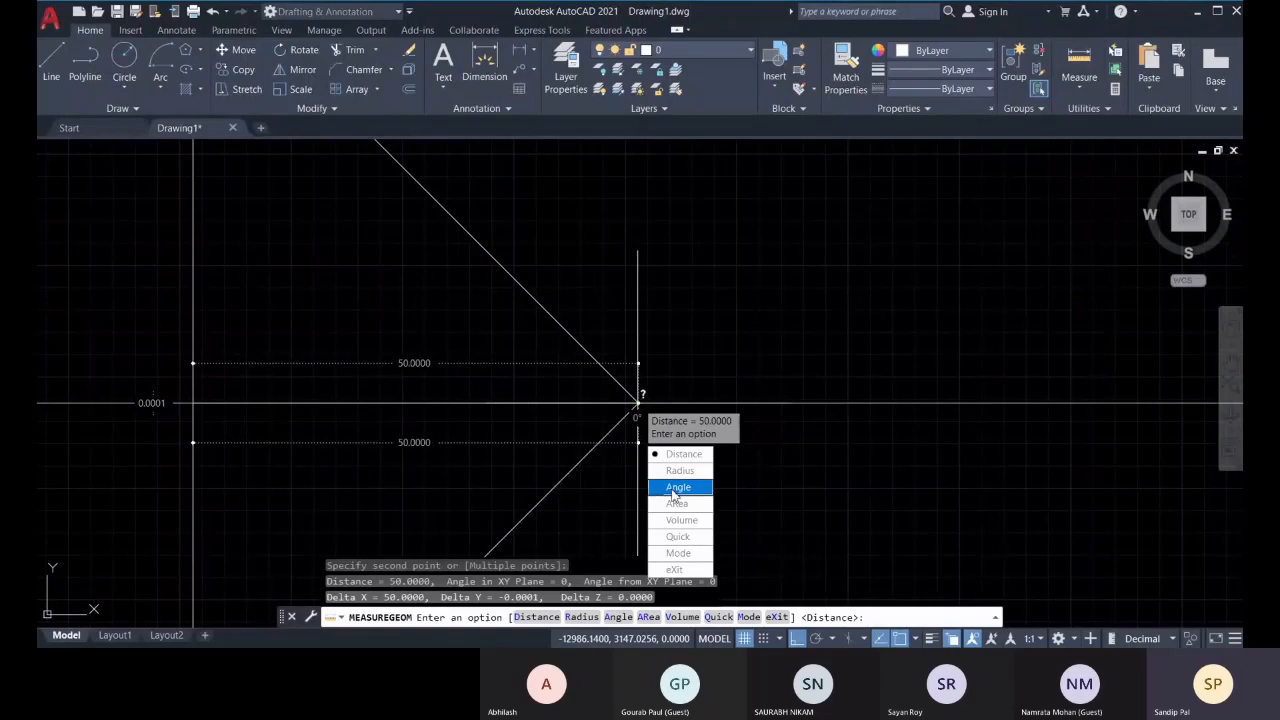
{"action": "left_click", "coordinate": [686, 575]}
{"action": "key", "text": "Escape"}
Trim away the centre-line segments inside the chamfer diamond
{"action": "scroll", "coordinate": [432, 400], "scroll_direction": "down", "scroll_amount": 3}
{"action": "middle_click_drag", "start_coordinate": [432, 400], "coordinate": [566, 351]}
{"action": "scroll", "coordinate": [571, 378], "scroll_direction": "down", "scroll_amount": 2}
{"action": "left_click", "coordinate": [368, 52]}
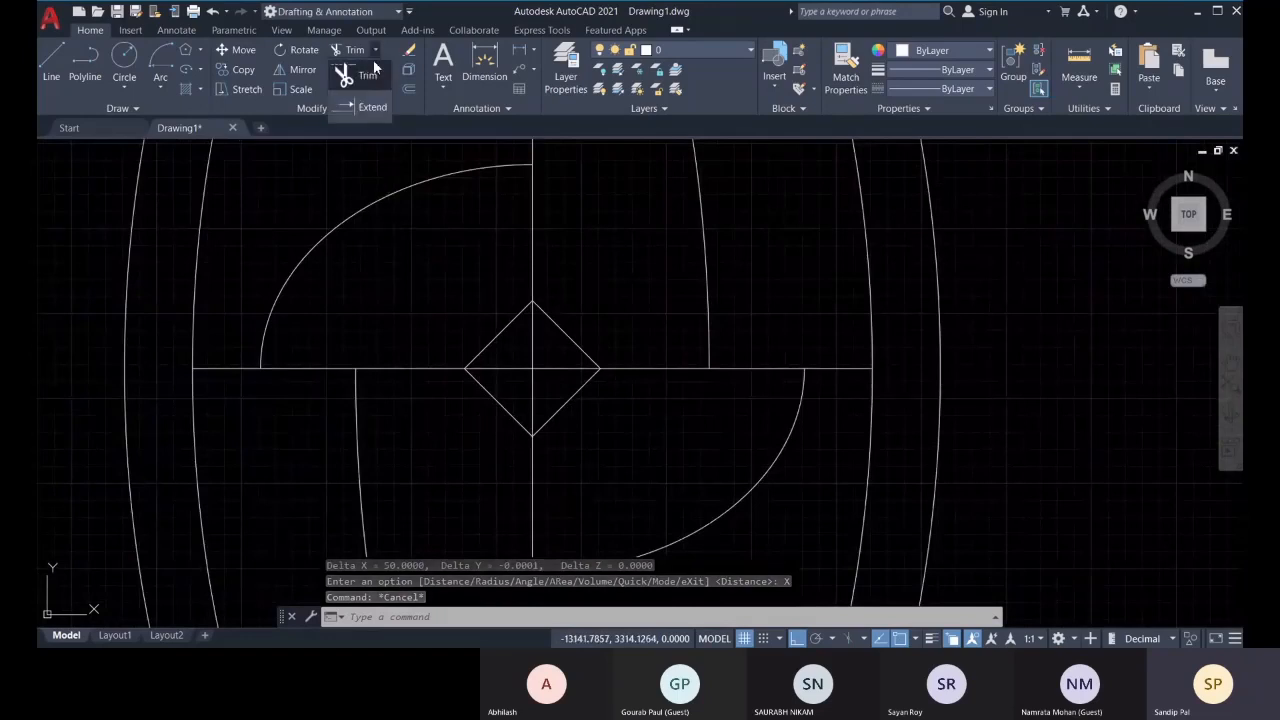
{"action": "left_click", "coordinate": [556, 386]}
{"action": "left_click", "coordinate": [511, 343]}
{"action": "left_click", "coordinate": [539, 388]}
{"action": "left_click", "coordinate": [514, 363]}
{"action": "scroll", "coordinate": [578, 368], "scroll_direction": "down", "scroll_amount": 3}
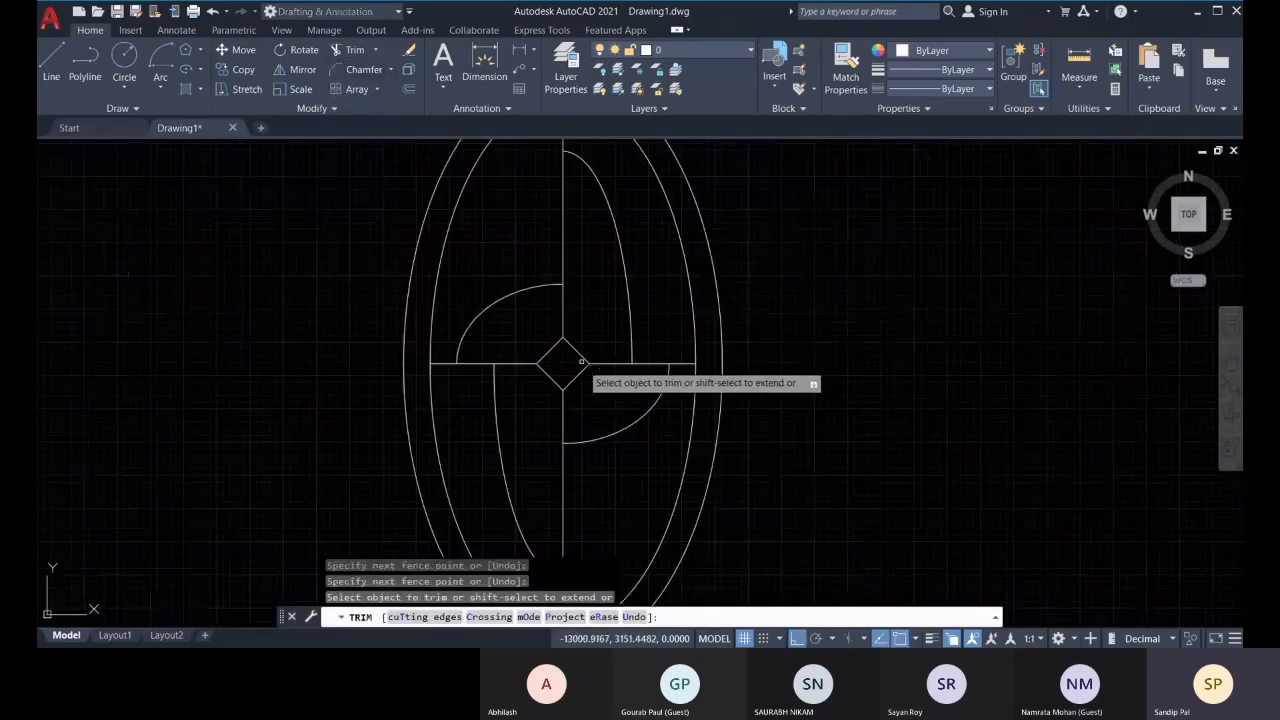
{"action": "scroll", "coordinate": [581, 362], "scroll_direction": "down", "scroll_amount": 2}
{"action": "key", "text": "Escape"}
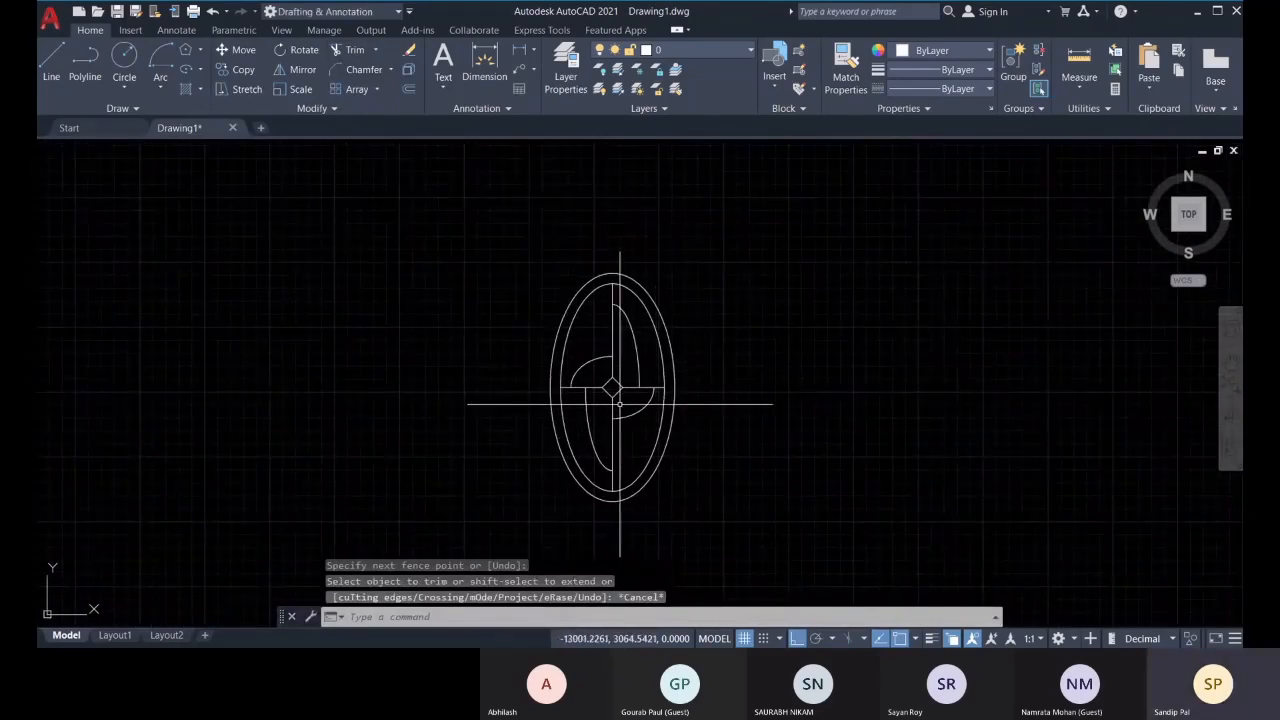
{"action": "middle_click_drag", "start_coordinate": [713, 408], "coordinate": [668, 408]}
{"action": "scroll", "coordinate": [609, 308], "scroll_direction": "up", "scroll_amount": 2}
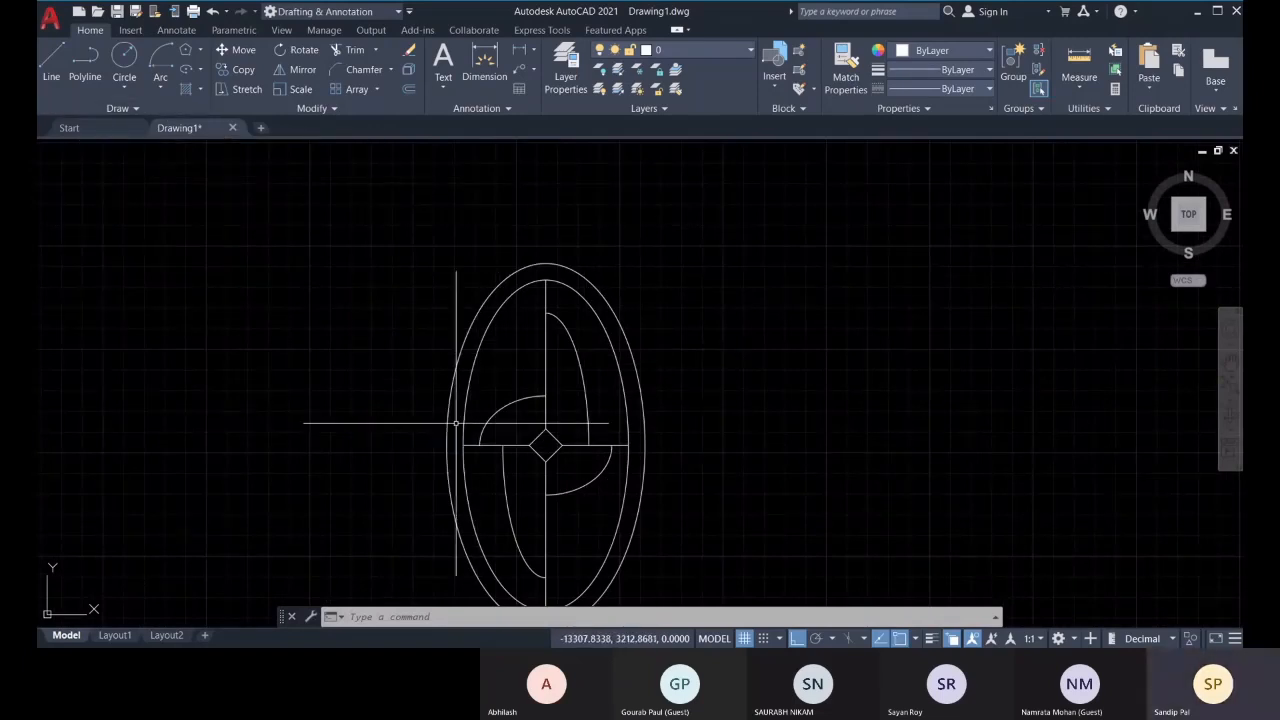
{"action": "middle_click_drag", "start_coordinate": [614, 357], "coordinate": [618, 297]}
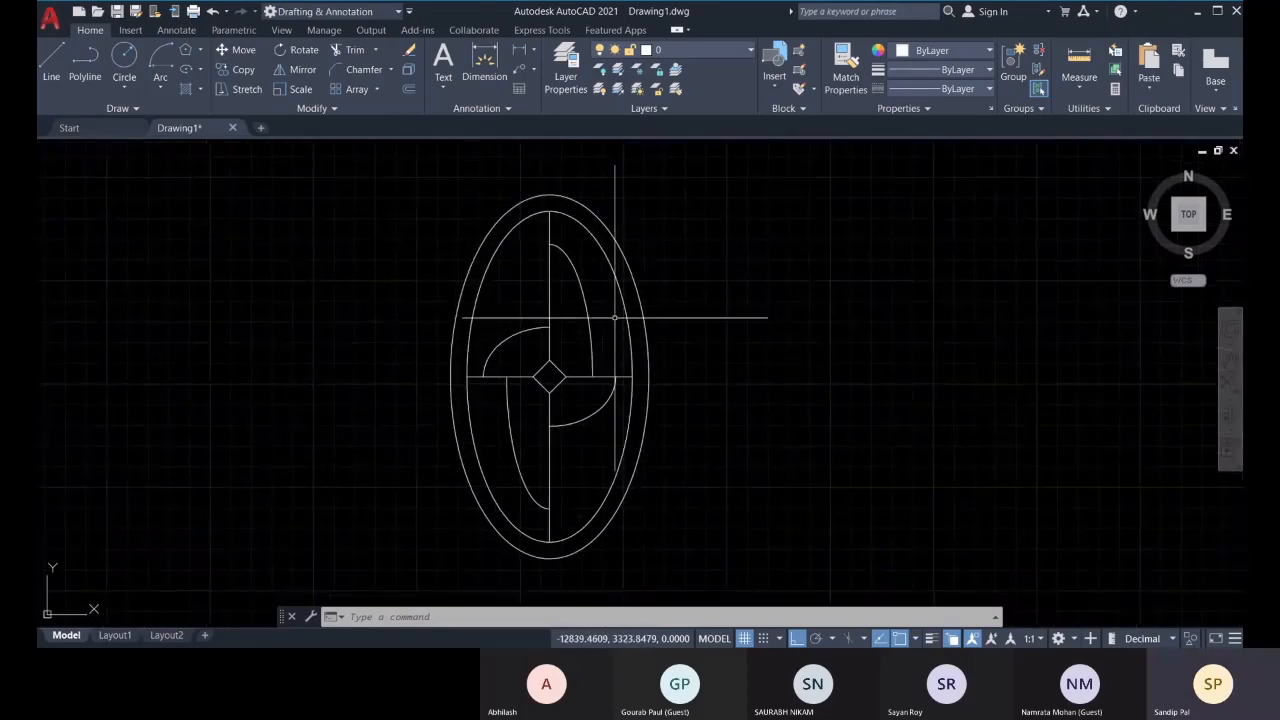